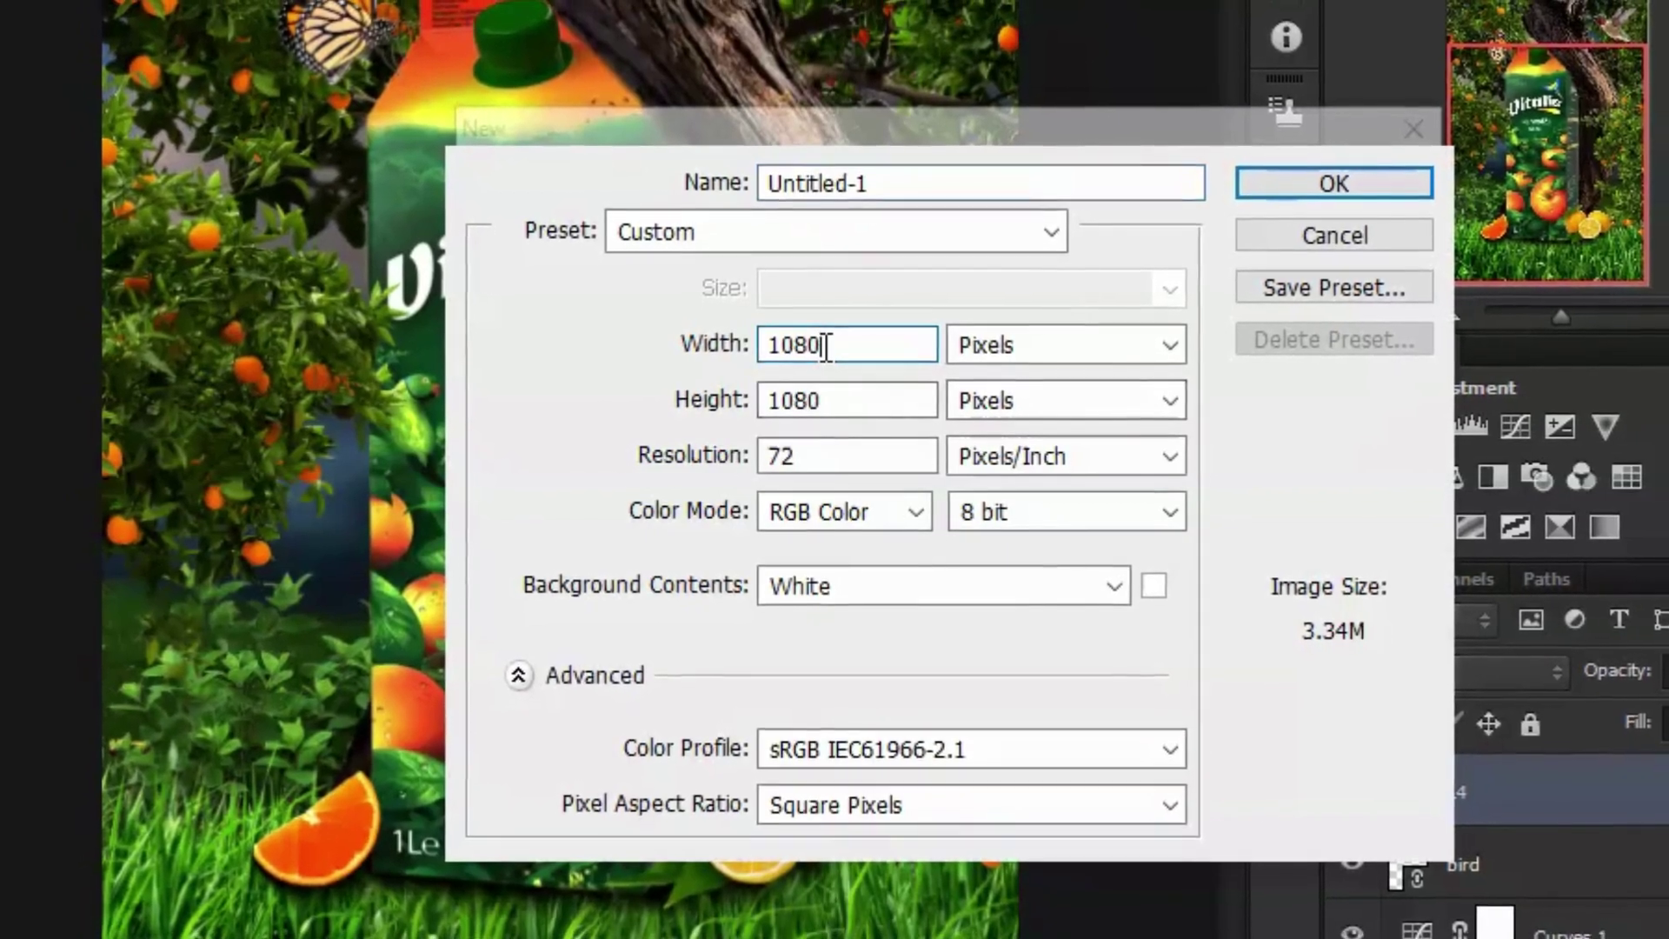
# Set the new document's size to 2000 px wide by 3000 px tall.
pyautogui.doubleClick(824, 346)
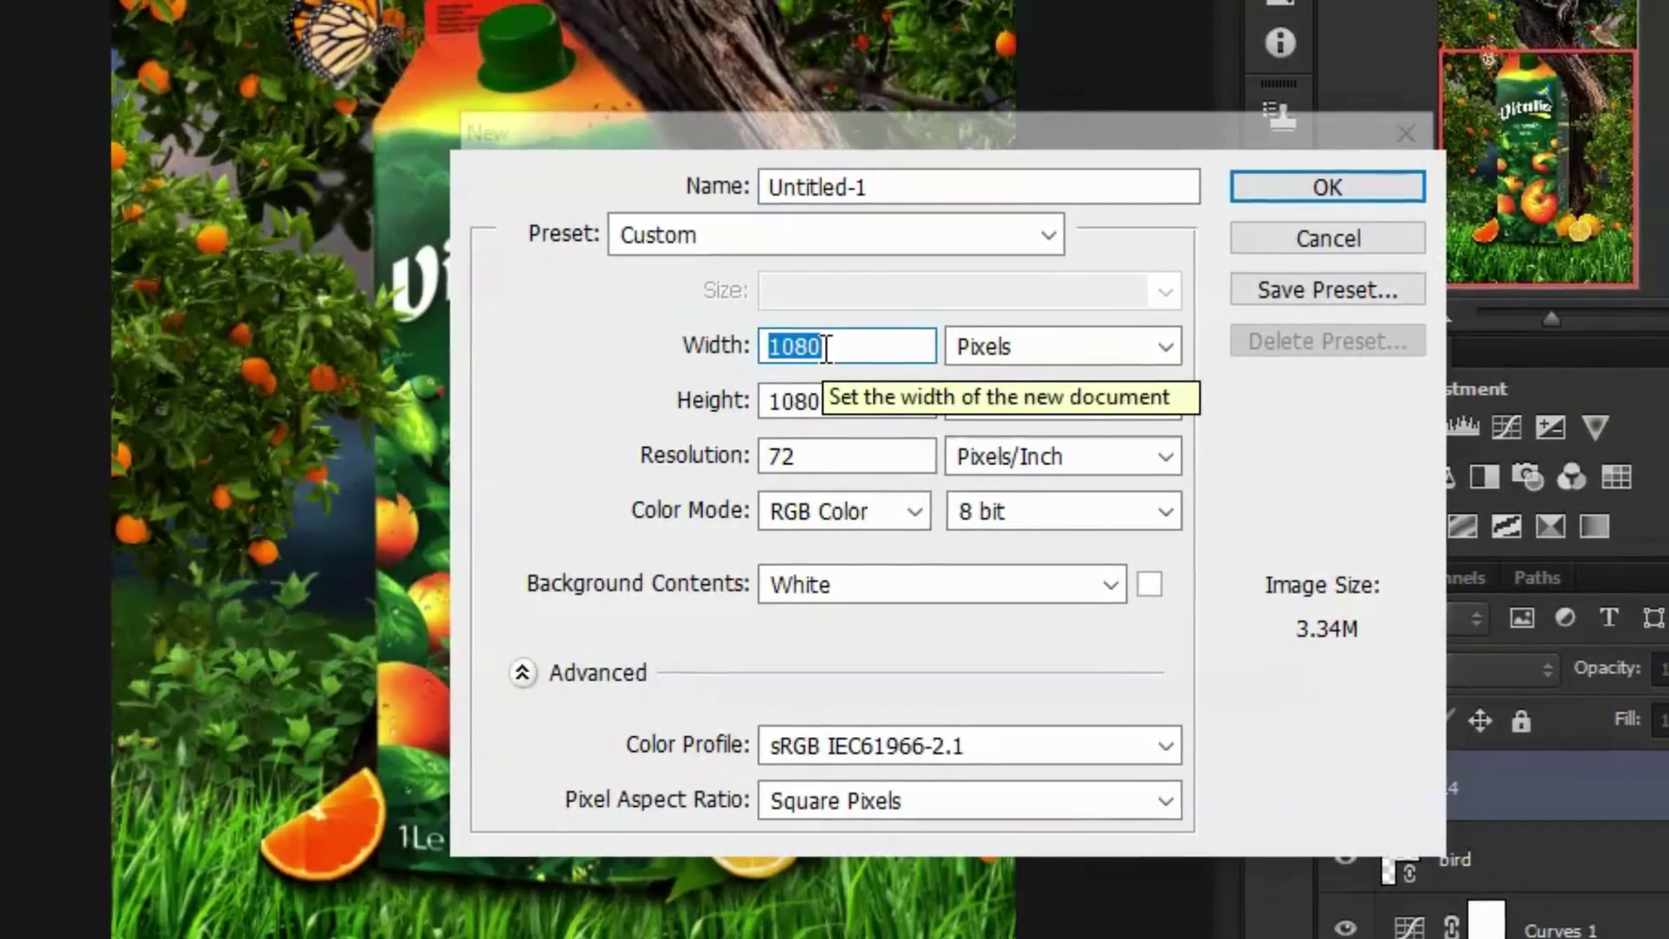
pyautogui.write('2000')
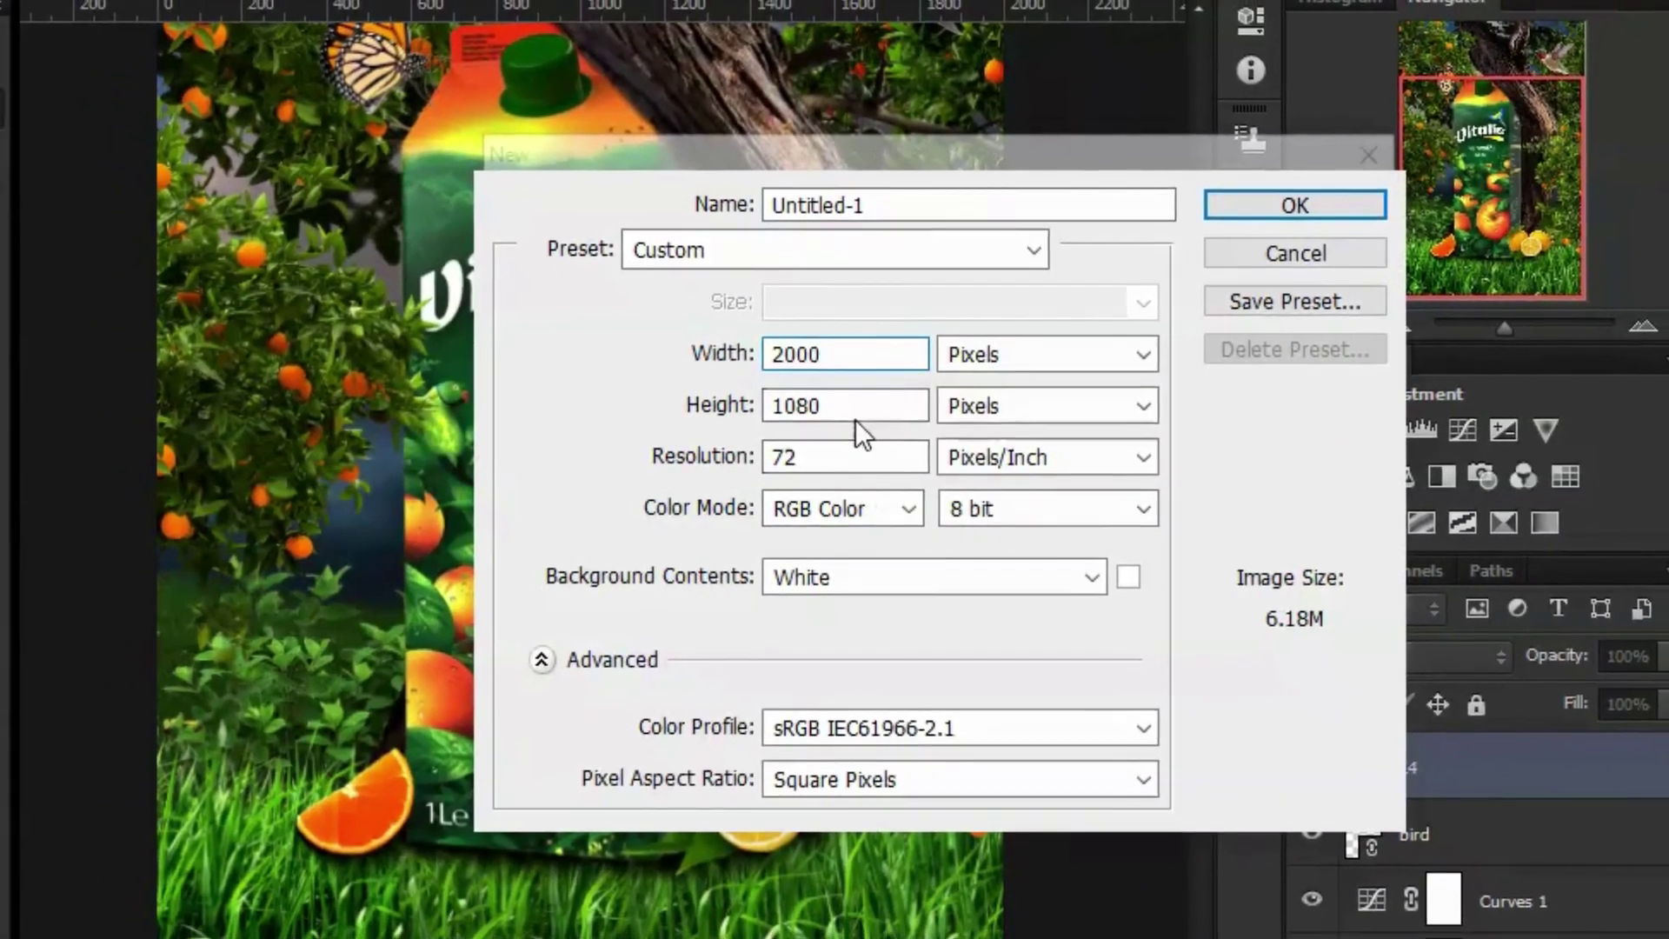
pyautogui.doubleClick(834, 409)
pyautogui.write('3000')
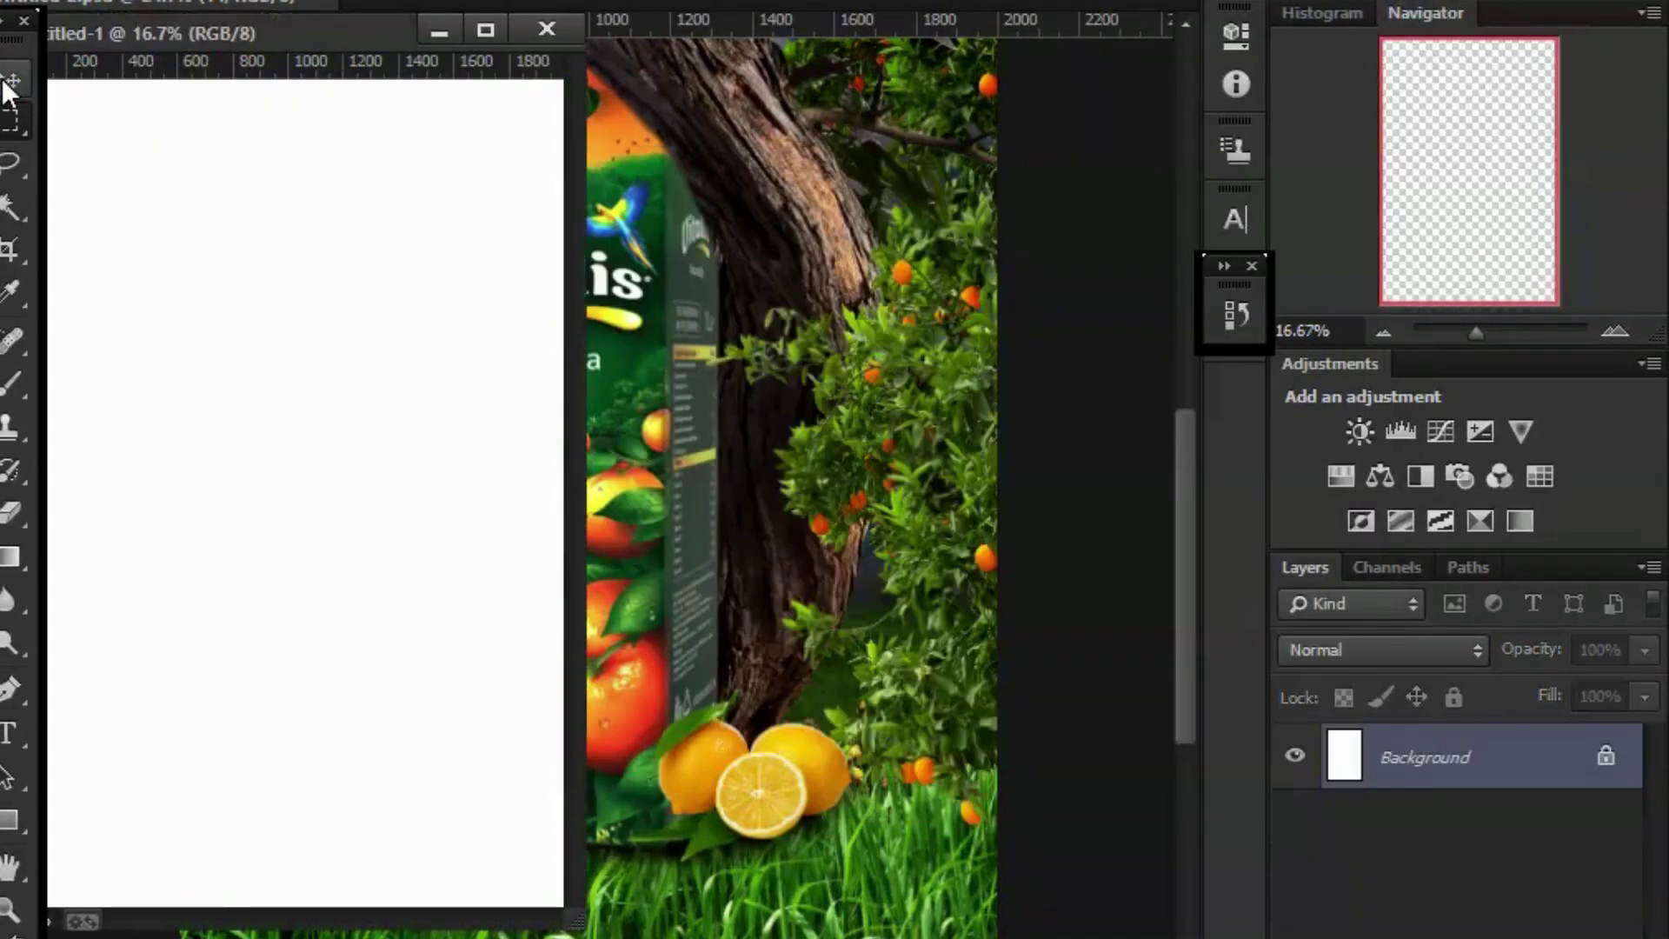
# Dock the new document and place the wooden plank image 'mn mfgnyb4vrtesv (4)' in it.
pyautogui.moveTo(287, 37); pyautogui.dragTo(576, 4)
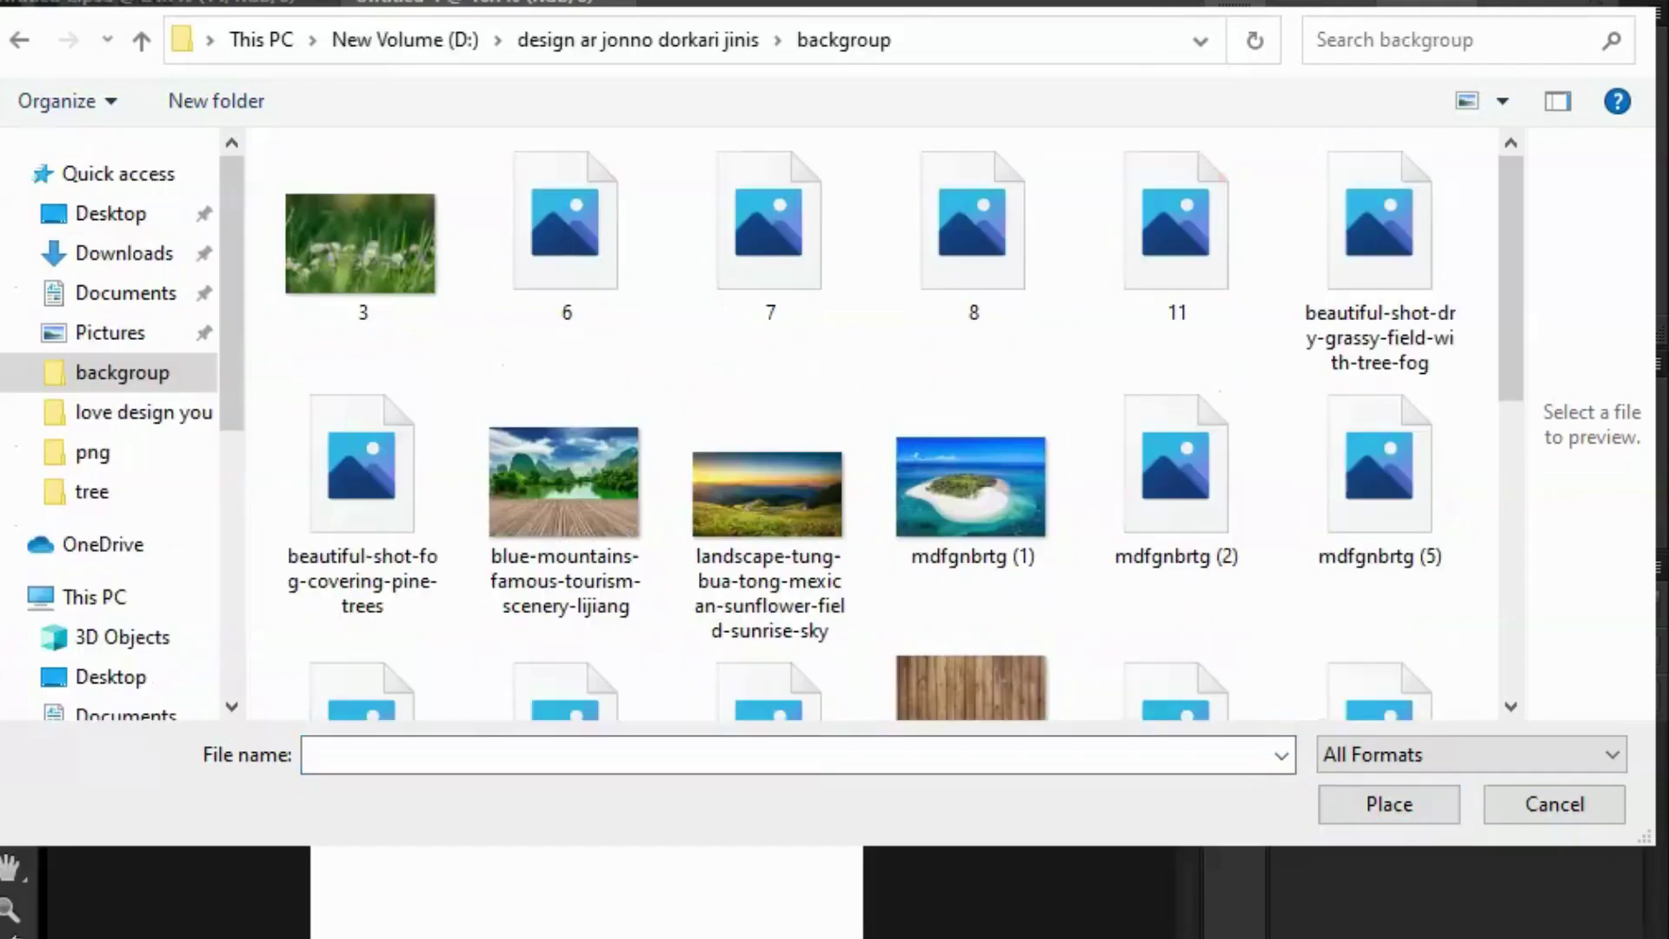
pyautogui.scroll(-2, 978, 409)
pyautogui.scroll(-3, 978, 409)
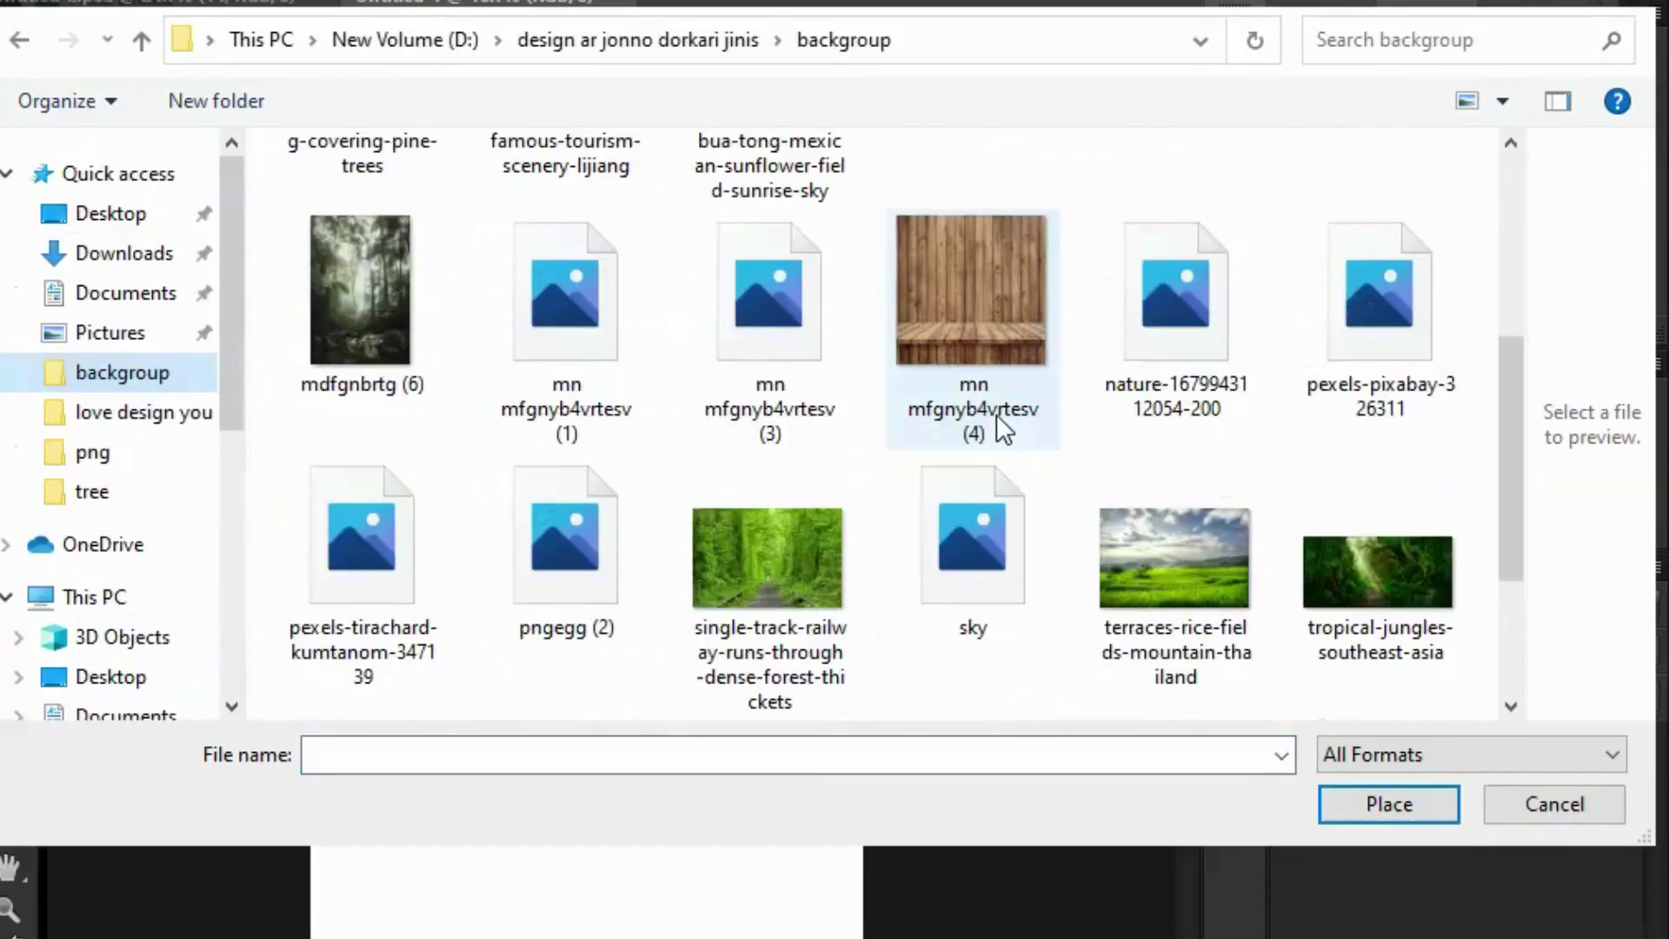
pyautogui.scroll(-2, 719, 566)
pyautogui.scroll(4, 719, 566)
pyautogui.click(1017, 477)
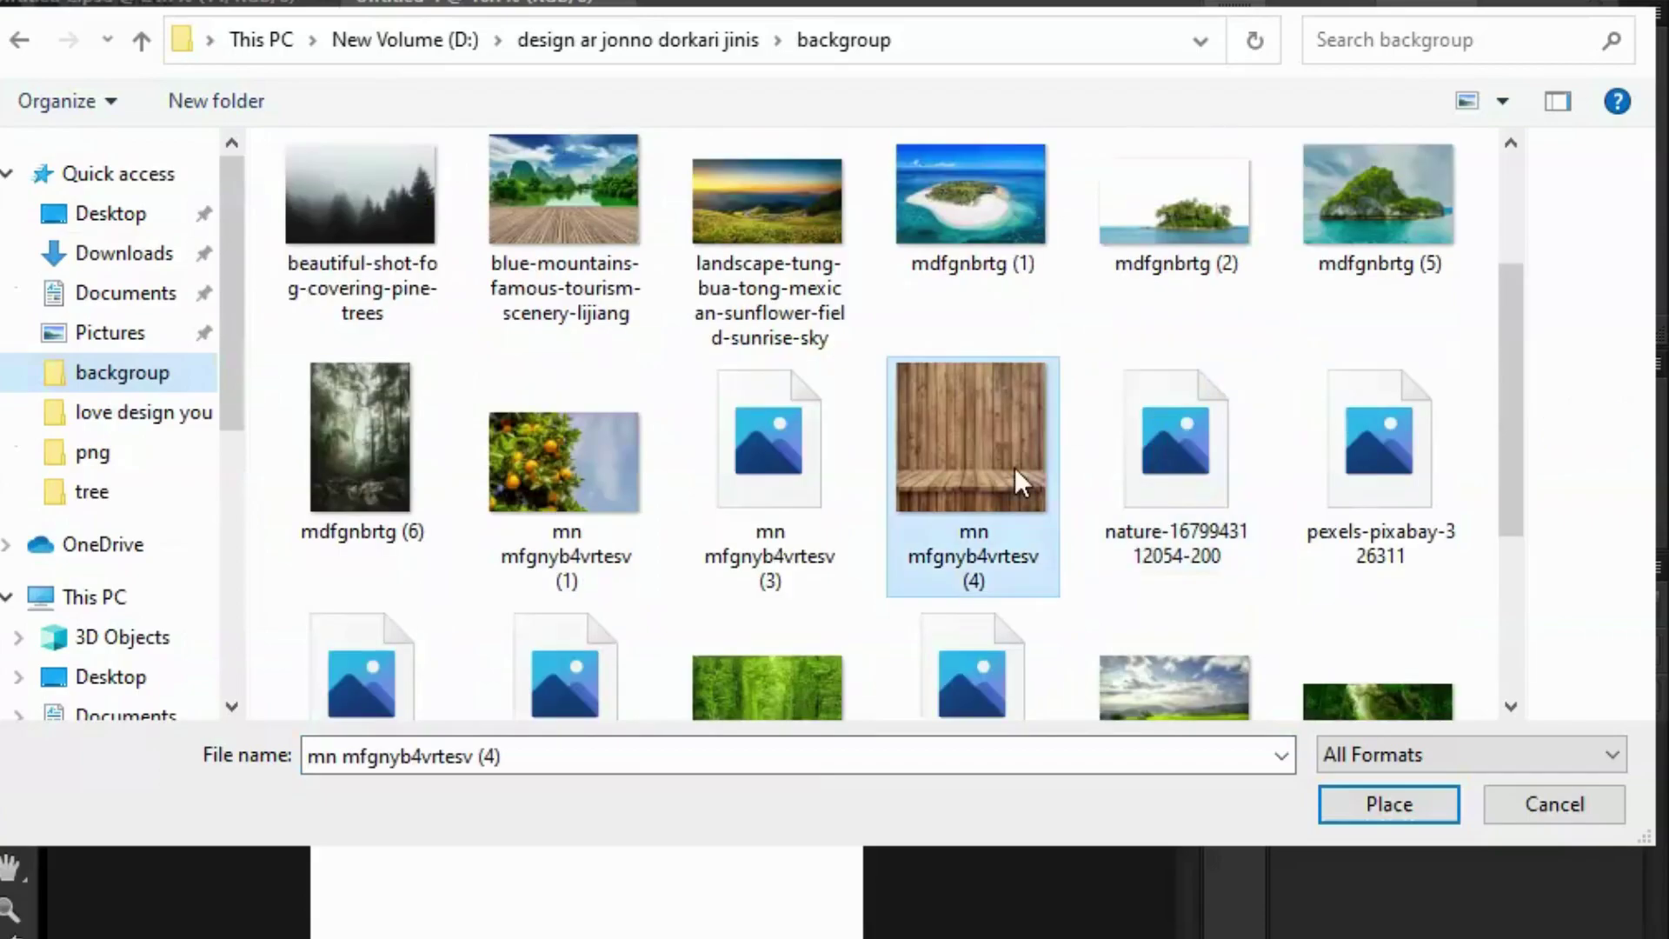
pyautogui.click(1387, 804)
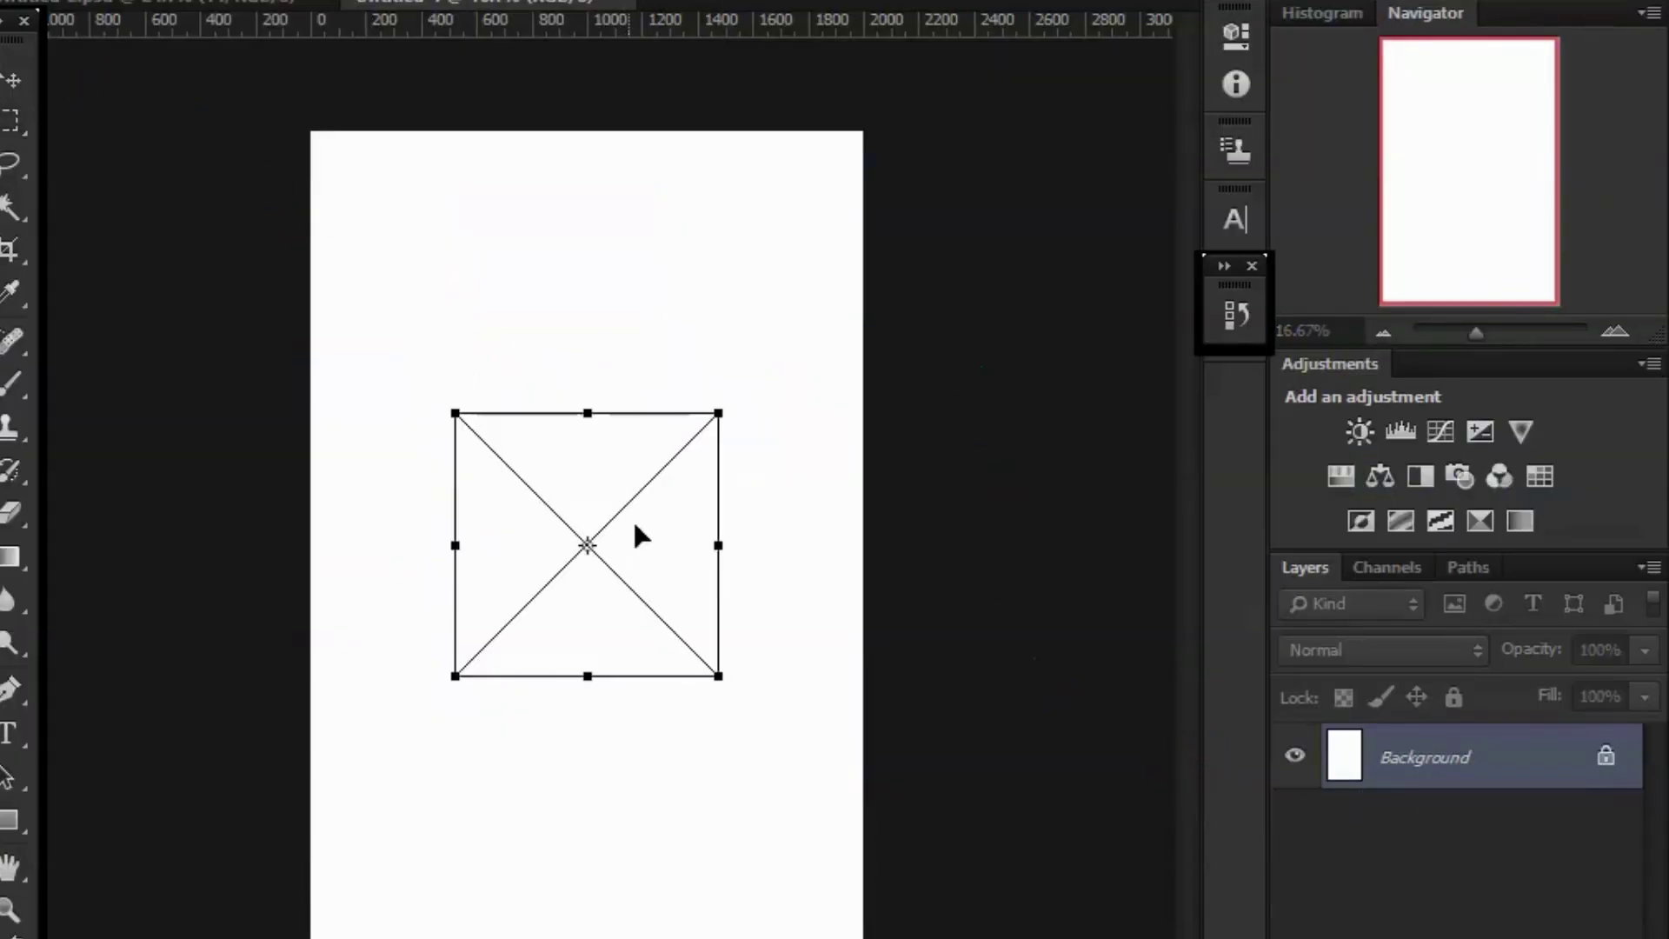
# Scale the wood plank image up to cover the whole canvas and commit it.
pyautogui.moveTo(710, 409); pyautogui.dragTo(1021, 110)
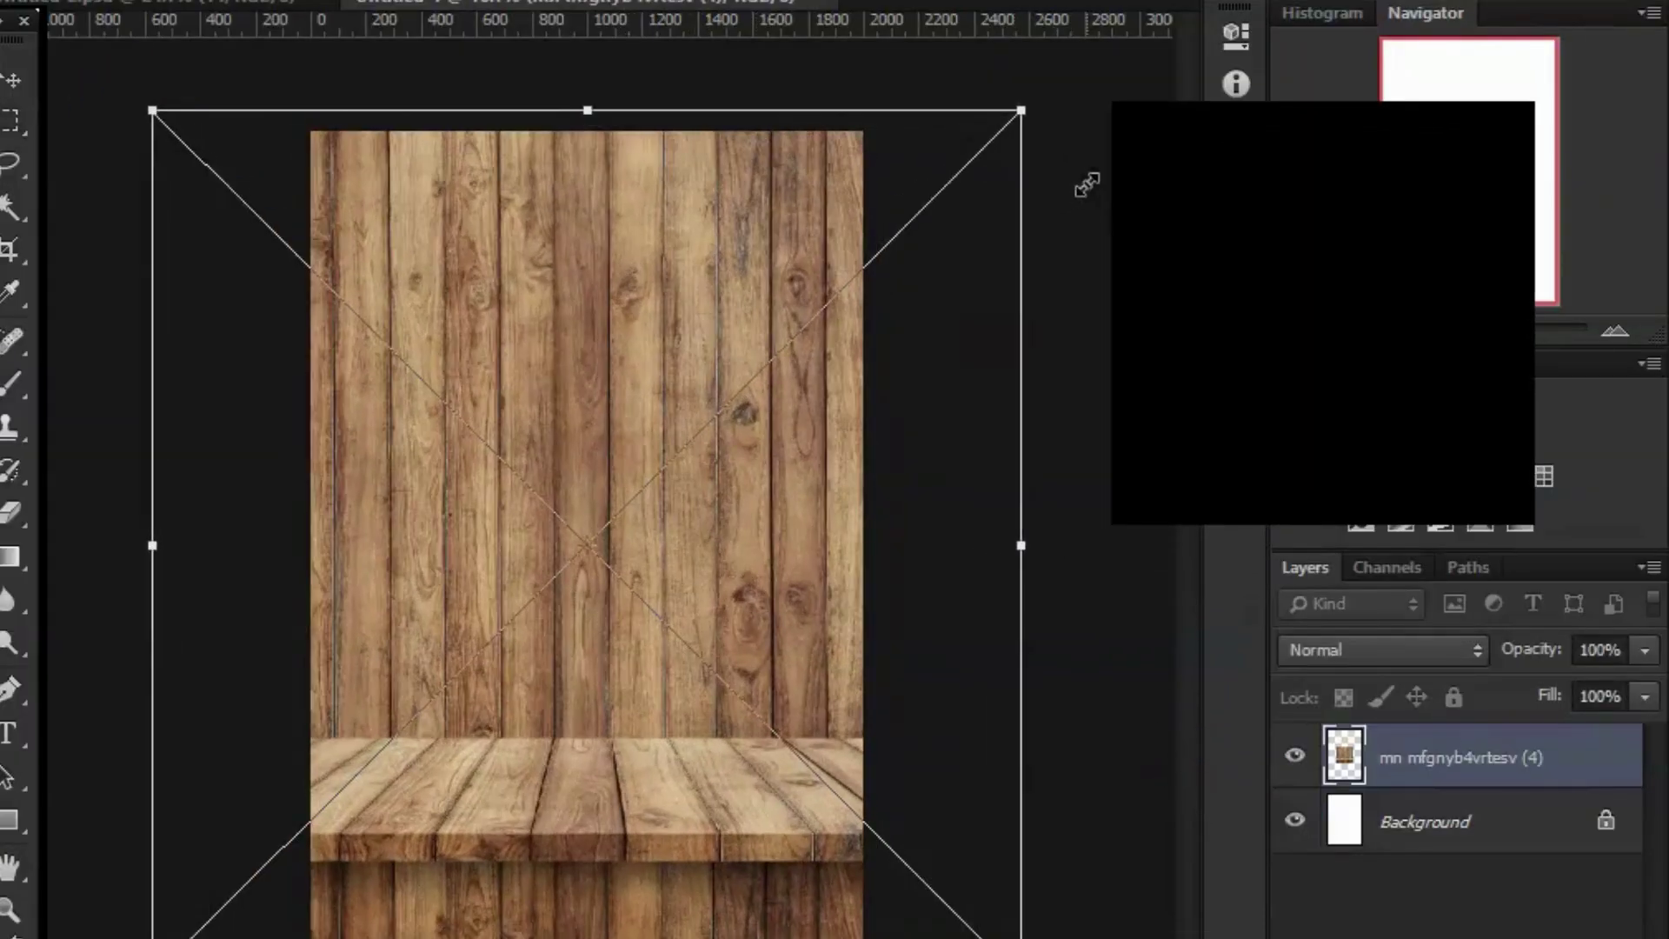
pyautogui.press('Return')
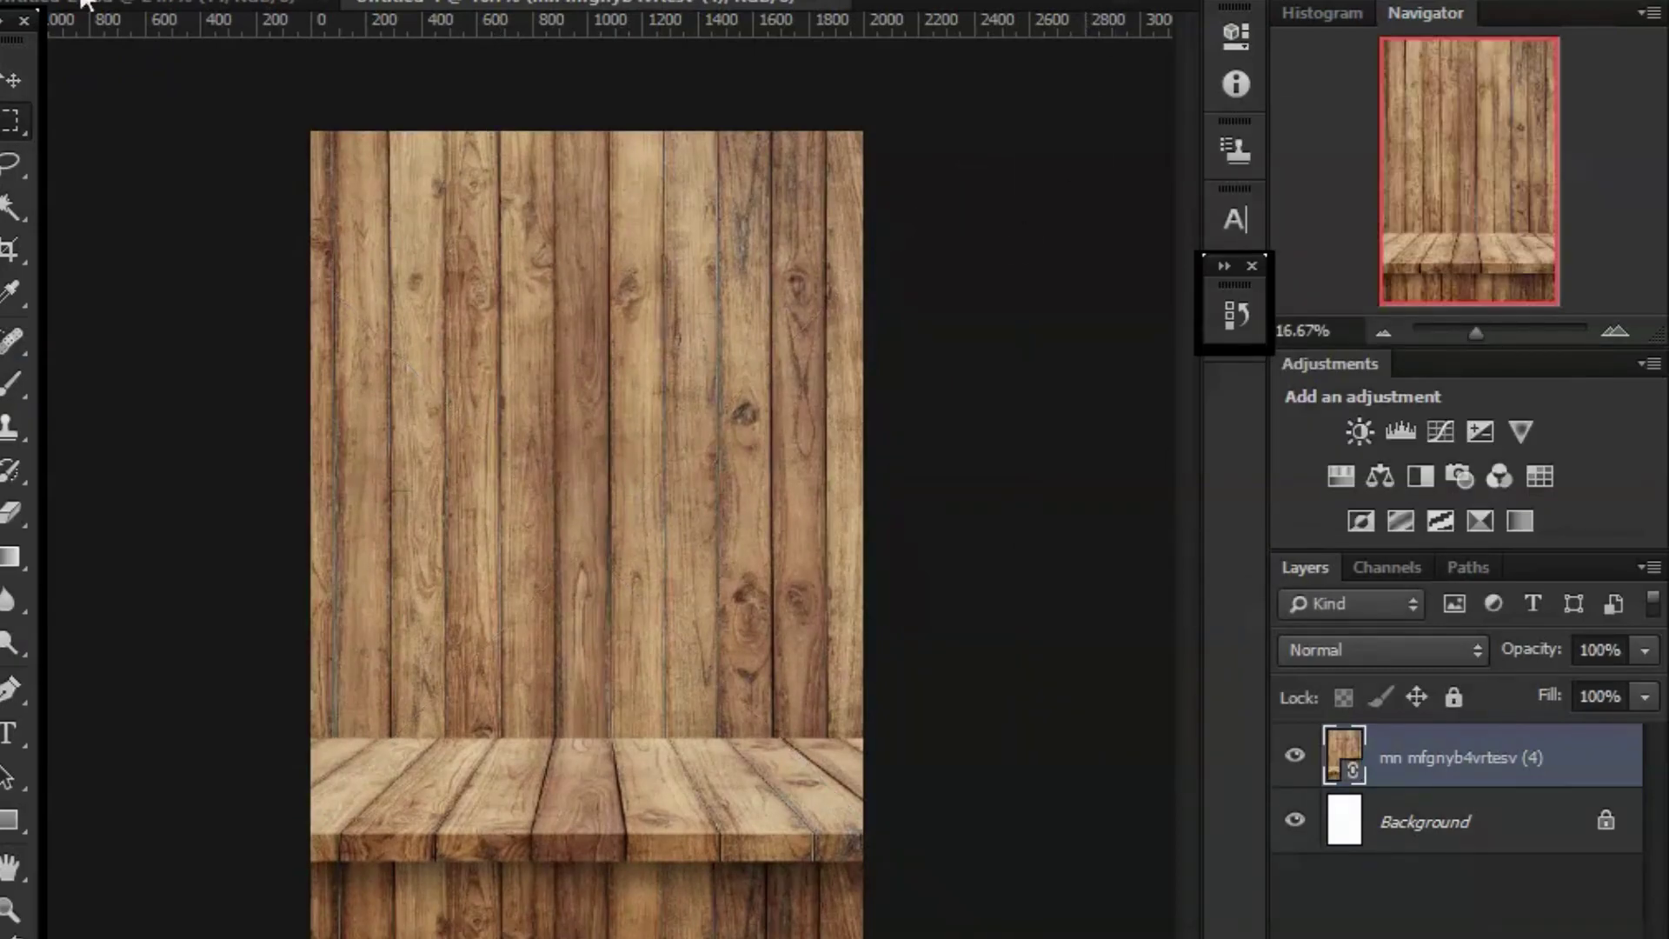
pyautogui.click(174, 5)
pyautogui.click(584, 4)
# Place sky-and-grass image 6 and shift it up so the wooden shelf shows below.
pyautogui.hotkey('ctrl', 'shift', 'p')
pyautogui.click(565, 226)
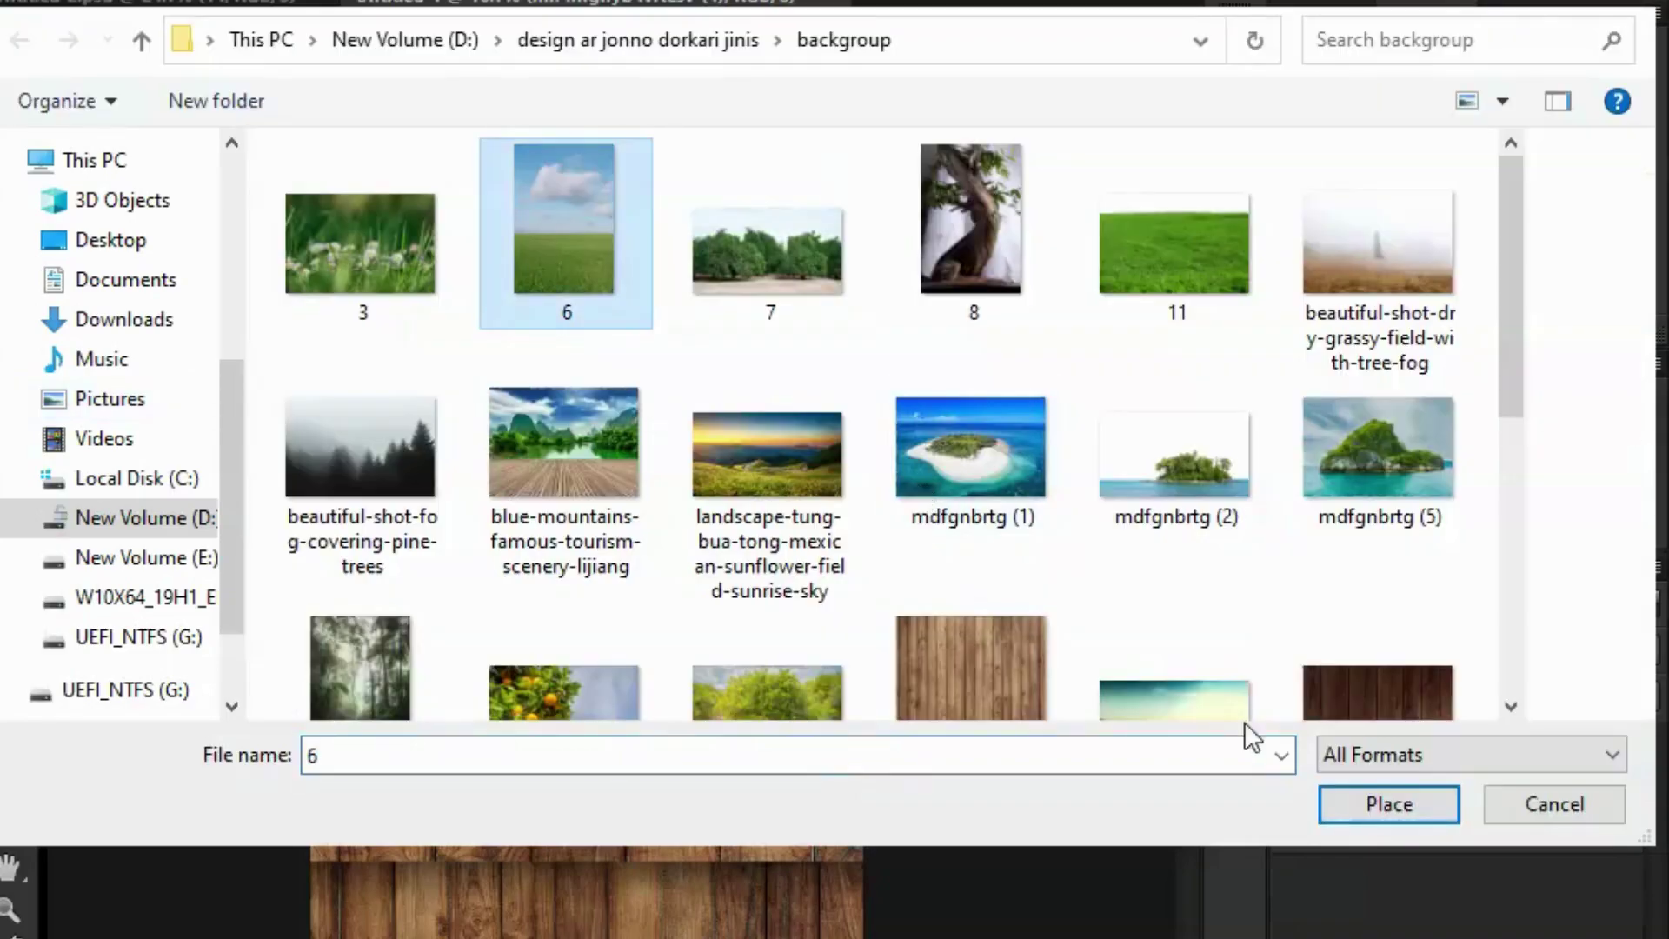
pyautogui.click(1337, 805)
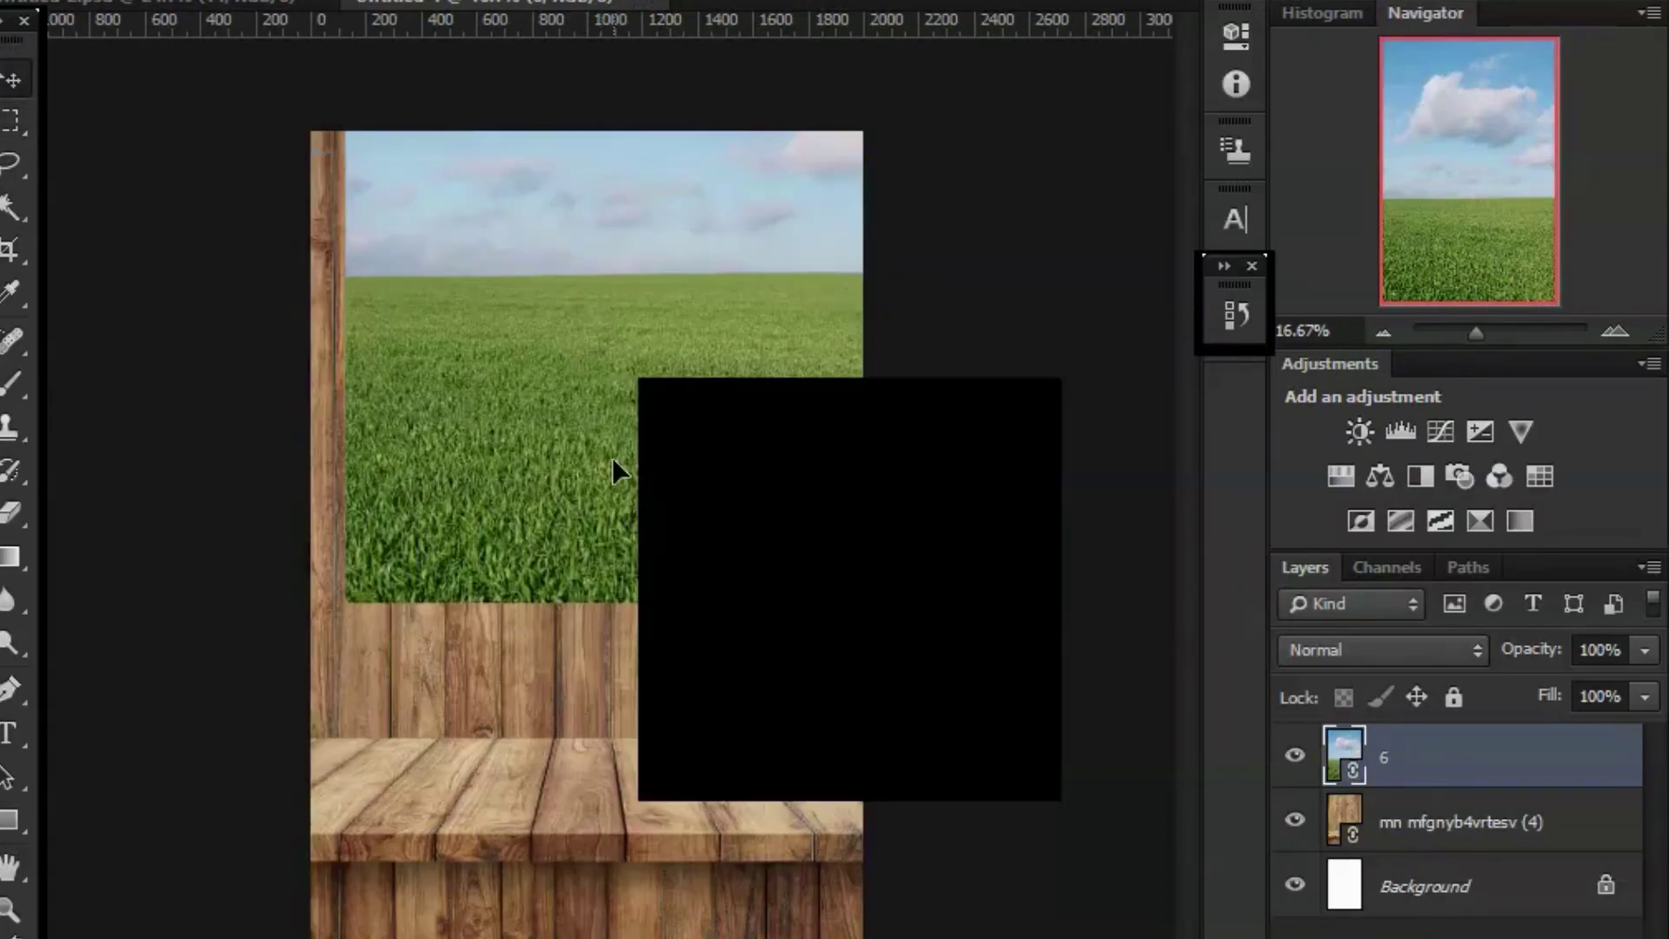
pyautogui.moveTo(612, 458); pyautogui.dragTo(567, 603)
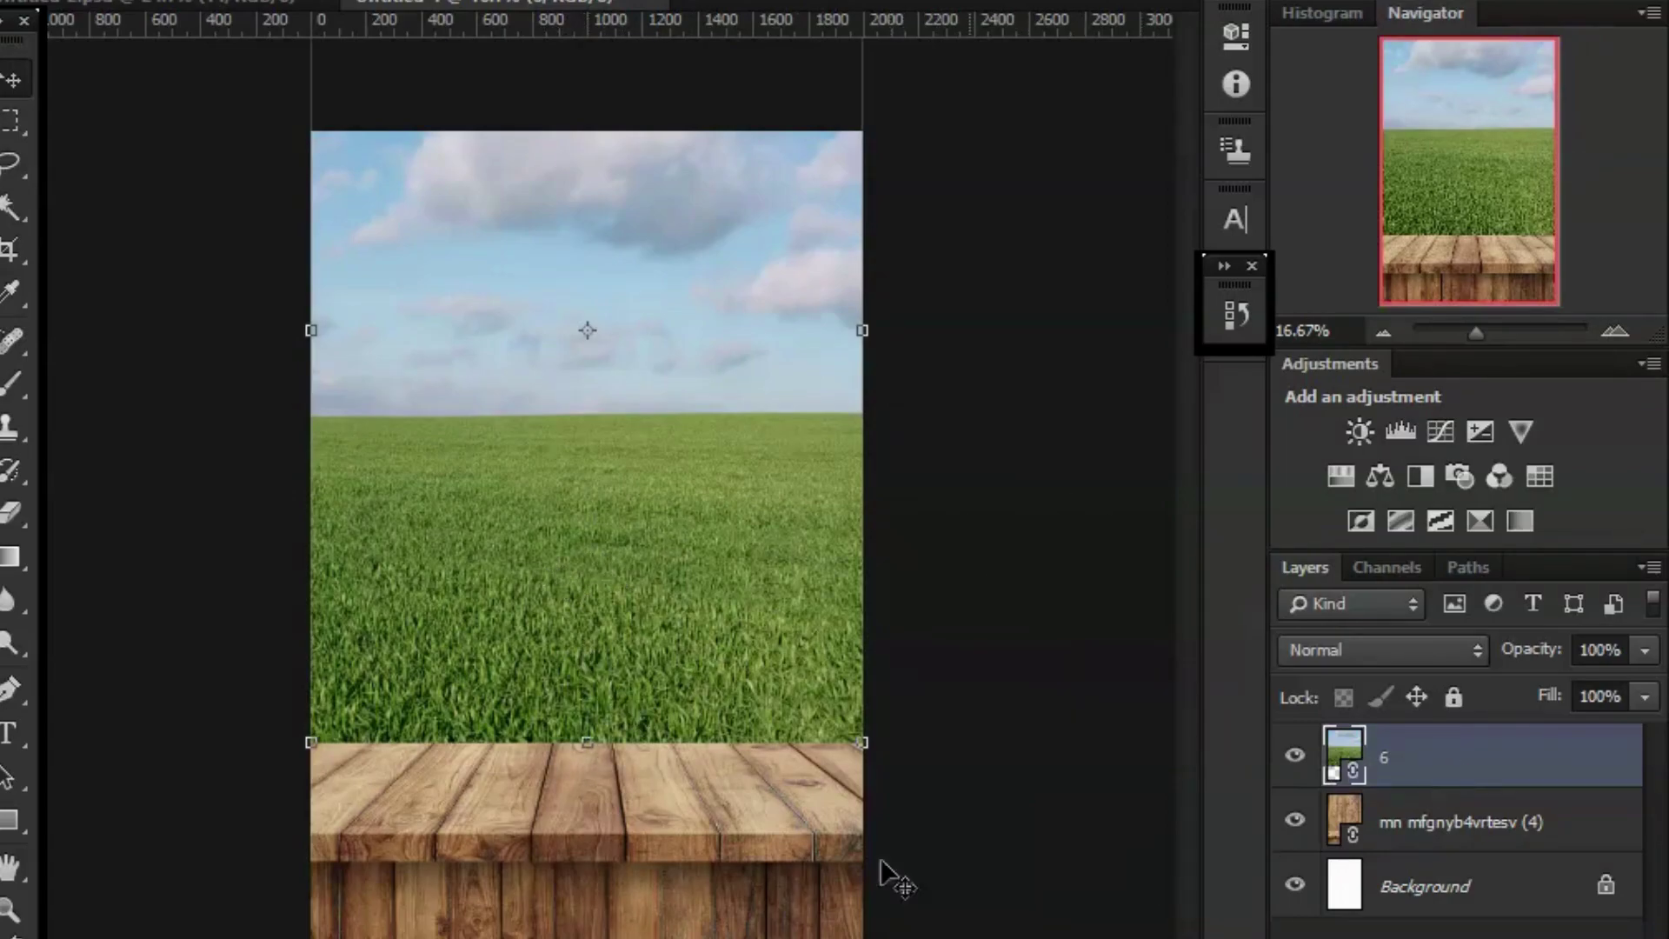
pyautogui.click(1426, 826)
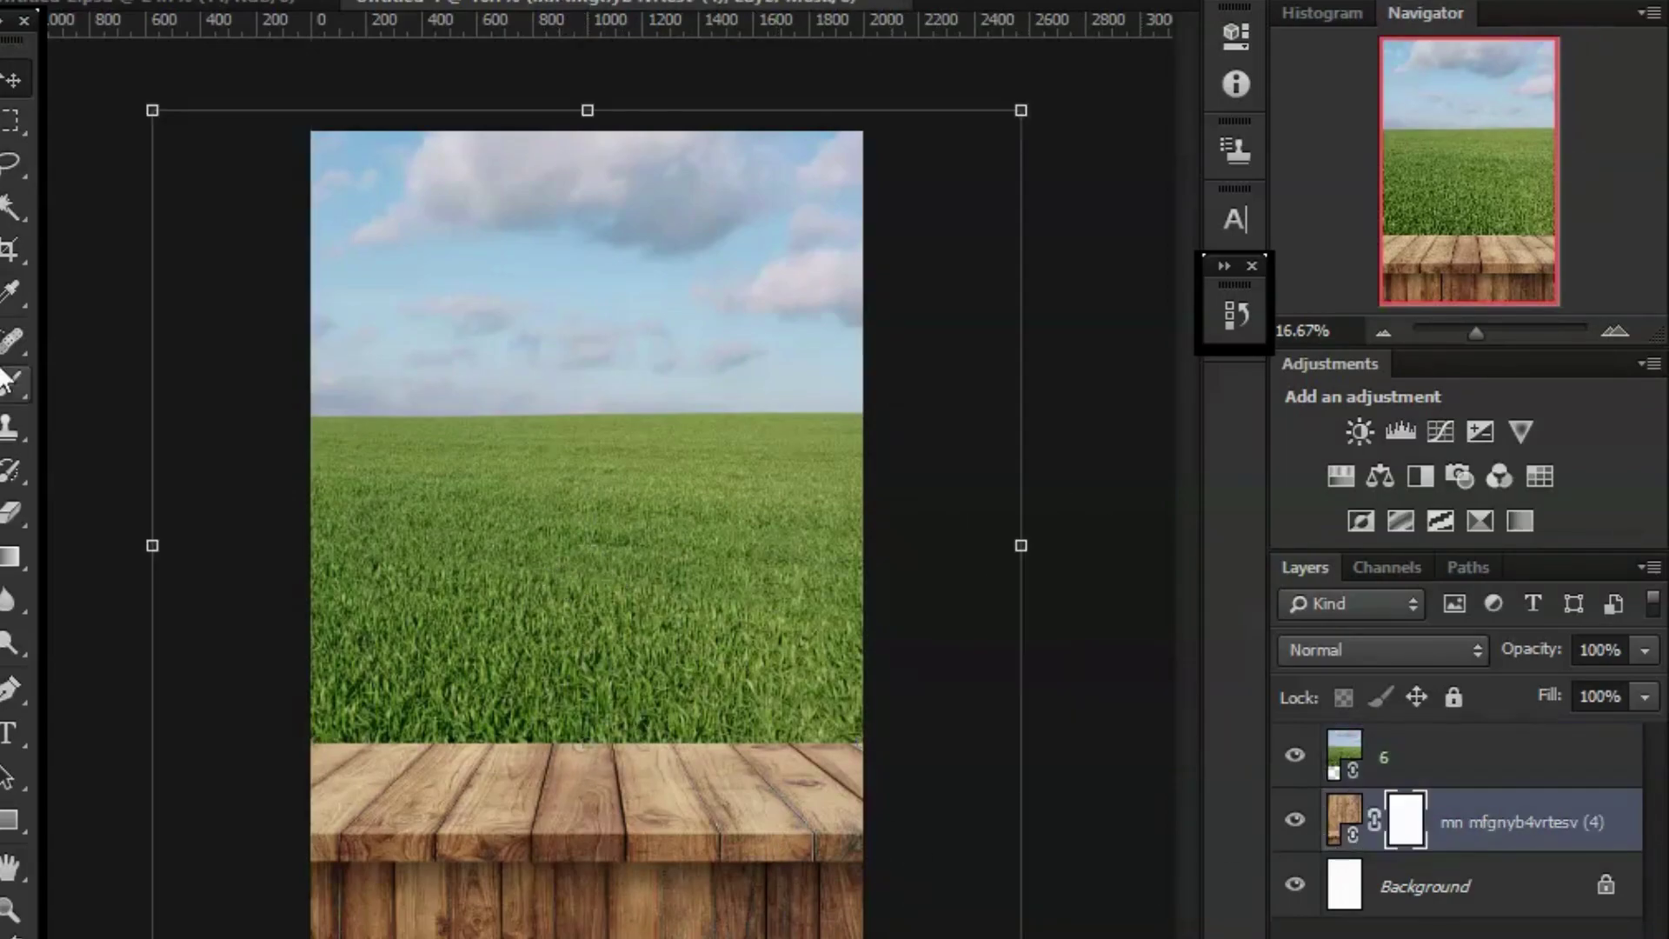
# Hide layer 6 and begin brushing out the top strip of the wooden wall.
pyautogui.click(1293, 756)
pyautogui.click(12, 384)
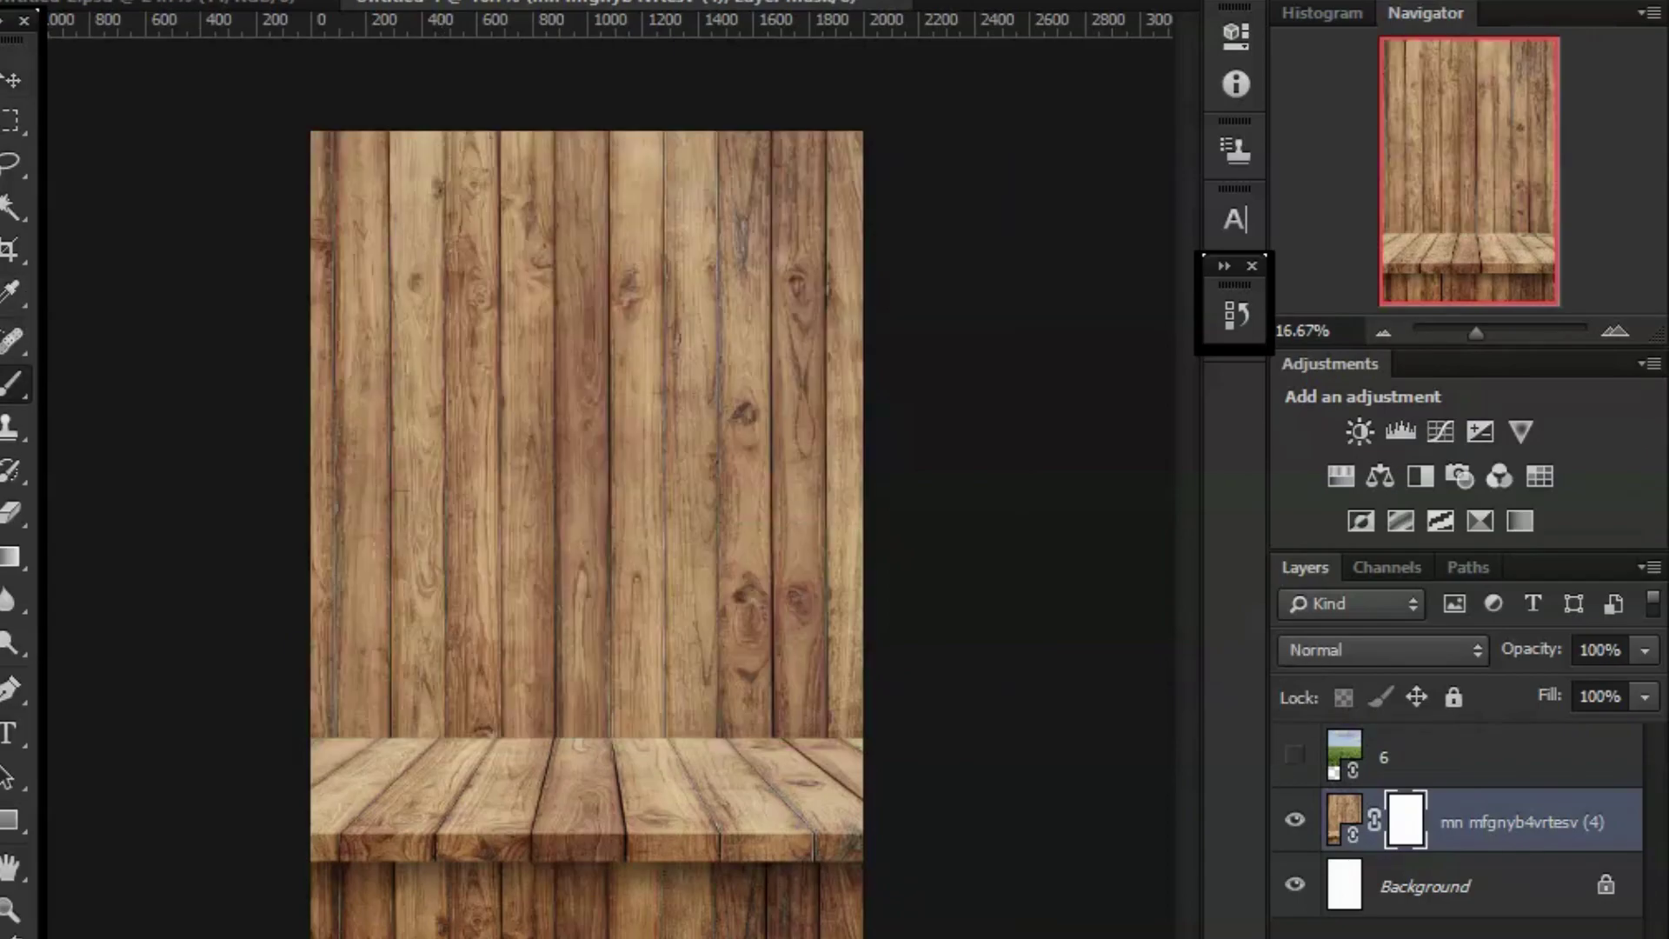
pyautogui.rightClick(280, 53)
pyautogui.moveTo(651, 216)
pyautogui.mouseDown()
pyautogui.moveTo(148, 142)
pyautogui.moveTo(205, 93)
pyautogui.mouseUp()
pyautogui.rightClick(309, 25)
pyautogui.press('Return')
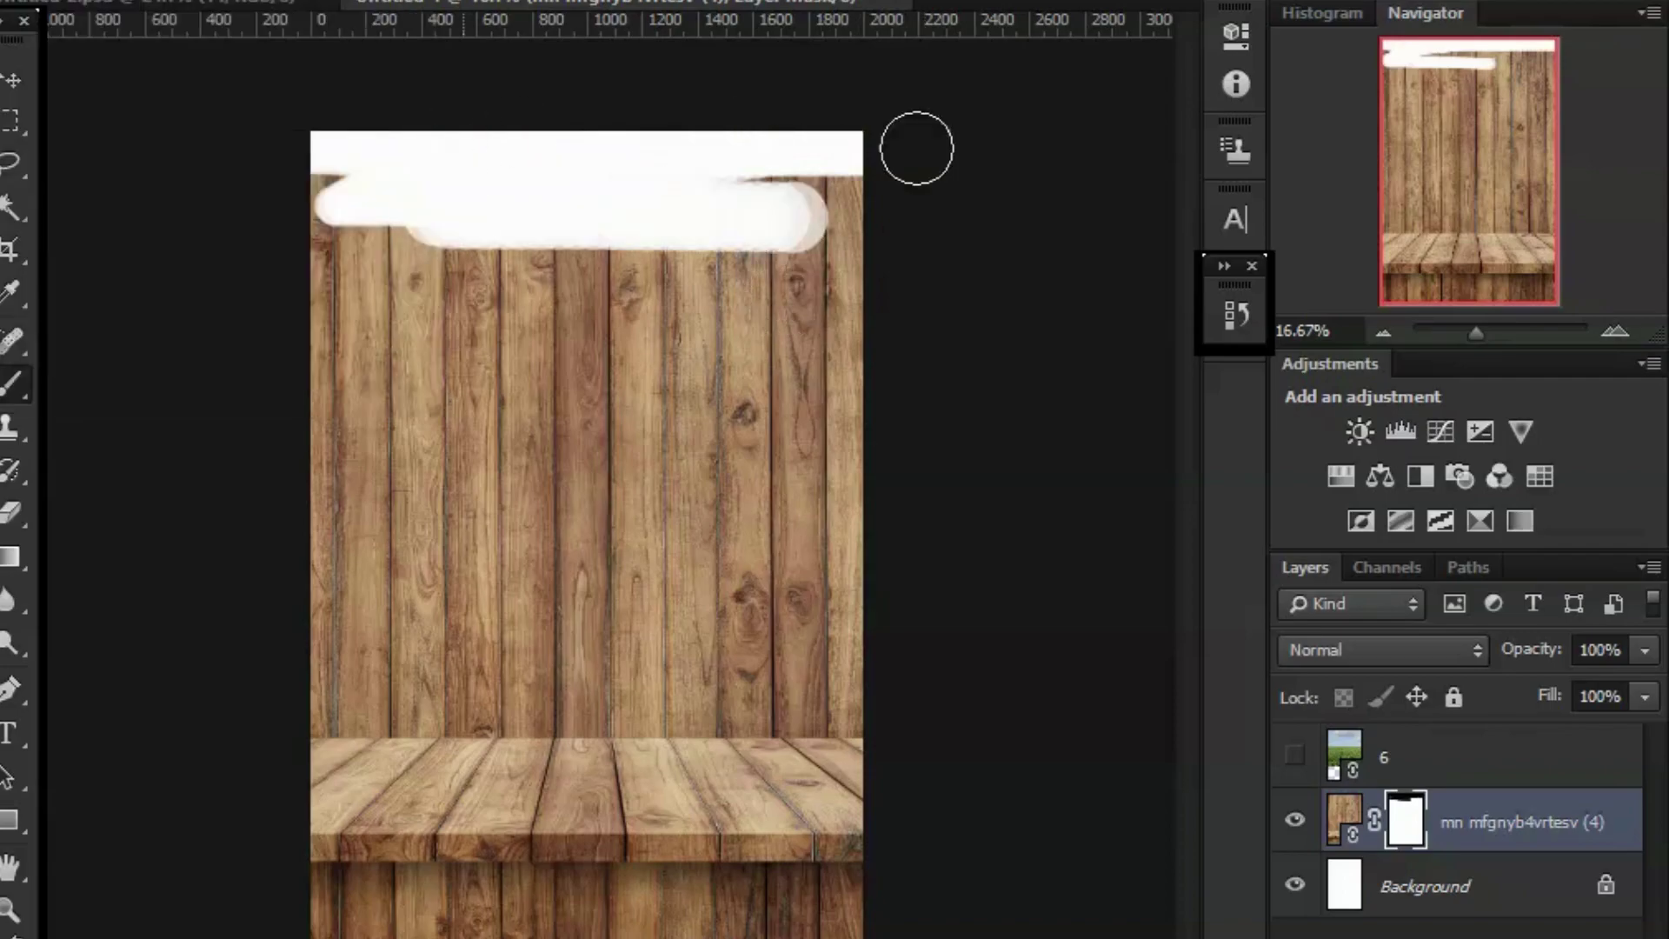
# Paint black on the wood layer mask to hide the rest of the wall above the shelf.
pyautogui.moveTo(913, 148)
pyautogui.mouseDown()
pyautogui.moveTo(410, 231)
pyautogui.moveTo(749, 270)
pyautogui.moveTo(504, 372)
pyautogui.moveTo(879, 484)
pyautogui.moveTo(745, 544)
pyautogui.moveTo(618, 568)
pyautogui.moveTo(767, 648)
pyautogui.moveTo(220, 607)
pyautogui.mouseUp()
pyautogui.moveTo(288, 660)
pyautogui.mouseDown()
pyautogui.moveTo(451, 681)
pyautogui.moveTo(895, 662)
pyautogui.mouseUp()
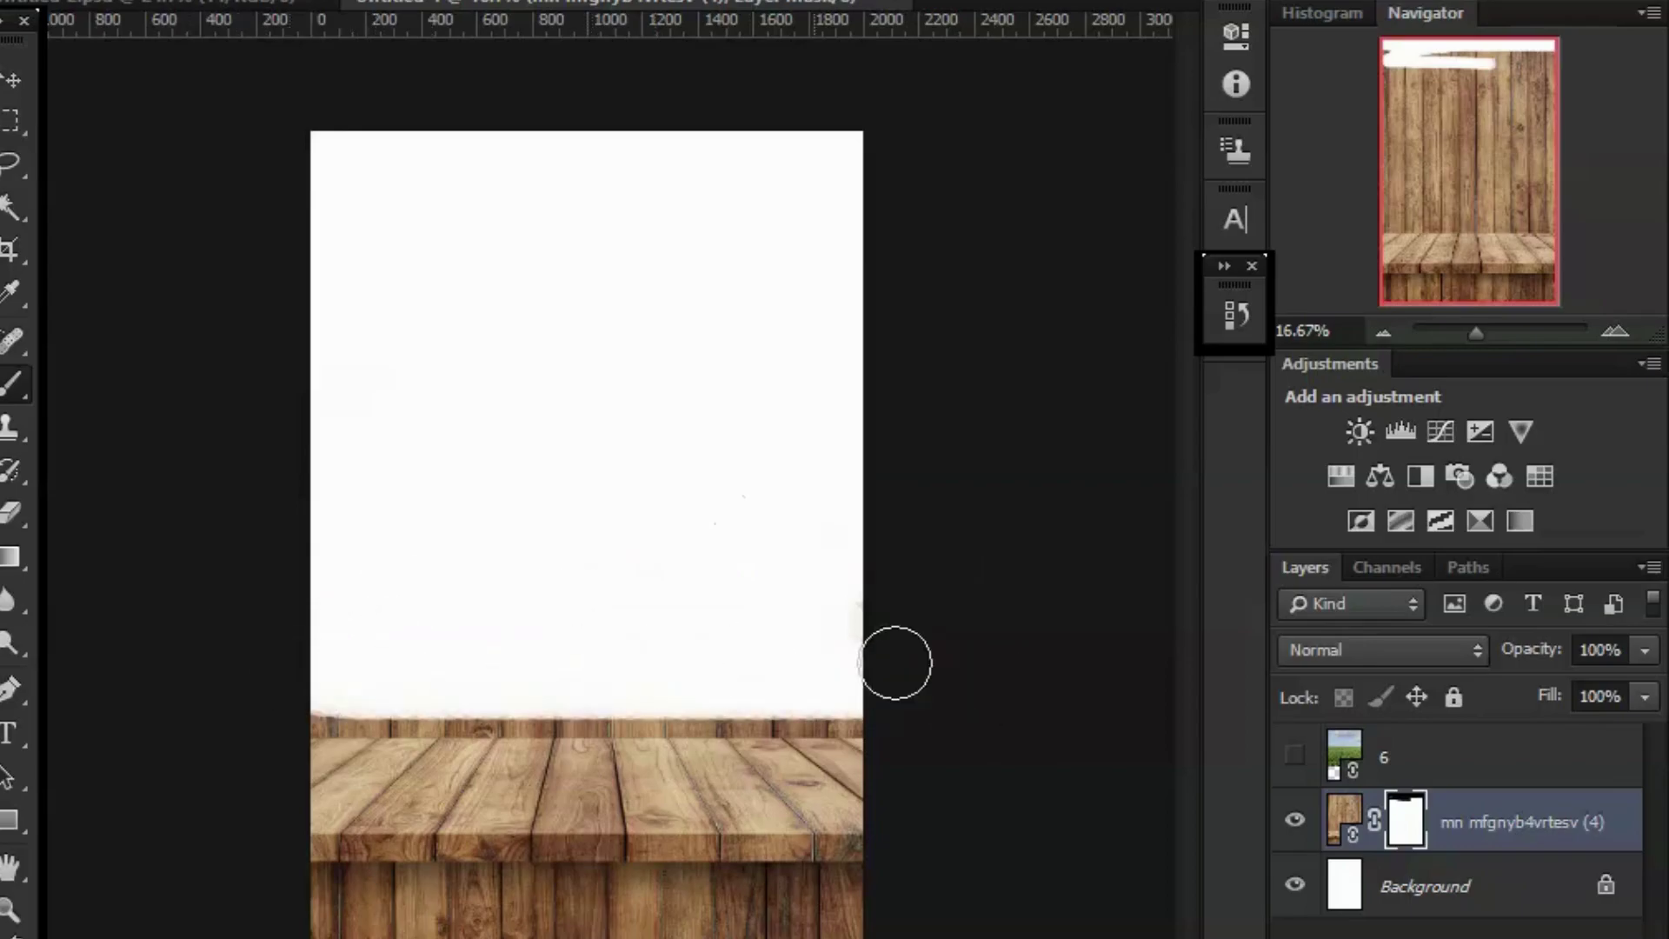
pyautogui.moveTo(440, 693); pyautogui.dragTo(926, 721)
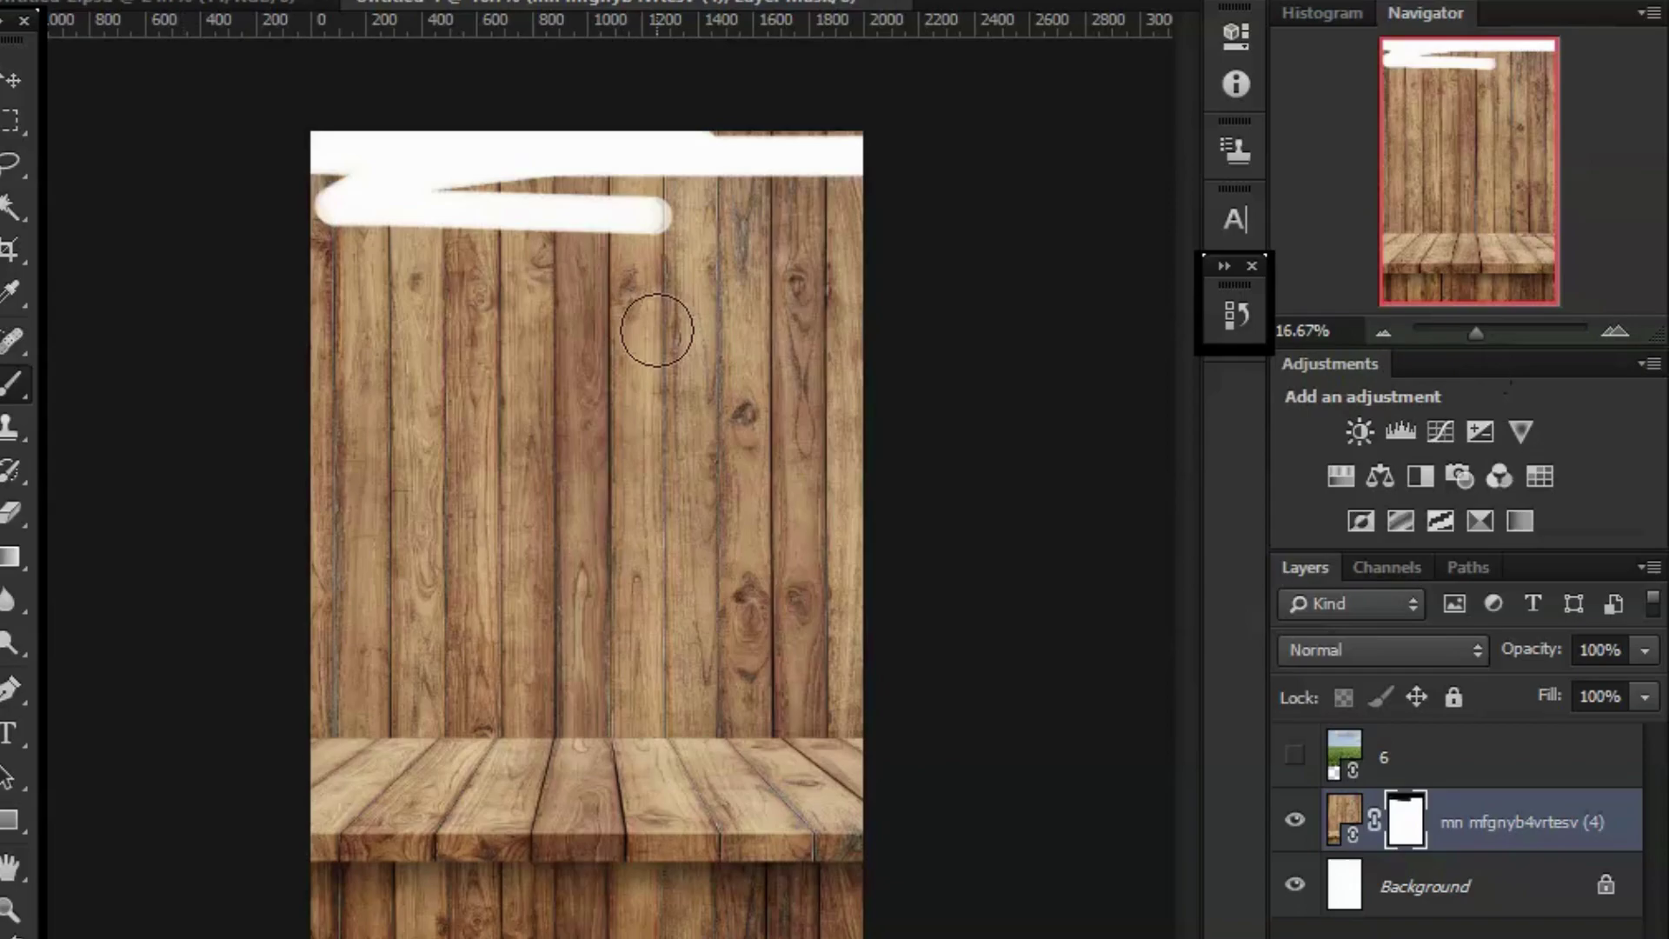
pyautogui.moveTo(657, 330)
pyautogui.mouseDown()
pyautogui.moveTo(447, 212)
pyautogui.moveTo(153, 246)
pyautogui.moveTo(105, 342)
pyautogui.moveTo(569, 393)
pyautogui.mouseUp()
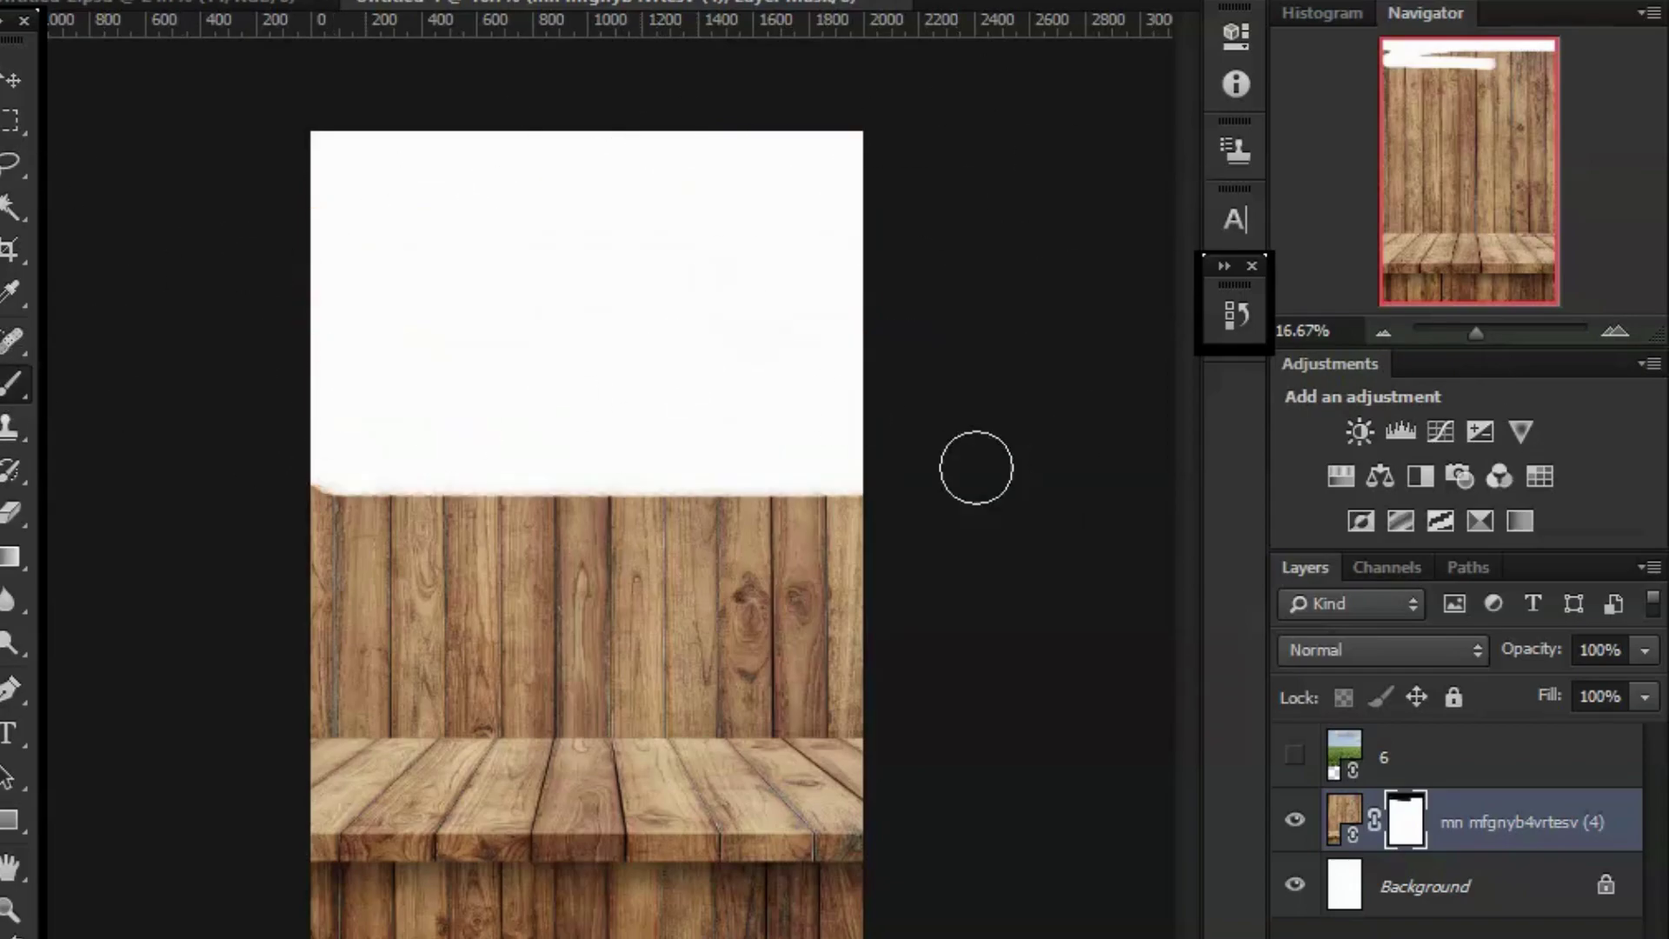
pyautogui.moveTo(976, 467)
pyautogui.mouseDown()
pyautogui.moveTo(194, 499)
pyautogui.moveTo(801, 589)
pyautogui.moveTo(261, 615)
pyautogui.moveTo(272, 653)
pyautogui.mouseUp()
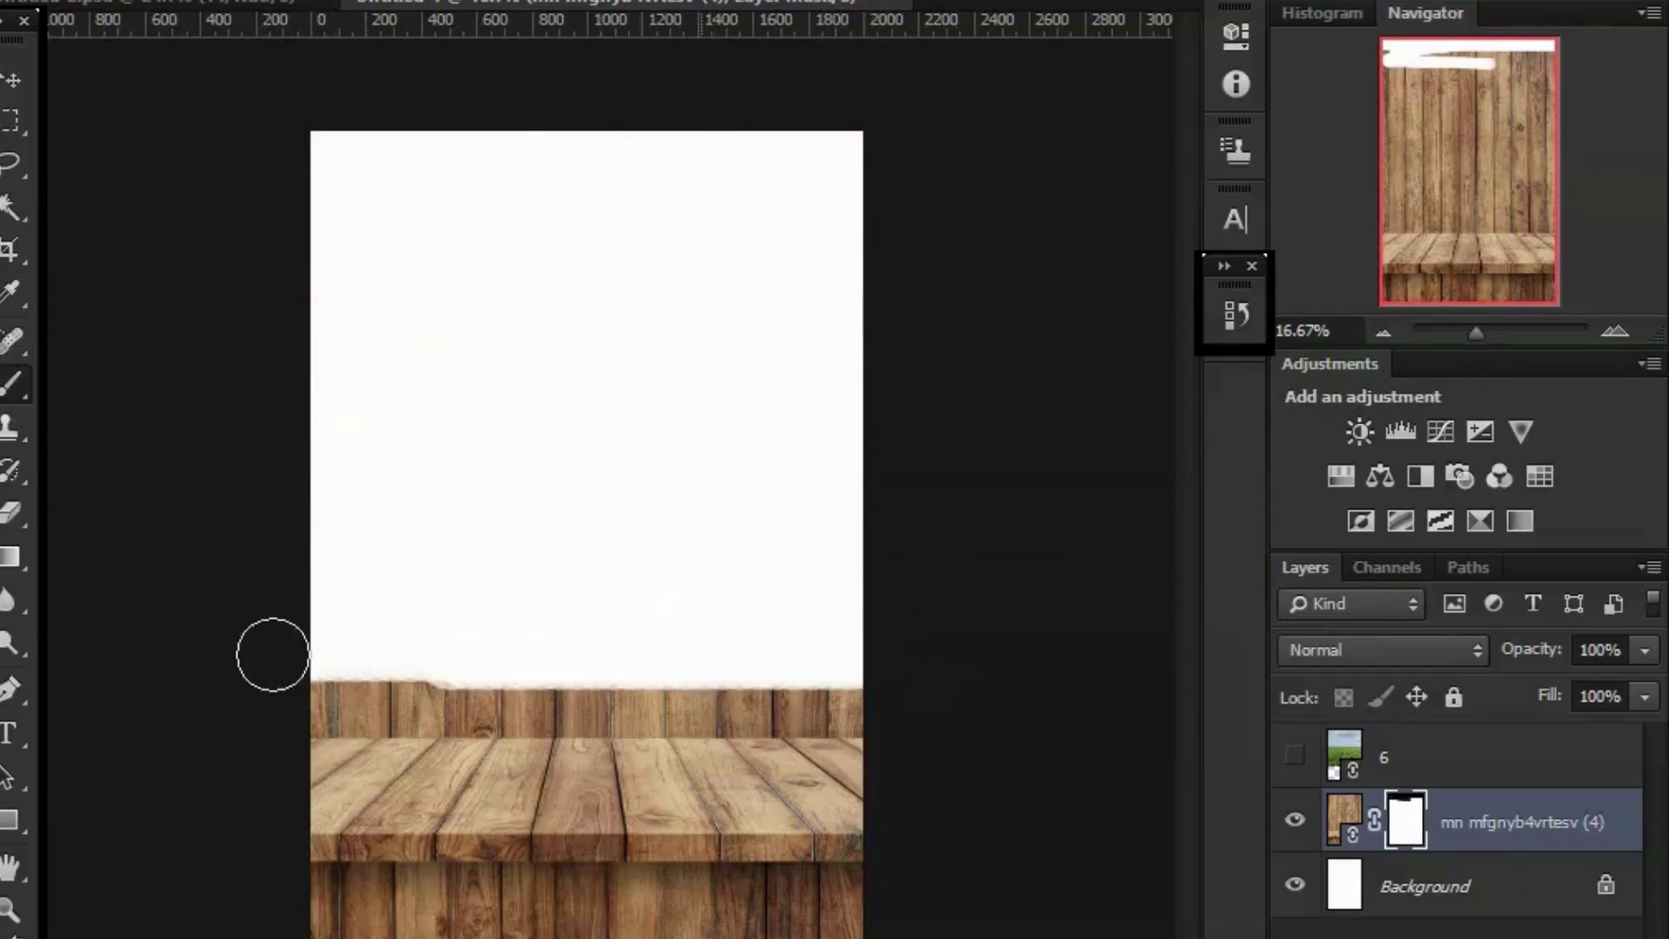
pyautogui.moveTo(389, 681); pyautogui.dragTo(902, 689)
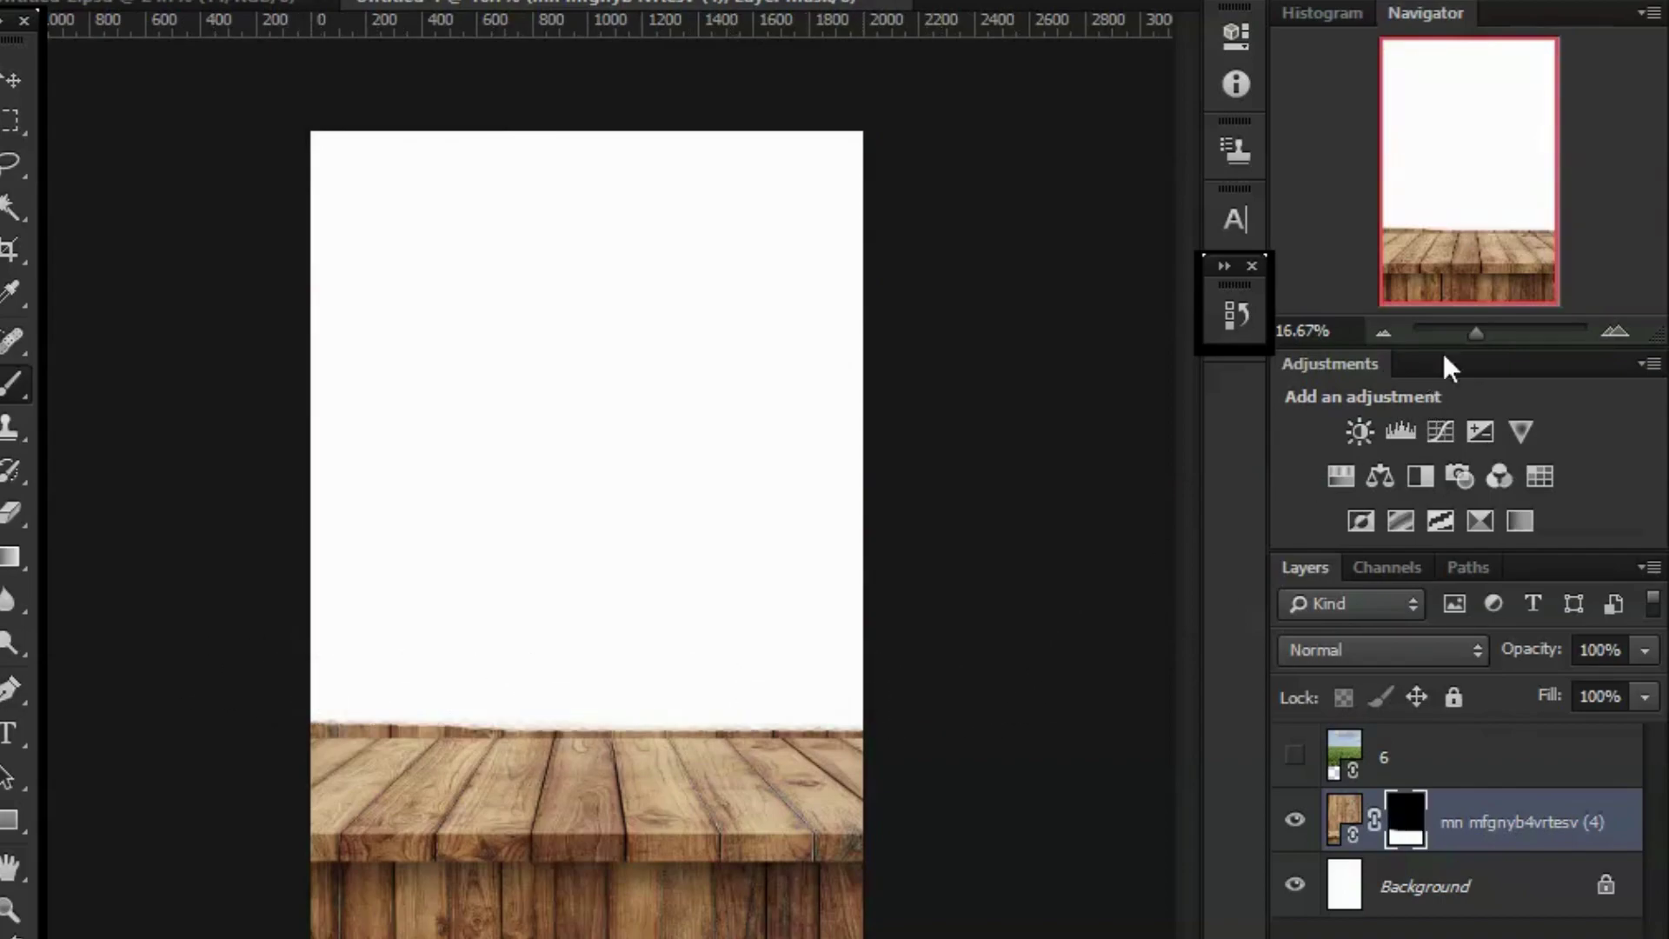
# With a large soft round brush, fade the shelf's jagged left top edge into white.
pyautogui.moveTo(1494, 303)
pyautogui.mouseDown()
pyautogui.moveTo(1483, 168)
pyautogui.moveTo(1364, 235)
pyautogui.moveTo(1261, 261)
pyautogui.moveTo(1257, 230)
pyautogui.mouseUp()
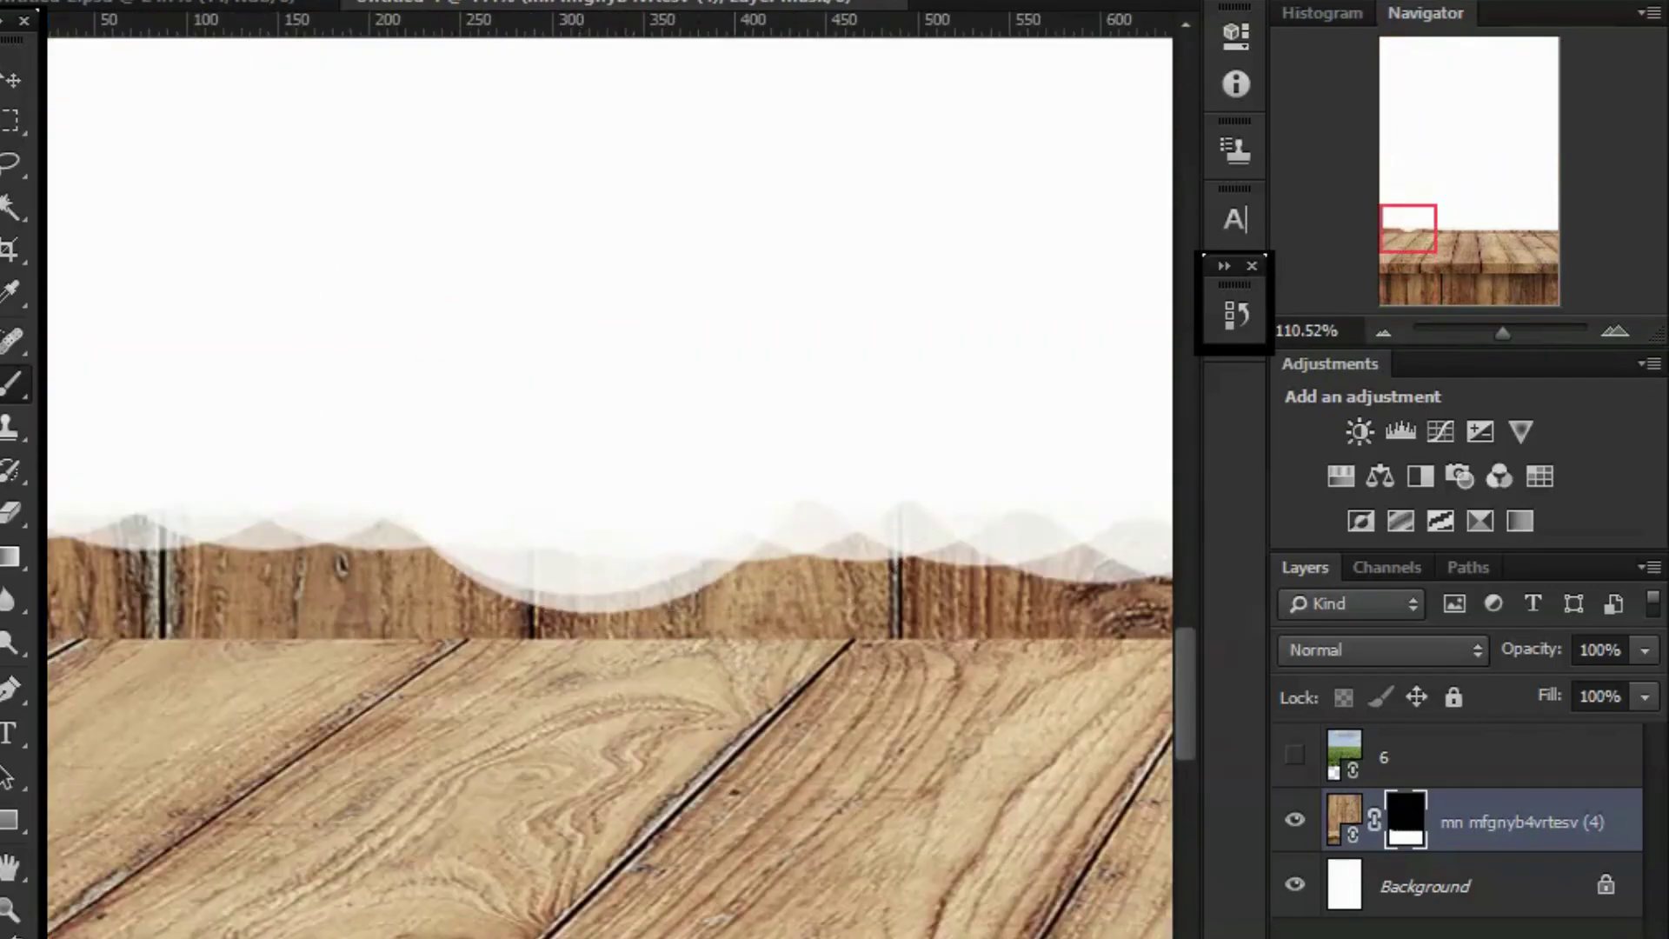
pyautogui.click(70, 0)
pyautogui.doubleClick(148, 218)
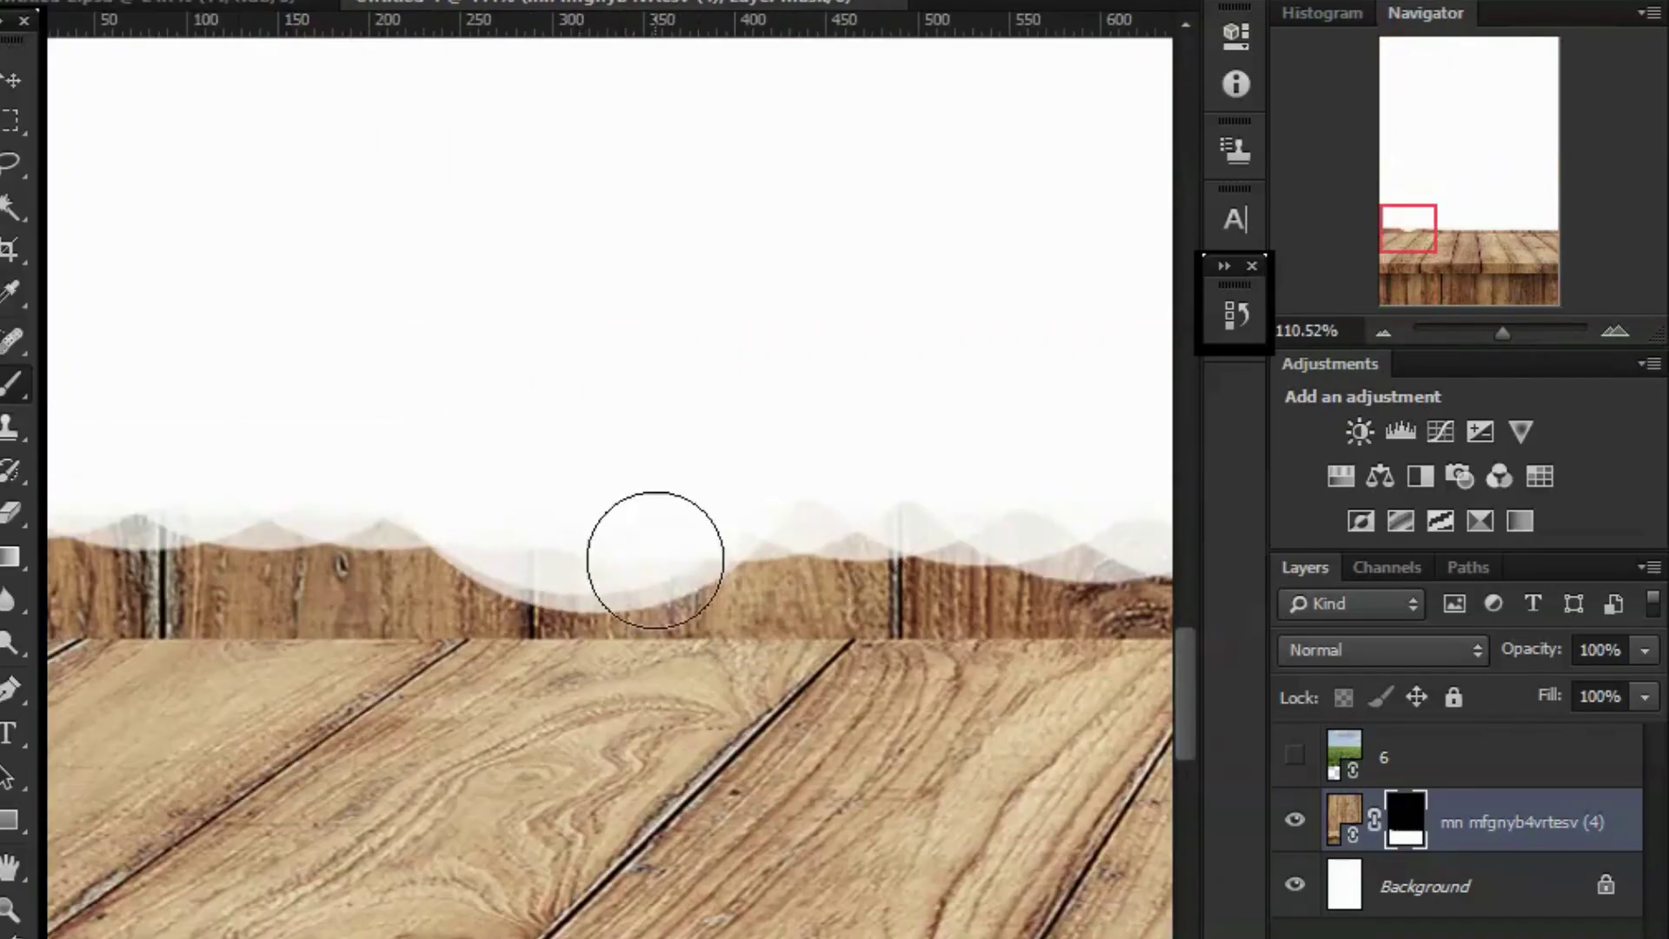
pyautogui.moveTo(652, 551)
pyautogui.mouseDown()
pyautogui.moveTo(890, 540)
pyautogui.moveTo(216, 525)
pyautogui.moveTo(988, 557)
pyautogui.mouseUp()
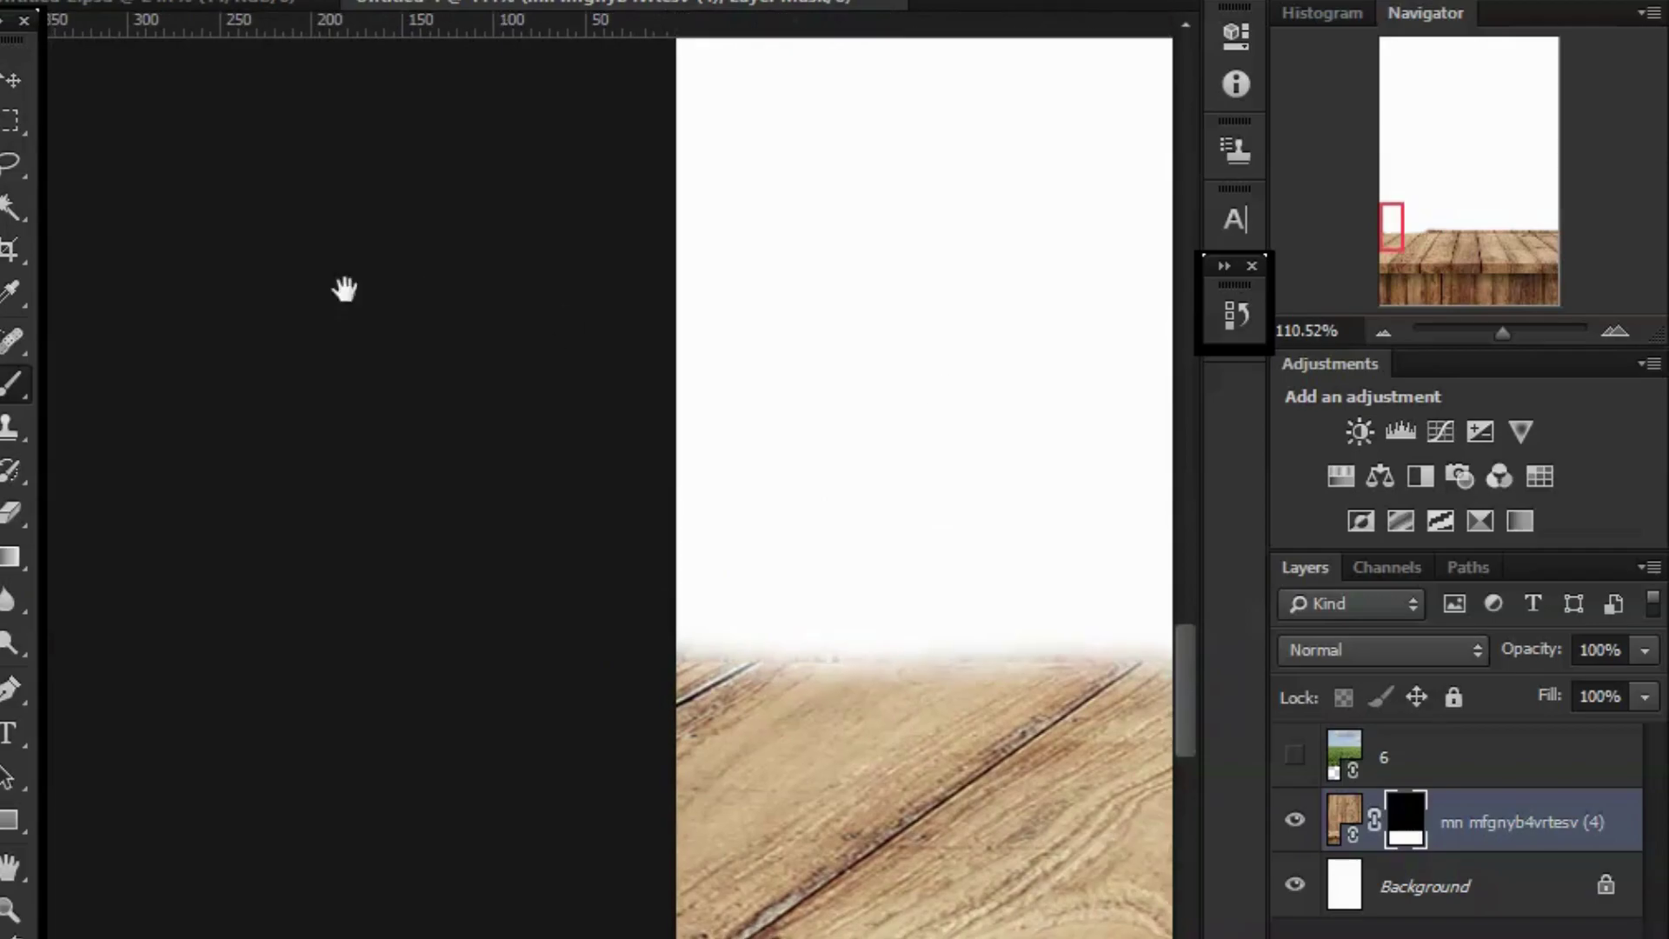
pyautogui.moveTo(1000, 417)
pyautogui.mouseDown()
pyautogui.moveTo(529, 336)
pyautogui.moveTo(293, 318)
pyautogui.mouseUp()
pyautogui.moveTo(538, 435)
pyautogui.mouseDown()
pyautogui.moveTo(696, 440)
pyautogui.moveTo(477, 447)
pyautogui.moveTo(502, 434)
pyautogui.mouseUp()
pyautogui.moveTo(718, 408); pyautogui.dragTo(313, 368)
pyautogui.moveTo(518, 444)
pyautogui.mouseDown()
pyautogui.moveTo(1185, 440)
pyautogui.moveTo(488, 451)
pyautogui.mouseUp()
# Continue softening the shelf's top fringe into white toward its right end.
pyautogui.moveTo(959, 437); pyautogui.dragTo(309, 402)
pyautogui.moveTo(421, 421); pyautogui.dragTo(771, 421)
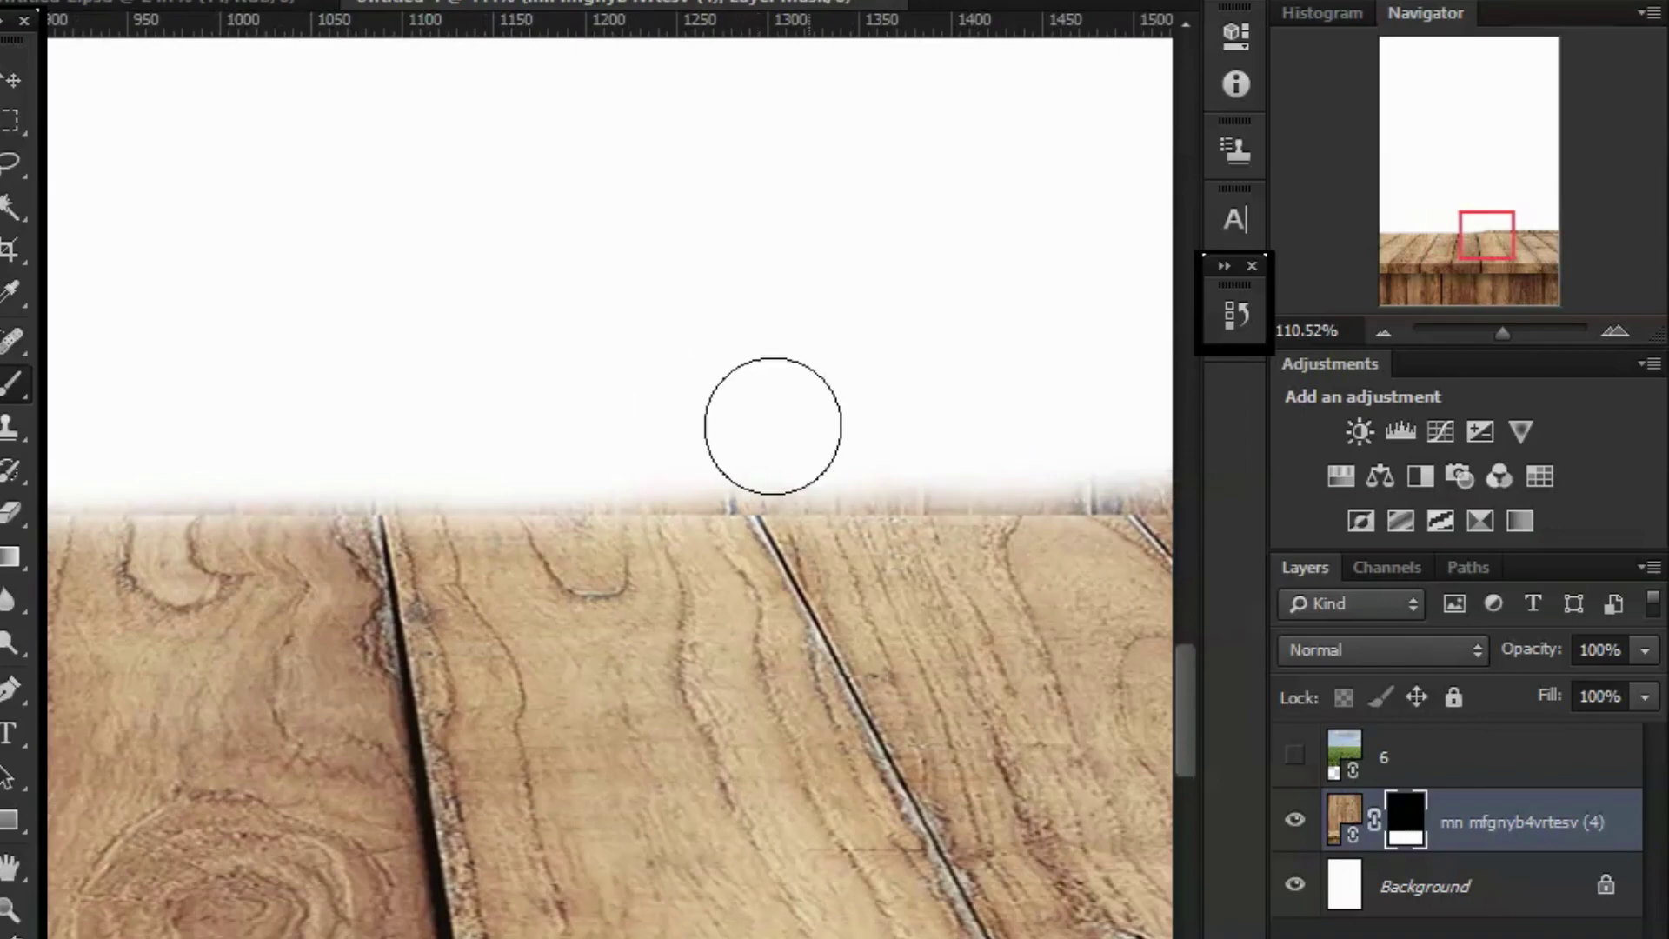
pyautogui.moveTo(615, 399); pyautogui.dragTo(243, 357)
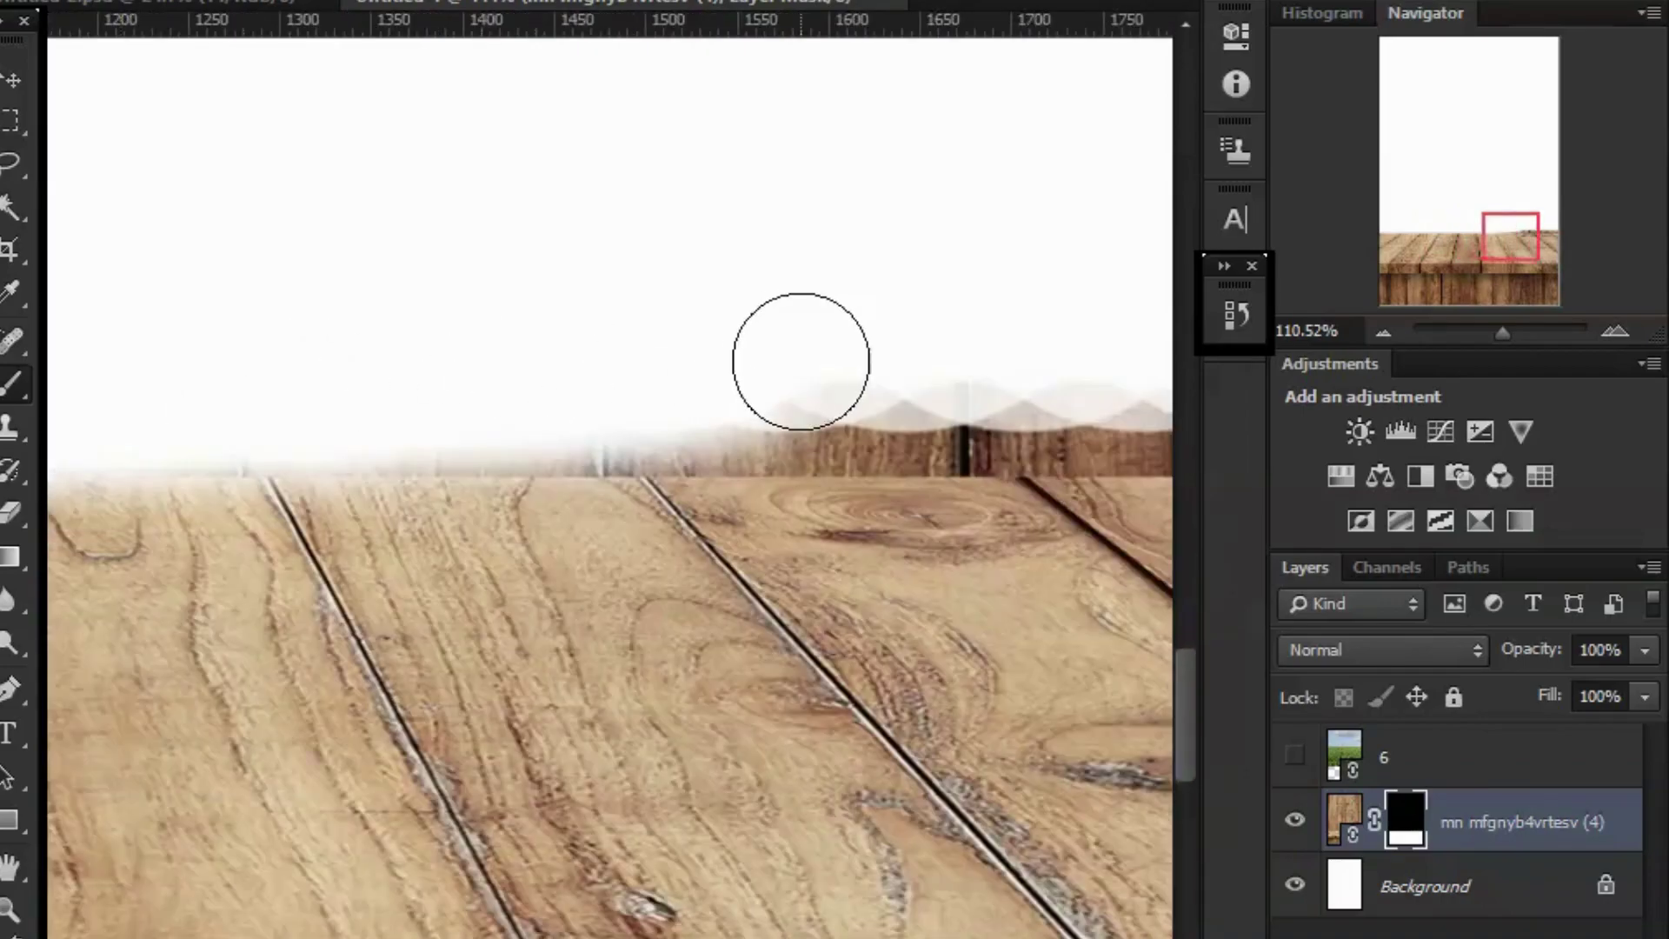
pyautogui.moveTo(801, 361)
pyautogui.mouseDown()
pyautogui.moveTo(265, 376)
pyautogui.moveTo(738, 388)
pyautogui.moveTo(567, 350)
pyautogui.mouseUp()
pyautogui.moveTo(1130, 348)
pyautogui.mouseDown()
pyautogui.moveTo(628, 336)
pyautogui.moveTo(800, 388)
pyautogui.moveTo(194, 384)
pyautogui.moveTo(828, 441)
pyautogui.mouseUp()
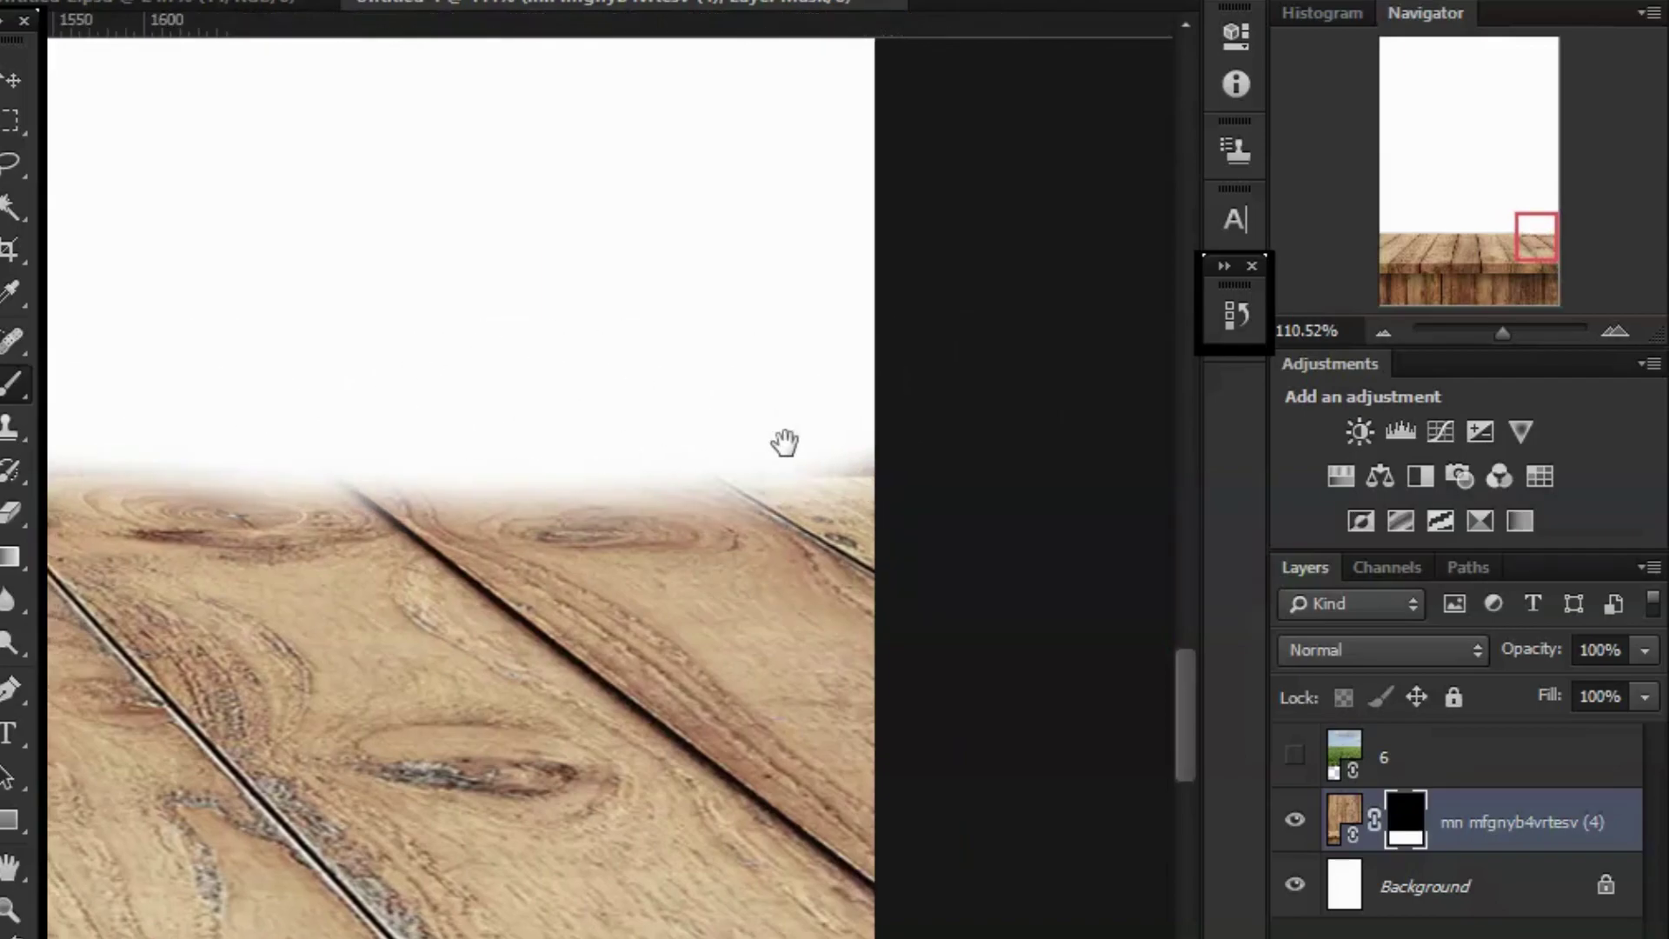
pyautogui.moveTo(145, 443); pyautogui.dragTo(663, 454)
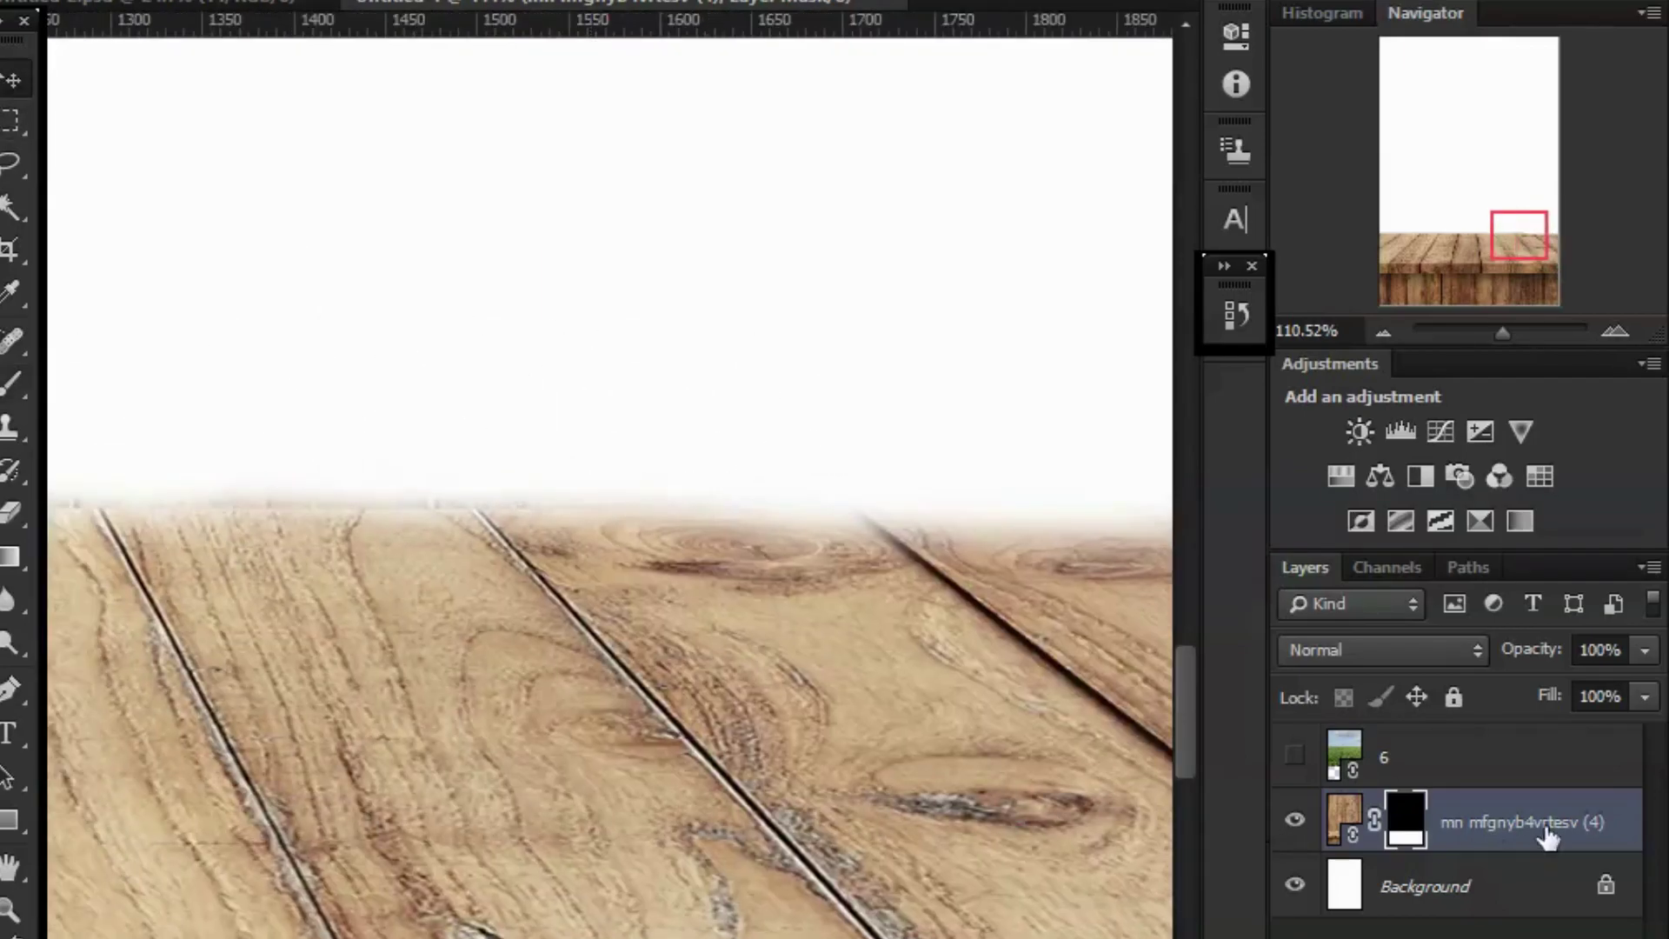
# Delete the white background layer, show layer 6 again and enlarge it.
pyautogui.click(1477, 334)
pyautogui.click(1295, 885)
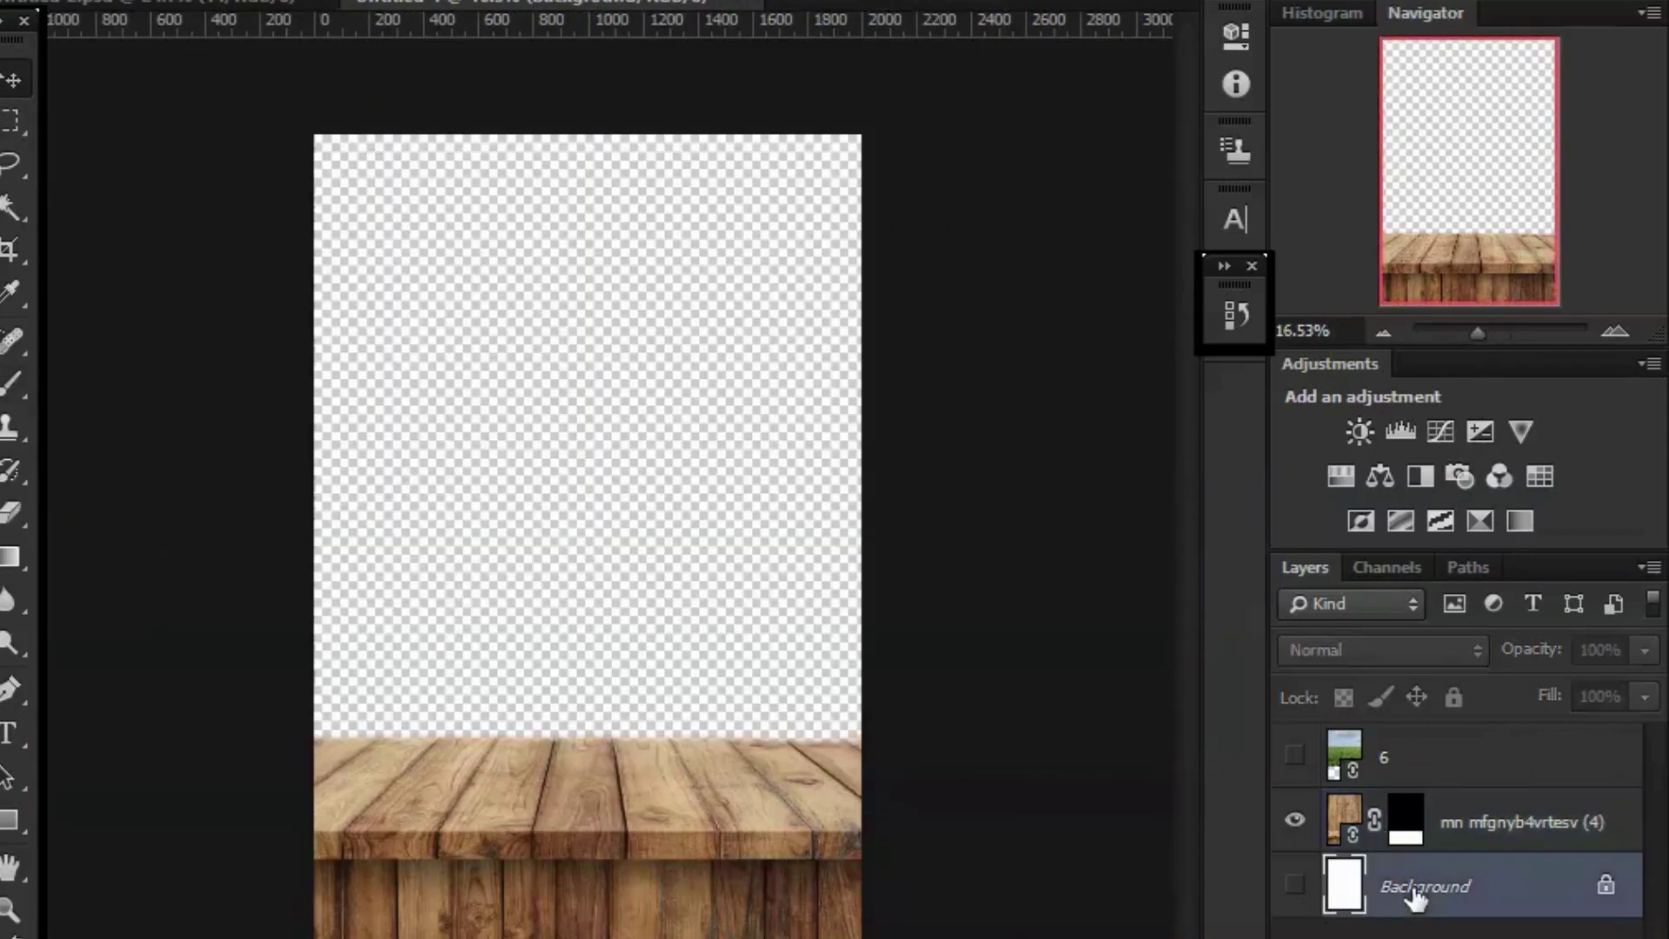
pyautogui.click(1478, 771)
pyautogui.click(1294, 755)
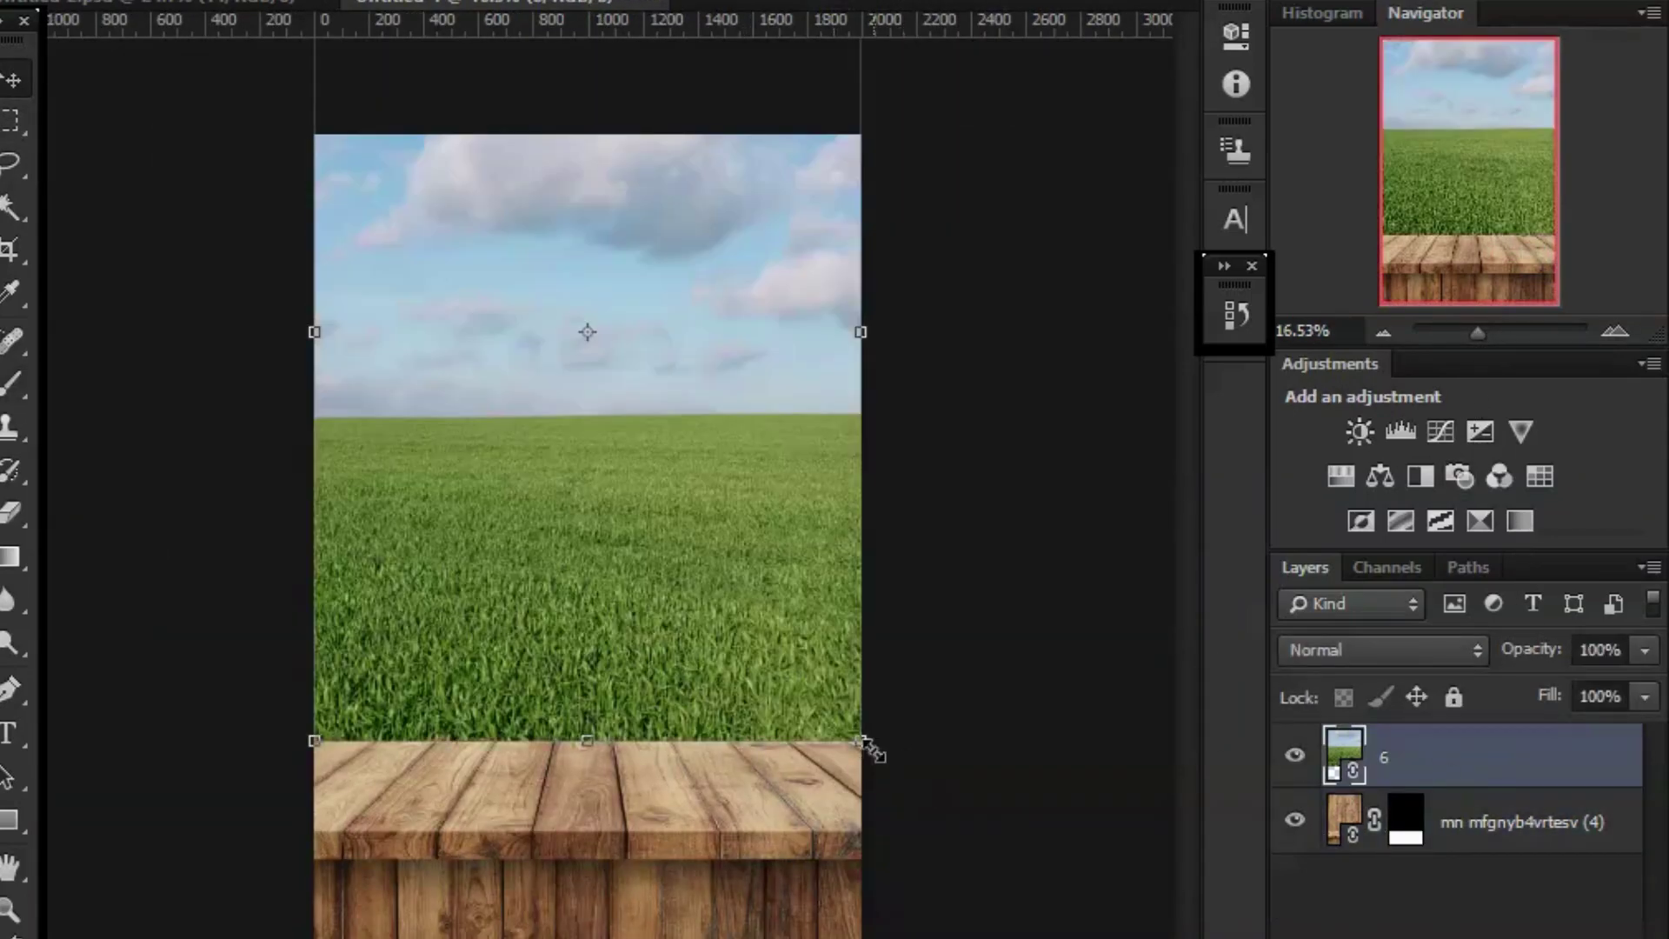
pyautogui.moveTo(860, 741); pyautogui.dragTo(1217, 935)
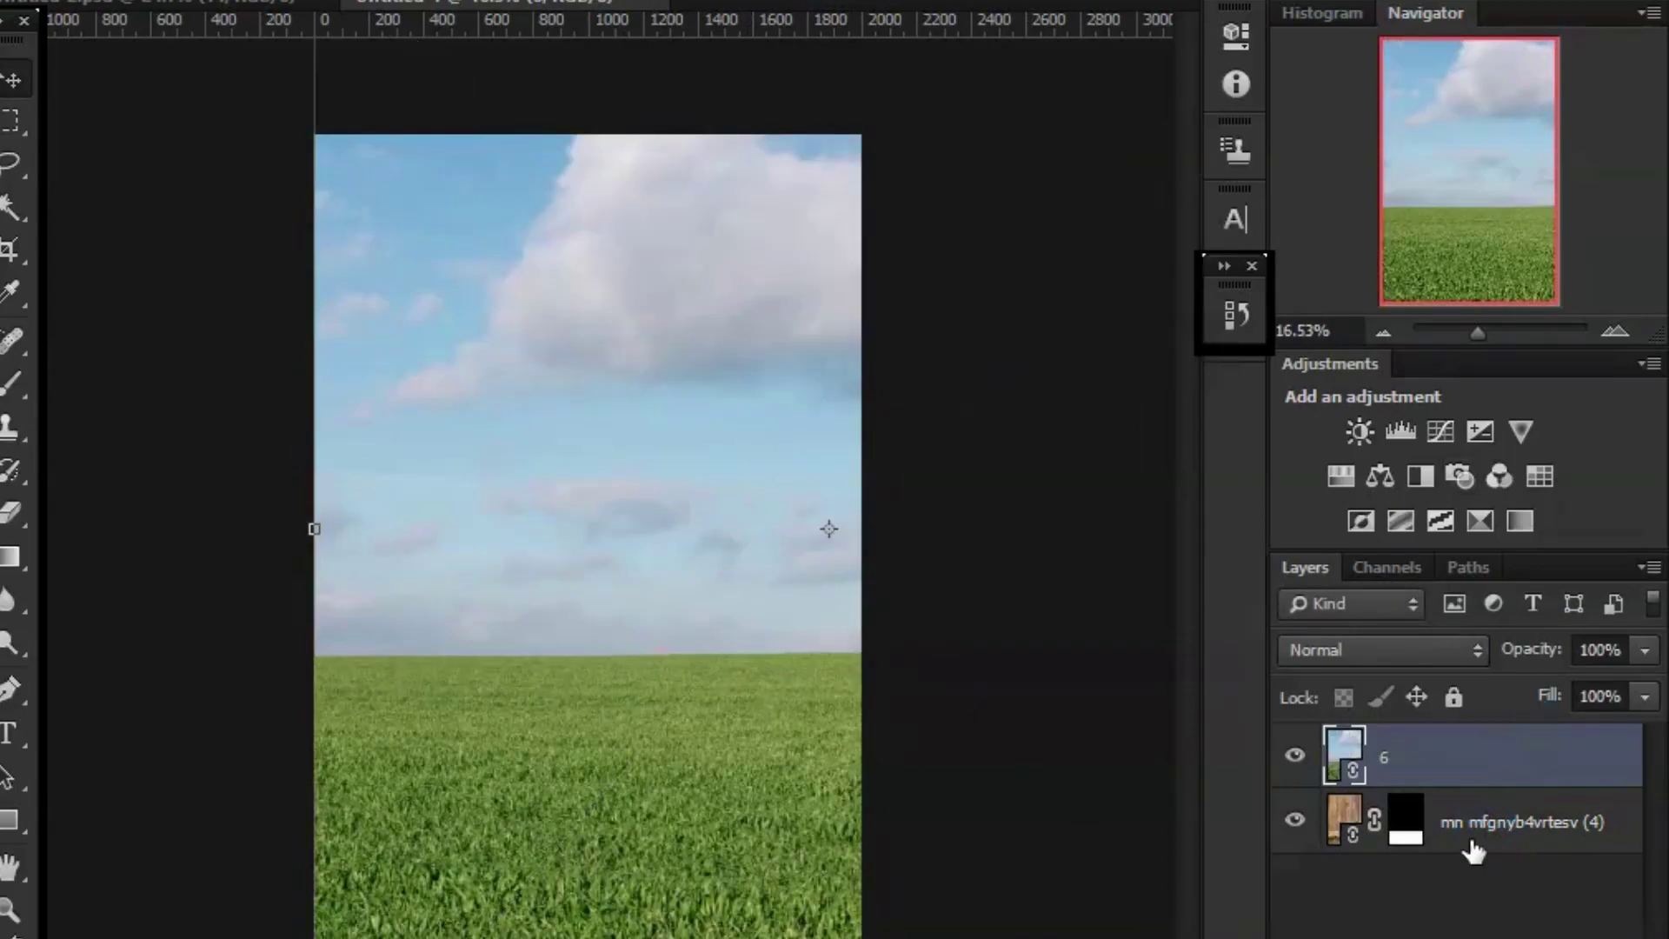
# Move the wood layer above layer 6 and enlarge the sky well past the canvas.
pyautogui.moveTo(1474, 852); pyautogui.dragTo(1475, 741)
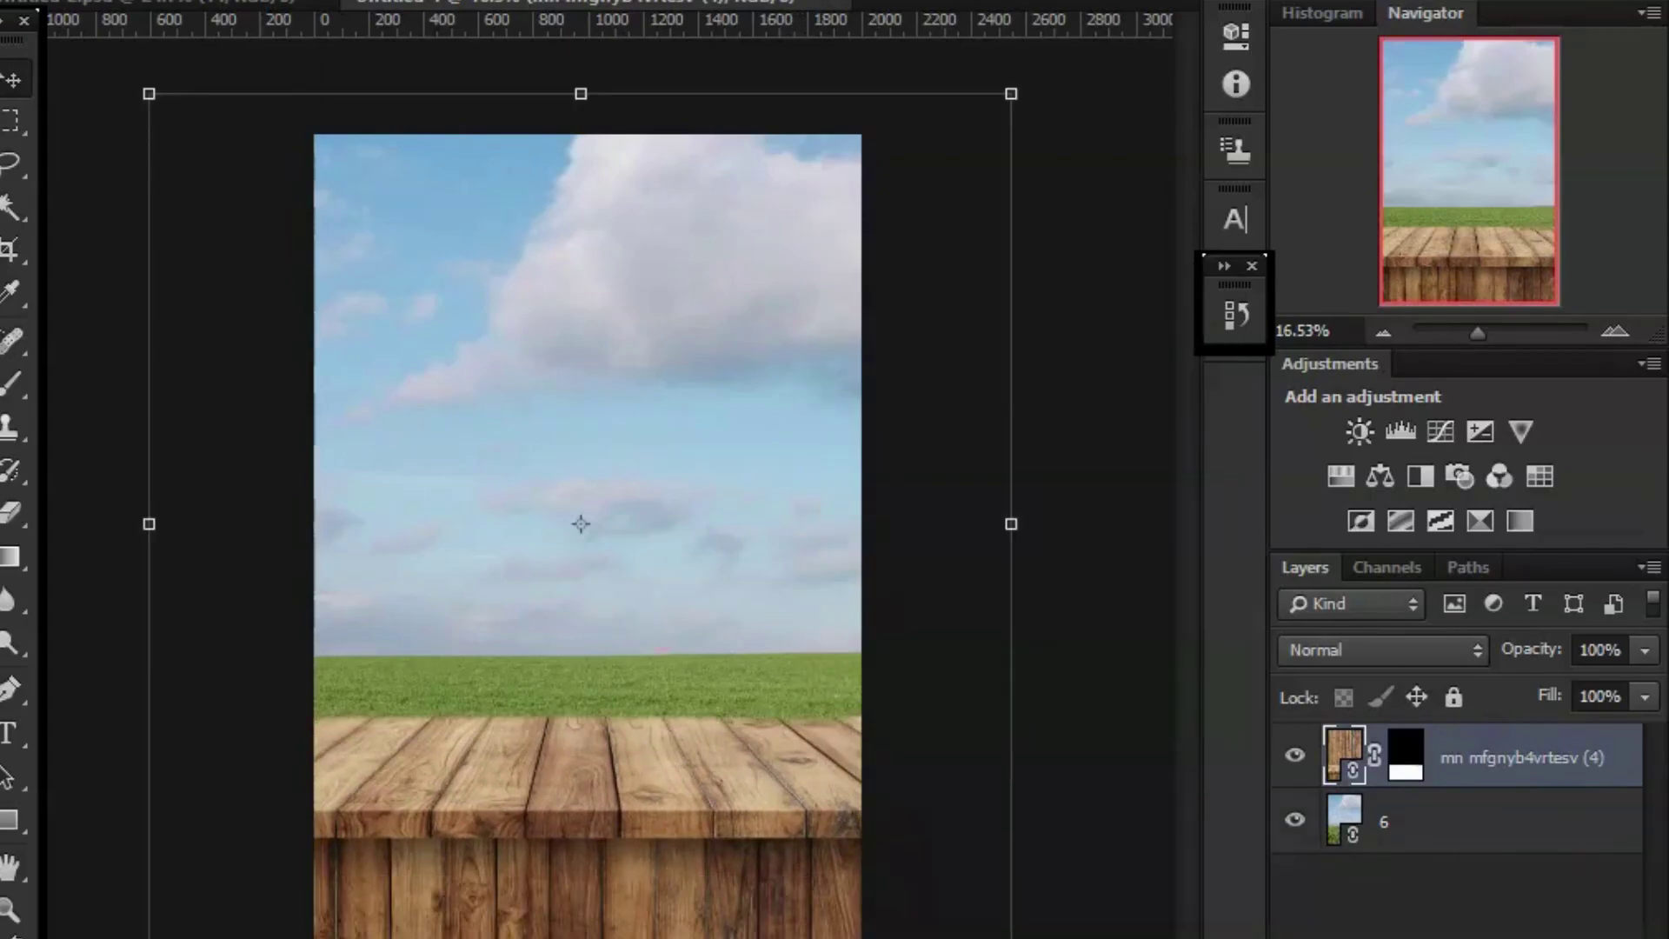
pyautogui.moveTo(765, 504); pyautogui.dragTo(763, 470)
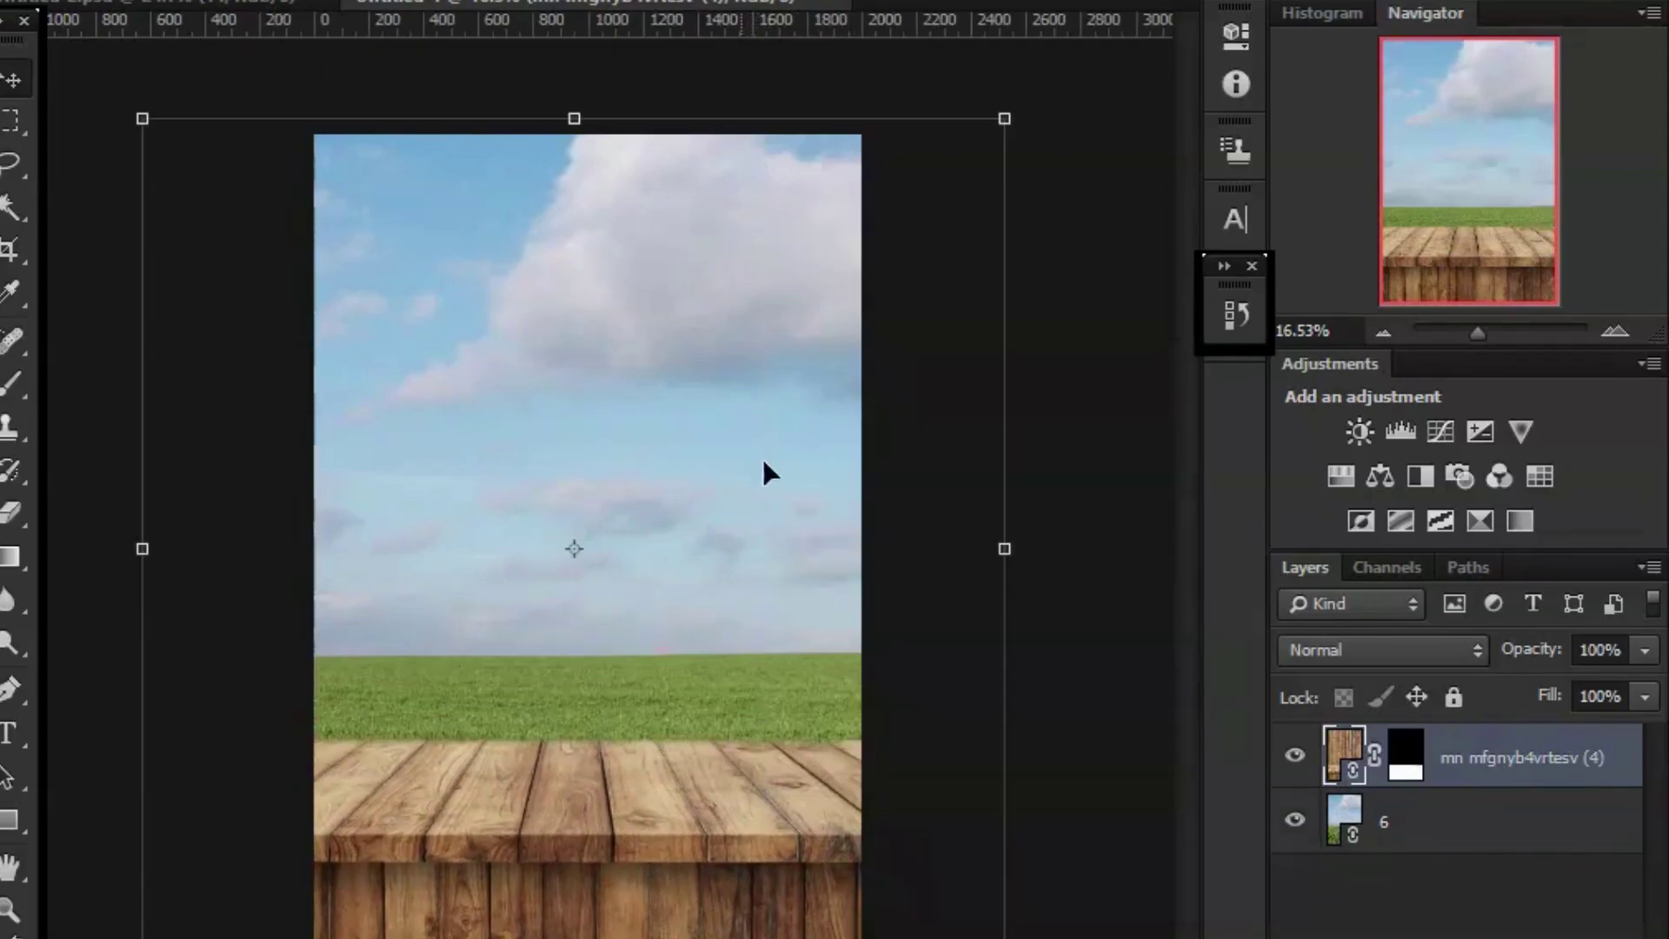
pyautogui.click(1489, 851)
pyautogui.click(1454, 331)
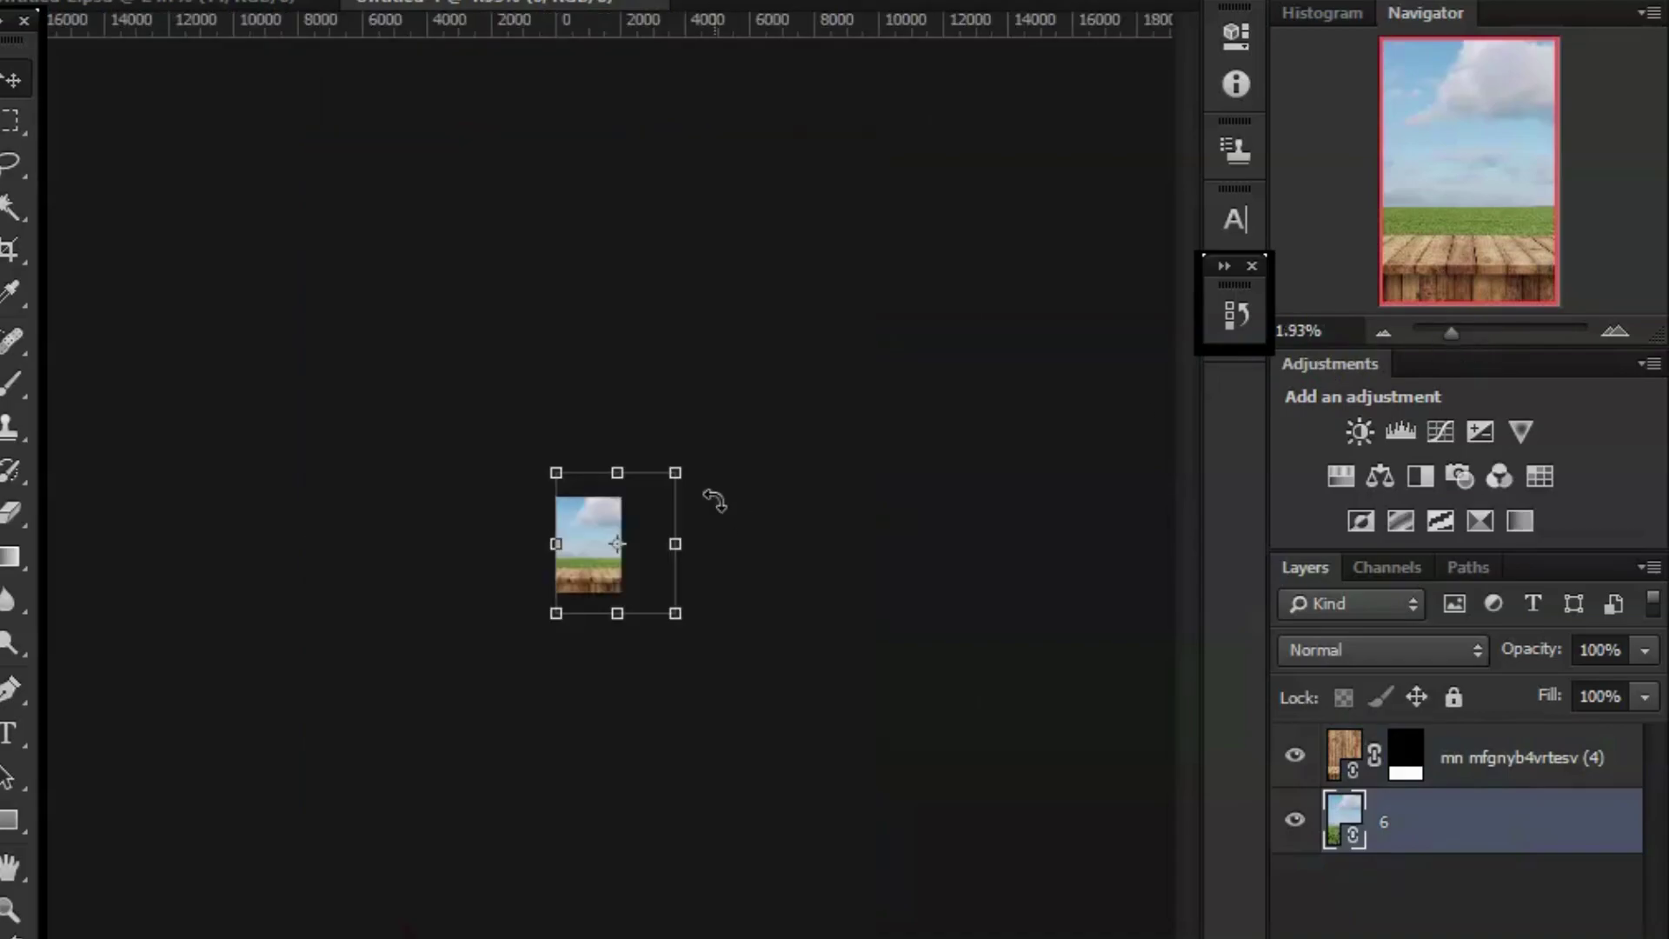
pyautogui.moveTo(753, 403); pyautogui.dragTo(750, 621)
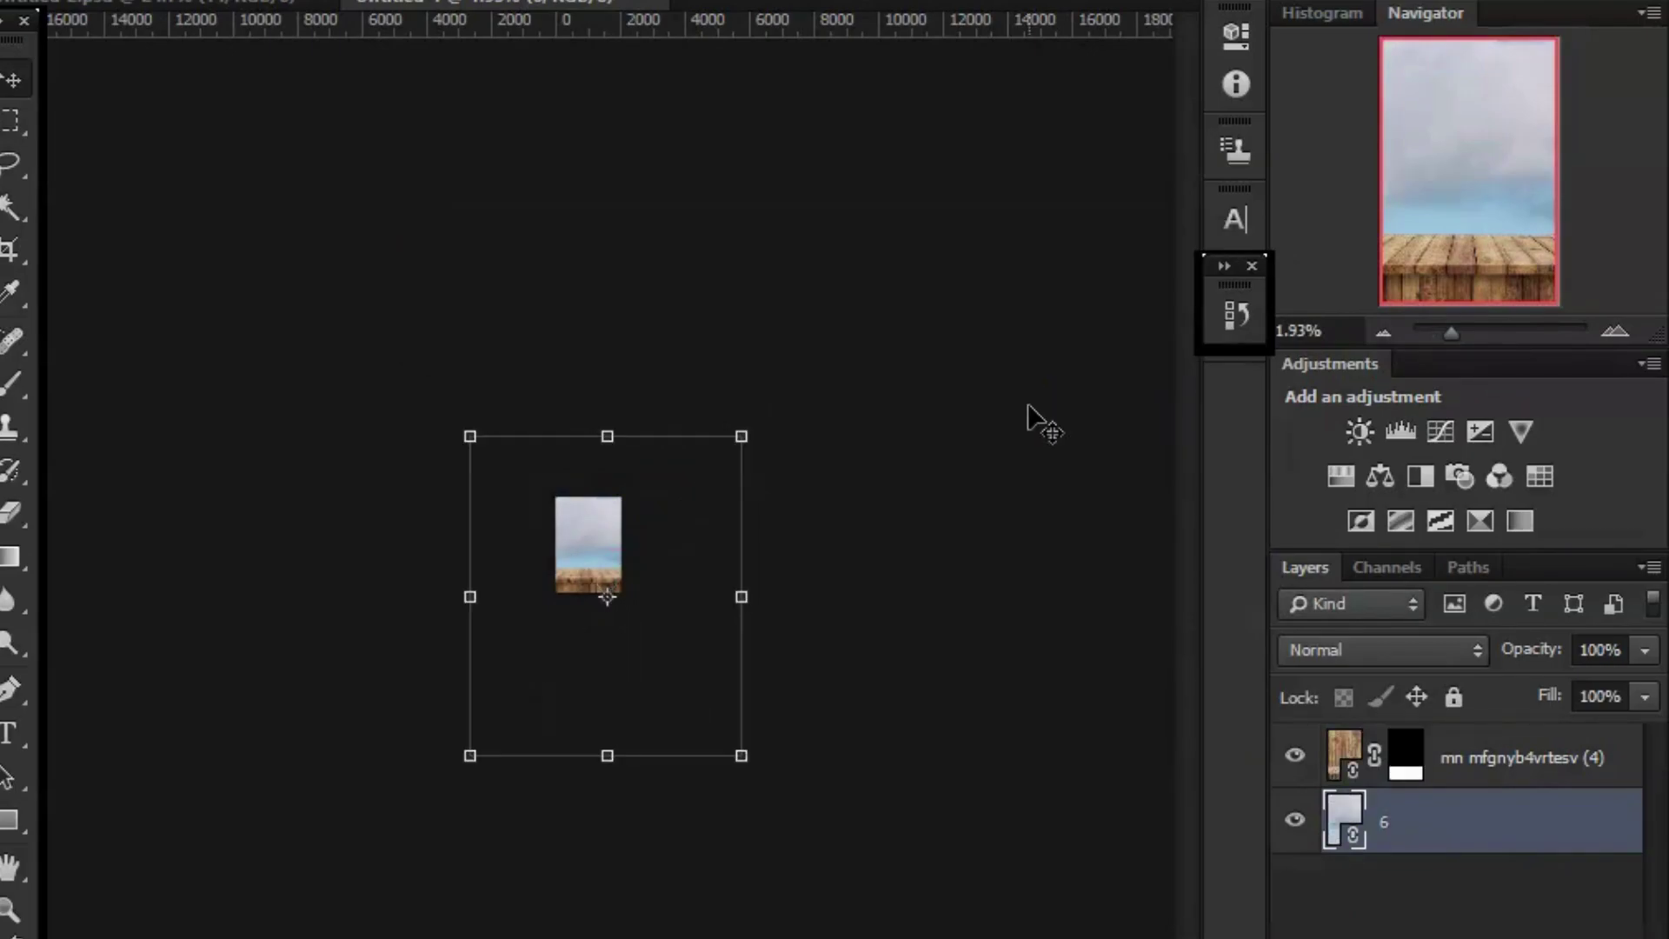
pyautogui.moveTo(1490, 332); pyautogui.dragTo(1485, 331)
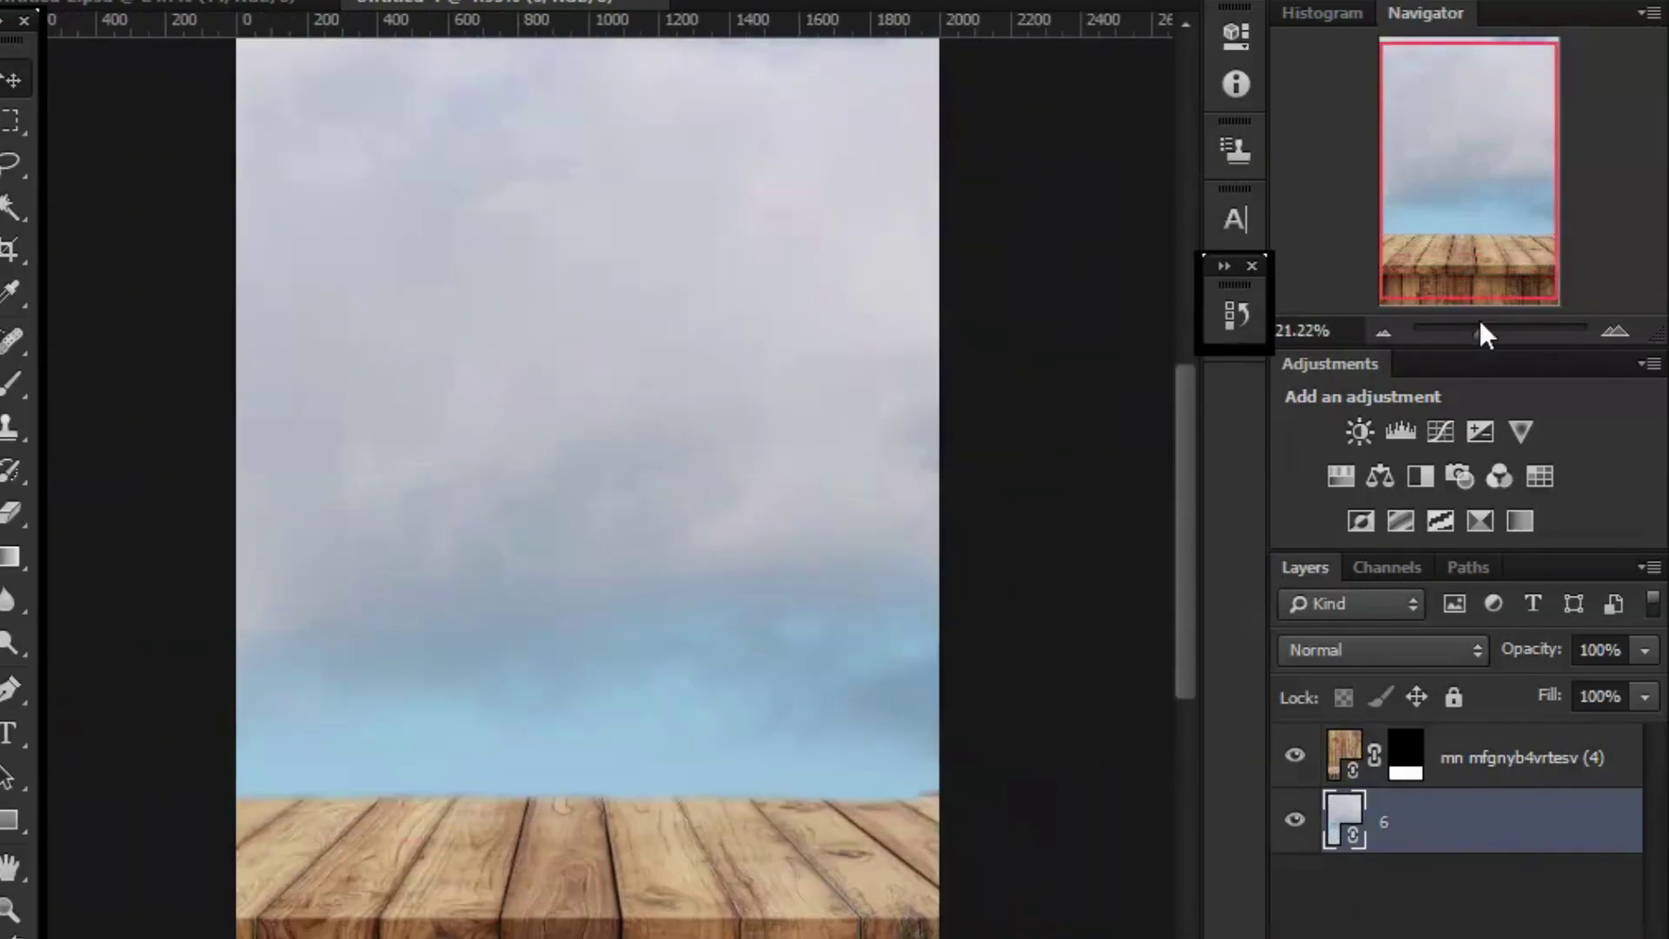
pyautogui.click(191, 5)
# Place the sky image, scale it to fill above the wood, and try a blend mode.
pyautogui.click(463, 5)
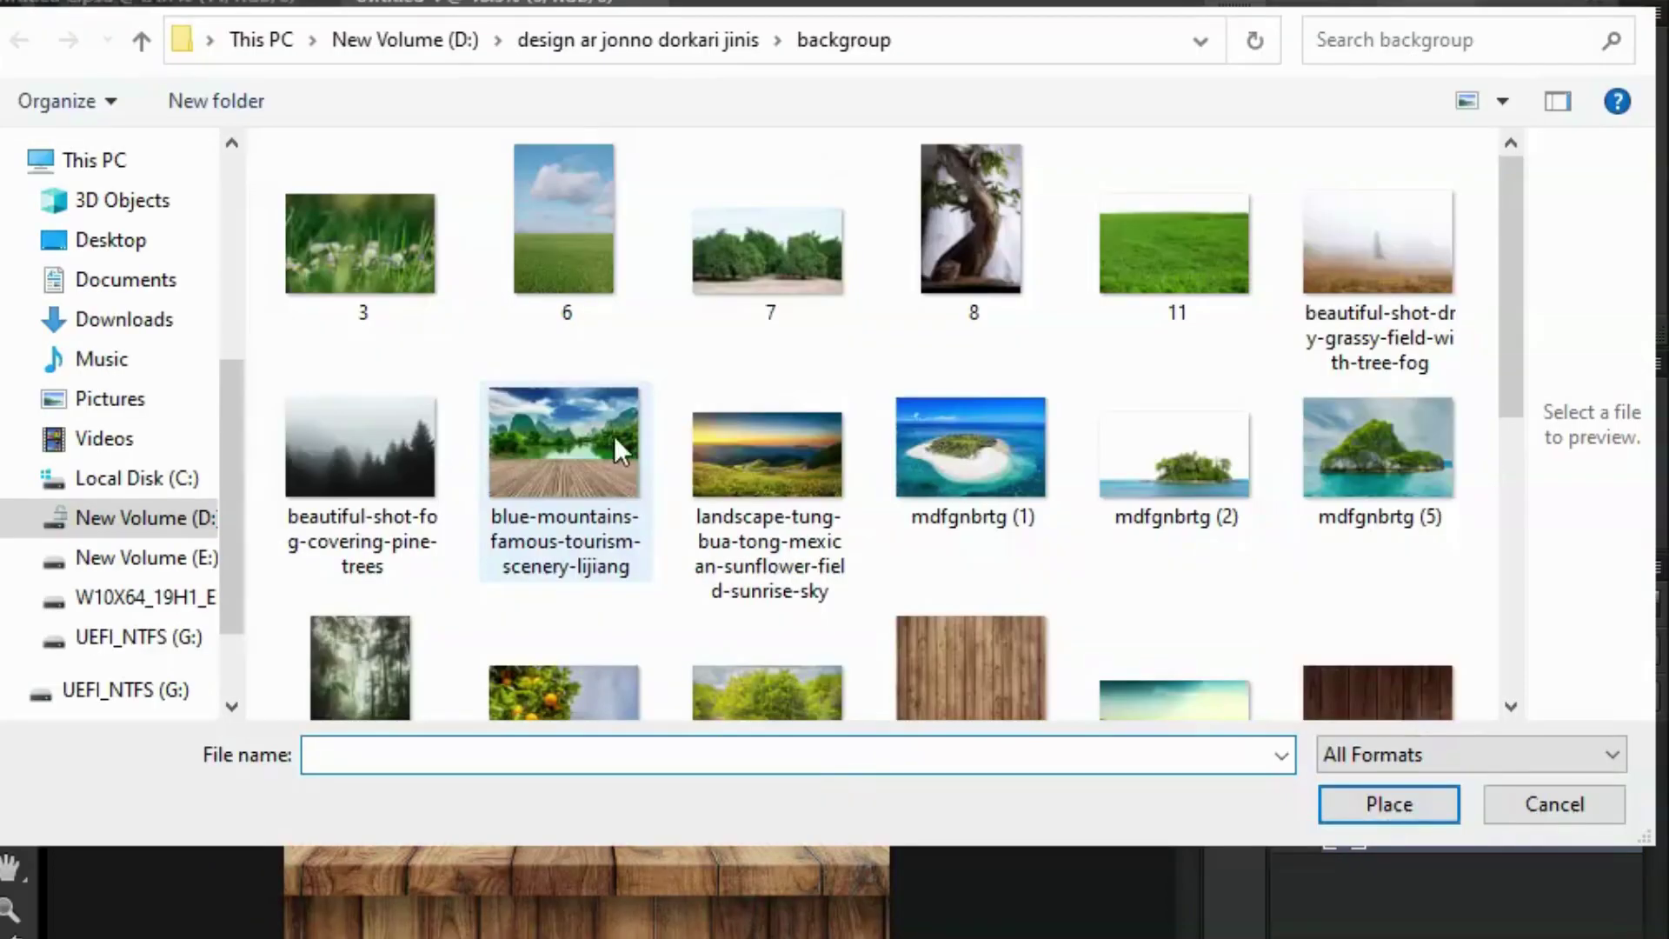
pyautogui.scroll(-3, 984, 536)
pyautogui.scroll(-2, 993, 576)
pyautogui.doubleClick(973, 327)
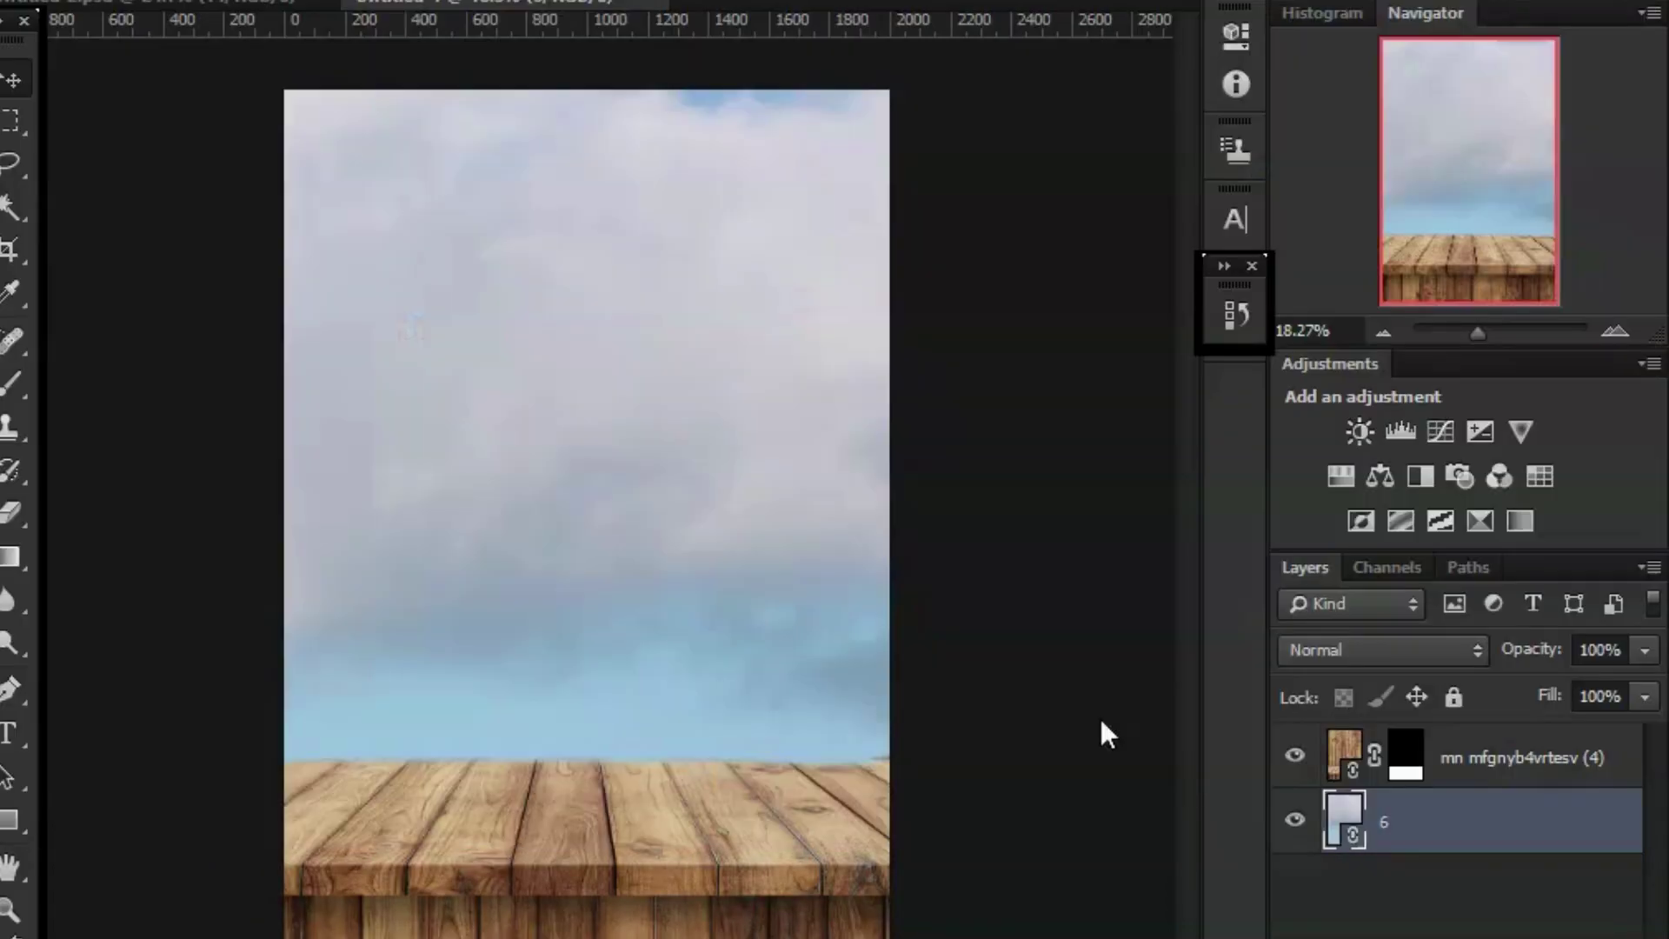
pyautogui.moveTo(896, 385); pyautogui.dragTo(1339, 161)
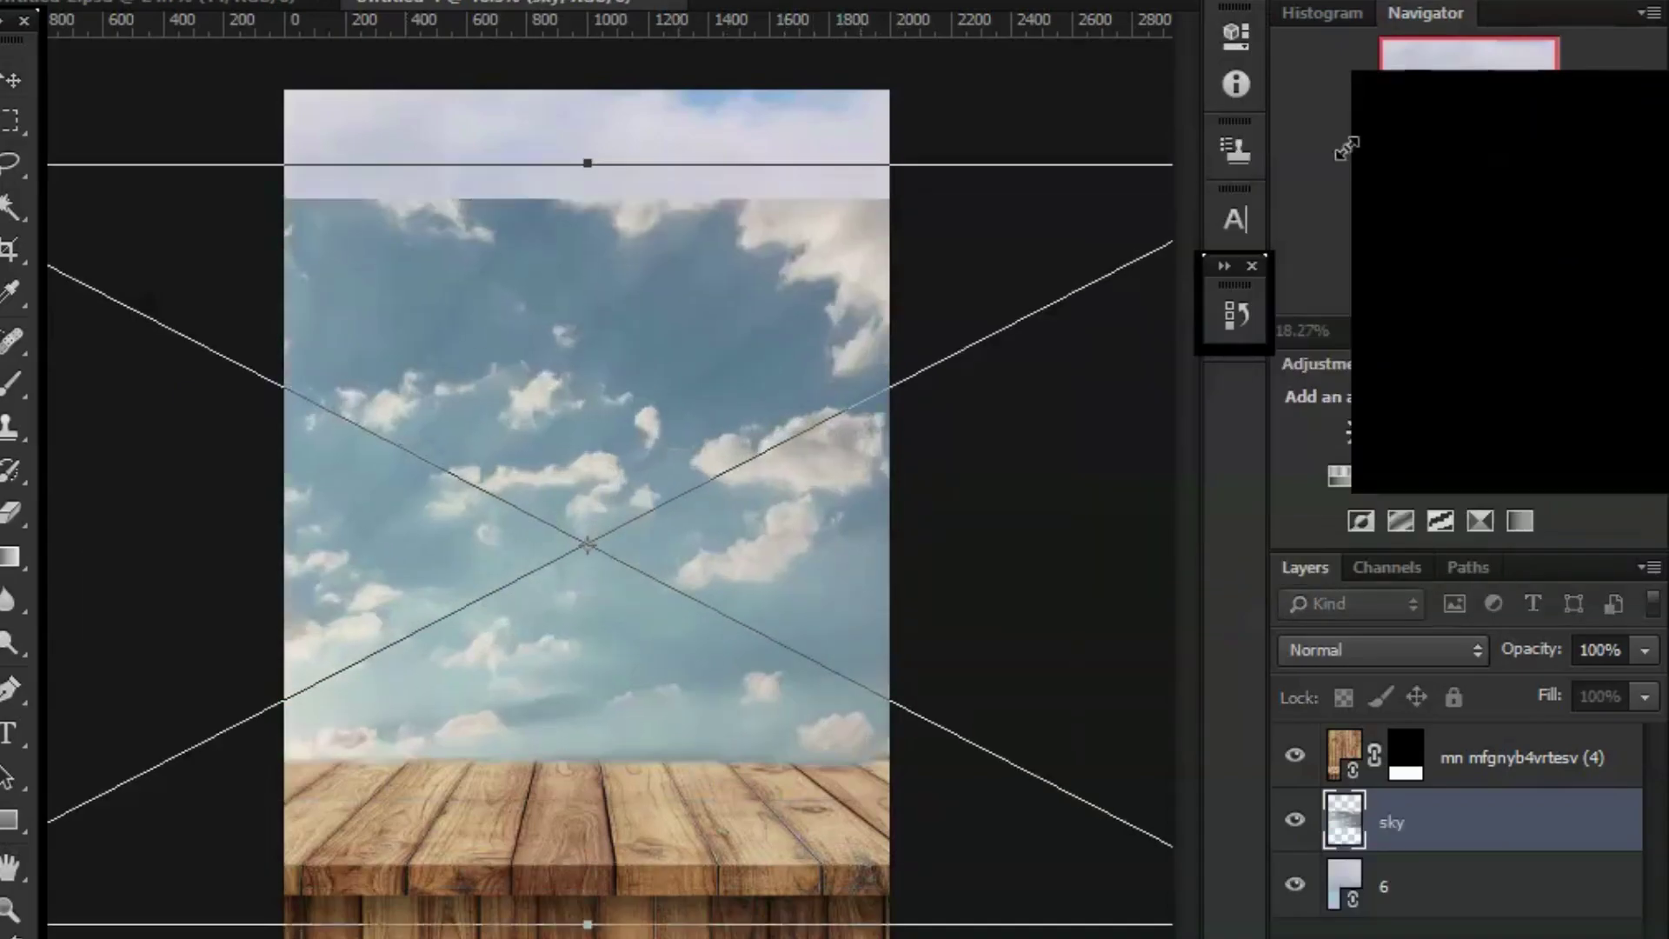
pyautogui.moveTo(708, 581); pyautogui.dragTo(719, 525)
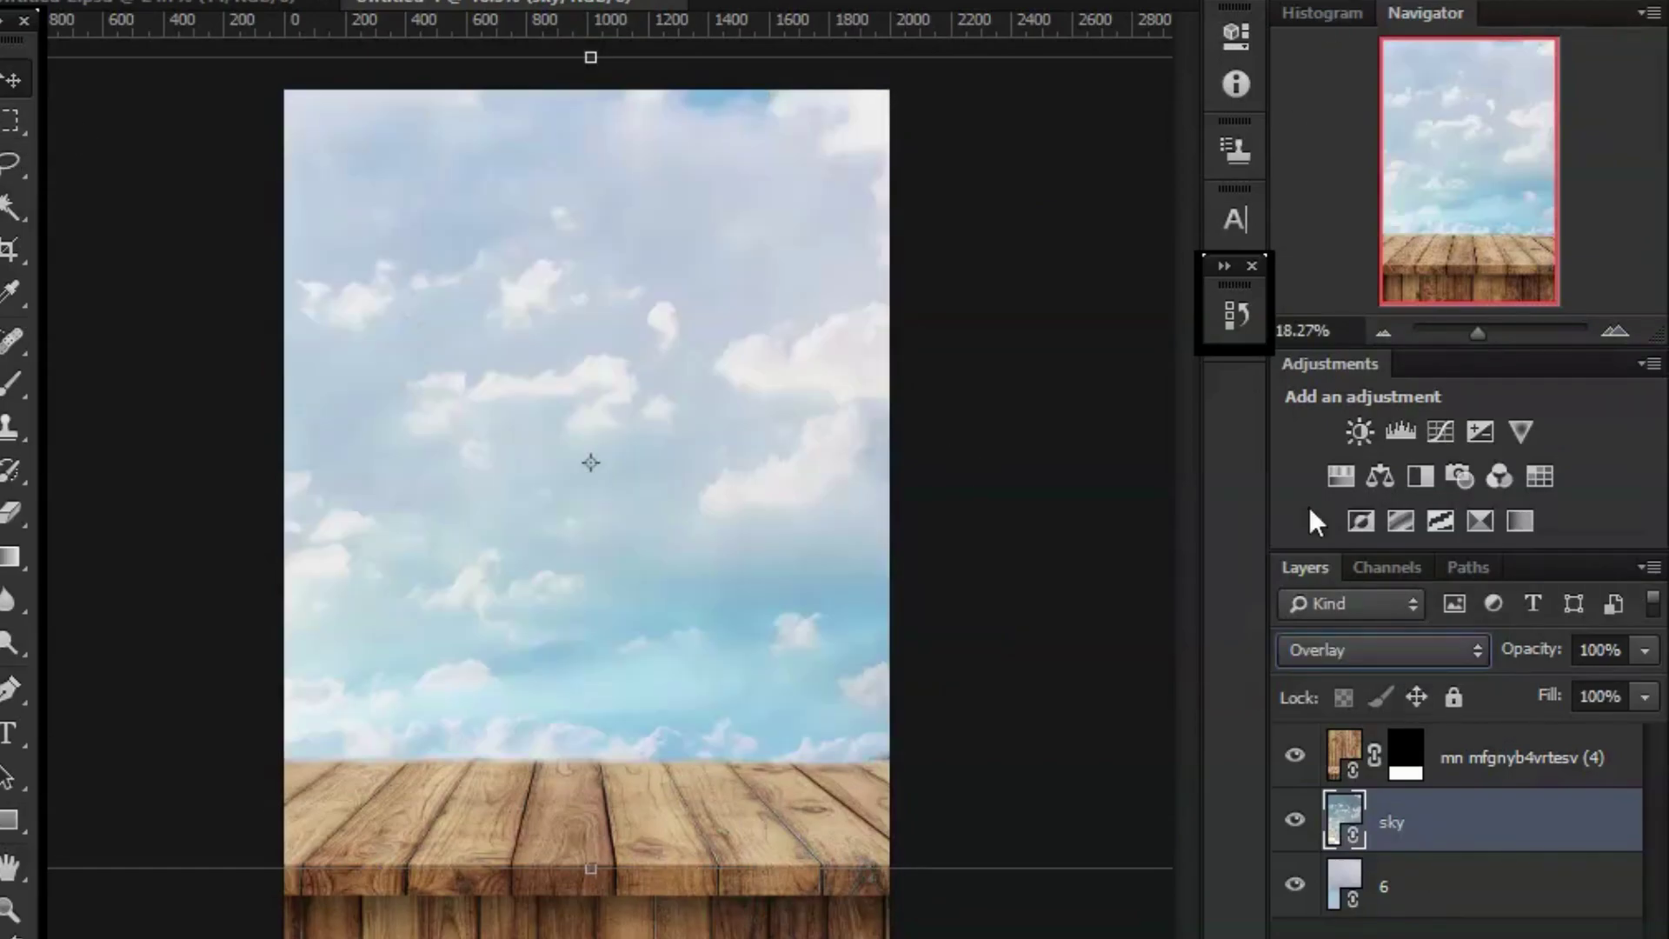
pyautogui.press('Up')
pyautogui.press('Up')
pyautogui.press('Up')
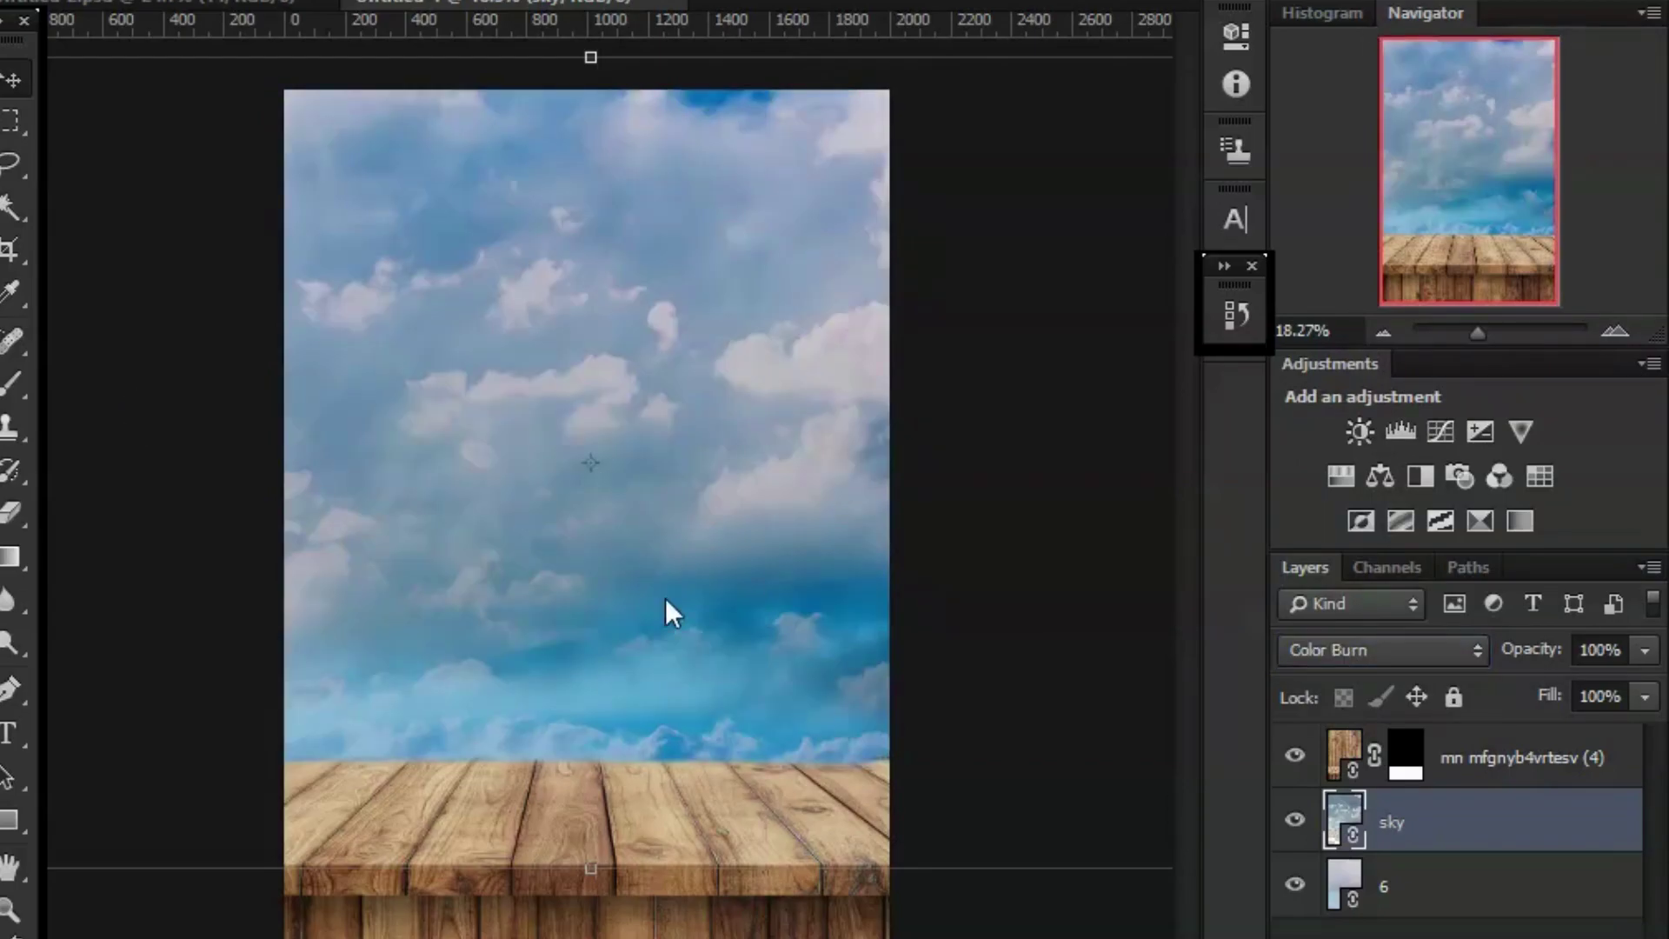
# Place the Untitled-1 smoke image, scale and shift it, and blend it in Overlay.
pyautogui.hotkey('ctrl', 'shift', 'p')
pyautogui.click(378, 561)
pyautogui.click(1386, 802)
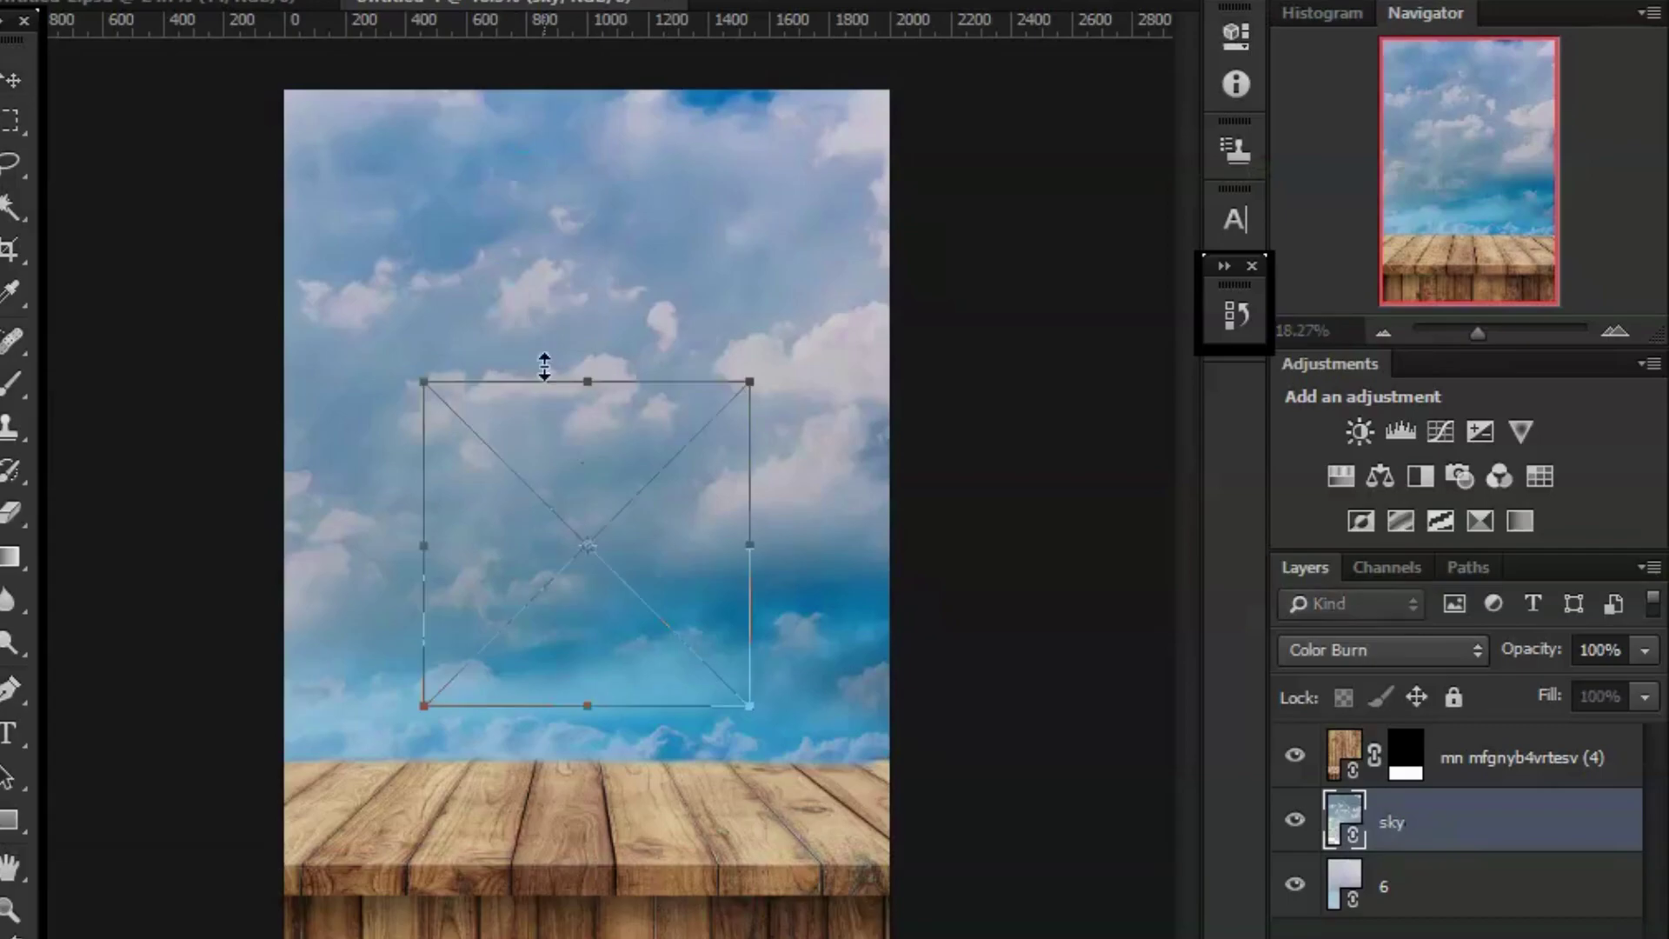
pyautogui.moveTo(616, 390); pyautogui.dragTo(1049, 772)
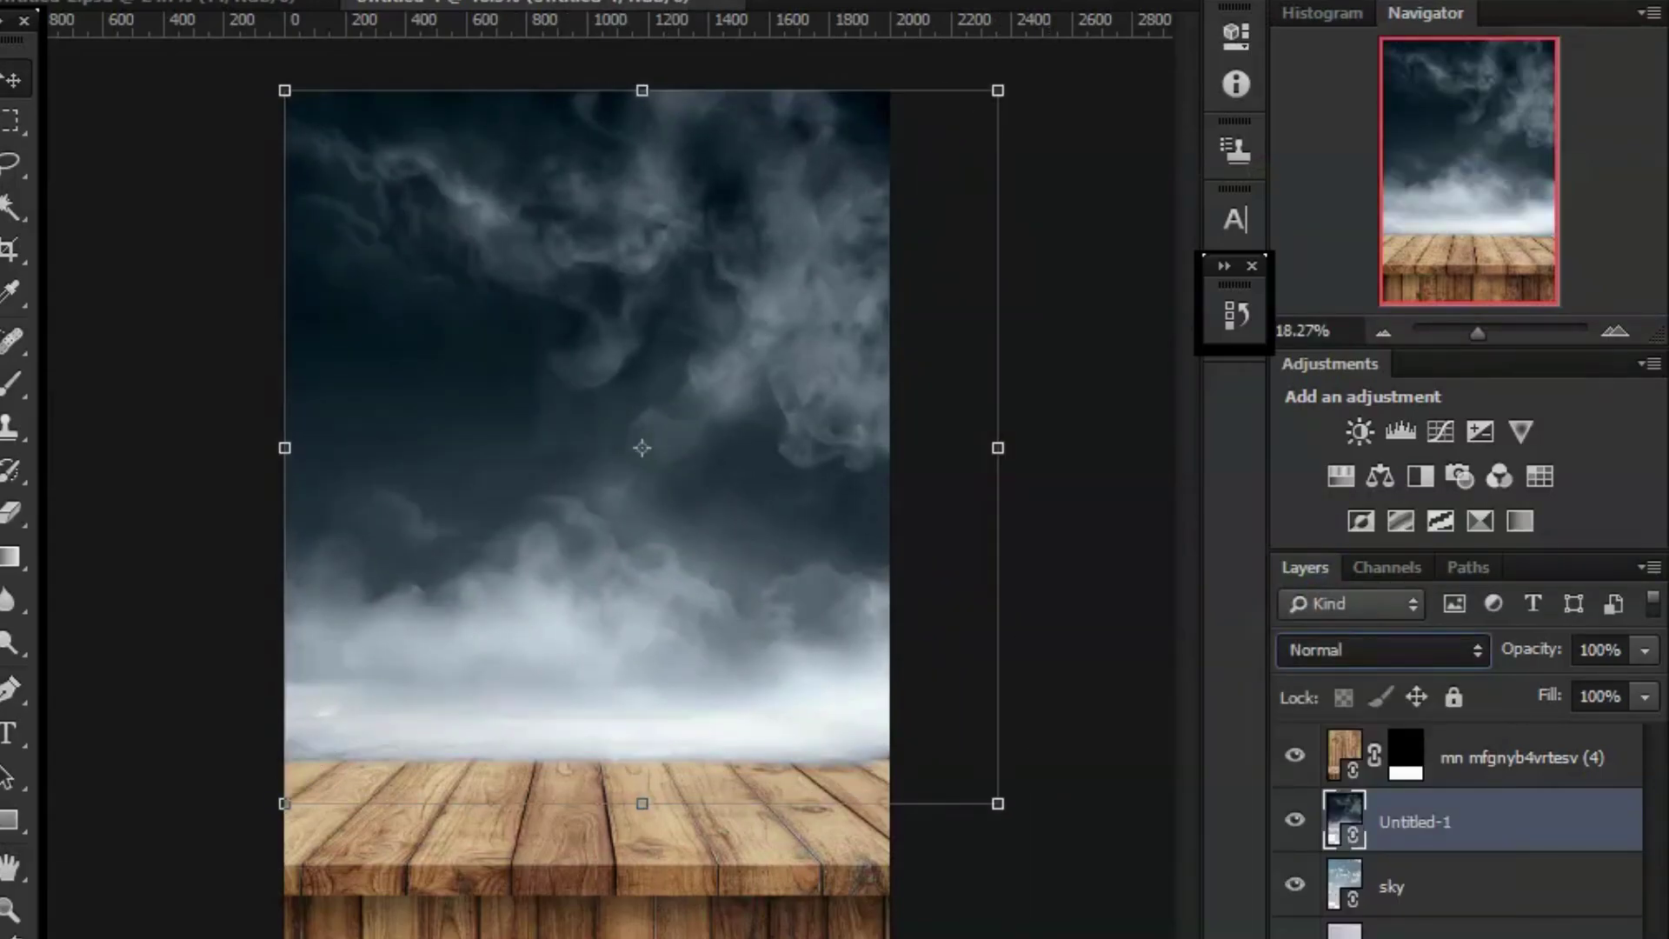
pyautogui.hotkey('shift', 'alt', 'k')
pyautogui.hotkey('shift', 'alt', 'g')
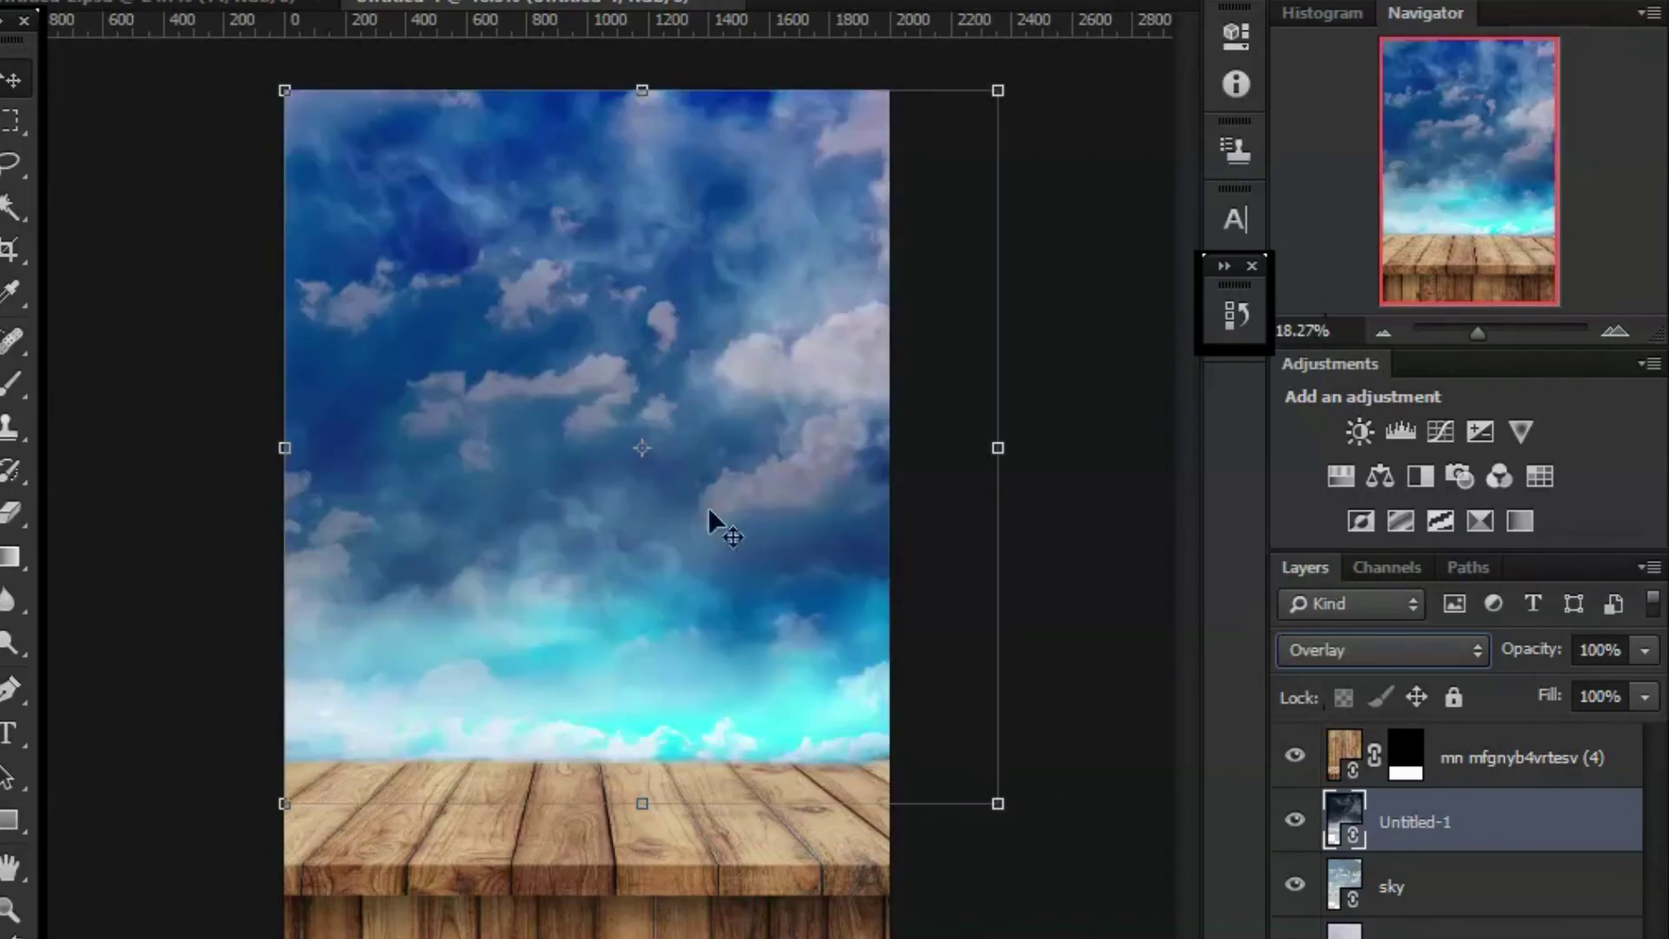
pyautogui.moveTo(708, 509); pyautogui.dragTo(658, 611)
pyautogui.moveTo(946, 192); pyautogui.dragTo(1160, 27)
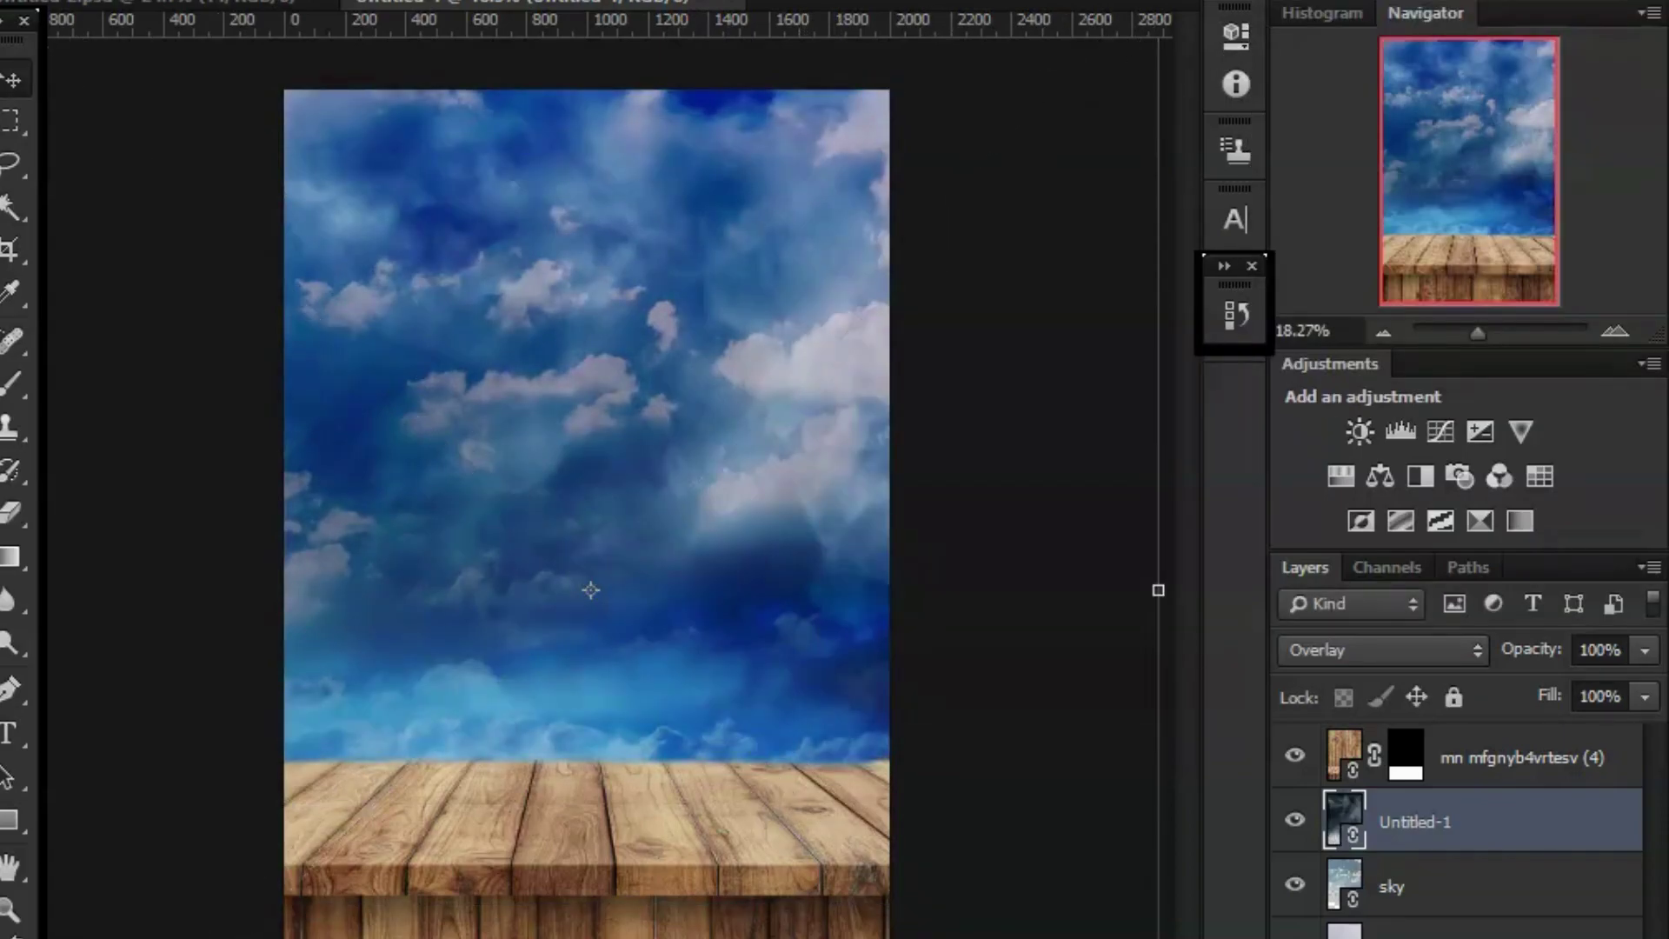
pyautogui.click(179, 4)
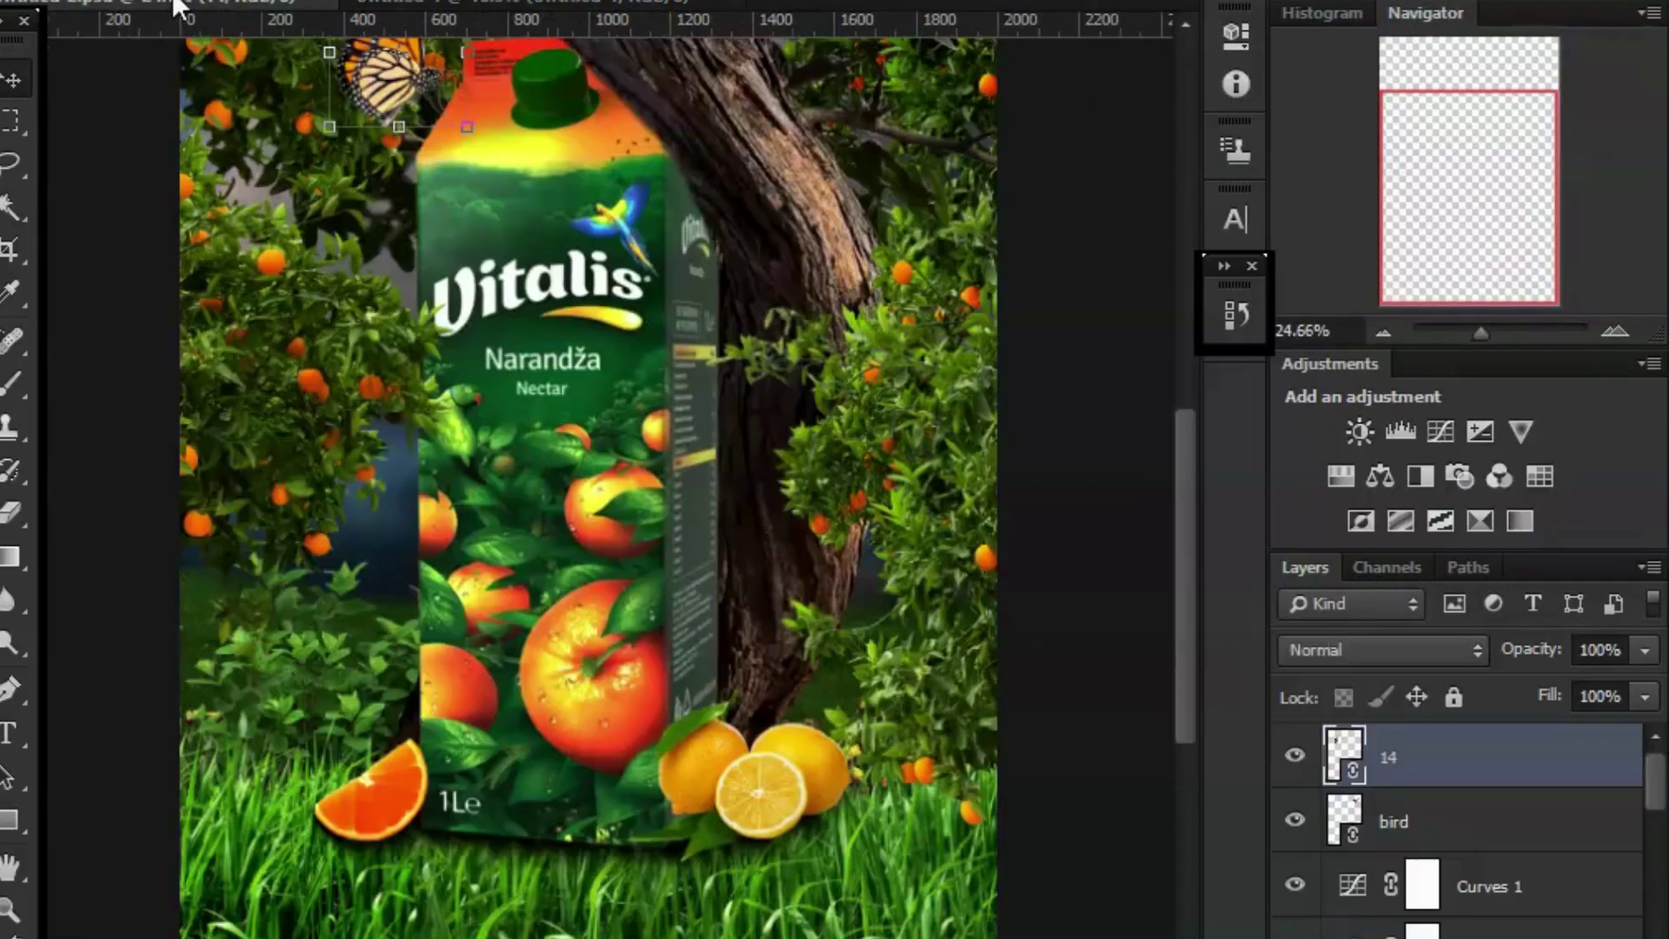
pyautogui.click(522, 7)
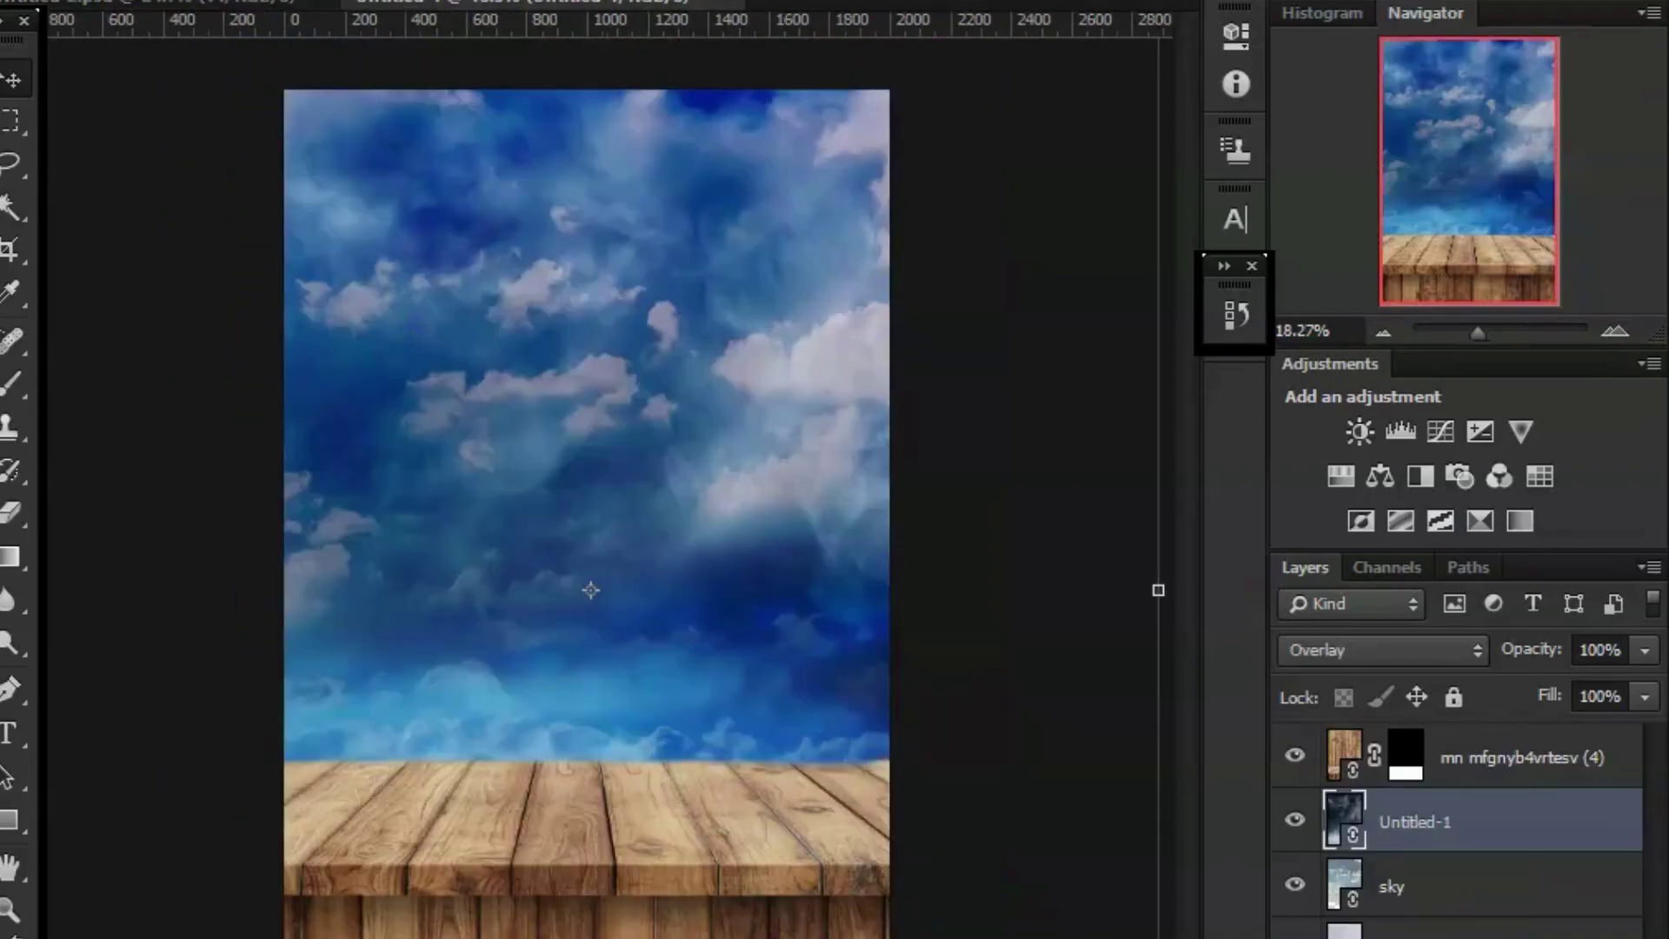
# Place the Vitalis carton from the pro folder, enlarge it, and stand it on the wood.
pyautogui.hotkey('ctrl', 'shift', 'p')
pyautogui.scroll(-3, 664, 377)
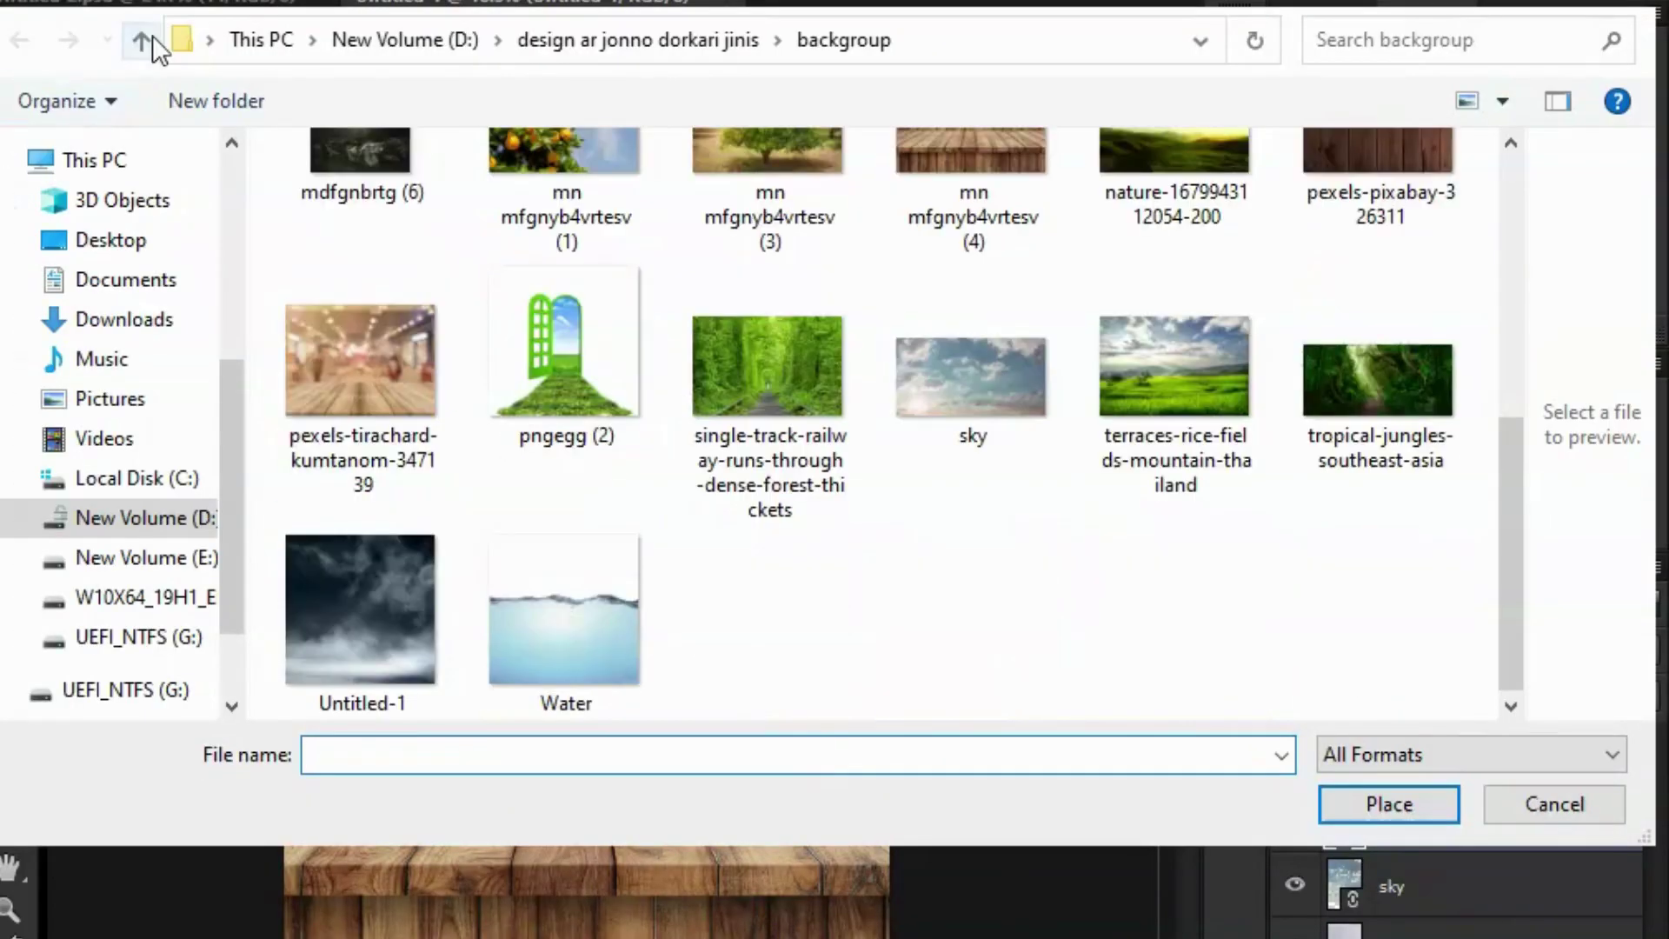
pyautogui.click(142, 39)
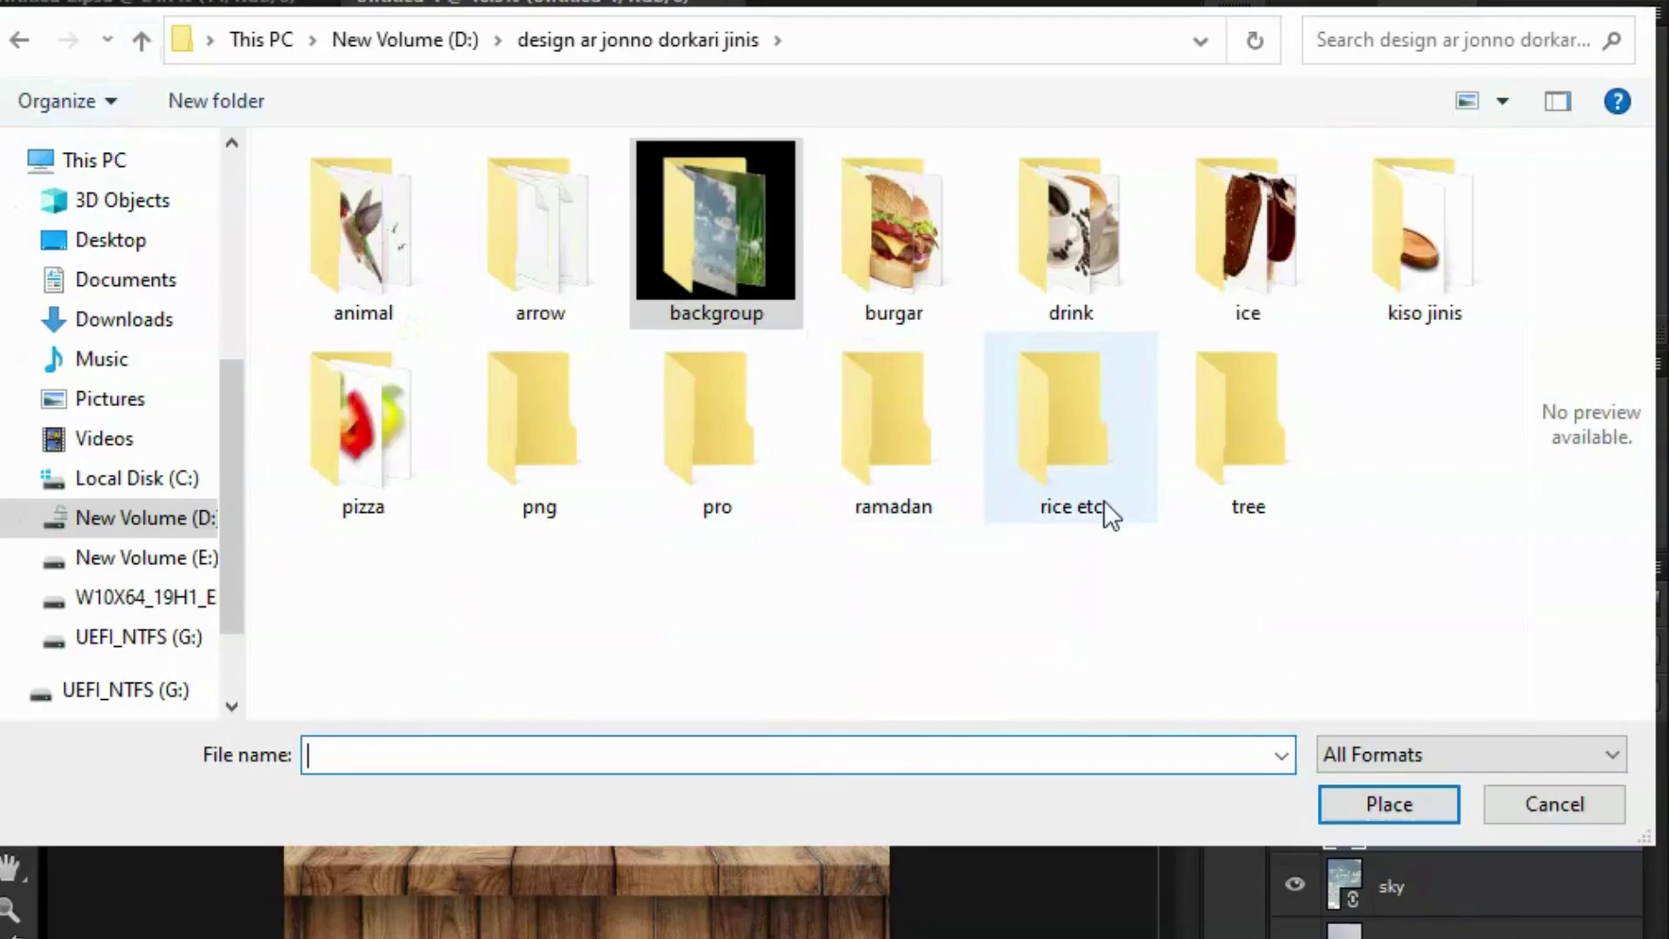
pyautogui.doubleClick(665, 442)
pyautogui.click(1078, 252)
pyautogui.click(1390, 806)
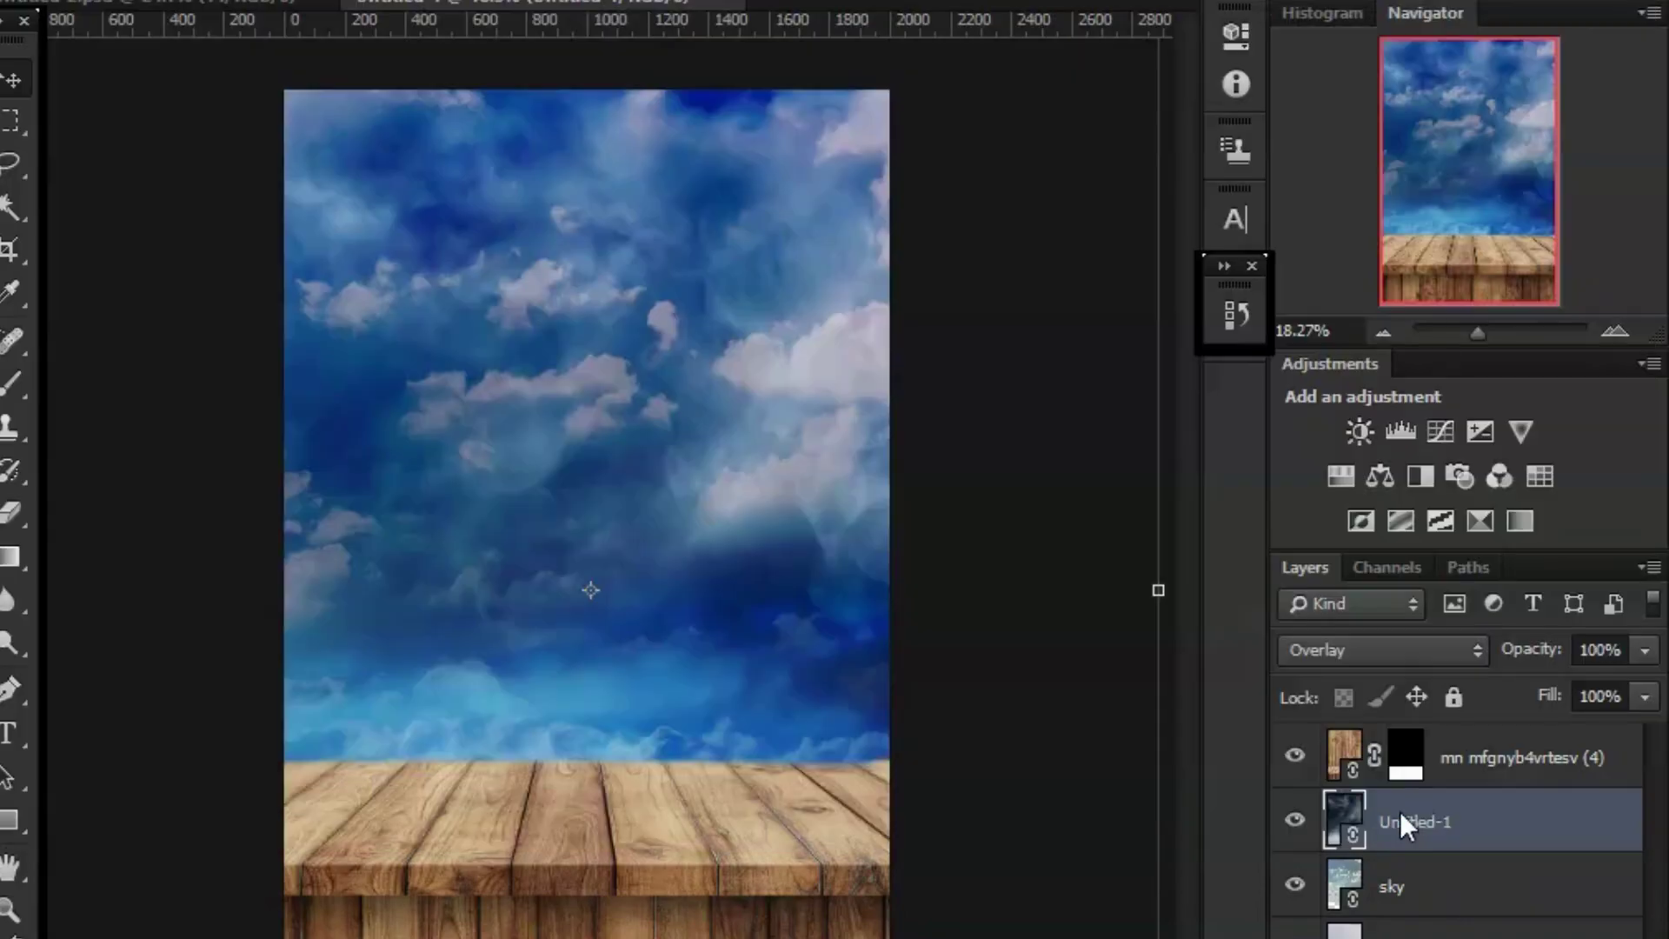
pyautogui.moveTo(737, 393); pyautogui.dragTo(900, 229)
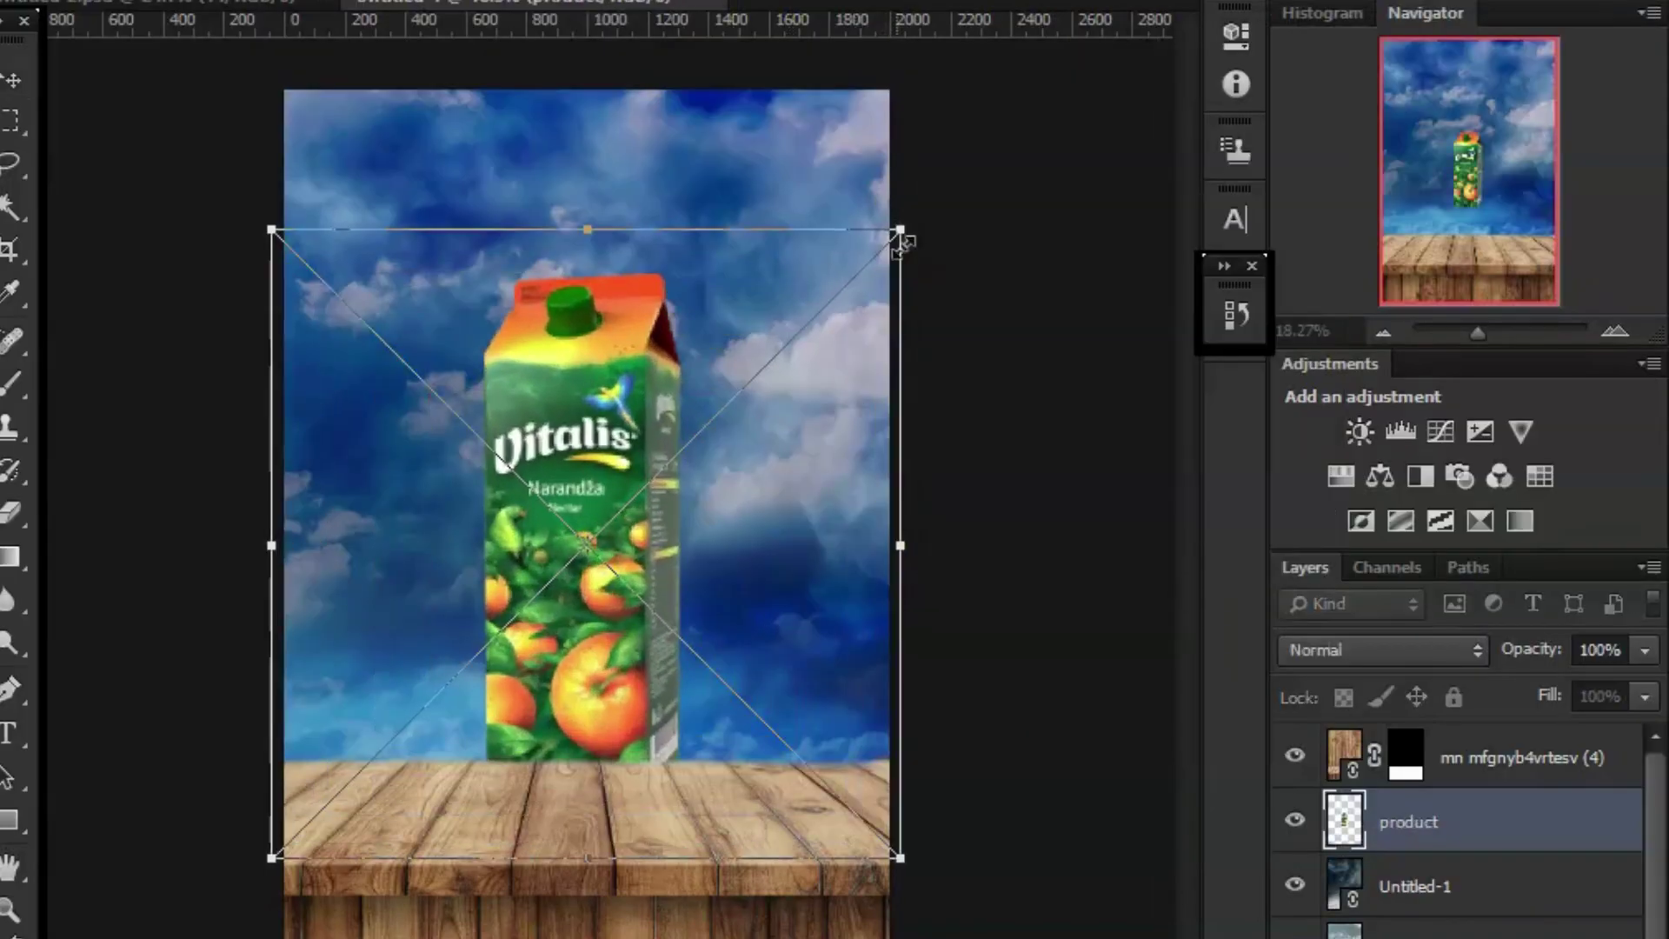
pyautogui.press('Return')
pyautogui.moveTo(1445, 827); pyautogui.dragTo(1445, 739)
pyautogui.moveTo(663, 597)
pyautogui.mouseDown()
pyautogui.moveTo(607, 638)
pyautogui.moveTo(603, 616)
pyautogui.moveTo(622, 621)
pyautogui.mouseUp()
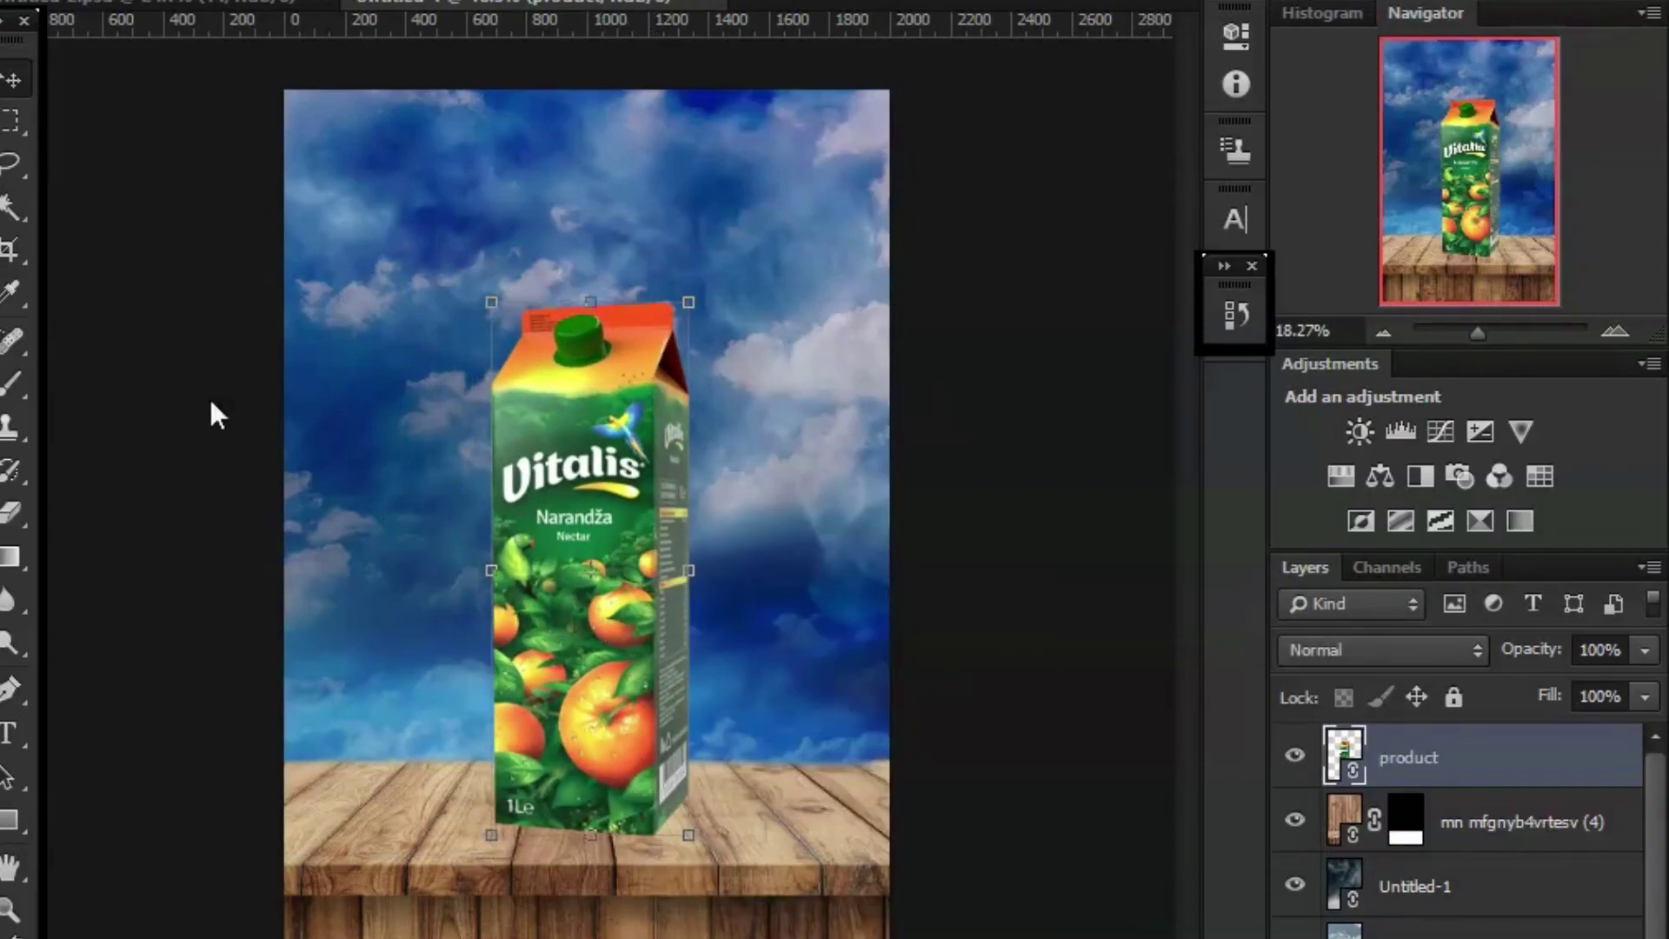
# Place grass image 10 from the tree folder, enlarged along the bottom of the poster.
pyautogui.hotkey('ctrl', 'shift', 'p')
pyautogui.click(141, 40)
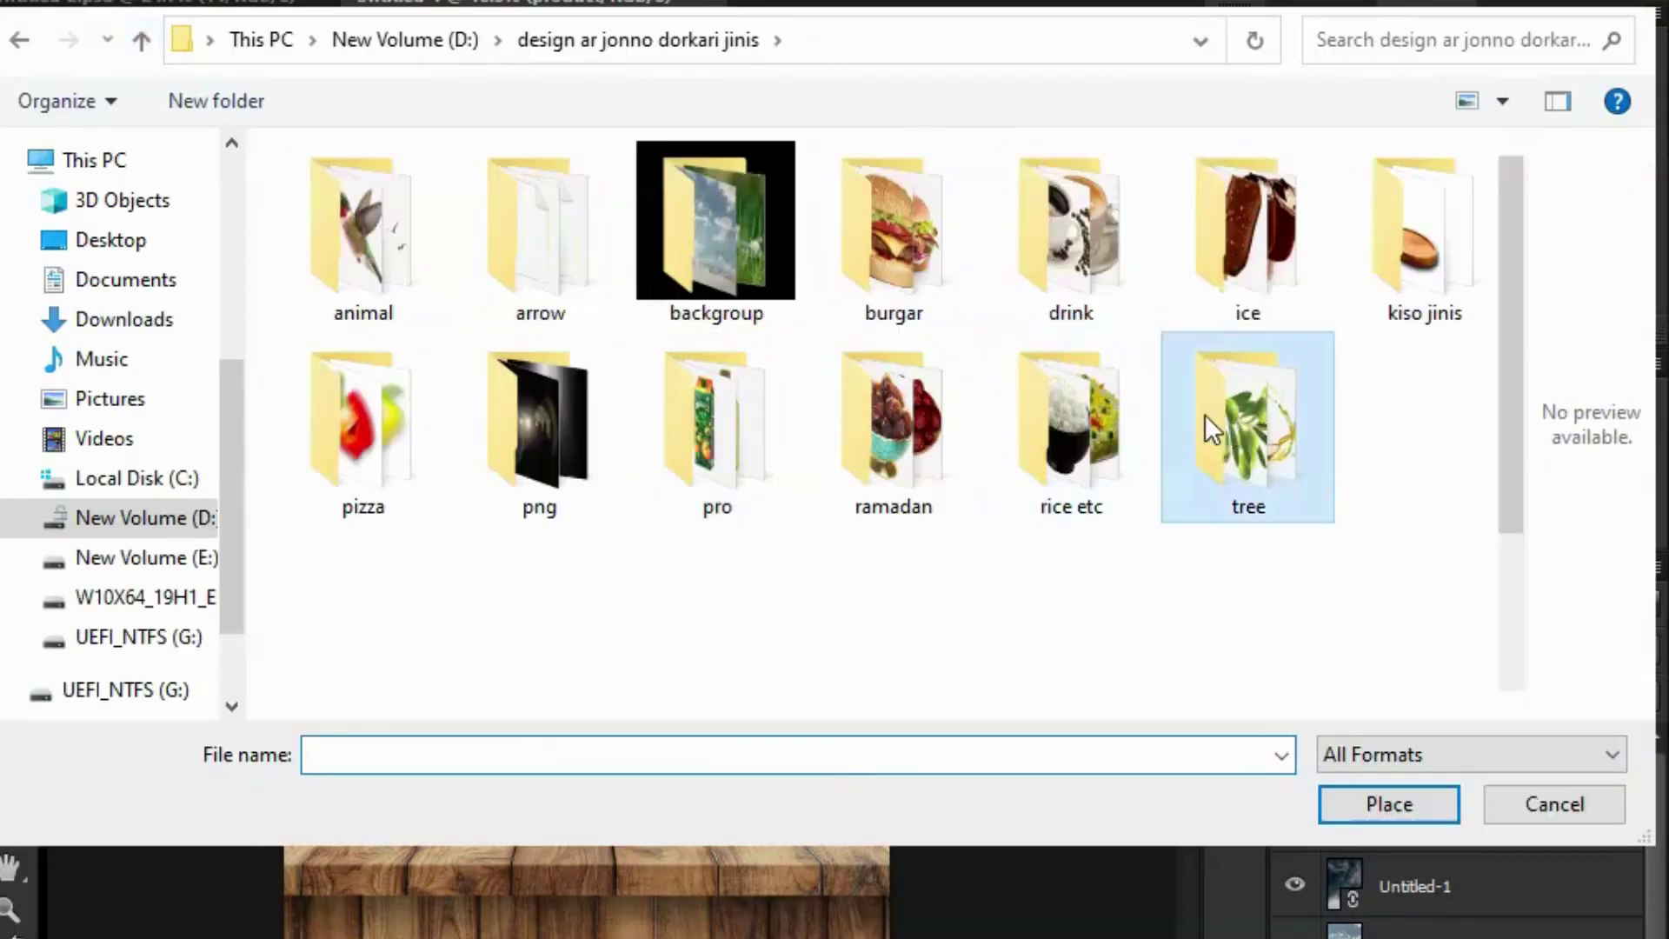
pyautogui.doubleClick(1205, 414)
pyautogui.click(566, 243)
pyautogui.click(1390, 804)
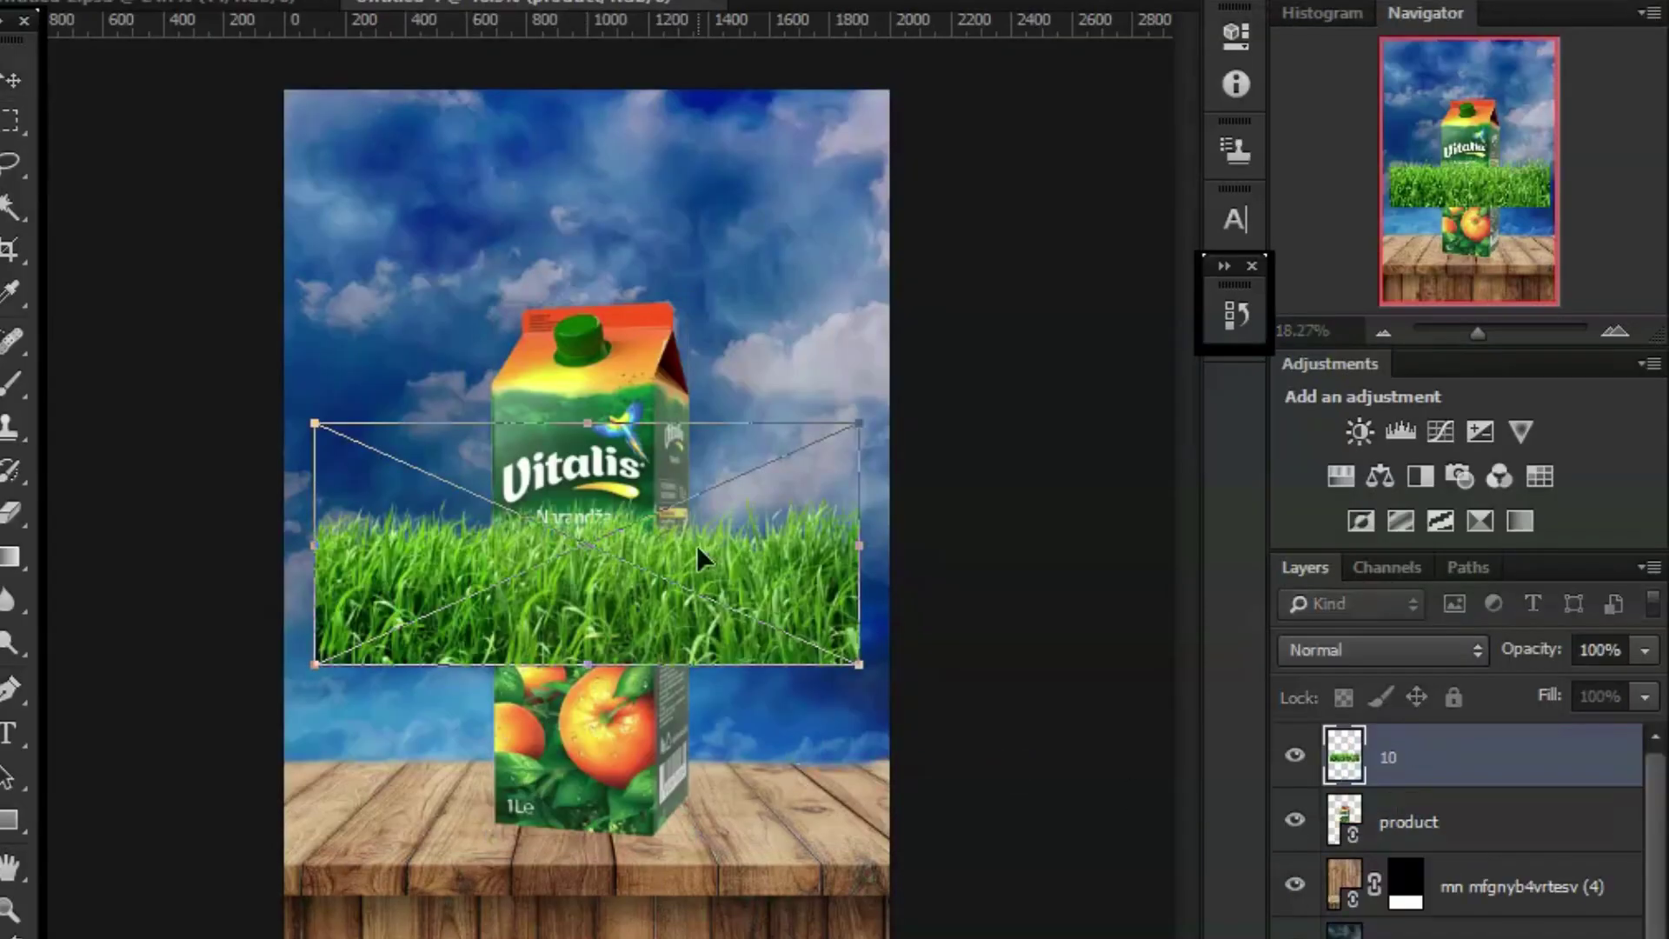
pyautogui.moveTo(863, 425); pyautogui.dragTo(982, 652)
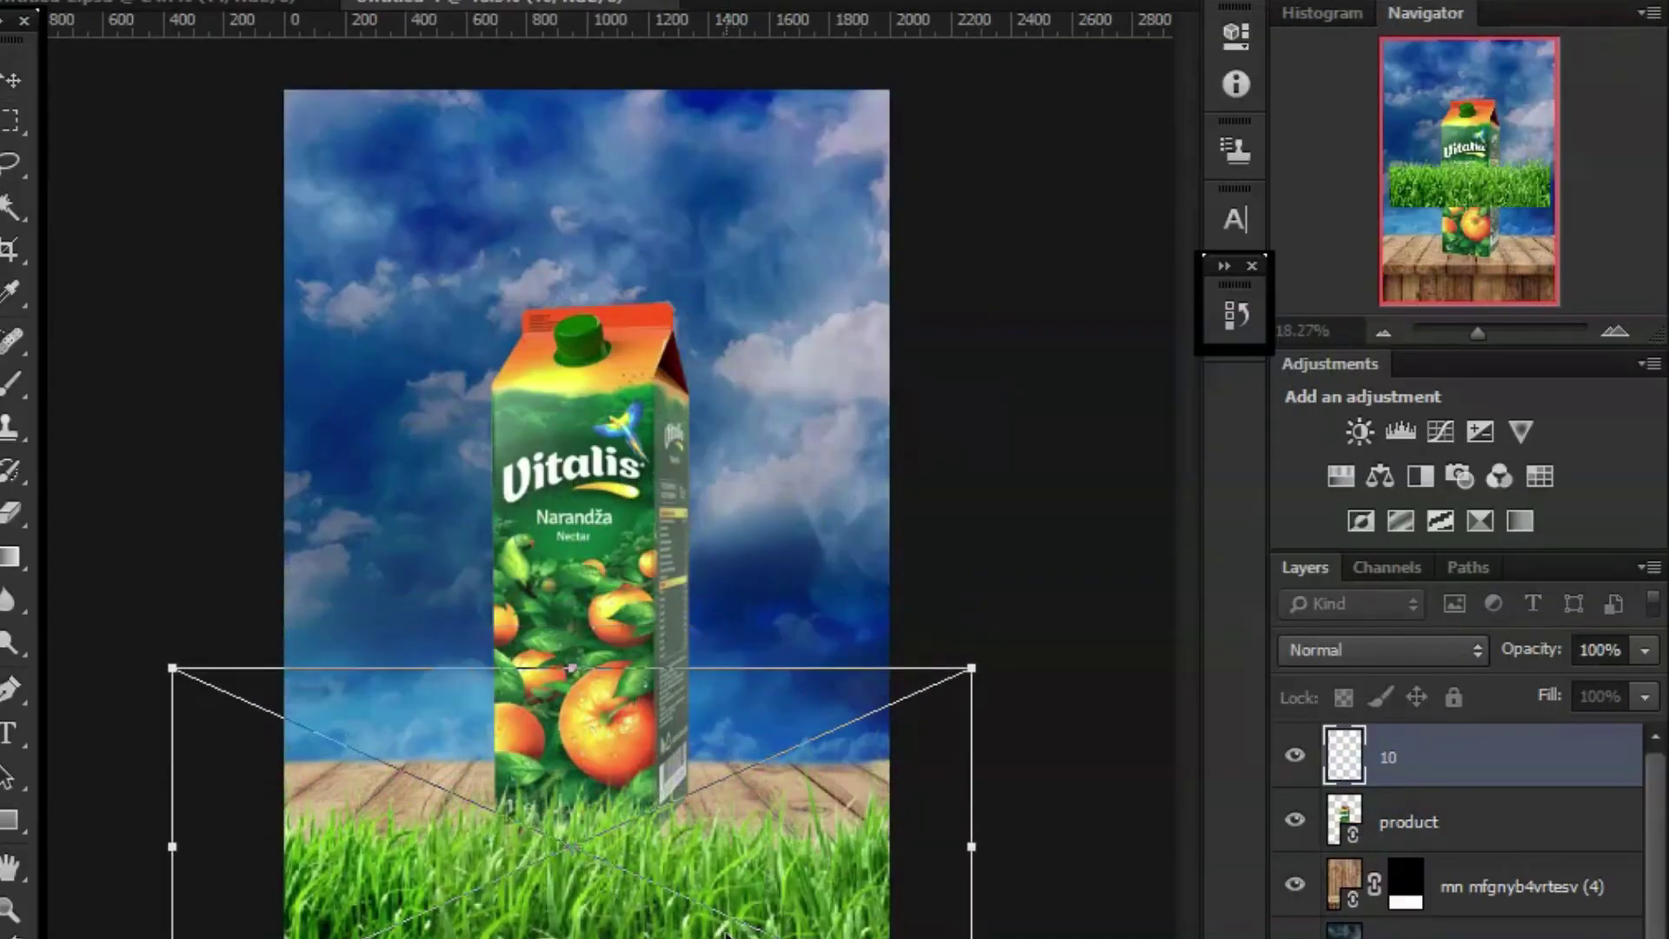
pyautogui.press('Return')
pyautogui.click(217, 4)
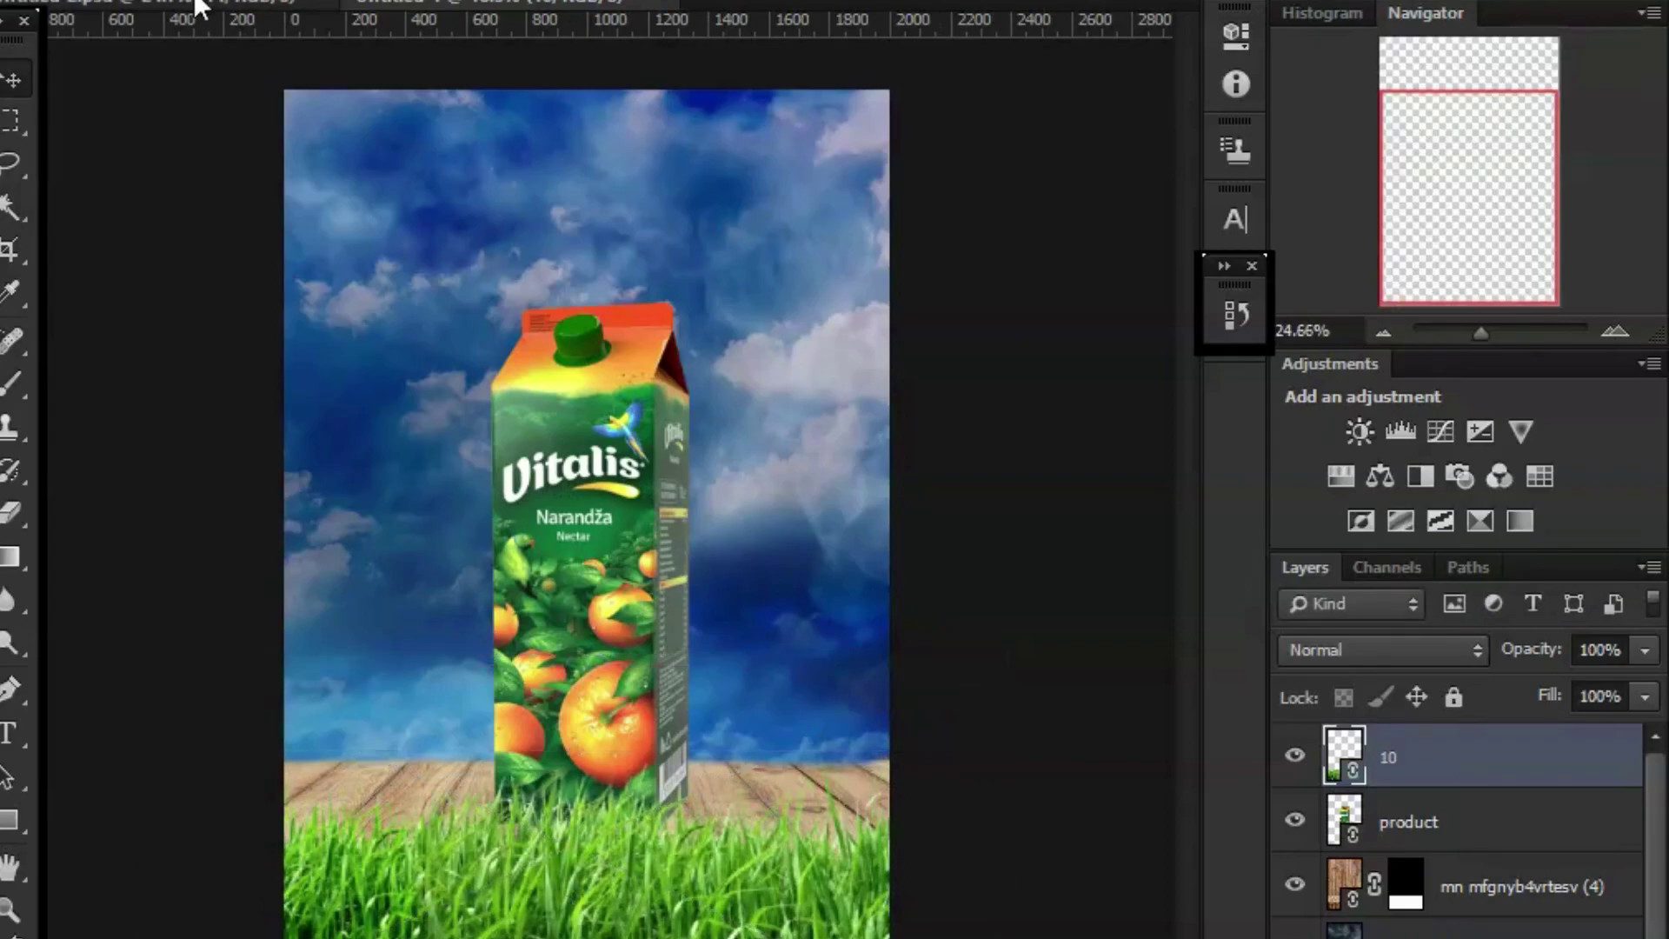
pyautogui.press('Return')
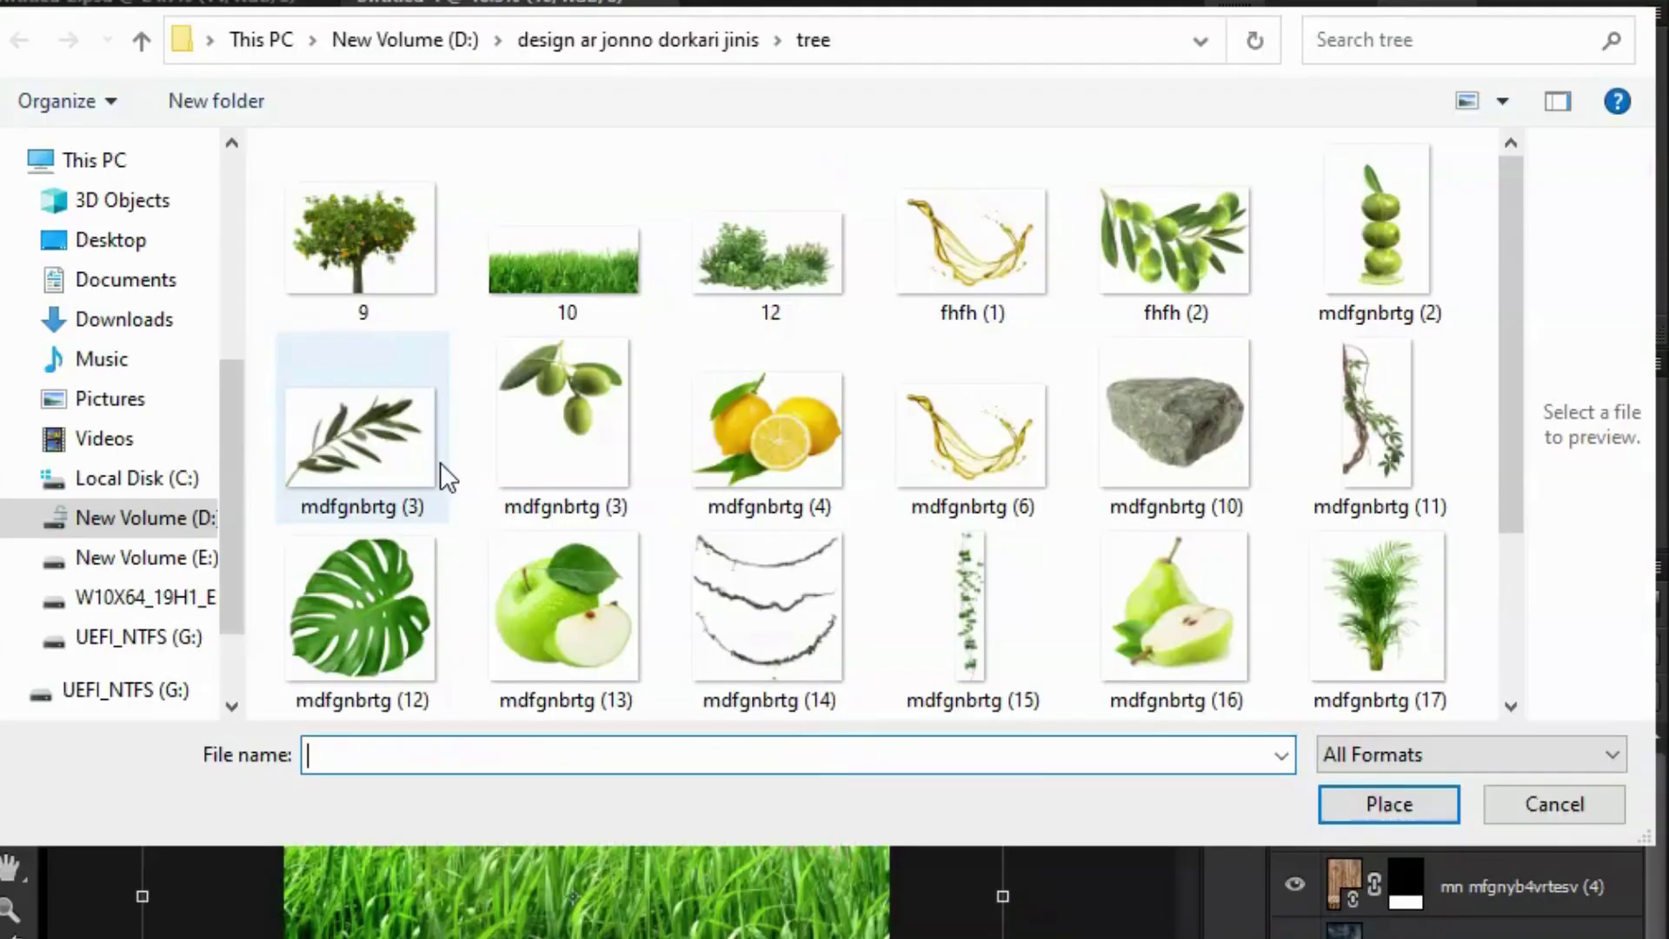
pyautogui.click(409, 269)
# Place orange-tree image 9 and position it up and left over the carton.
pyautogui.click(1386, 800)
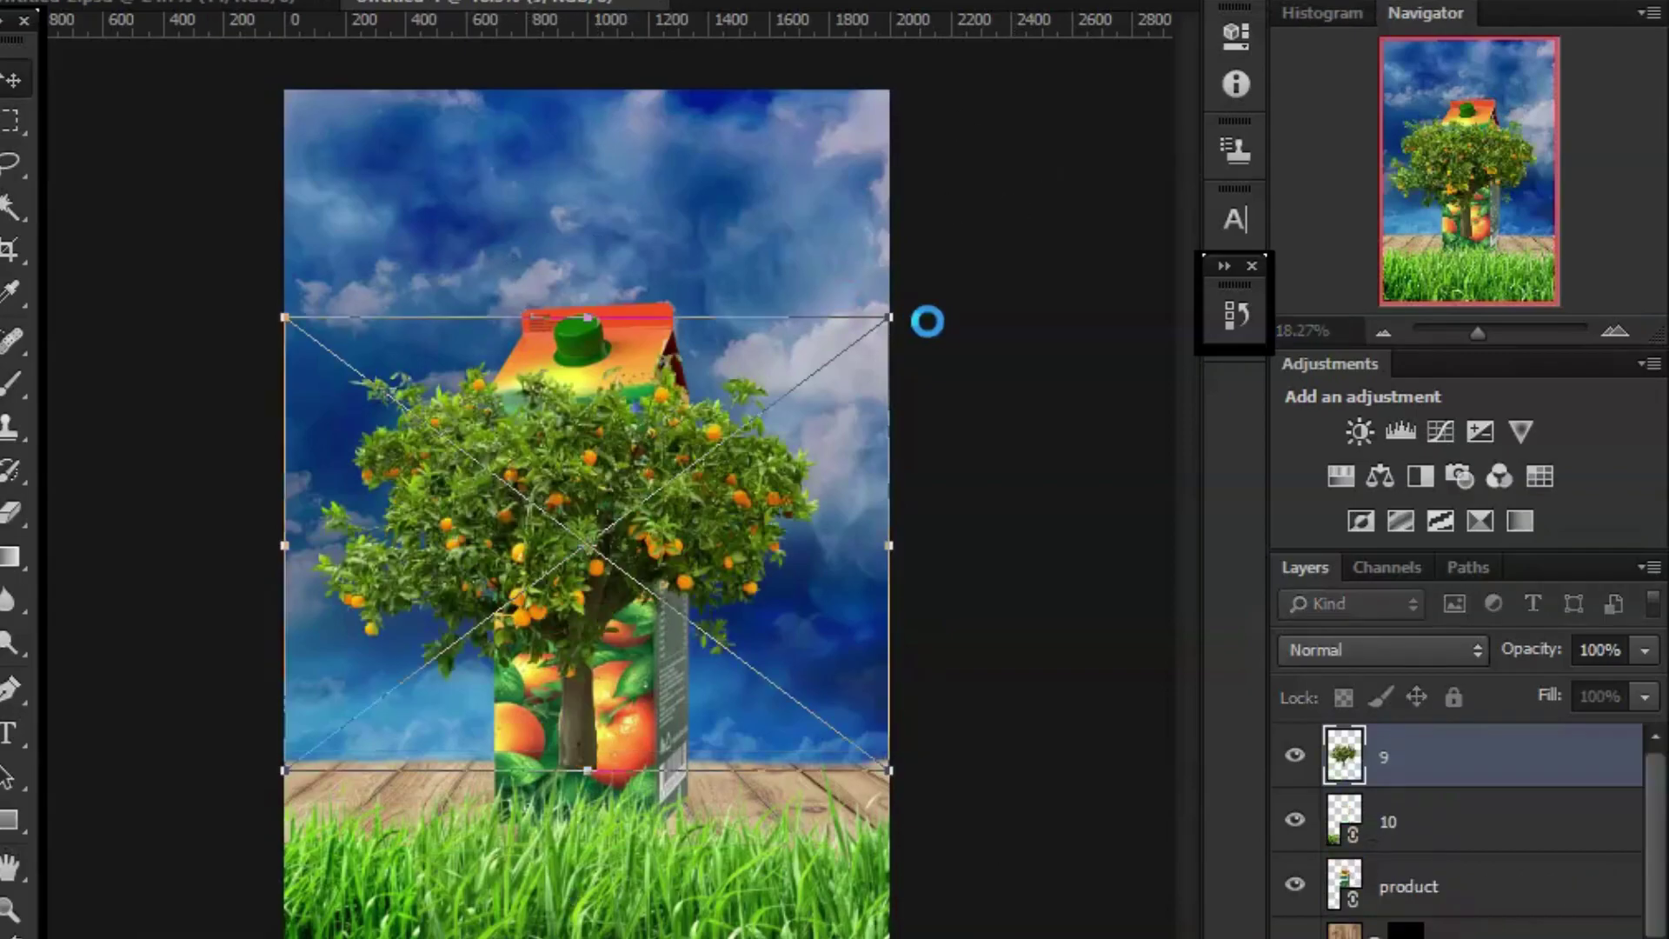
pyautogui.moveTo(847, 343); pyautogui.dragTo(935, 467)
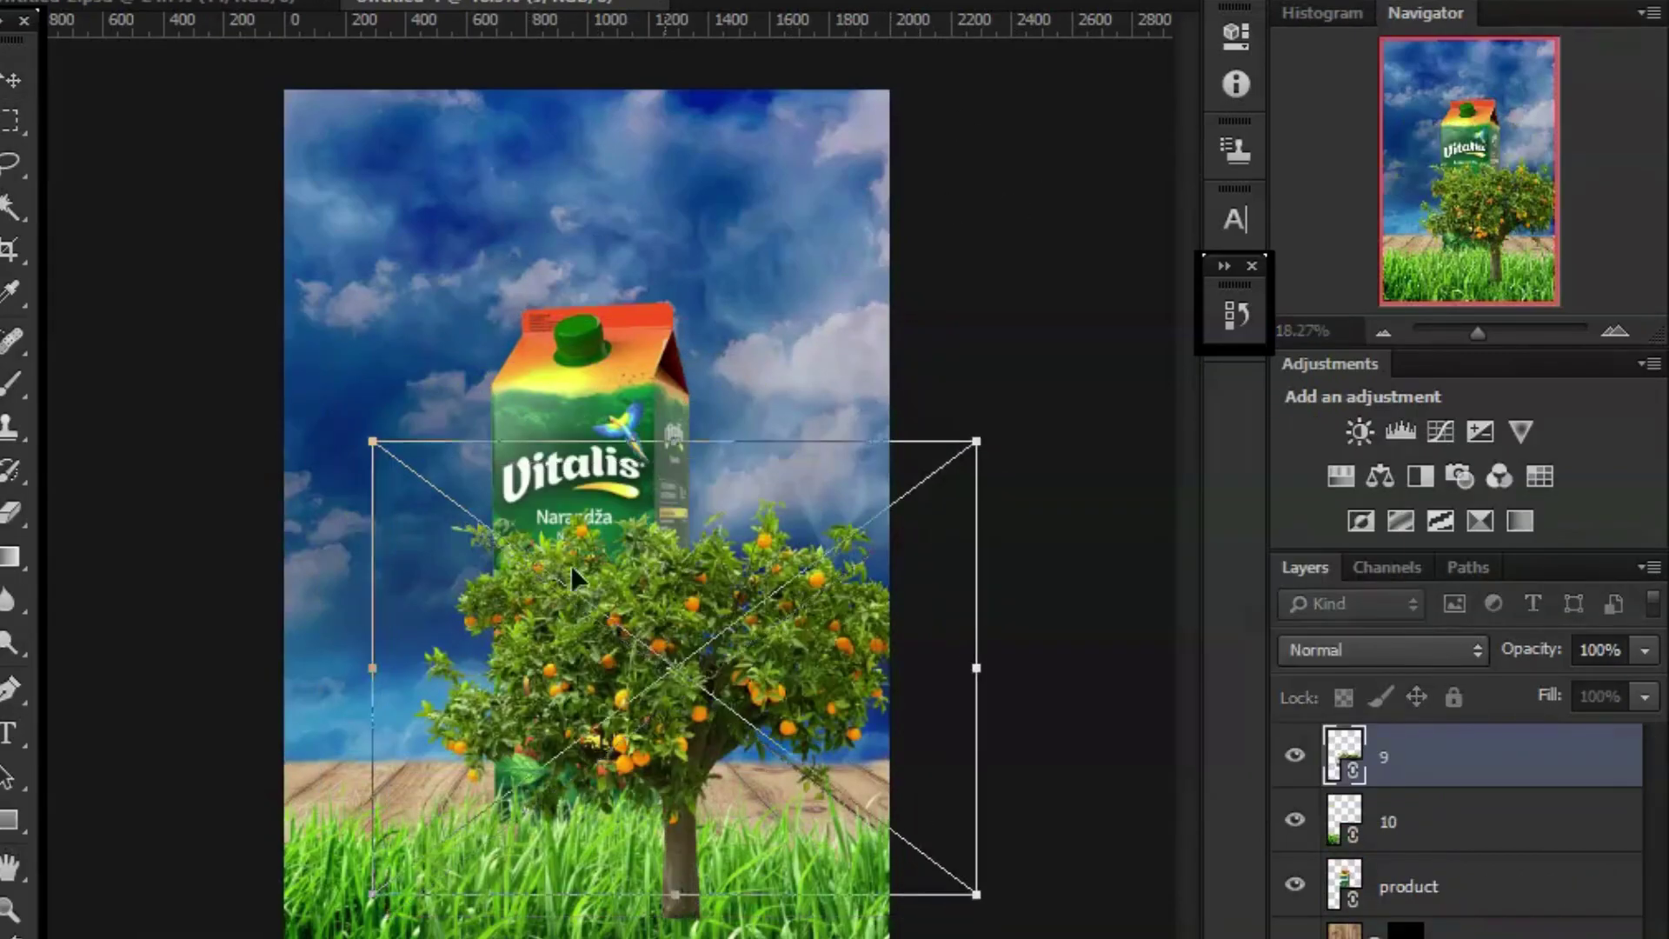
pyautogui.moveTo(571, 565); pyautogui.dragTo(405, 337)
pyautogui.press('Return')
# Enlarge and tilt the tree into the upper left, then duplicate it as 9 copy.
pyautogui.hotkey('ctrl', 't')
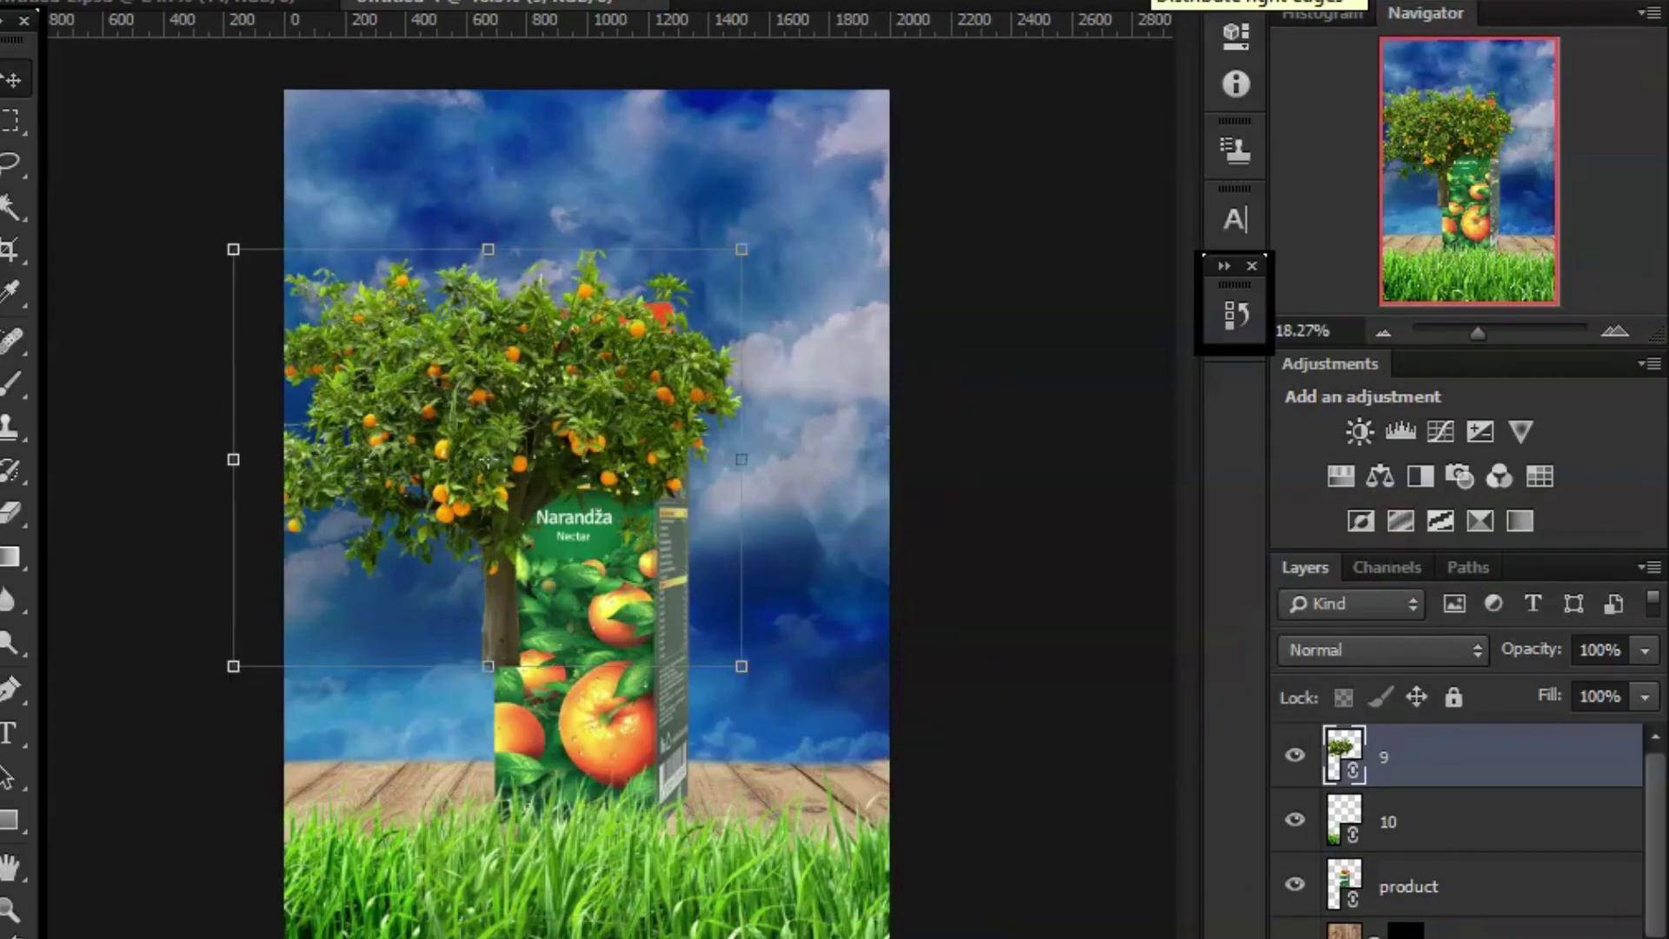
pyautogui.click(1234, 314)
pyautogui.click(853, 356)
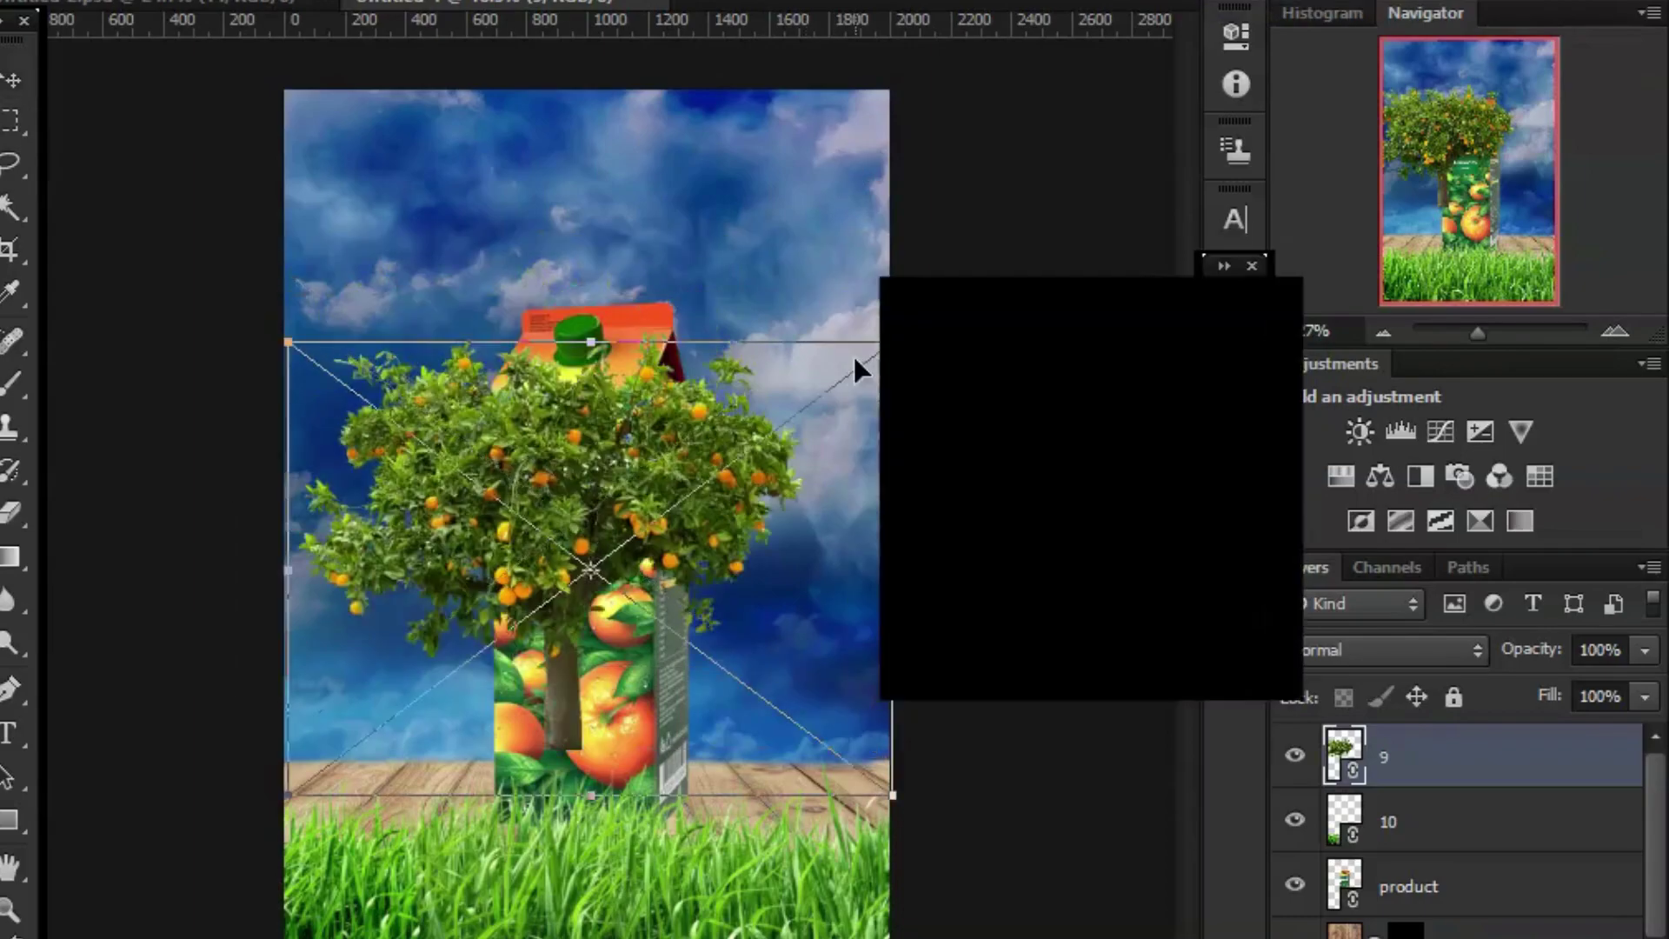
pyautogui.moveTo(895, 380); pyautogui.dragTo(939, 497)
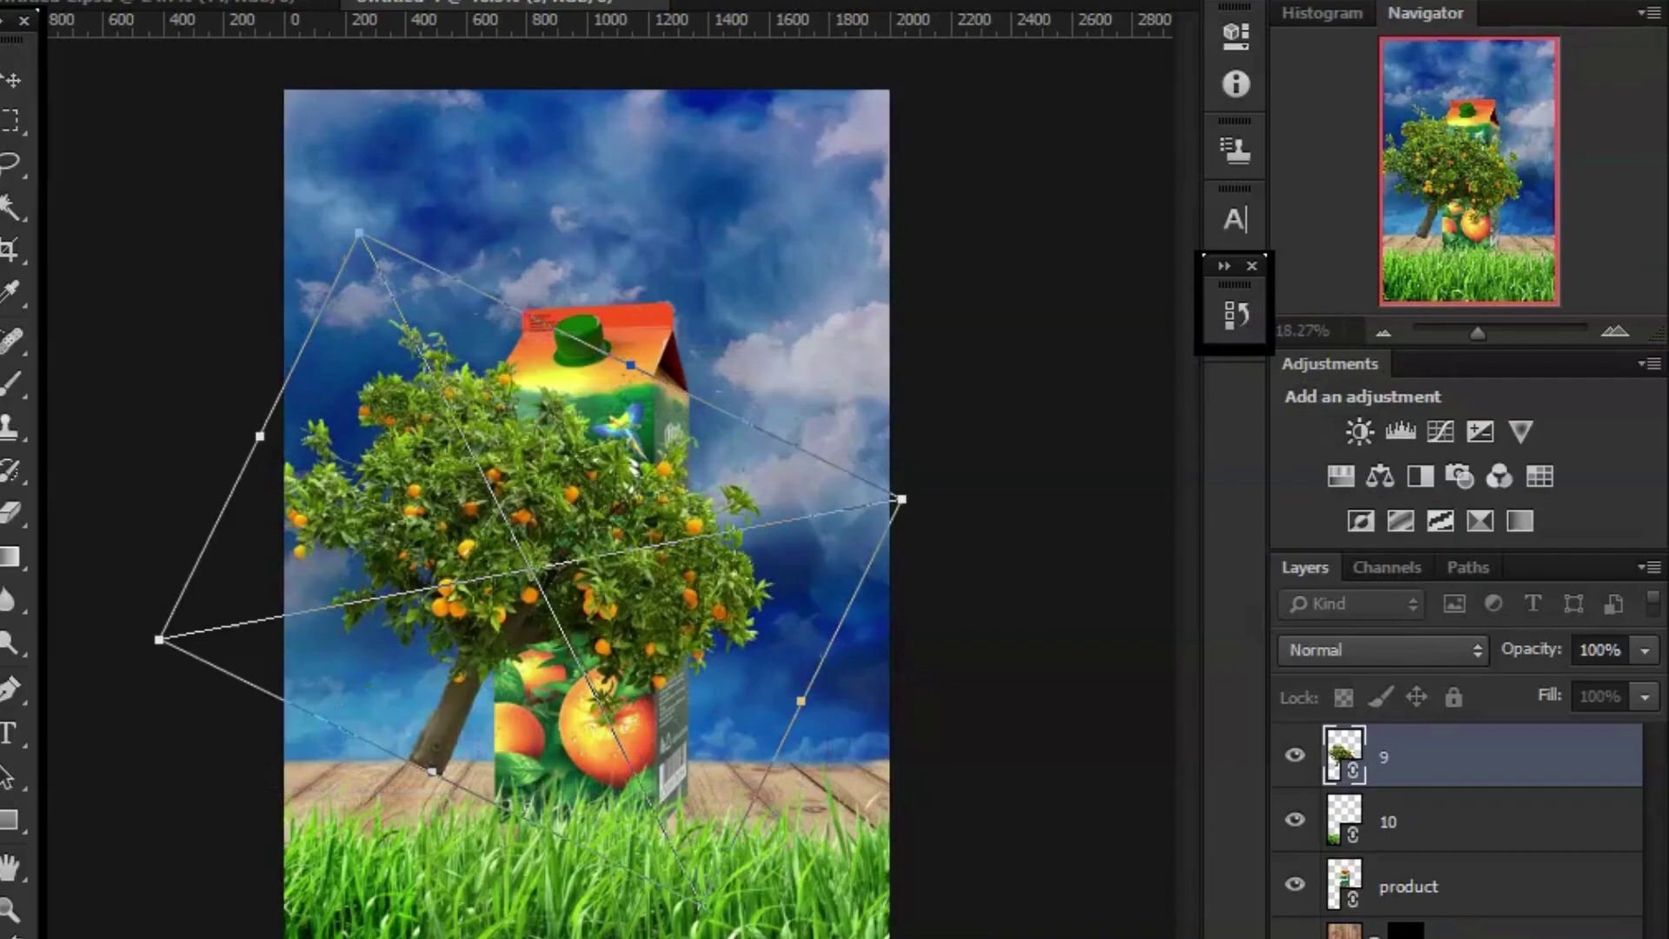
pyautogui.moveTo(532, 477)
pyautogui.mouseDown()
pyautogui.moveTo(524, 330)
pyautogui.moveTo(496, 359)
pyautogui.mouseUp()
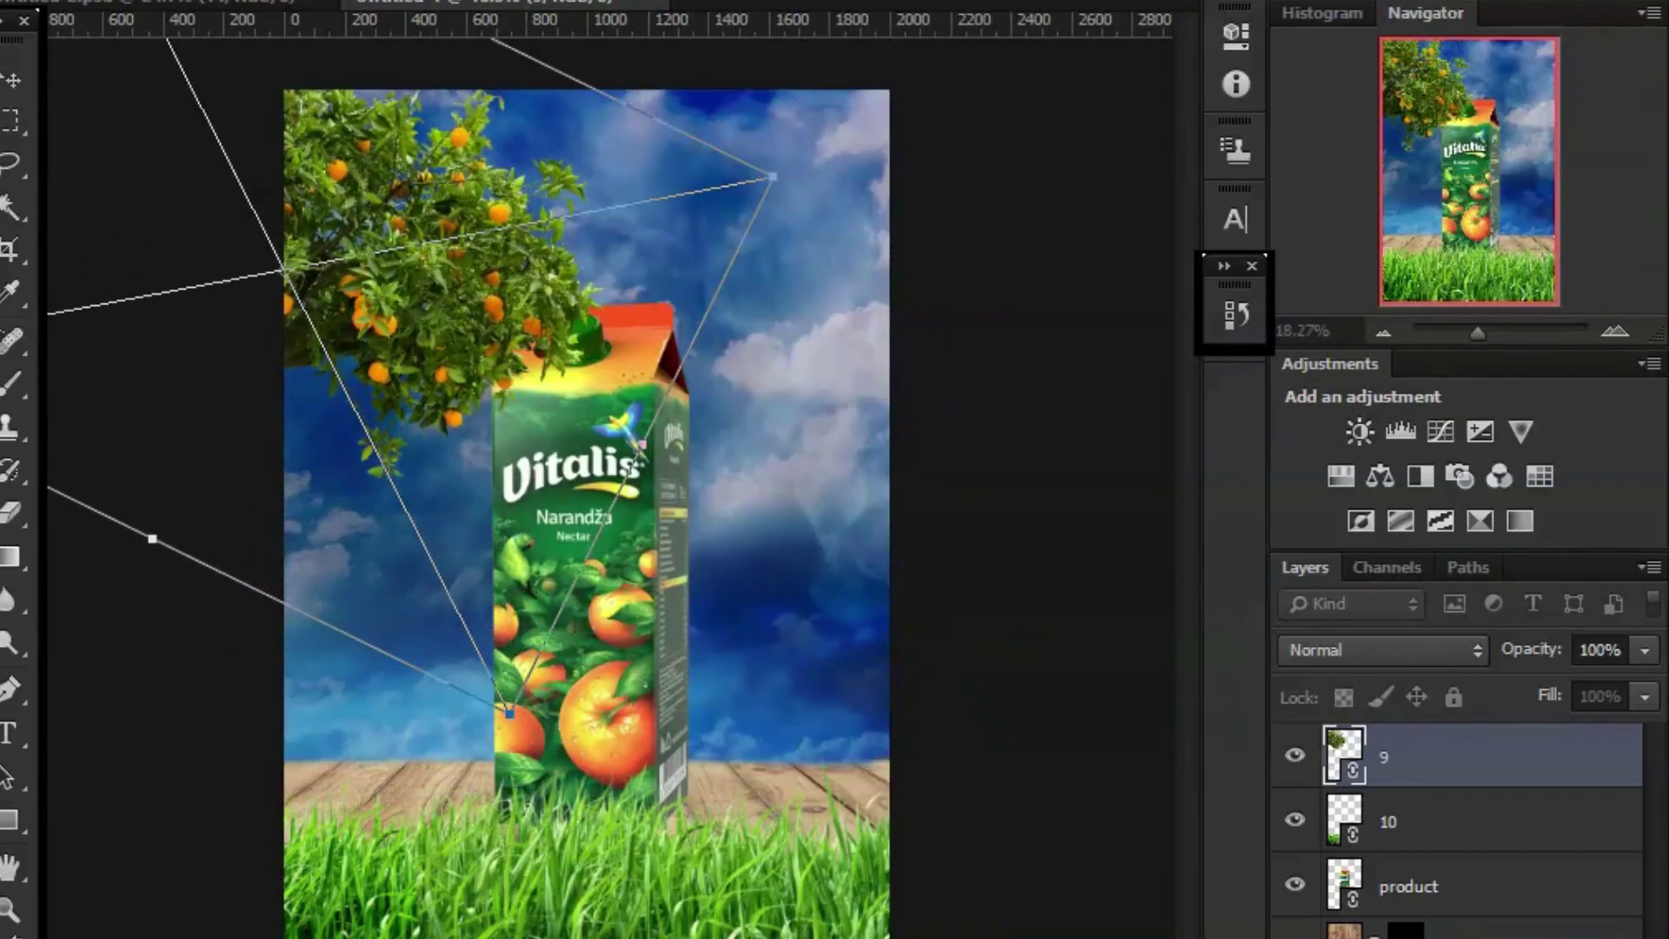
pyautogui.doubleClick(447, 290)
pyautogui.hotkey('ctrl', 'j')
pyautogui.hotkey('ctrl', 't')
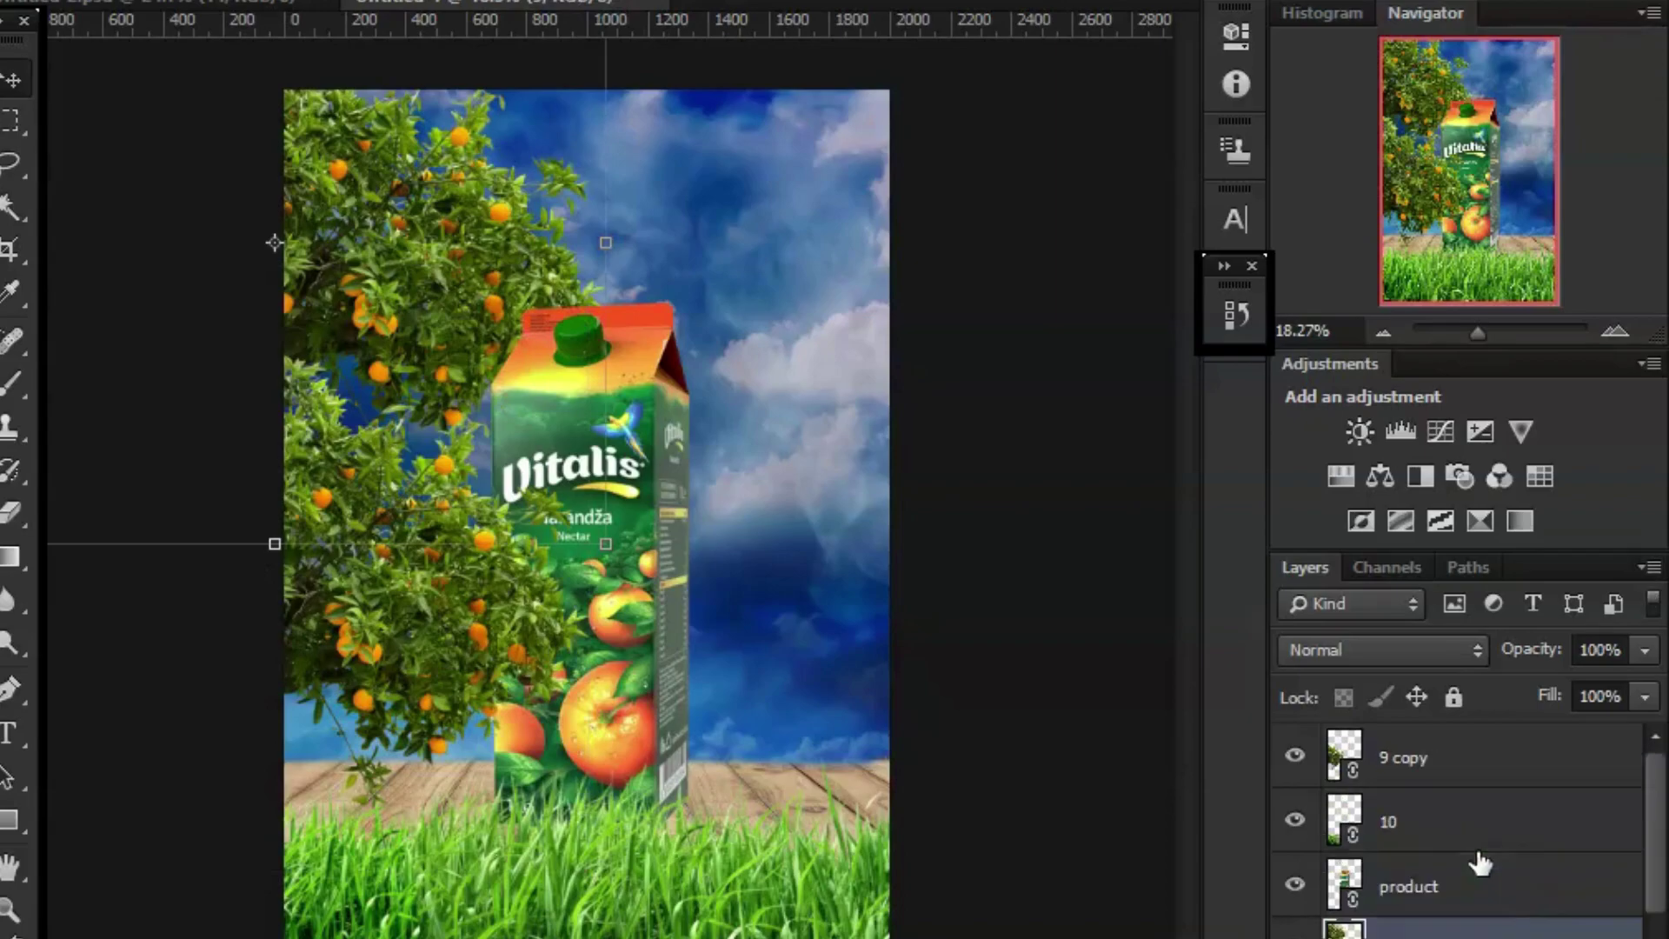
# Drag a copy of tree 9 copy to the right and skew it over the carton.
pyautogui.click(1446, 887)
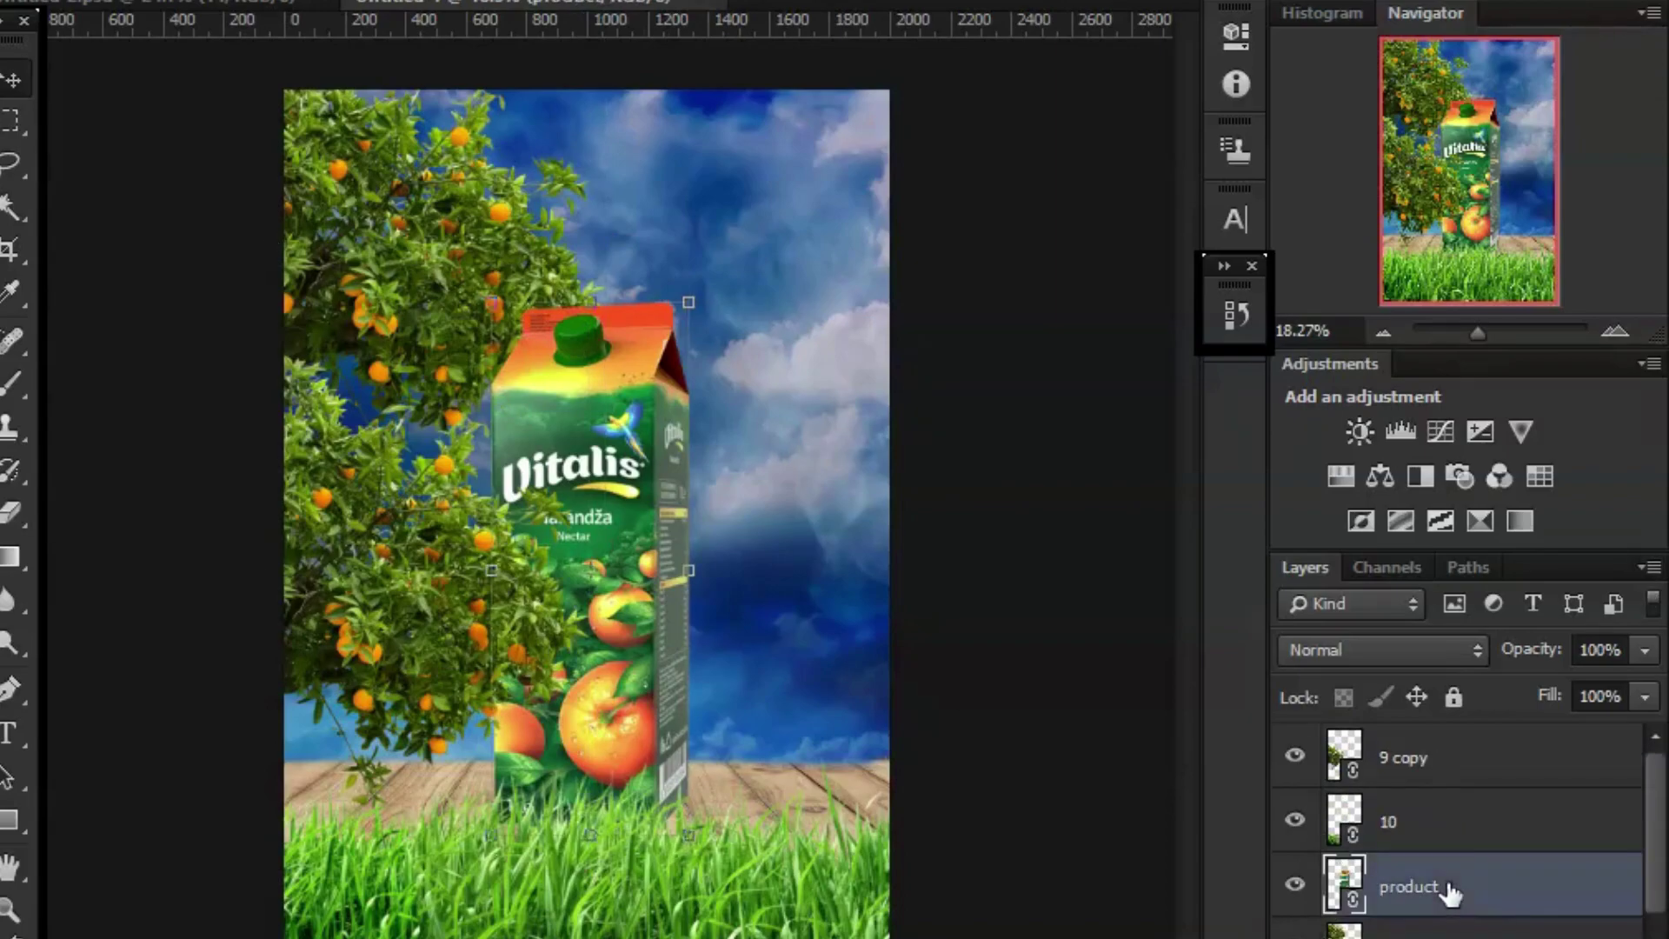
pyautogui.click(1485, 817)
pyautogui.click(1521, 758)
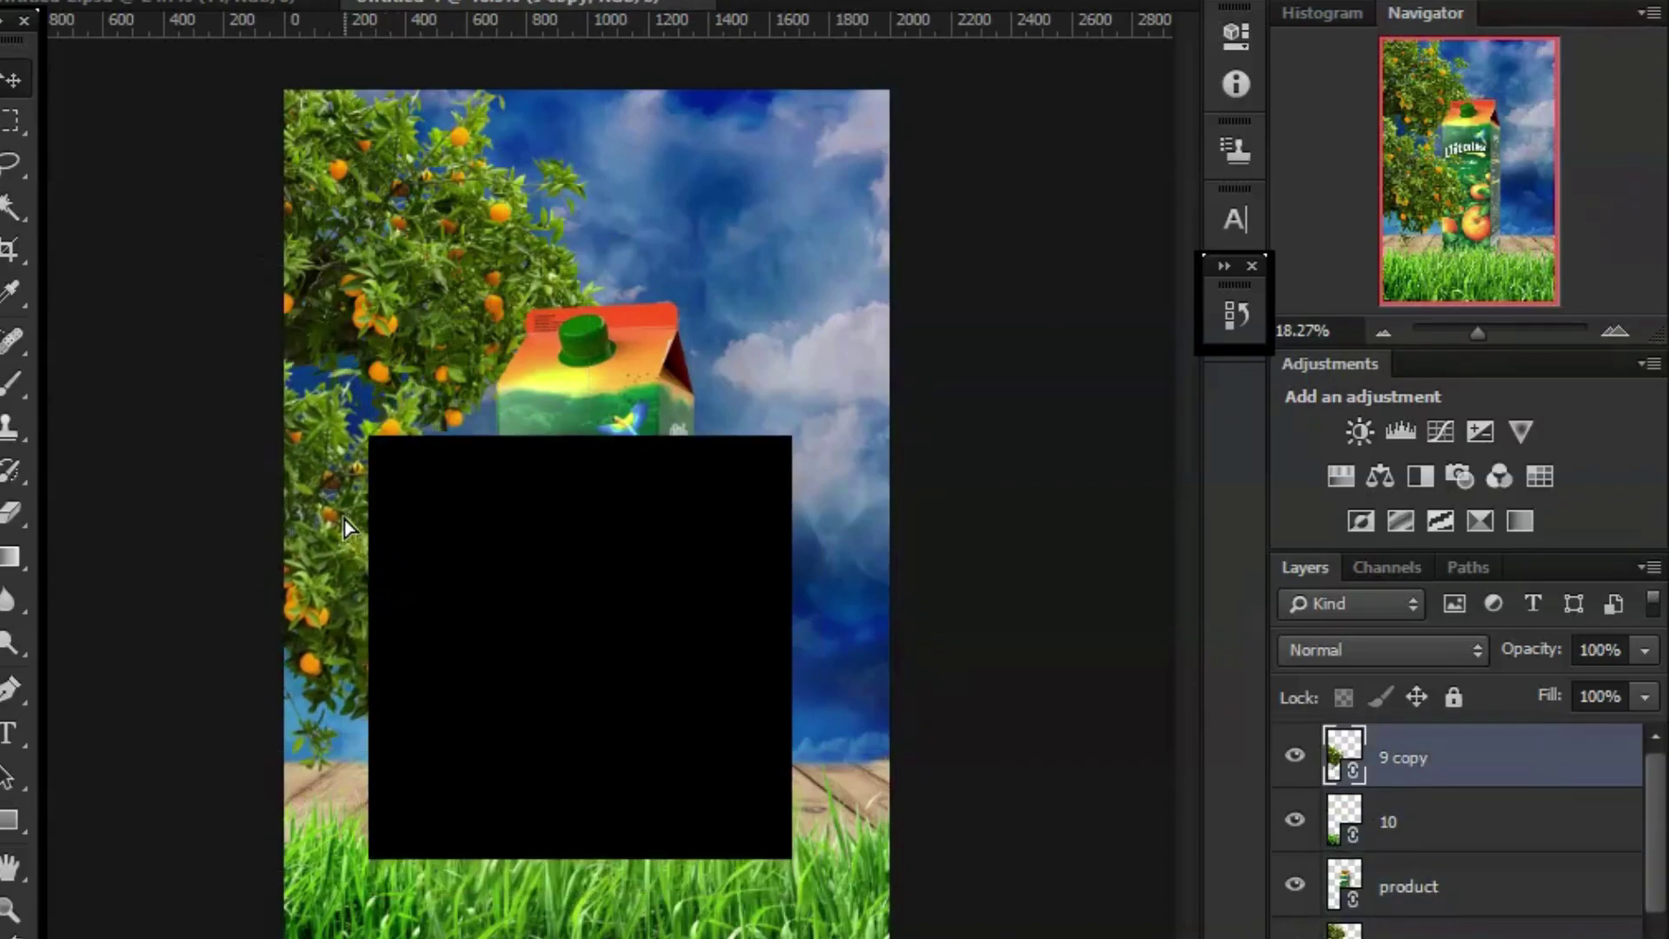
pyautogui.moveTo(382, 478); pyautogui.dragTo(786, 546)
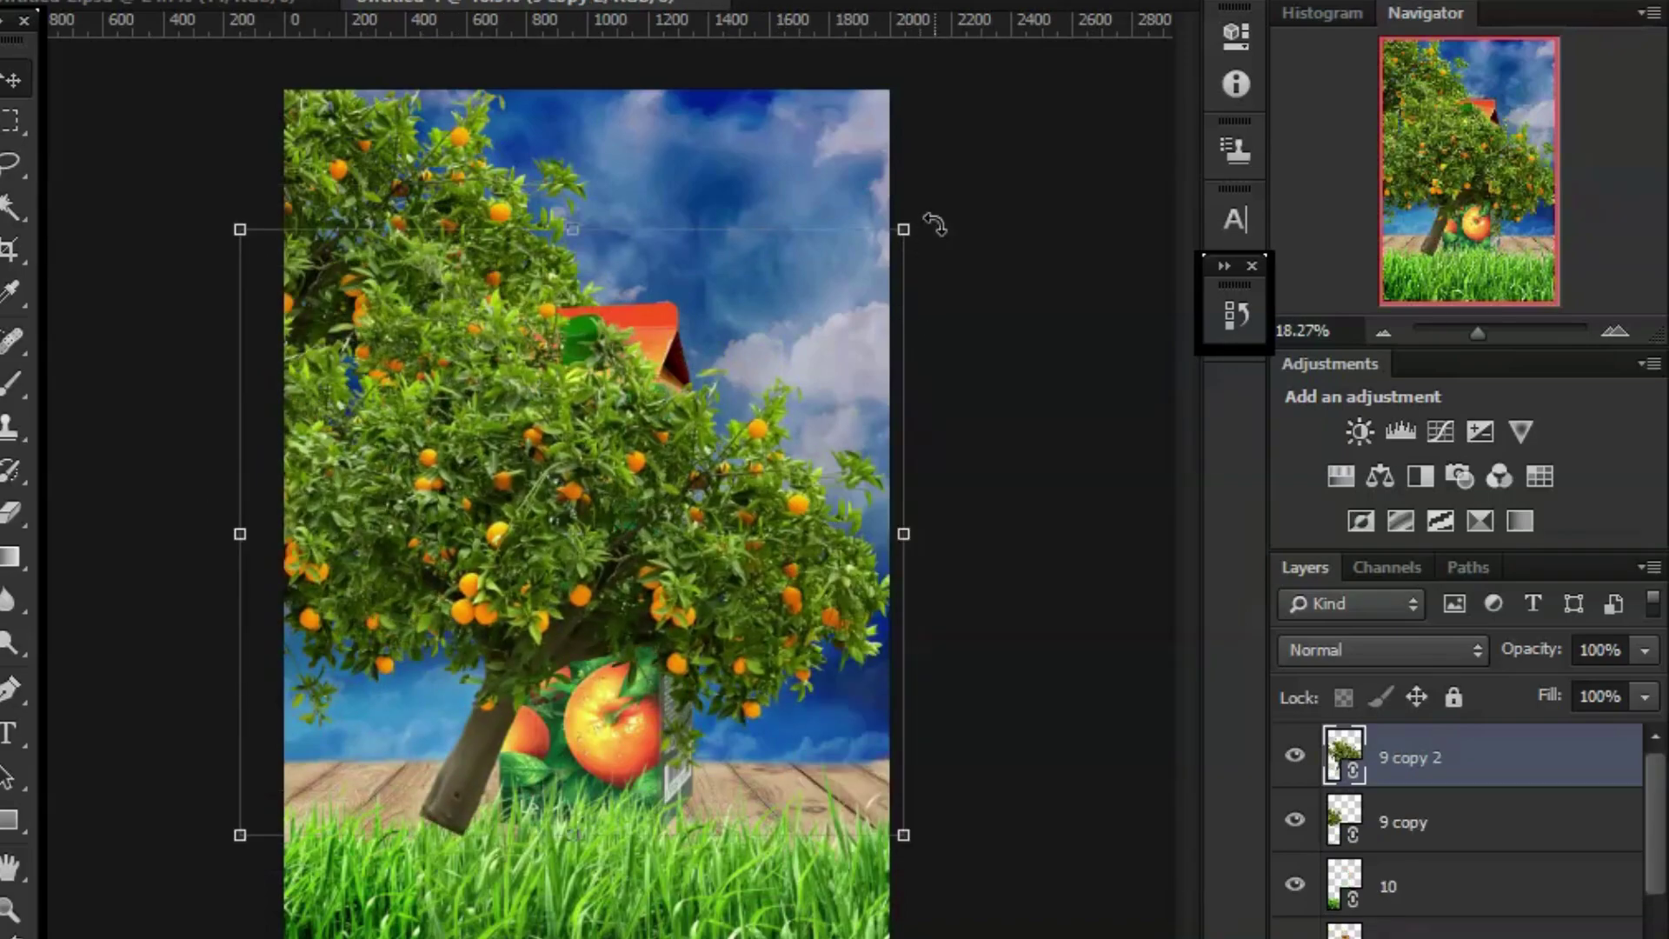
pyautogui.moveTo(934, 225)
pyautogui.mouseDown()
pyautogui.moveTo(624, 428)
pyautogui.moveTo(1059, 273)
pyautogui.mouseUp()
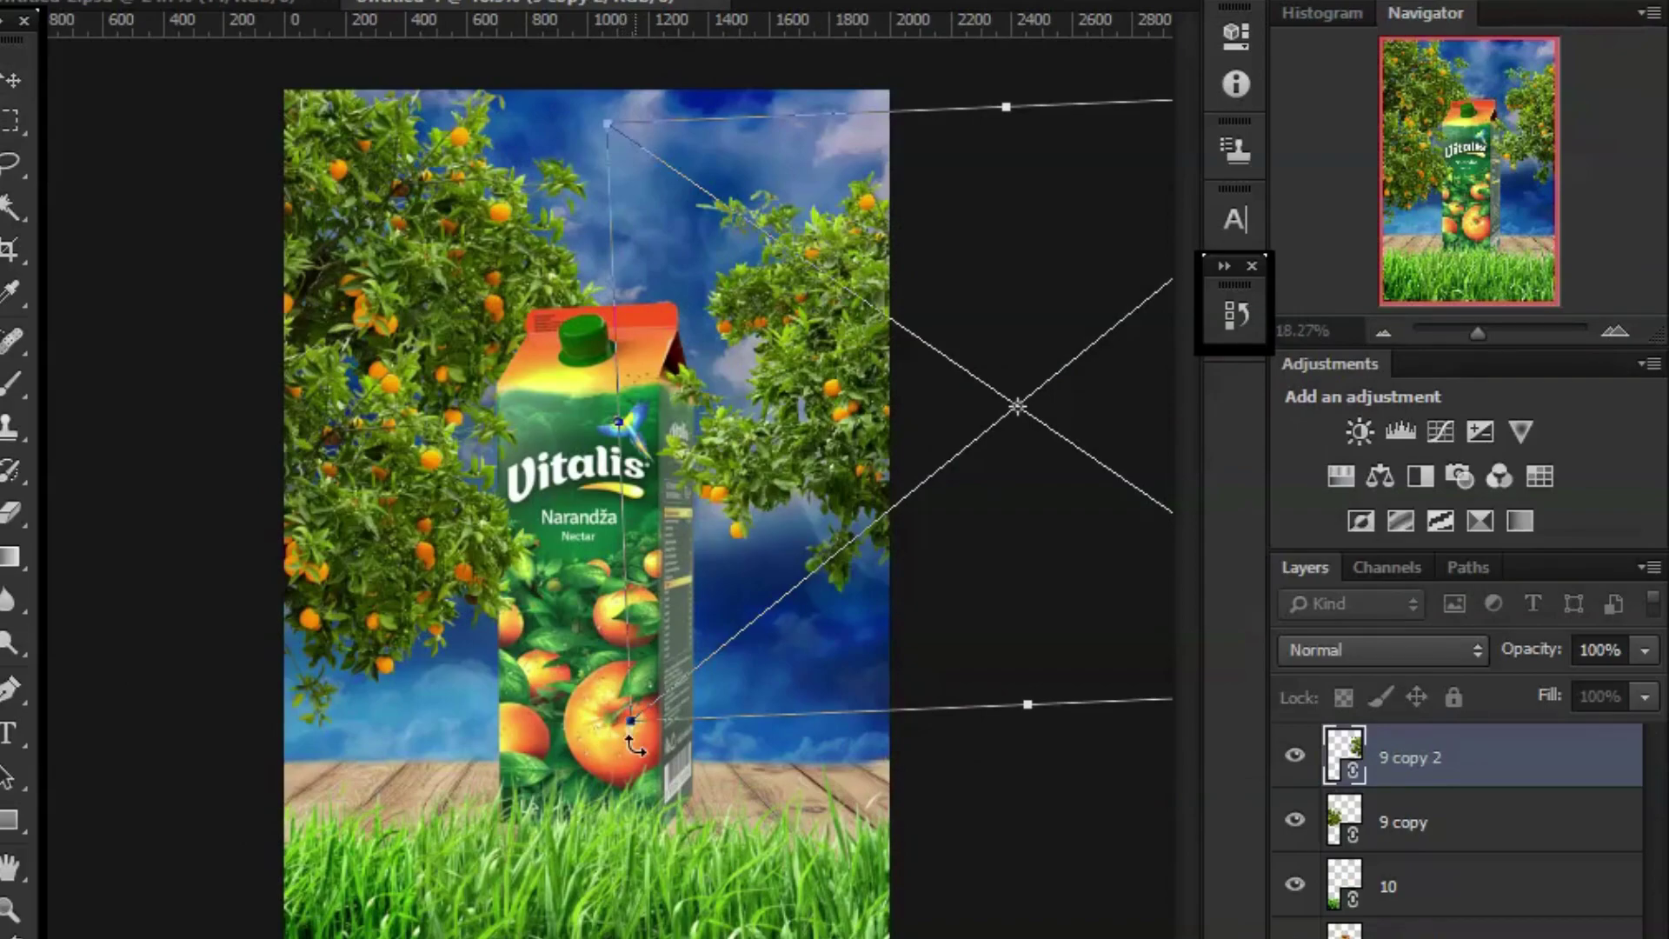
pyautogui.moveTo(633, 743); pyautogui.dragTo(701, 615)
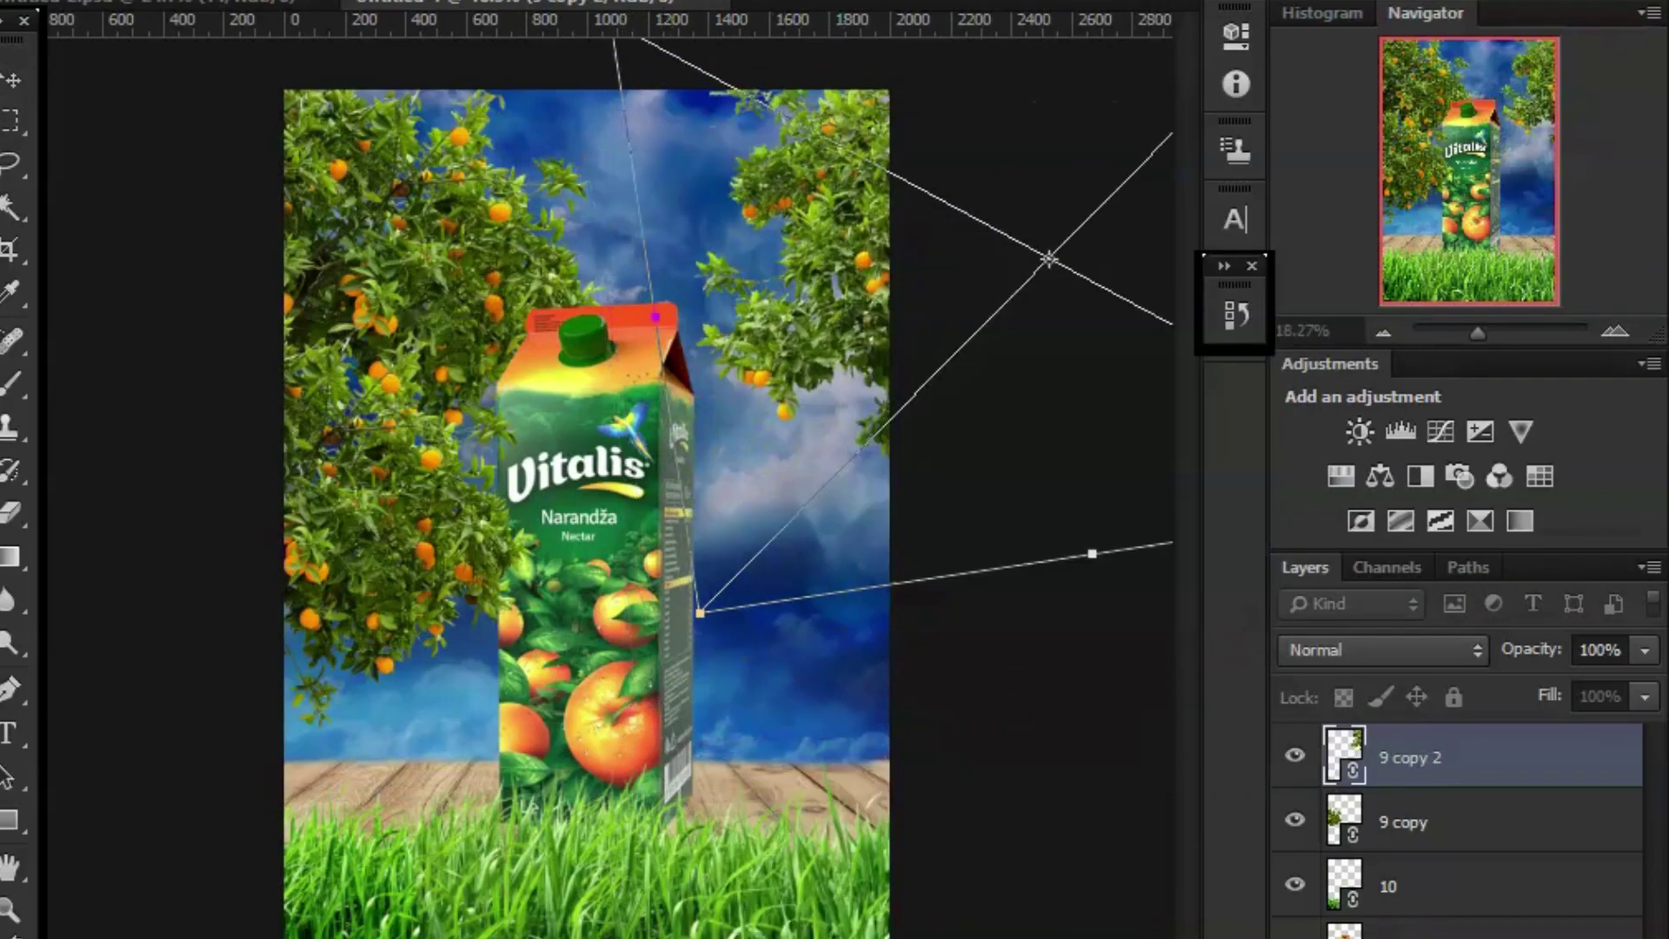
pyautogui.press('Return')
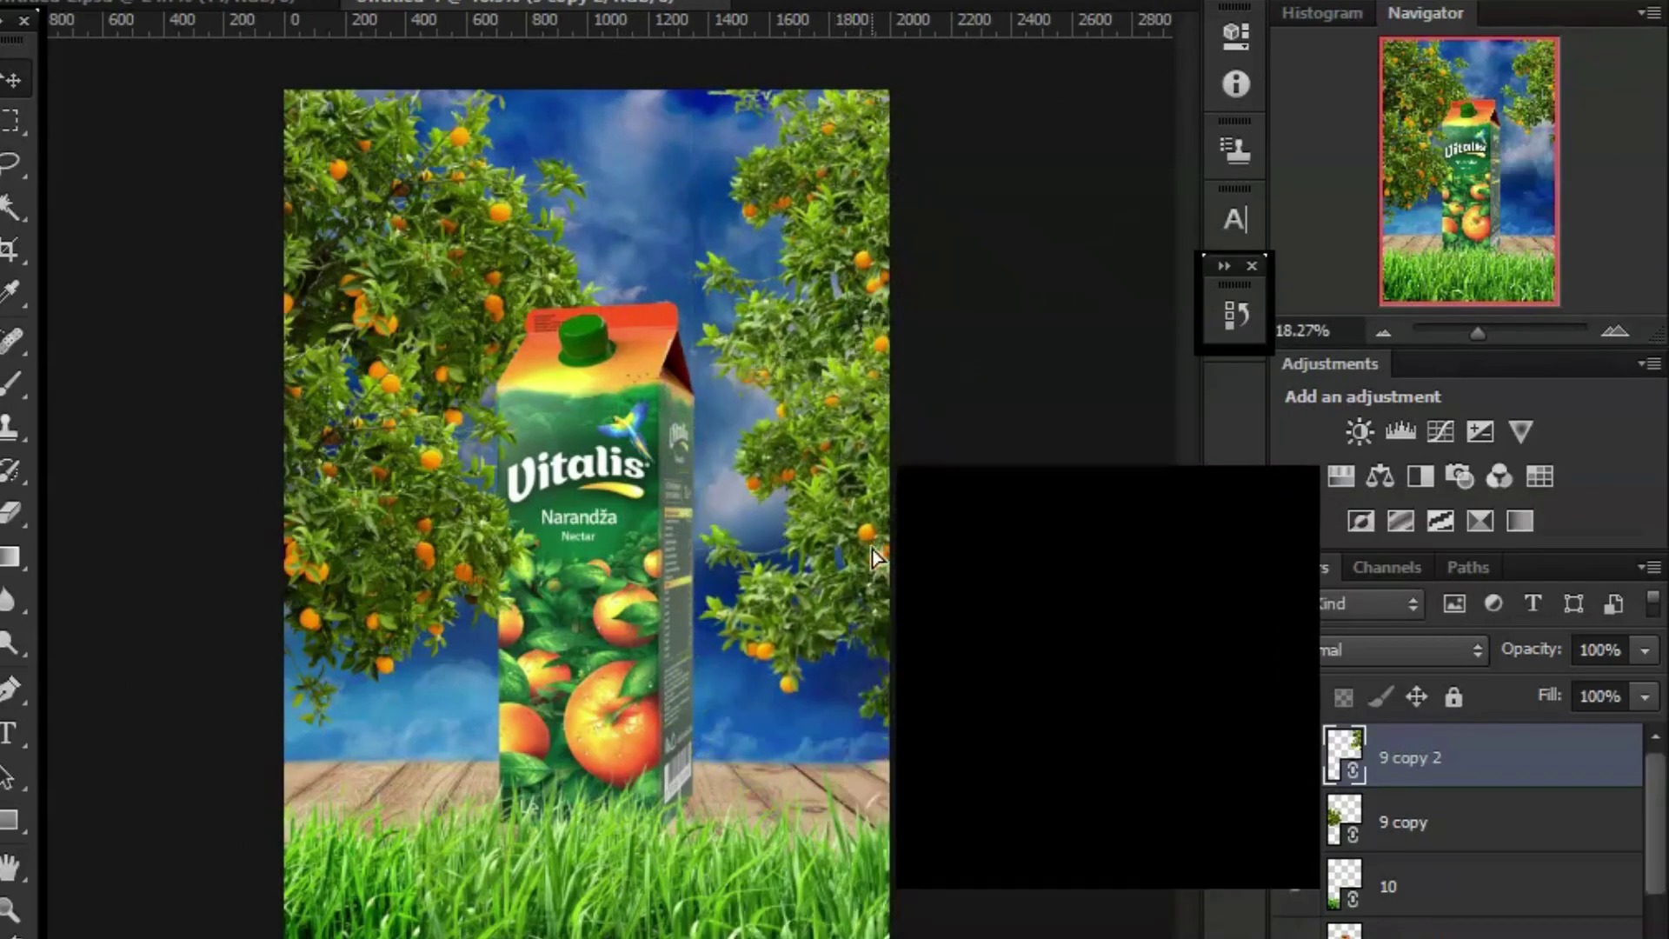
# Duplicate the right tree again as 9 copy 3 and compare with the reference poster.
pyautogui.hotkey('ctrl', 'j')
pyautogui.hotkey('ctrl', 't')
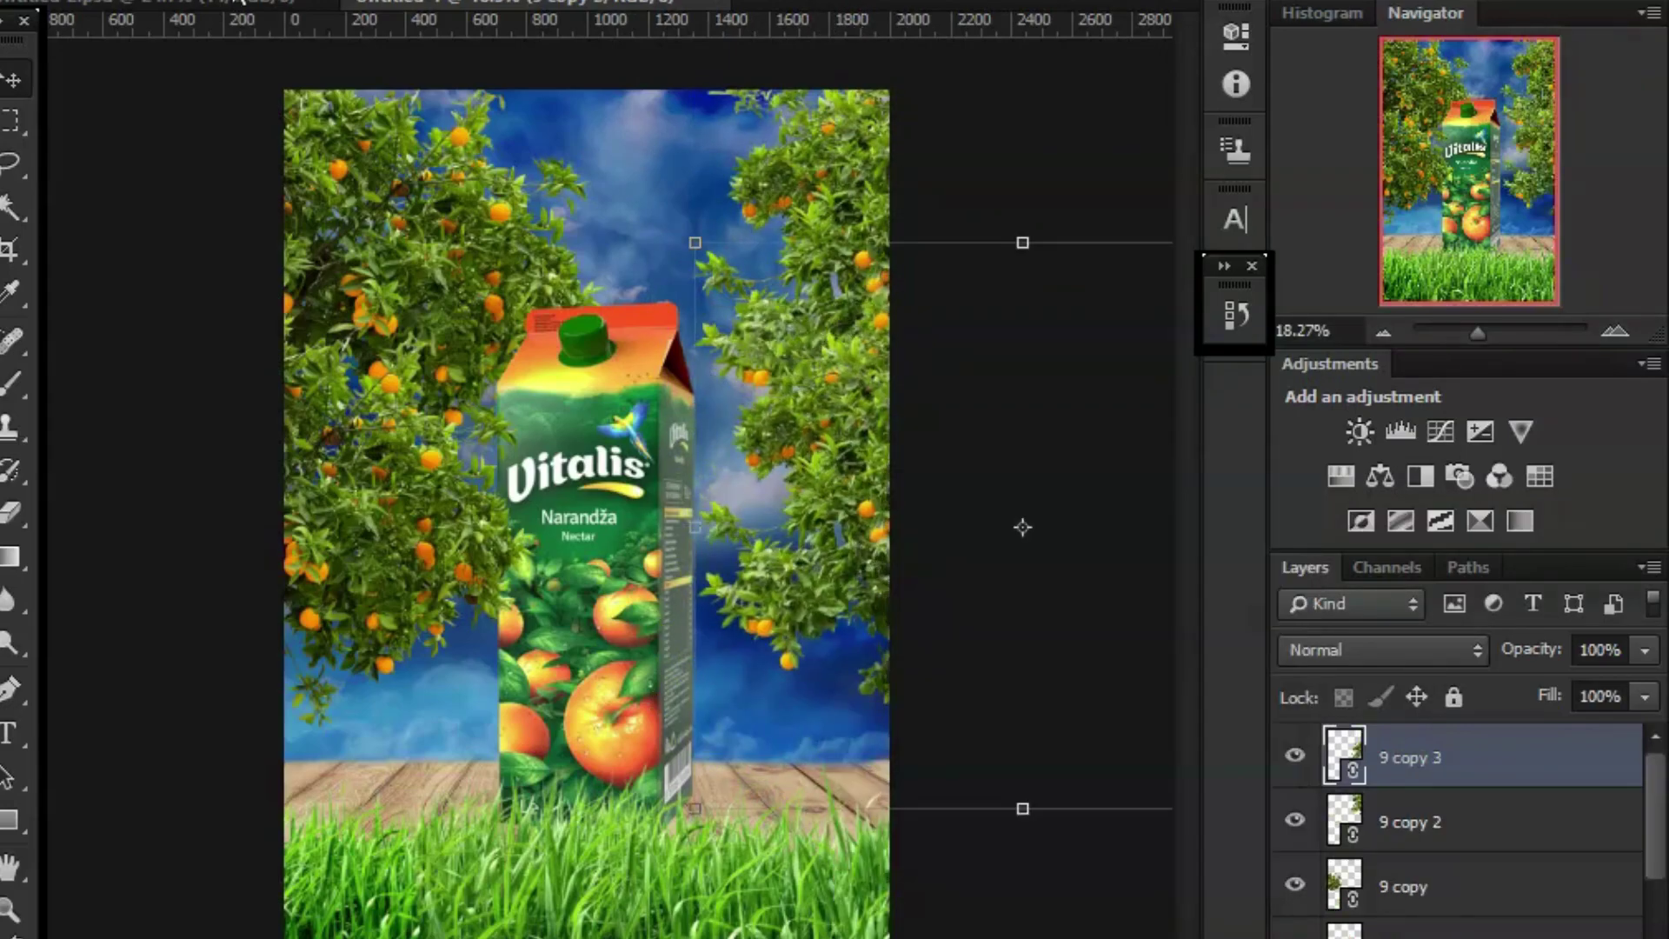
pyautogui.click(217, 4)
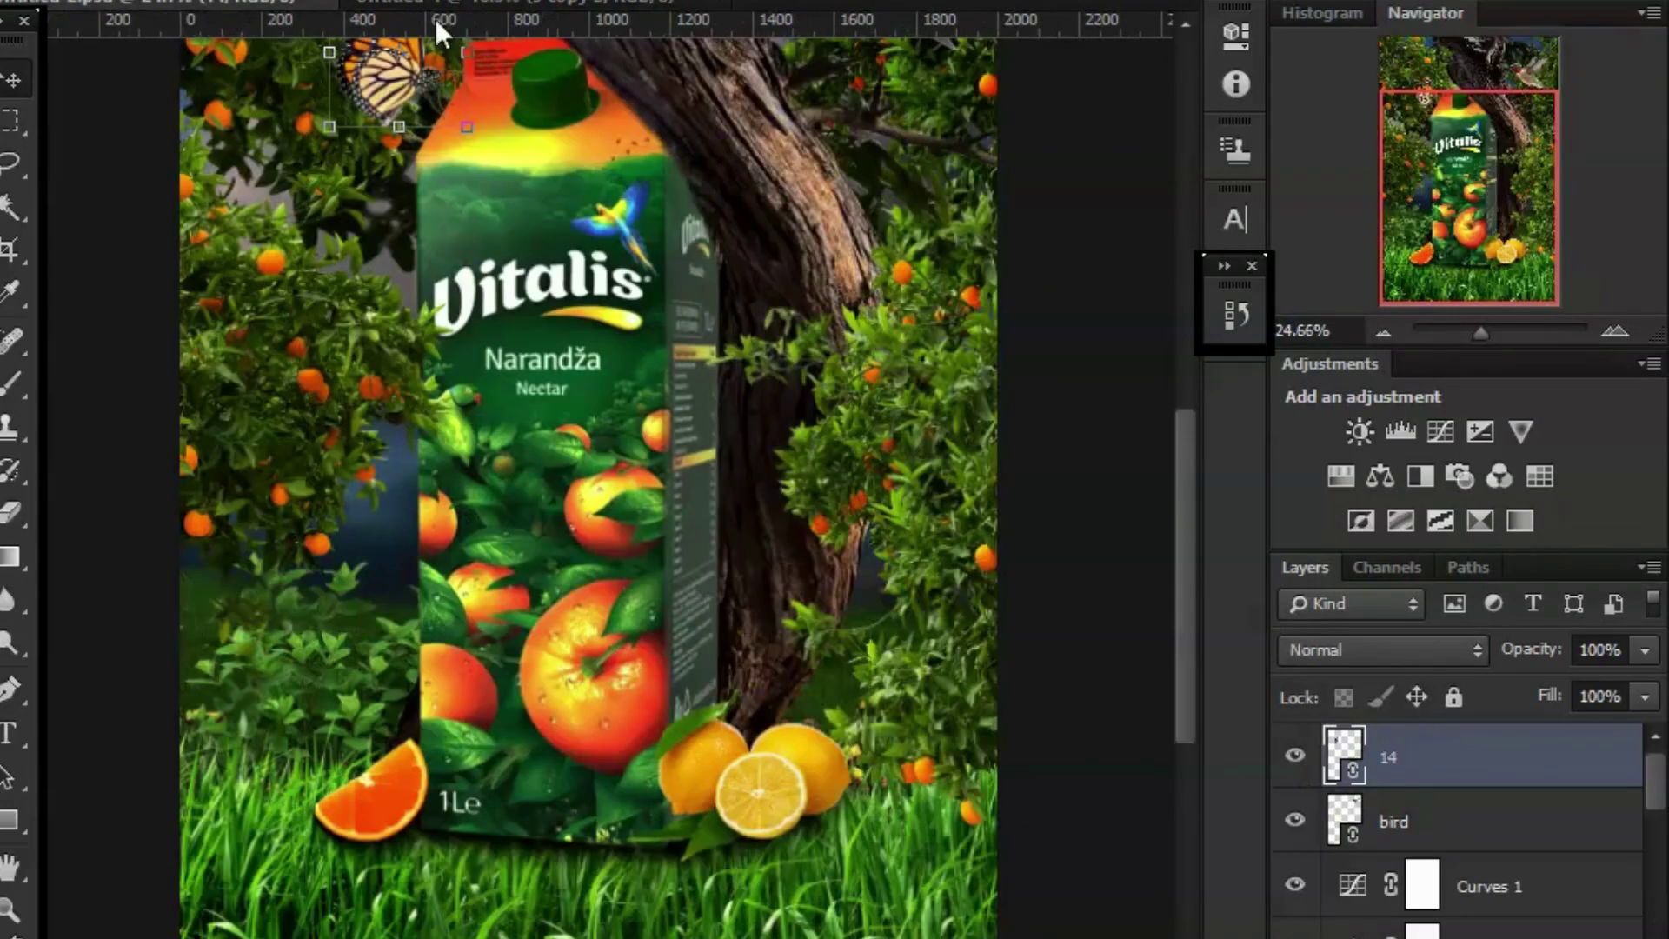
pyautogui.click(483, 12)
pyautogui.click(167, 11)
pyautogui.click(496, 6)
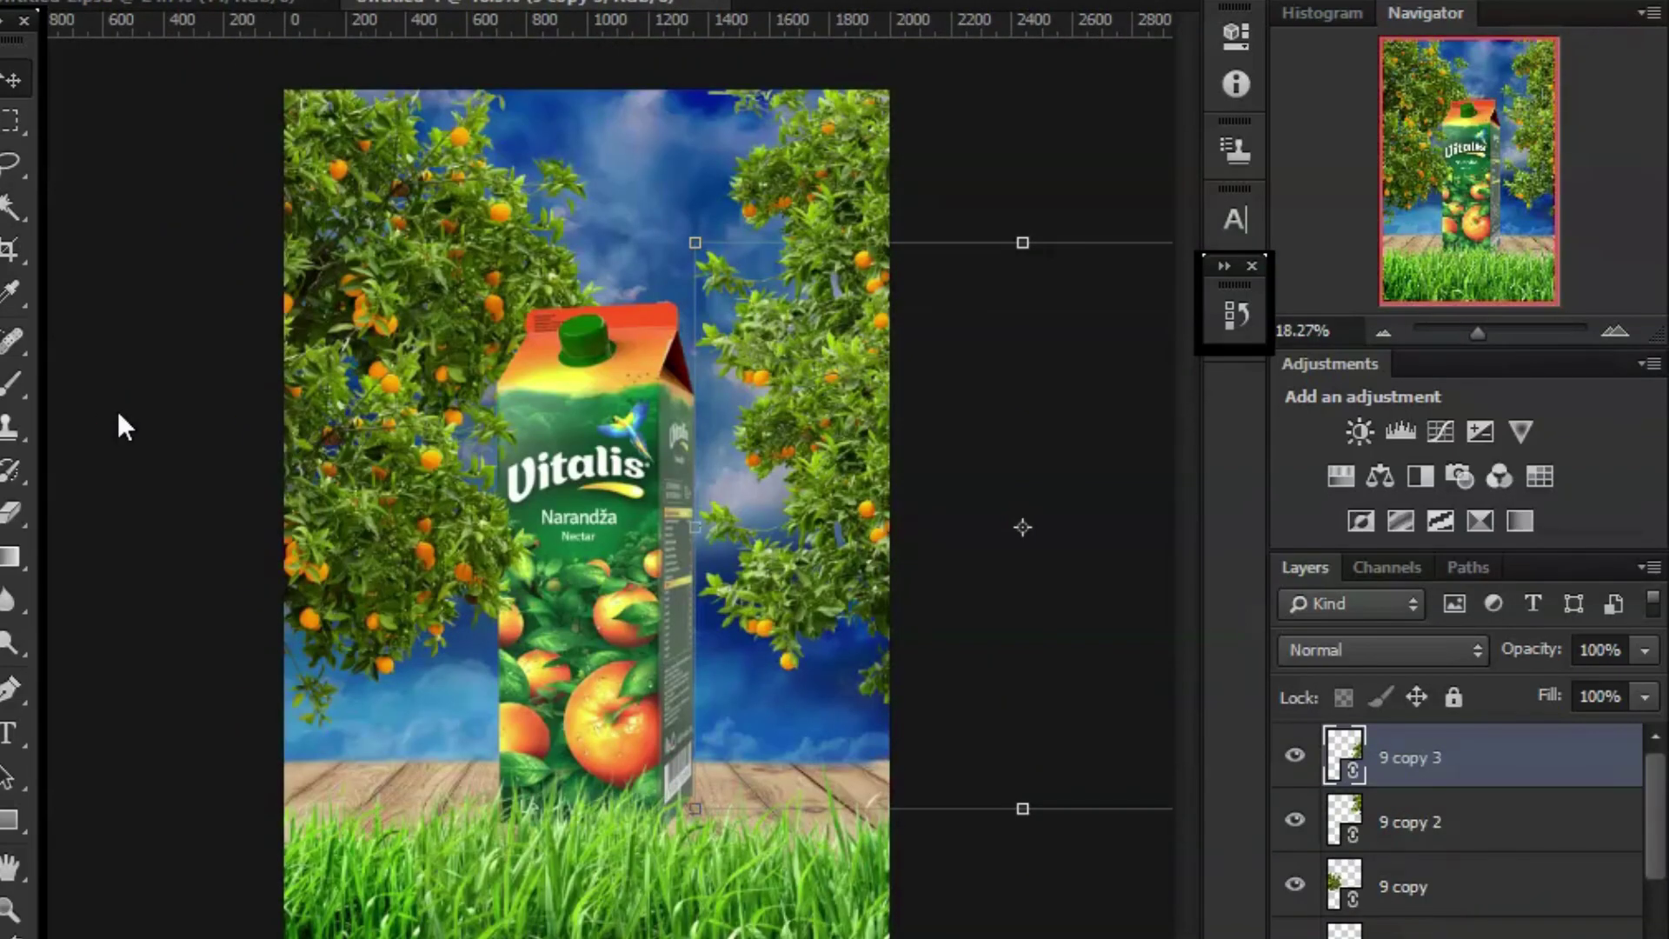
# Place twisted tree trunk image 8 from the backgroup folder, enlarged from its centre.
pyautogui.hotkey('ctrl', 'shift', 'p')
pyautogui.scroll(-2, 1101, 565)
pyautogui.scroll(2, 1101, 565)
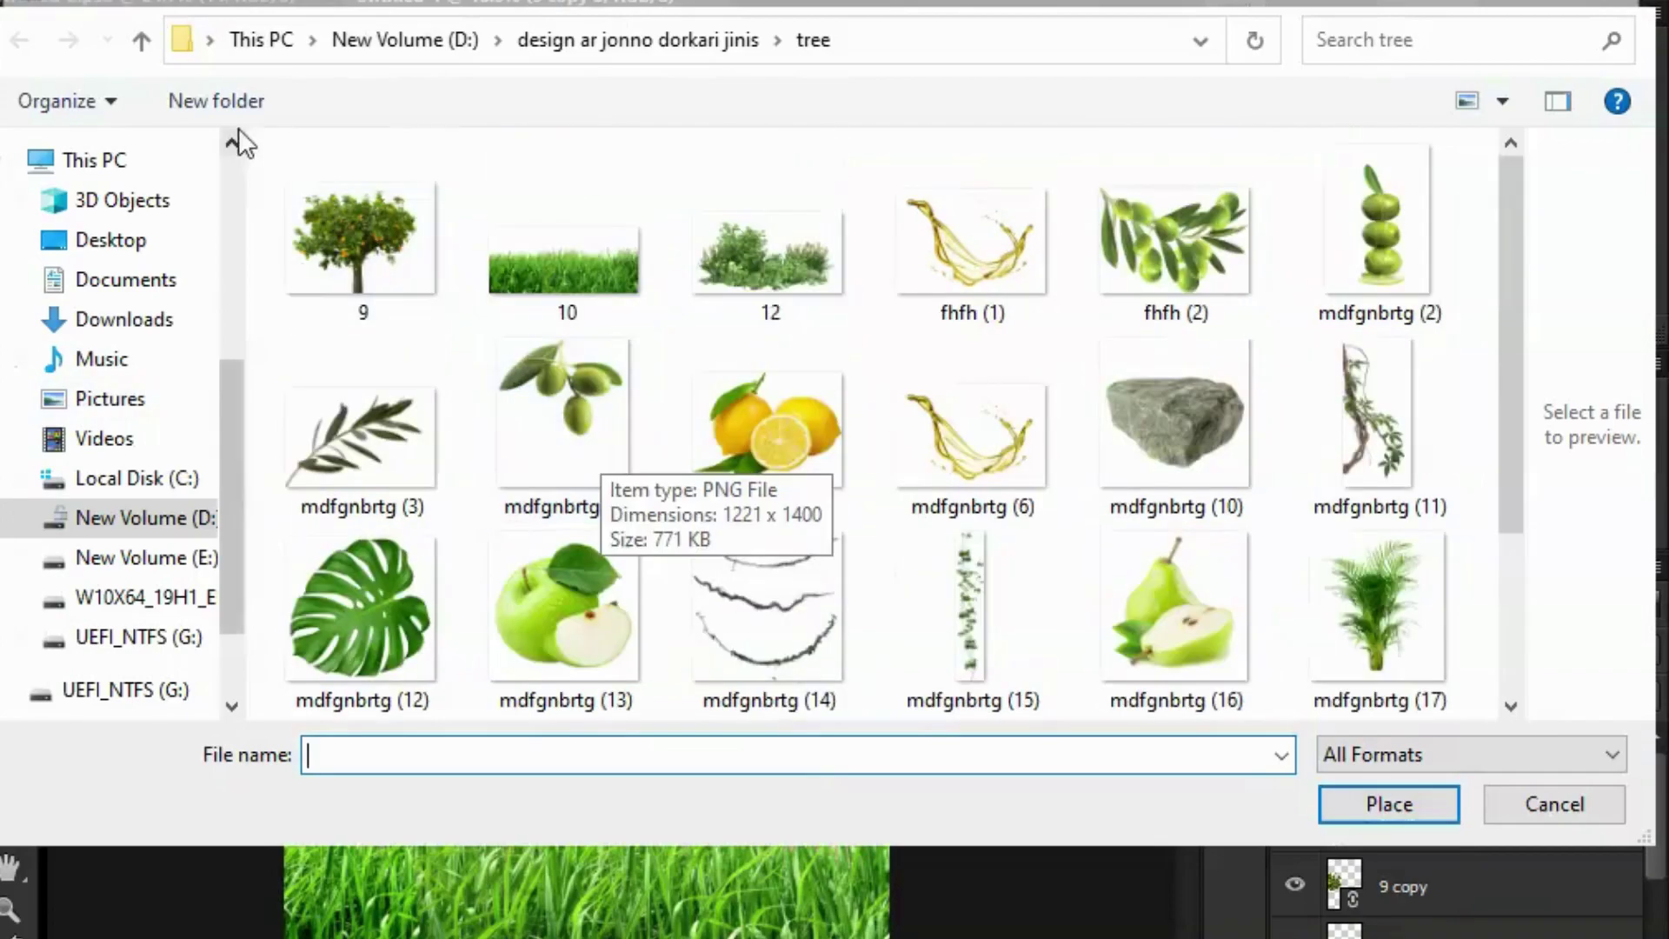
pyautogui.click(141, 40)
pyautogui.doubleClick(747, 252)
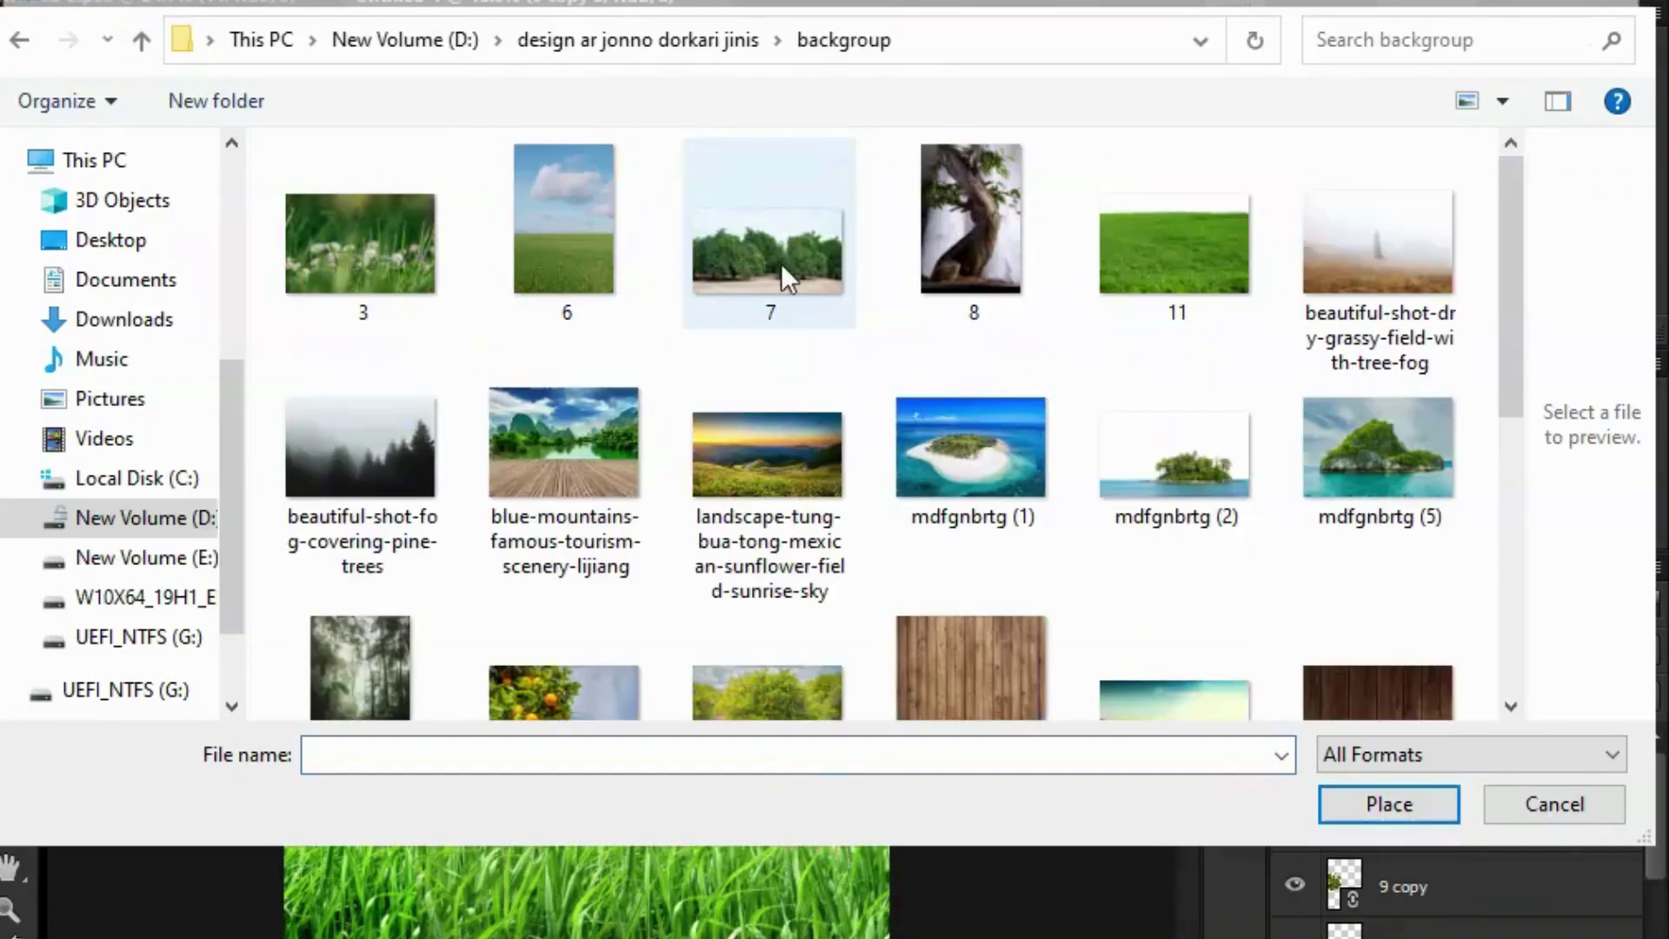
pyautogui.click(949, 247)
pyautogui.click(1388, 804)
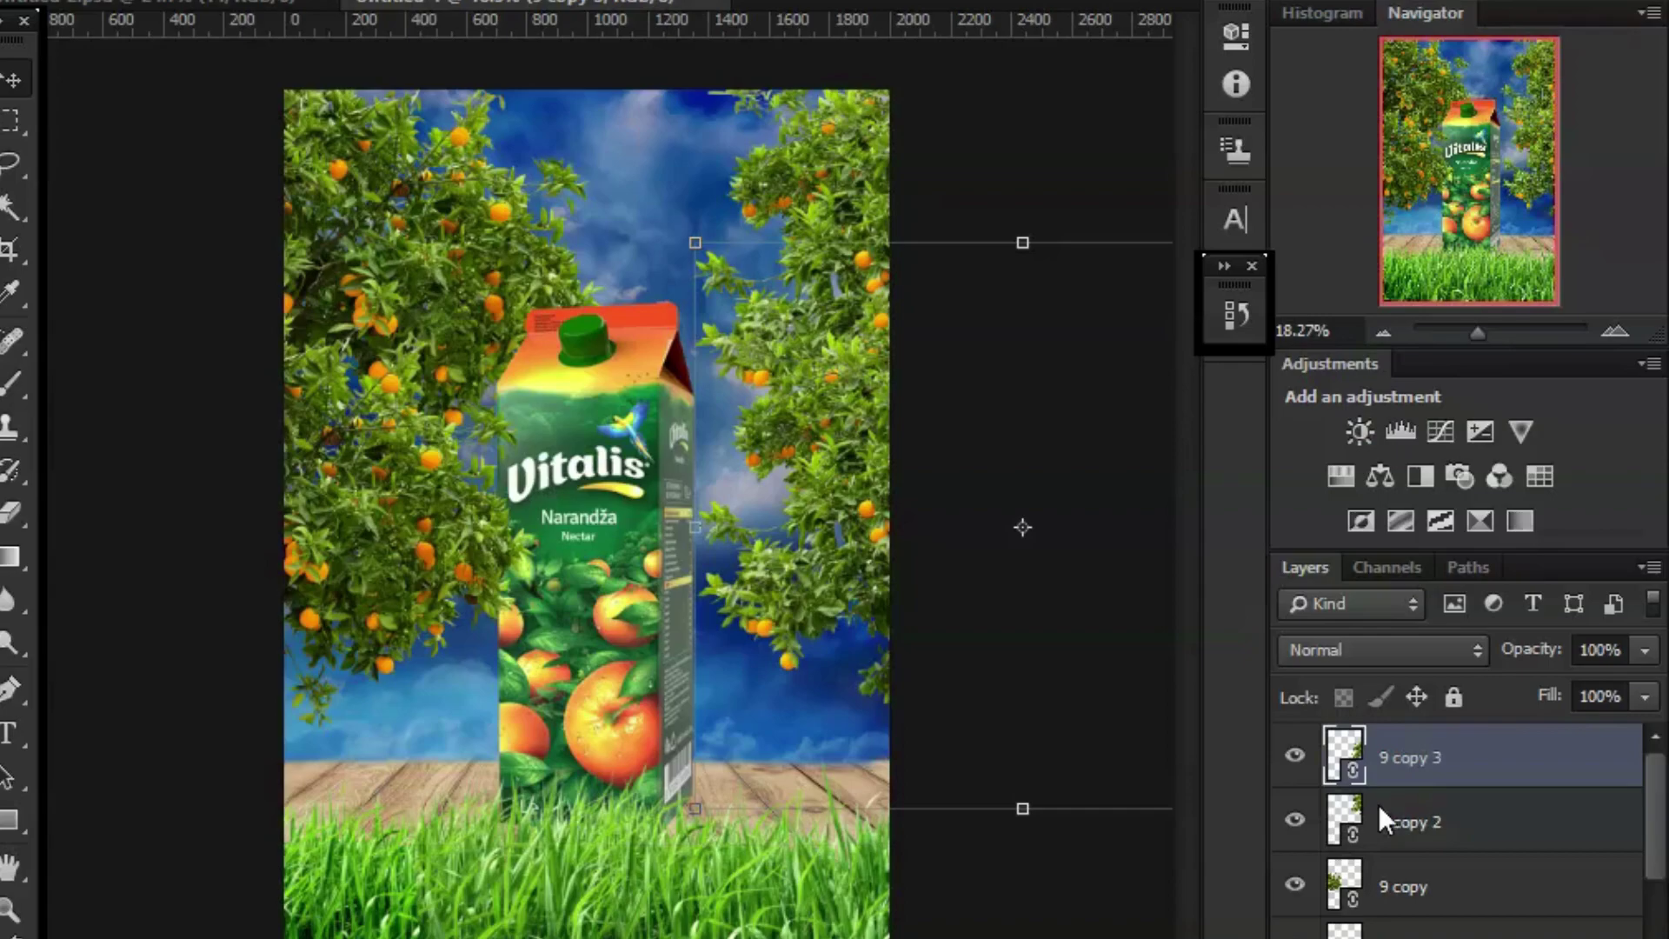
pyautogui.moveTo(700, 372); pyautogui.dragTo(935, 217)
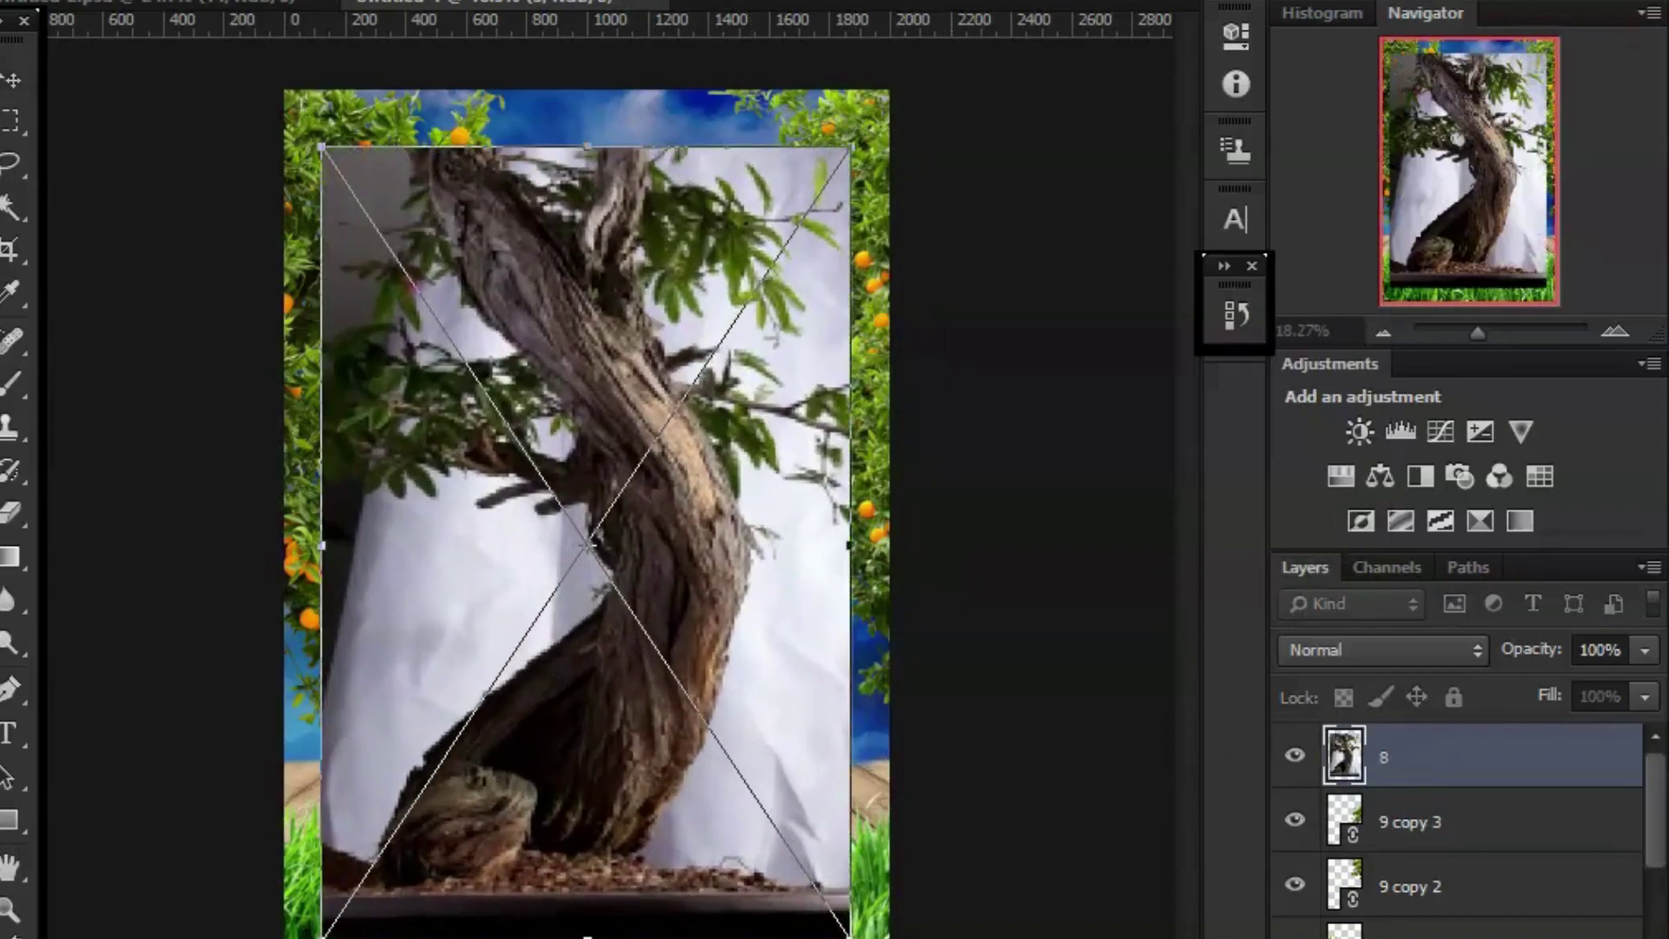
pyautogui.press('Return')
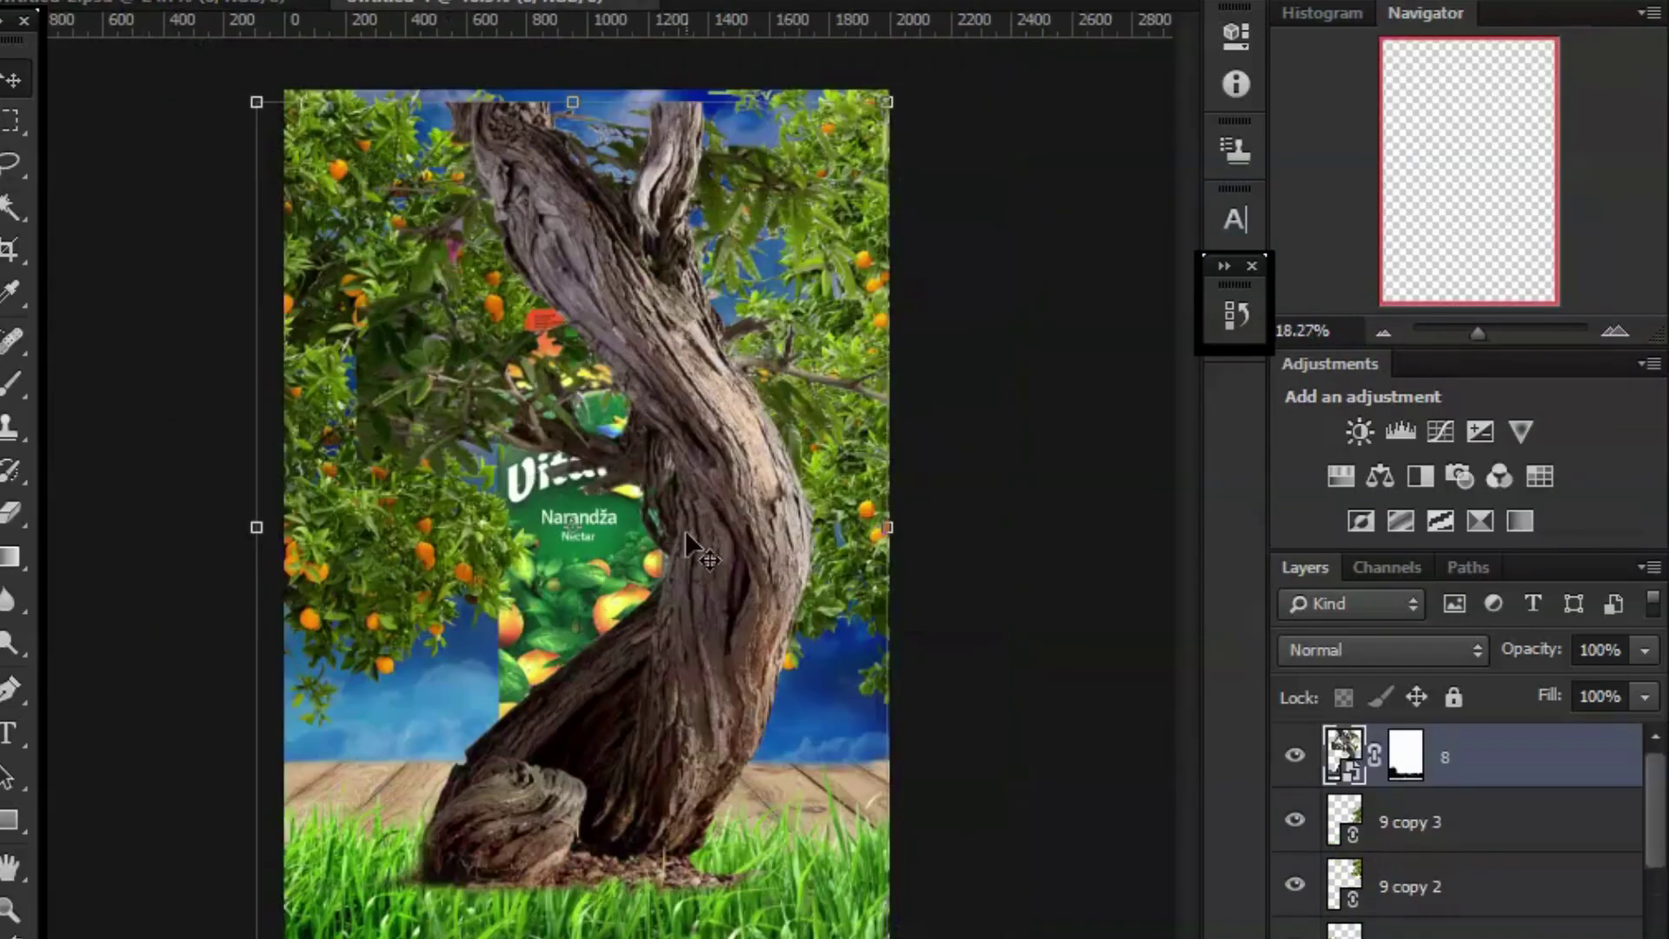
# Move layer 8 below 9 copy, set the trunk behind the carton, and lower grass layer 10.
pyautogui.moveTo(685, 533); pyautogui.dragTo(678, 502)
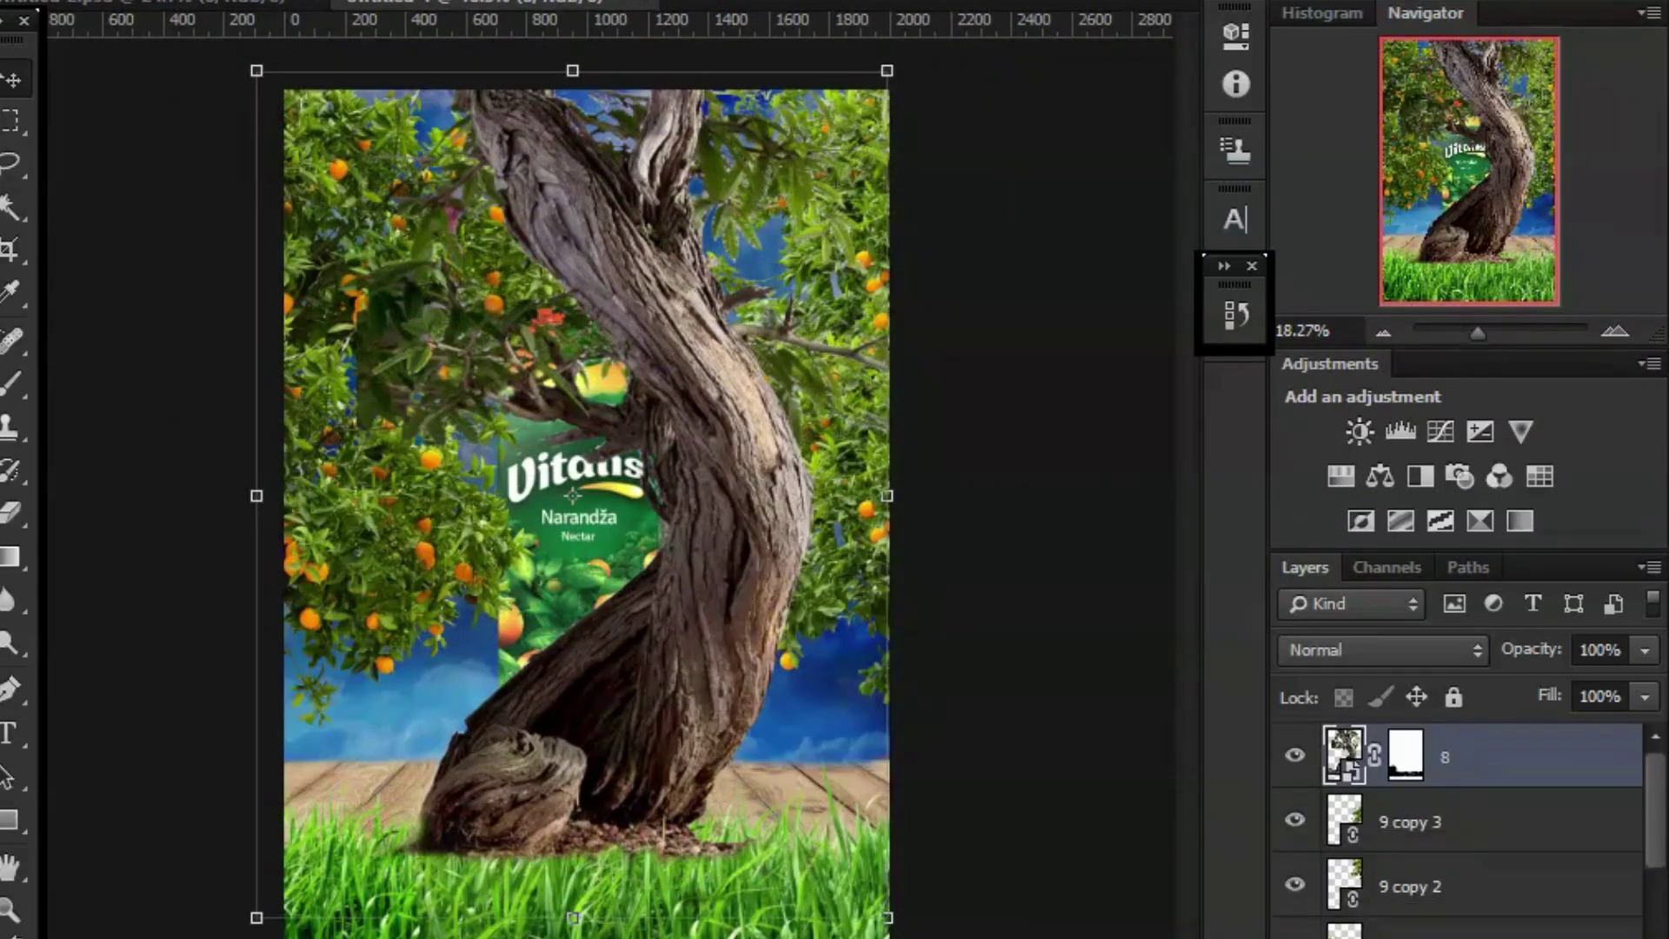
pyautogui.moveTo(1455, 765); pyautogui.dragTo(1463, 926)
pyautogui.scroll(-1, 1461, 870)
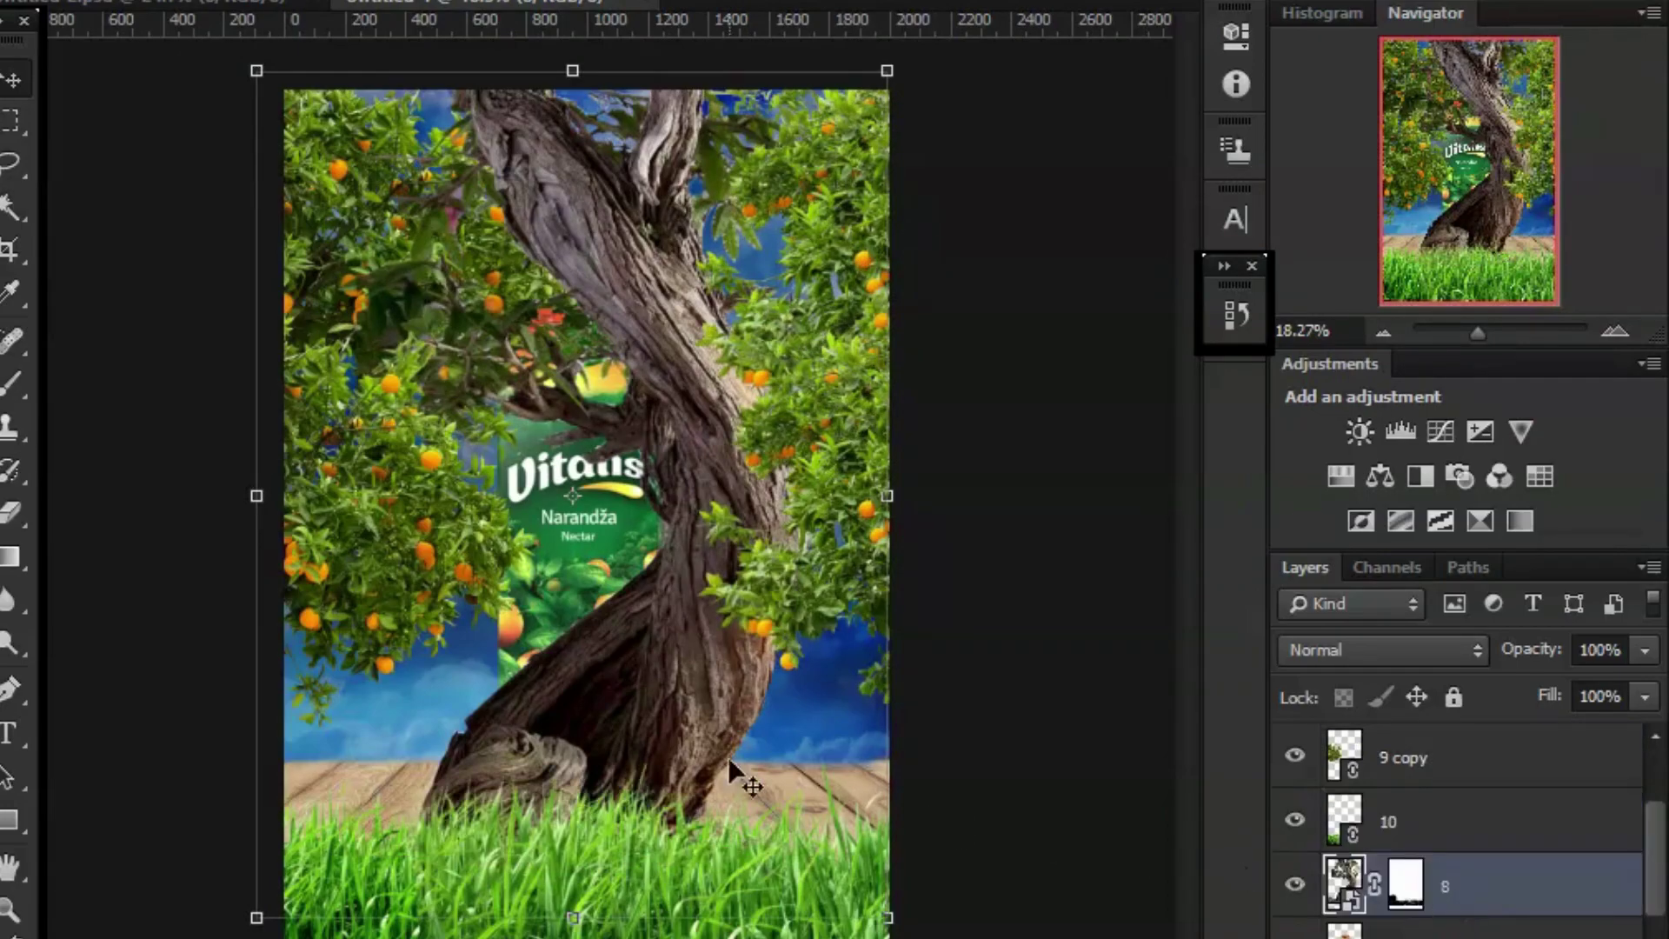
pyautogui.moveTo(682, 665); pyautogui.dragTo(640, 691)
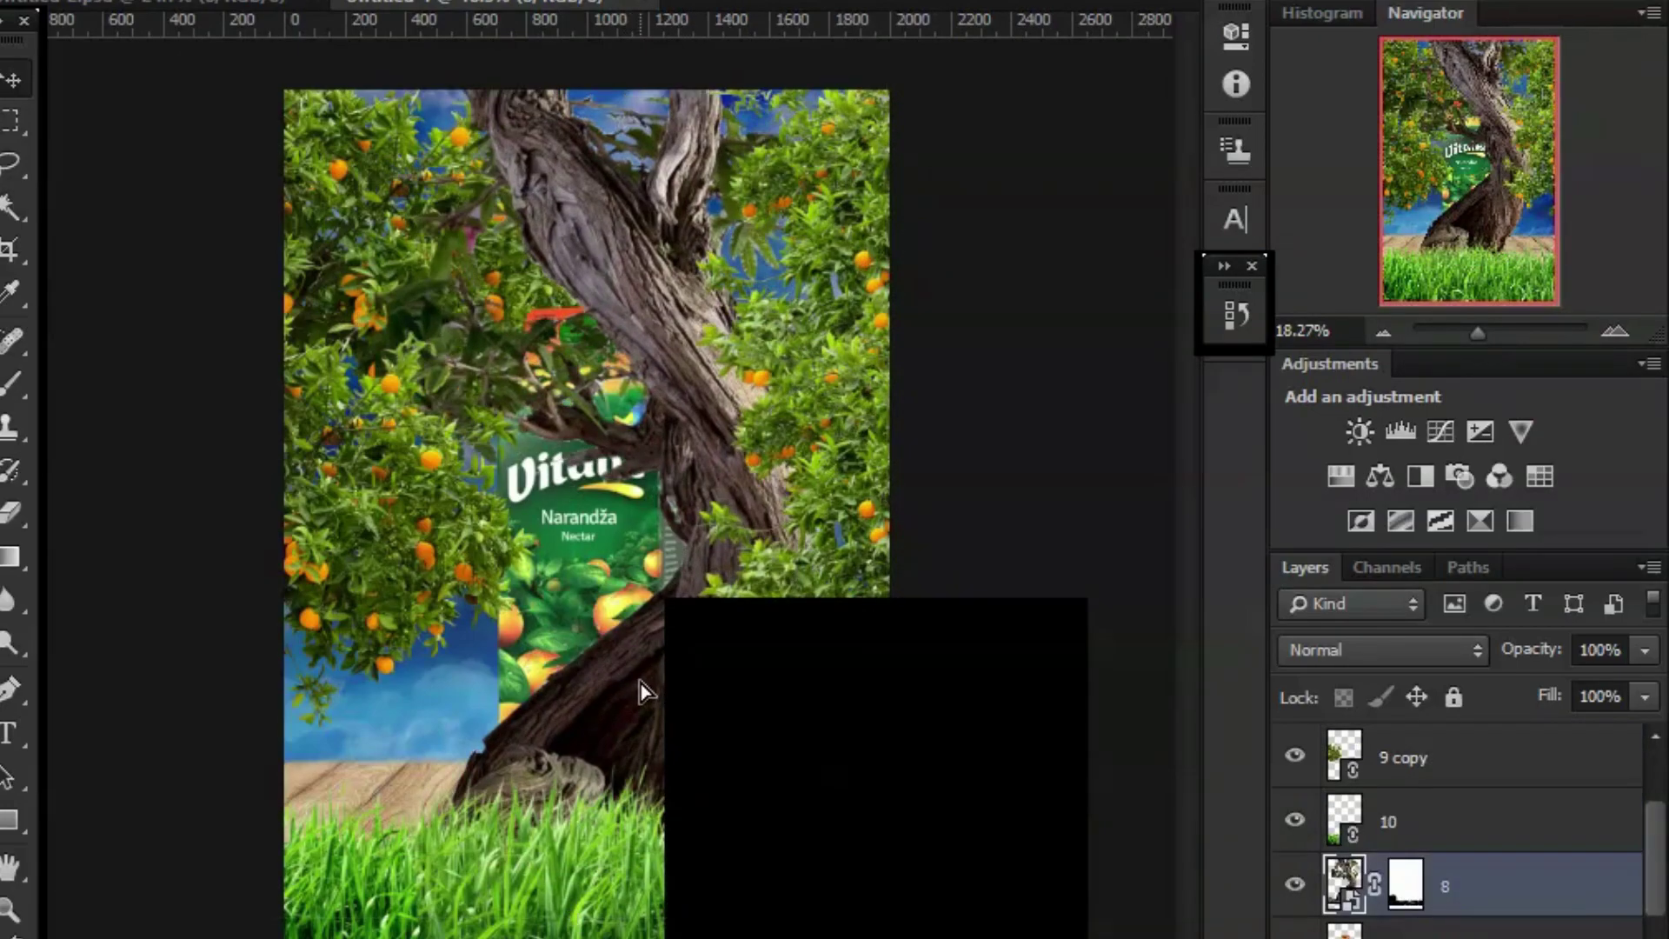
pyautogui.moveTo(1469, 335)
pyautogui.mouseDown()
pyautogui.moveTo(1494, 336)
pyautogui.moveTo(1476, 336)
pyautogui.mouseUp()
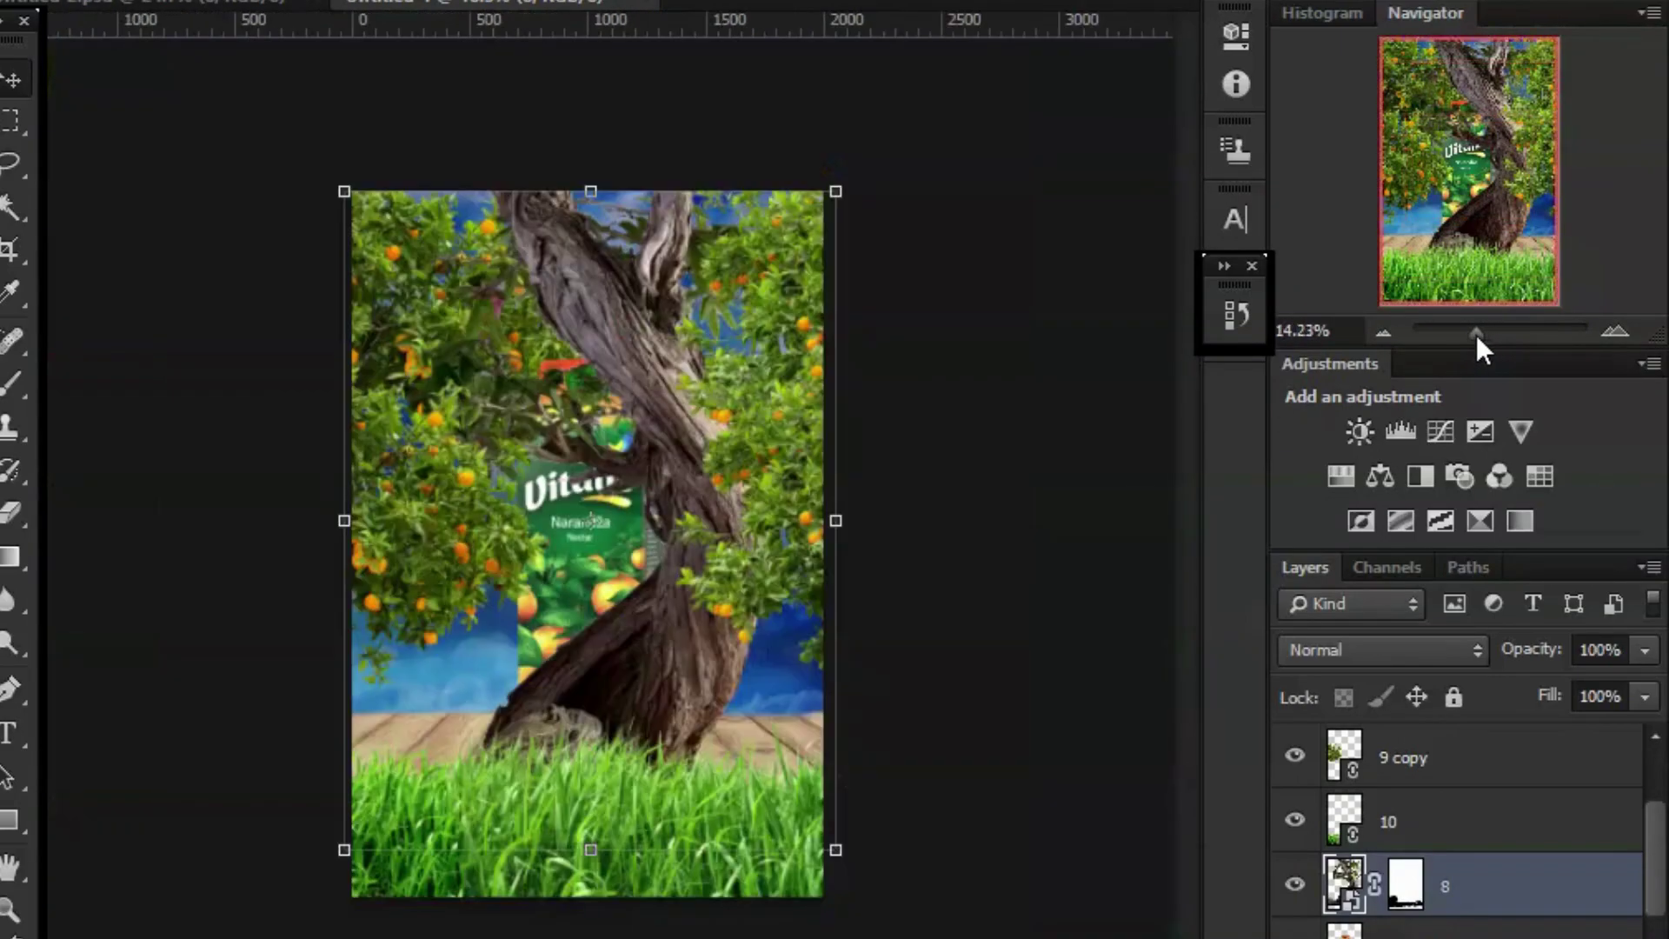
pyautogui.click(1443, 826)
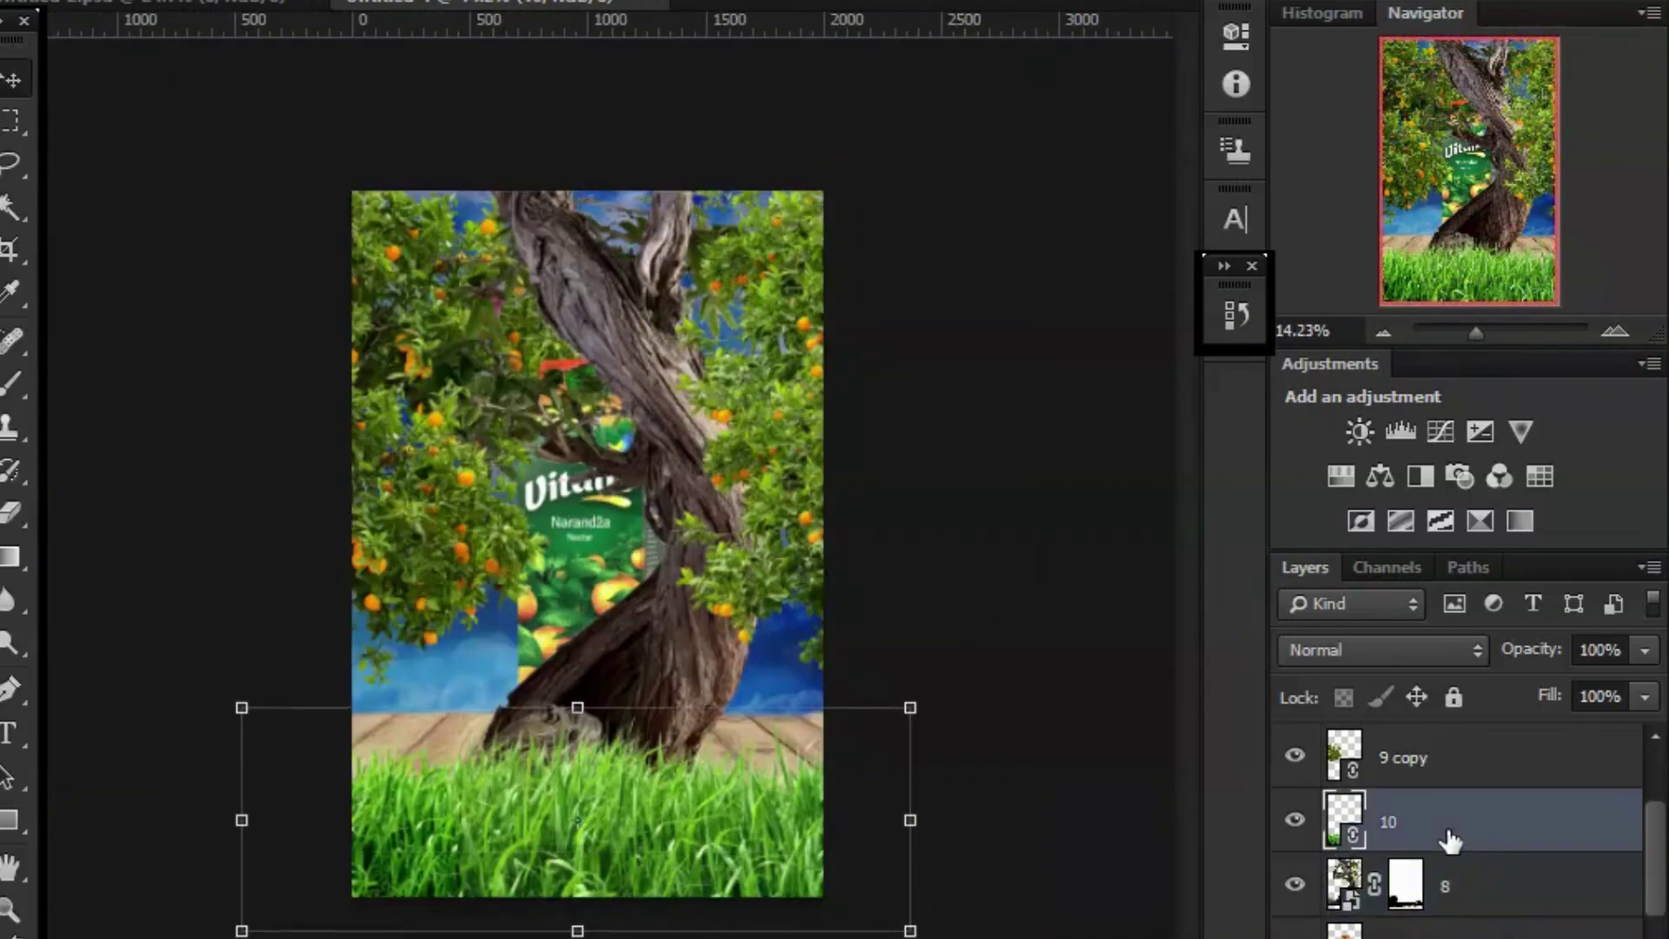
pyautogui.moveTo(849, 849)
pyautogui.mouseDown()
pyautogui.moveTo(831, 841)
pyautogui.moveTo(847, 862)
pyautogui.mouseUp()
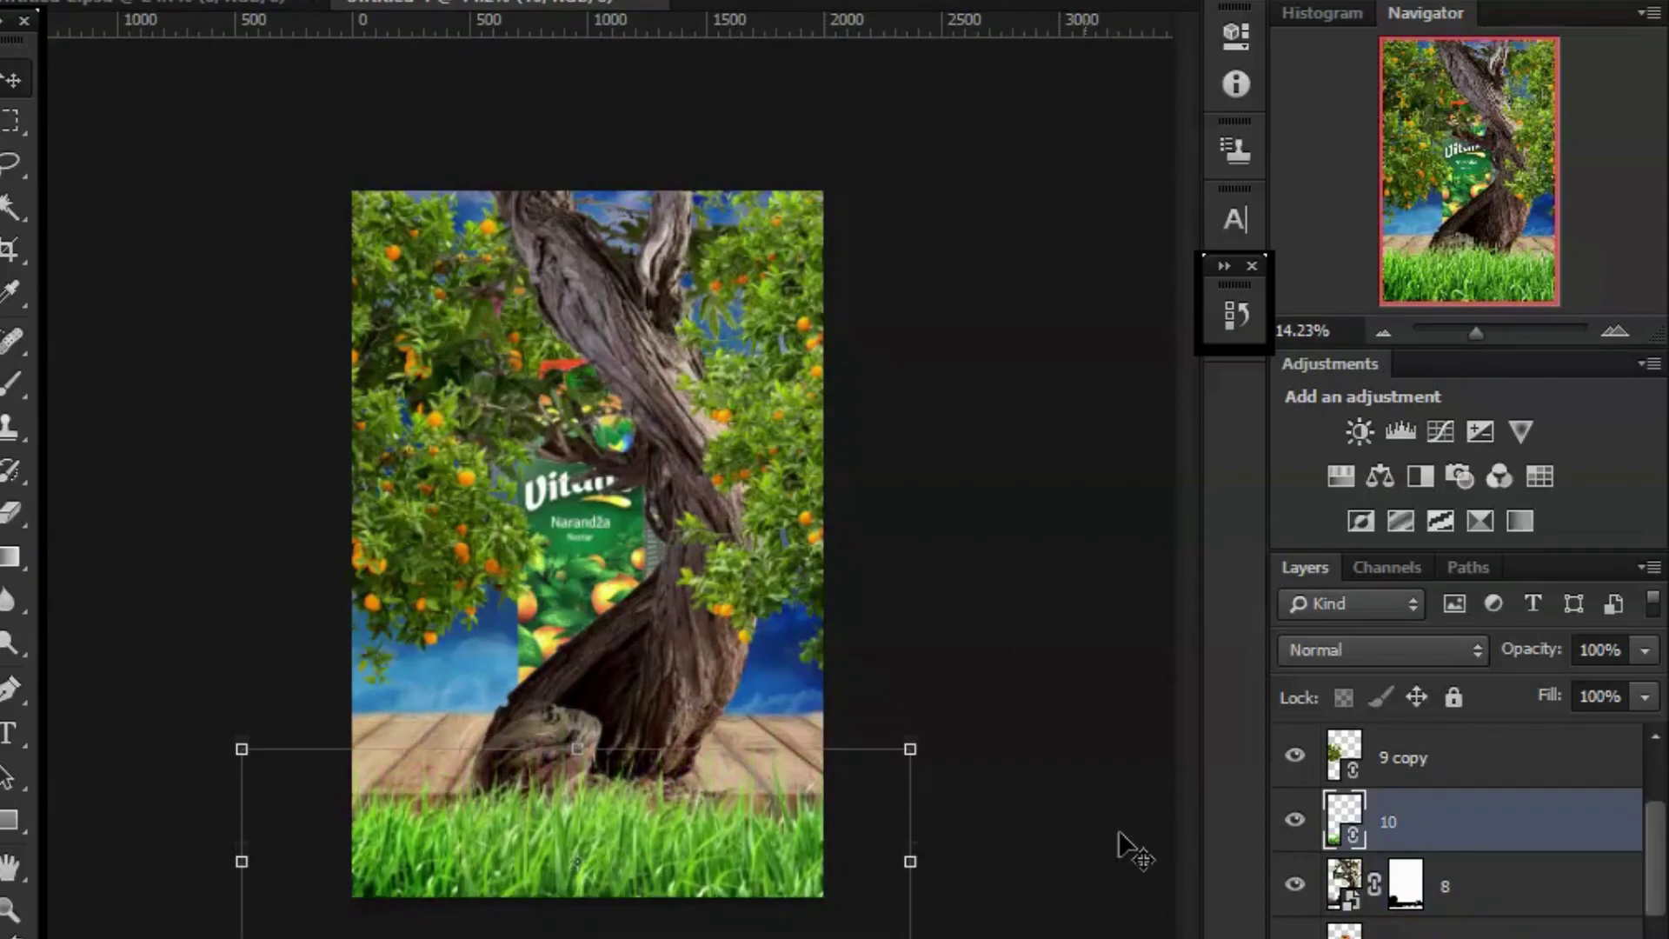
# Hide the wooden deck layer and nudge tree trunk layer 8 down and right.
pyautogui.scroll(-5, 1391, 869)
pyautogui.click(1294, 935)
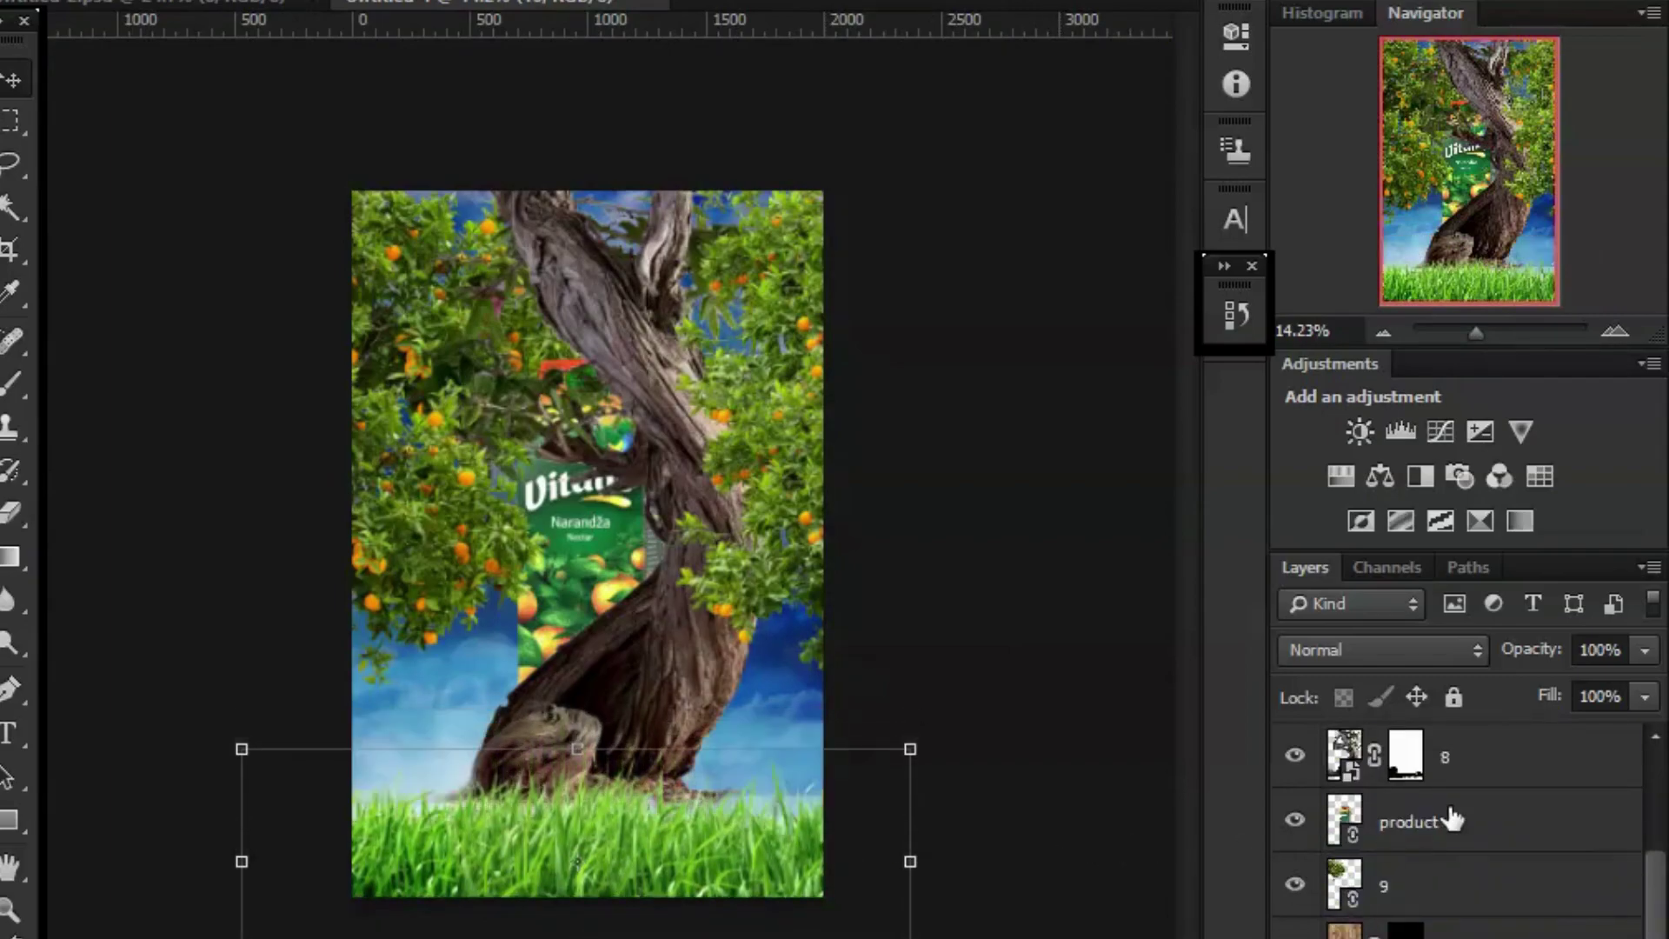
pyautogui.scroll(2, 1452, 819)
pyautogui.click(1482, 887)
pyautogui.hotkey('shift', 'Down')
pyautogui.hotkey('shift', 'Down')
pyautogui.hotkey('shift', 'Down')
pyautogui.hotkey('shift', 'Down')
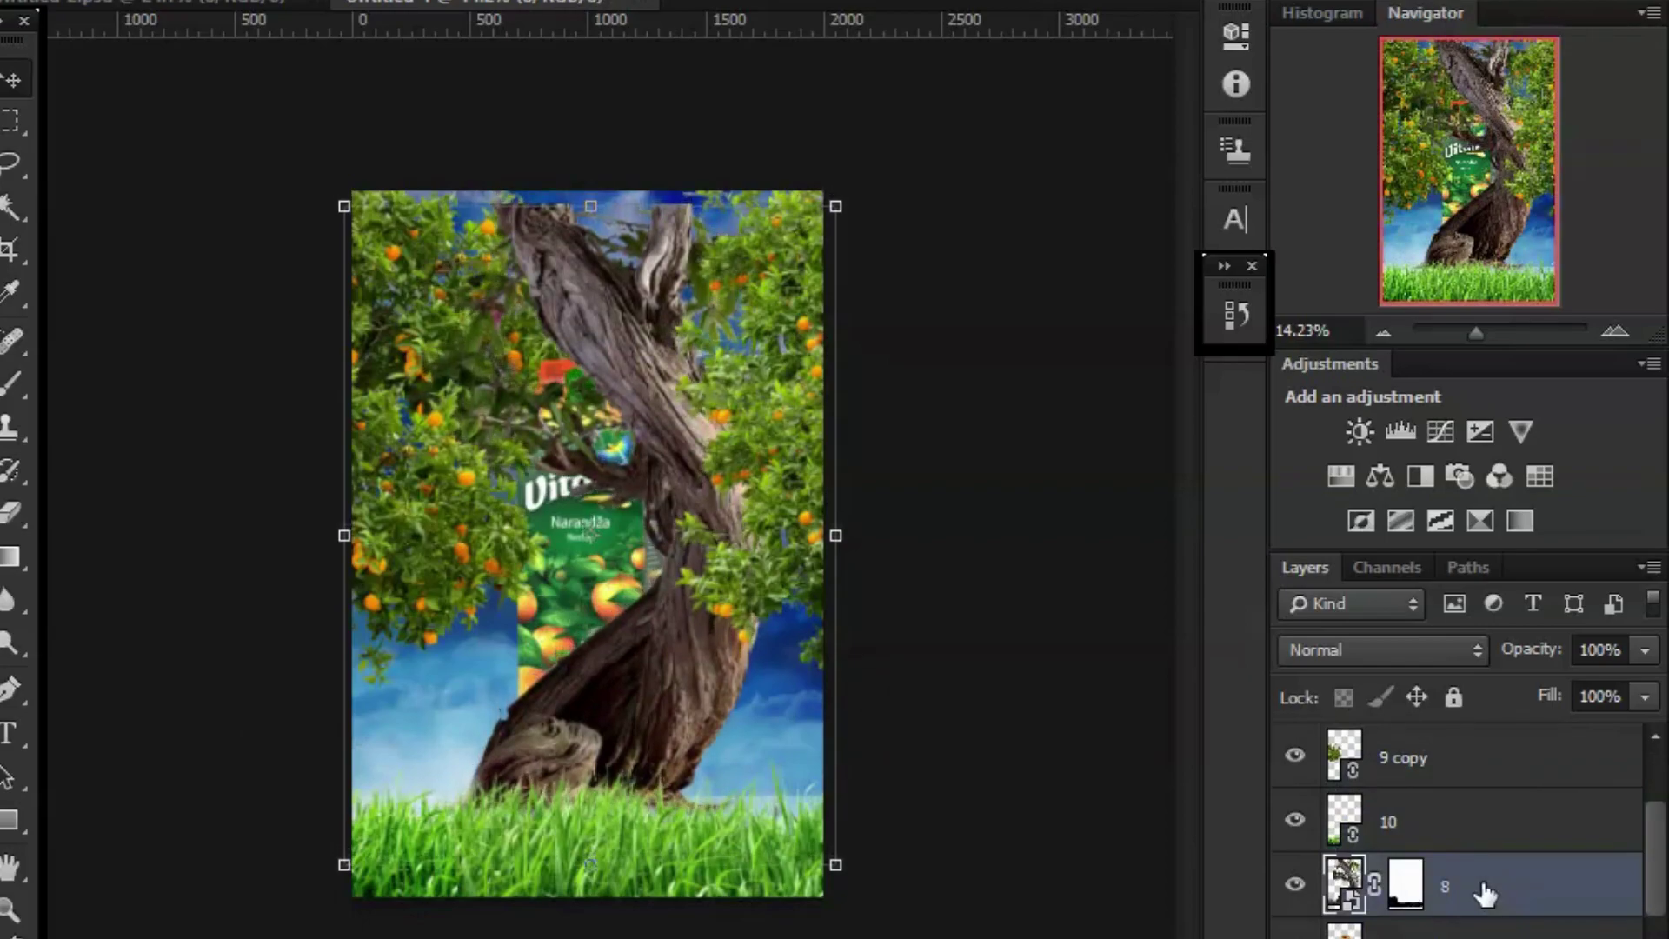
pyautogui.hotkey('shift', 'Down')
pyautogui.hotkey('shift', 'Down')
pyautogui.hotkey('shift', 'Down')
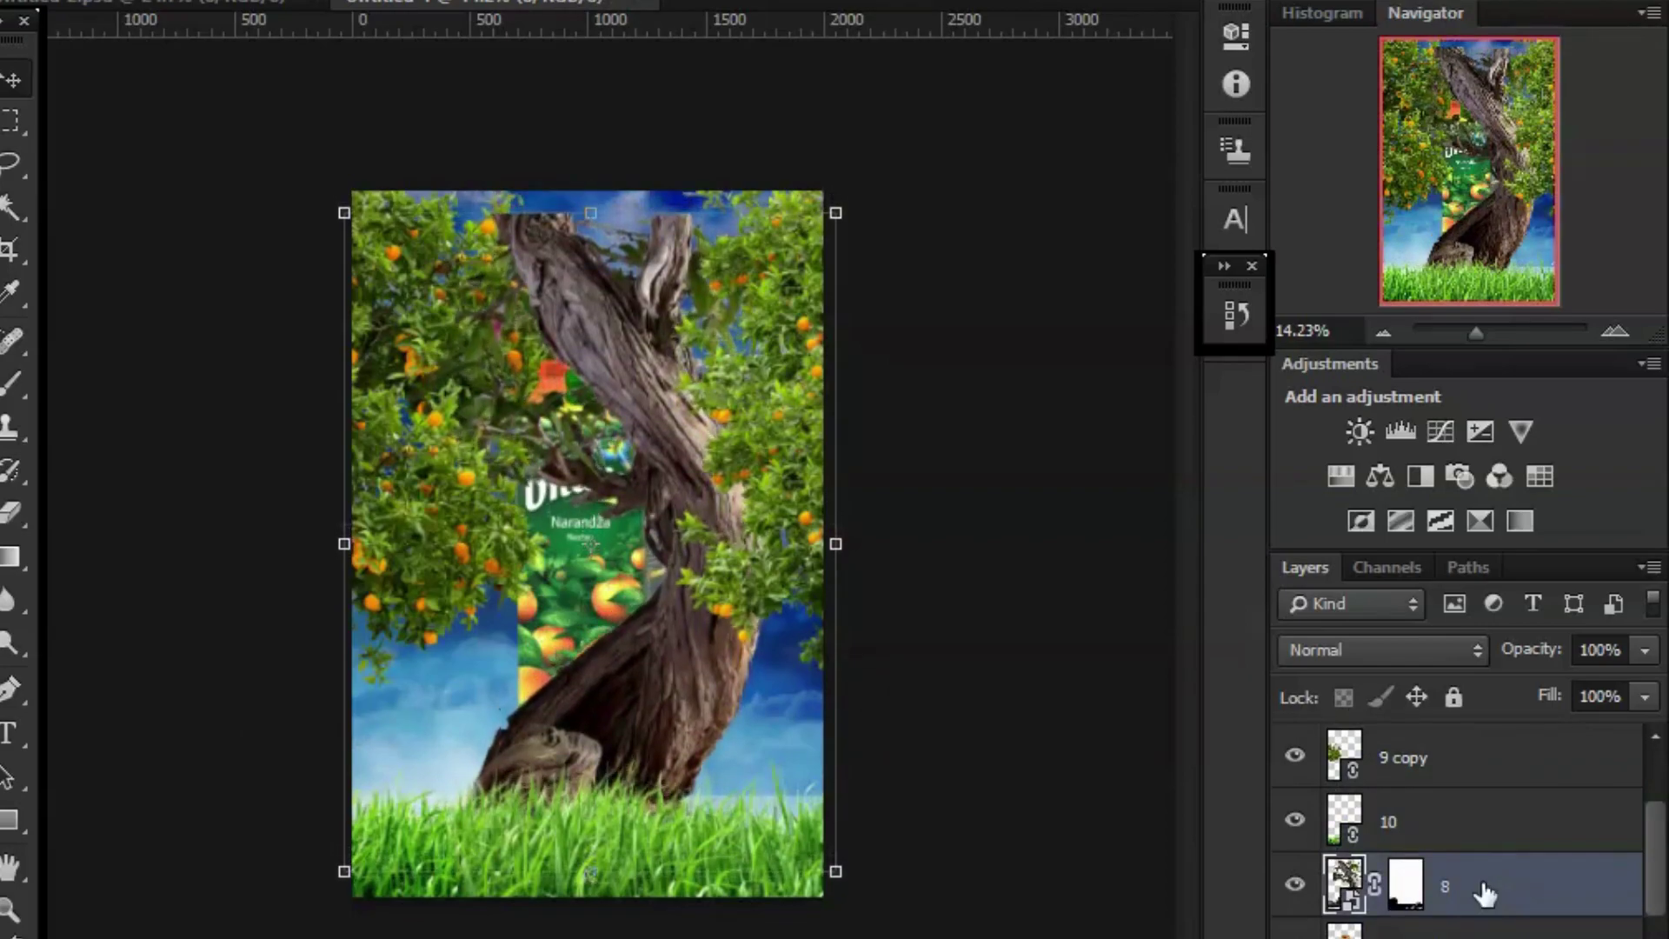
pyautogui.hotkey('shift', 'Up')
pyautogui.hotkey('shift', 'Up')
pyautogui.hotkey('shift', 'Up')
pyautogui.hotkey('shift', 'Up')
pyautogui.hotkey('shift', 'Up')
pyautogui.hotkey('shift', 'Up')
pyautogui.hotkey('shift', 'Up')
pyautogui.hotkey('shift', 'Up')
pyautogui.hotkey('shift', 'Up')
pyautogui.hotkey('shift', 'Up')
pyautogui.hotkey('shift', 'Up')
pyautogui.hotkey('shift', 'Right')
pyautogui.hotkey('shift', 'Right')
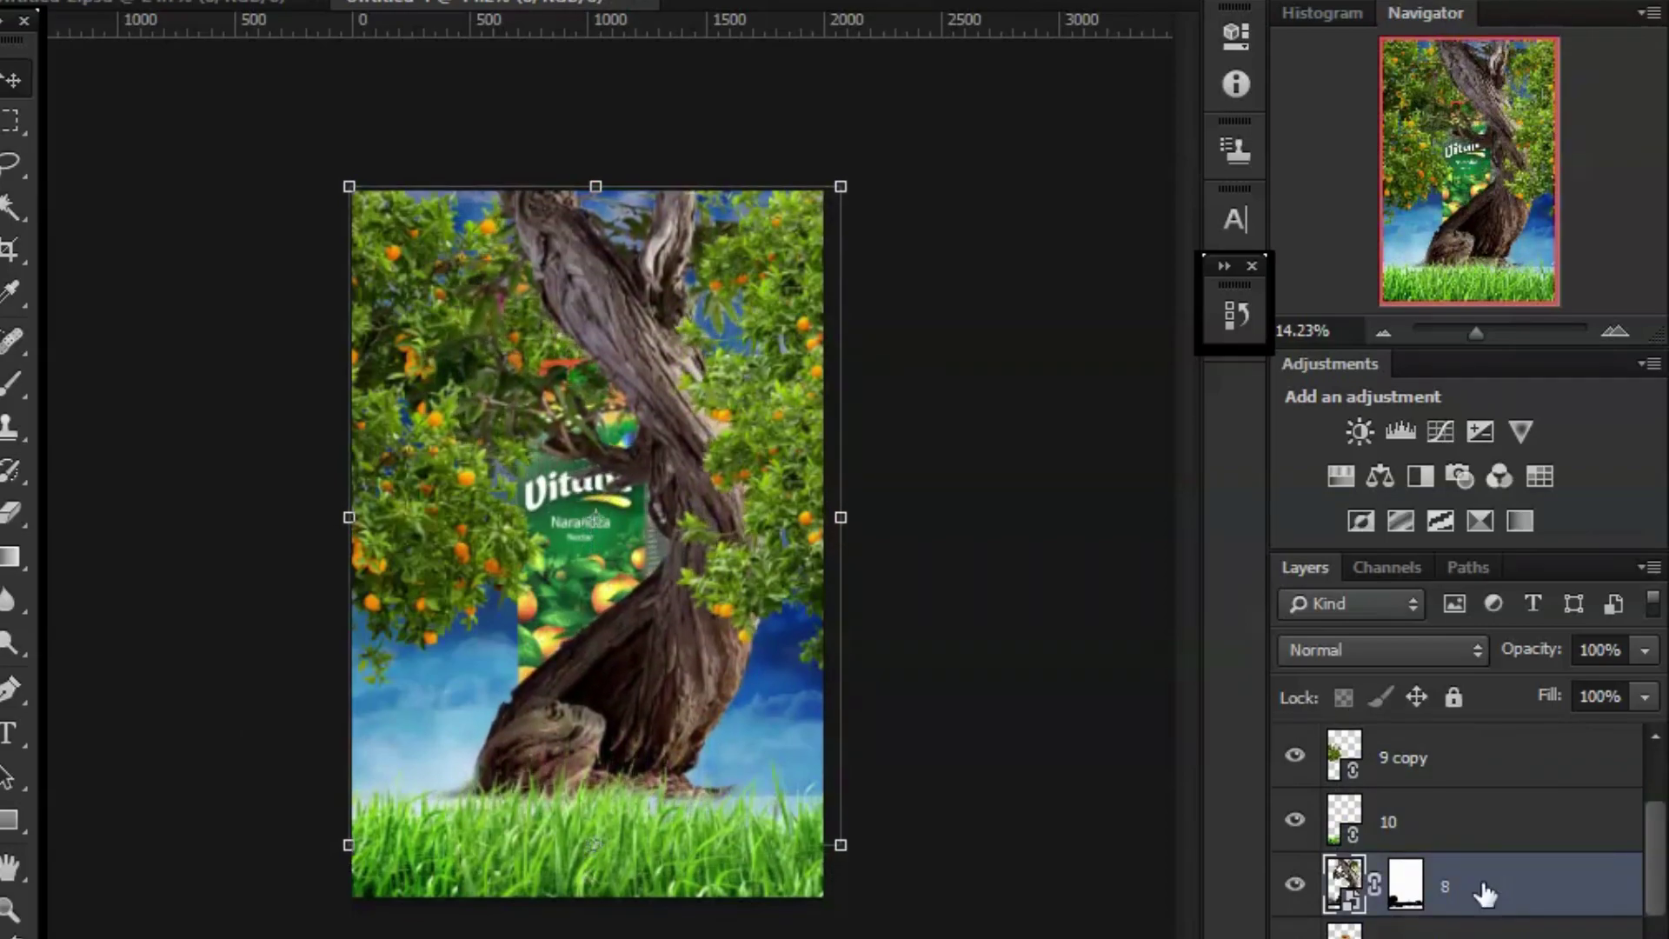
pyautogui.hotkey('shift', 'Right')
pyautogui.hotkey('shift', 'Right')
# Commit the trunk warp and move the product layer above layer 8.
pyautogui.moveTo(1478, 334)
pyautogui.mouseDown()
pyautogui.moveTo(1494, 341)
pyautogui.moveTo(1476, 337)
pyautogui.mouseUp()
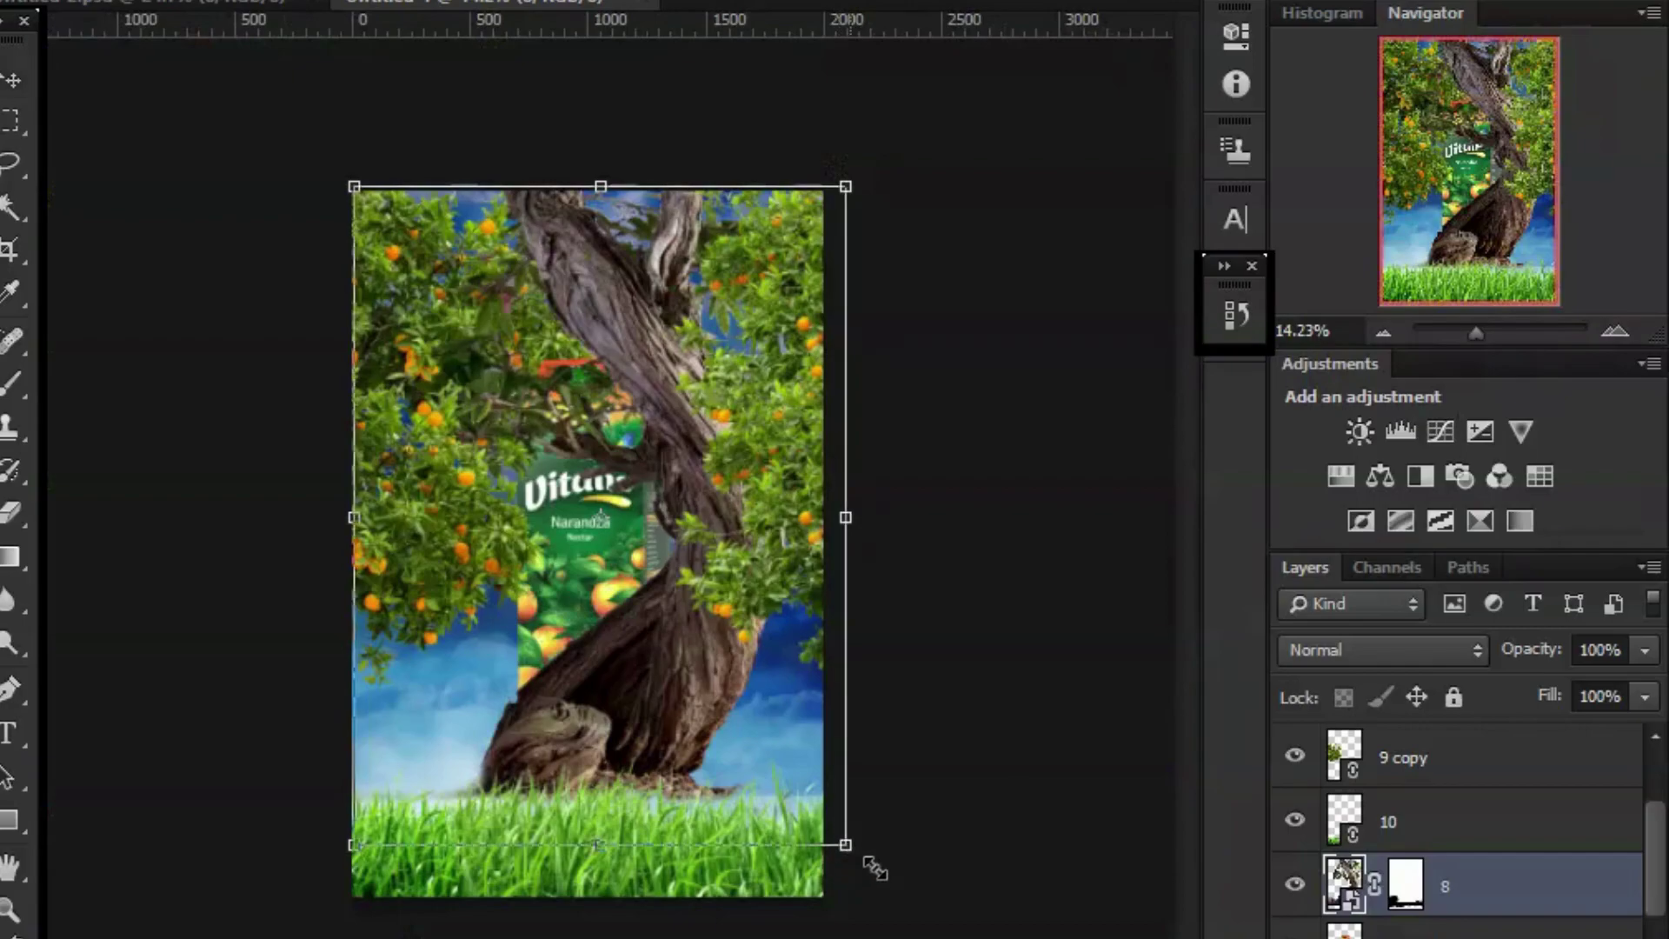
pyautogui.press('Return')
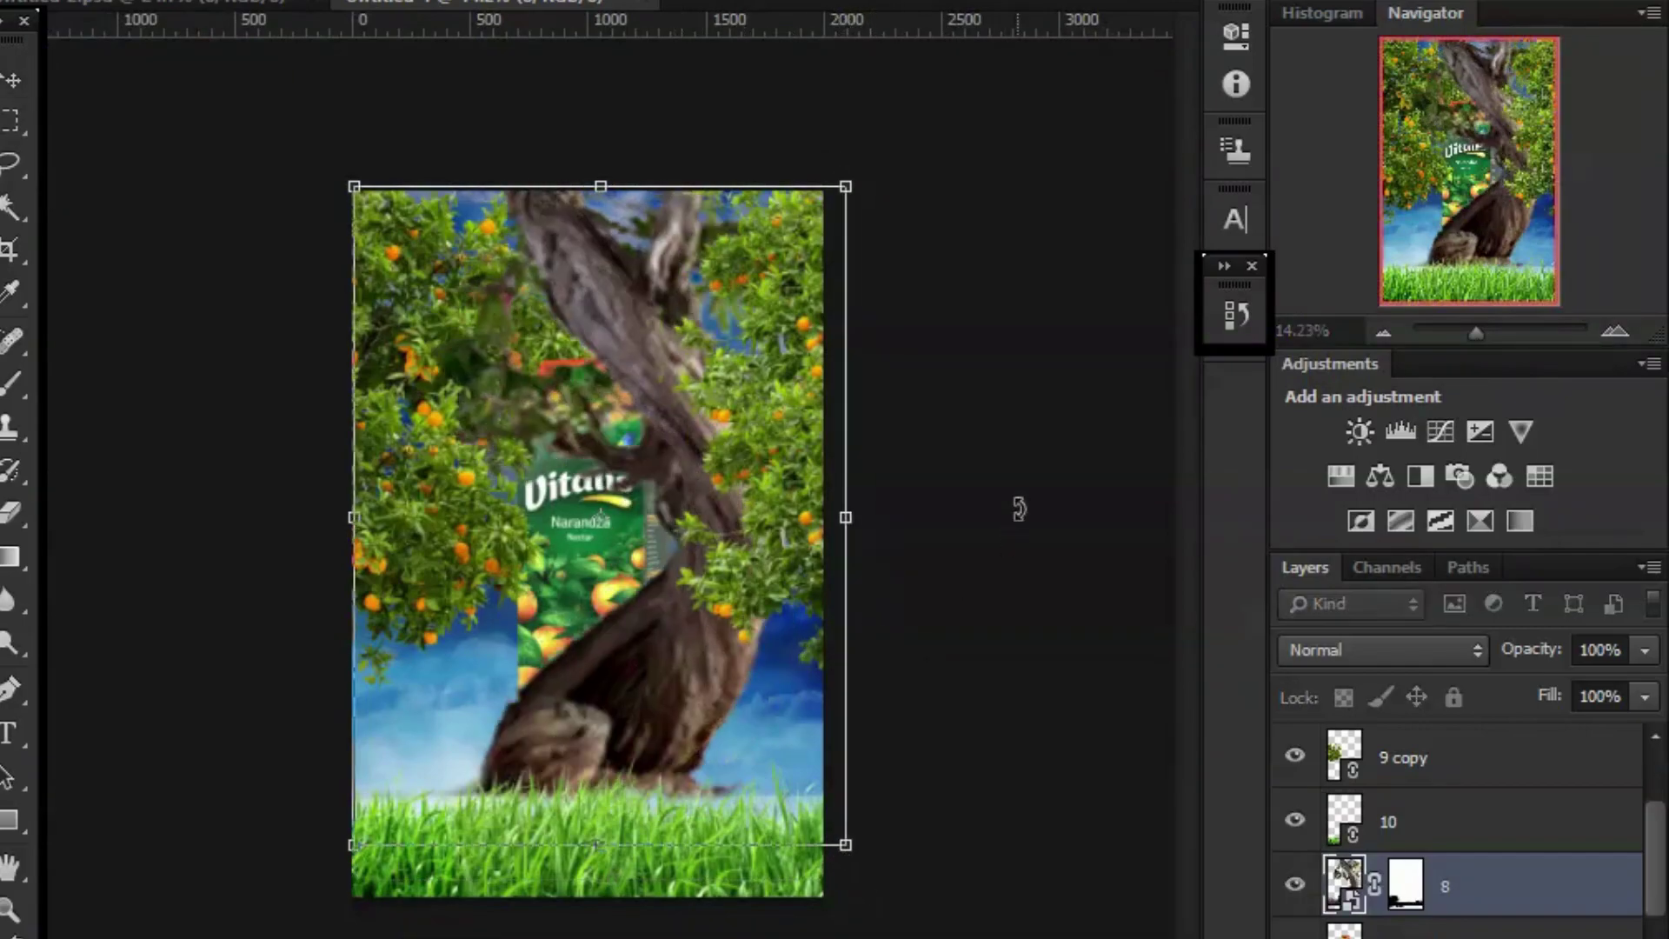
pyautogui.click(19, 79)
pyautogui.click(656, 362)
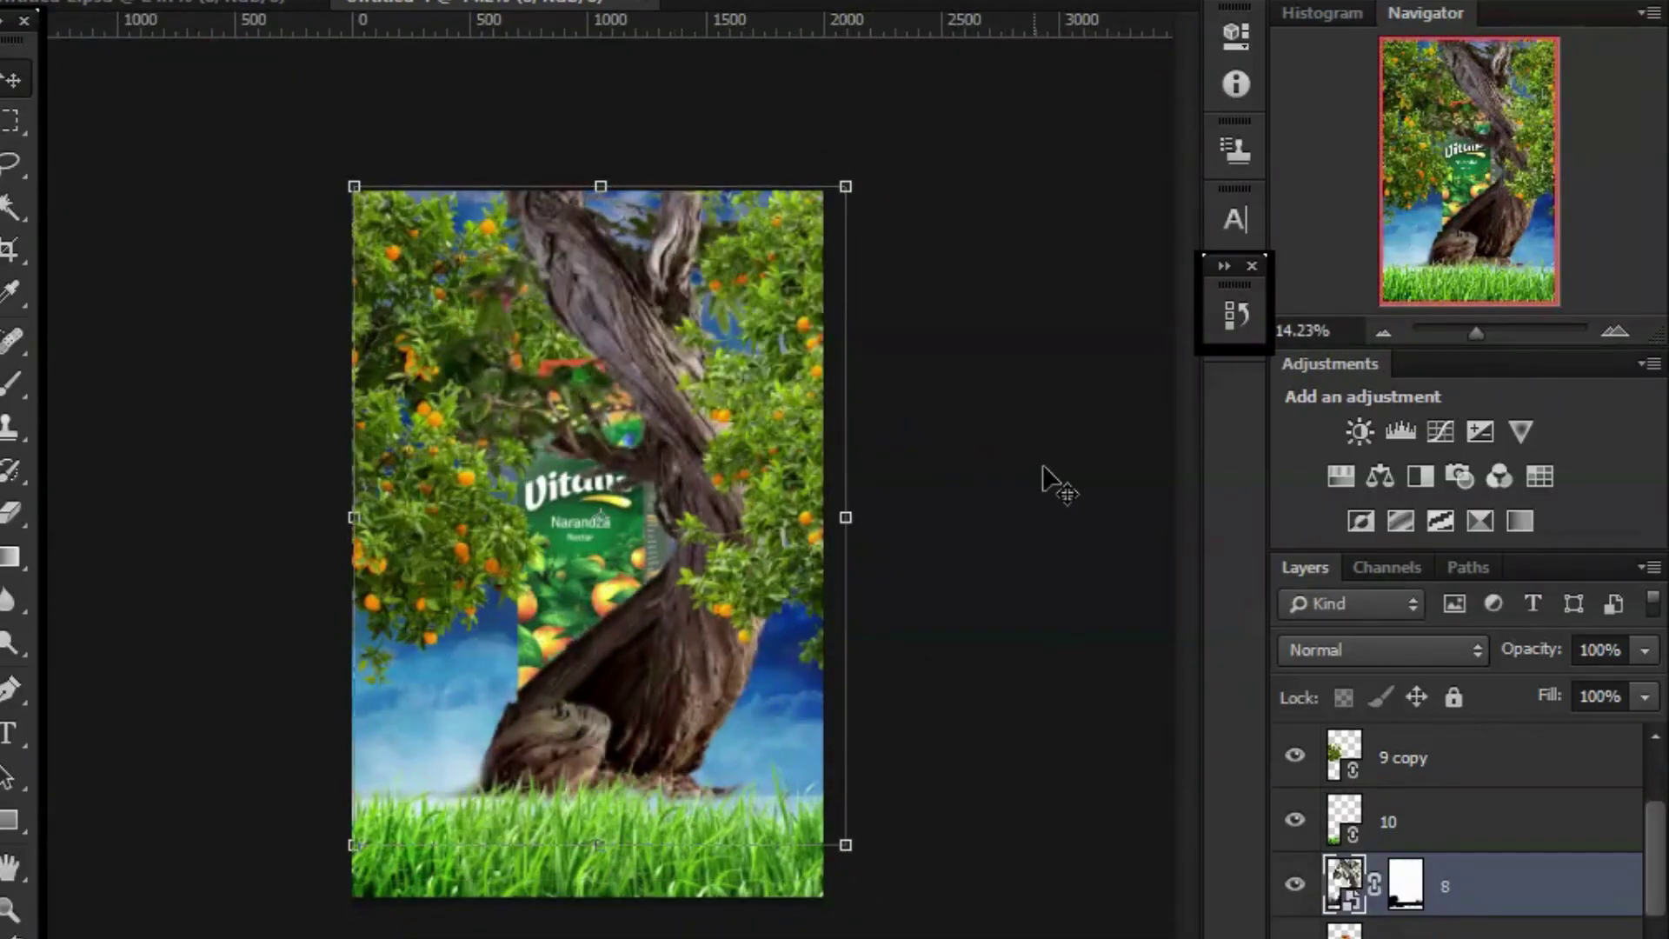
pyautogui.moveTo(1476, 327); pyautogui.dragTo(1483, 330)
pyautogui.moveTo(1426, 859); pyautogui.dragTo(1432, 870)
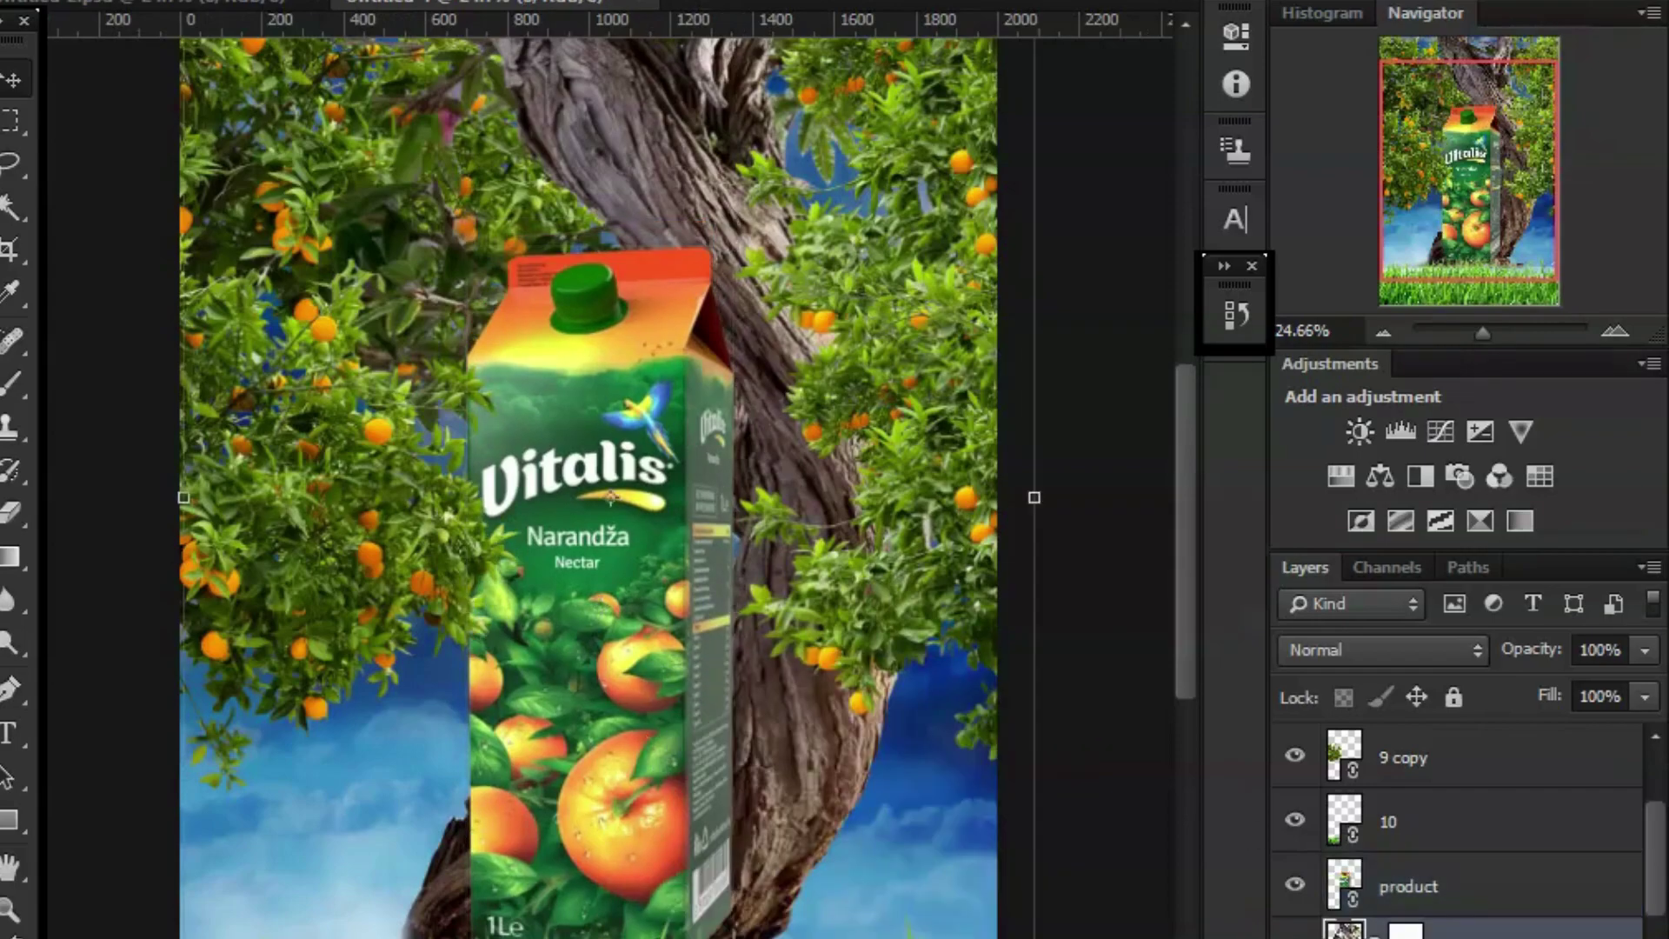
# Lower the product layer's opacity, add a layer mask, and zoom in on the carton top.
pyautogui.click(1425, 886)
pyautogui.moveTo(1596, 680); pyautogui.dragTo(1570, 683)
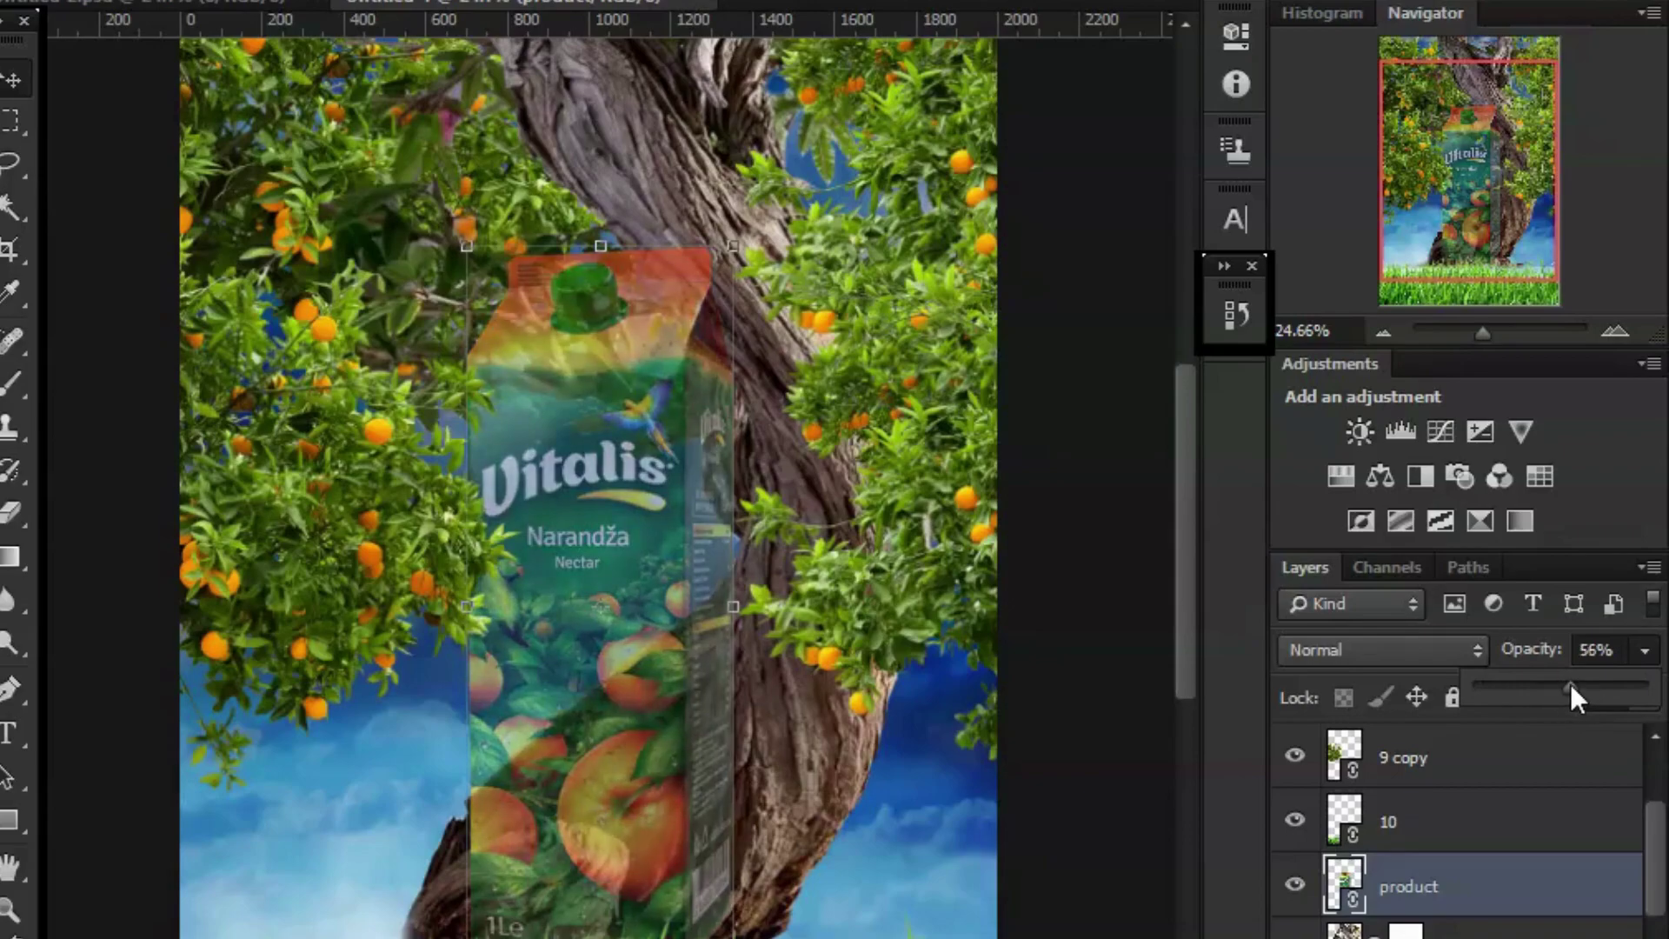
pyautogui.click(1391, 935)
pyautogui.moveTo(1482, 334); pyautogui.dragTo(1485, 337)
pyautogui.moveTo(1475, 148); pyautogui.dragTo(1473, 122)
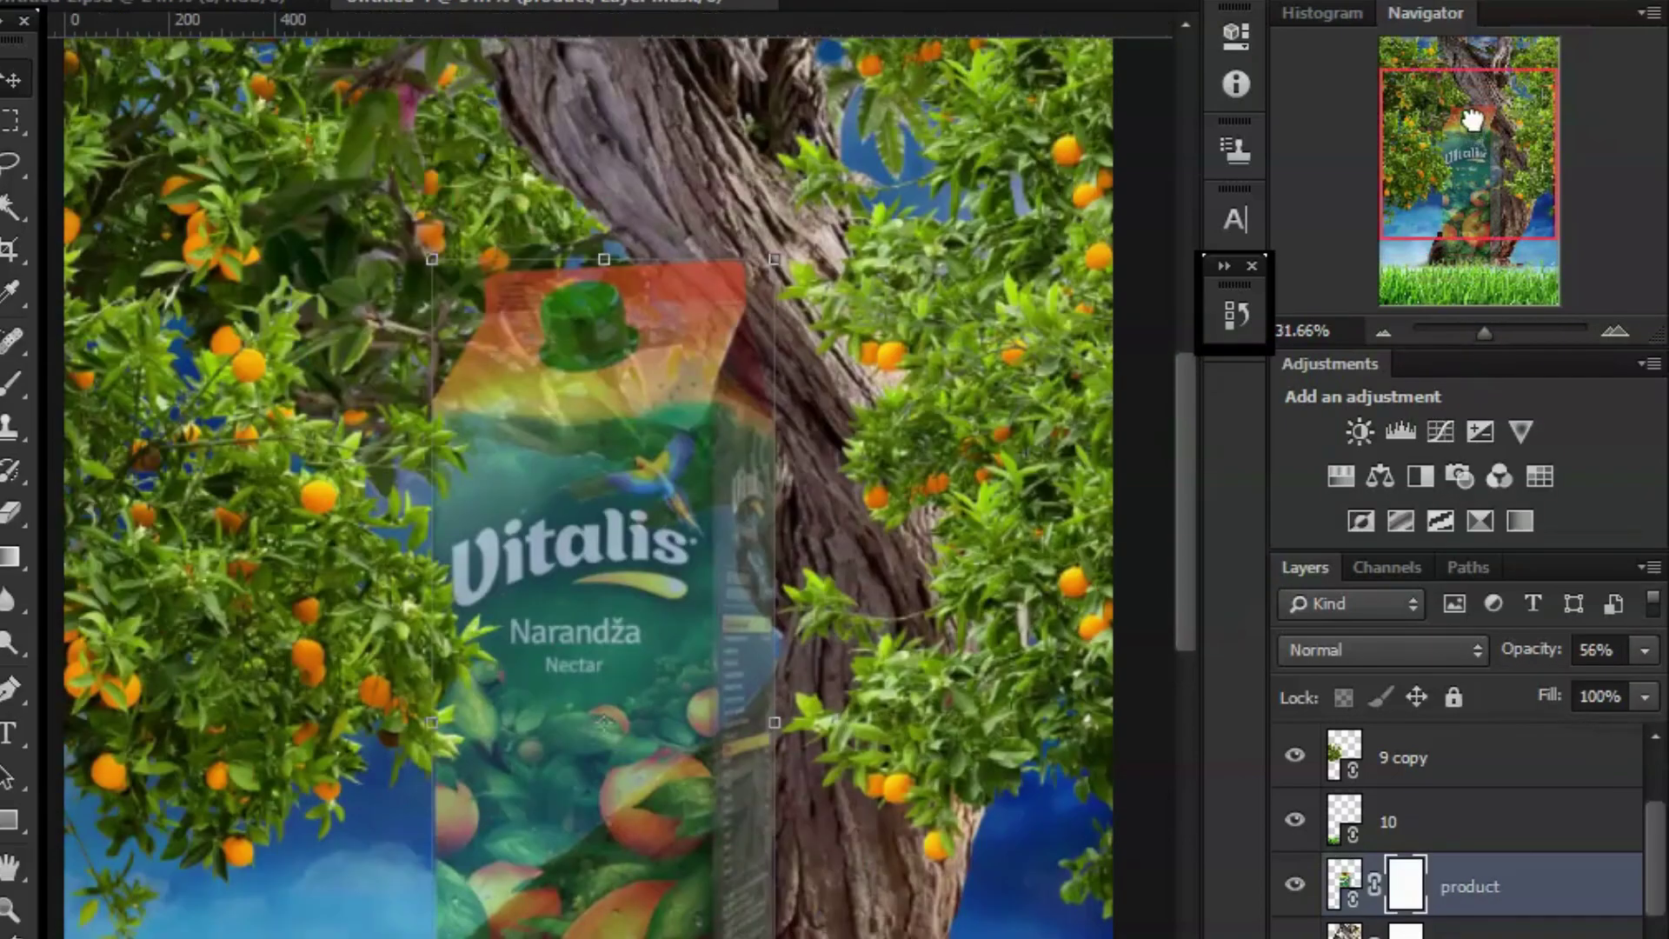
pyautogui.moveTo(1490, 333); pyautogui.dragTo(1499, 333)
pyautogui.moveTo(1481, 152); pyautogui.dragTo(1490, 127)
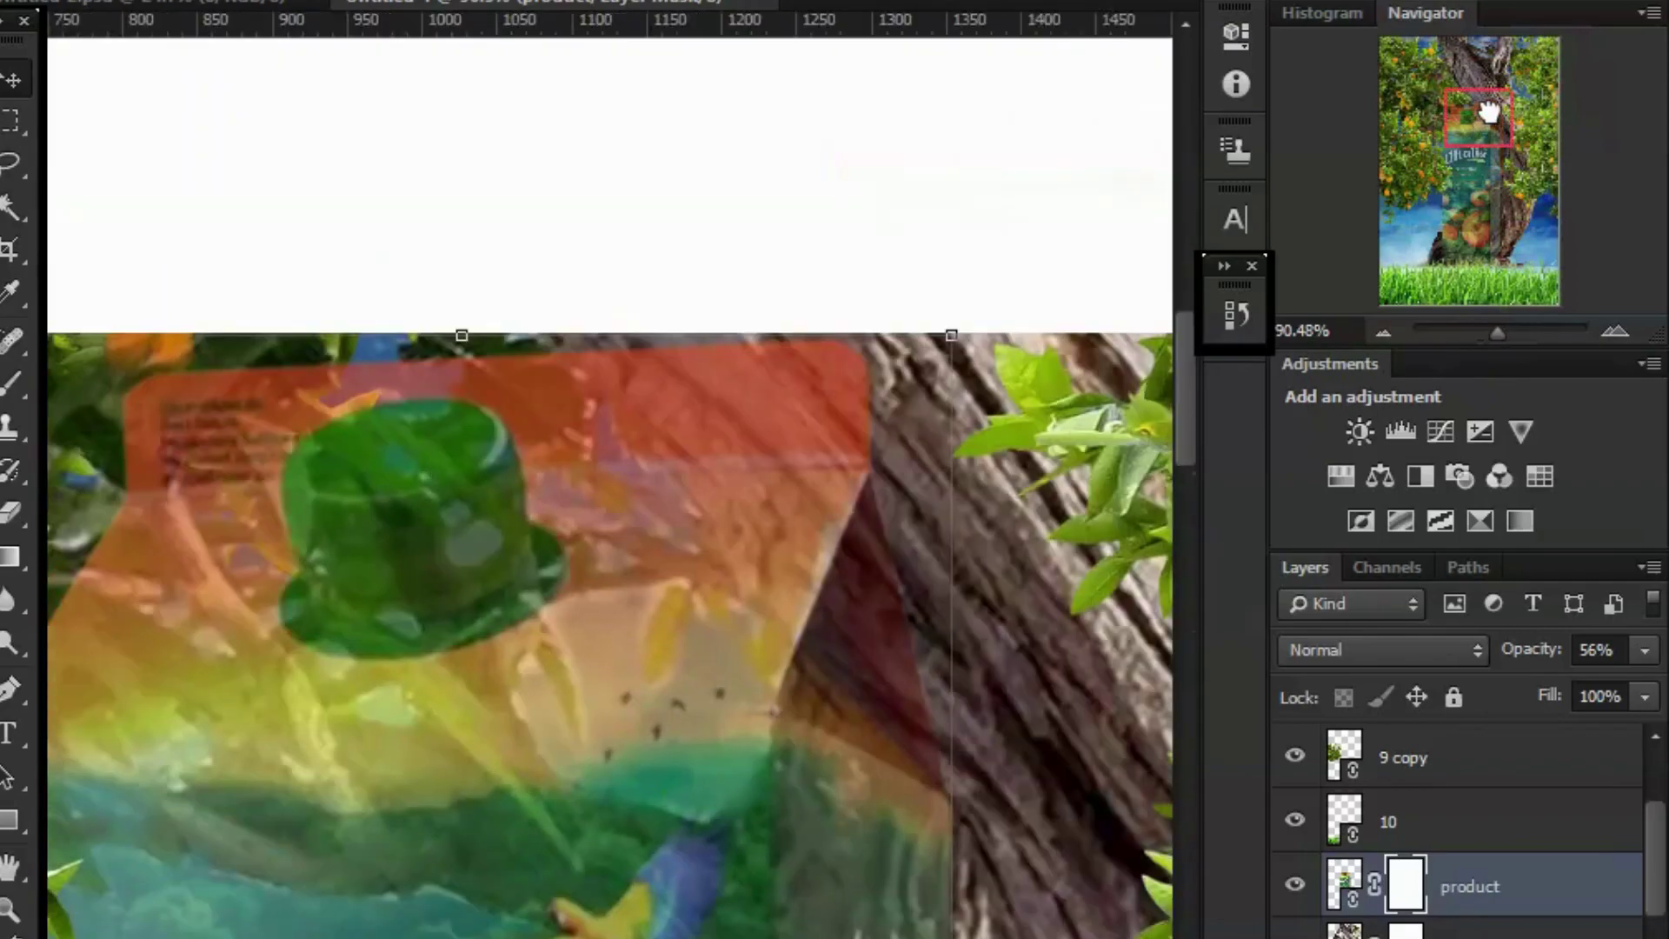
# Paint the mask black to hide the carton's top-right corner behind the trunk.
pyautogui.click(12, 383)
pyautogui.moveTo(858, 381); pyautogui.dragTo(812, 301)
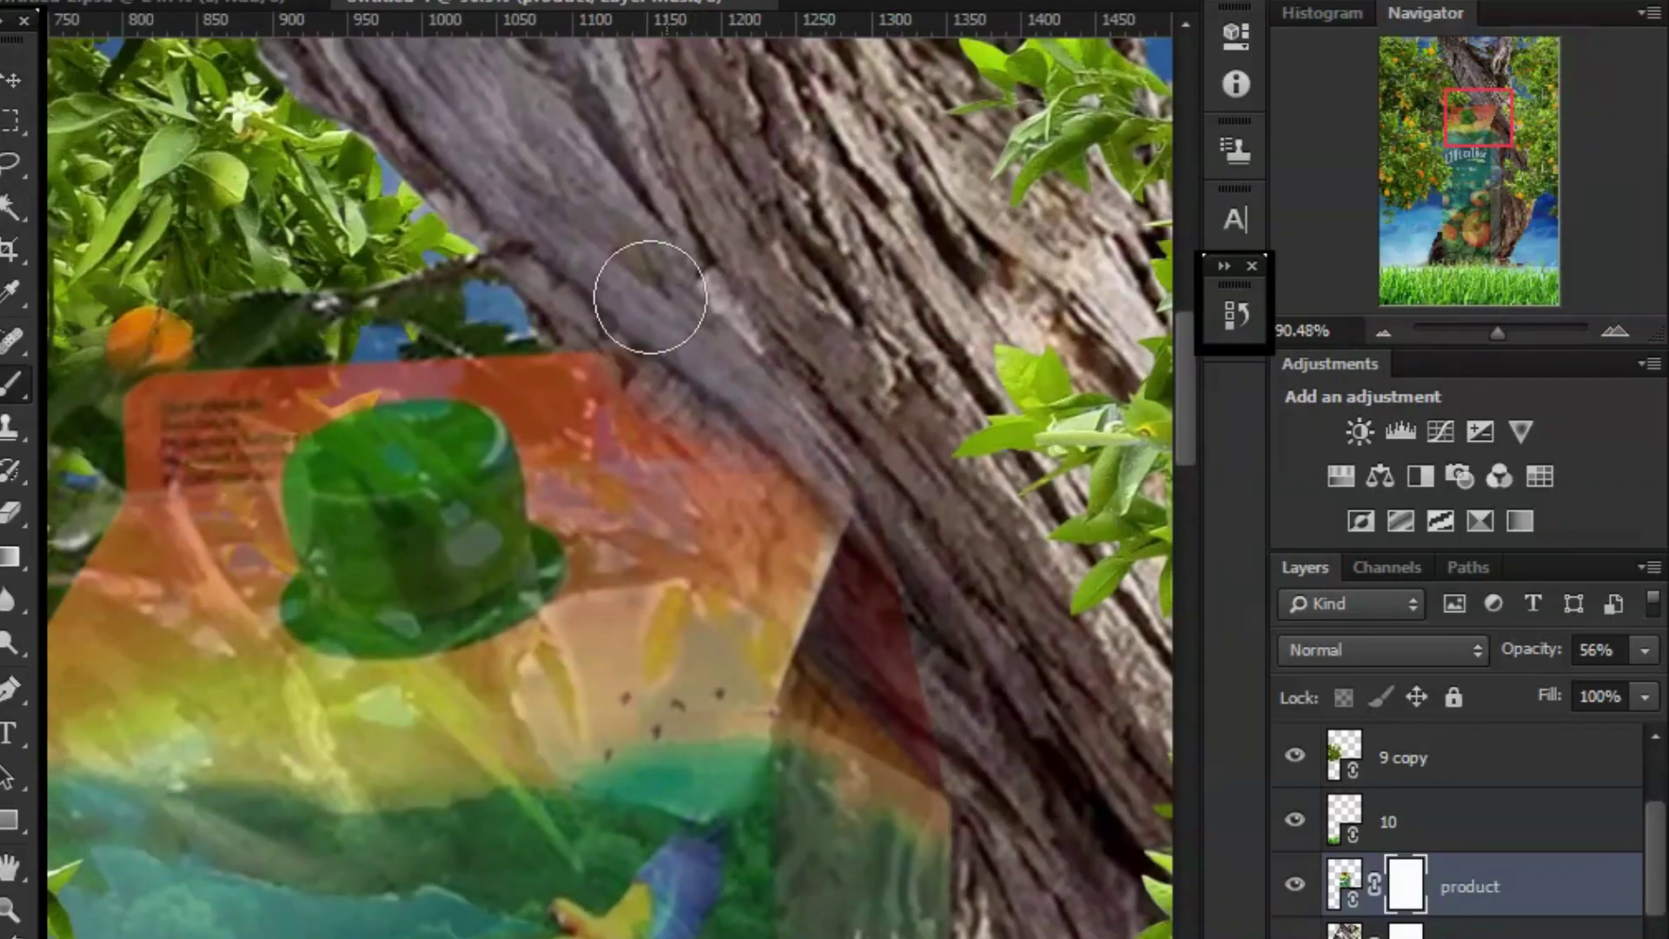
pyautogui.moveTo(645, 291)
pyautogui.mouseDown()
pyautogui.moveTo(836, 500)
pyautogui.moveTo(794, 417)
pyautogui.moveTo(957, 640)
pyautogui.moveTo(954, 608)
pyautogui.mouseUp()
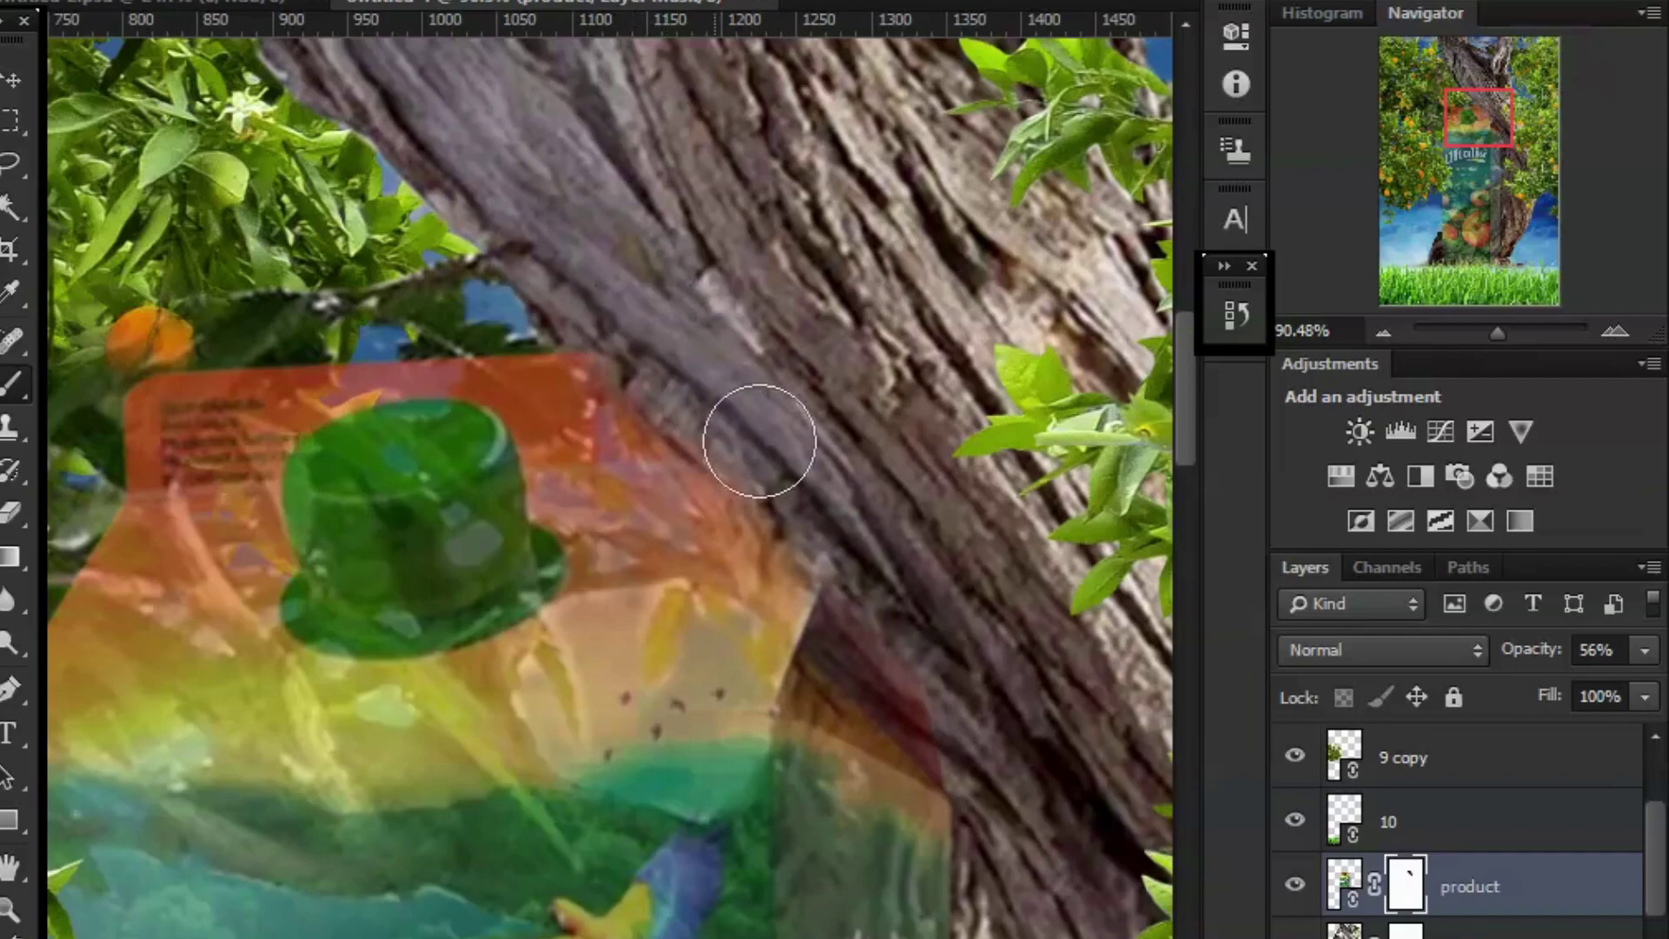
pyautogui.moveTo(759, 440)
pyautogui.mouseDown()
pyautogui.moveTo(824, 447)
pyautogui.moveTo(936, 681)
pyautogui.mouseUp()
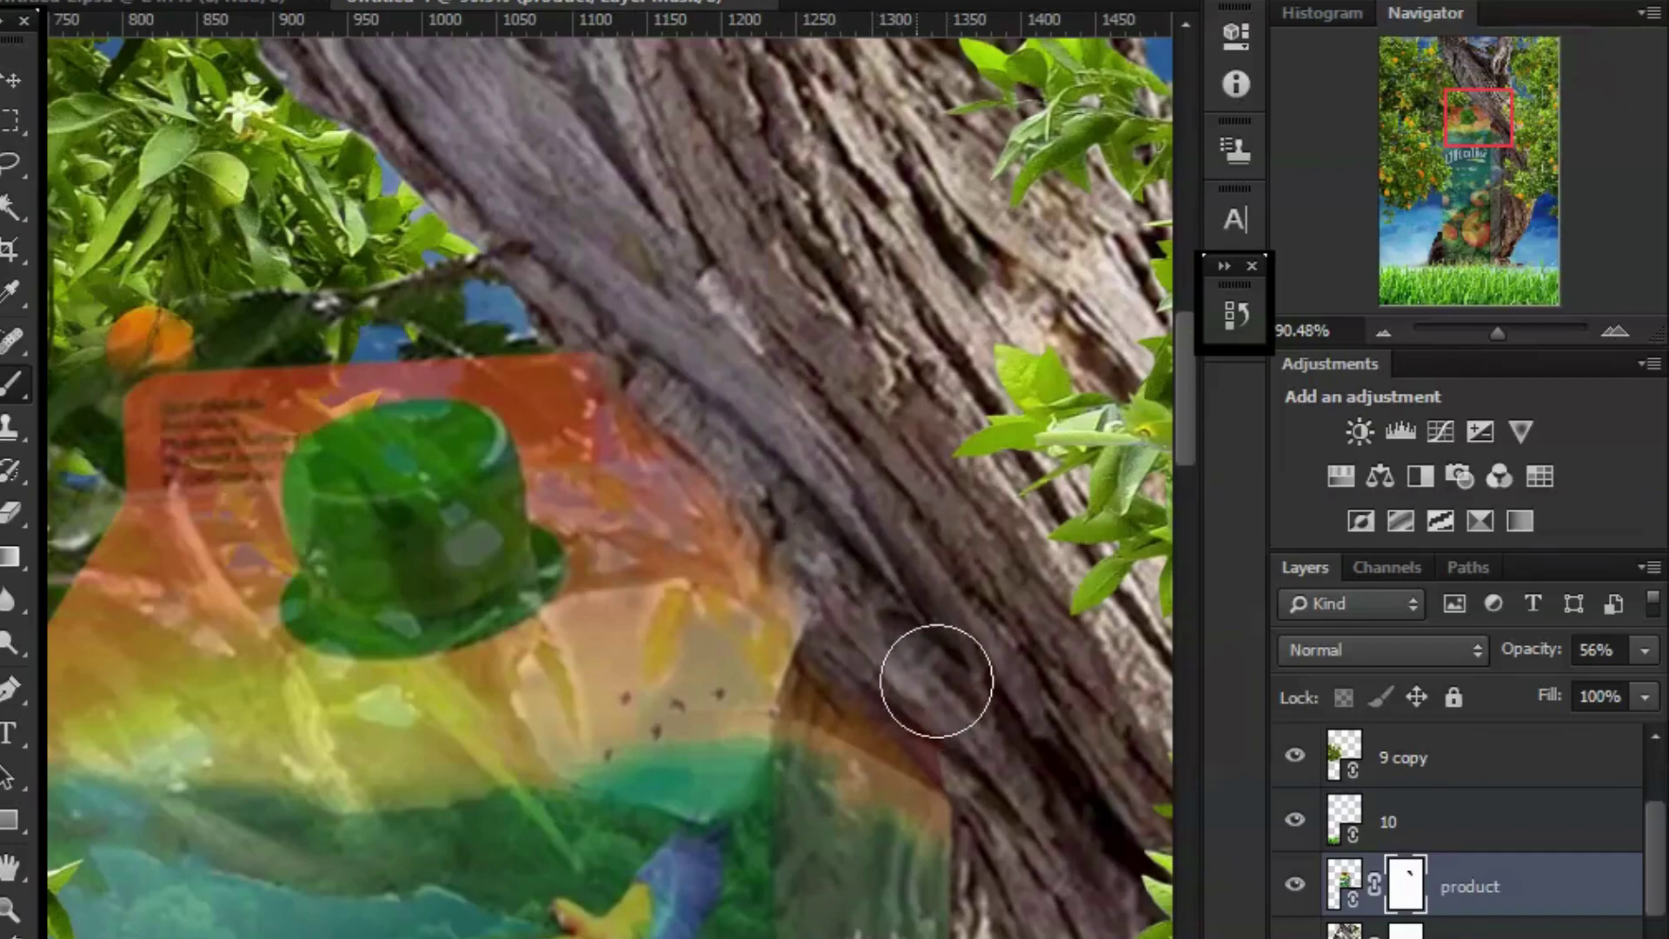
pyautogui.moveTo(820, 548)
pyautogui.mouseDown()
pyautogui.moveTo(779, 514)
pyautogui.moveTo(663, 261)
pyautogui.moveTo(630, 396)
pyautogui.mouseUp()
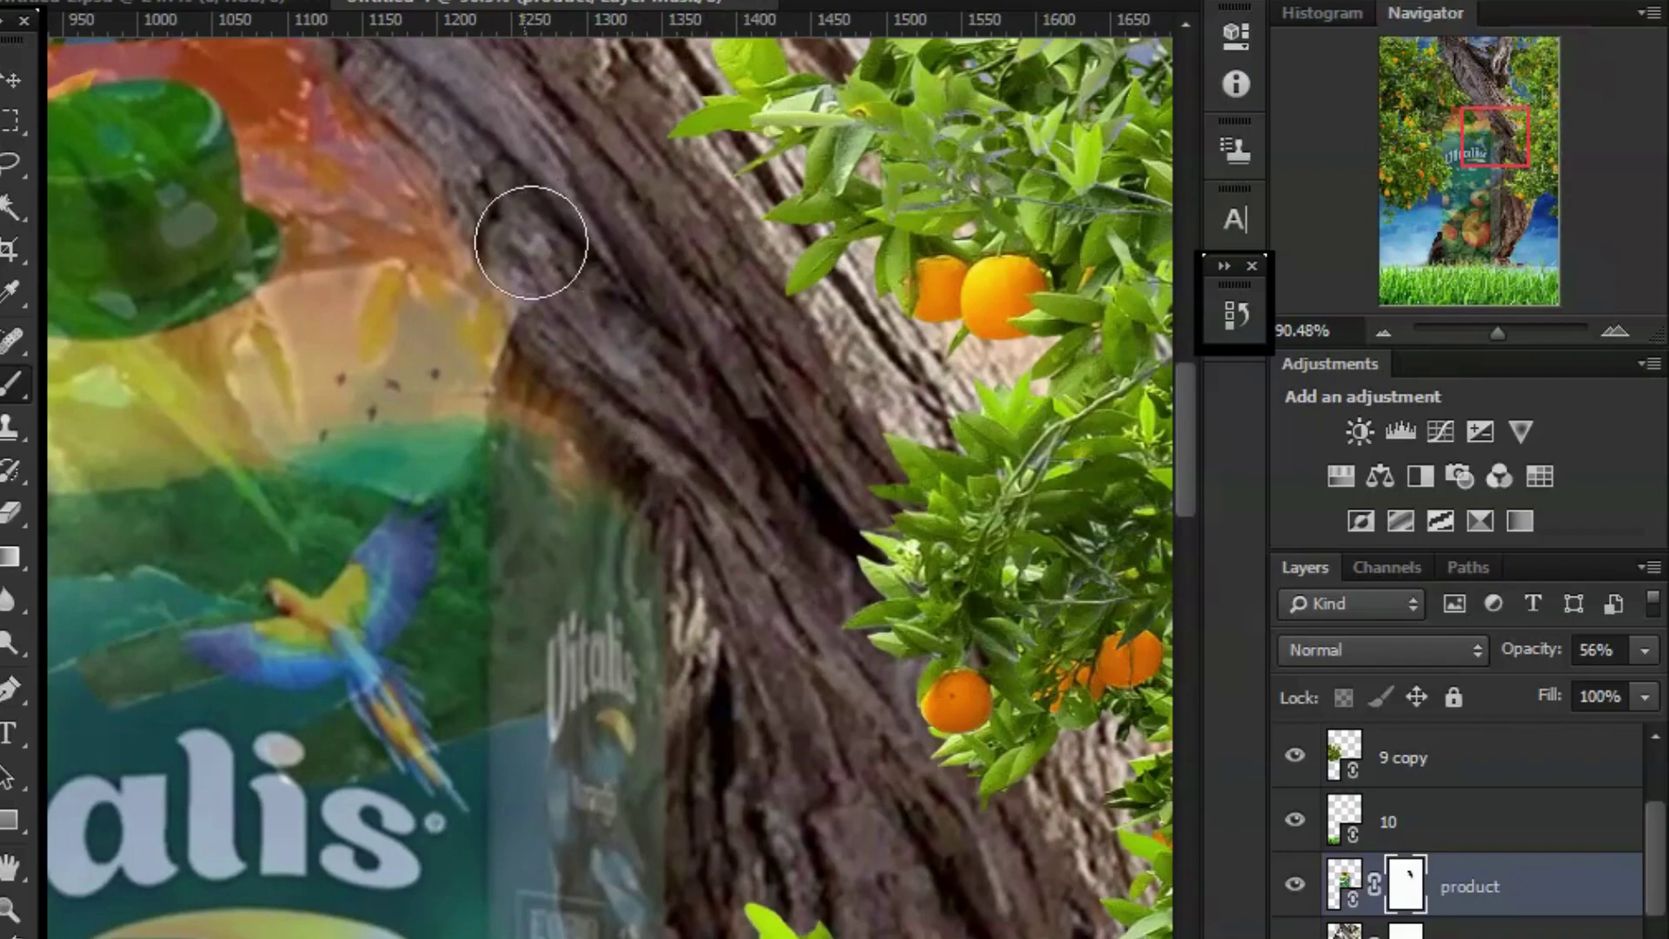
pyautogui.moveTo(533, 231); pyautogui.dragTo(560, 262)
pyautogui.moveTo(1497, 333)
pyautogui.mouseDown()
pyautogui.moveTo(1473, 334)
pyautogui.moveTo(1501, 333)
pyautogui.mouseUp()
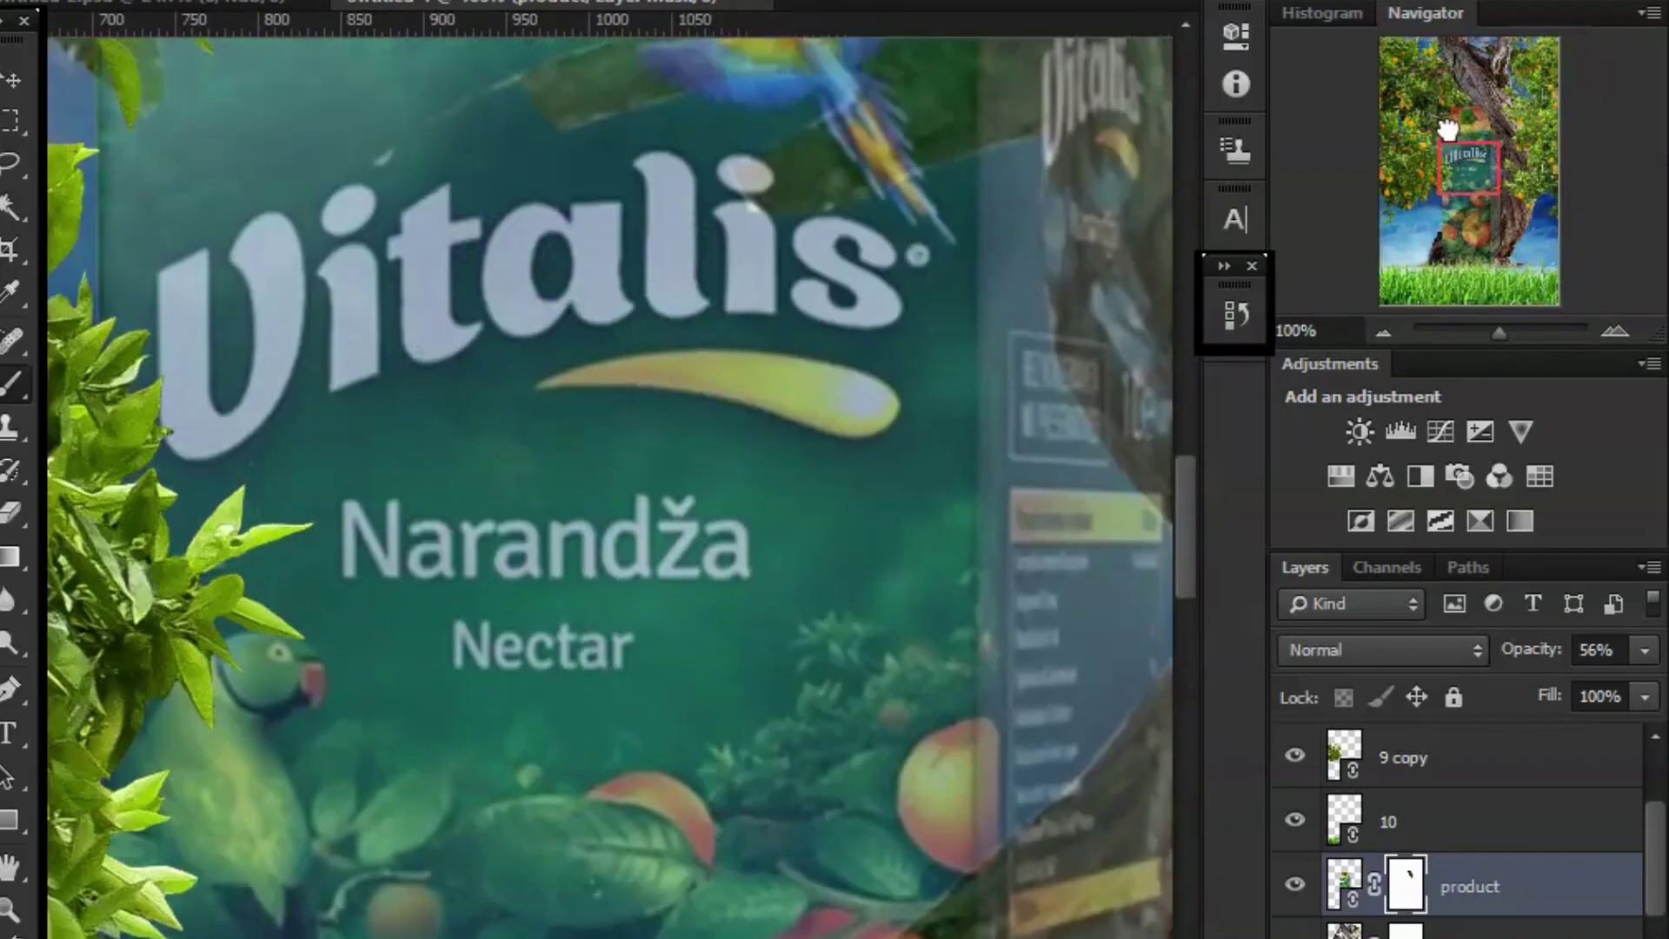
pyautogui.moveTo(1447, 129); pyautogui.dragTo(1445, 100)
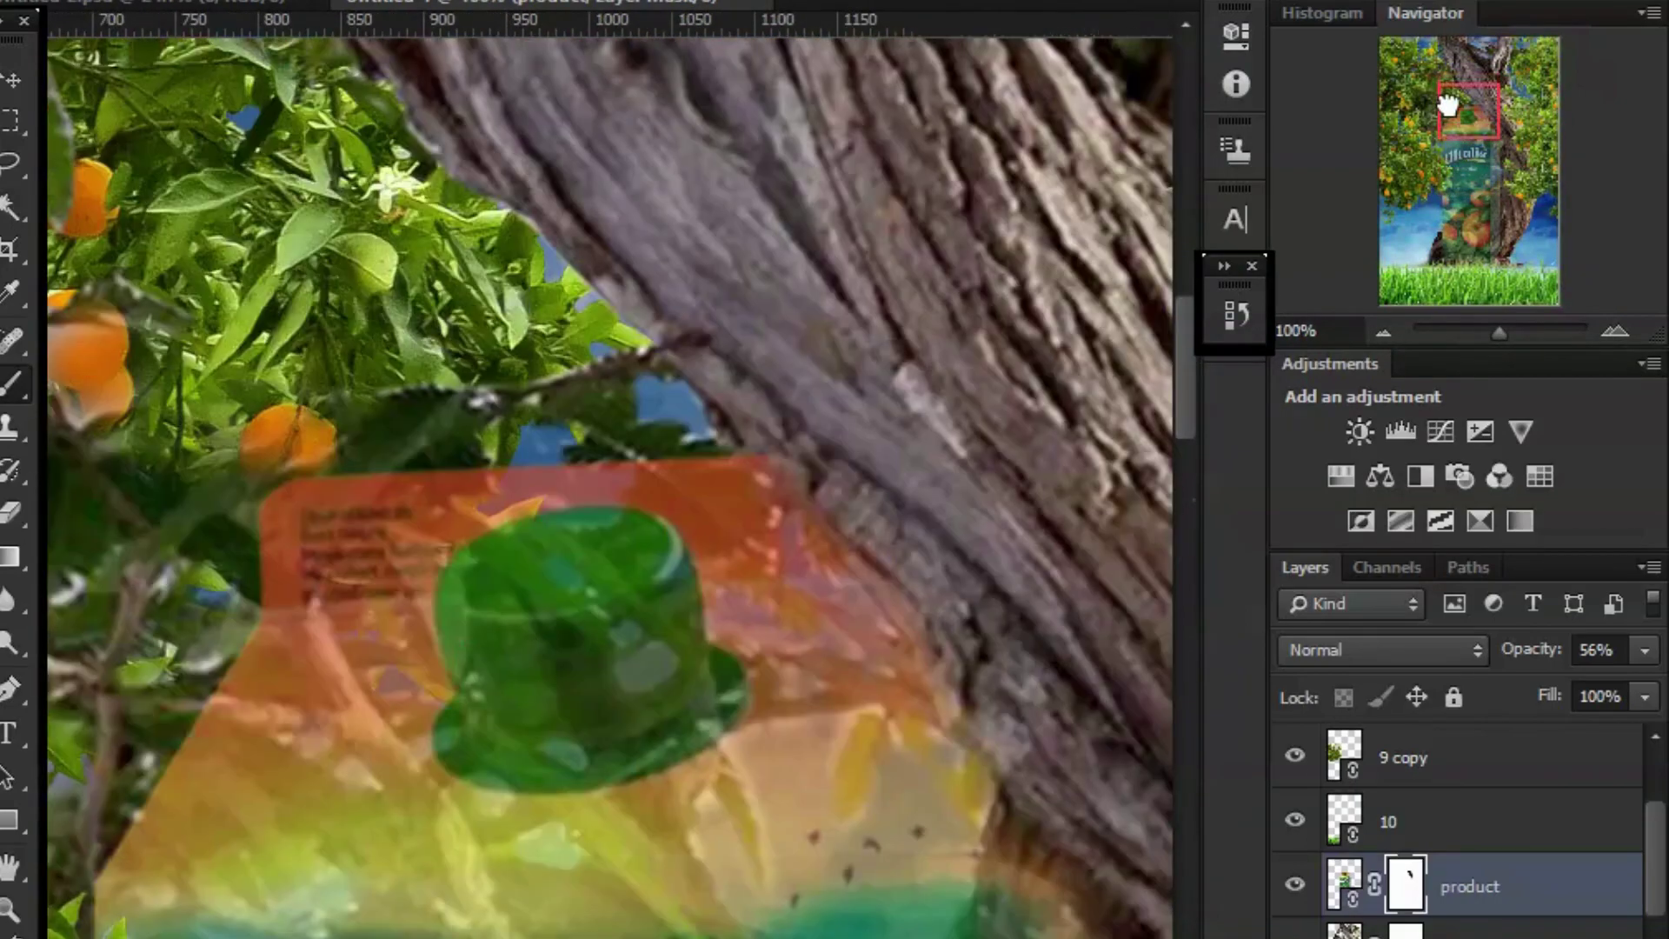
pyautogui.moveTo(828, 445); pyautogui.dragTo(965, 566)
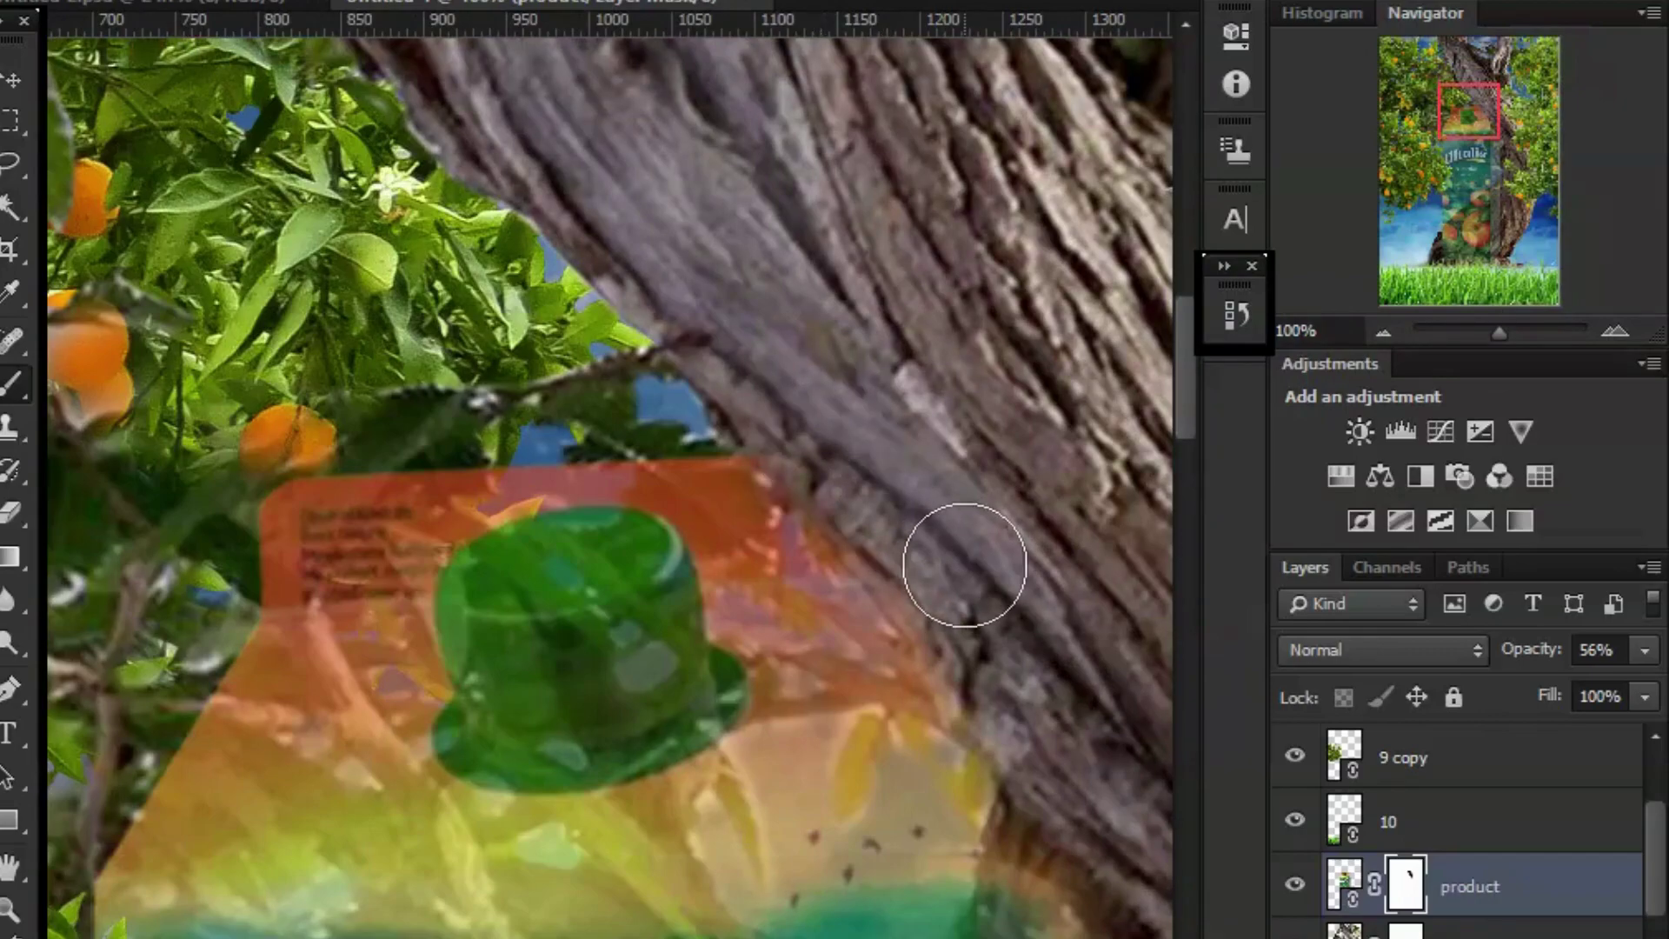
# Set the carton layer opacity to 53% and restore part of the carton beside the bark.
pyautogui.moveTo(1499, 333); pyautogui.dragTo(1488, 332)
pyautogui.click(1644, 649)
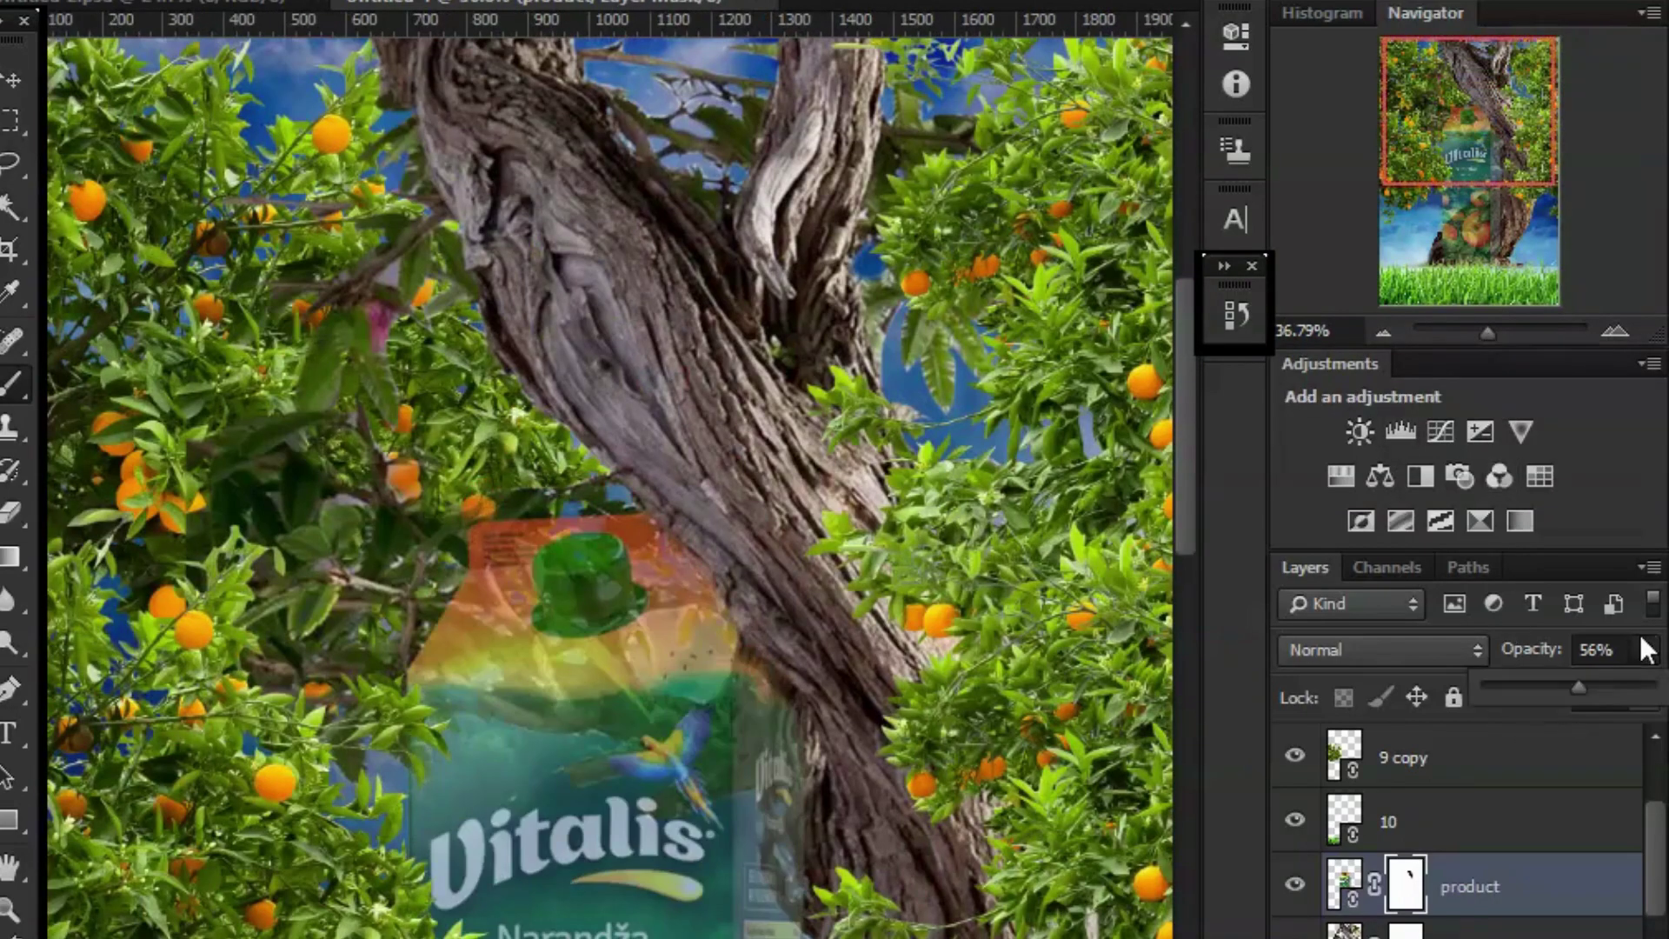
pyautogui.click(1500, 333)
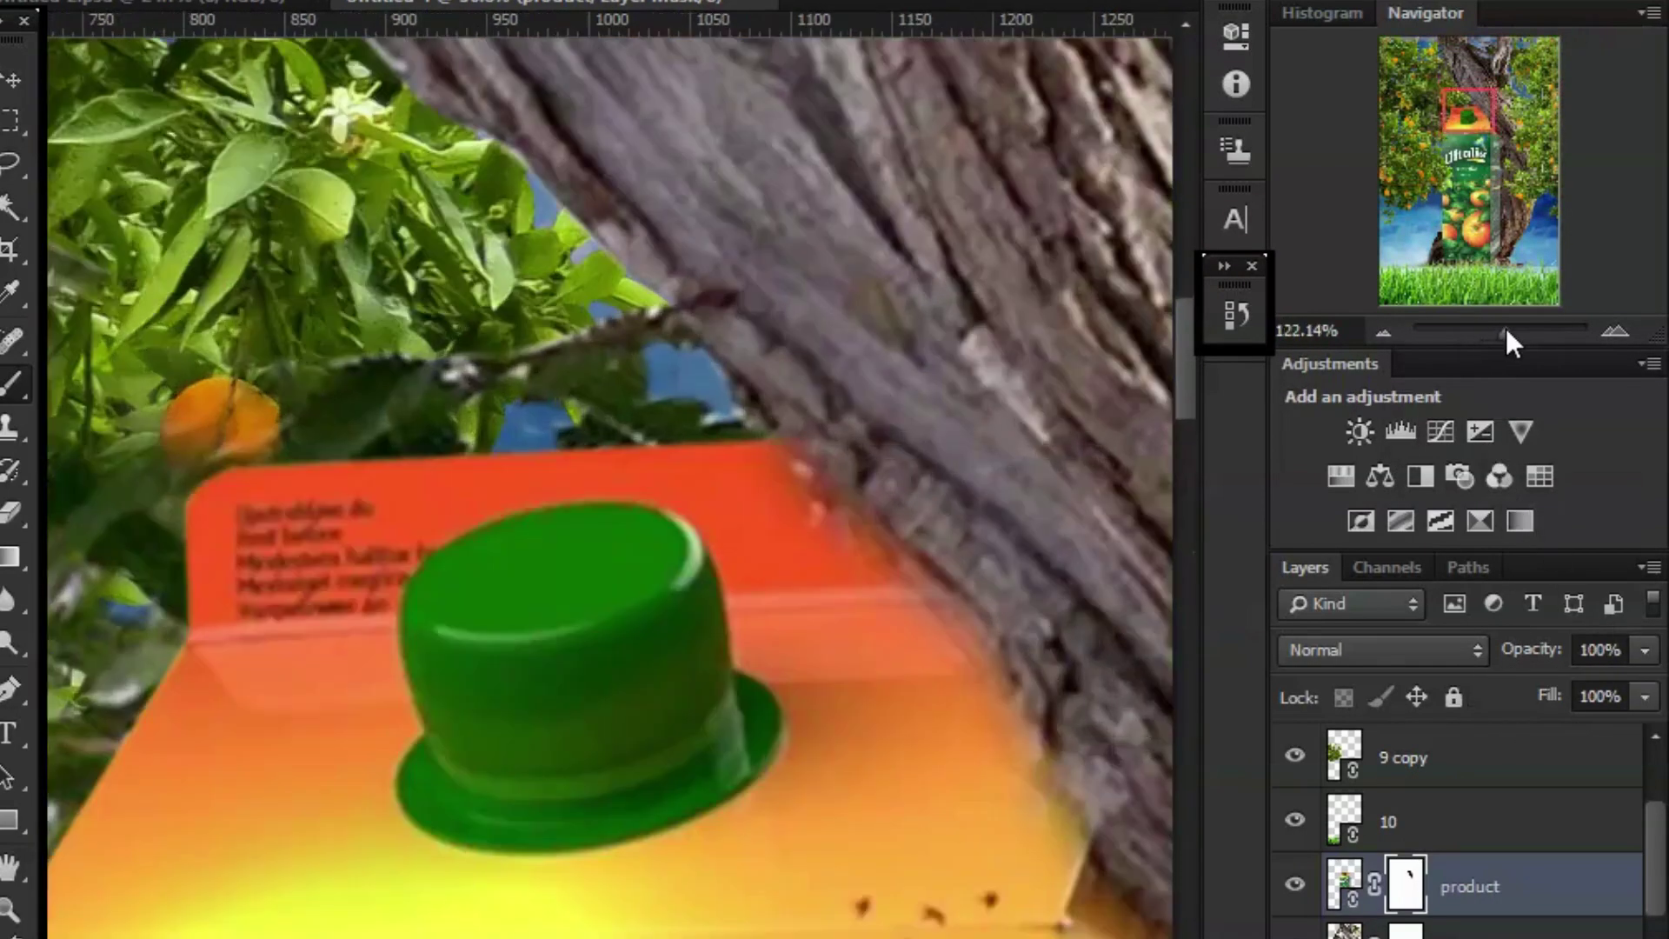
pyautogui.moveTo(1472, 113); pyautogui.dragTo(1474, 115)
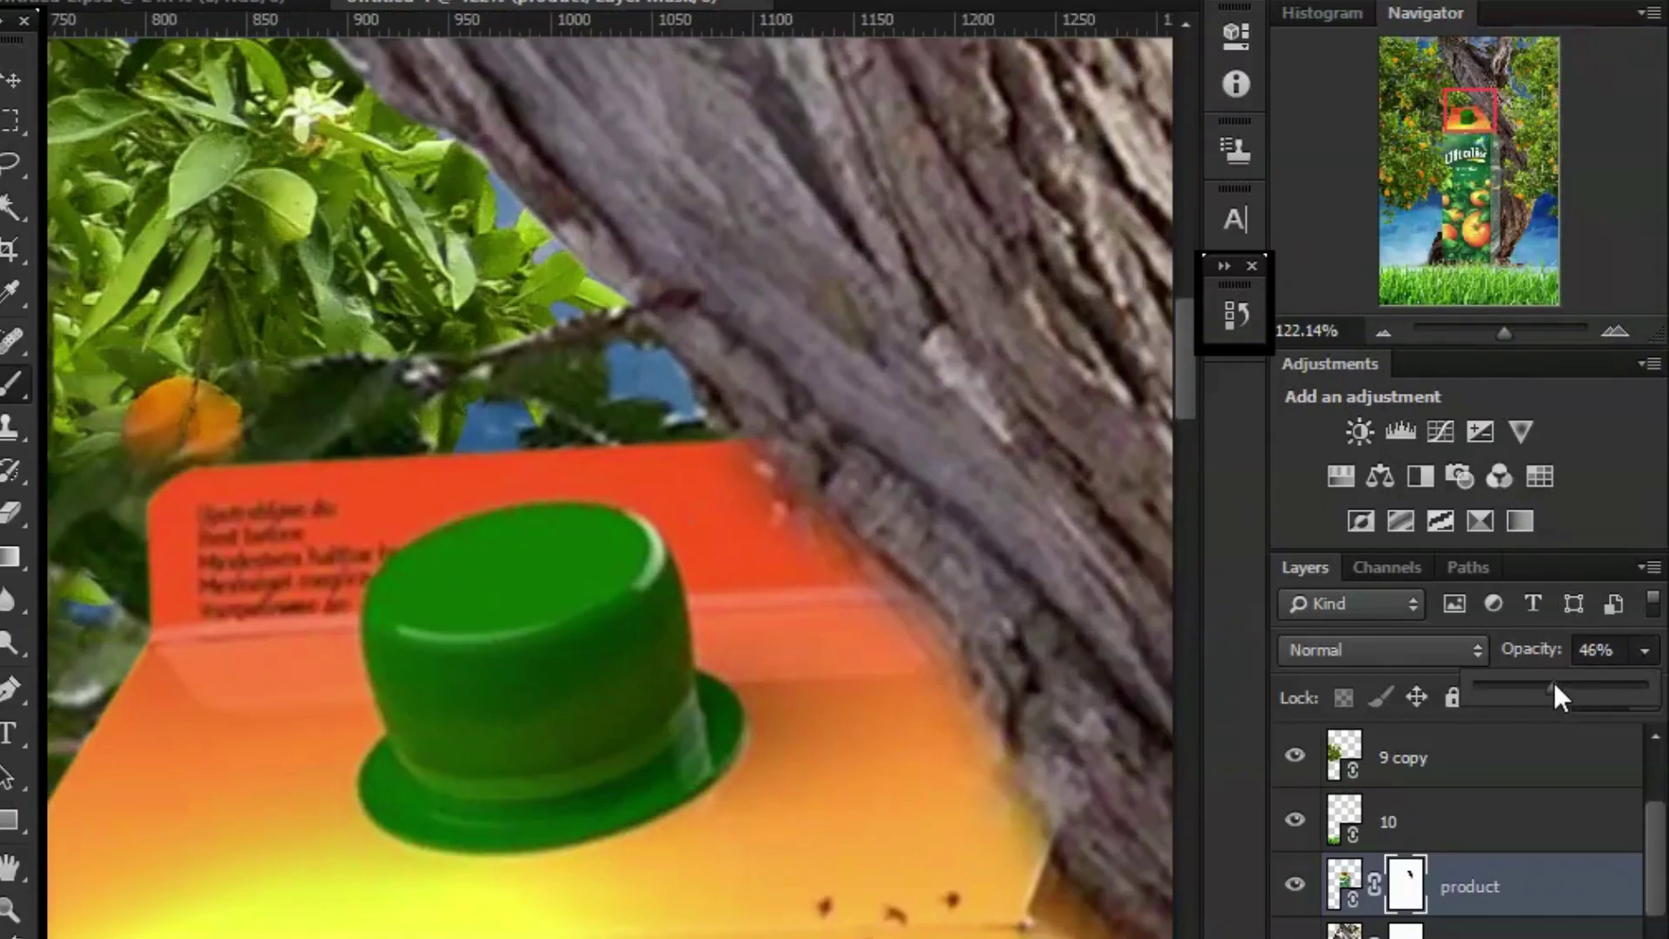
pyautogui.moveTo(1554, 687); pyautogui.dragTo(1567, 687)
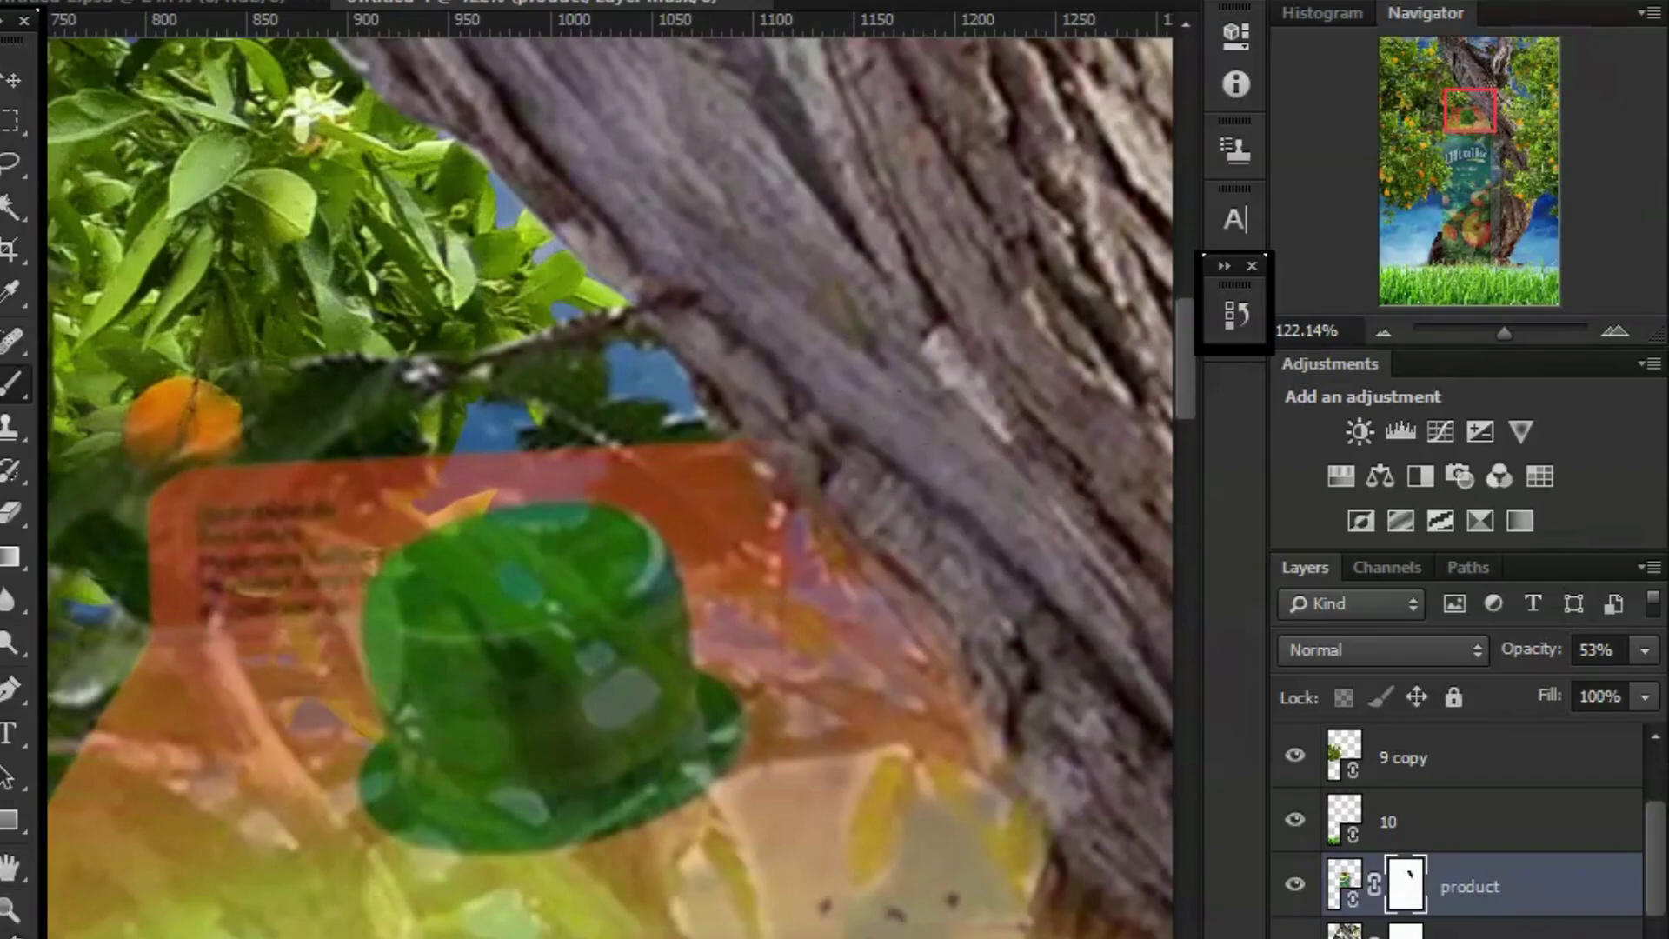
pyautogui.moveTo(878, 565)
pyautogui.mouseDown()
pyautogui.moveTo(768, 517)
pyautogui.moveTo(980, 786)
pyautogui.moveTo(817, 702)
pyautogui.mouseUp()
# Set the brush to 100% hardness and 45 px size.
pyautogui.rightClick(154, 213)
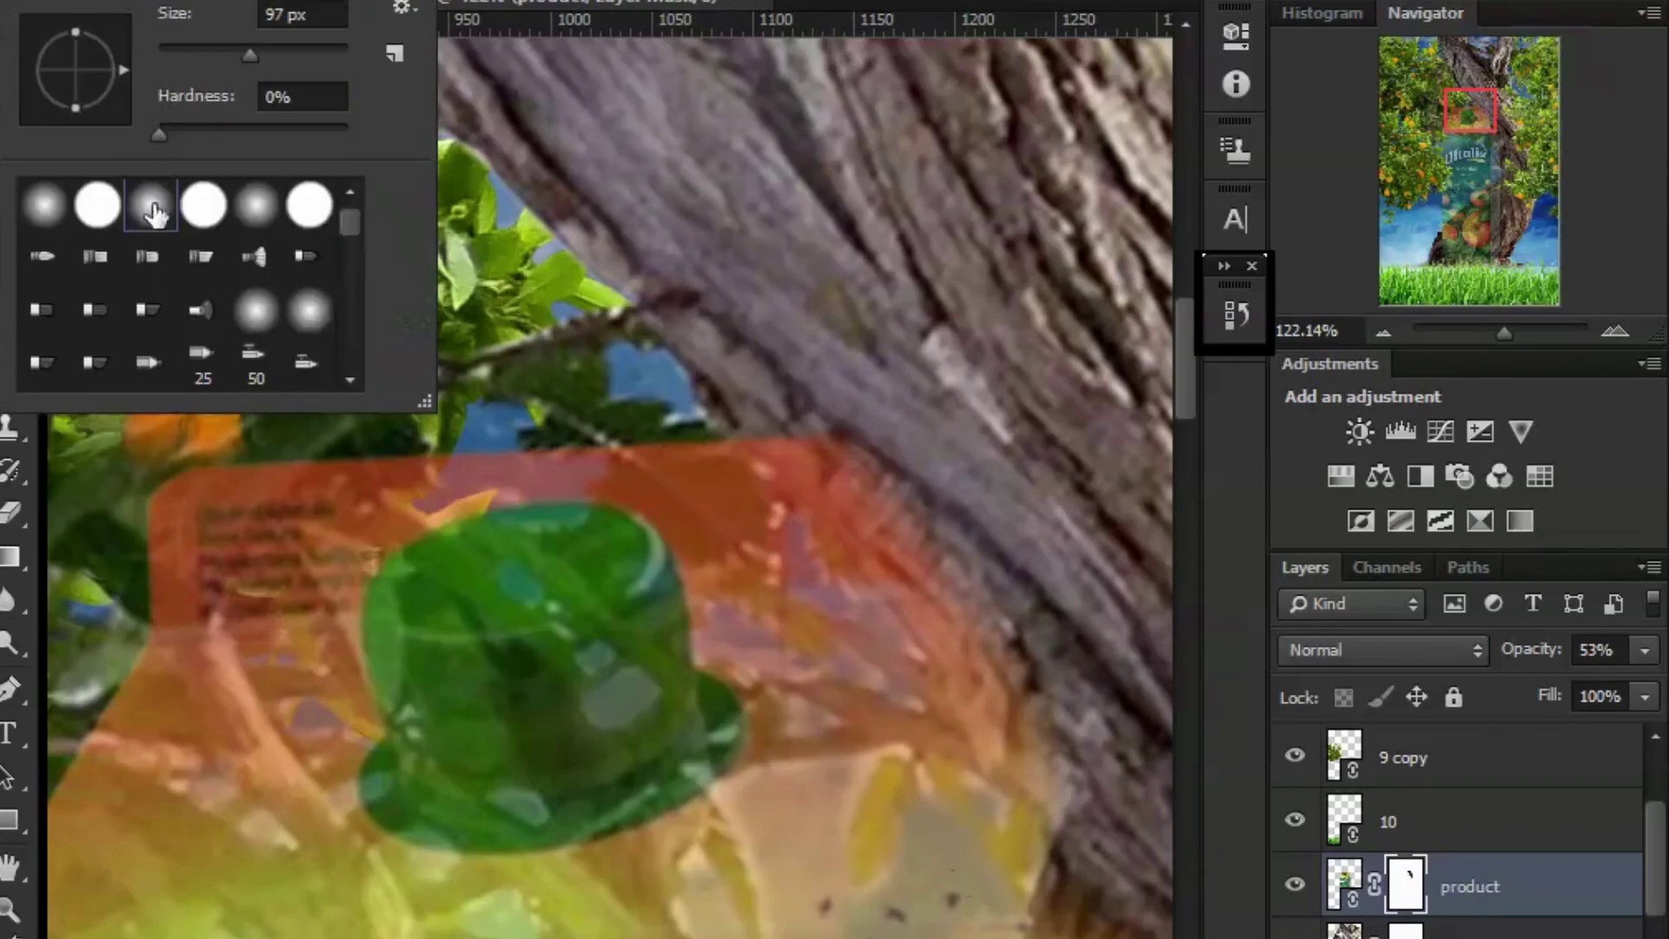
pyautogui.press('Return')
pyautogui.moveTo(895, 374)
pyautogui.mouseDown()
pyautogui.moveTo(927, 441)
pyautogui.moveTo(869, 328)
pyautogui.mouseUp()
pyautogui.rightClick(52, 43)
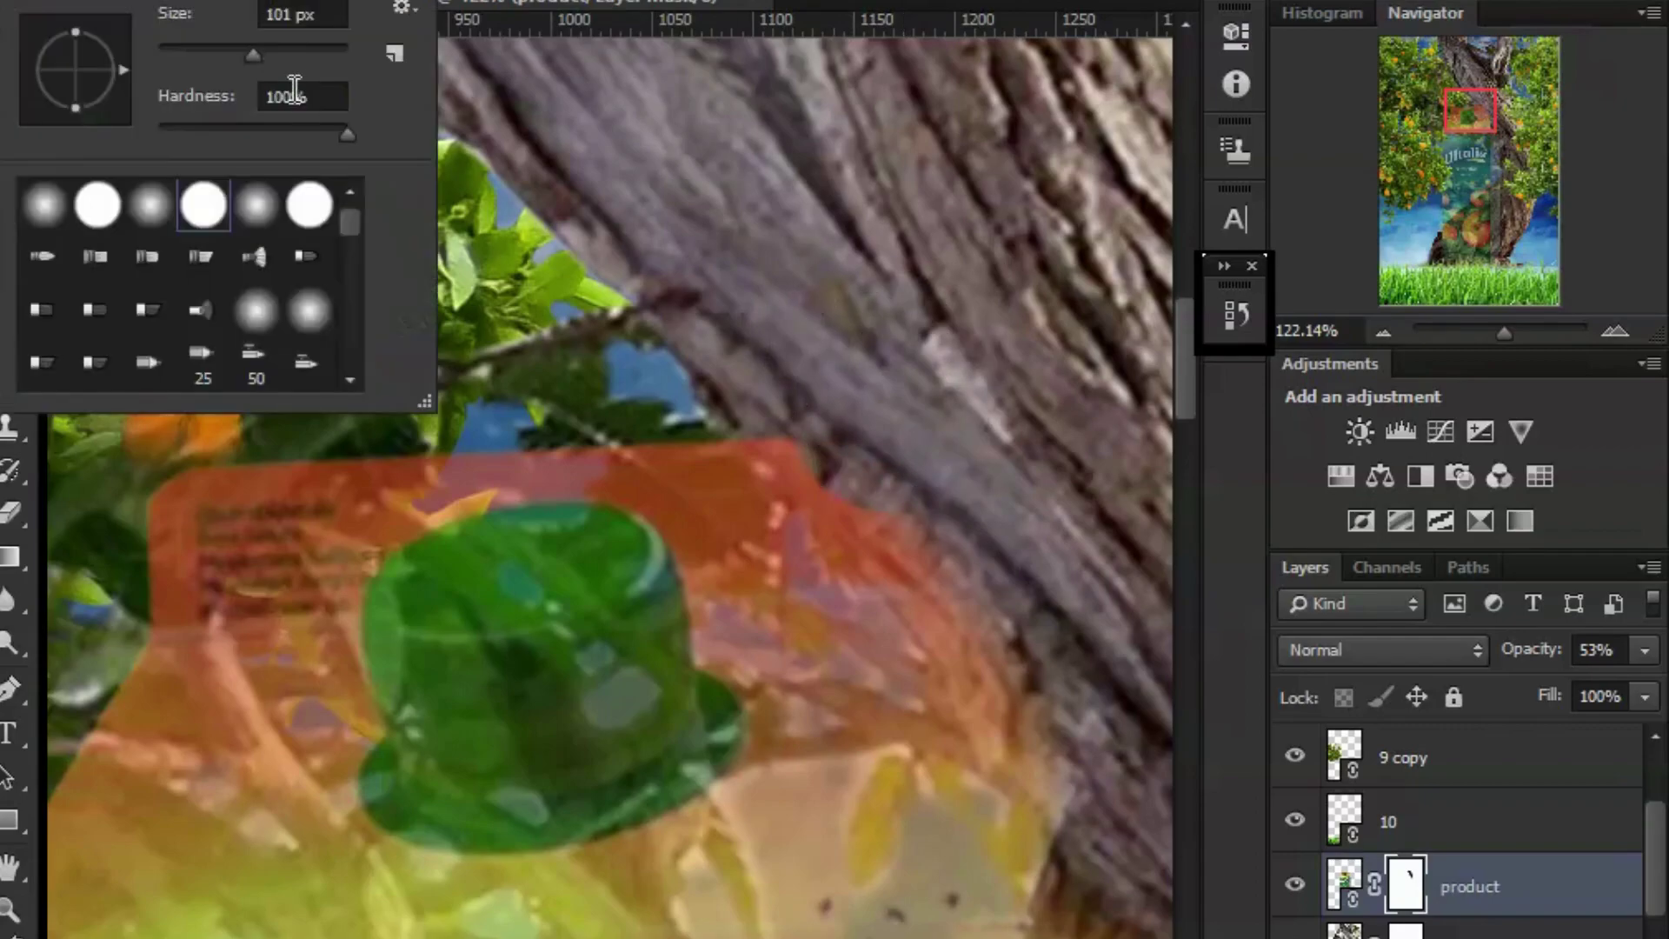
pyautogui.press('Return')
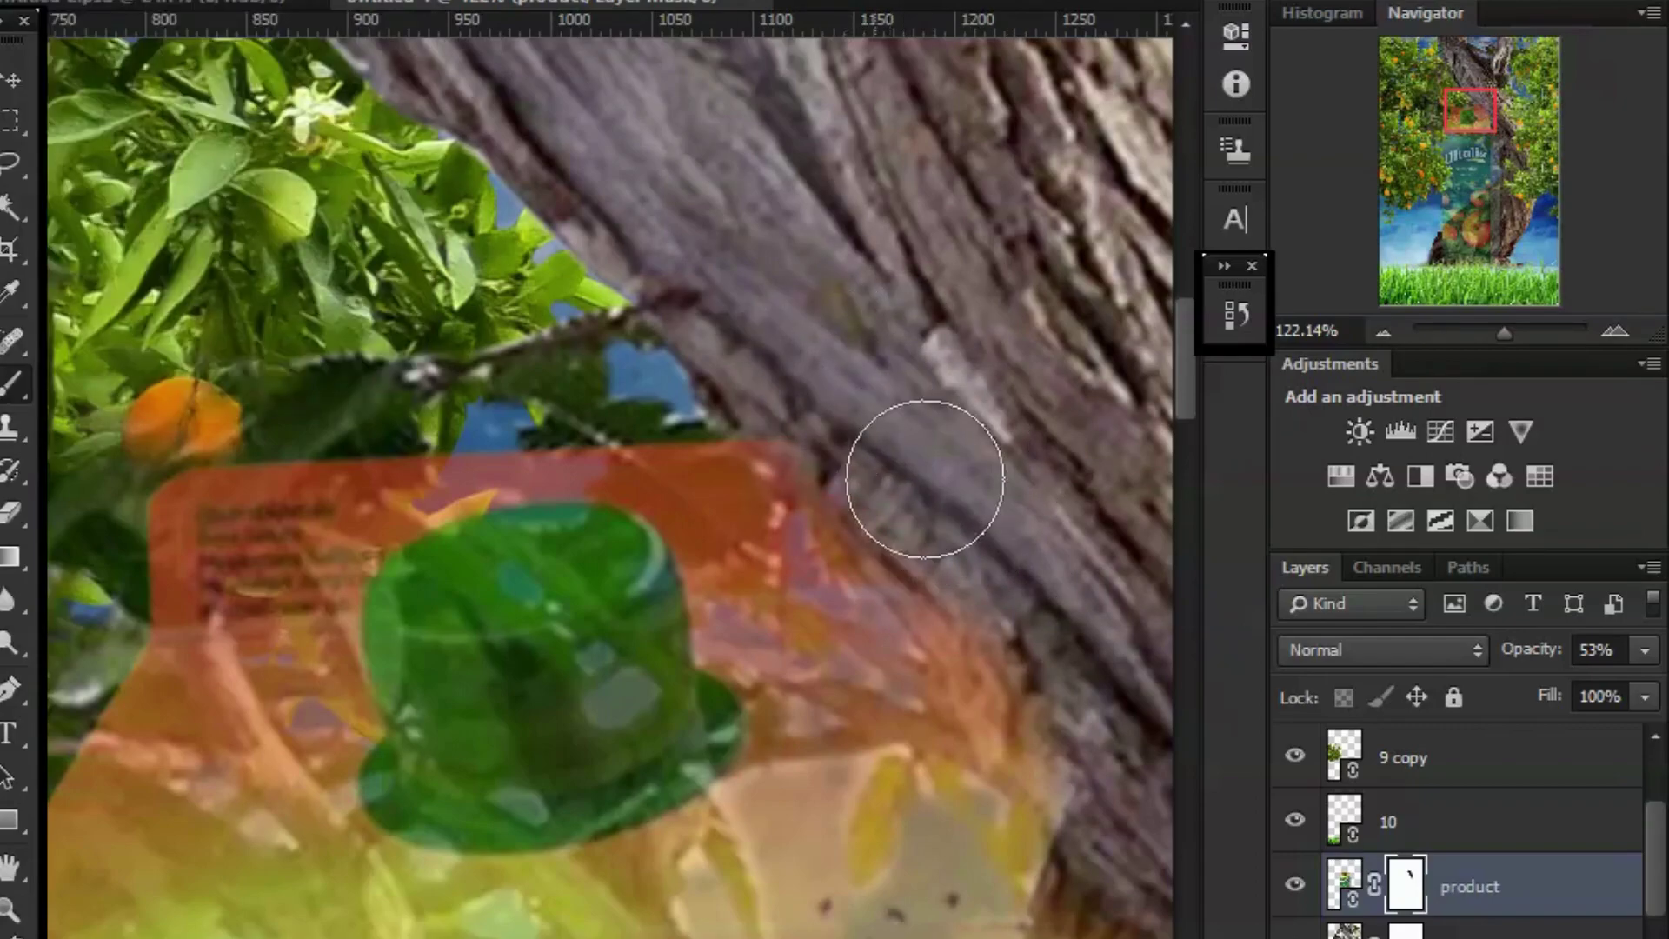
pyautogui.click(52, 11)
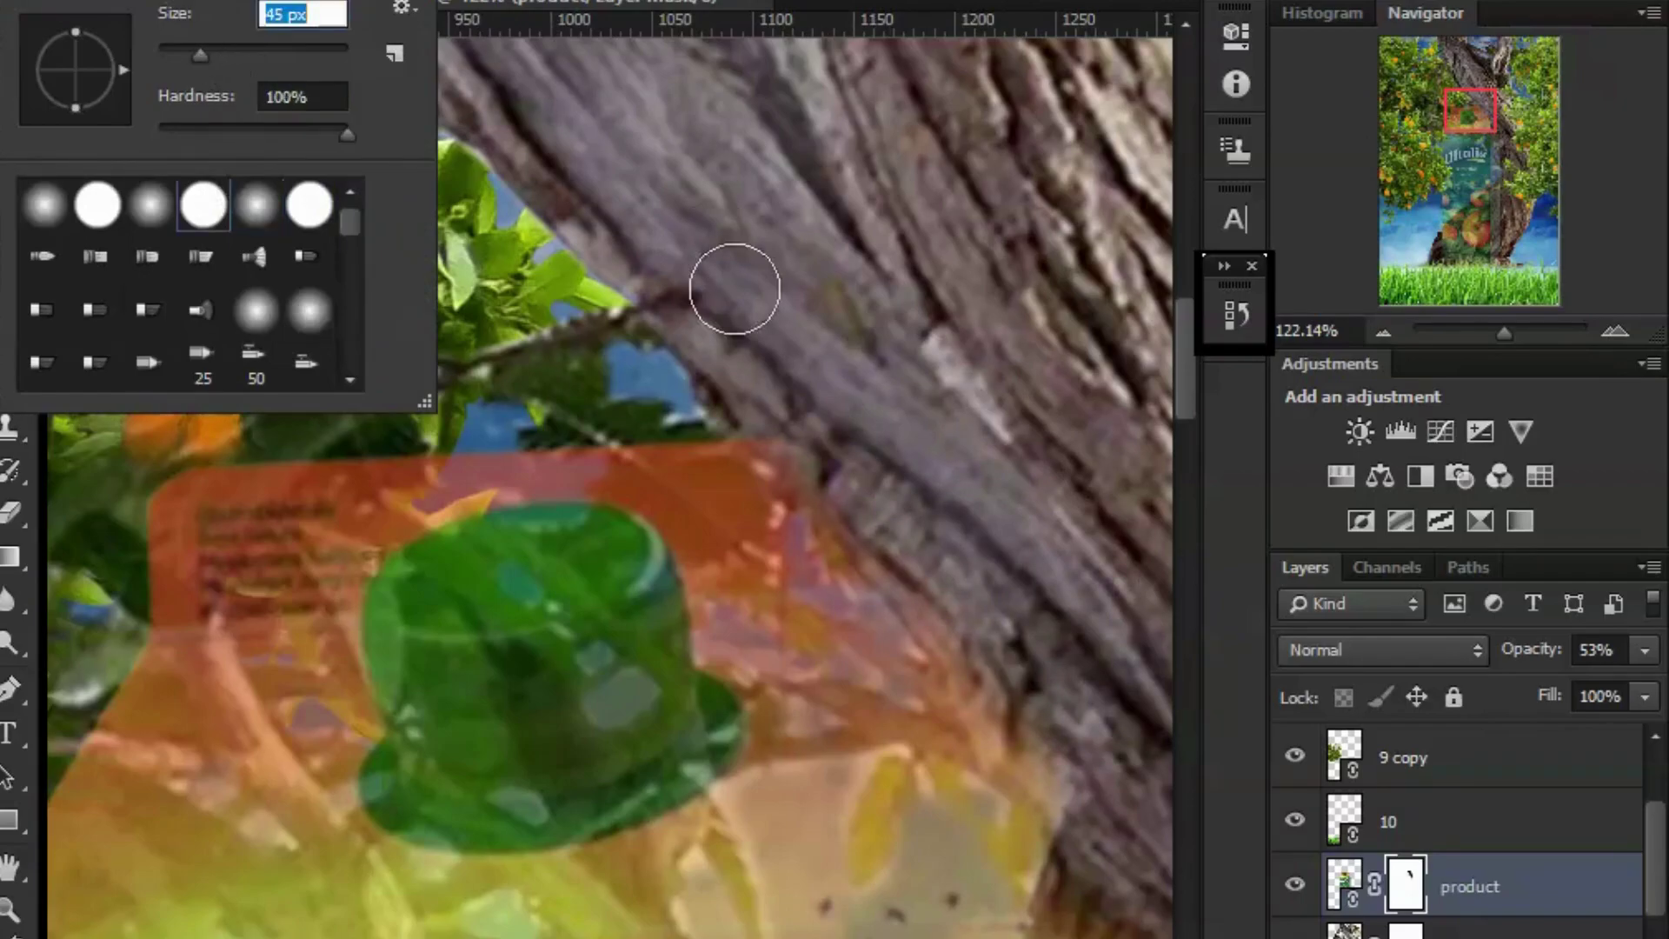
pyautogui.press('Return')
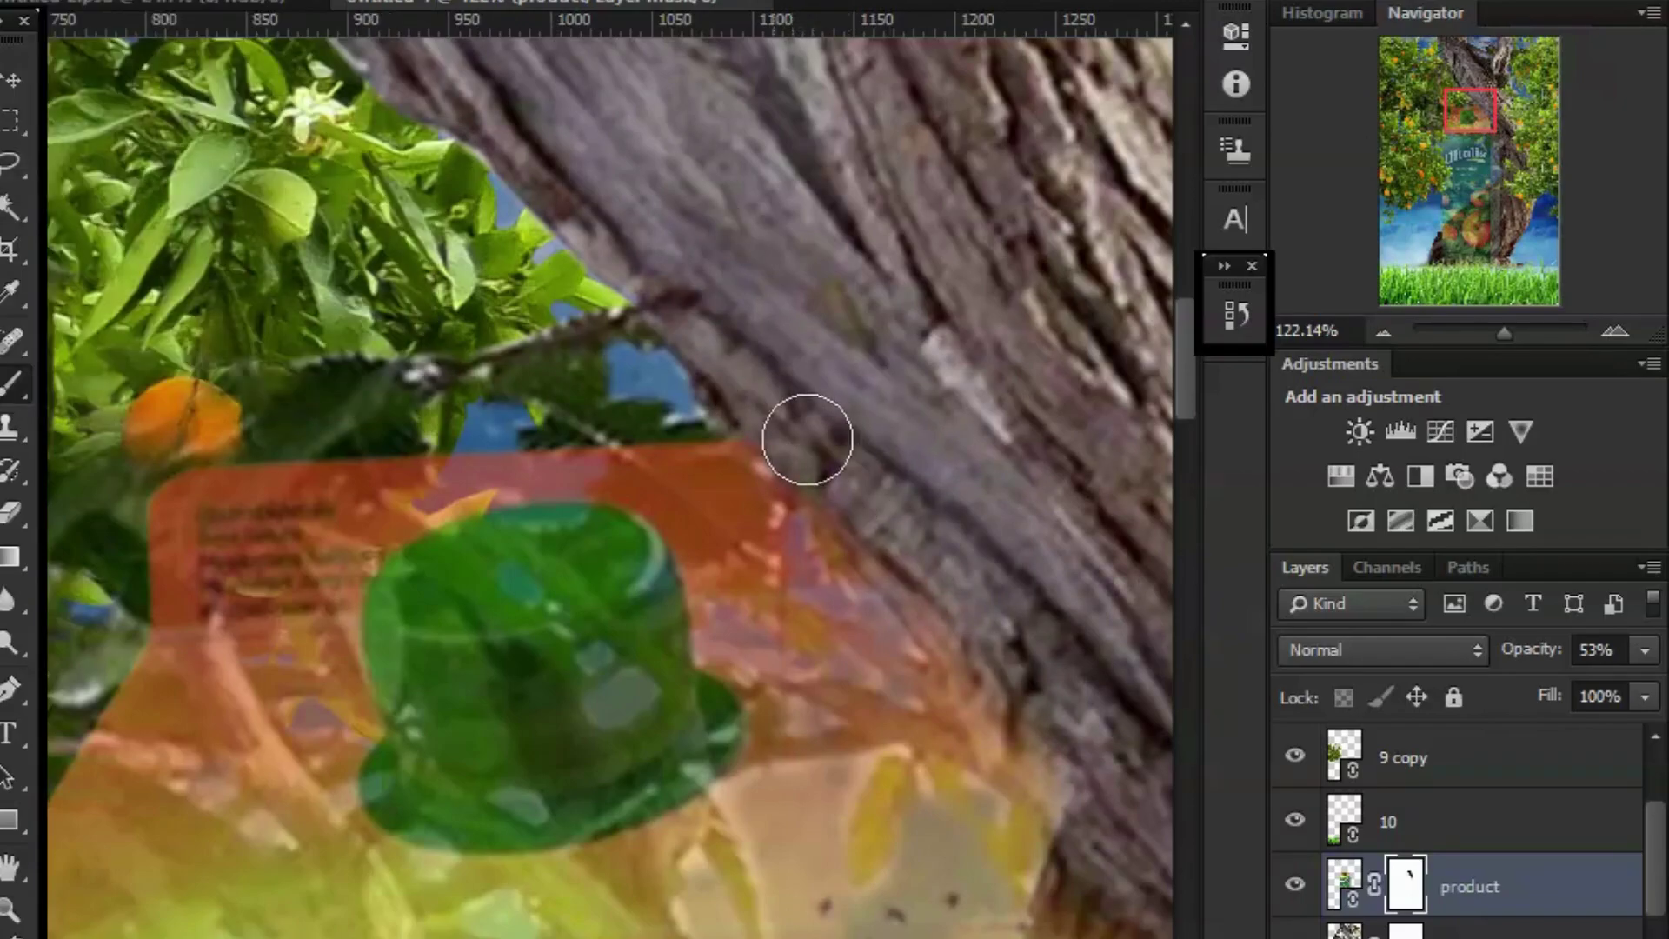
# Mask the carton's upper right edge along the trunk, keep its rounded corner, and set opacity to 49%.
pyautogui.moveTo(885, 539)
pyautogui.mouseDown()
pyautogui.moveTo(1072, 771)
pyautogui.moveTo(970, 644)
pyautogui.mouseUp()
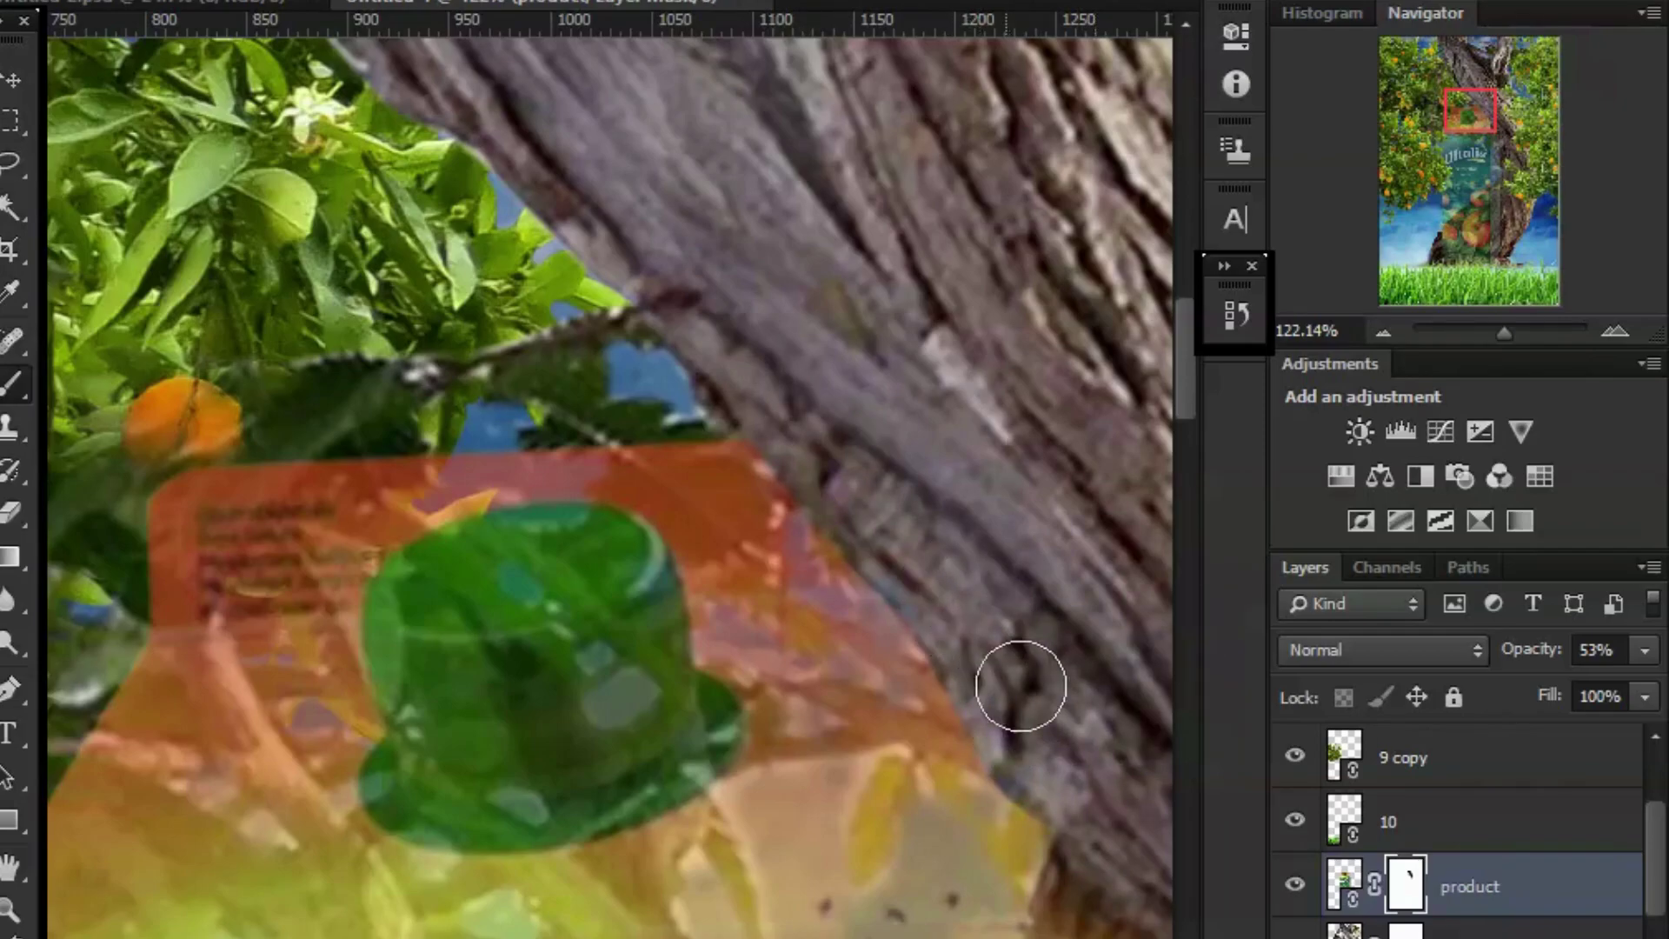
pyautogui.moveTo(1097, 840); pyautogui.dragTo(1075, 830)
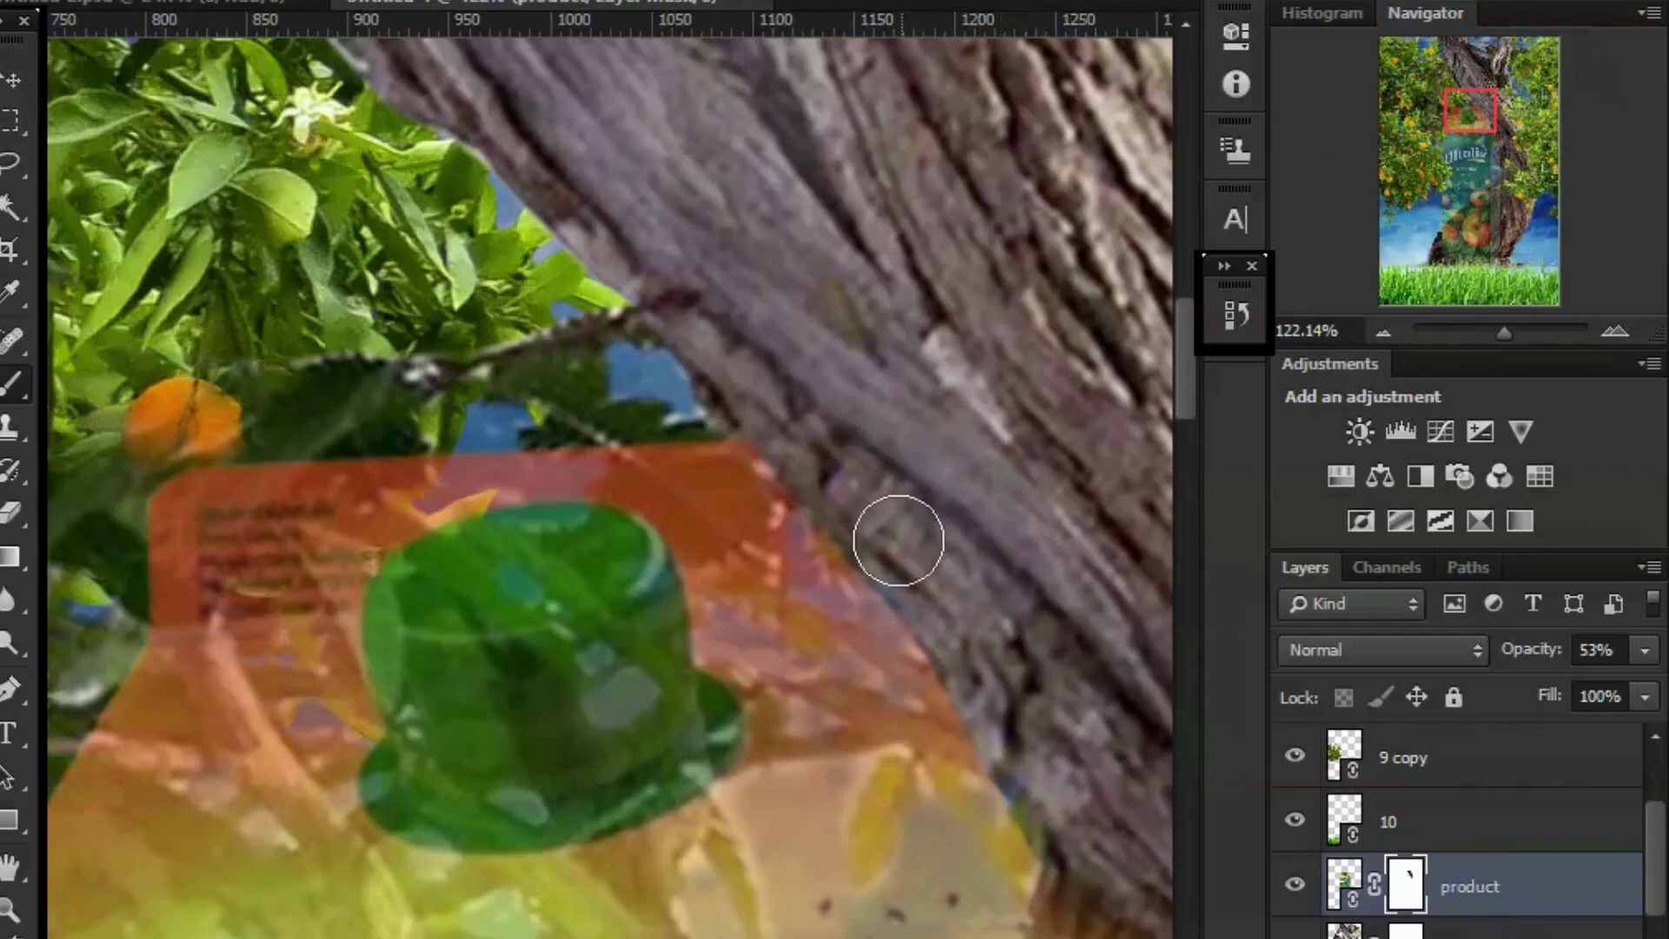
pyautogui.moveTo(898, 540); pyautogui.dragTo(1046, 749)
pyautogui.moveTo(972, 528); pyautogui.dragTo(772, 376)
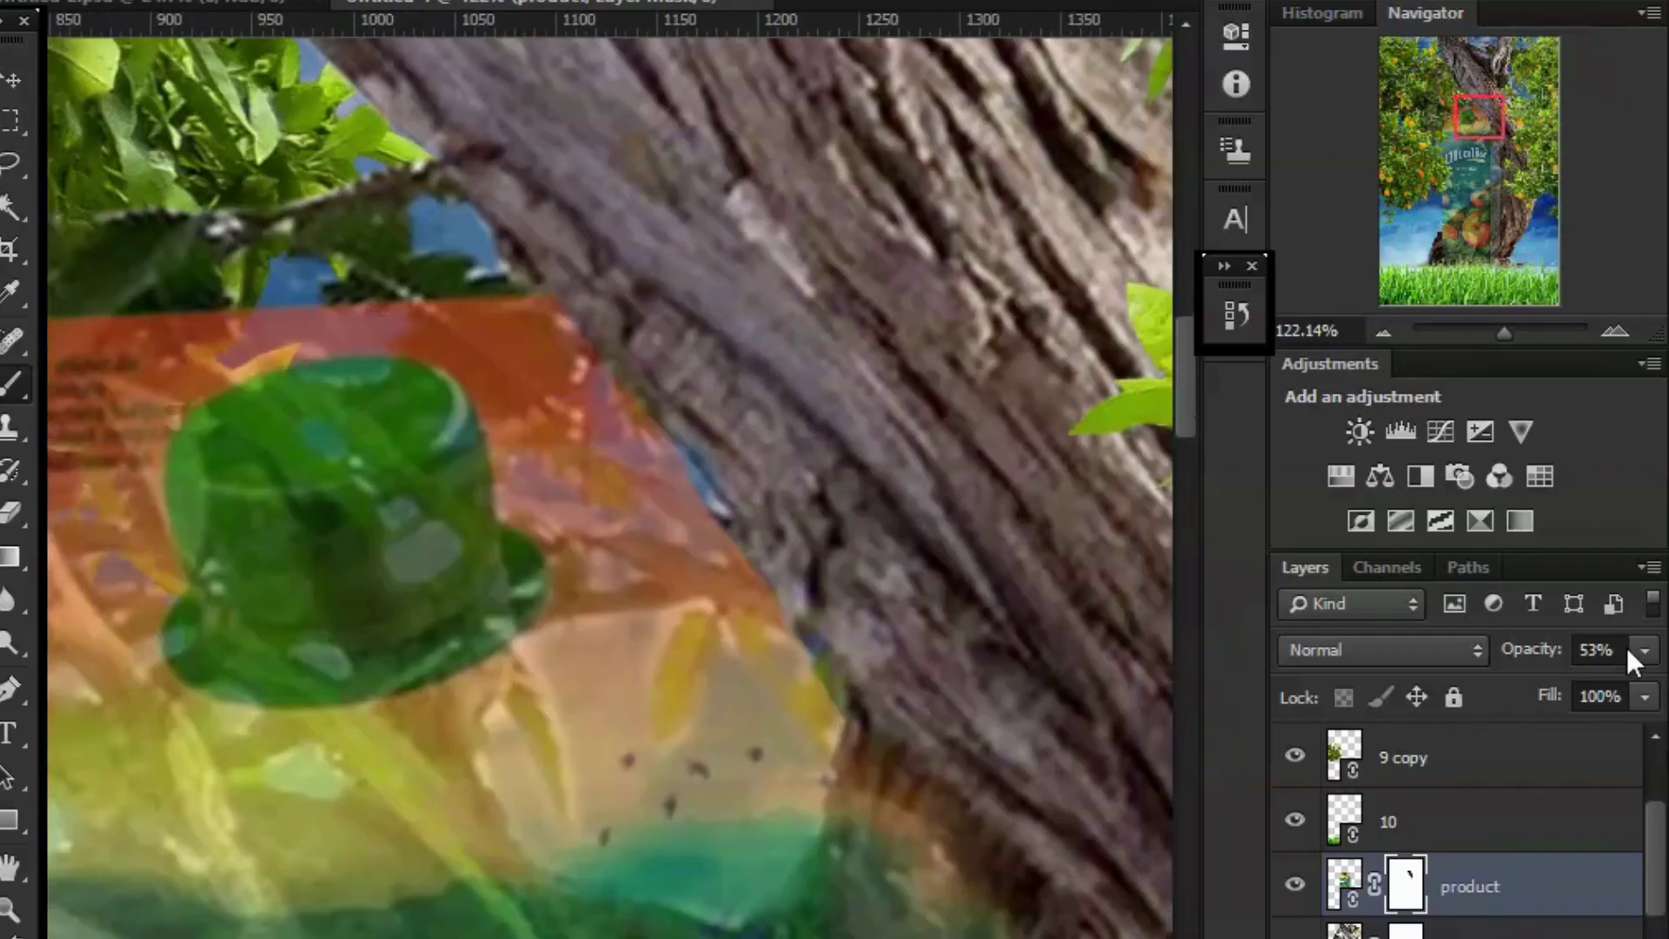
pyautogui.moveTo(1607, 692); pyautogui.dragTo(1656, 688)
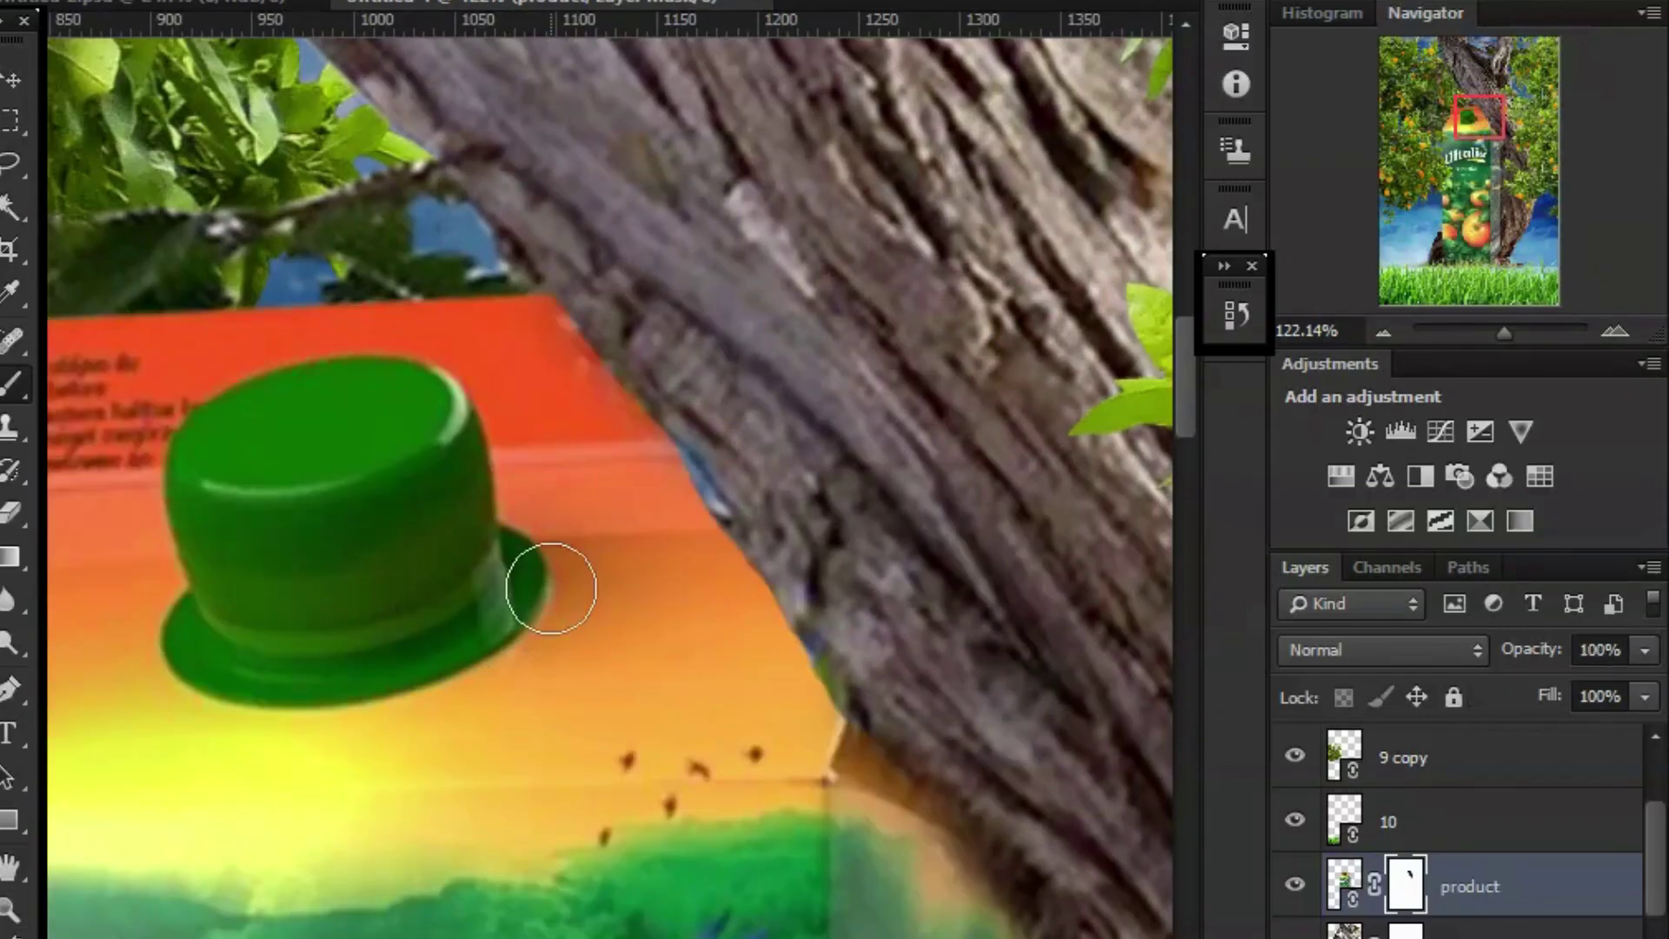
pyautogui.moveTo(678, 519)
pyautogui.mouseDown()
pyautogui.moveTo(578, 328)
pyautogui.moveTo(674, 320)
pyautogui.moveTo(838, 820)
pyautogui.moveTo(1024, 904)
pyautogui.mouseUp()
pyautogui.moveTo(878, 747); pyautogui.dragTo(670, 613)
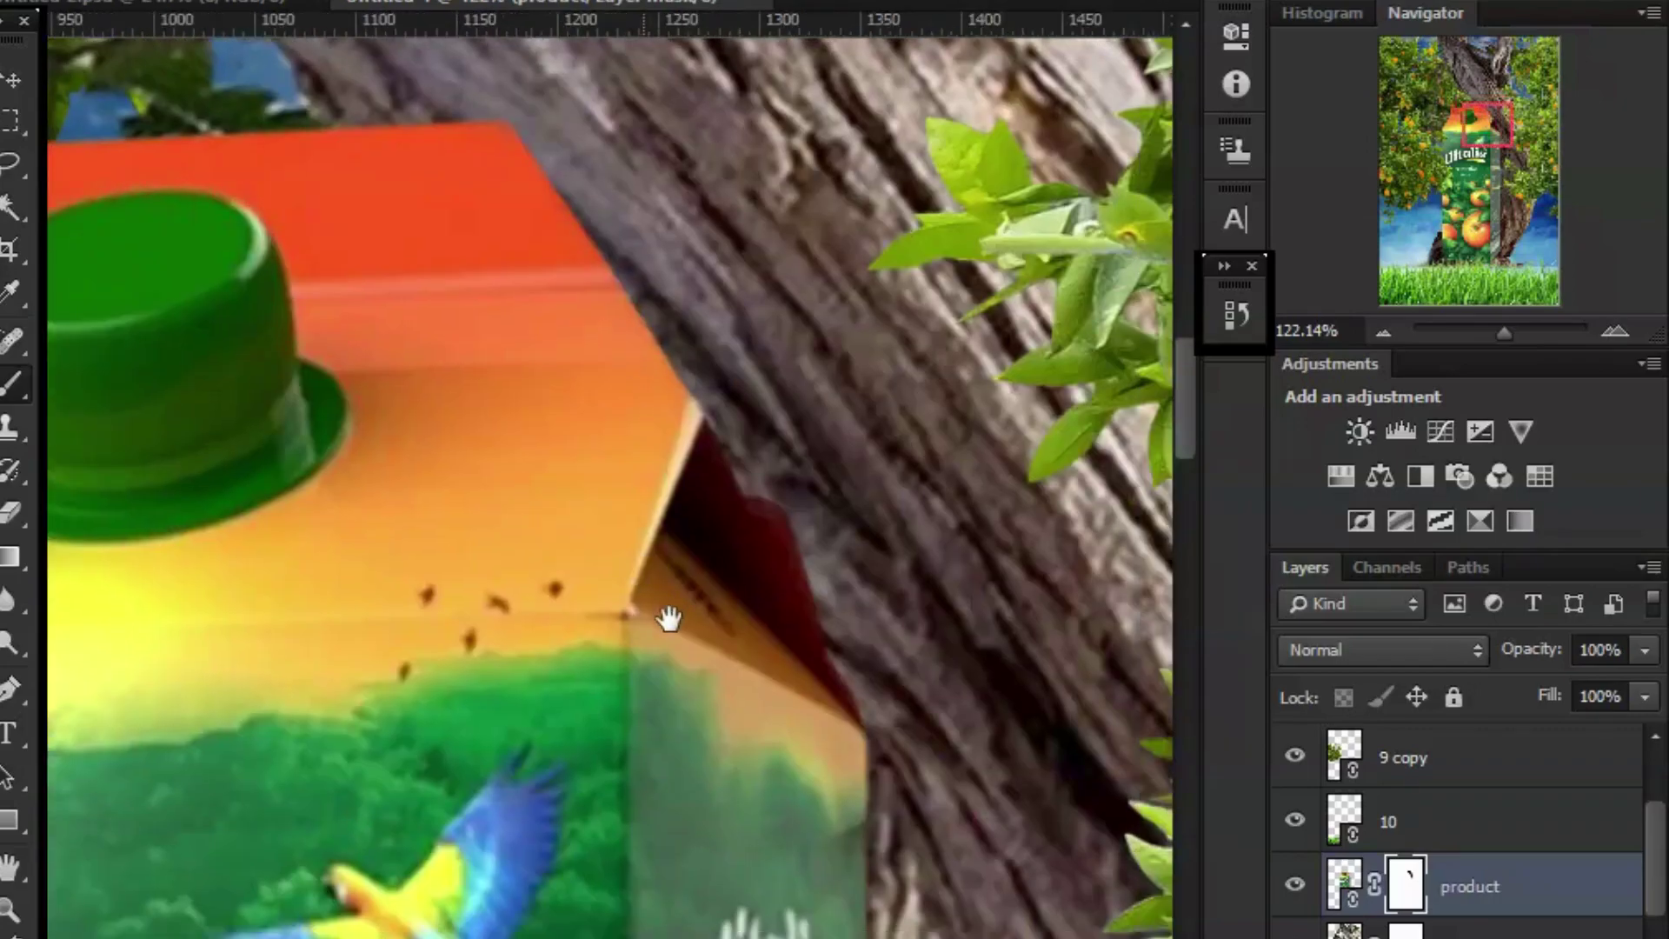
pyautogui.moveTo(579, 162); pyautogui.dragTo(719, 168)
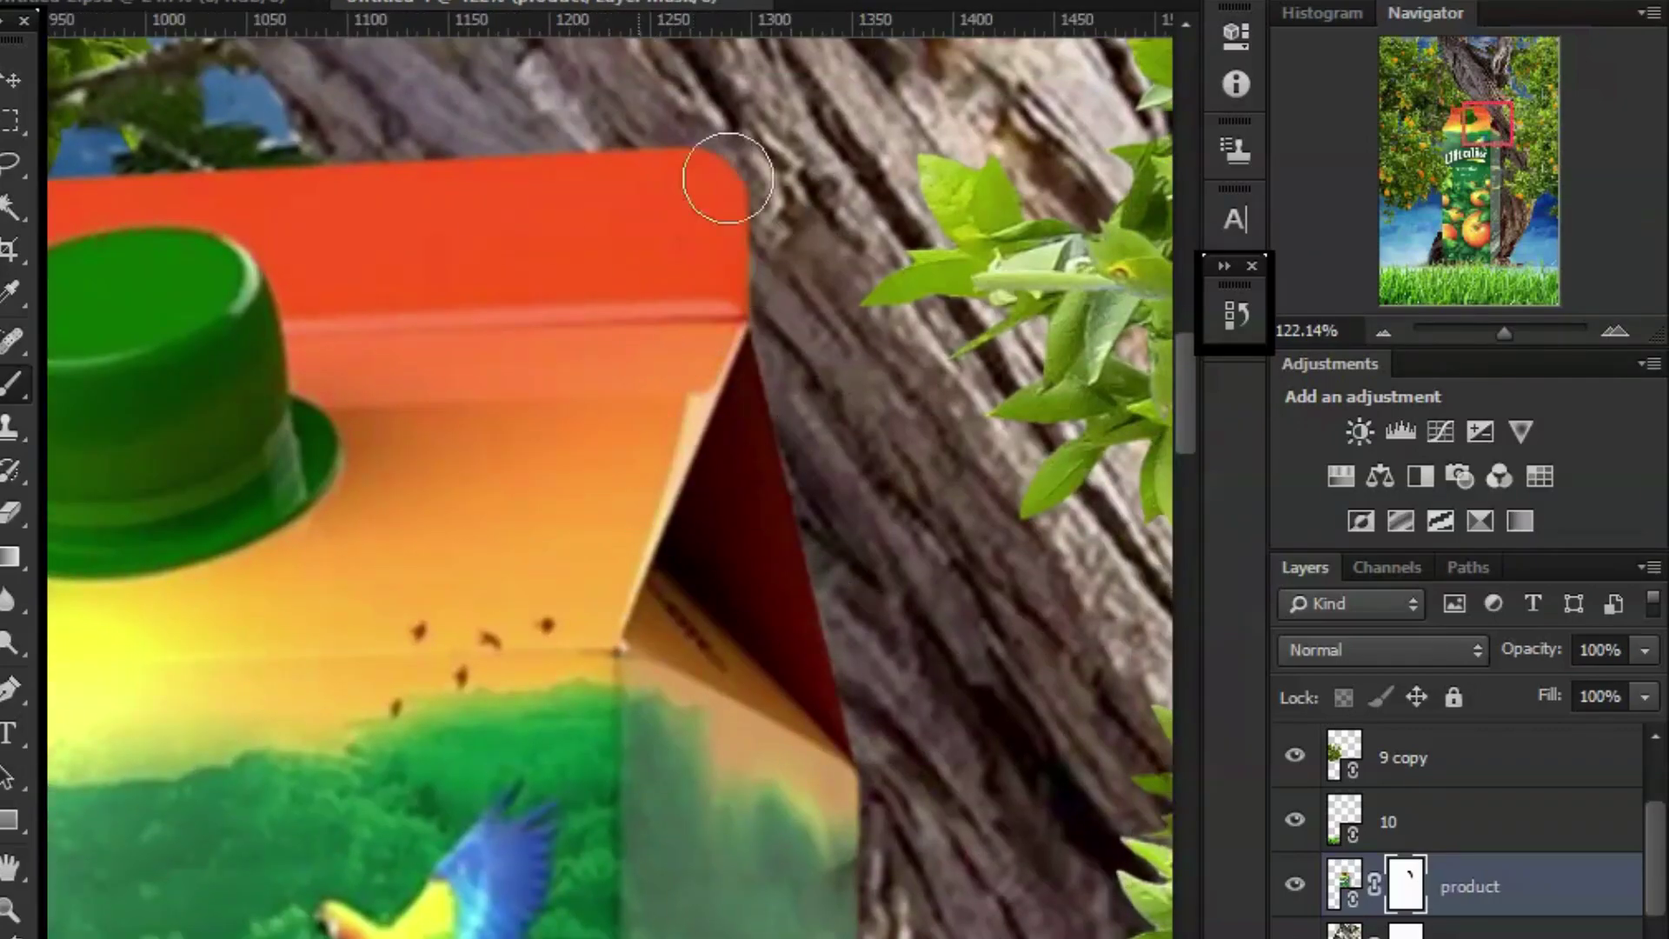
pyautogui.moveTo(1645, 664); pyautogui.dragTo(1552, 688)
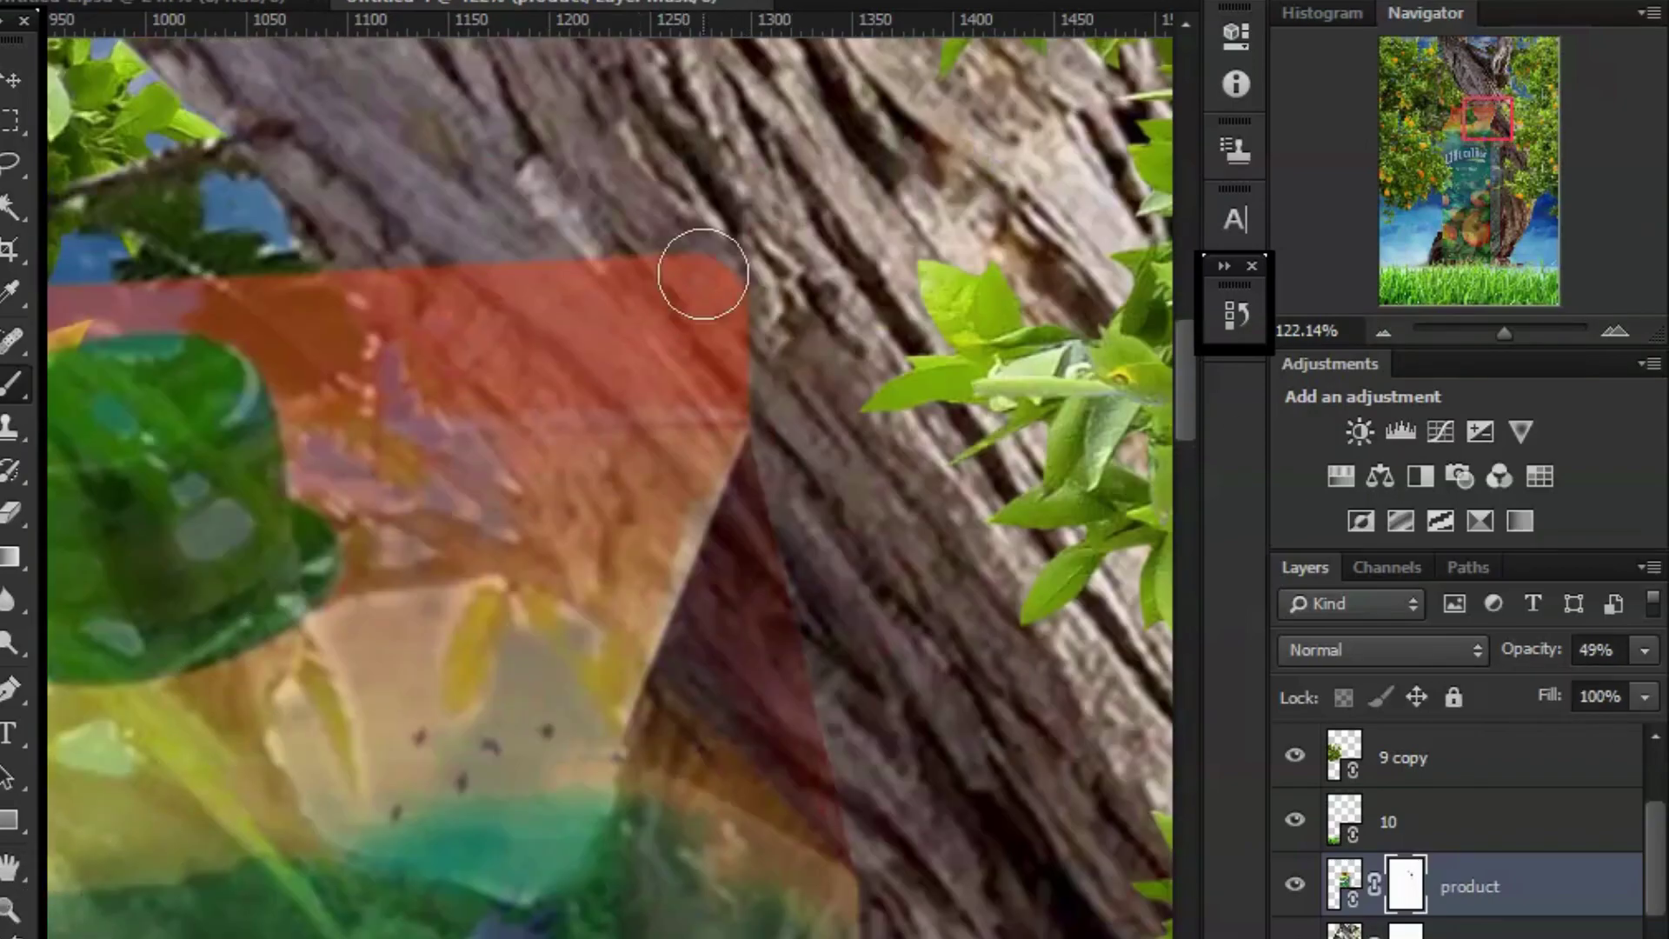
# Mask the carton's upper corner along the trunk edge, undoing two stray strokes.
pyautogui.moveTo(701, 272)
pyautogui.mouseDown()
pyautogui.moveTo(820, 432)
pyautogui.moveTo(521, 246)
pyautogui.moveTo(391, 239)
pyautogui.moveTo(700, 284)
pyautogui.moveTo(438, 259)
pyautogui.mouseUp()
pyautogui.hotkey('ctrl', 'z')
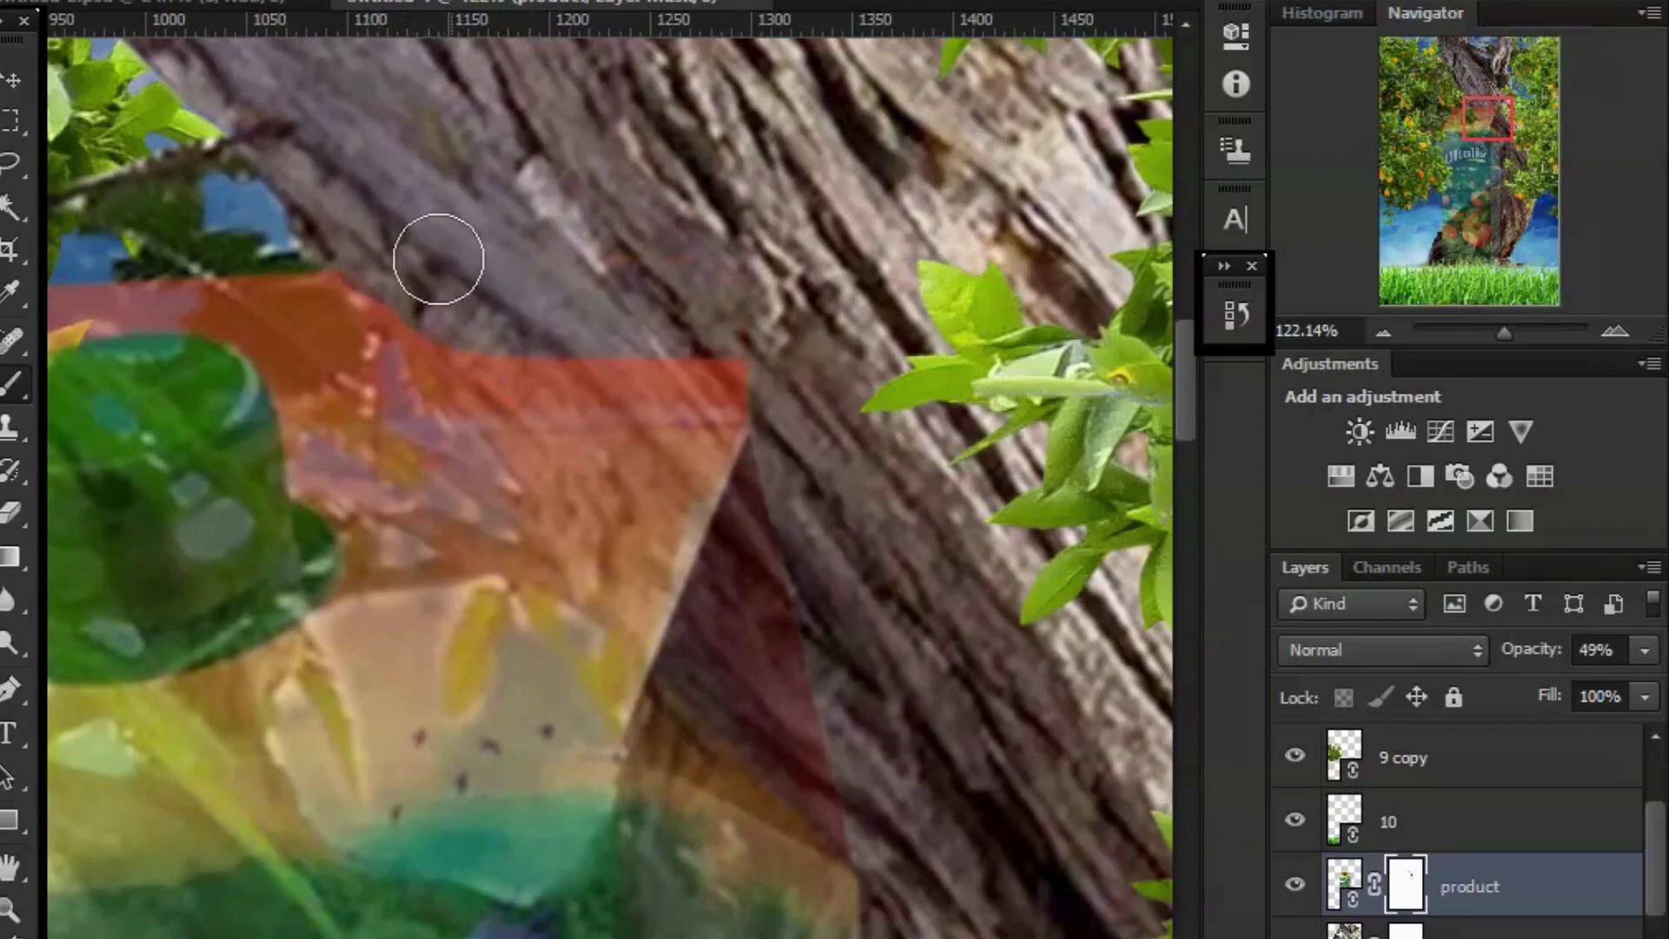
pyautogui.moveTo(458, 335); pyautogui.dragTo(504, 417)
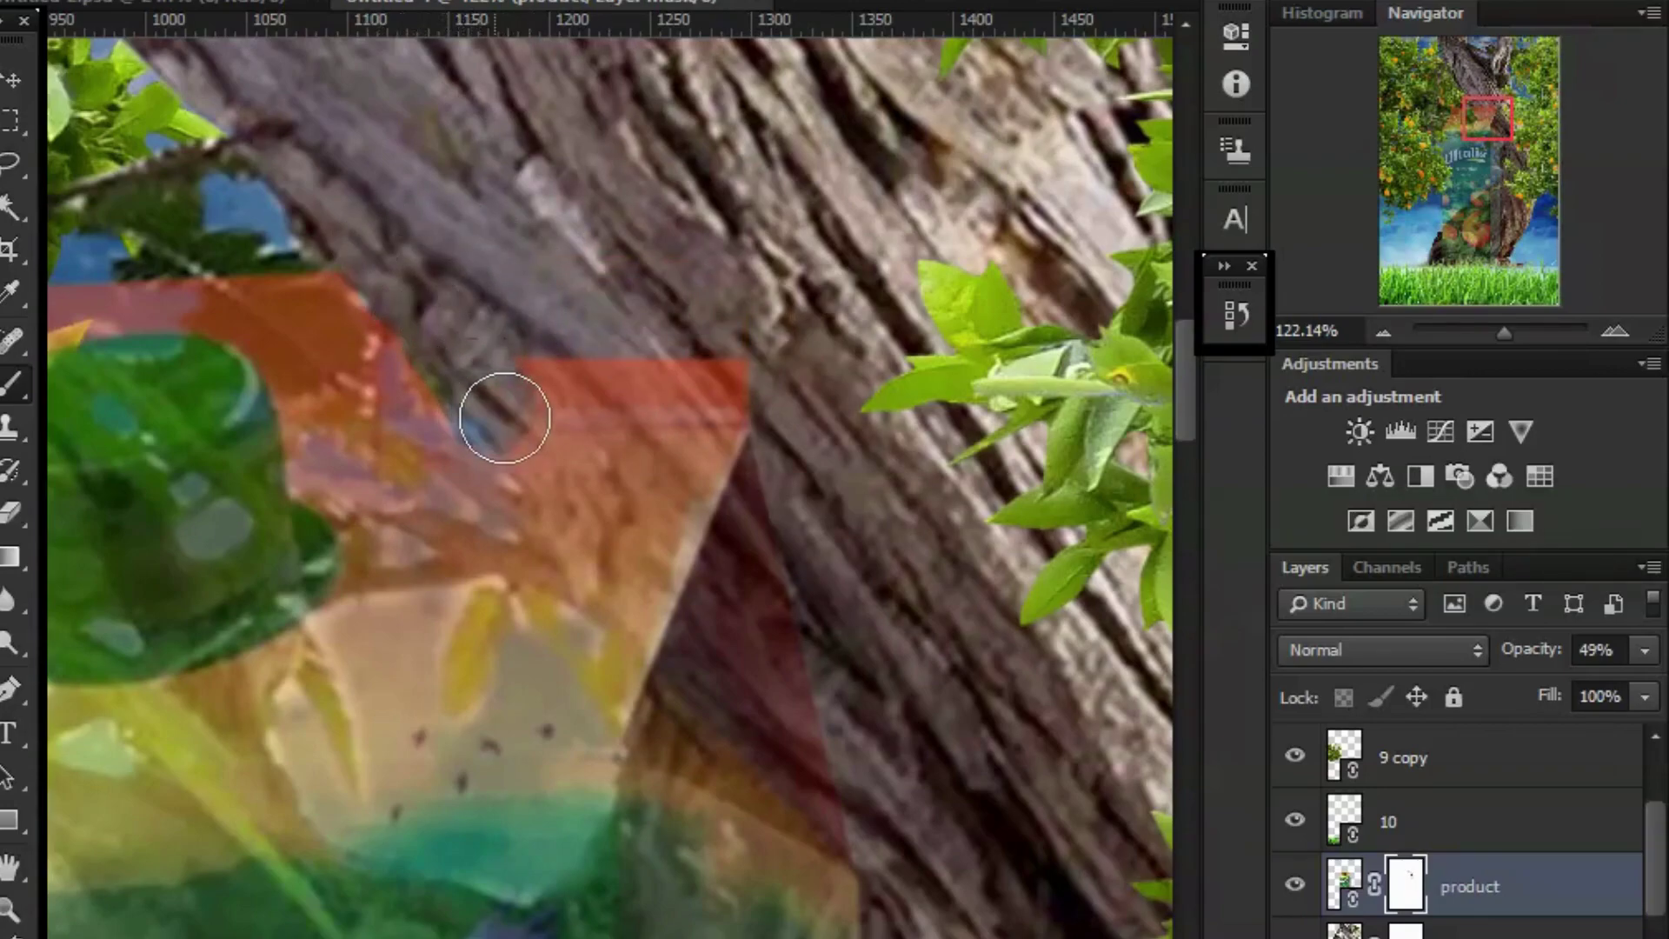
pyautogui.hotkey('ctrl', 'alt', 'z')
pyautogui.hotkey('ctrl', 'alt', 'z')
pyautogui.moveTo(421, 246)
pyautogui.mouseDown()
pyautogui.moveTo(402, 284)
pyautogui.moveTo(594, 509)
pyautogui.moveTo(719, 328)
pyautogui.moveTo(477, 224)
pyautogui.moveTo(625, 310)
pyautogui.mouseUp()
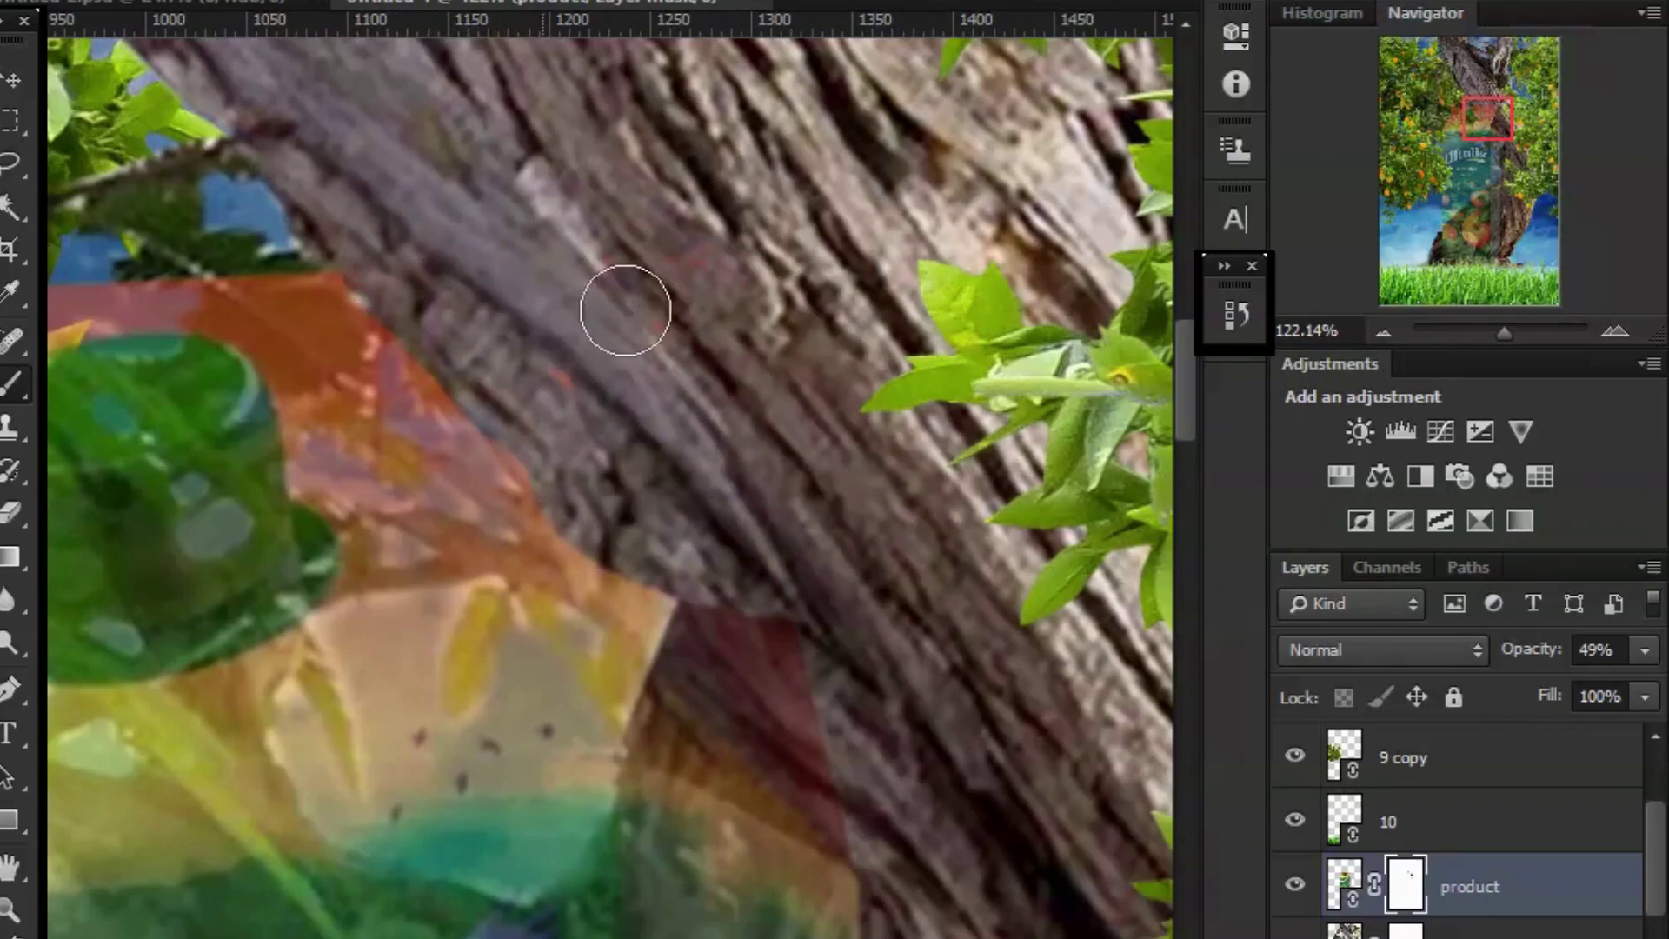
pyautogui.scroll(-2, 783, 559)
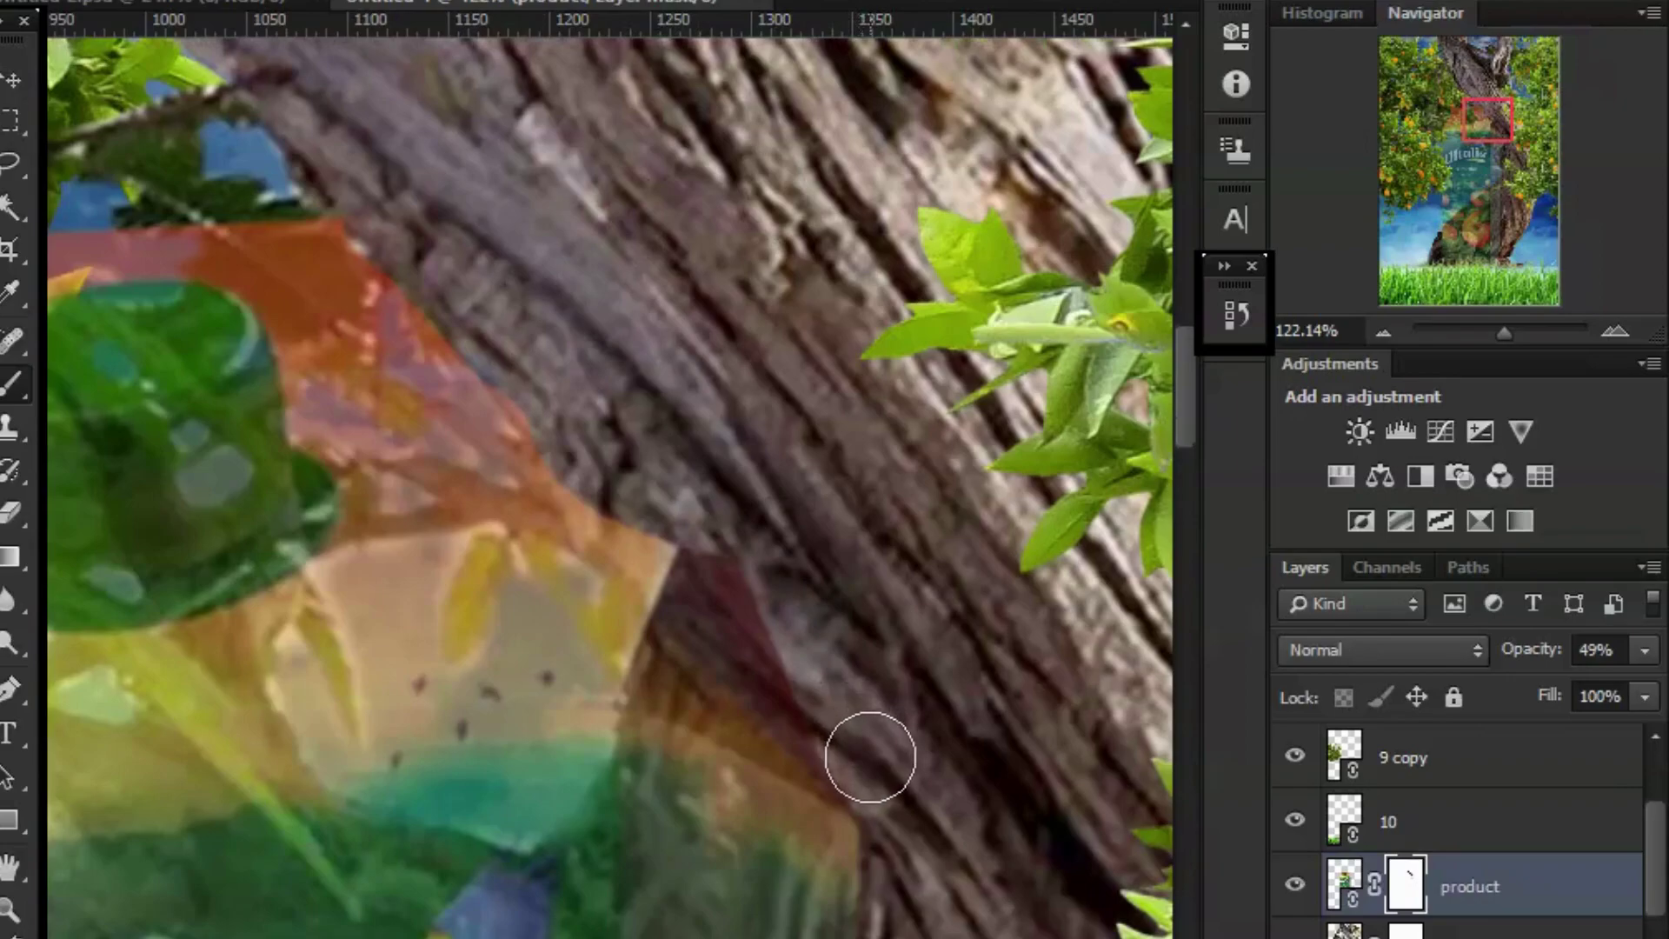
pyautogui.moveTo(831, 715)
pyautogui.mouseDown()
pyautogui.moveTo(771, 626)
pyautogui.moveTo(704, 577)
pyautogui.moveTo(788, 667)
pyautogui.mouseUp()
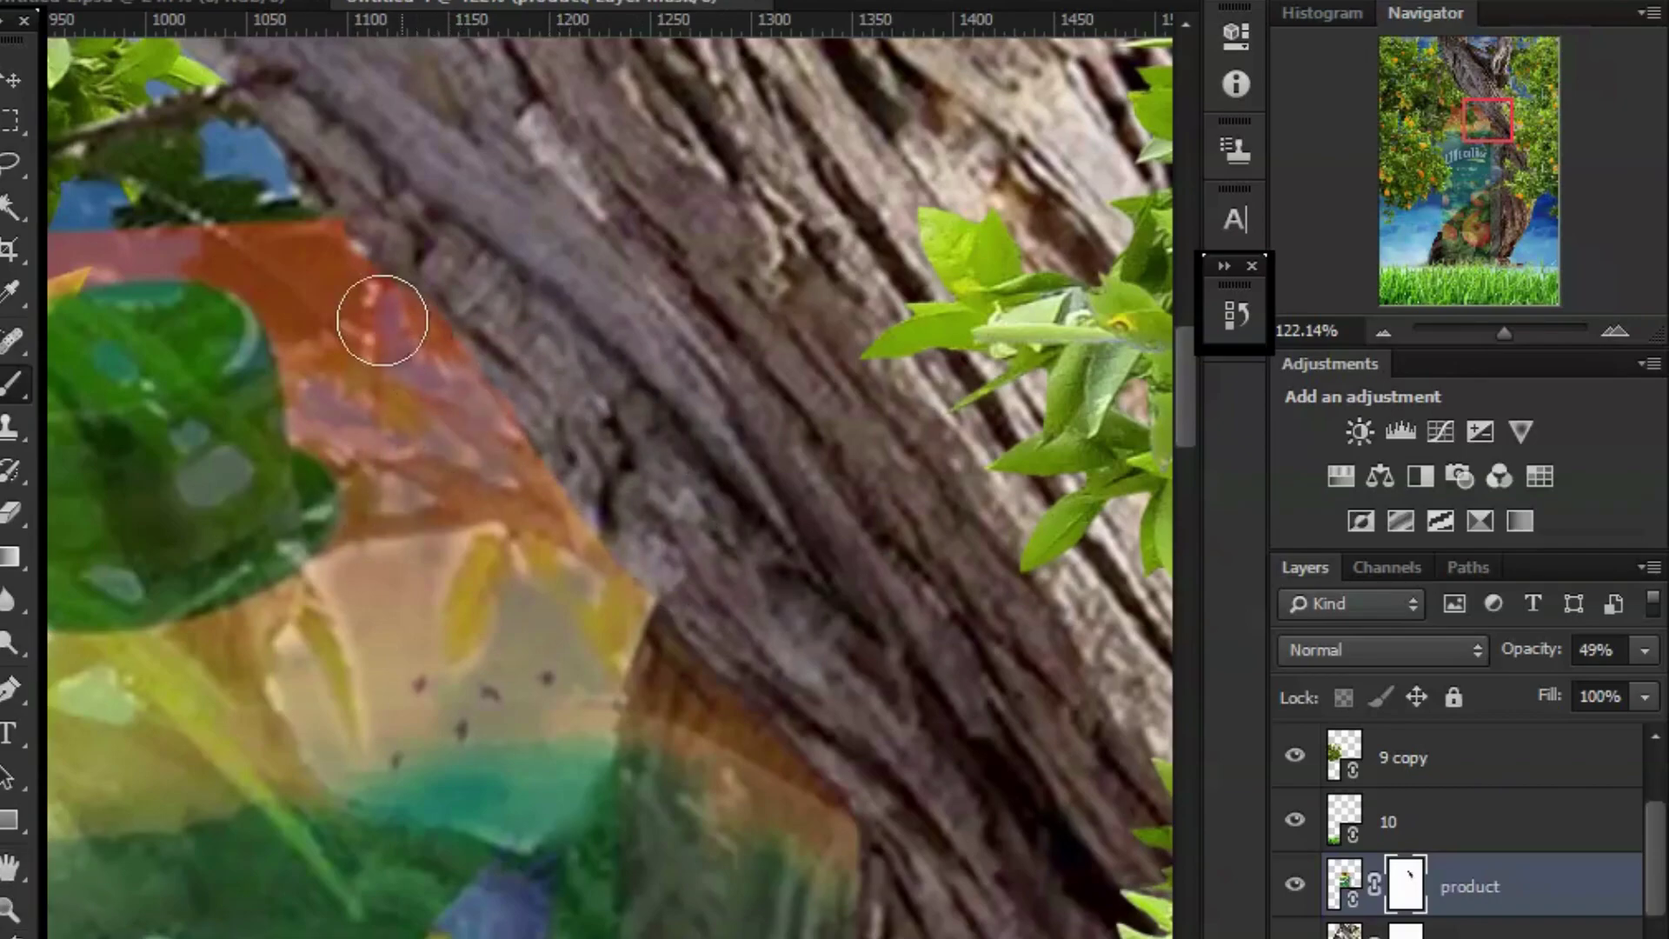
pyautogui.scroll(-5, 772, 823)
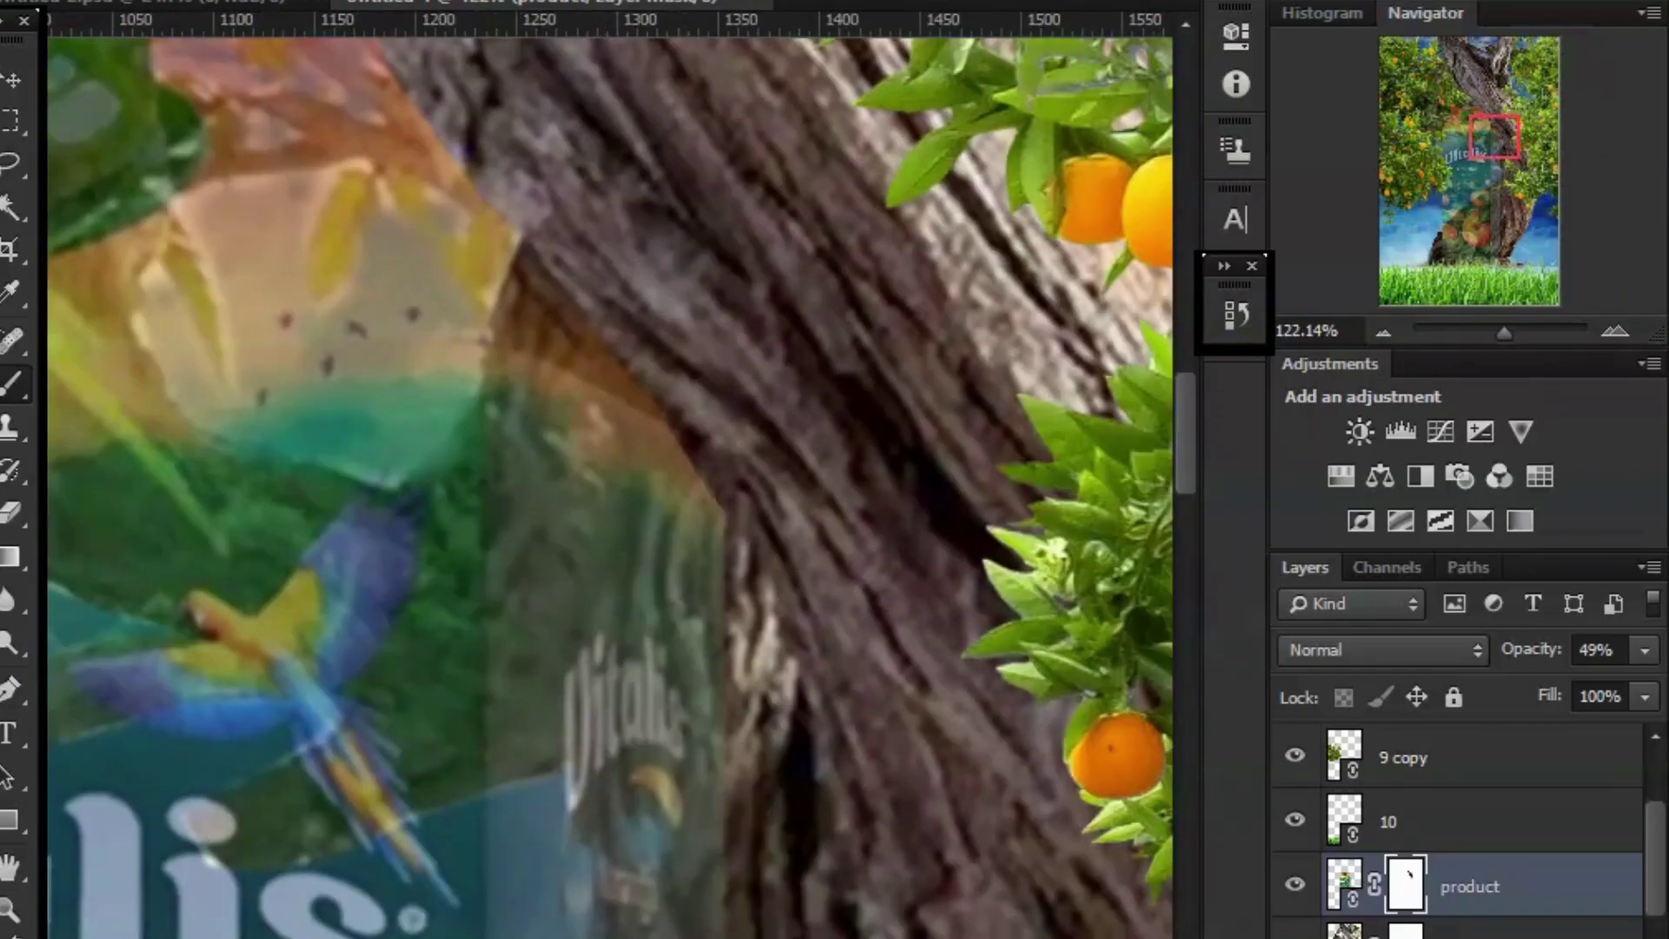
# Return the carton layer to 100% opacity and check the brush settings.
pyautogui.moveTo(1598, 691); pyautogui.dragTo(1656, 691)
pyautogui.moveTo(306, 484)
pyautogui.mouseDown()
pyautogui.moveTo(548, 548)
pyautogui.moveTo(548, 181)
pyautogui.mouseUp()
pyautogui.rightClick(87, 87)
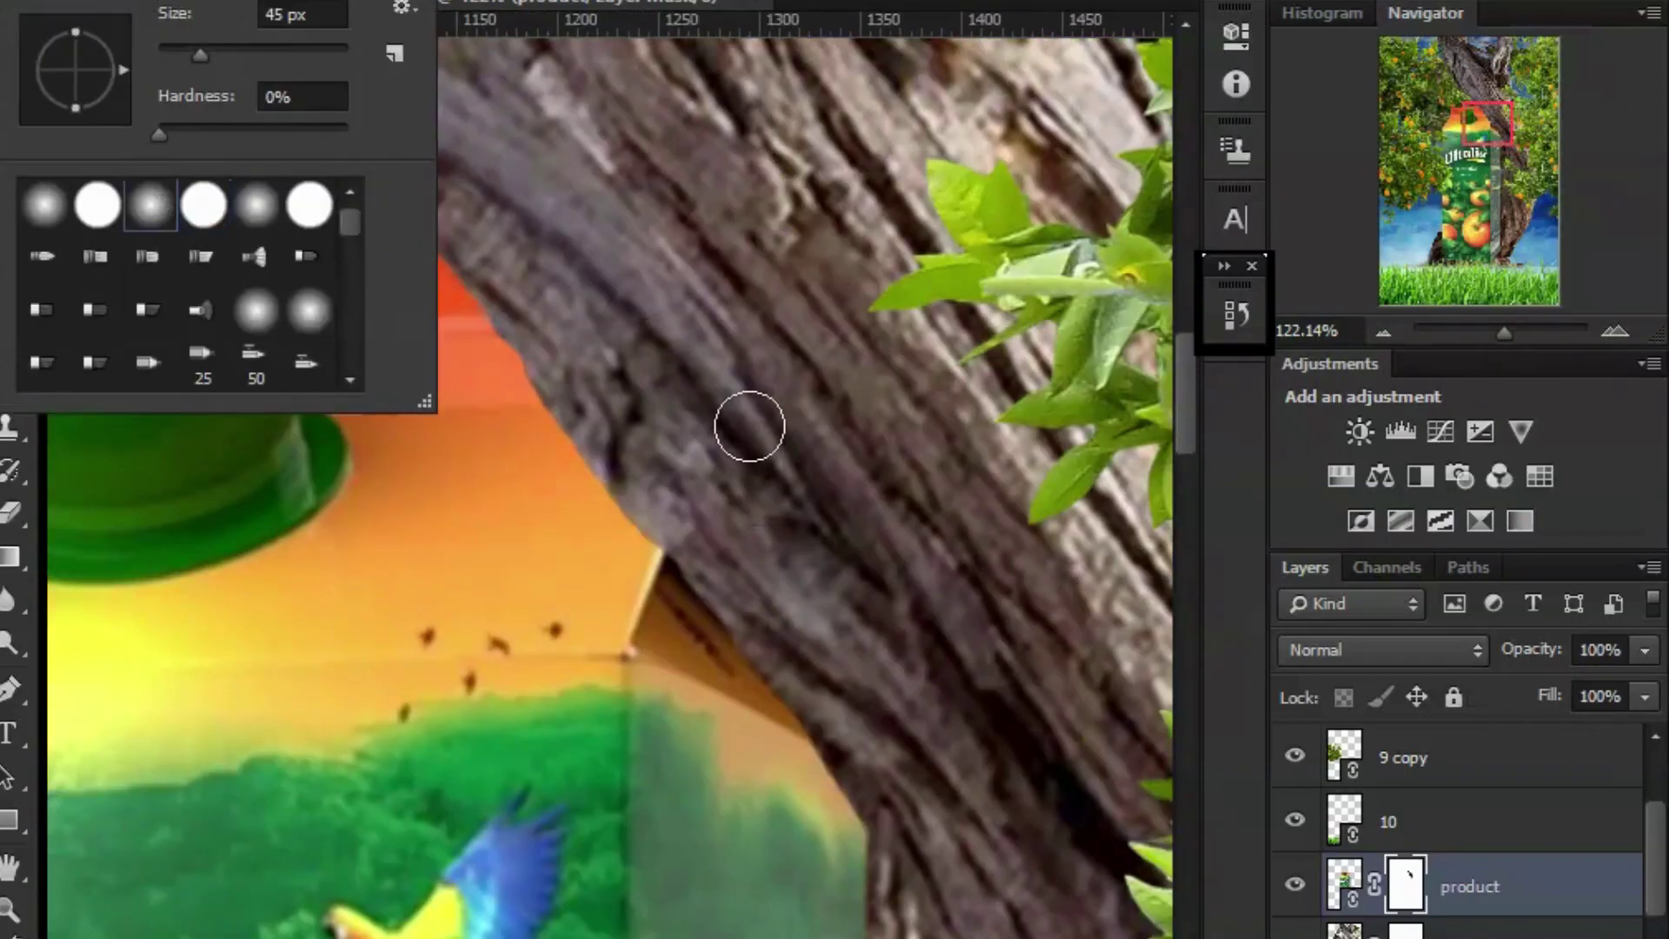
pyautogui.press('Return')
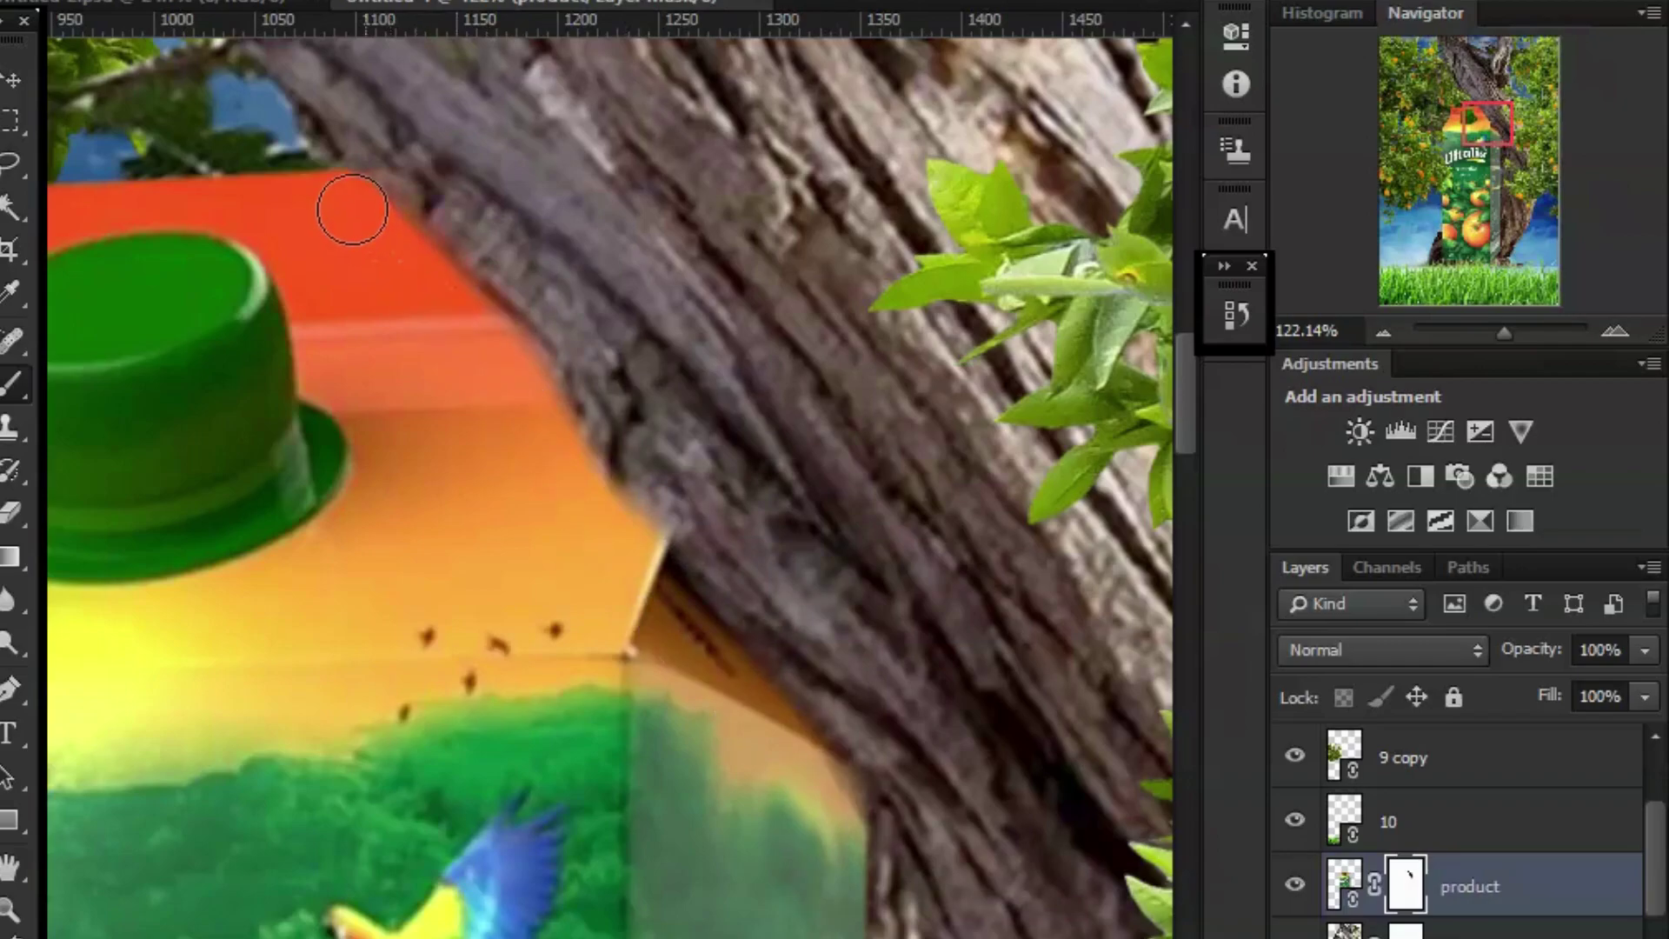
# Inspect the carton corner by the trunk up close, then zoom out to the whole poster.
pyautogui.moveTo(1491, 320)
pyautogui.mouseDown()
pyautogui.moveTo(1476, 331)
pyautogui.moveTo(1515, 336)
pyautogui.mouseUp()
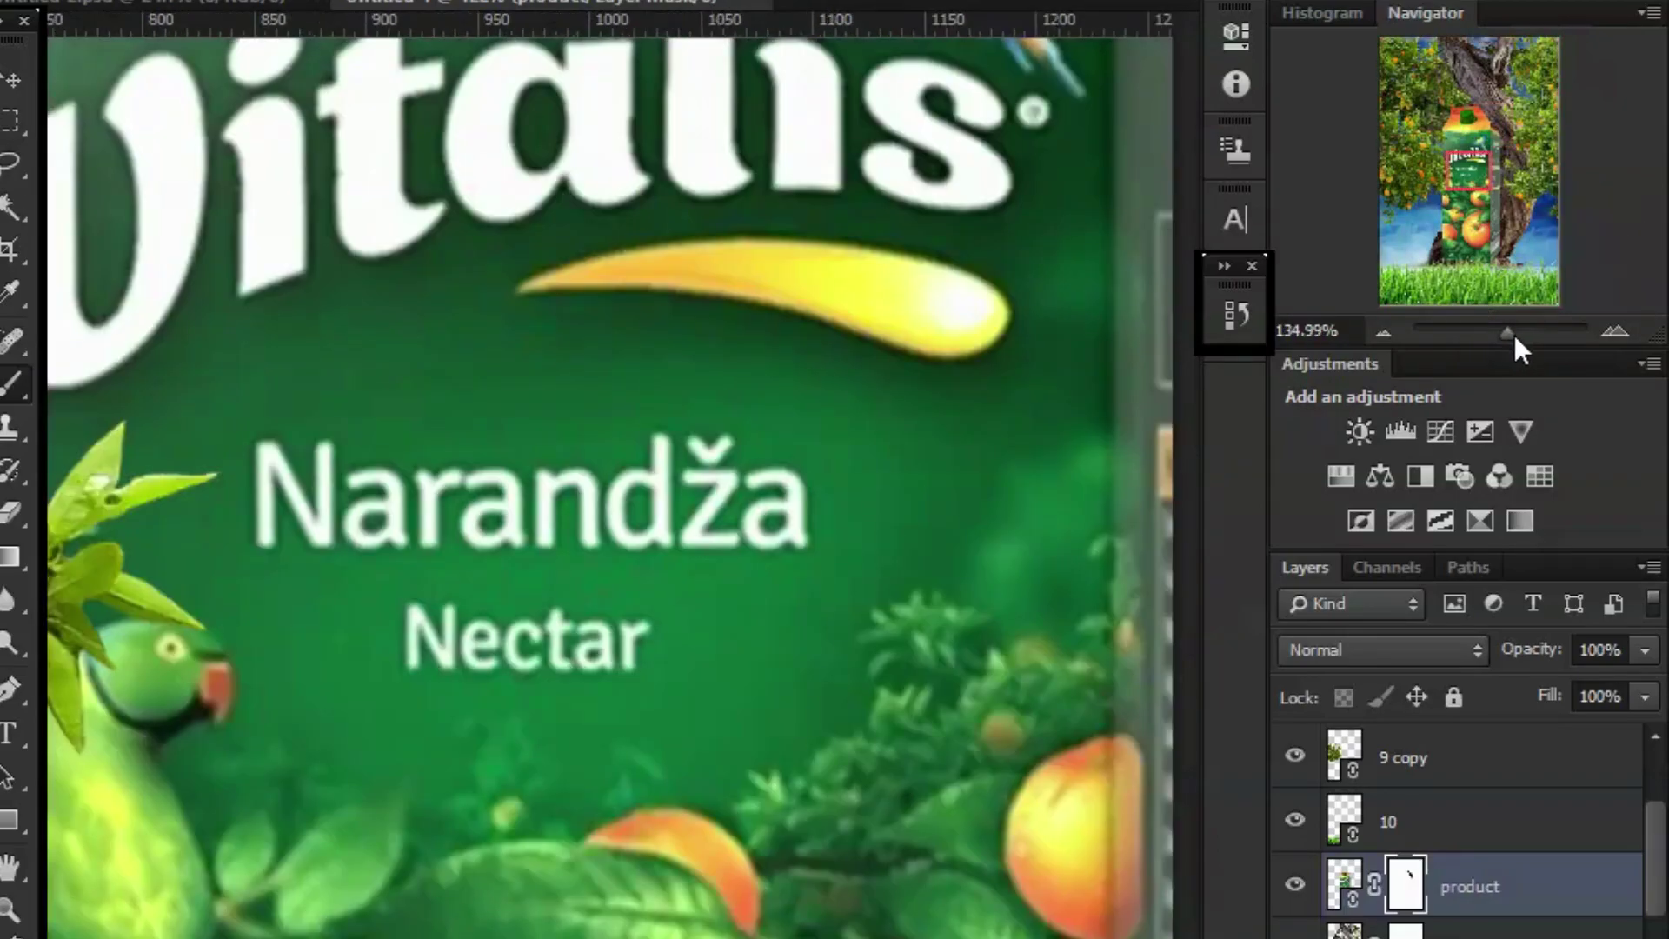
pyautogui.moveTo(1472, 174); pyautogui.dragTo(1517, 113)
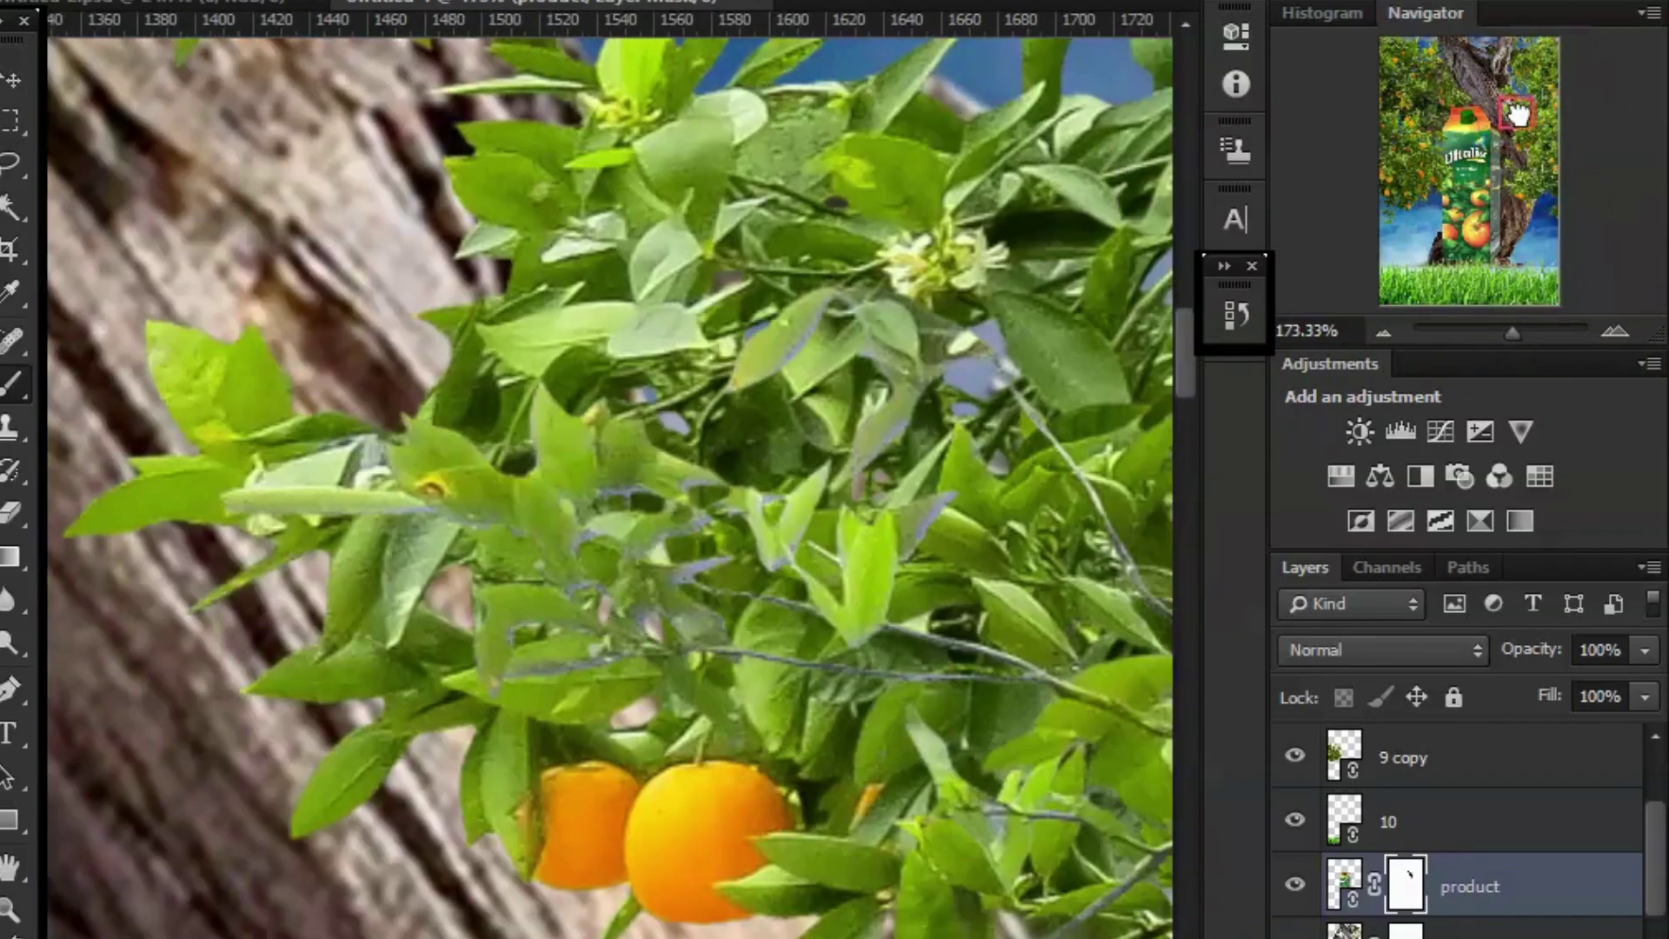
pyautogui.moveTo(1490, 331); pyautogui.dragTo(1503, 331)
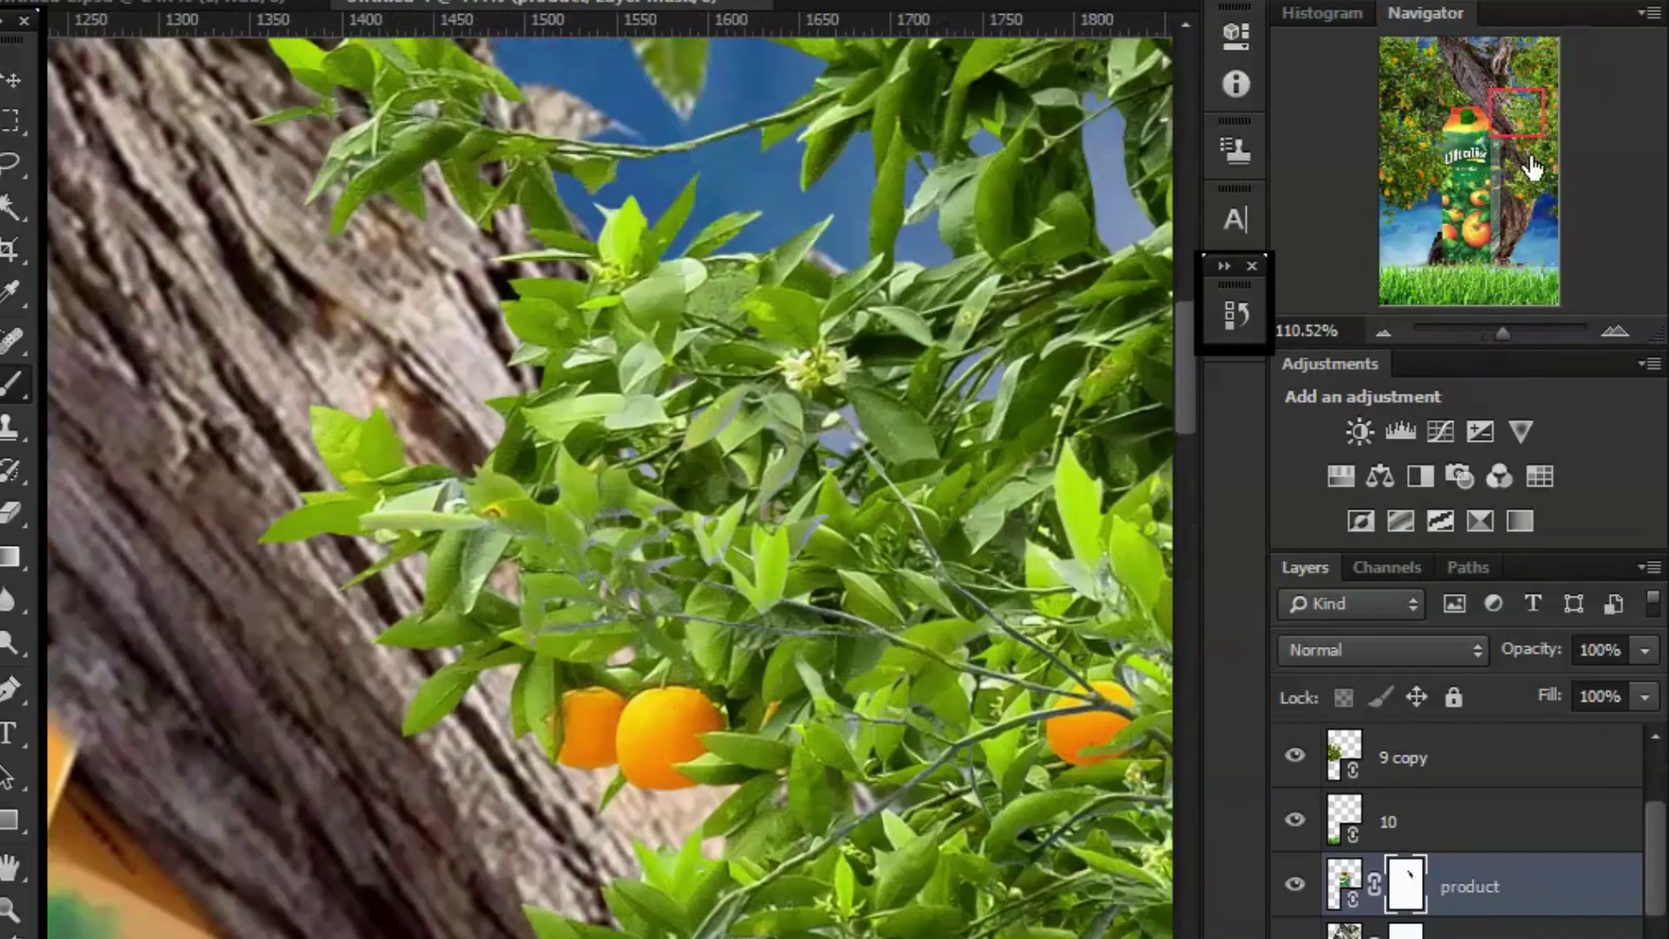
pyautogui.click(1502, 115)
pyautogui.moveTo(1502, 116); pyautogui.dragTo(1492, 115)
pyautogui.scroll(-2, 797, 619)
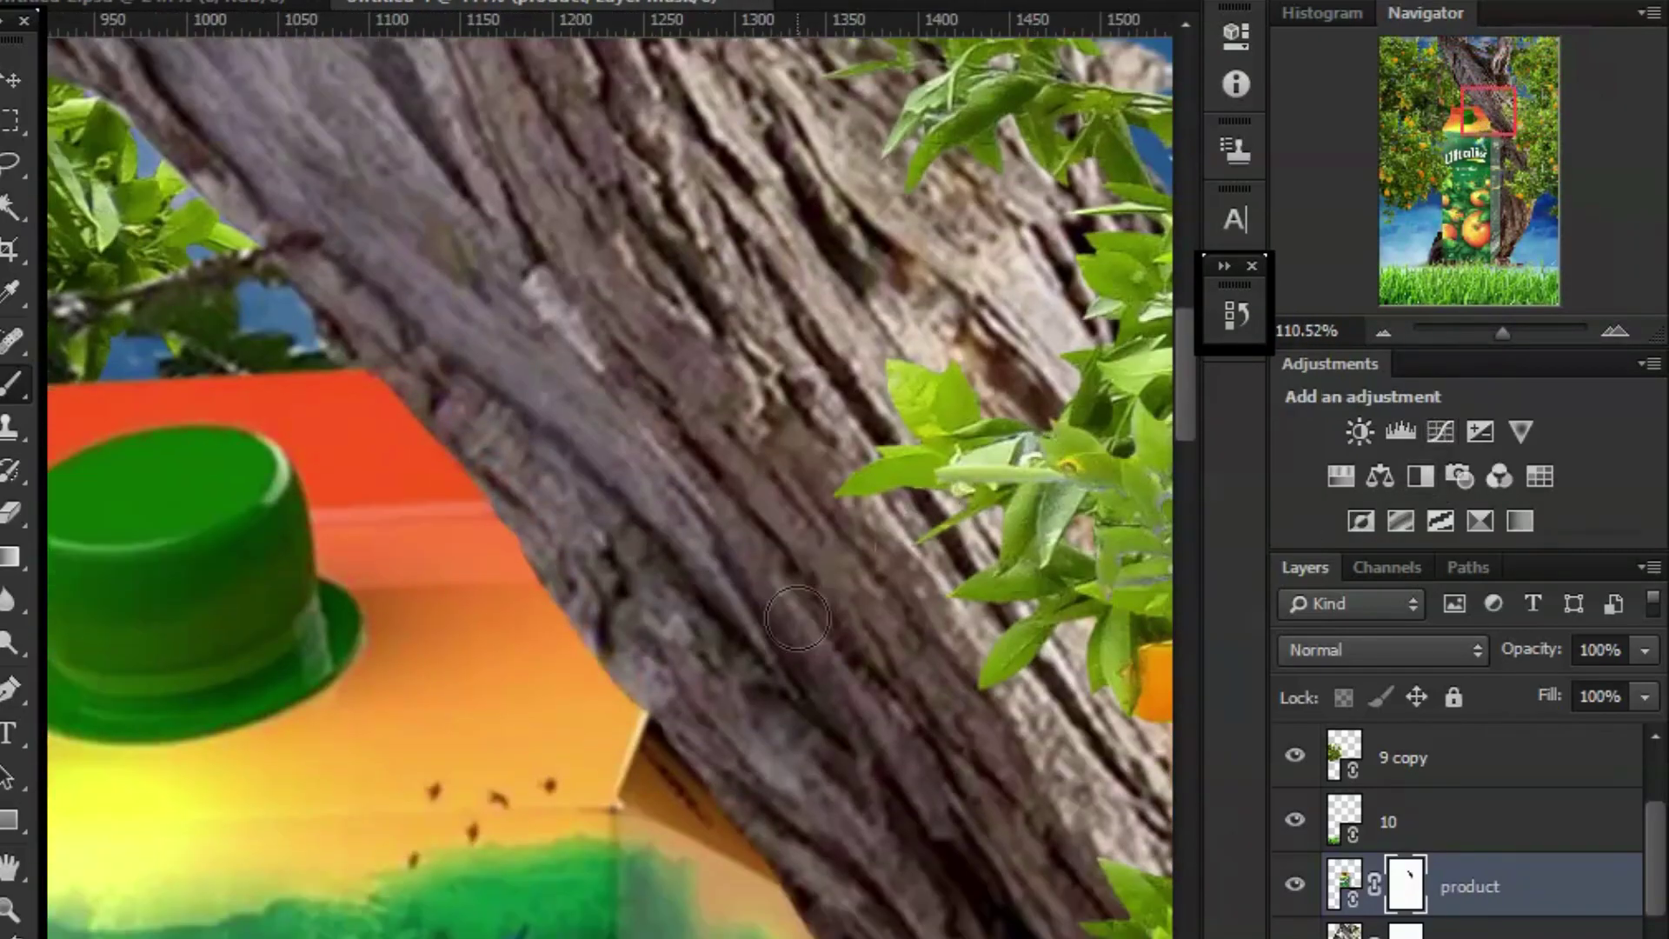
pyautogui.moveTo(1502, 331); pyautogui.dragTo(1483, 330)
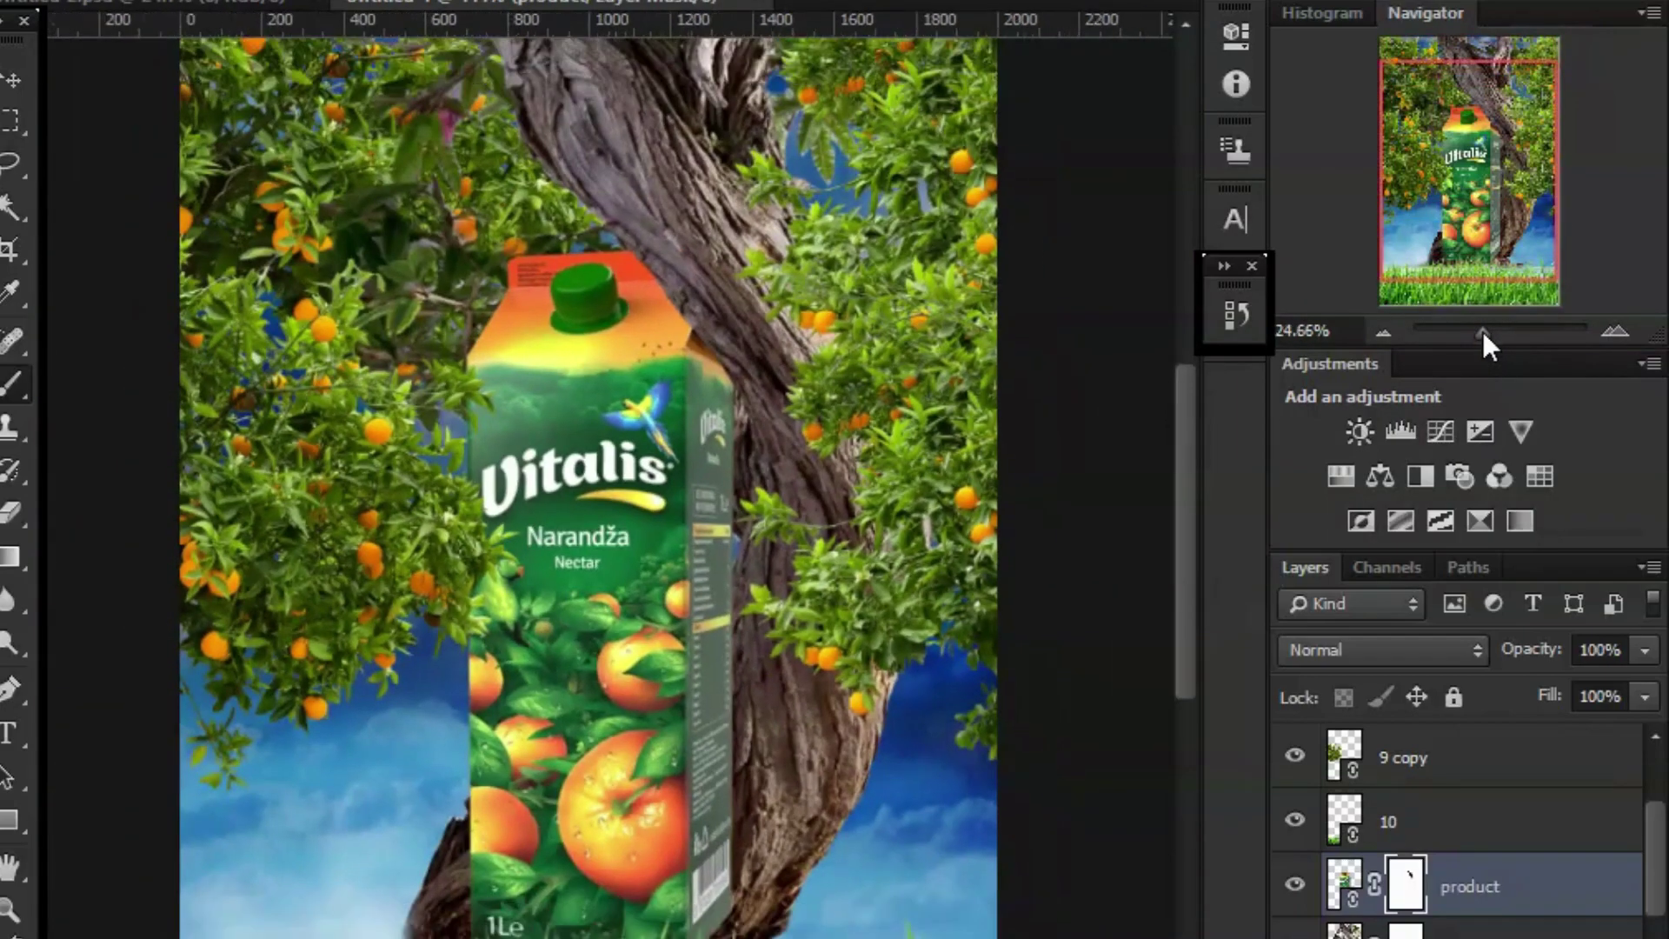
# Save the poster as a PSD named 'vc', accepting the compatibility prompt.
pyautogui.scroll(-3, 706, 572)
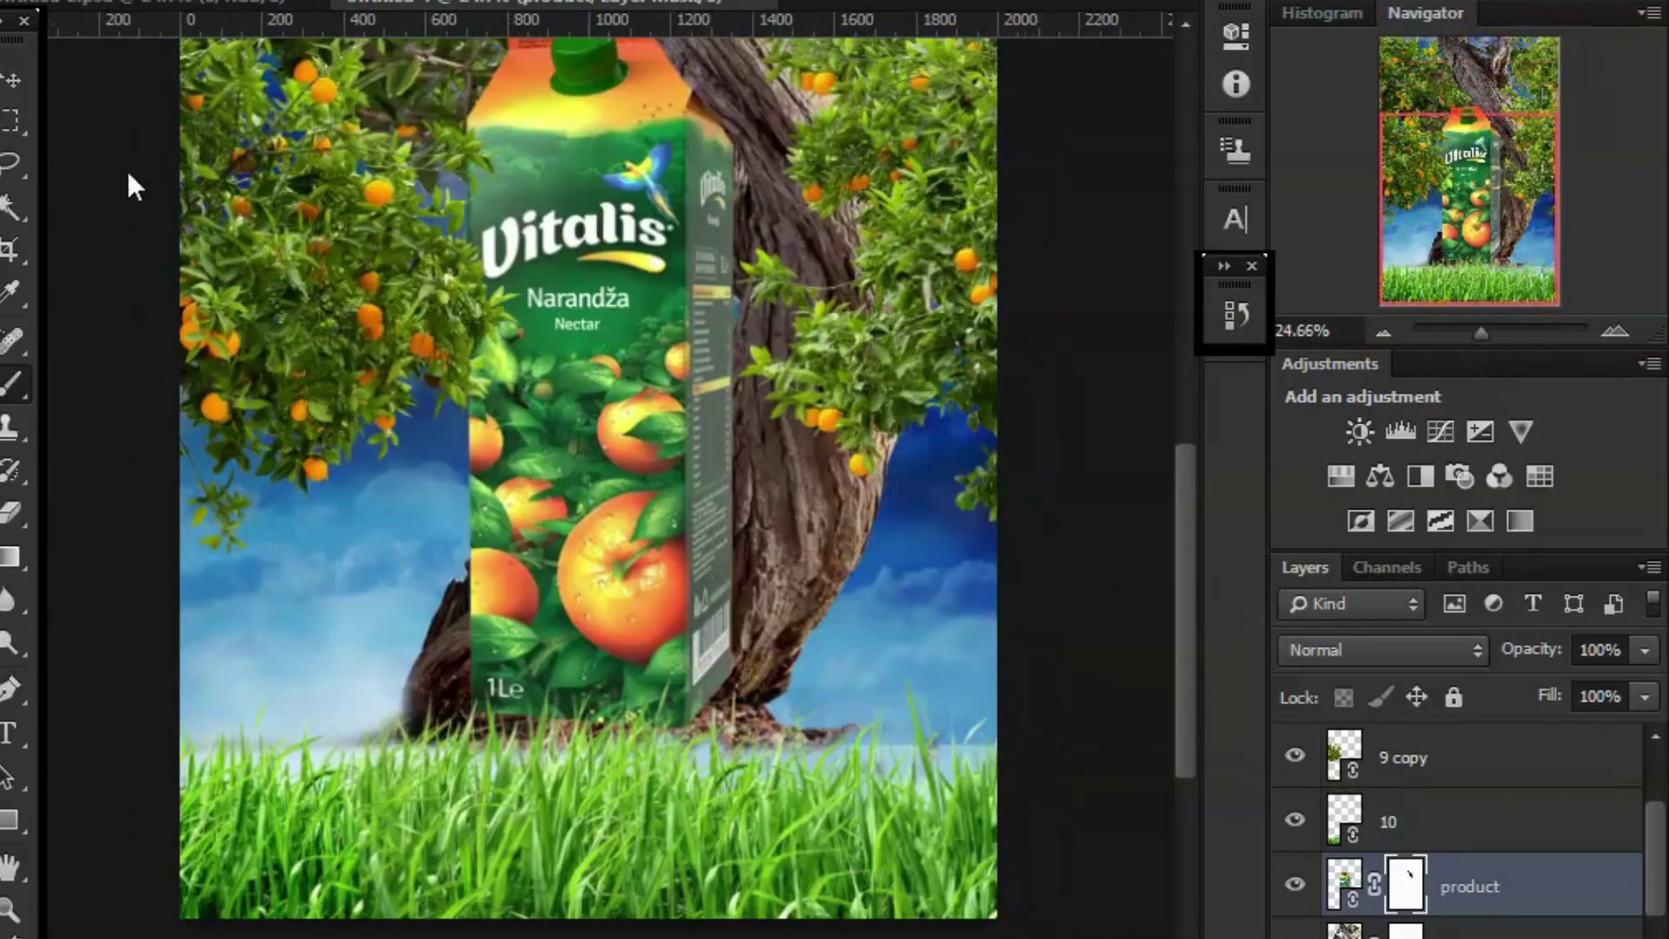
pyautogui.hotkey('ctrl', 's')
pyautogui.click(142, 250)
pyautogui.click(403, 690)
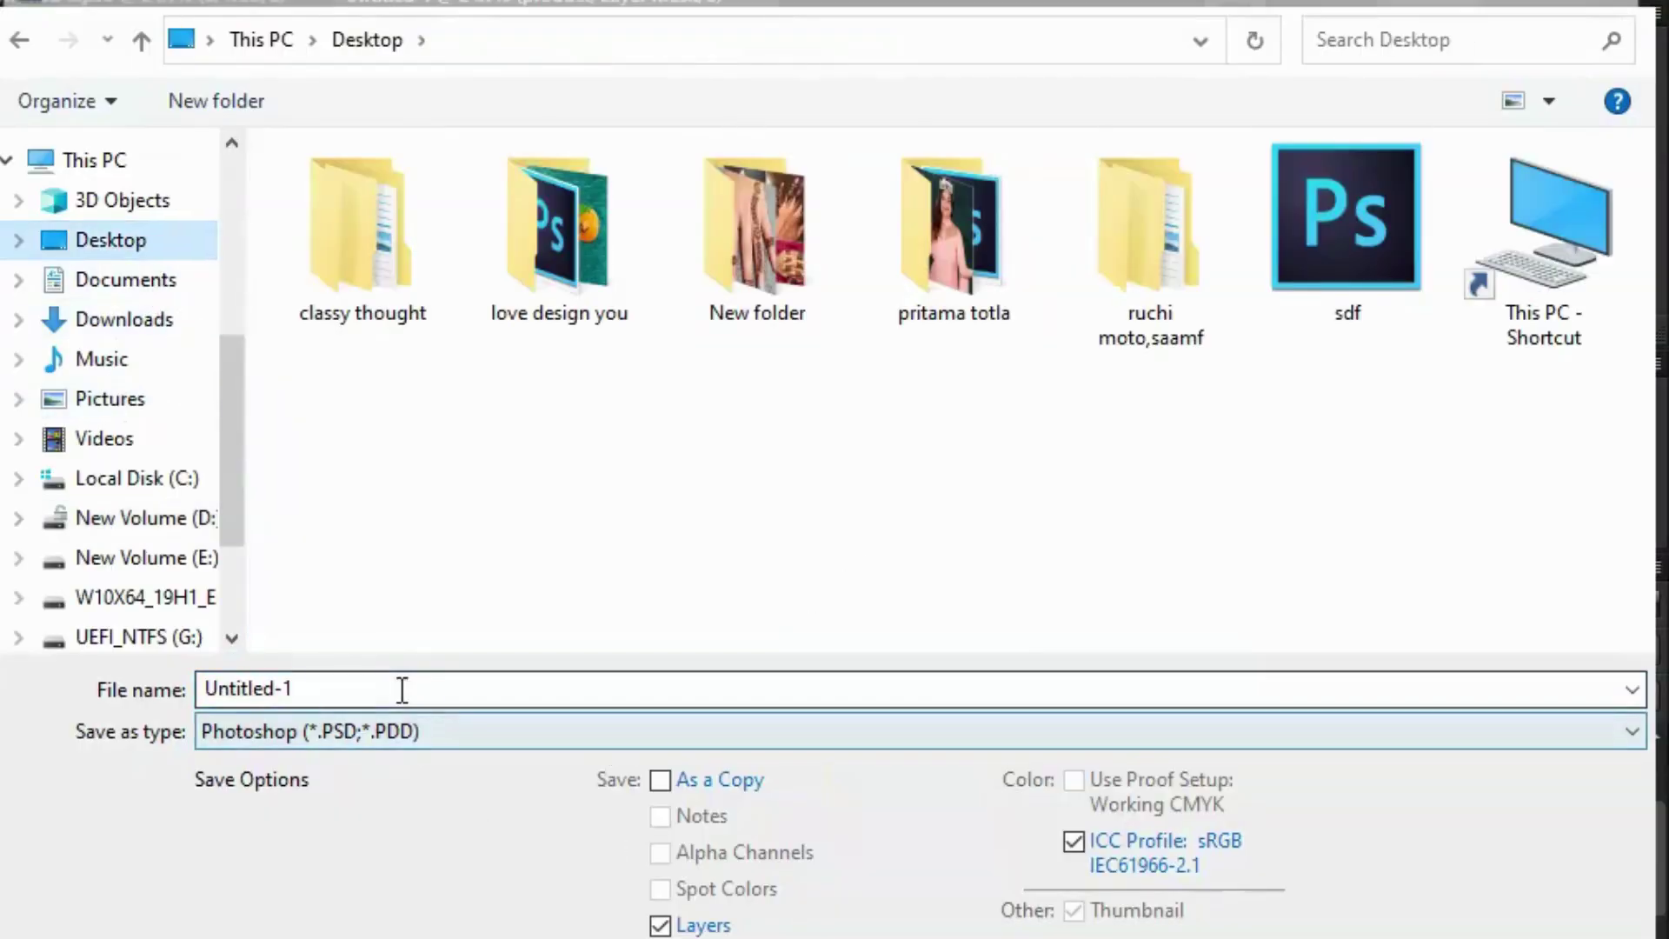
pyautogui.write('vc')
pyautogui.press('Return')
pyautogui.click(1179, 232)
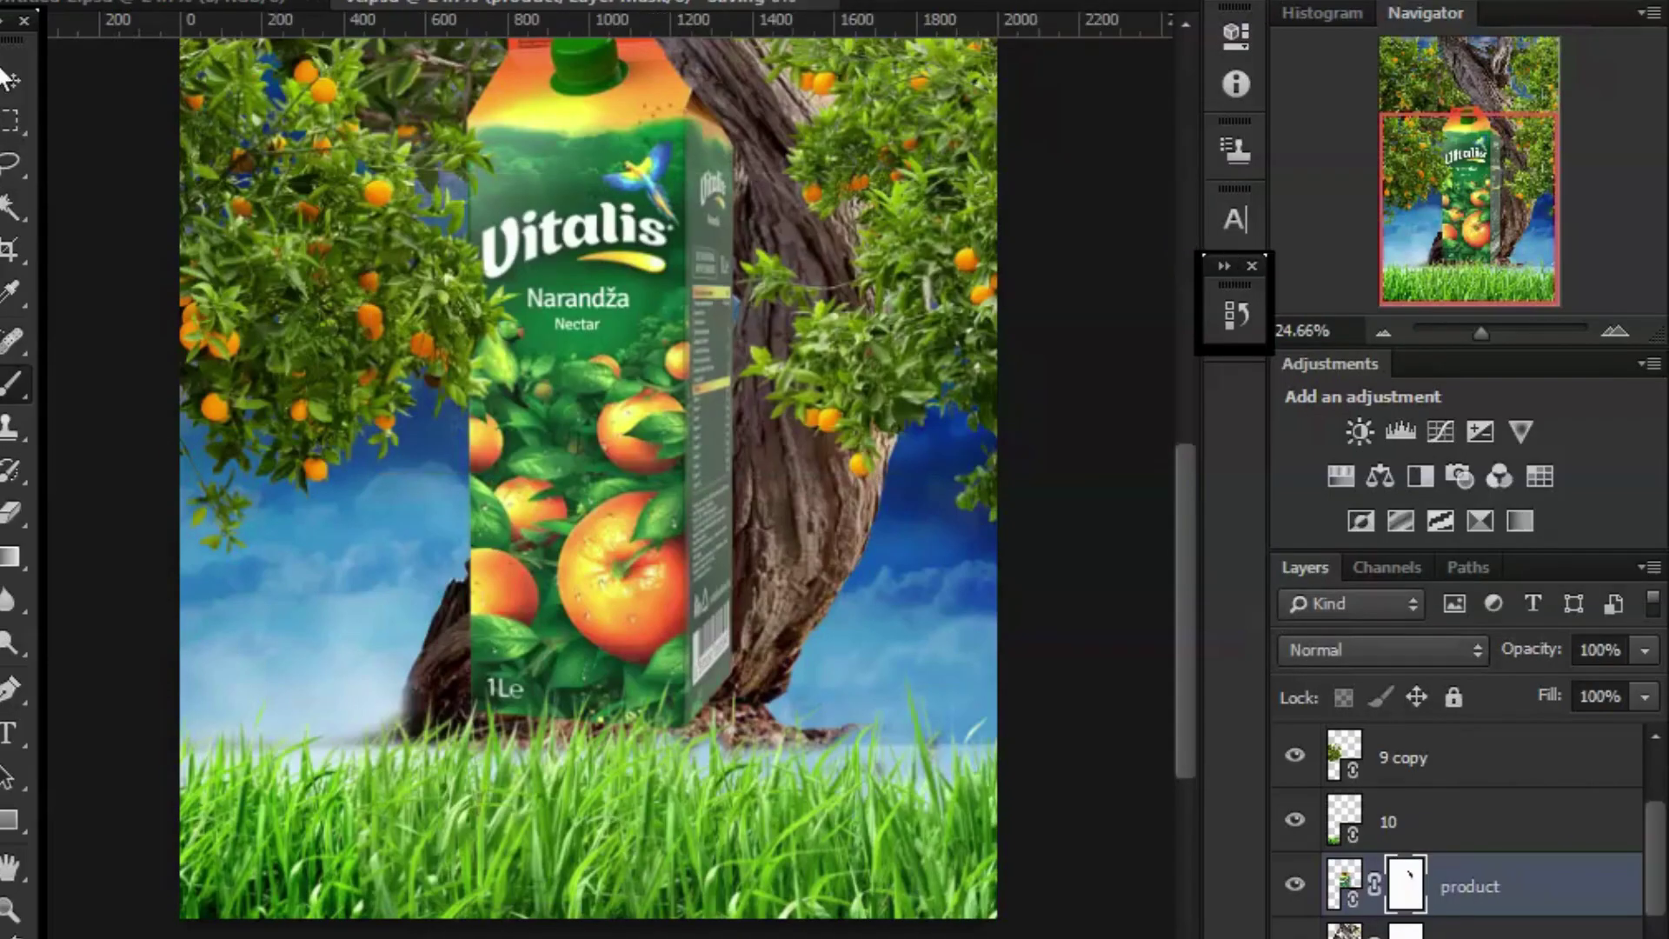
# Nudge grass layer 10 upward and move it below the product layer.
pyautogui.scroll(-1, 1535, 891)
pyautogui.scroll(3, 1478, 887)
pyautogui.click(1443, 883)
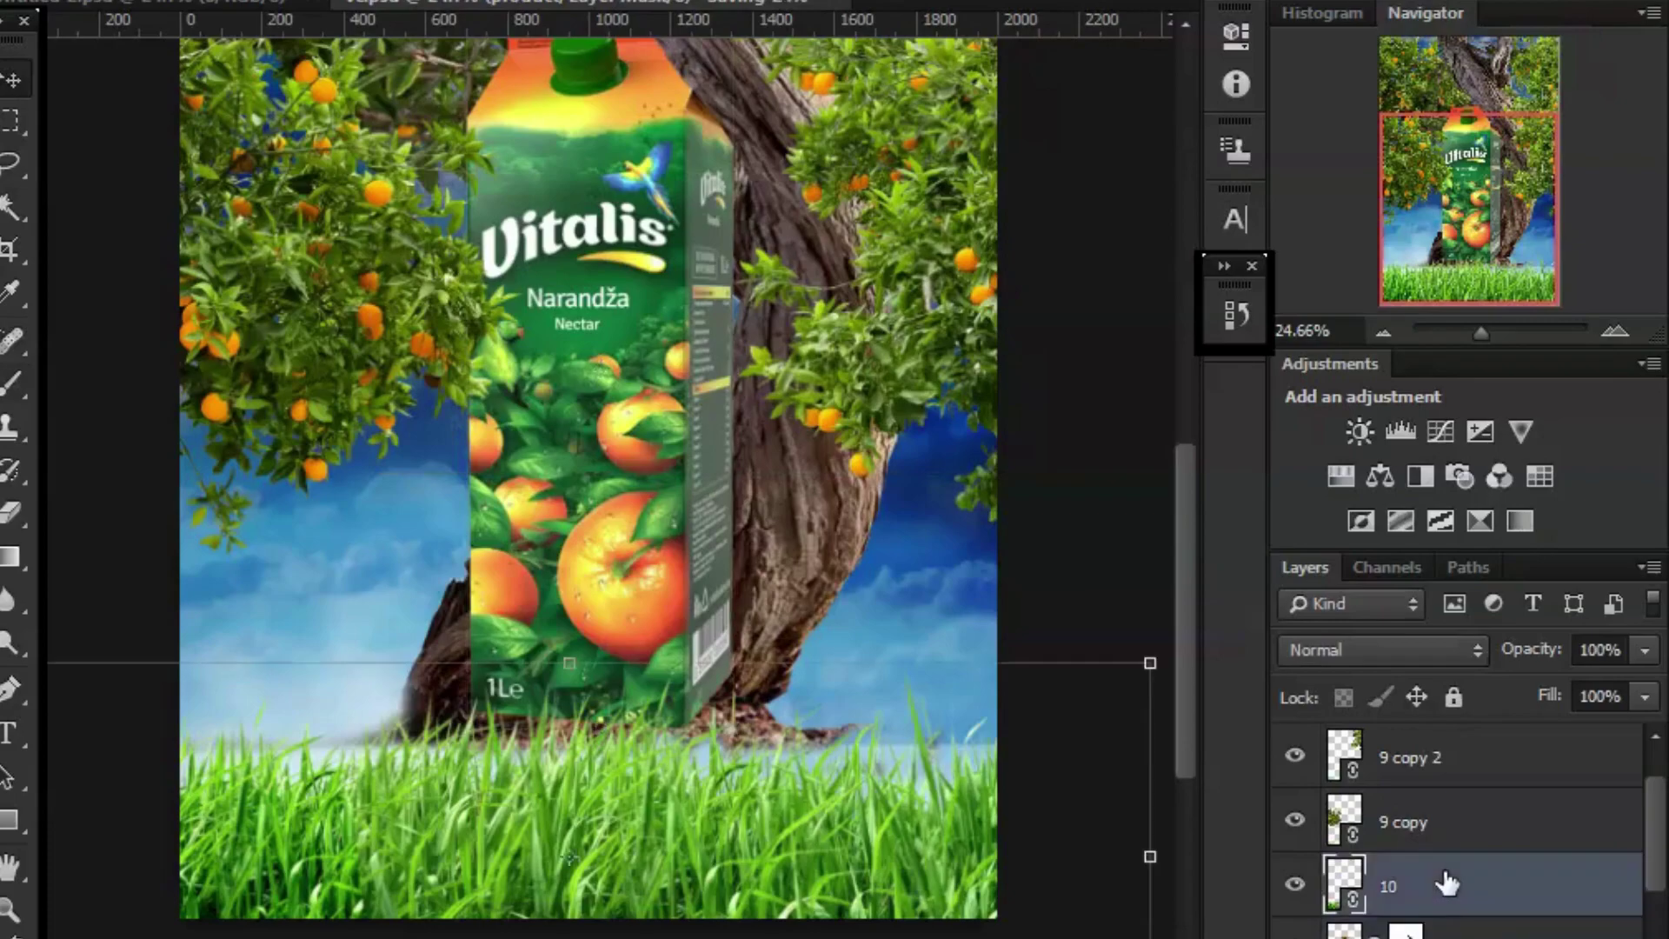
pyautogui.scroll(1, 1441, 896)
pyautogui.hotkey('shift', 'Up')
pyautogui.hotkey('shift', 'Up')
pyautogui.hotkey('shift', 'Up')
pyautogui.hotkey('shift', 'Up')
pyautogui.hotkey('shift', 'Up')
pyautogui.hotkey('shift', 'Up')
pyautogui.hotkey('shift', 'Up')
pyautogui.hotkey('shift', 'Up')
pyautogui.hotkey('shift', 'Up')
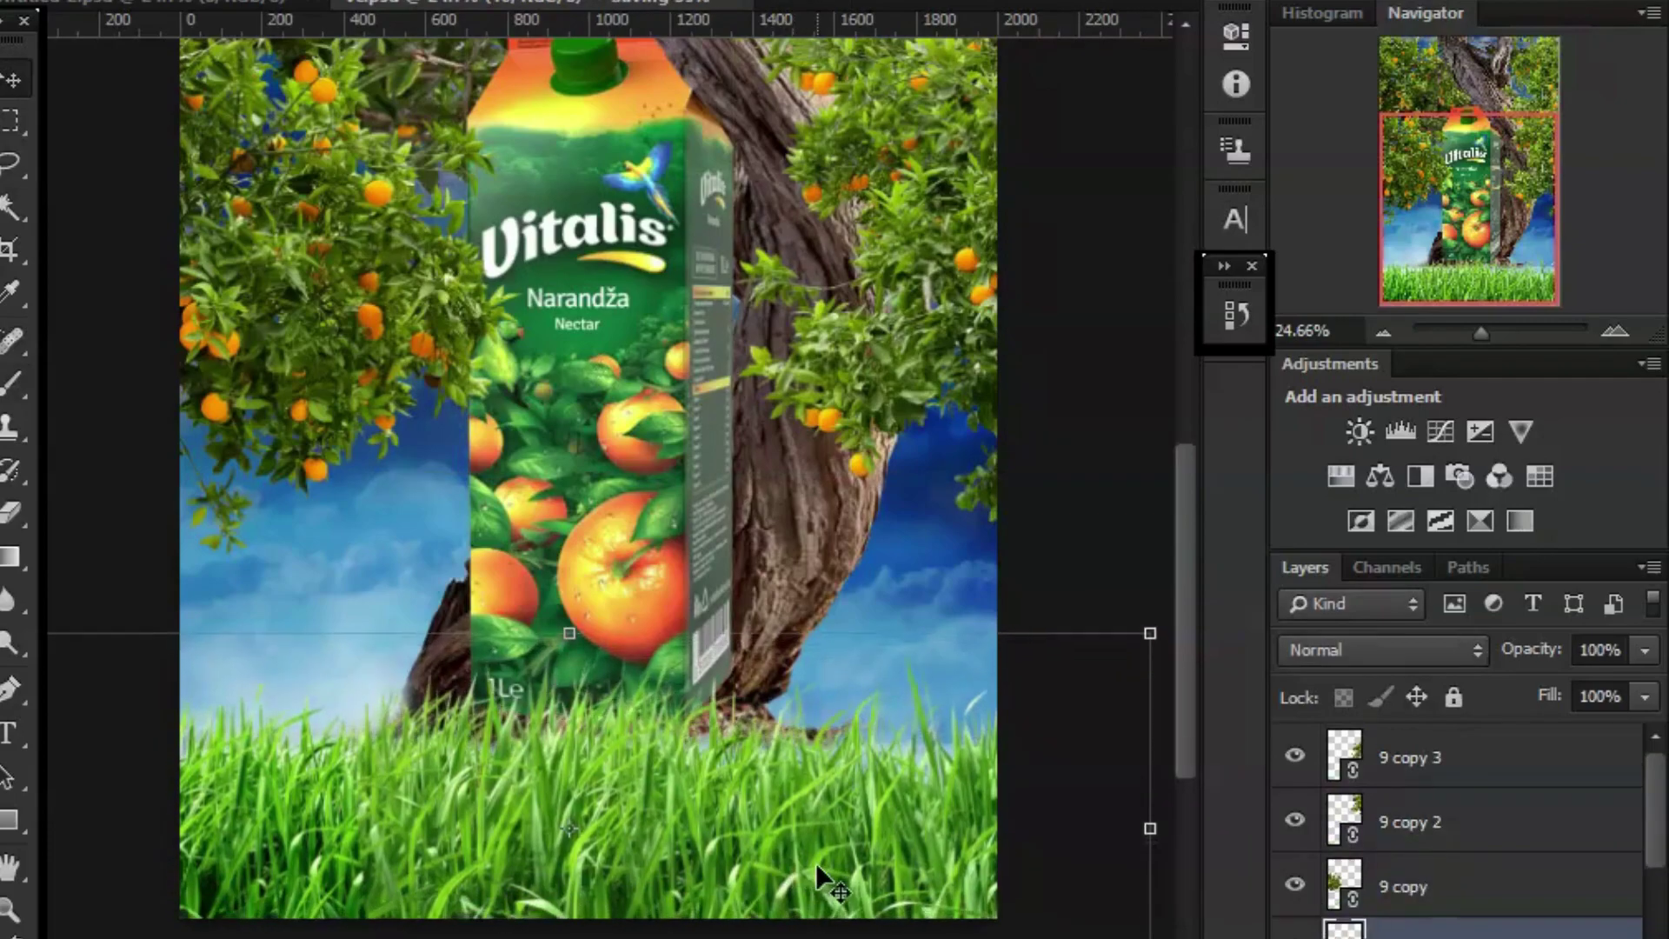
pyautogui.hotkey('shift', 'Up')
pyautogui.hotkey('shift', 'Up')
pyautogui.hotkey('shift', 'Up')
pyautogui.hotkey('shift', 'Up')
pyautogui.hotkey('shift', 'Up')
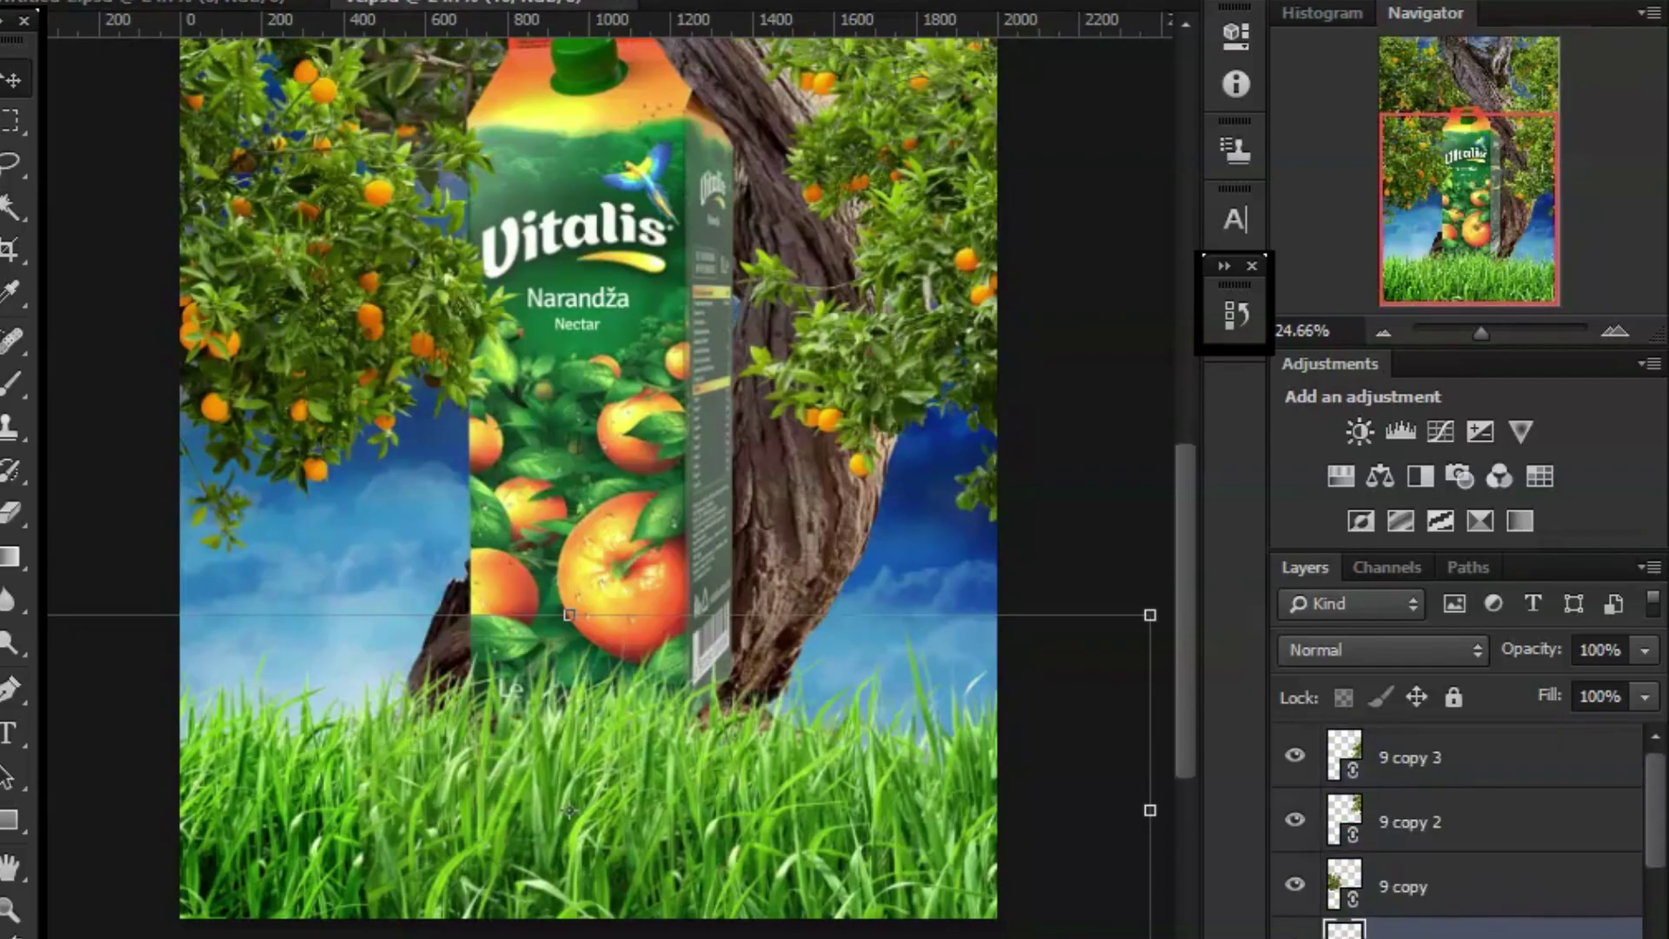
pyautogui.moveTo(1460, 930); pyautogui.dragTo(1466, 933)
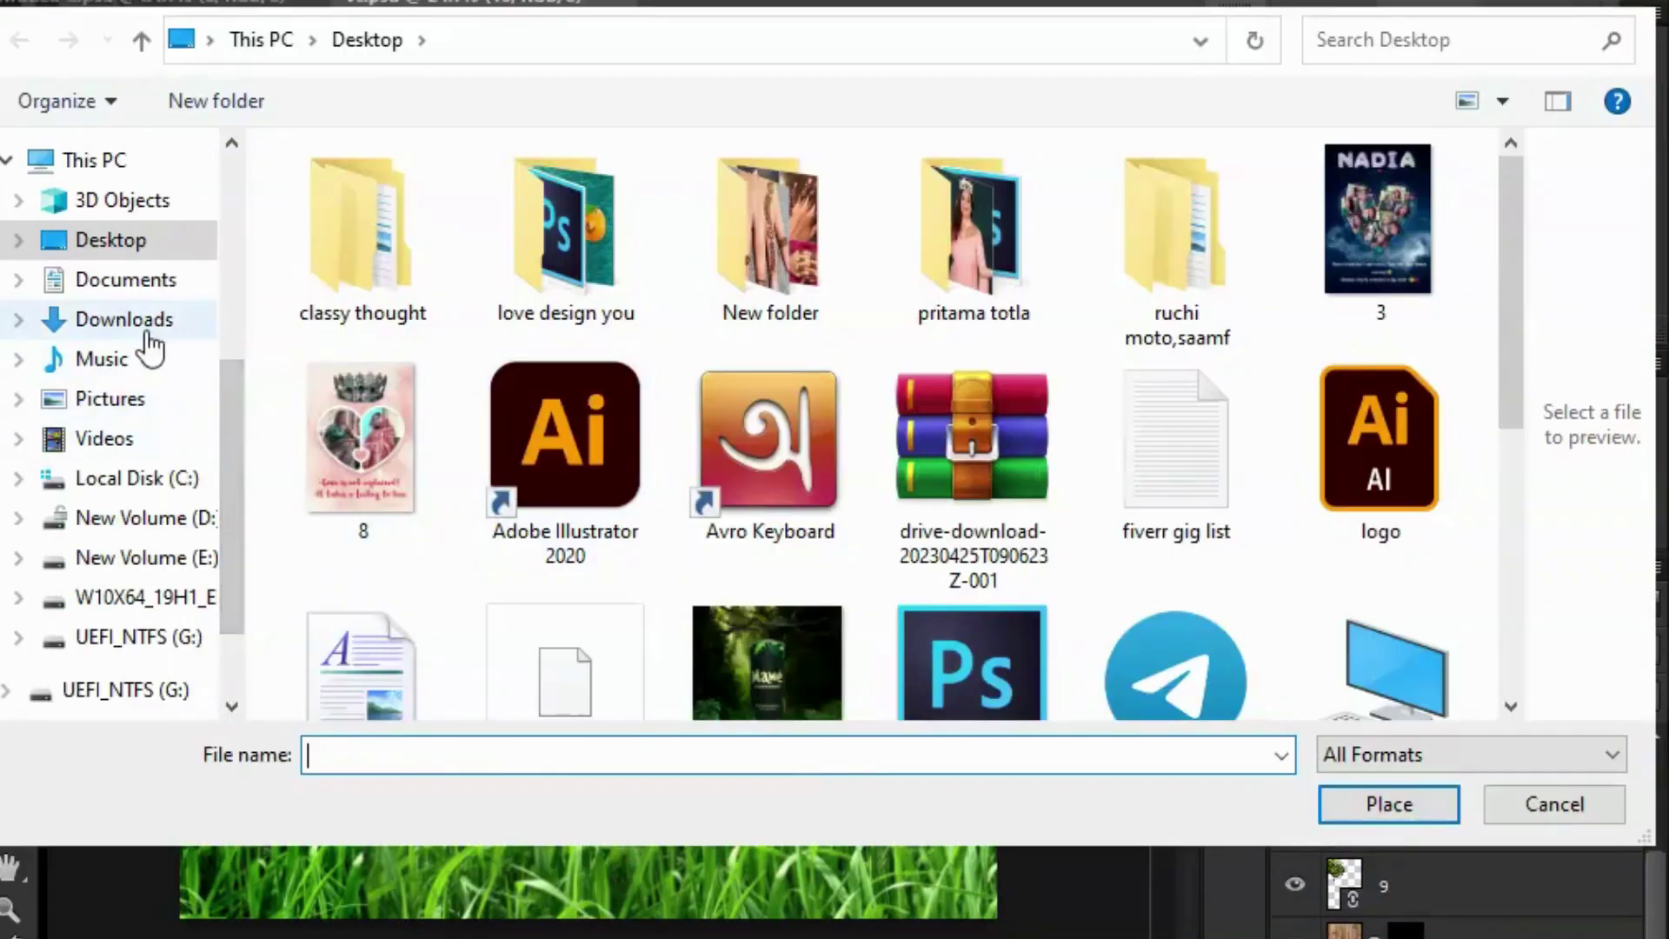
# Place bushes image 12 from the 'design ar jonno dorkari jinis > tree' folder.
pyautogui.click(143, 322)
pyautogui.scroll(3, 144, 347)
pyautogui.click(143, 230)
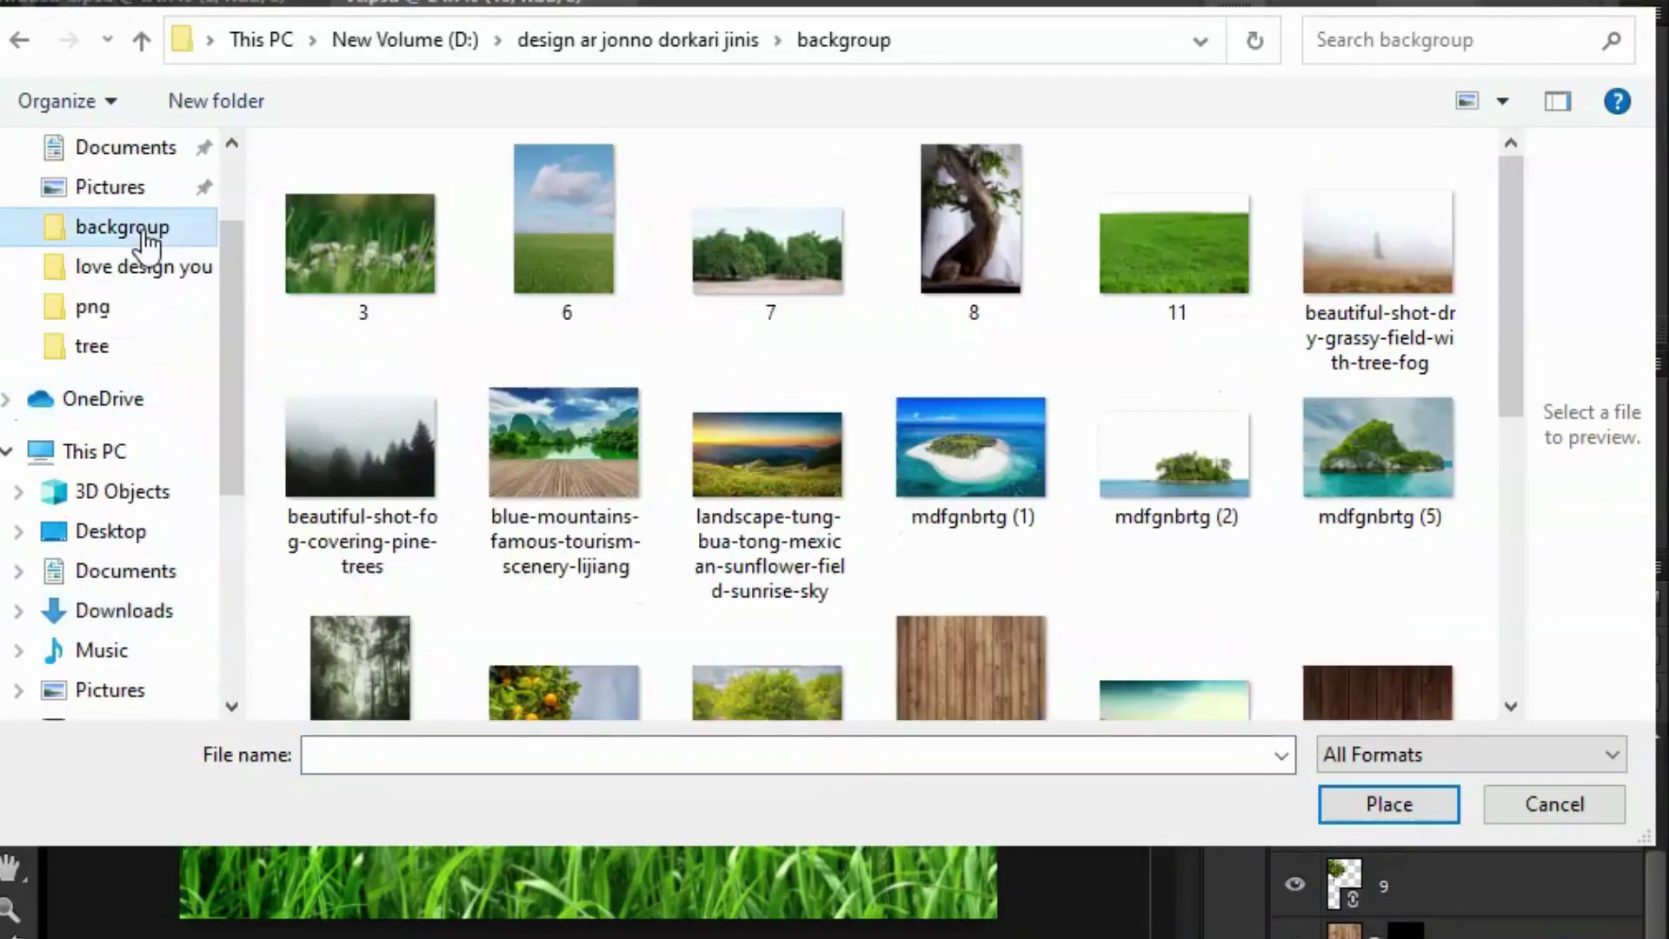
pyautogui.scroll(-2, 603, 482)
pyautogui.scroll(-3, 869, 487)
pyautogui.scroll(-2, 1130, 487)
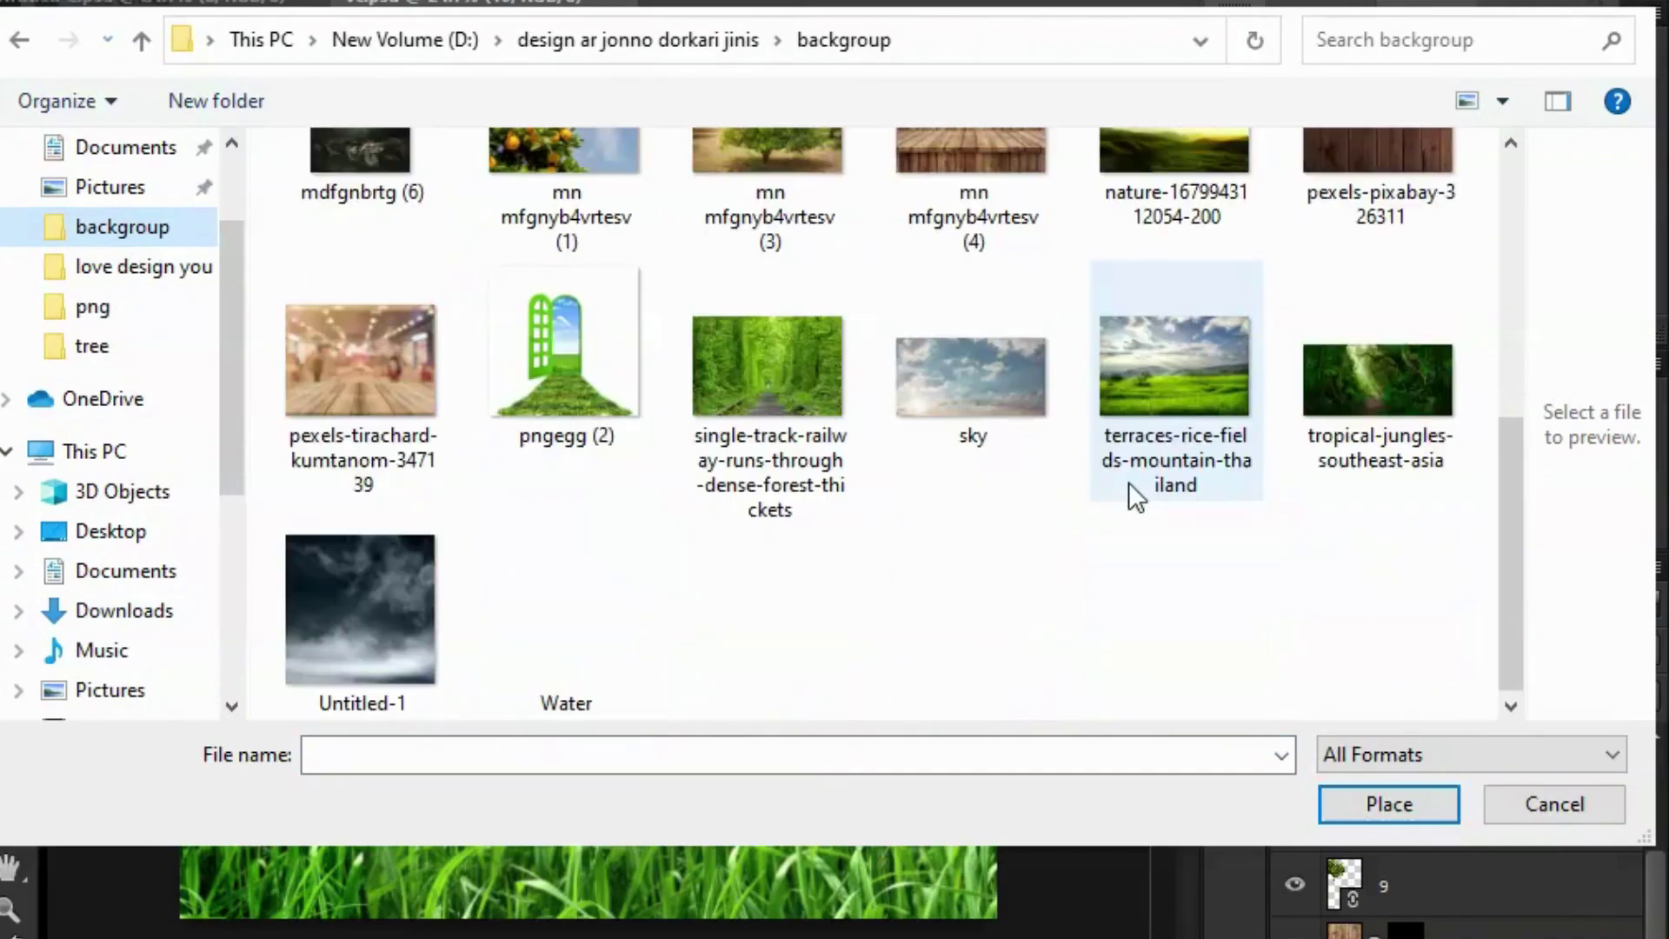
pyautogui.click(142, 40)
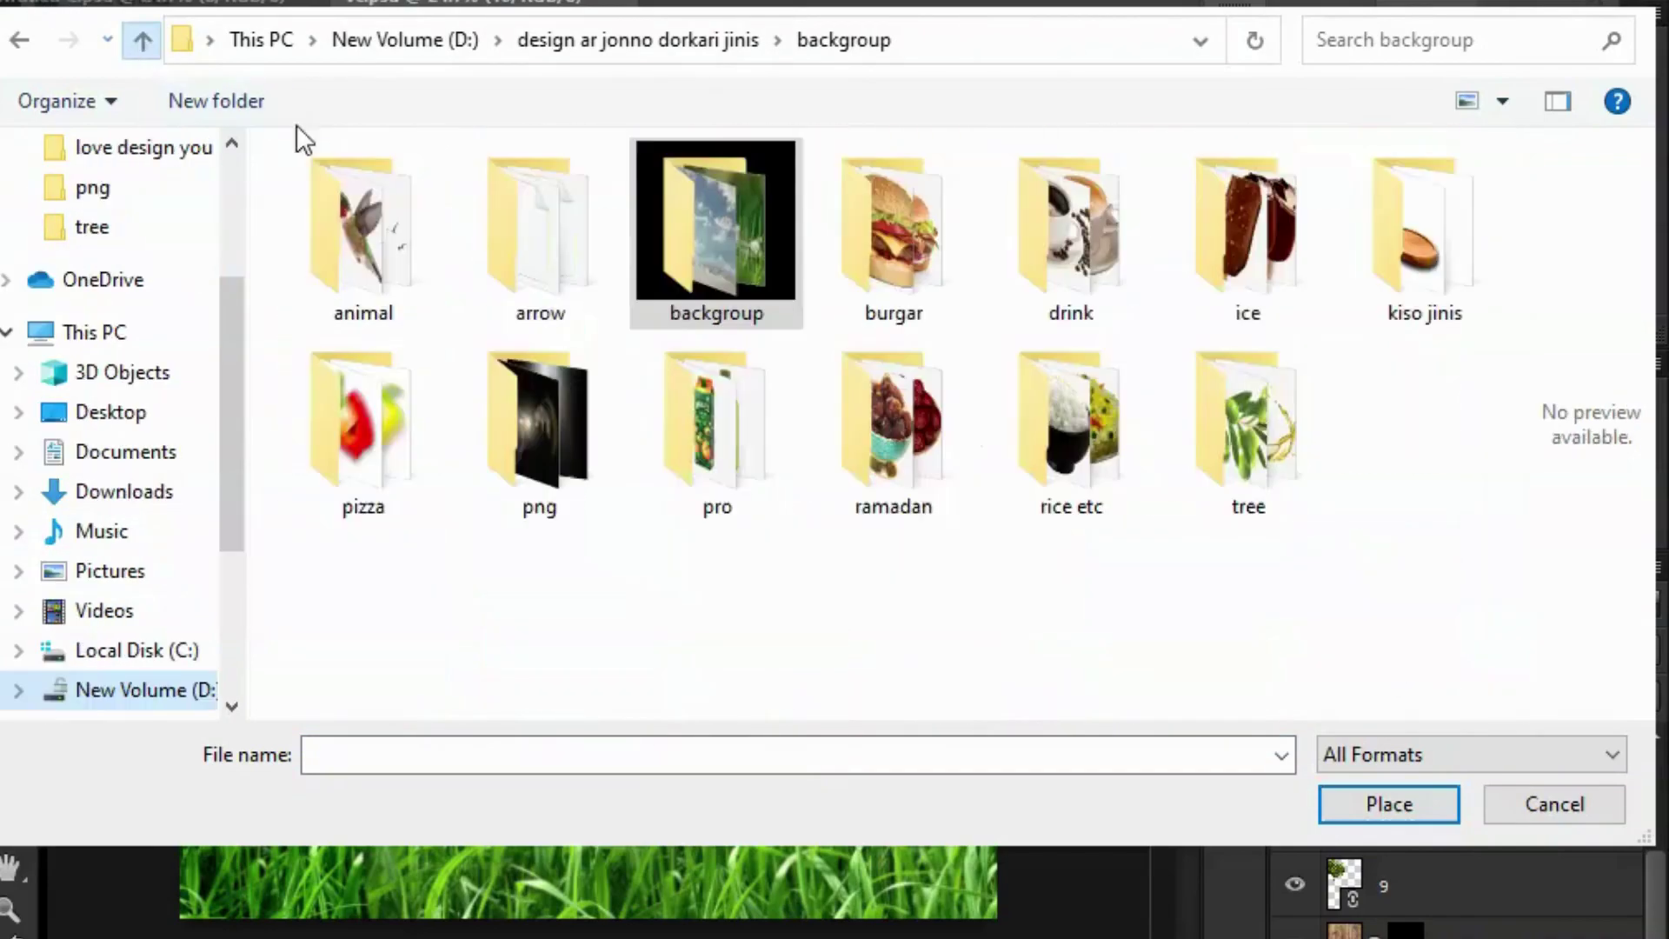
pyautogui.doubleClick(1299, 439)
pyautogui.click(843, 253)
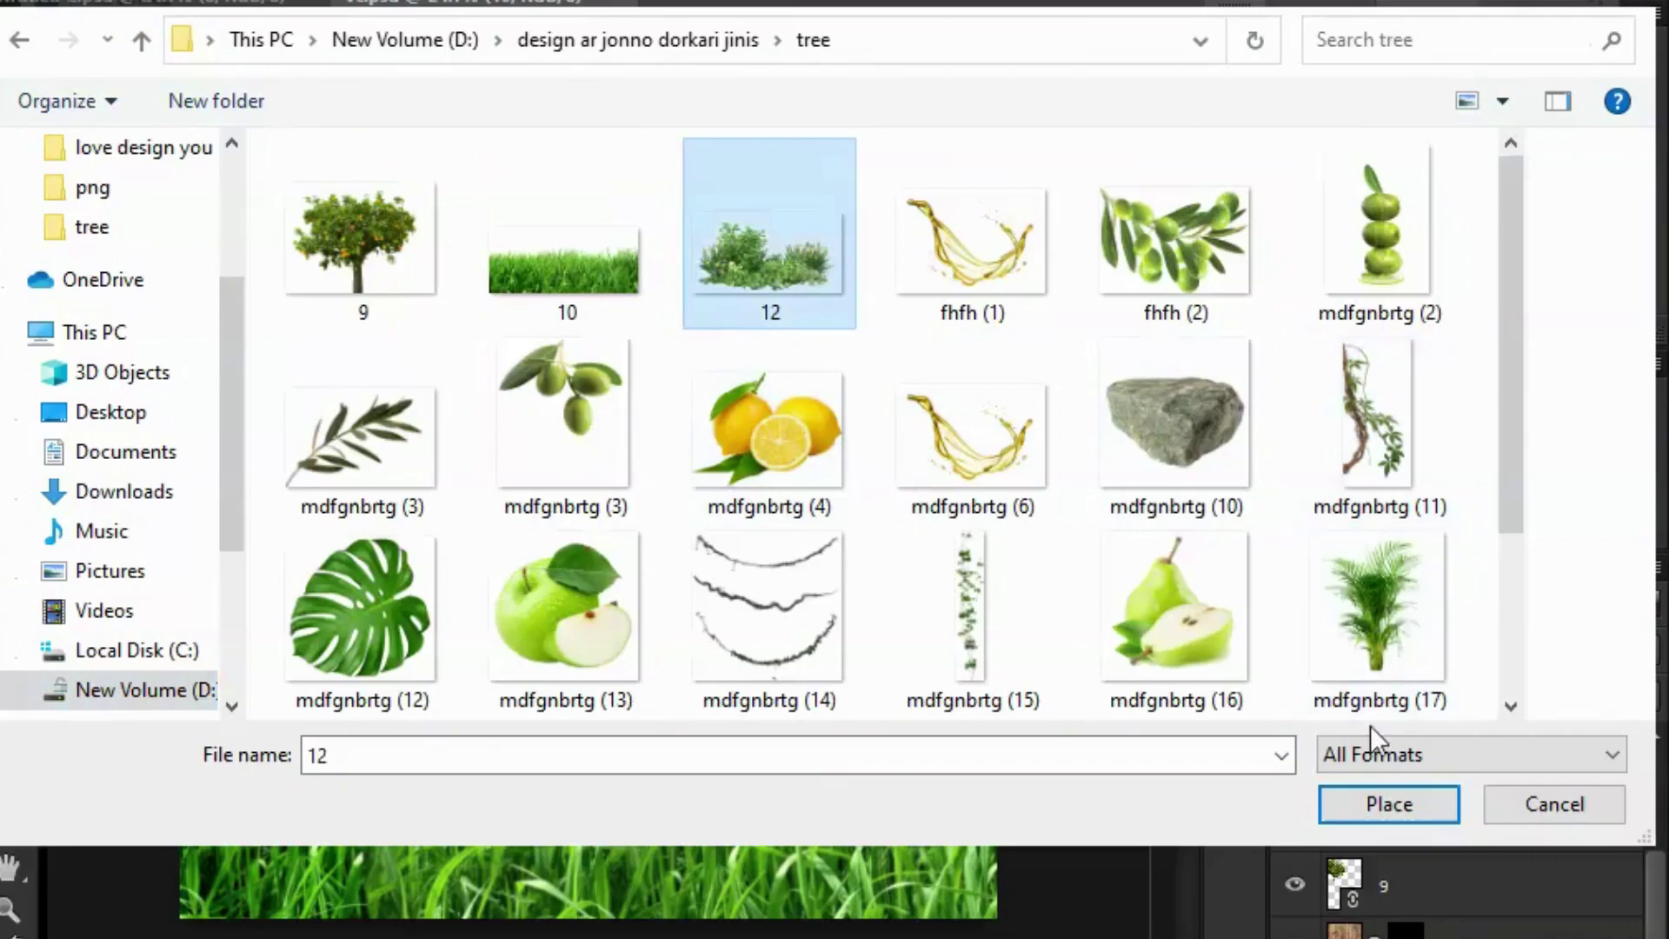
pyautogui.click(1388, 803)
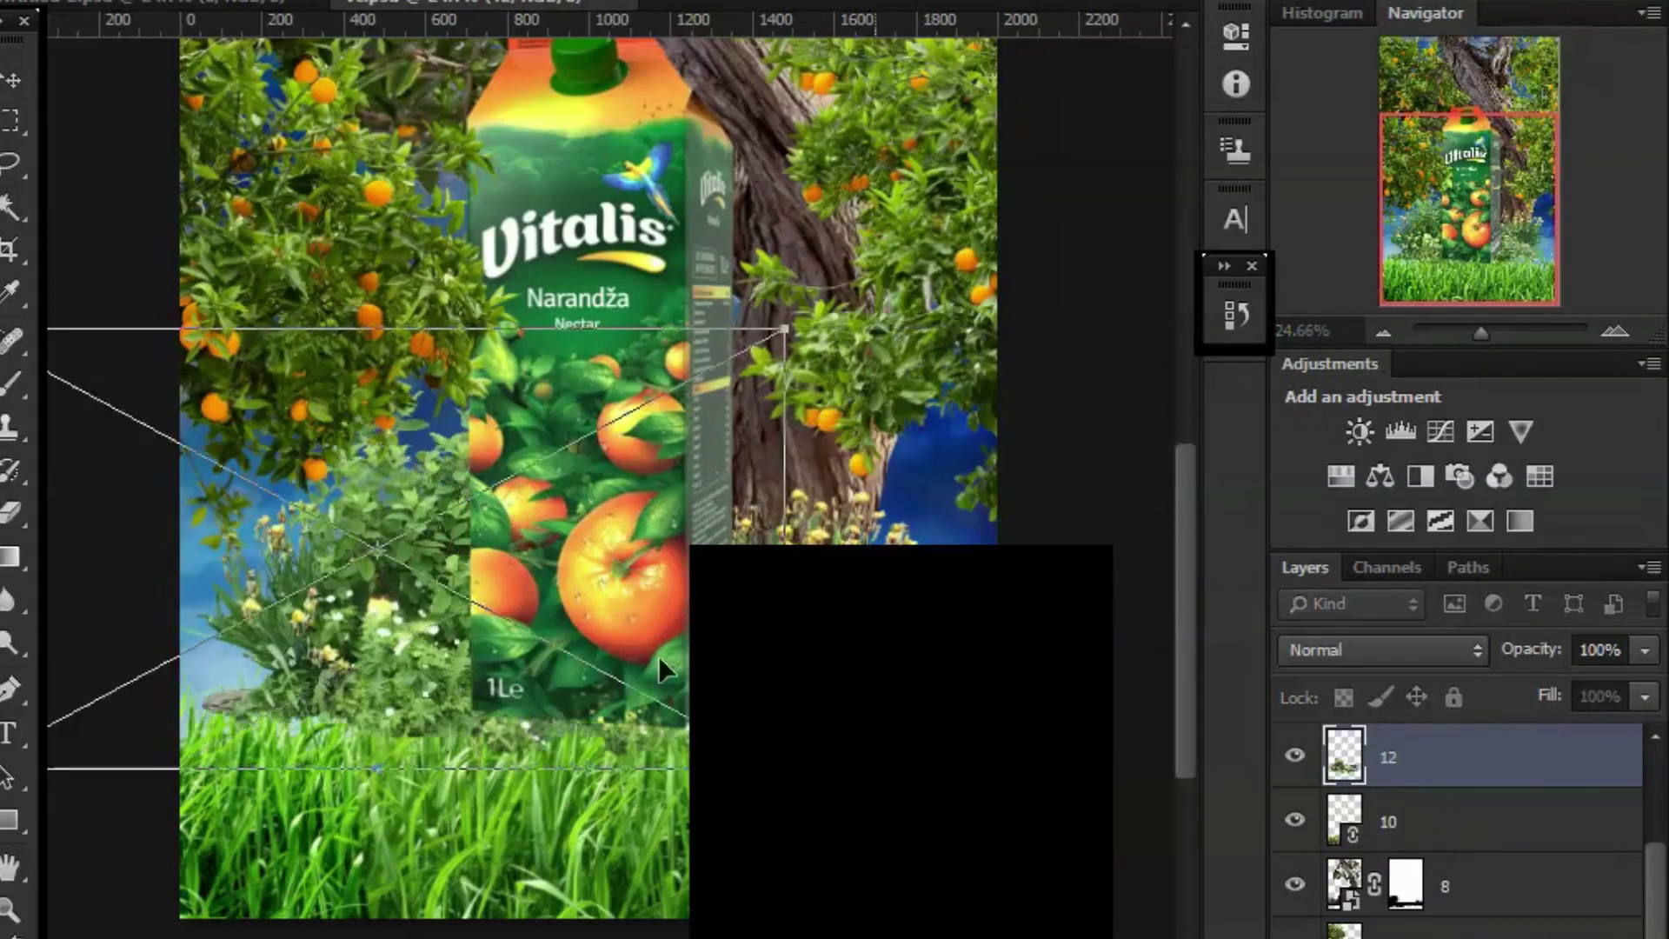
# Commit the placed bushes, then stack grass layer 10 above layer 12 and layer 12 below tree layer 9.
pyautogui.moveTo(659, 655); pyautogui.dragTo(706, 652)
pyautogui.press('Return')
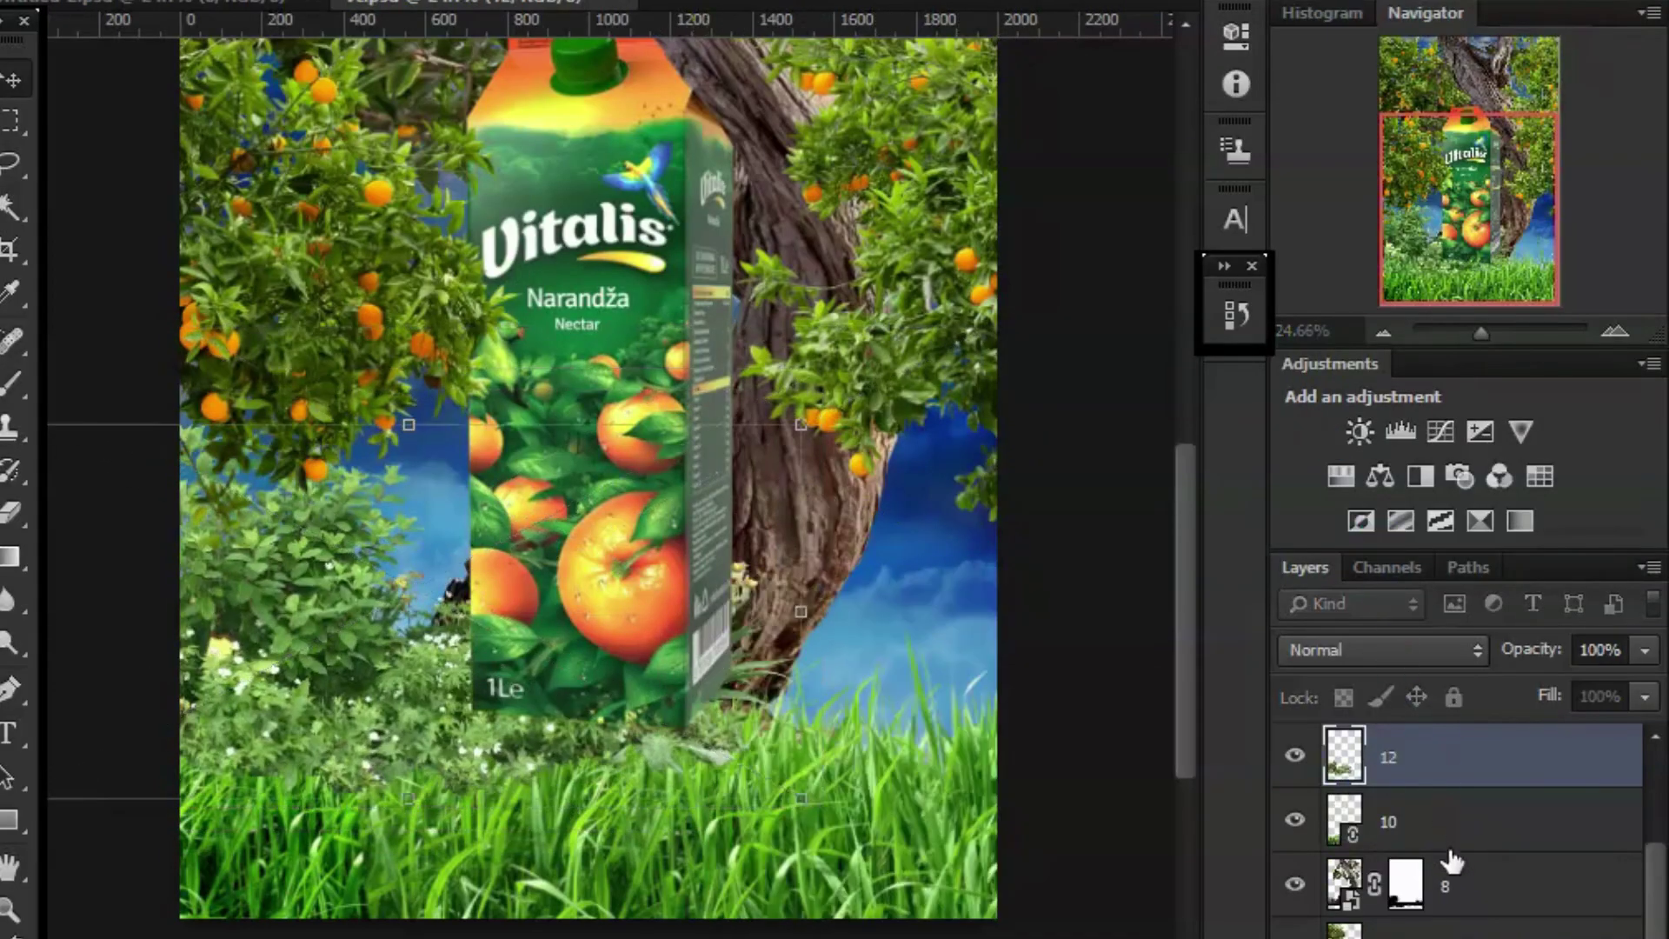
pyautogui.moveTo(1443, 826); pyautogui.dragTo(1449, 745)
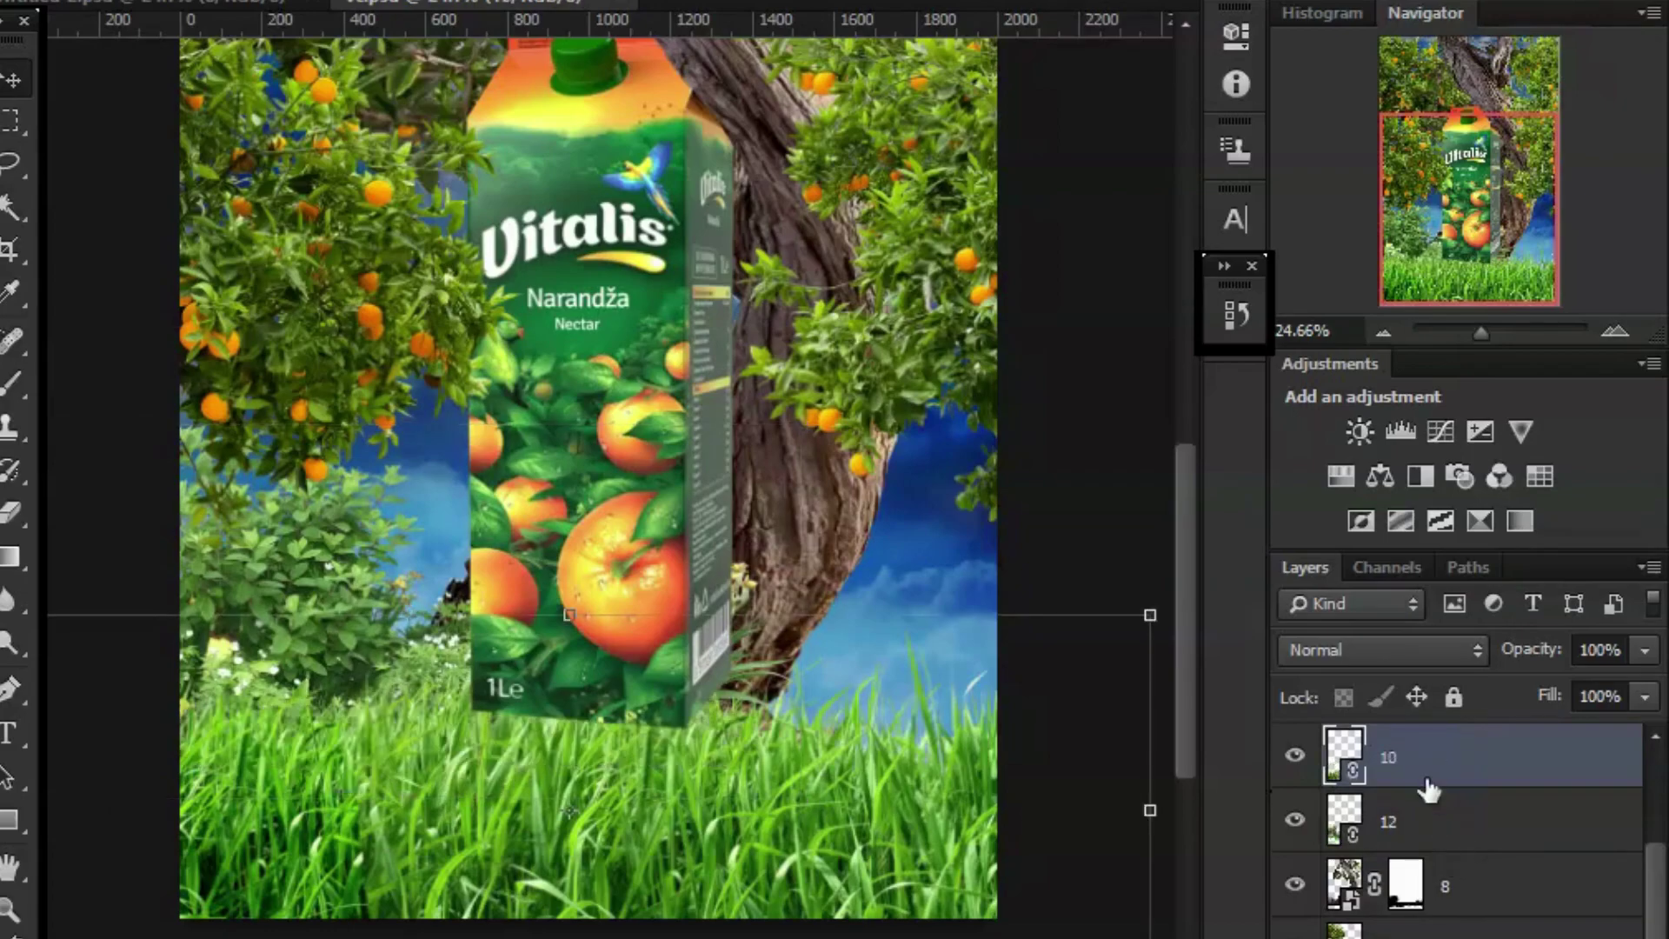
pyautogui.moveTo(1391, 821); pyautogui.dragTo(1391, 913)
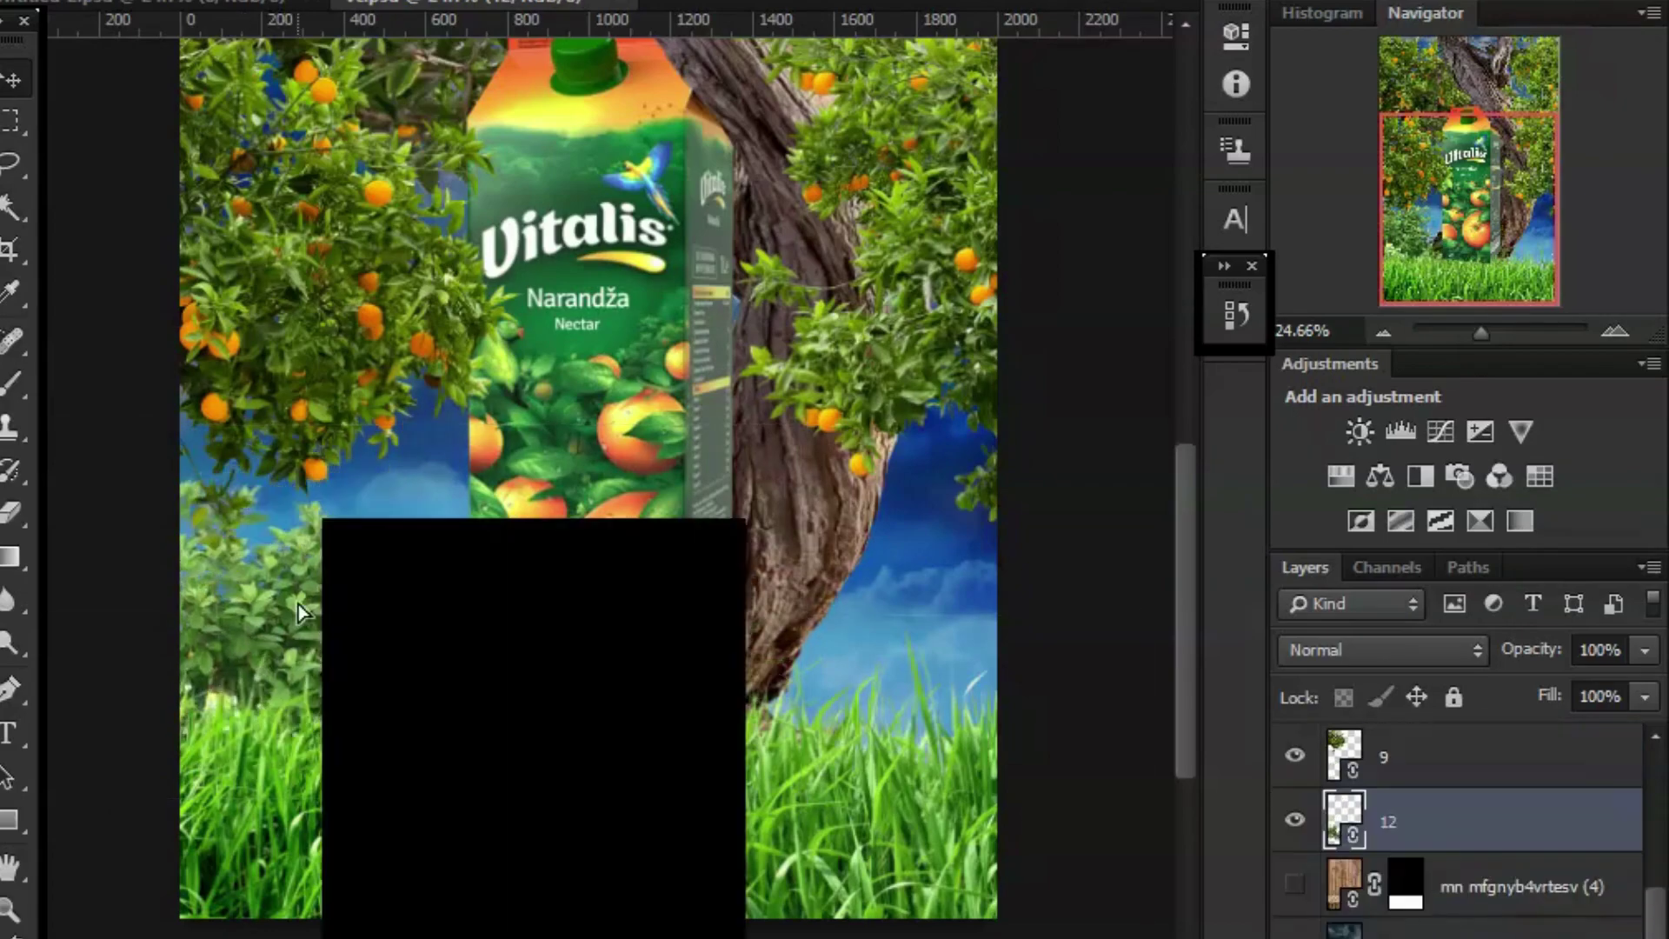
# Free-transform layer 12: resize, distort, and move it to the lower left, then commit.
pyautogui.hotkey('ctrl', 't')
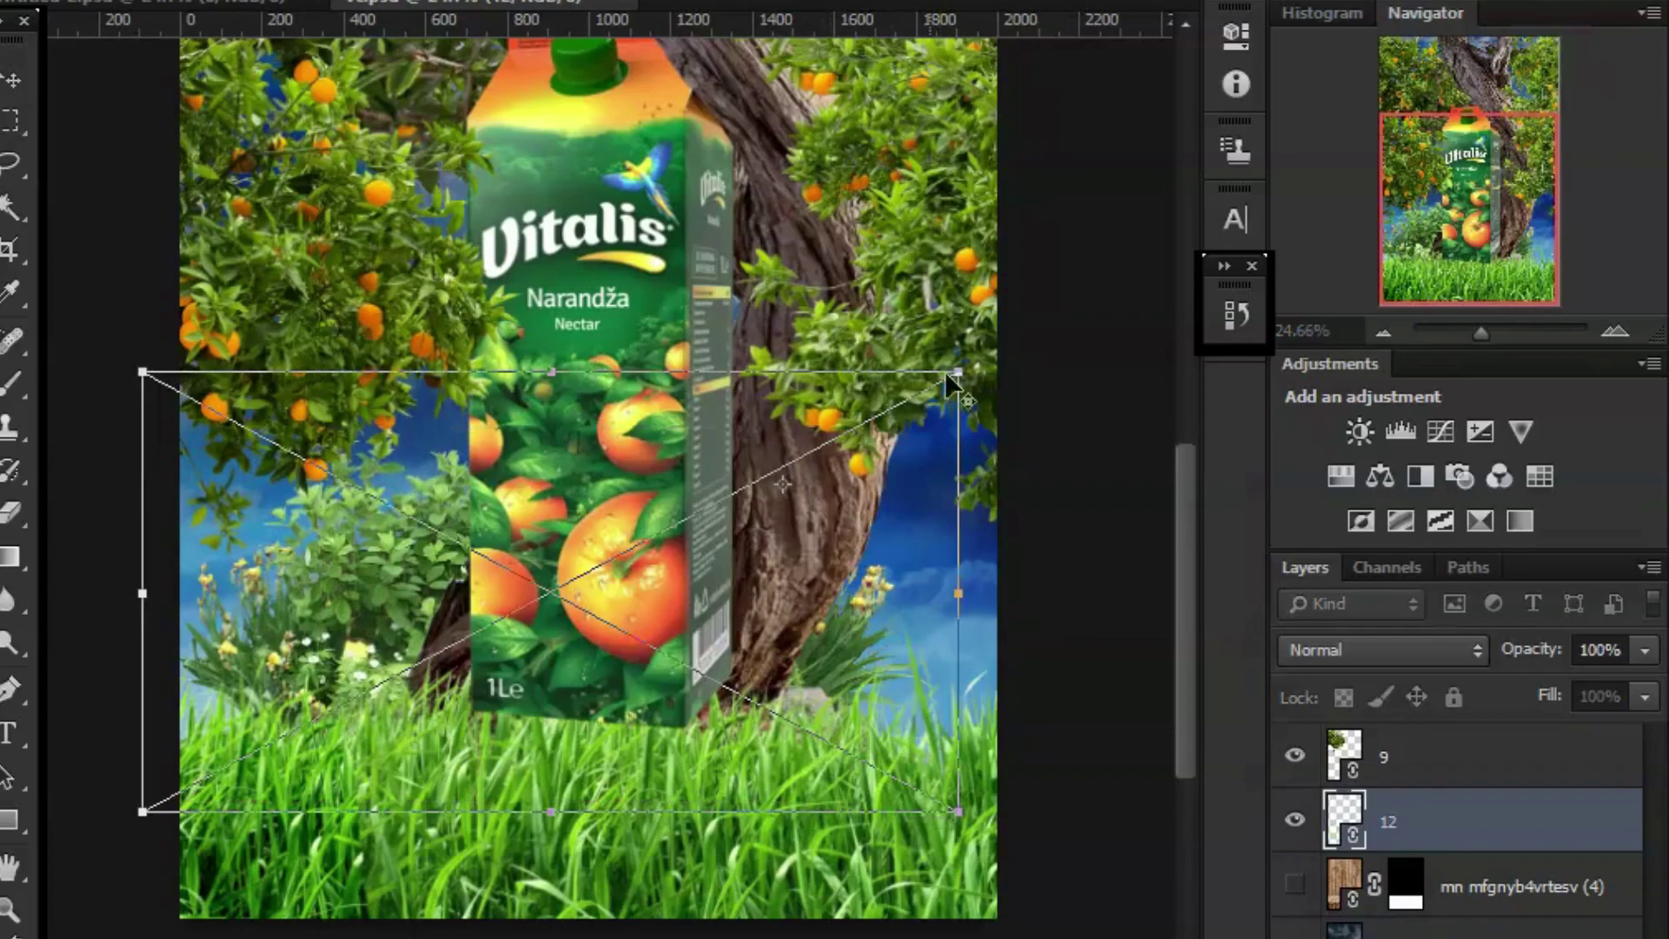
pyautogui.moveTo(939, 424); pyautogui.dragTo(787, 452)
pyautogui.moveTo(757, 574); pyautogui.dragTo(400, 678)
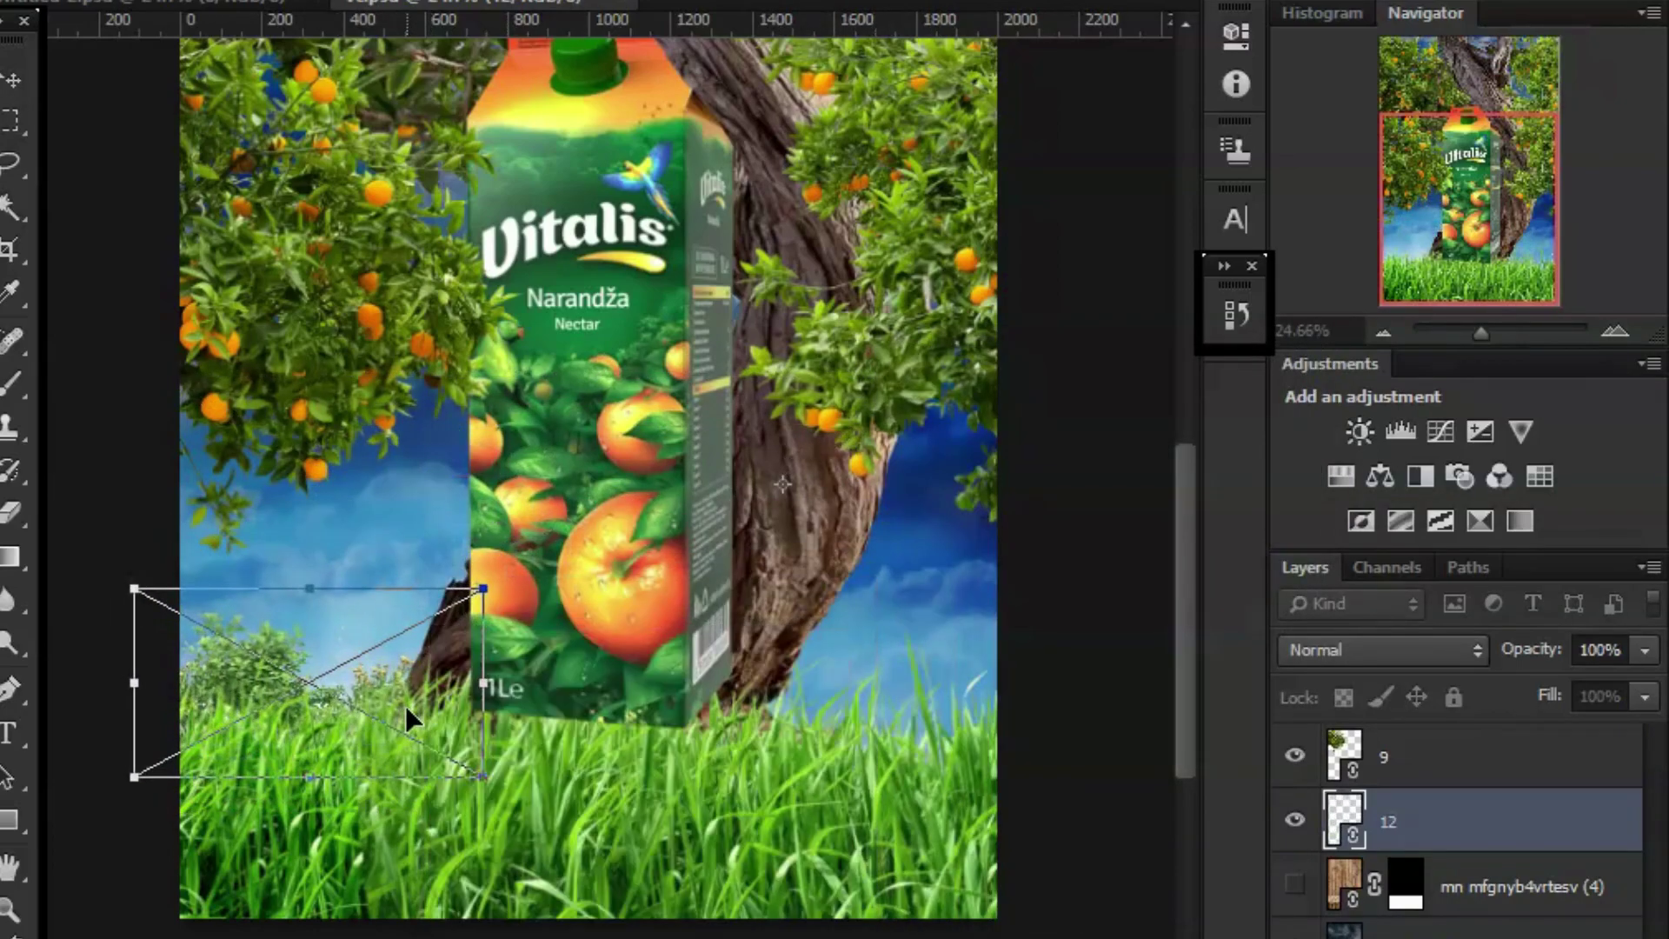
pyautogui.moveTo(481, 585)
pyautogui.mouseDown()
pyautogui.moveTo(525, 558)
pyautogui.moveTo(517, 678)
pyautogui.moveTo(593, 561)
pyautogui.moveTo(298, 691)
pyautogui.moveTo(318, 694)
pyautogui.mouseUp()
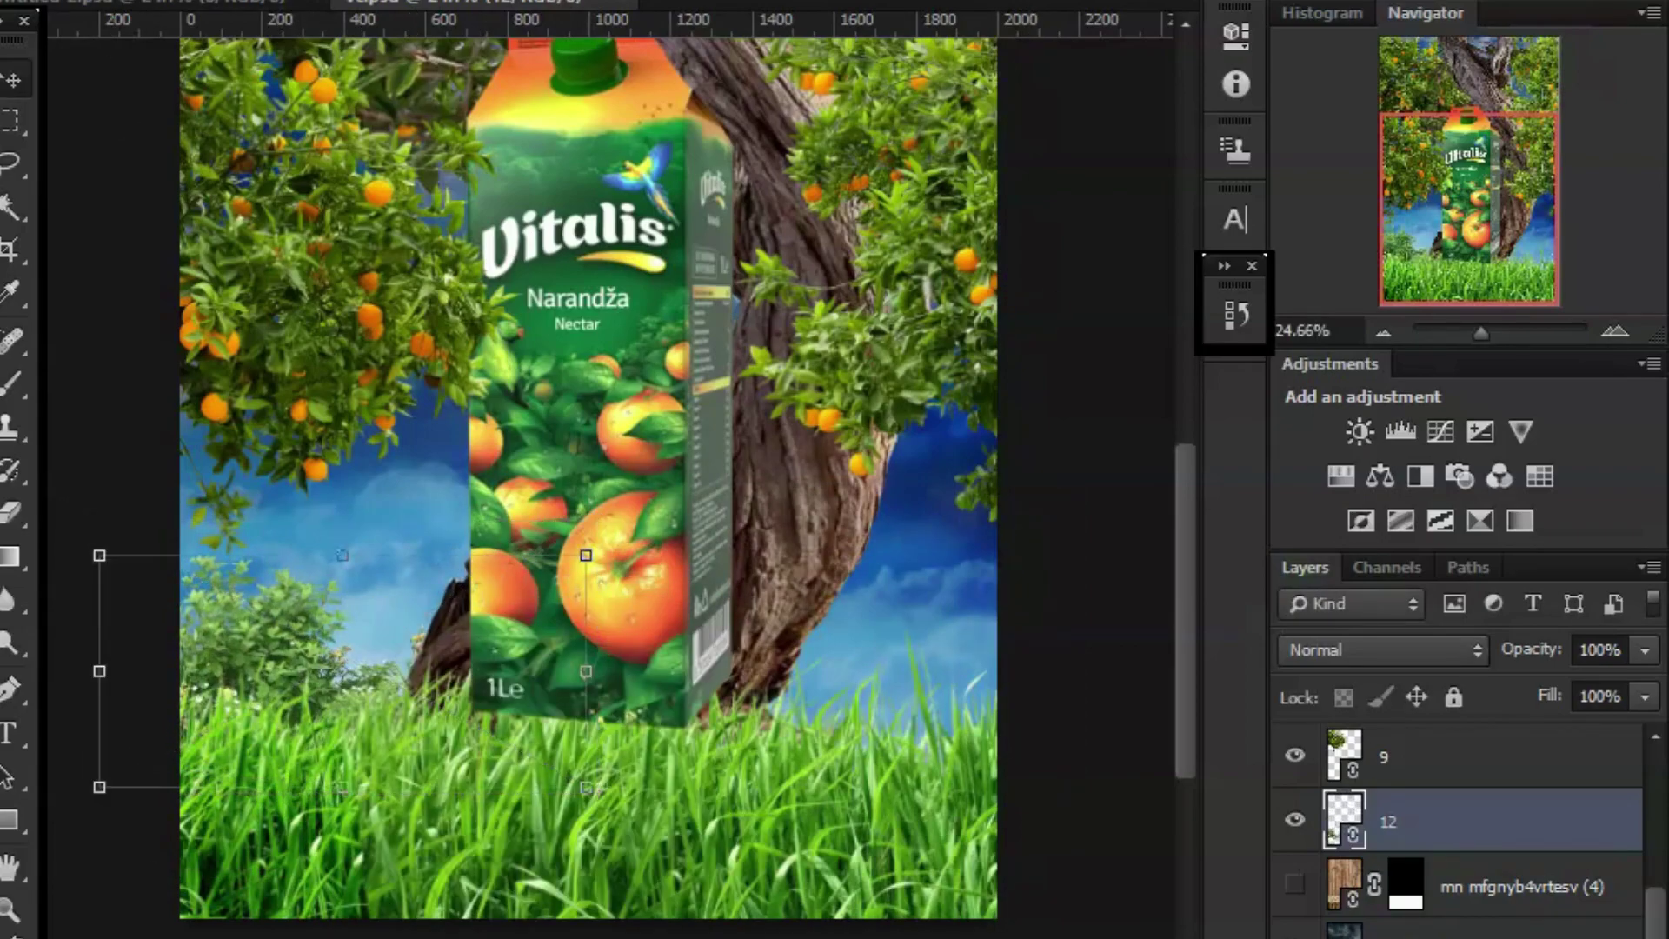
pyautogui.click(134, 11)
pyautogui.click(369, 13)
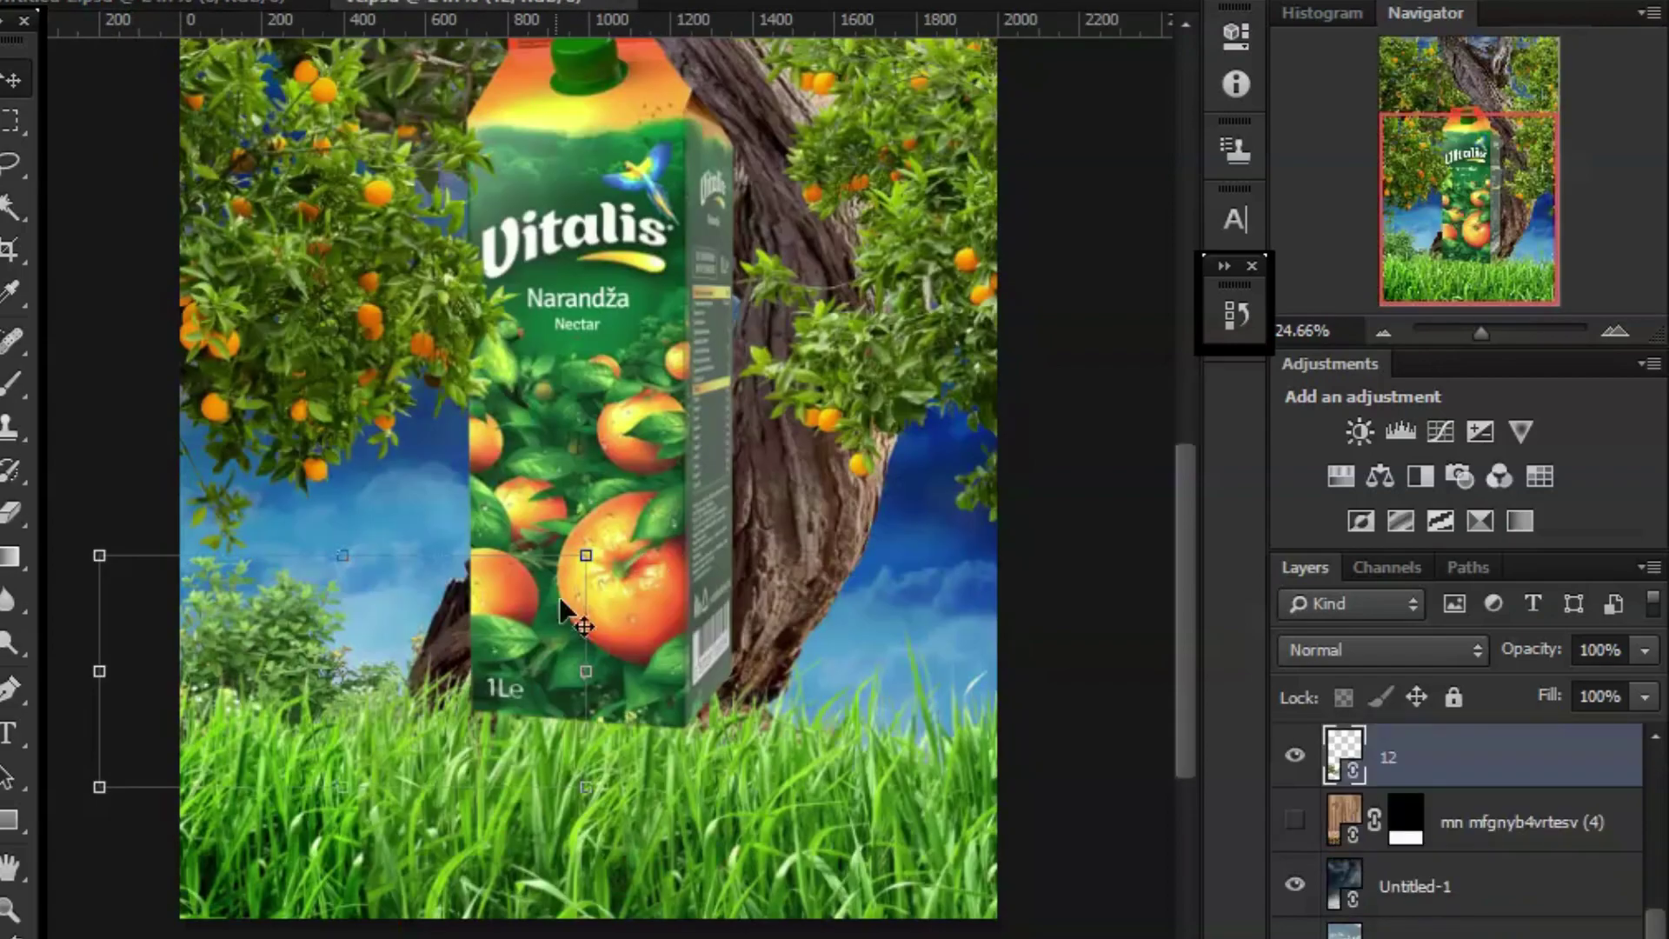
pyautogui.moveTo(624, 553)
pyautogui.mouseDown()
pyautogui.moveTo(238, 669)
pyautogui.moveTo(536, 588)
pyautogui.moveTo(253, 576)
pyautogui.mouseUp()
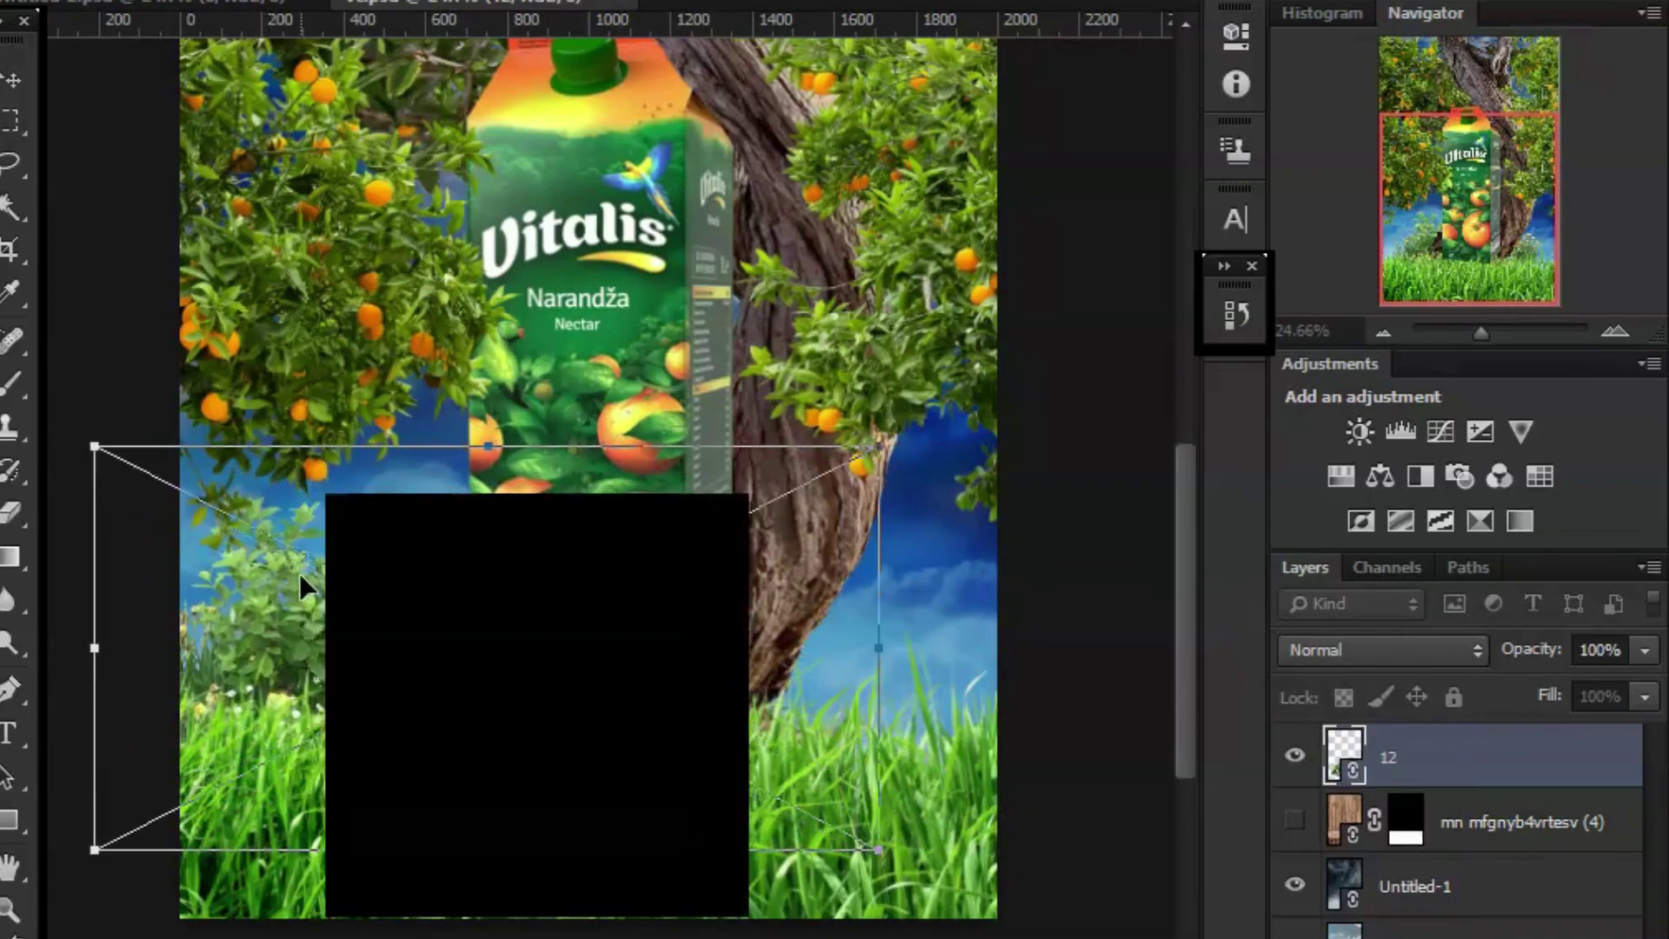
pyautogui.moveTo(253, 575)
pyautogui.mouseDown()
pyautogui.moveTo(274, 574)
pyautogui.moveTo(317, 669)
pyautogui.mouseUp()
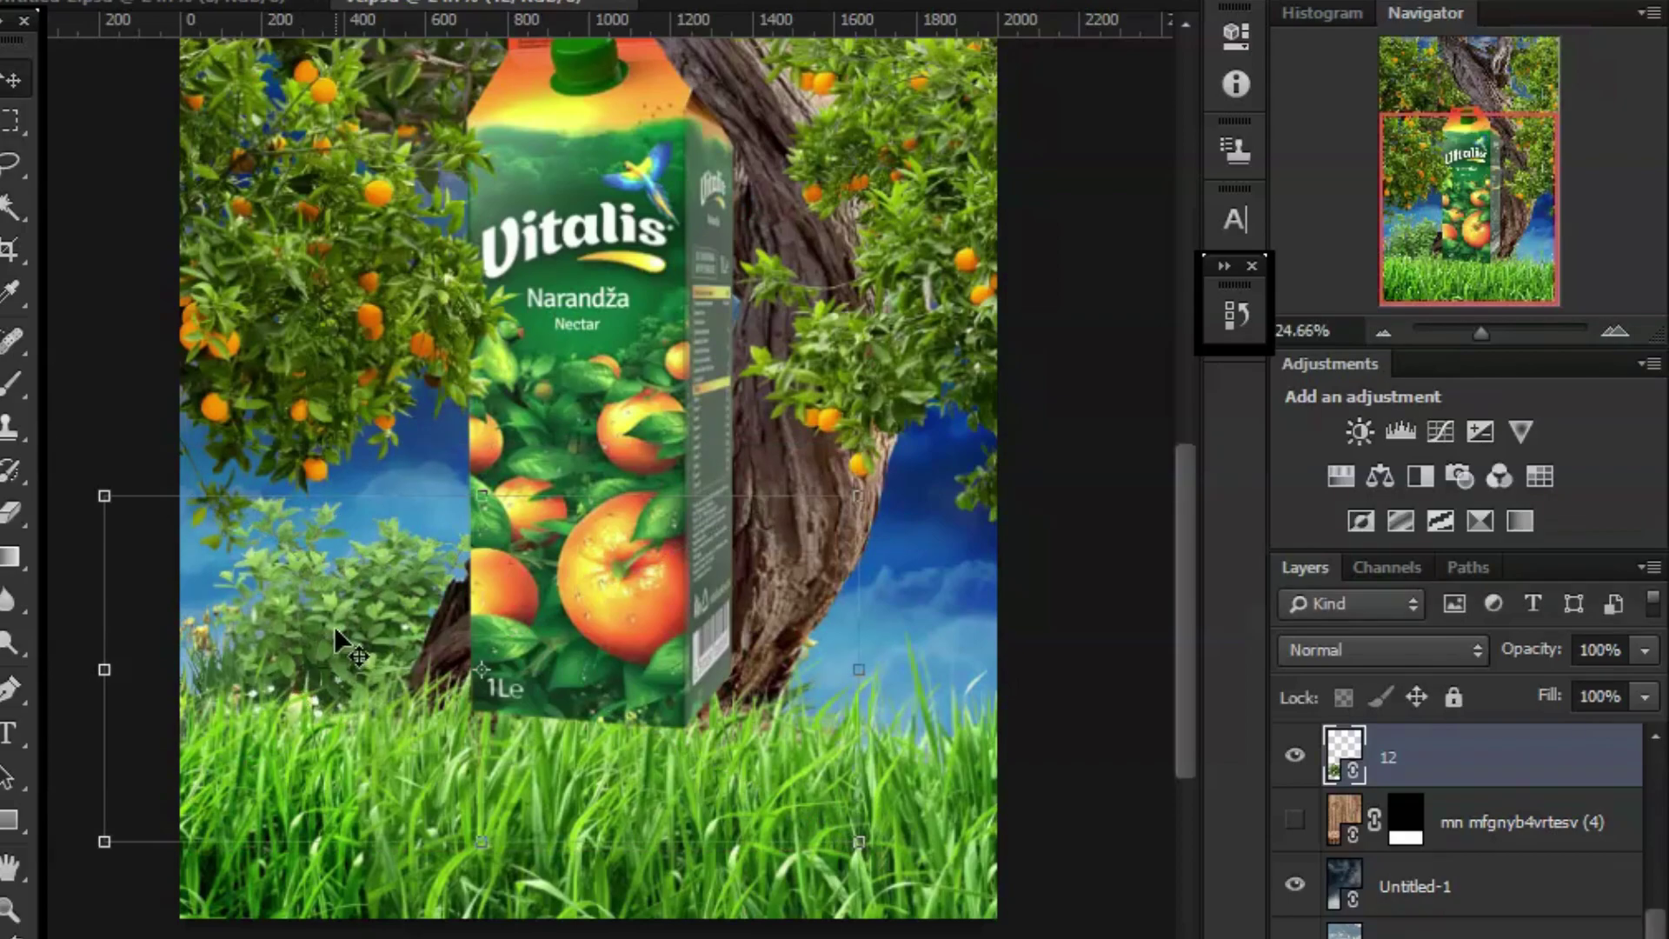
pyautogui.press('Return')
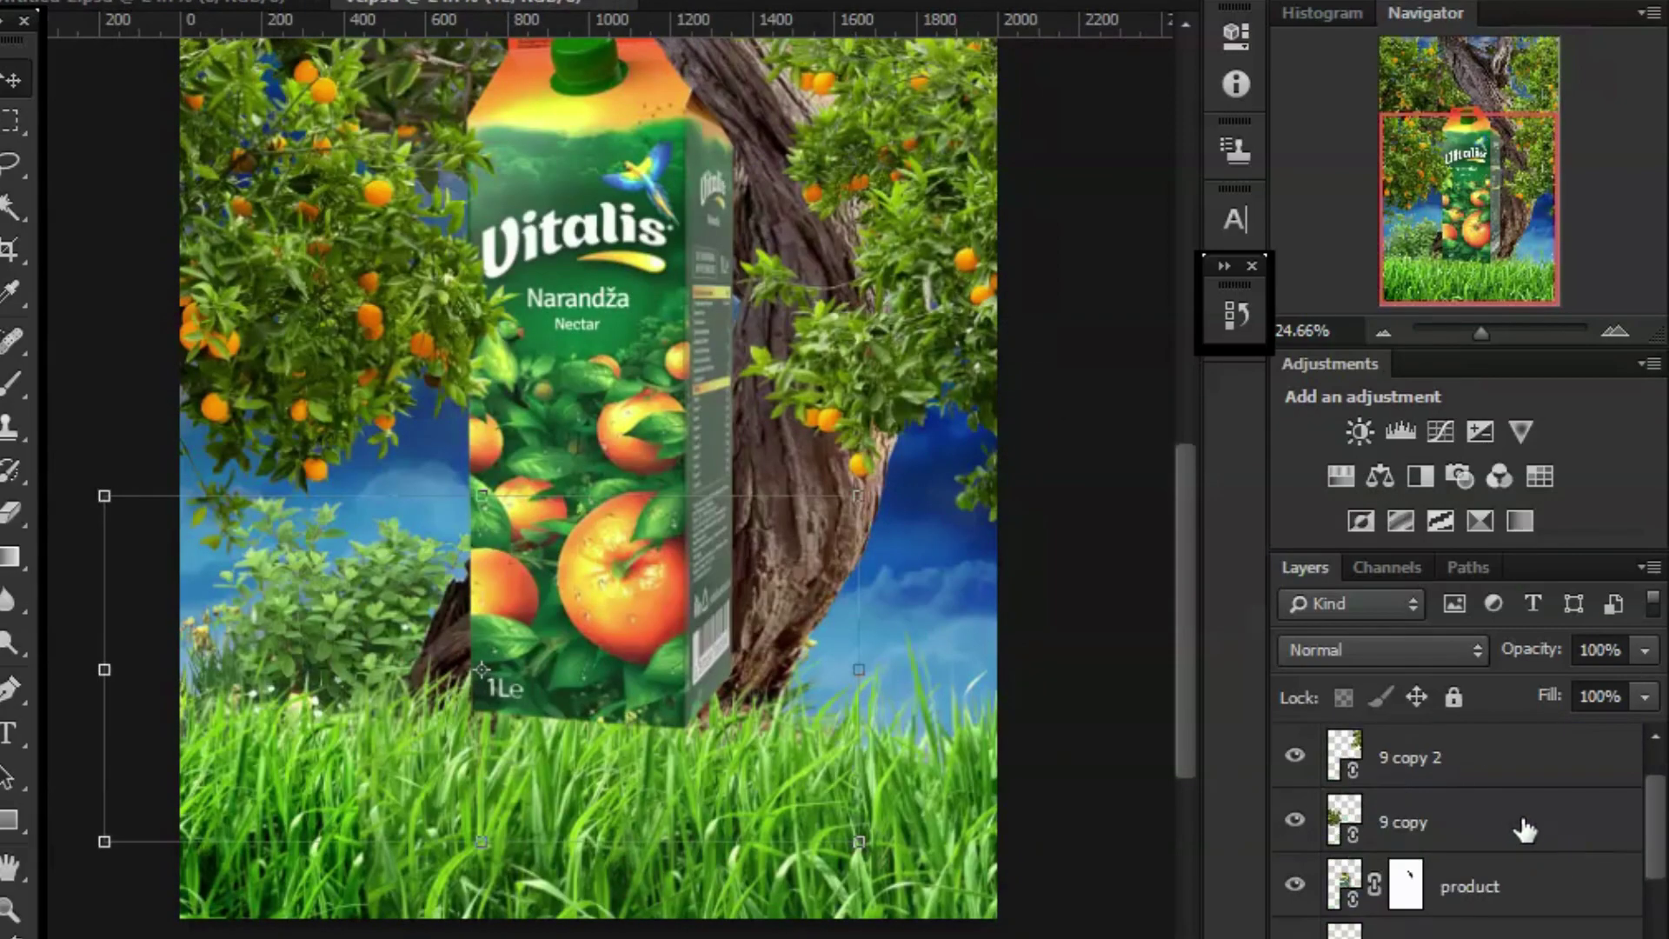
# Duplicate orange branch layer 9 and move the copy to the lower right.
pyautogui.moveTo(1524, 830); pyautogui.dragTo(1490, 794)
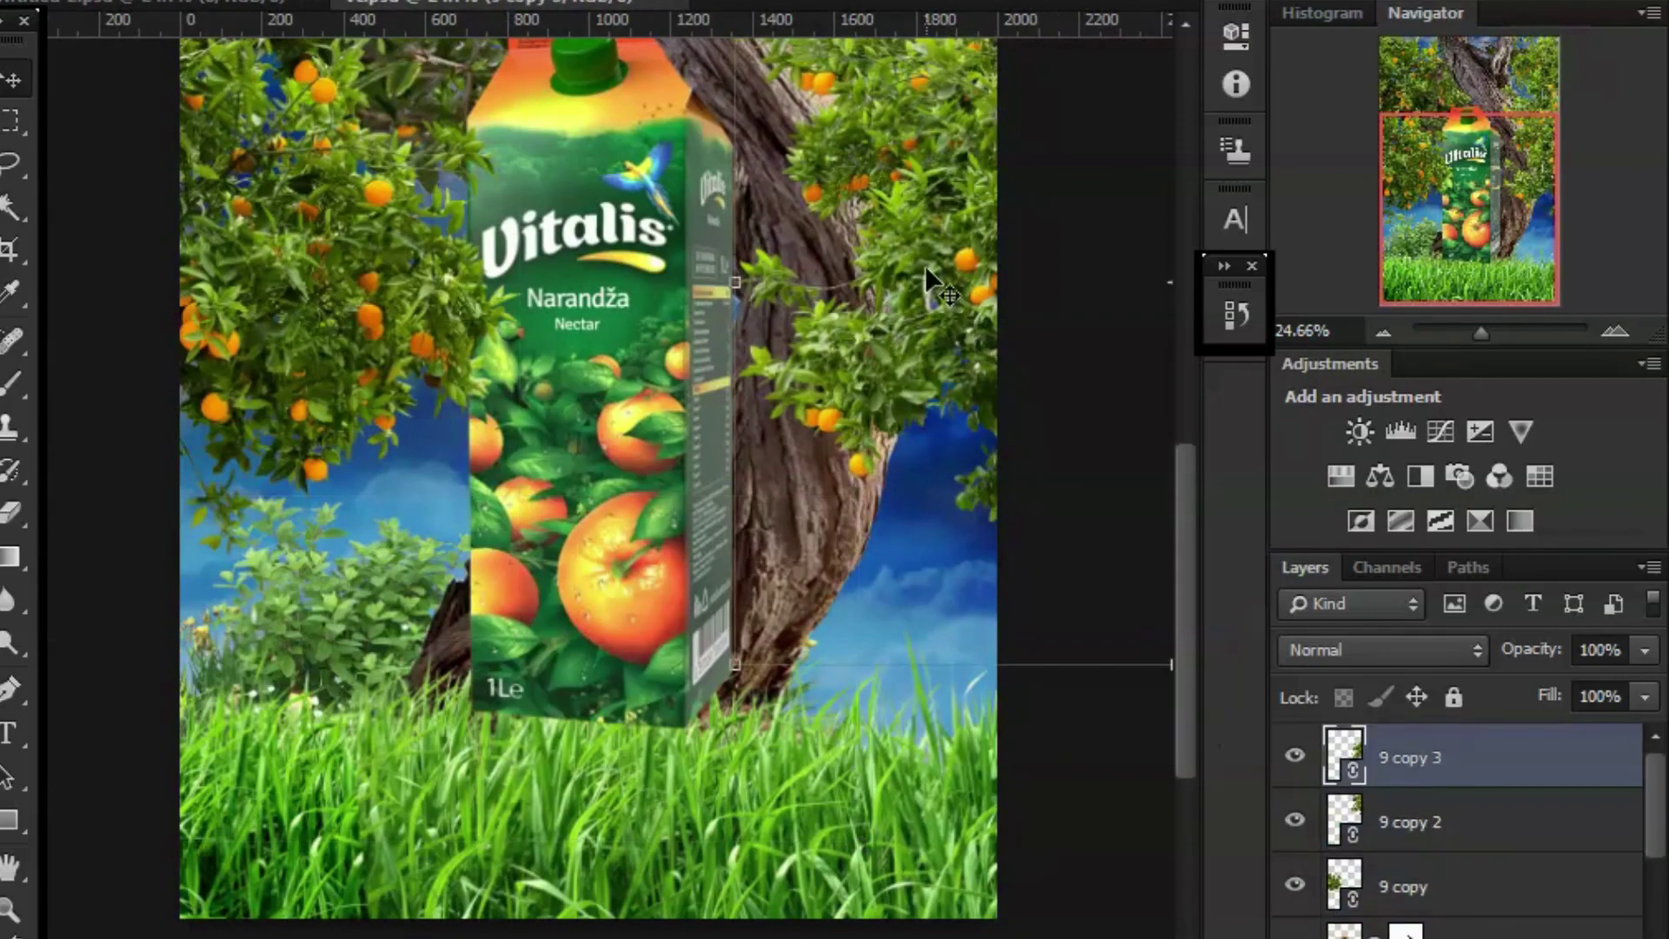
pyautogui.moveTo(925, 264)
pyautogui.mouseDown()
pyautogui.moveTo(909, 648)
pyautogui.moveTo(922, 322)
pyautogui.mouseUp()
pyautogui.scroll(-3, 1469, 883)
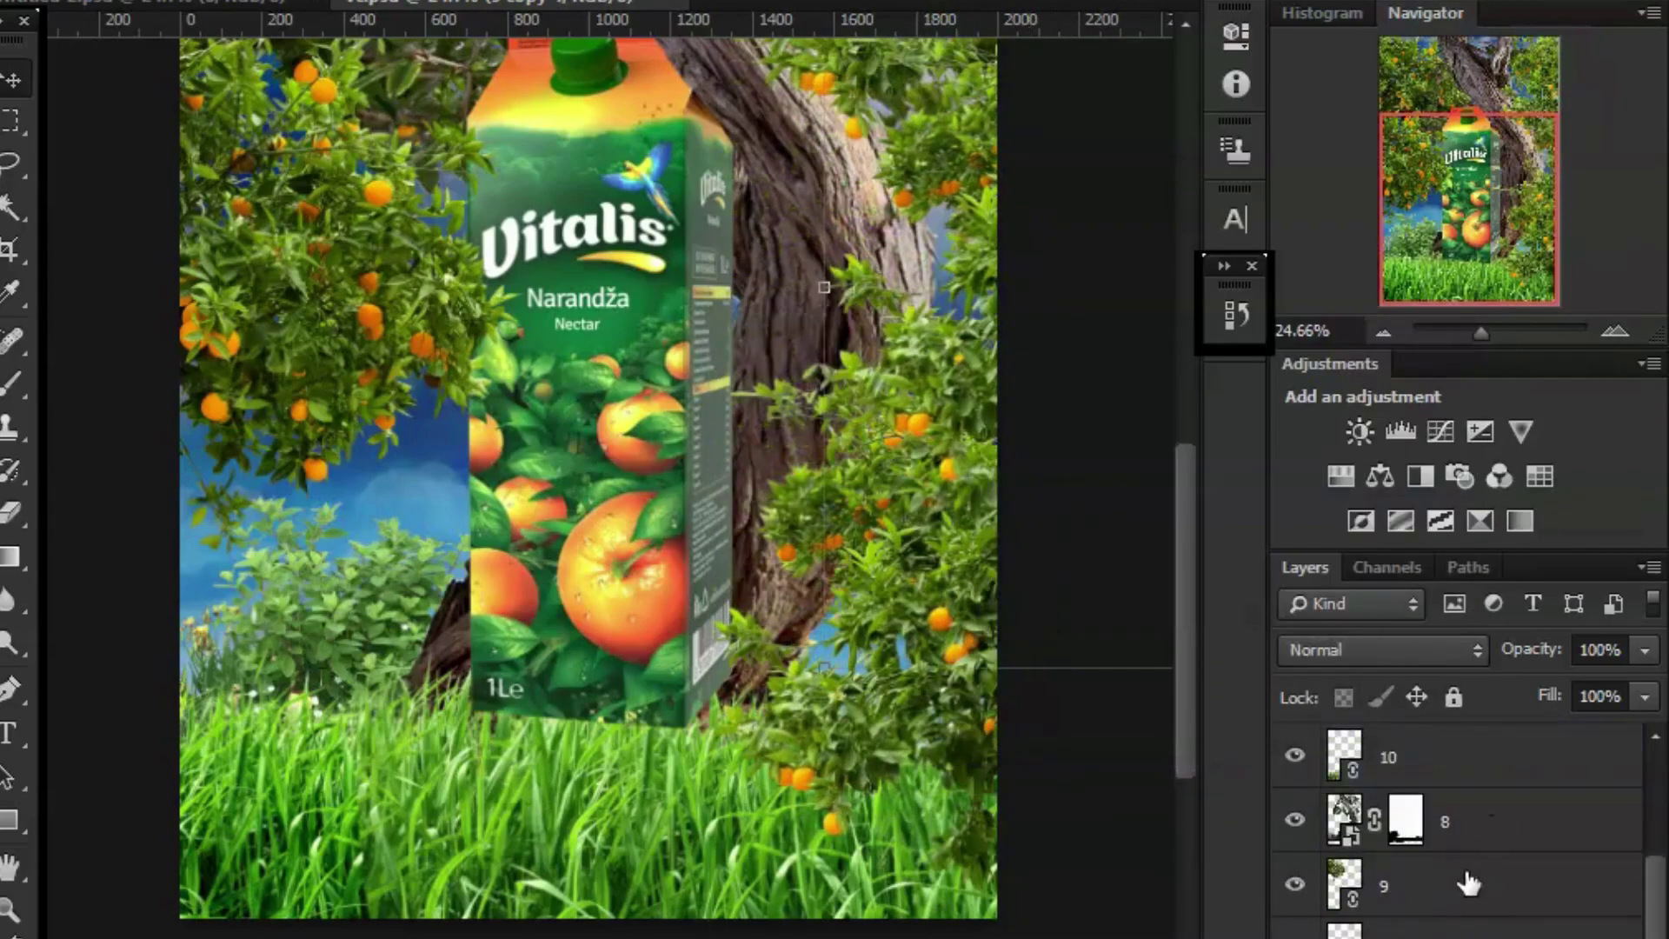
pyautogui.scroll(1, 1469, 884)
# Reorder trunk layer 8 in the stack so the juice carton sits in front of it.
pyautogui.moveTo(1469, 884); pyautogui.dragTo(1475, 778)
pyautogui.scroll(3, 1480, 882)
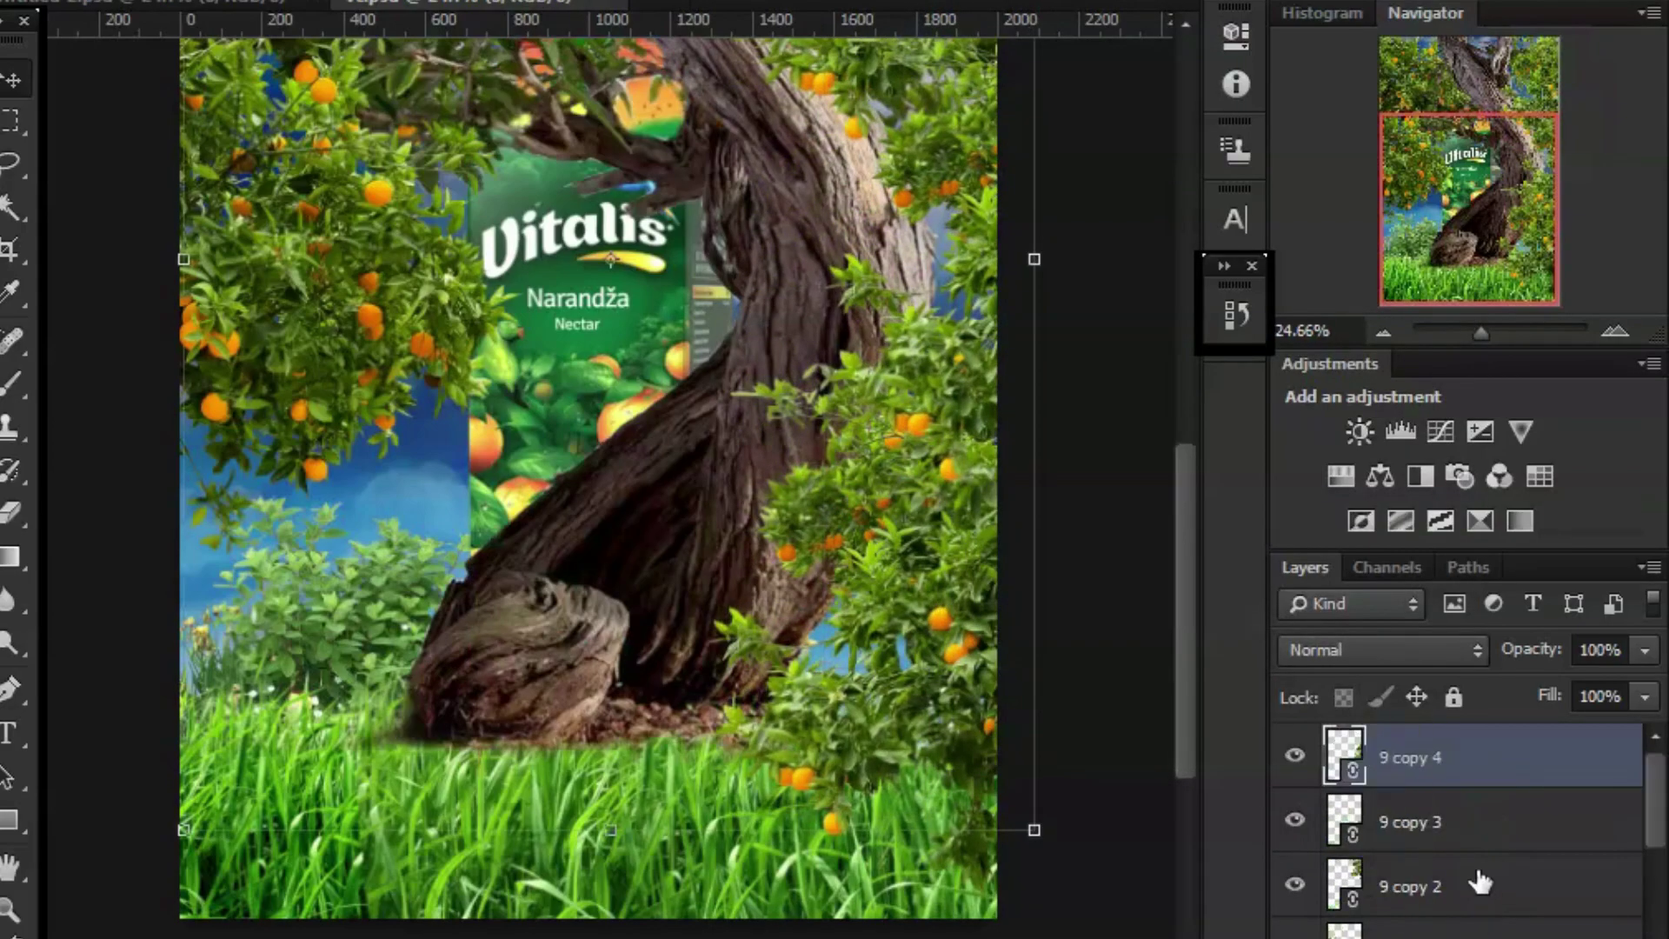
pyautogui.hotkey('ctrl', 'z')
pyautogui.scroll(-3, 1436, 885)
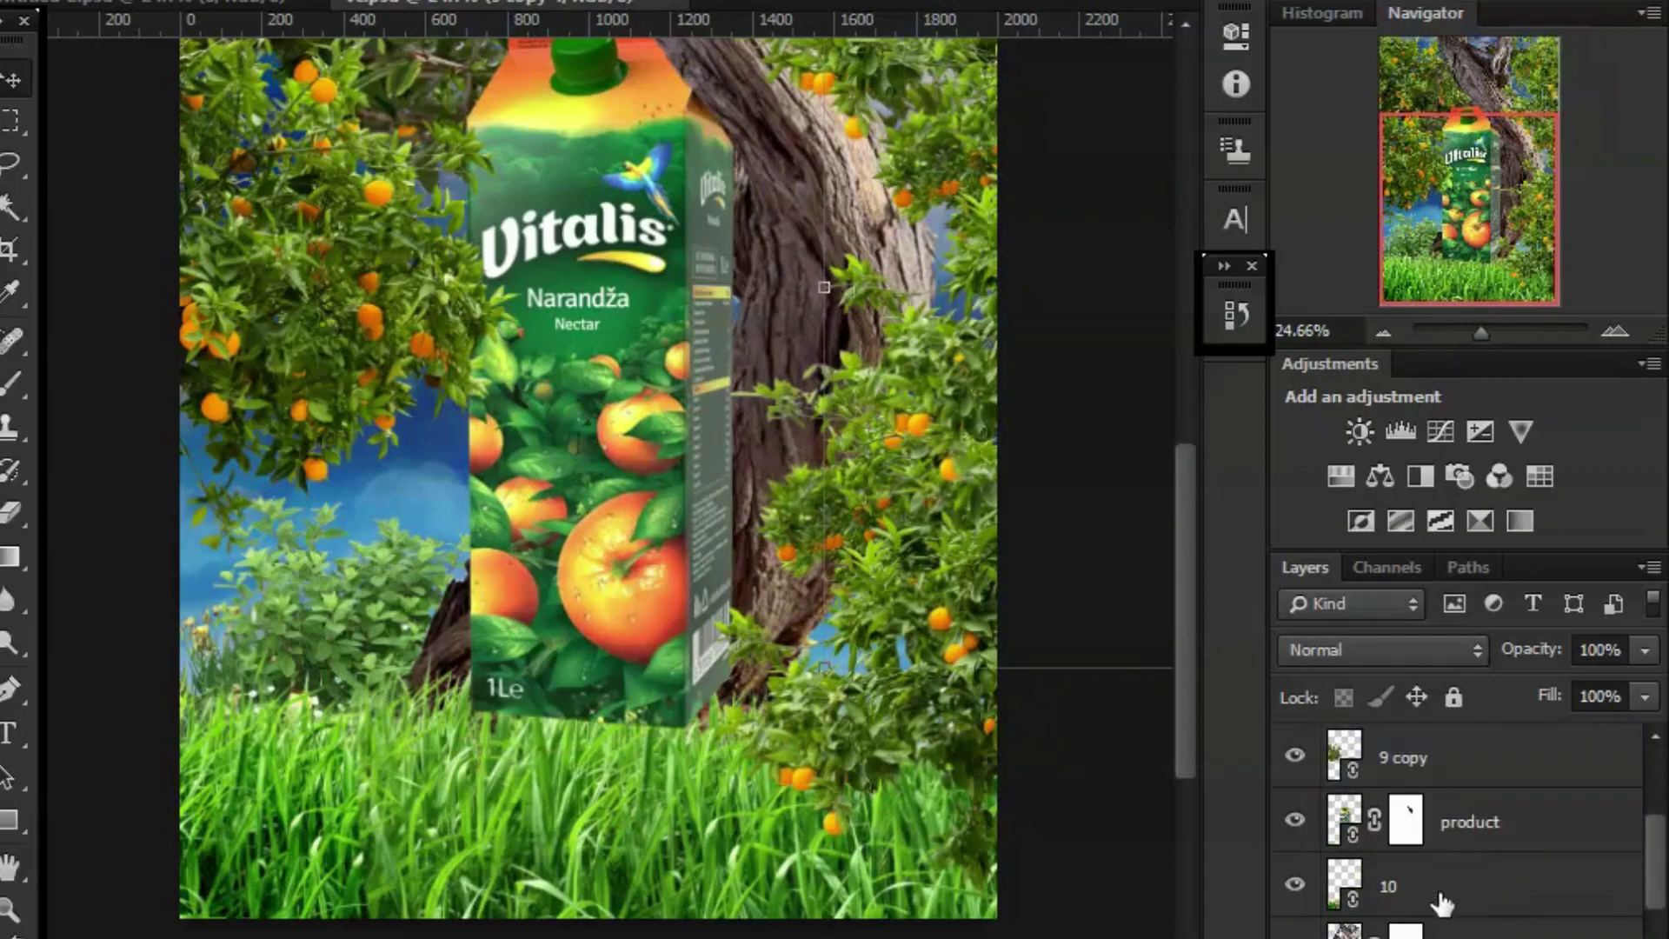
pyautogui.moveTo(1443, 928)
pyautogui.mouseDown()
pyautogui.moveTo(1467, 769)
pyautogui.moveTo(1469, 787)
pyautogui.mouseUp()
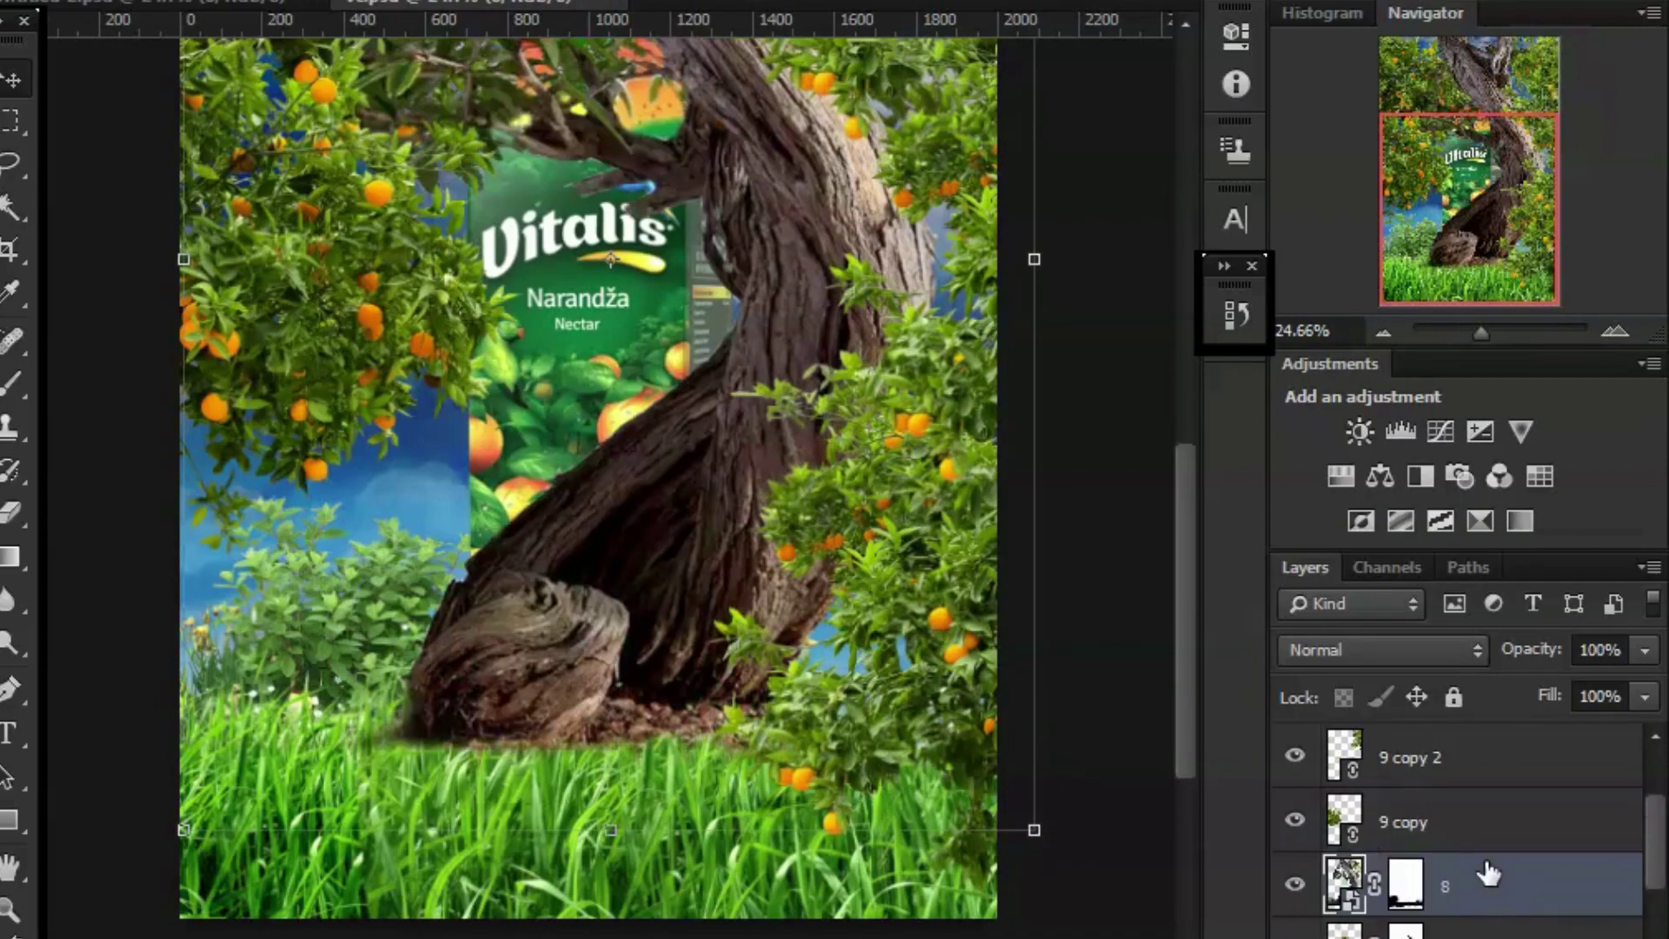
pyautogui.moveTo(1475, 891); pyautogui.dragTo(1482, 789)
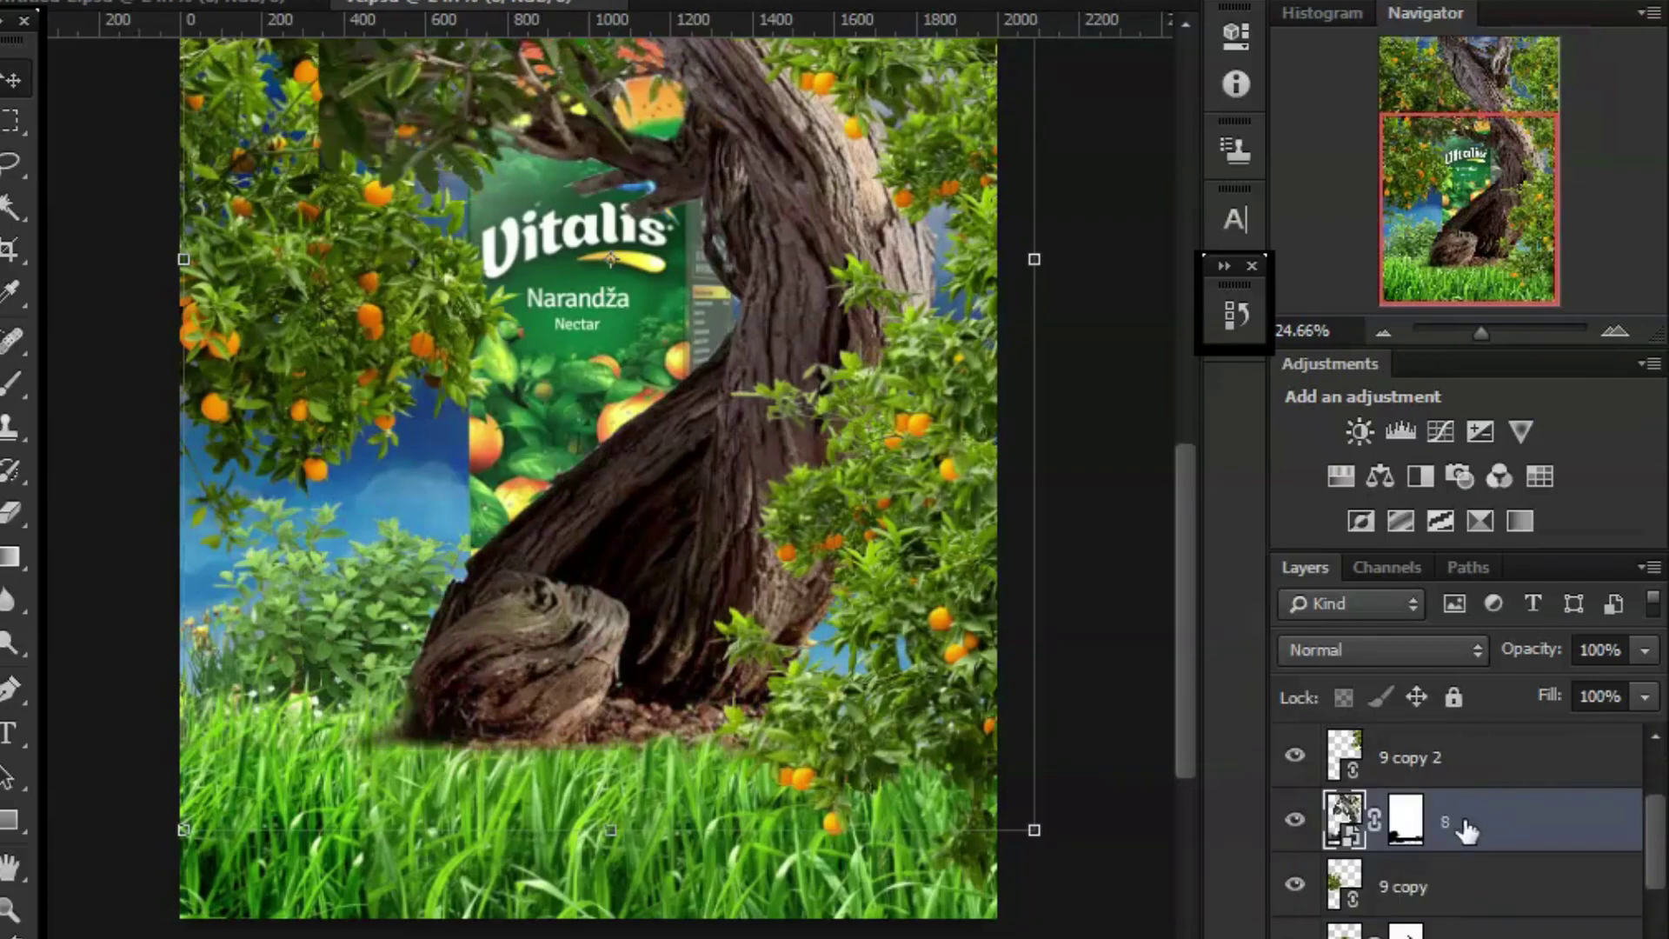
pyautogui.scroll(-2, 1451, 882)
pyautogui.scroll(1, 1454, 870)
pyautogui.moveTo(1502, 852); pyautogui.dragTo(1479, 775)
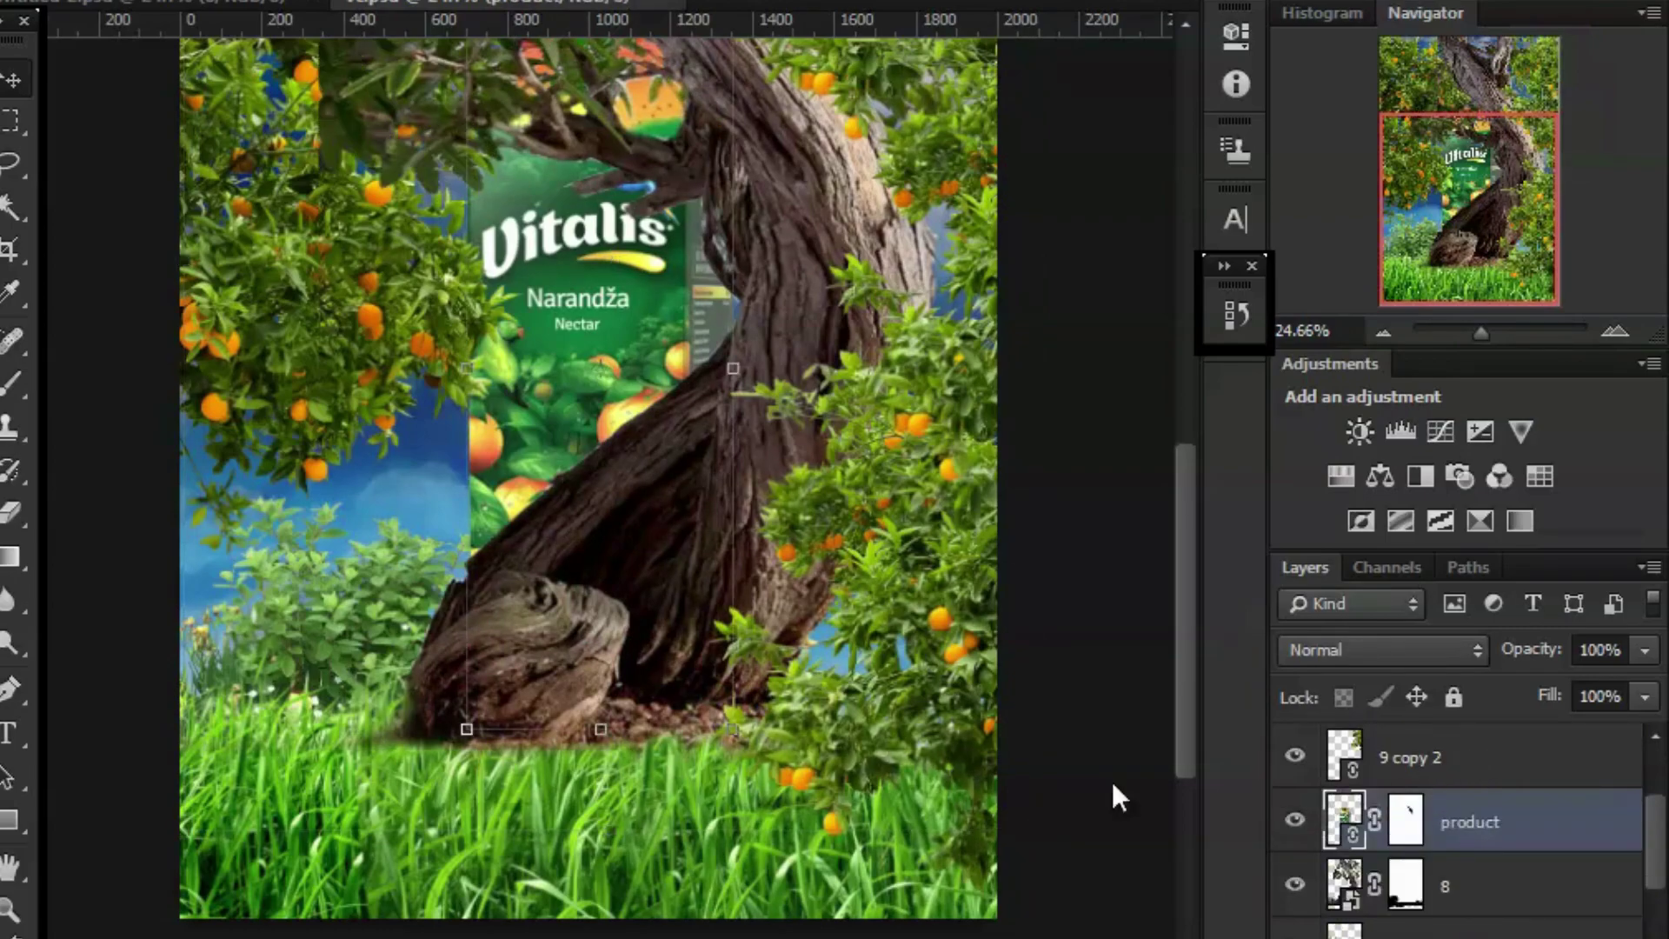
# Select the 9 copy branch layer, zoom out, and nudge it down slightly.
pyautogui.scroll(3, 1078, 782)
pyautogui.scroll(1, 1467, 861)
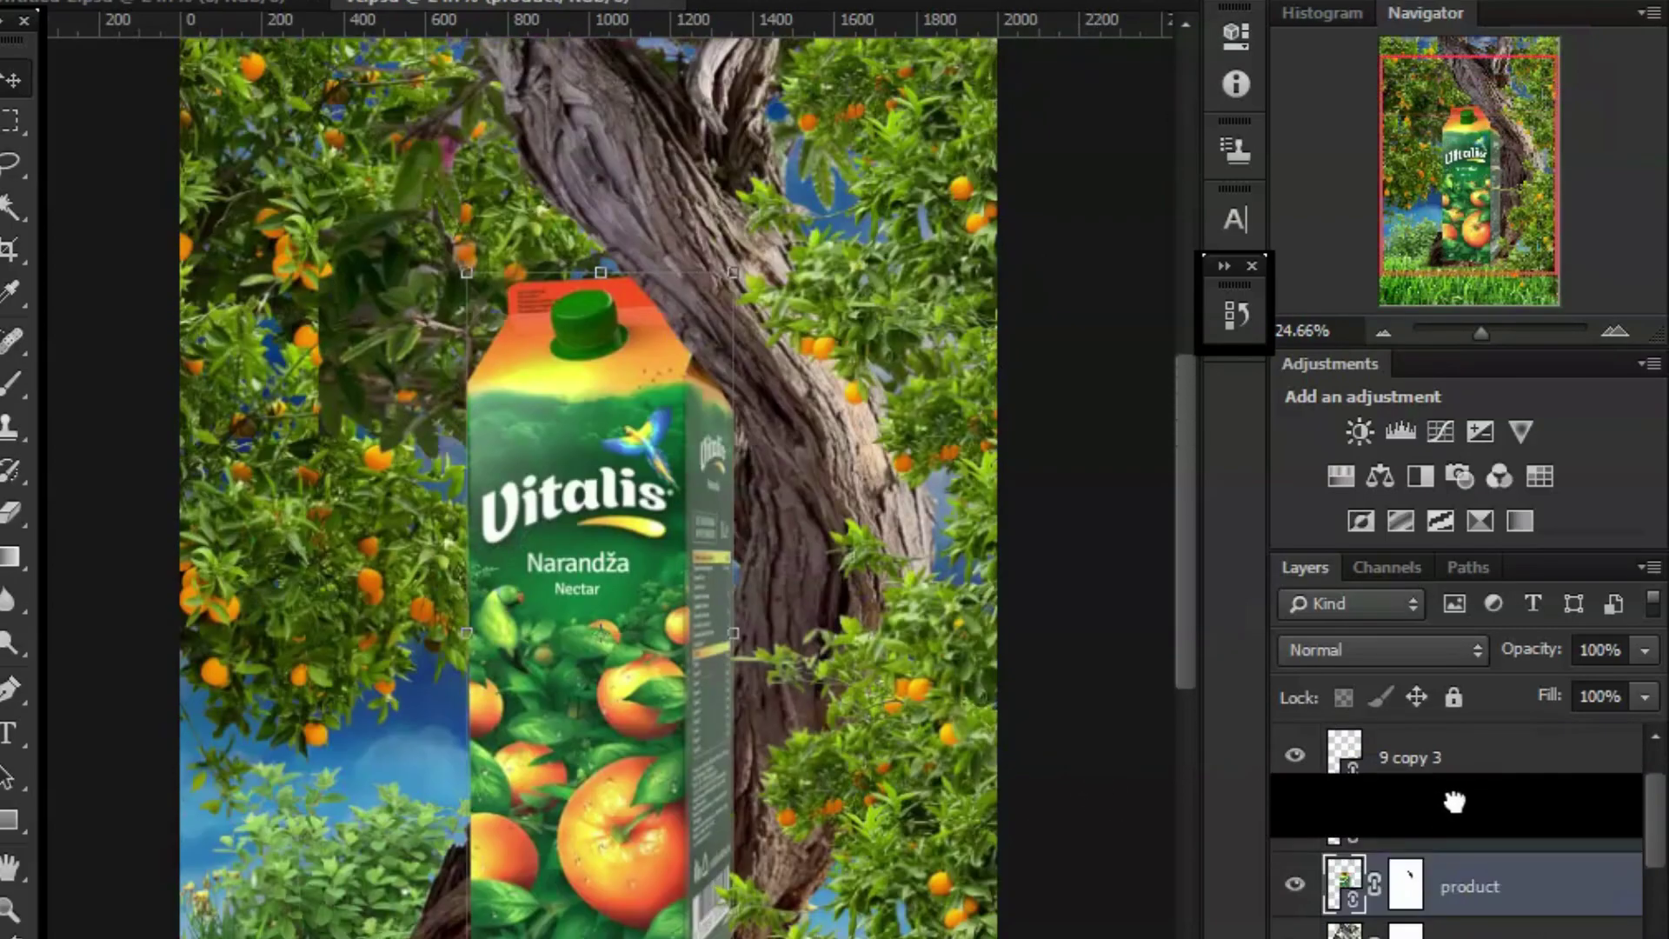
pyautogui.click(1468, 861)
pyautogui.scroll(1, 1102, 652)
pyautogui.scroll(2, 1087, 626)
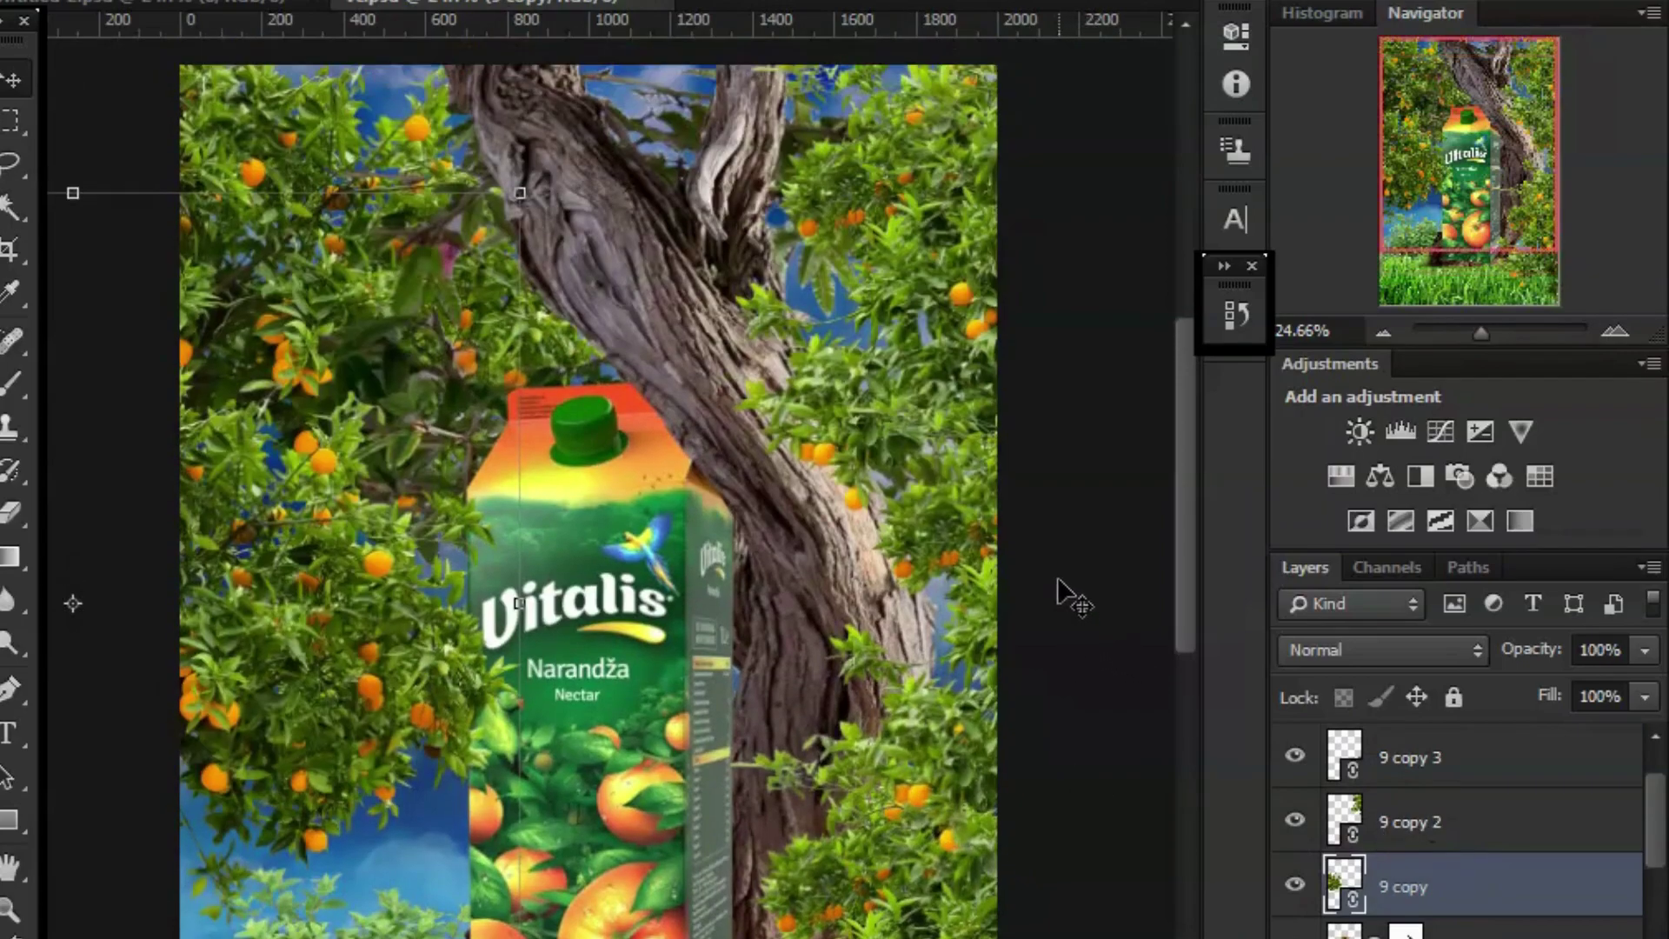
pyautogui.moveTo(1467, 332); pyautogui.dragTo(1477, 332)
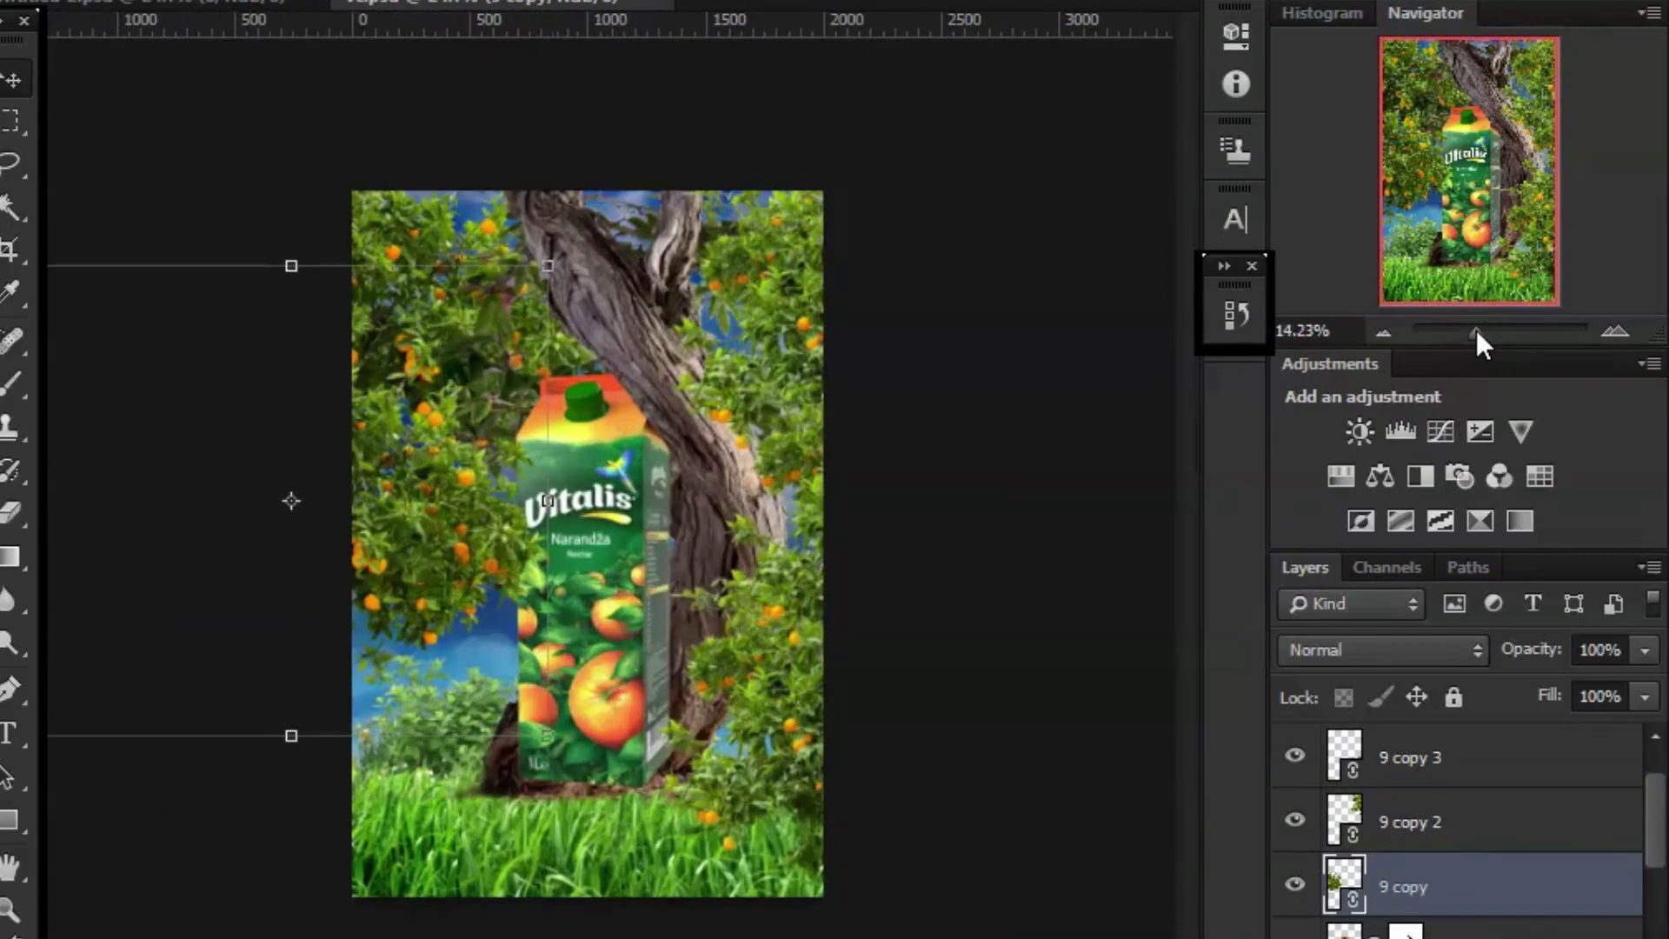
pyautogui.moveTo(436, 539); pyautogui.dragTo(436, 555)
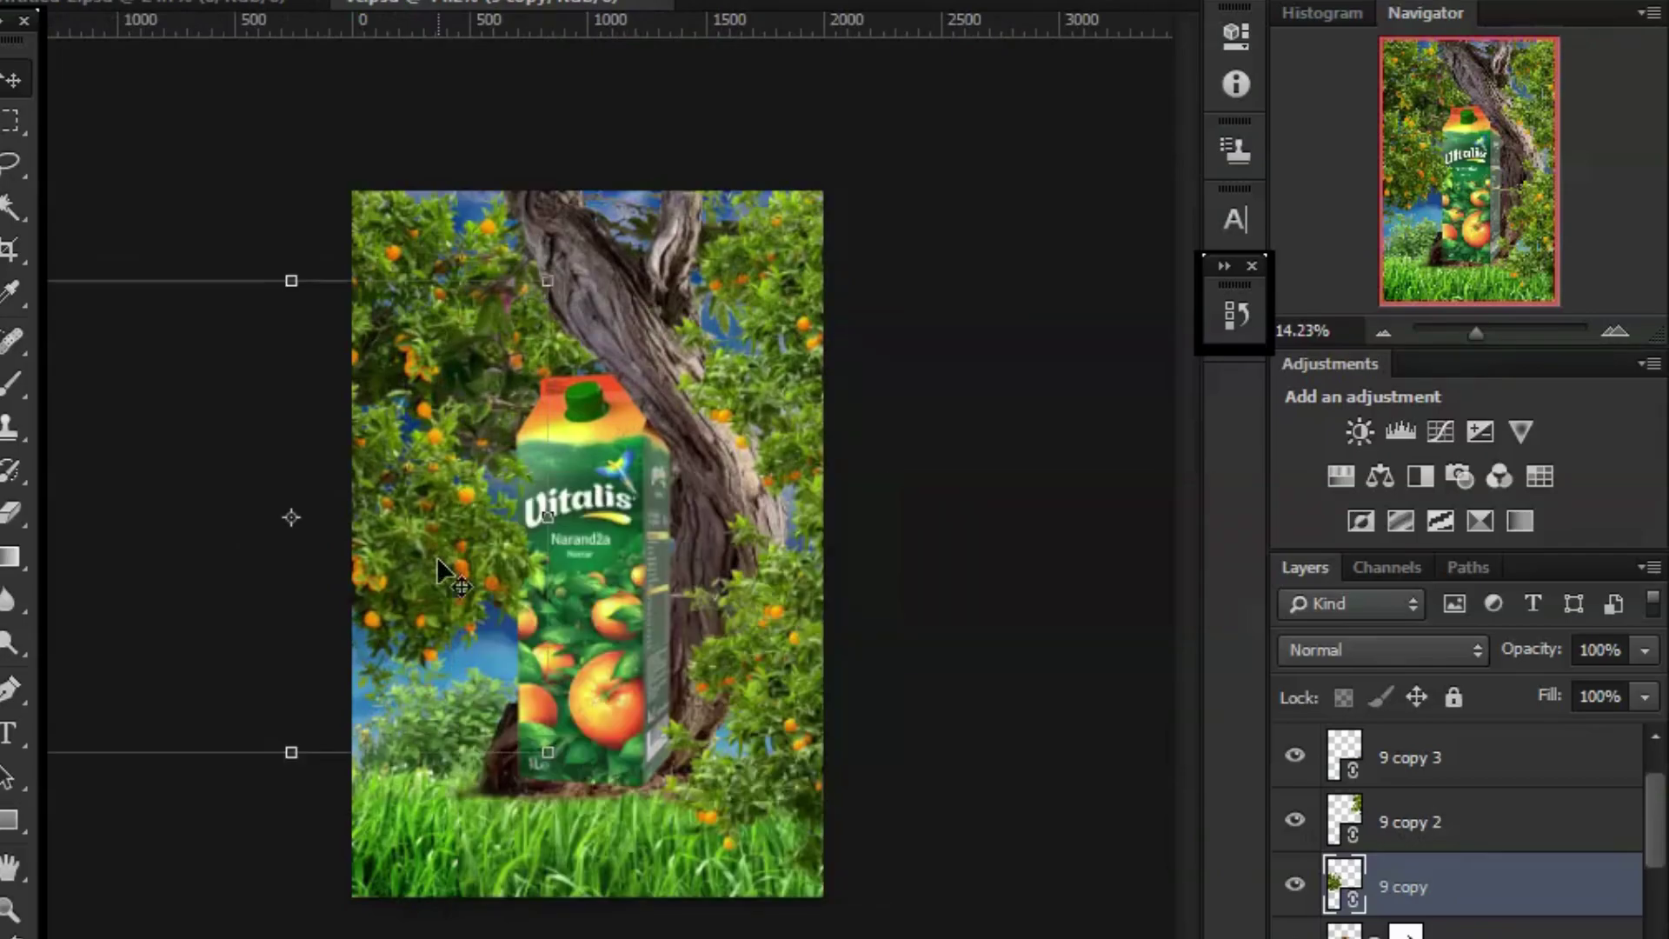
# Add a Levels adjustment layer with the midtone set to 0.74.
pyautogui.click(137, 3)
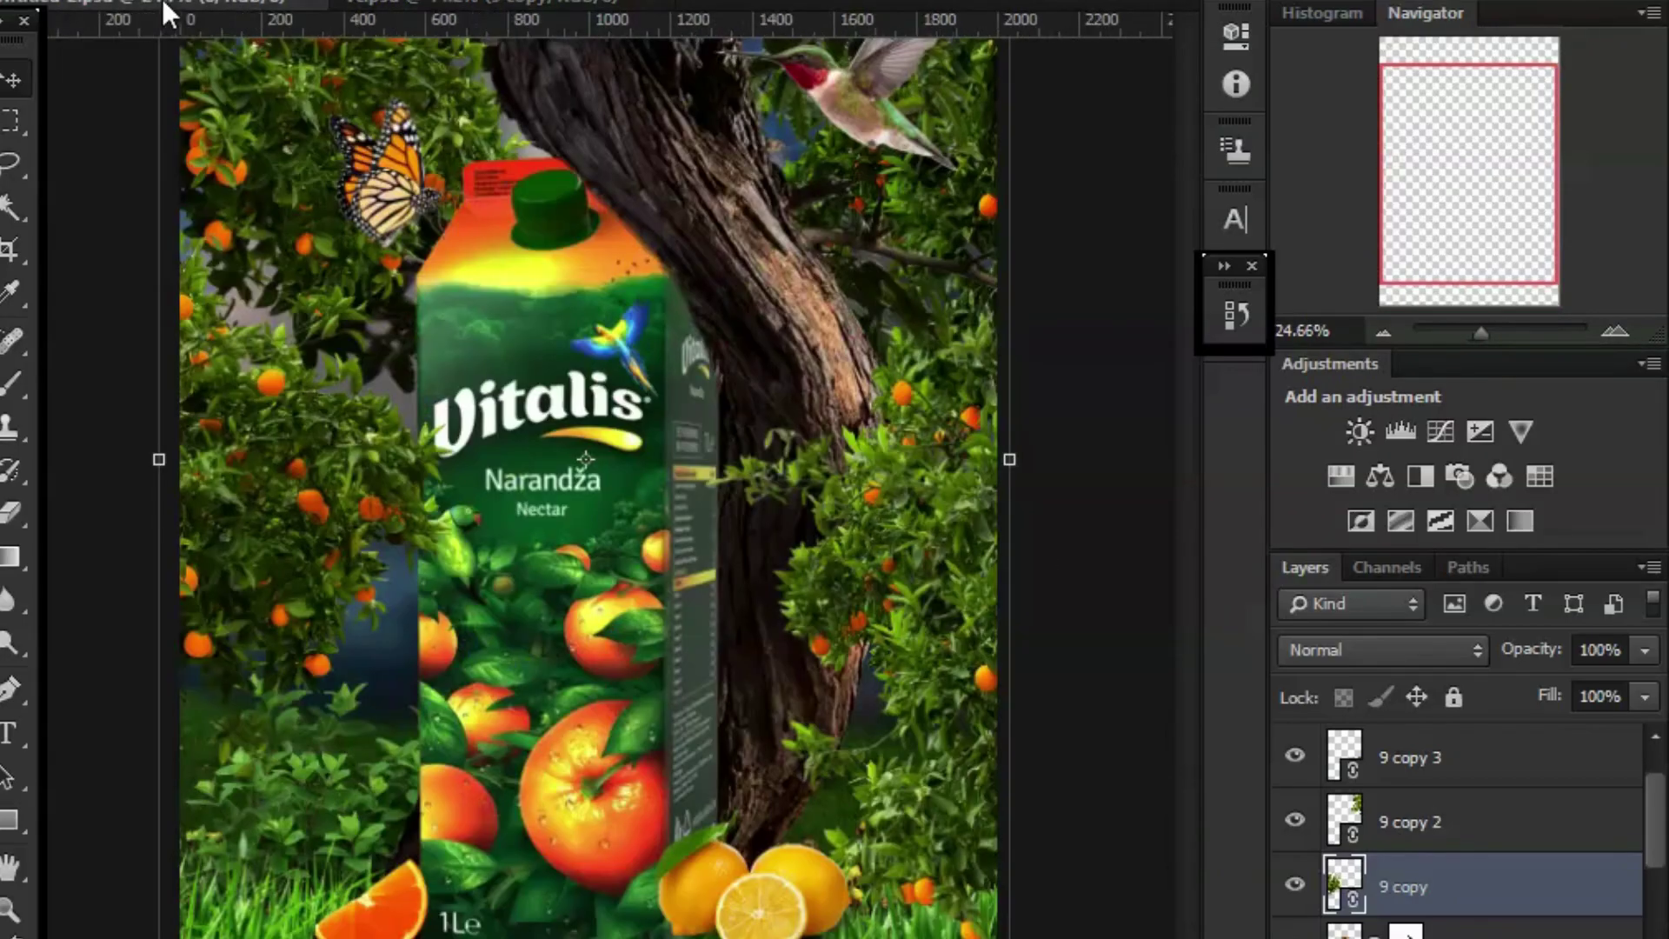
pyautogui.click(493, 4)
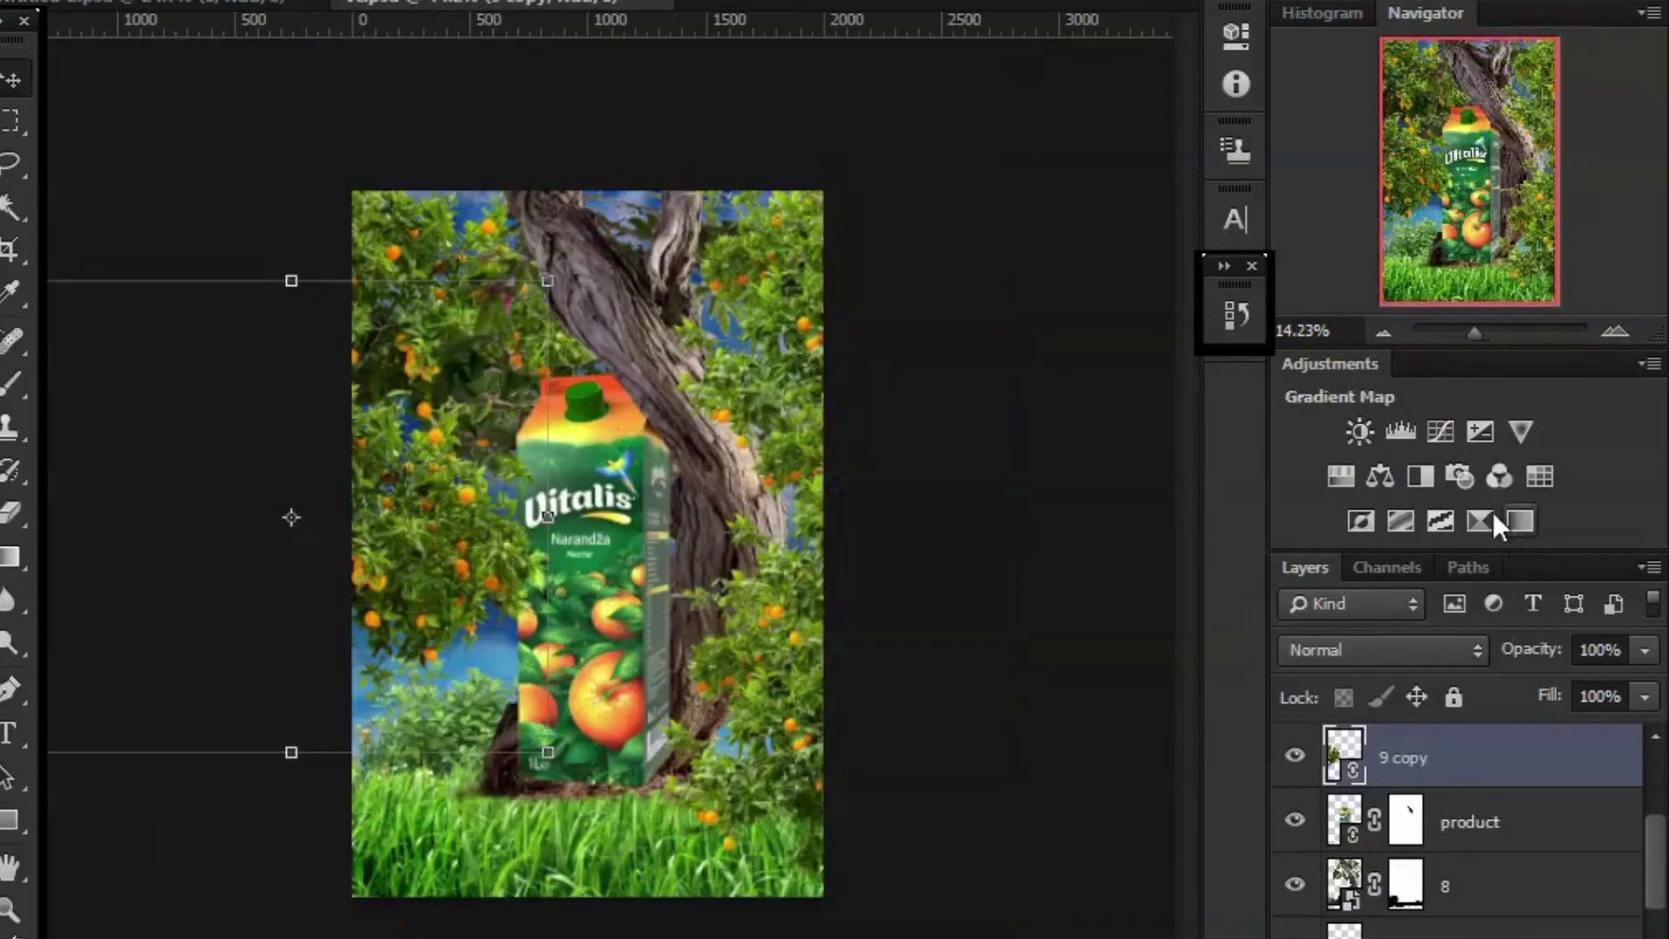
pyautogui.click(1398, 431)
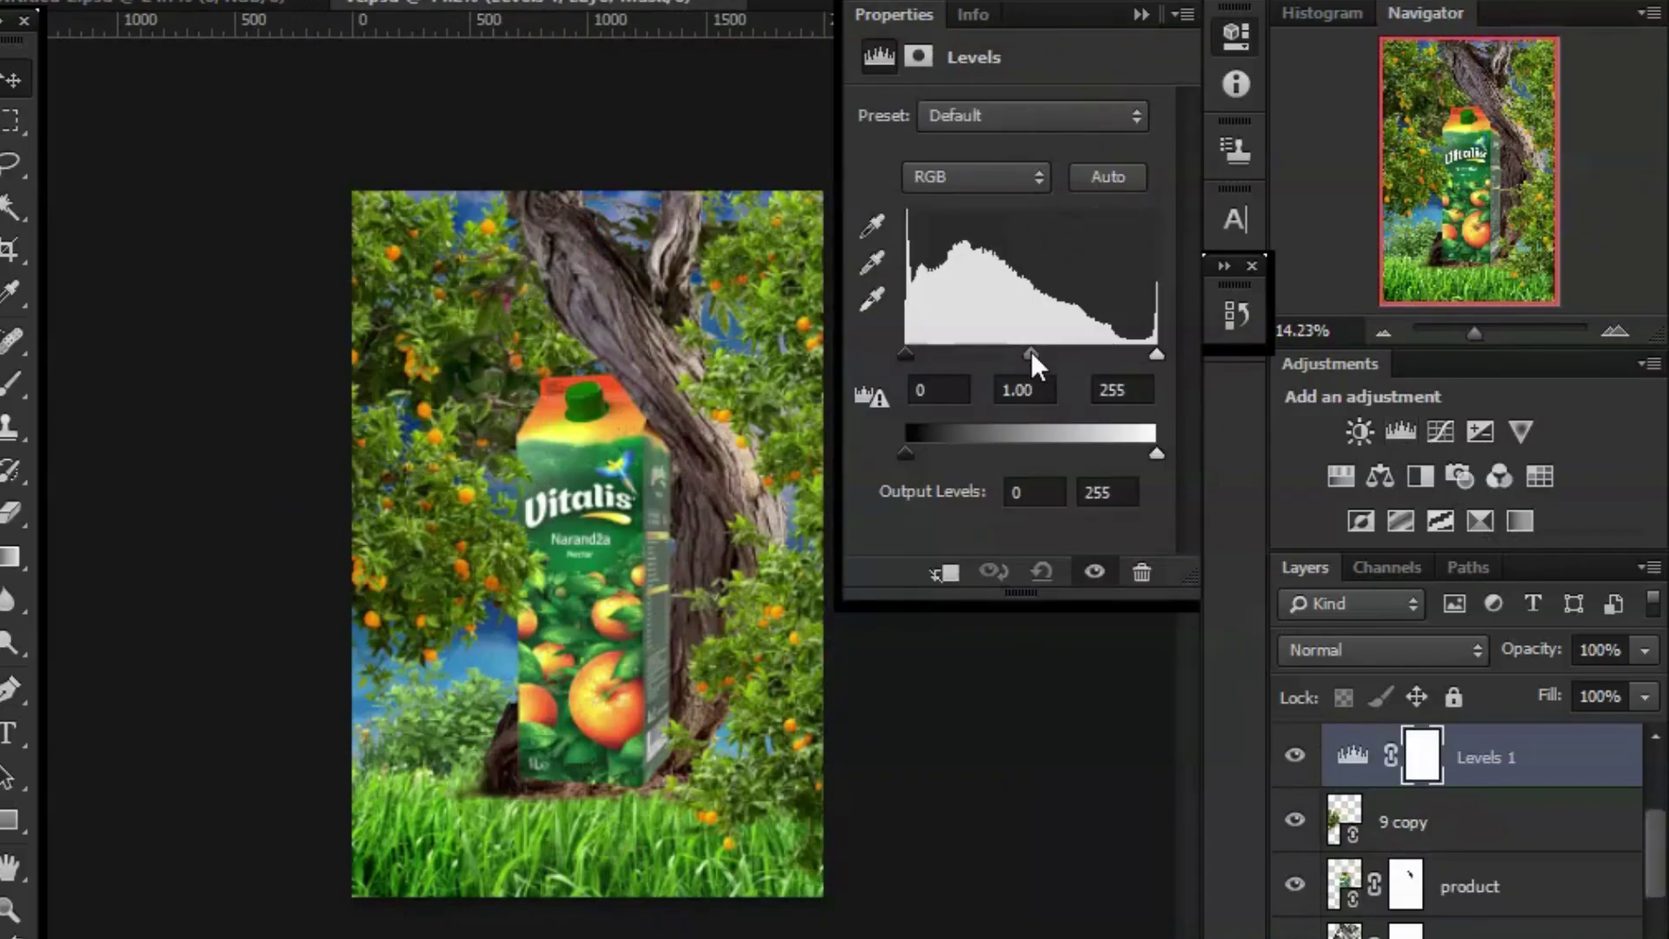
pyautogui.moveTo(1031, 352); pyautogui.dragTo(1061, 361)
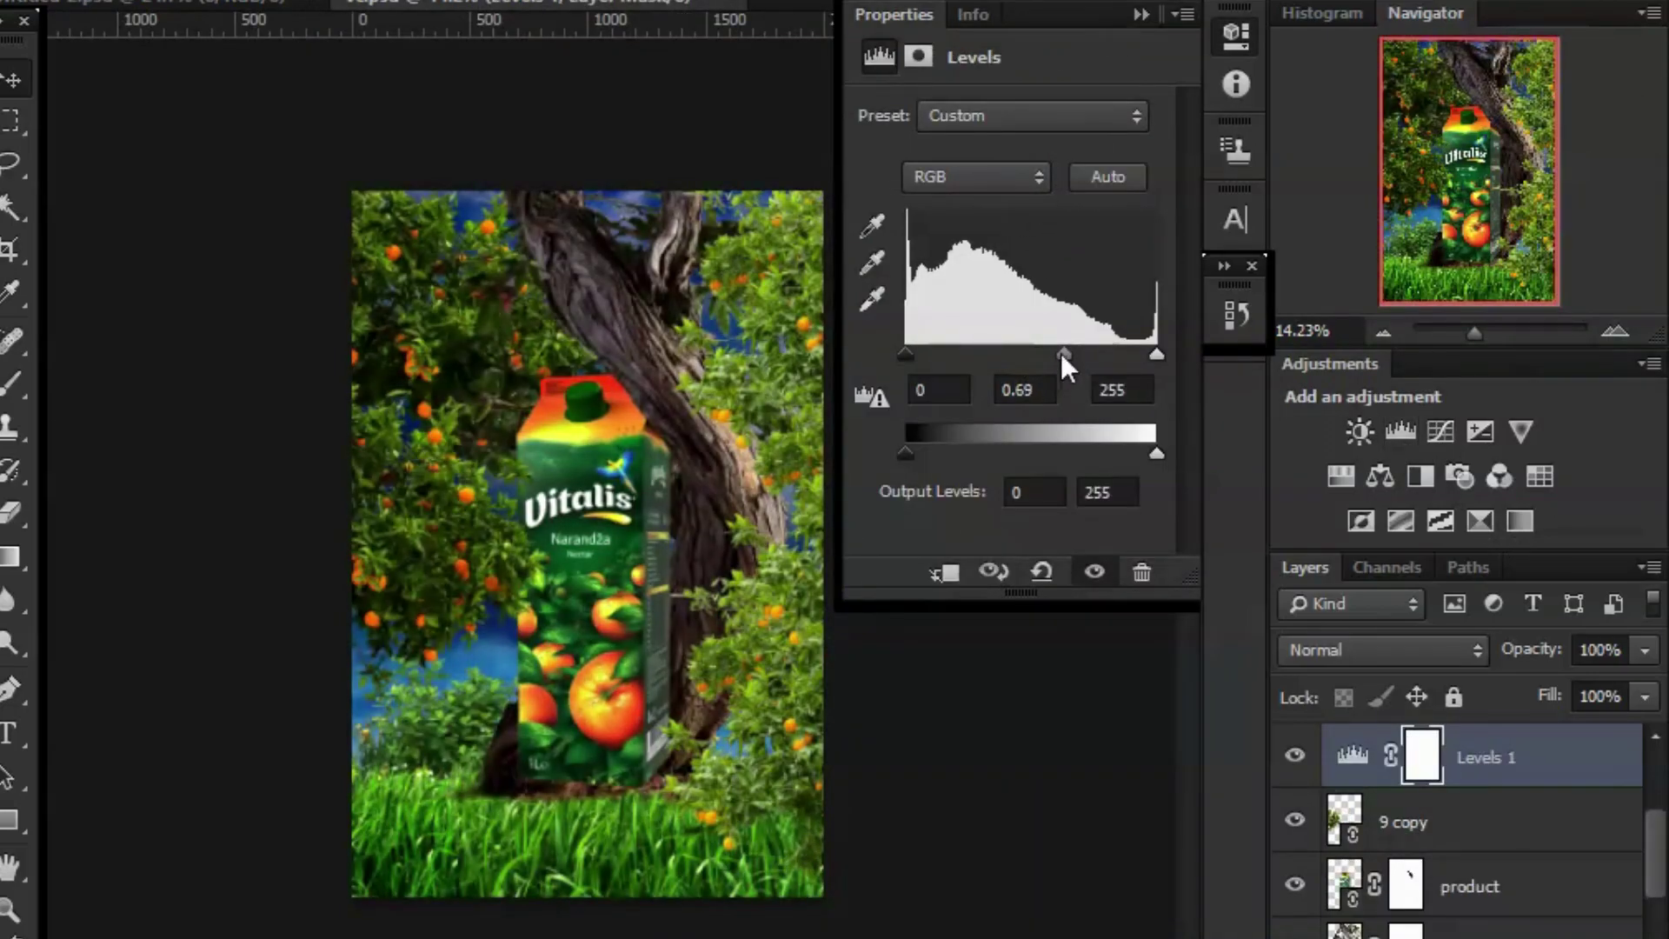
pyautogui.click(1140, 14)
# Add a Curves adjustment layer with a point at the curve's midpoint.
pyautogui.click(1440, 431)
pyautogui.click(1049, 304)
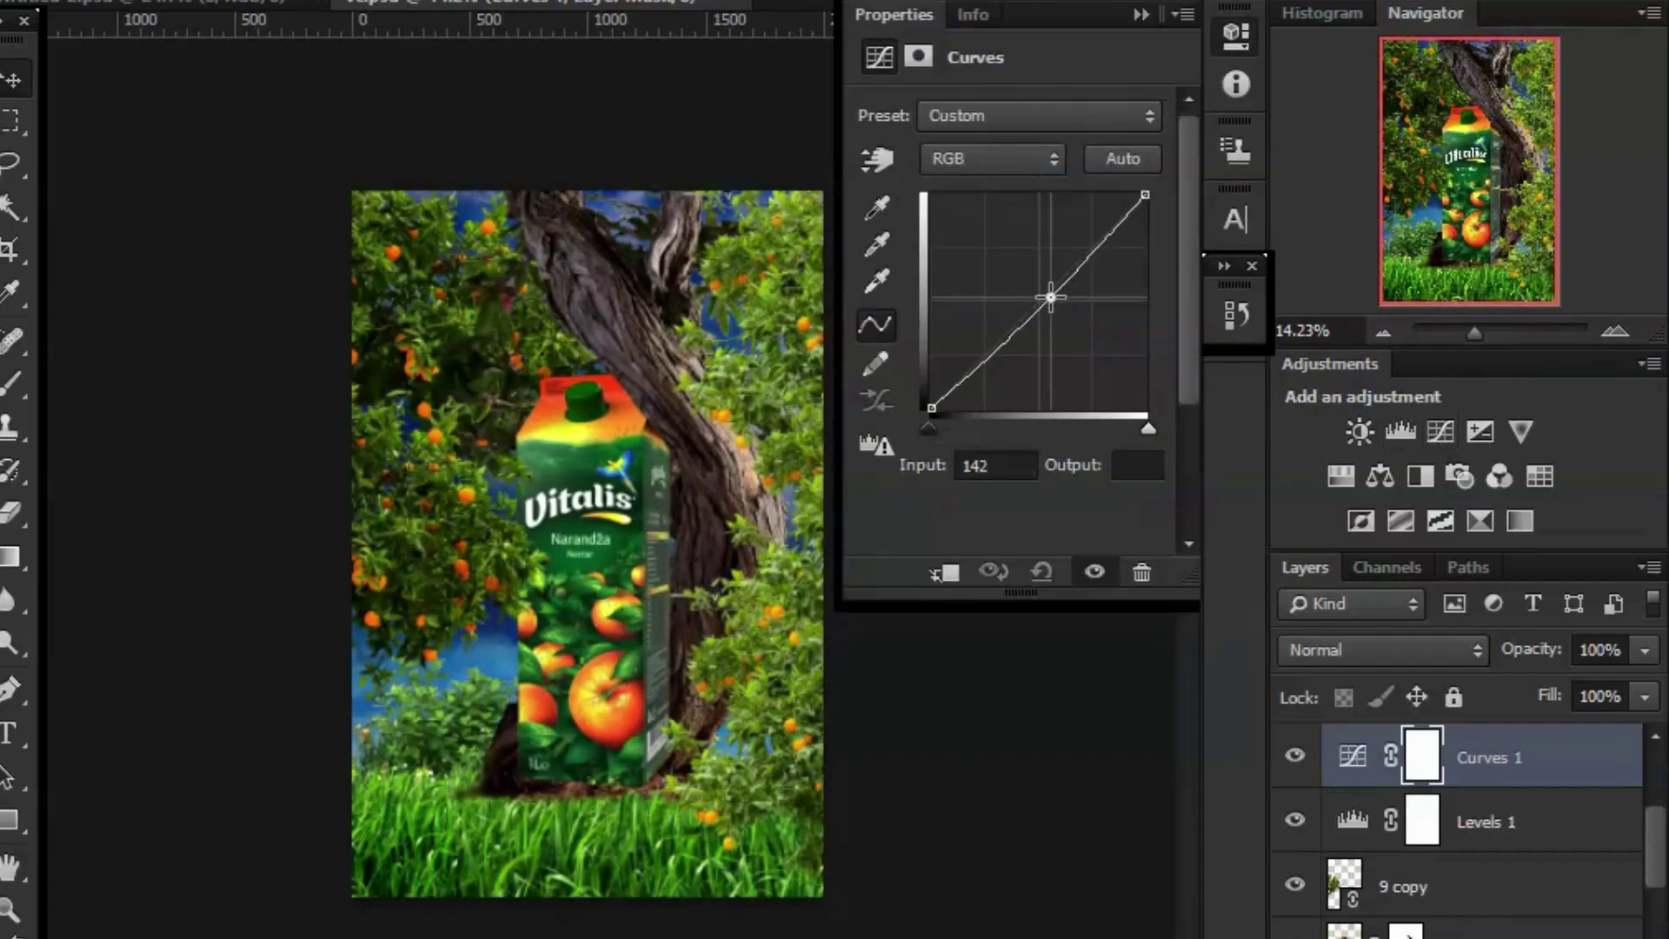
pyautogui.click(1137, 14)
pyautogui.moveTo(1475, 334); pyautogui.dragTo(1478, 336)
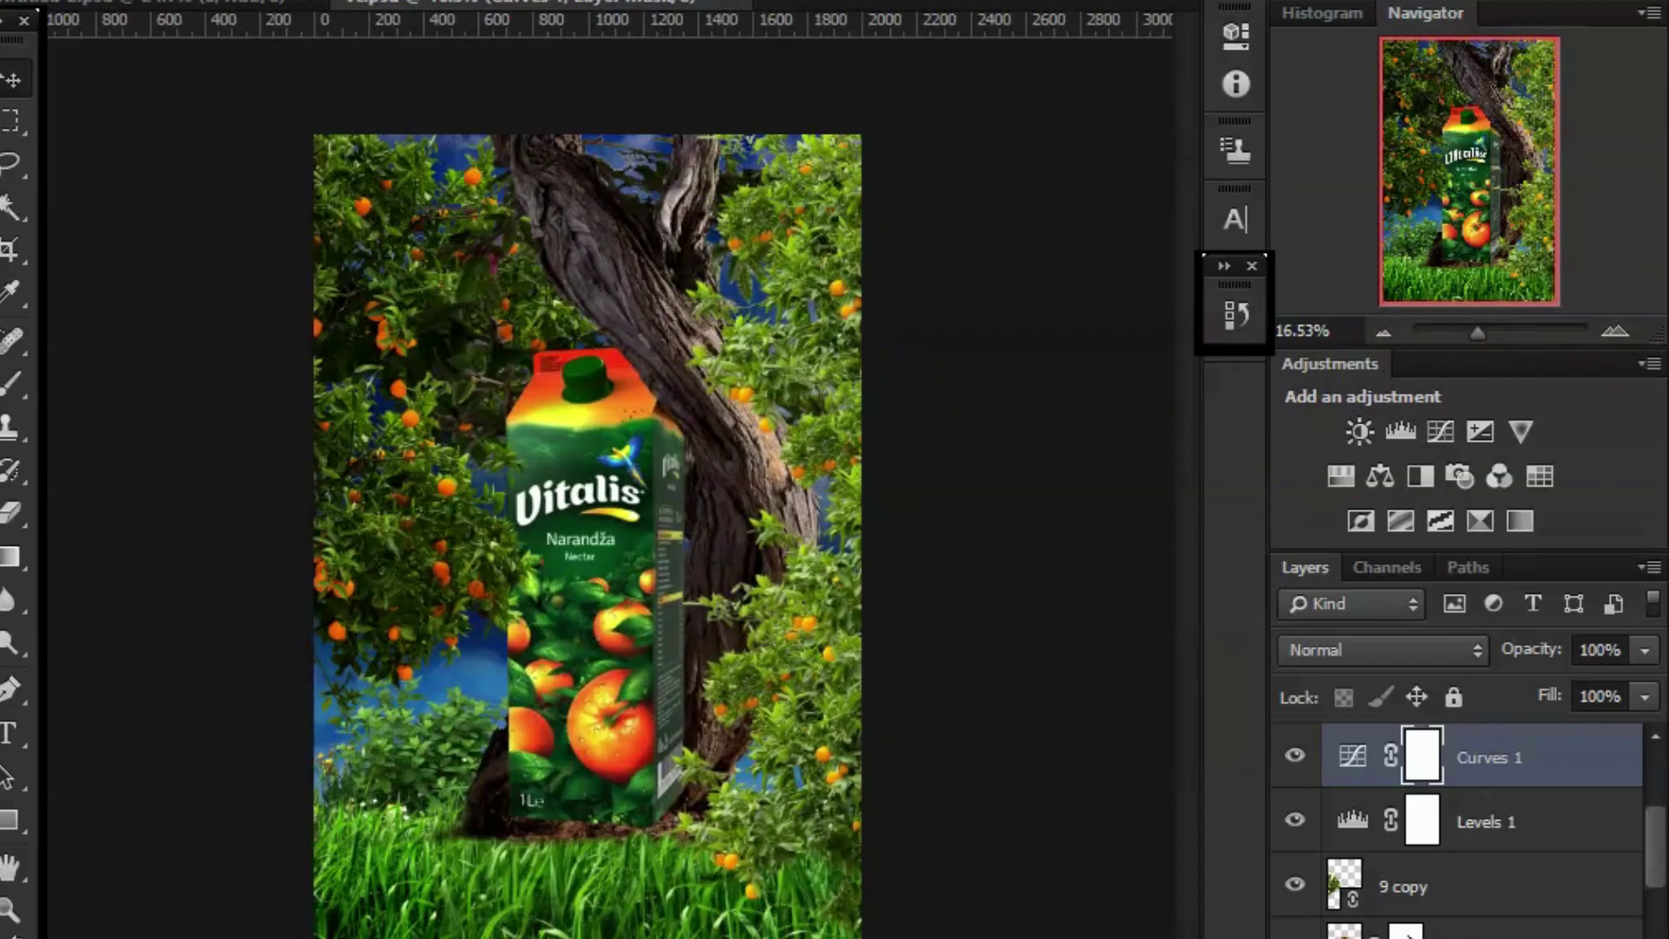
# Place the light-ray image mdfgnbrtg (18) from the png folder and enlarge it over the scene.
pyautogui.hotkey('ctrl', 'shift', 'alt', 'p')
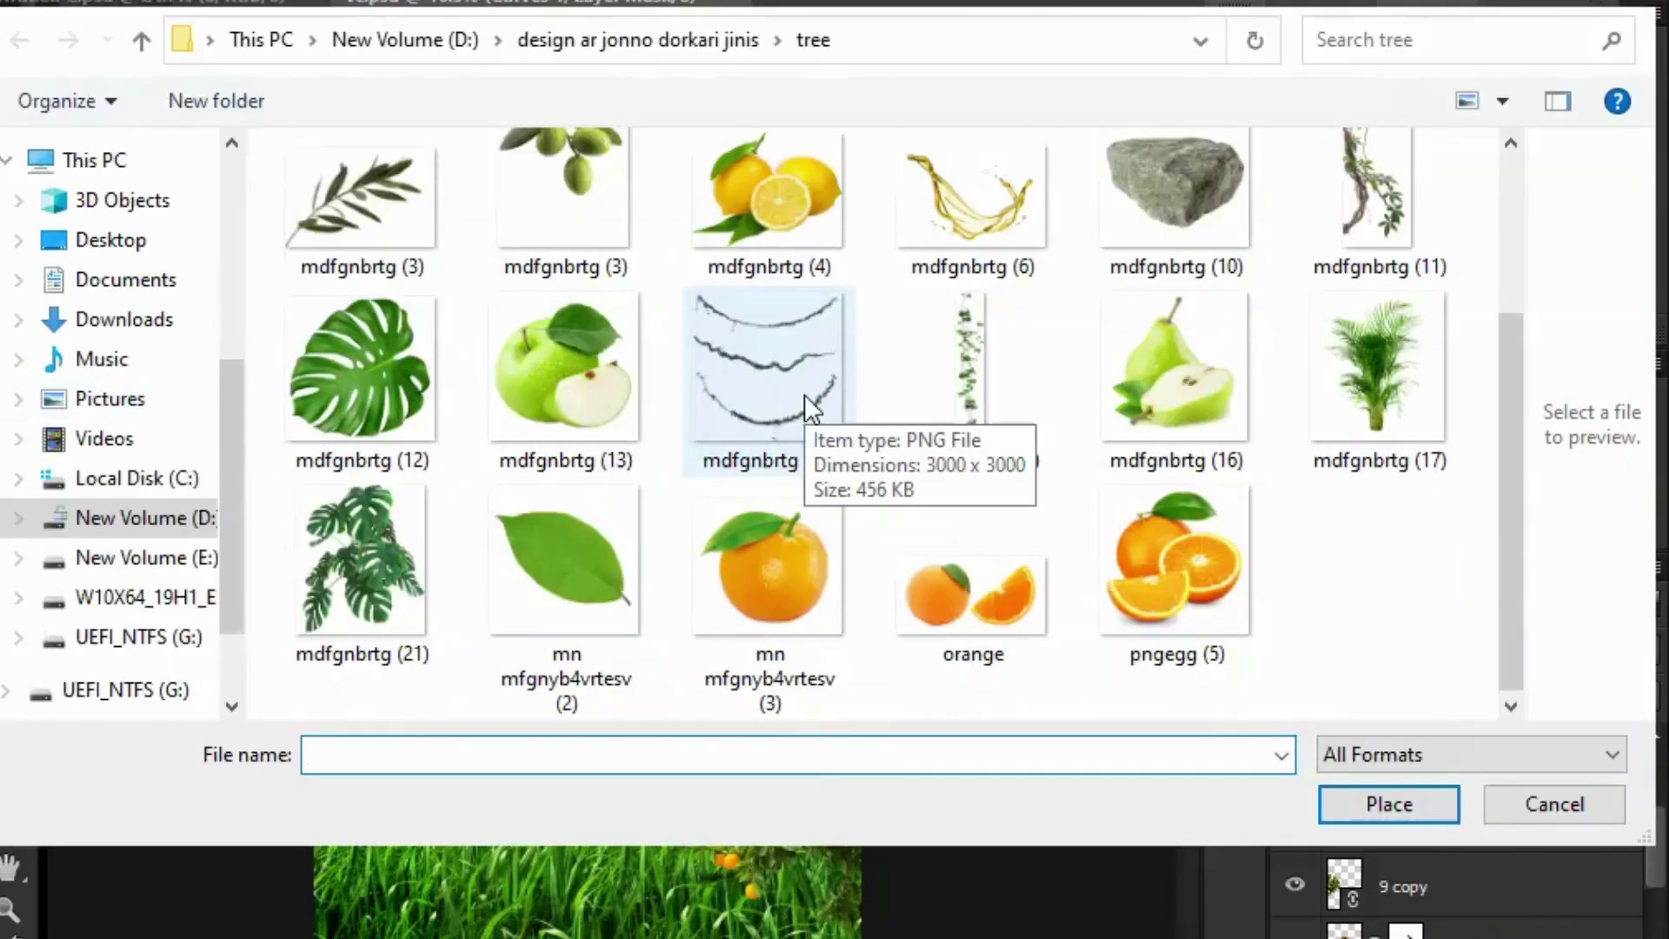
pyautogui.click(146, 39)
pyautogui.doubleClick(518, 429)
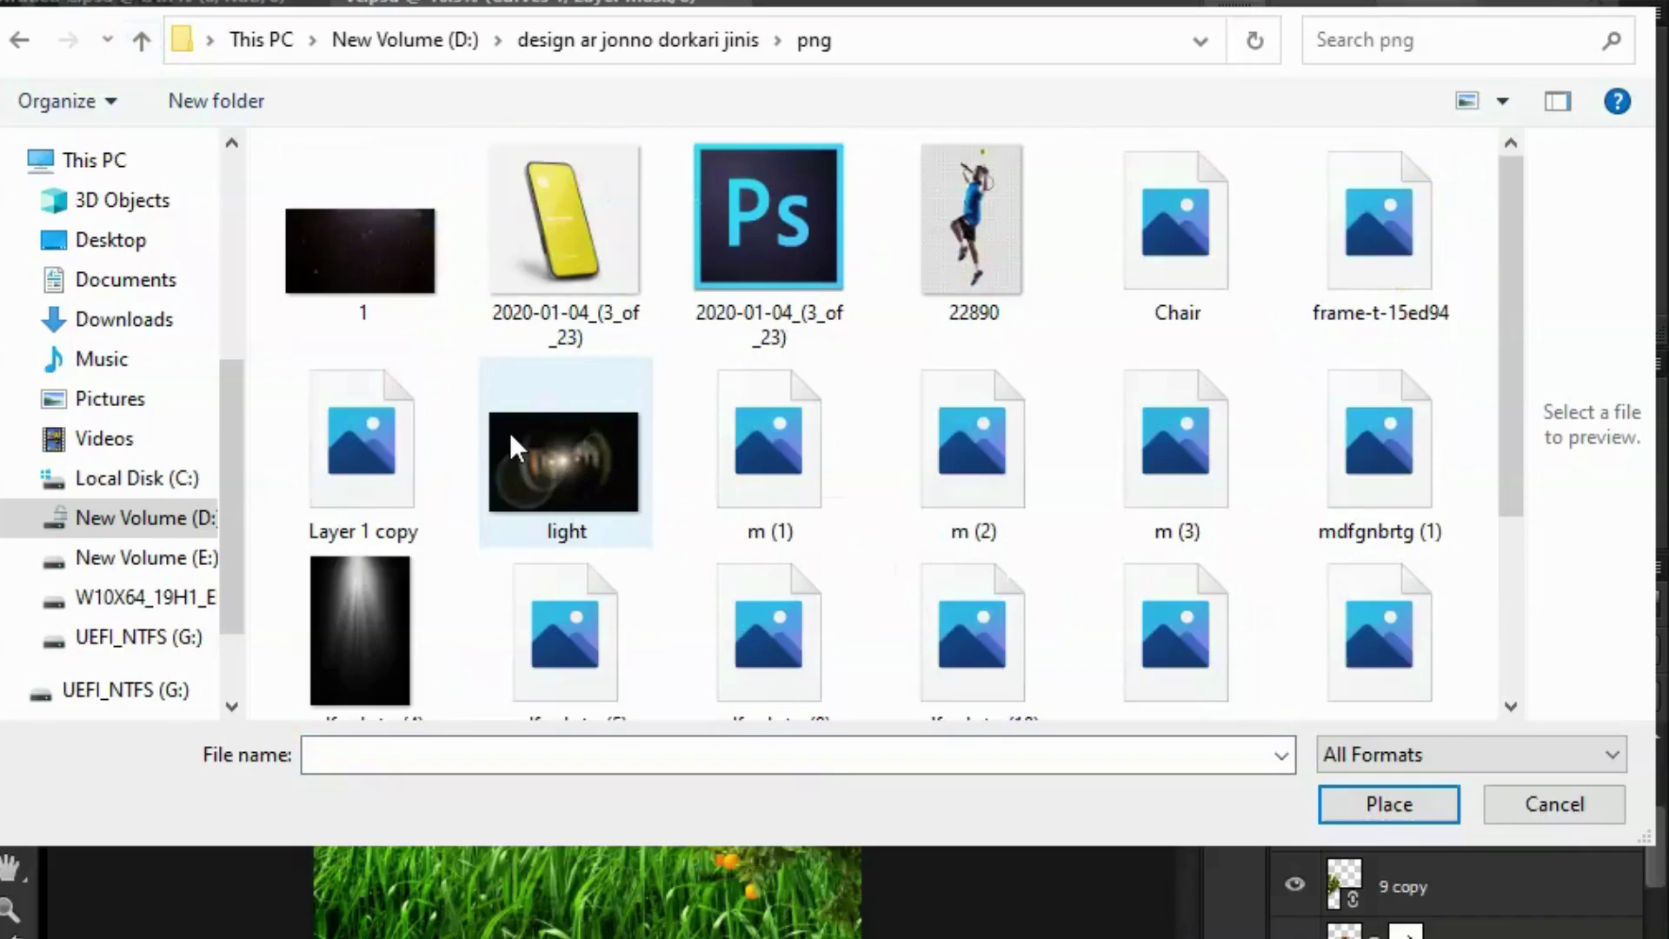
pyautogui.scroll(-1, 864, 447)
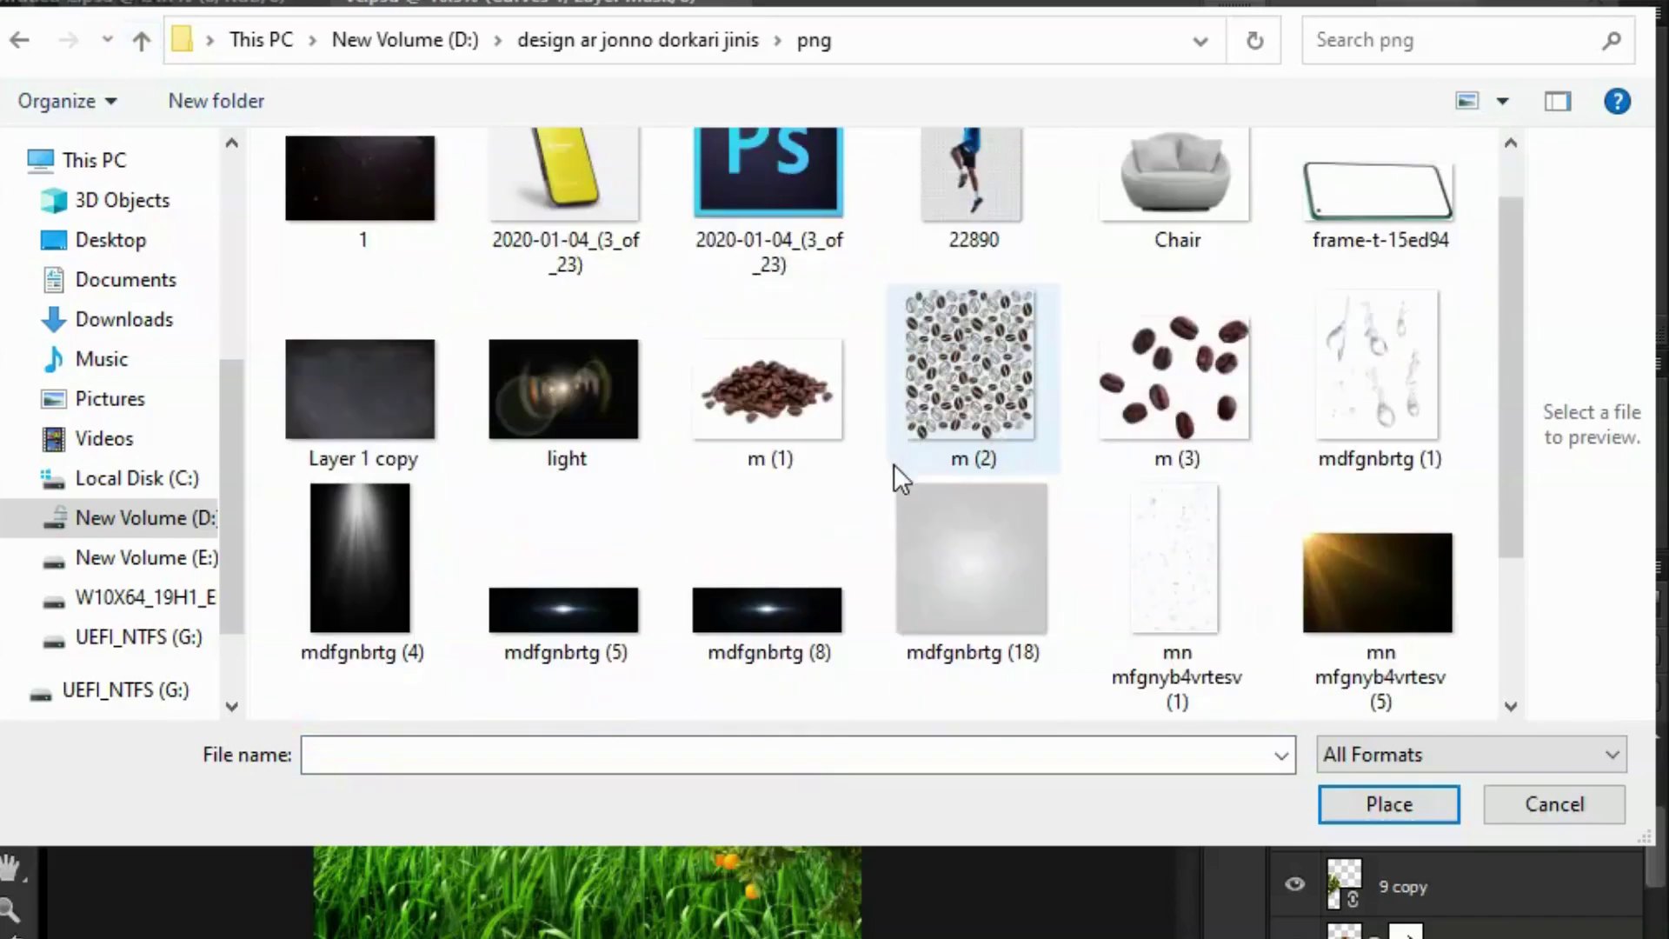
pyautogui.click(972, 565)
pyautogui.click(1389, 806)
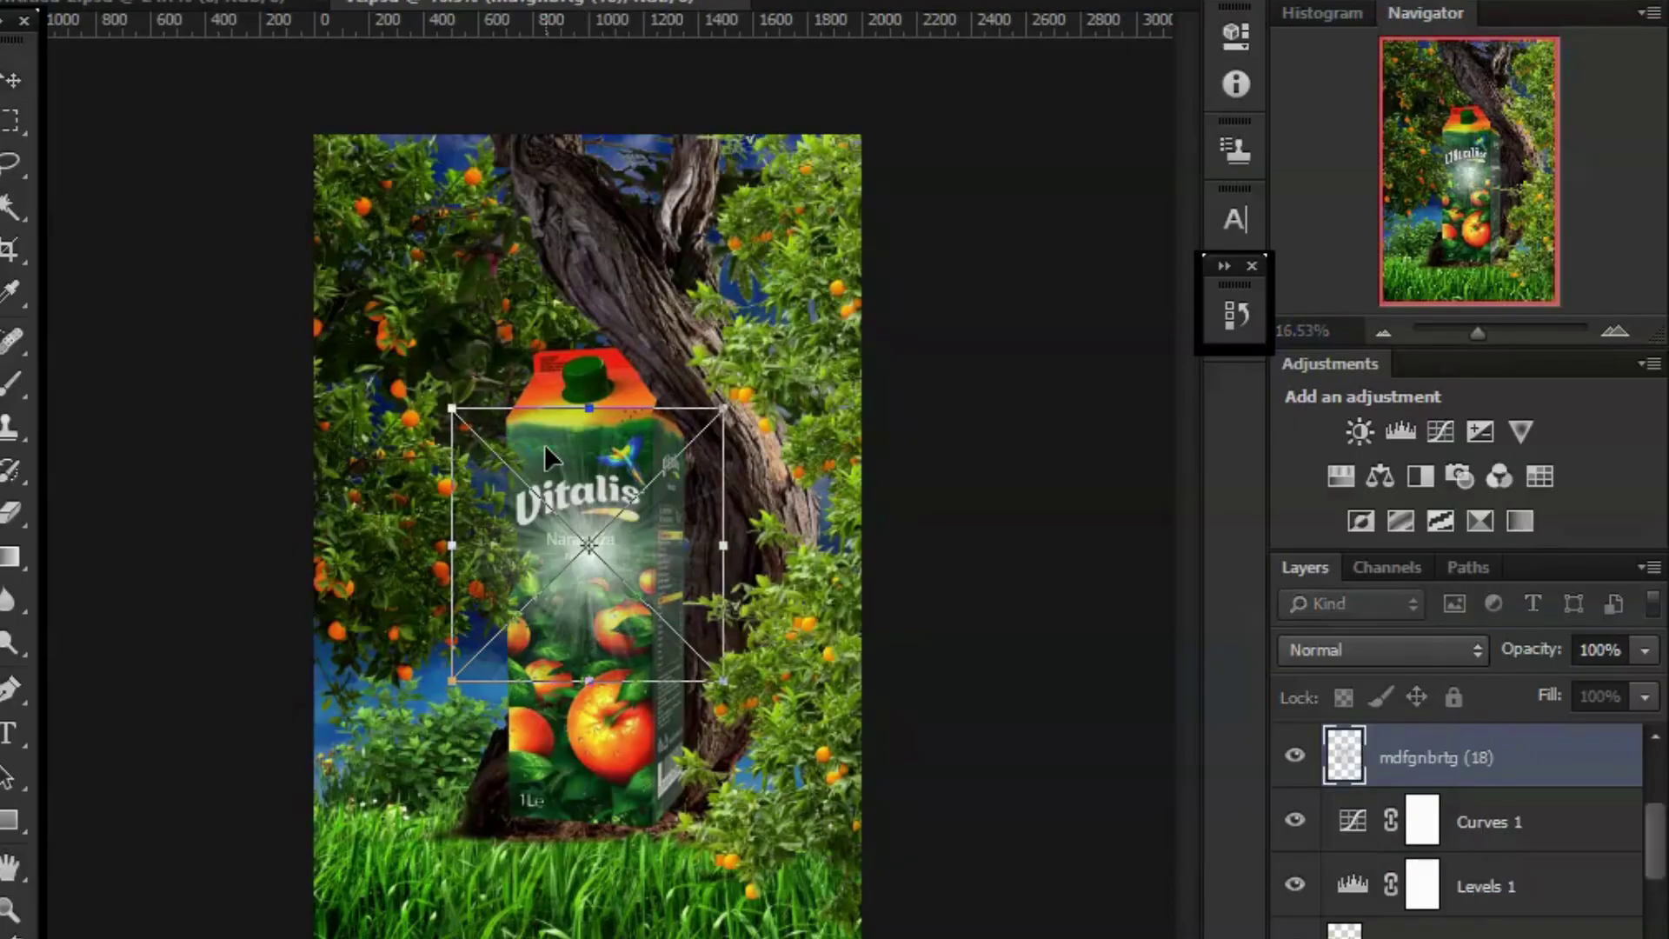
pyautogui.moveTo(721, 405); pyautogui.dragTo(1004, 128)
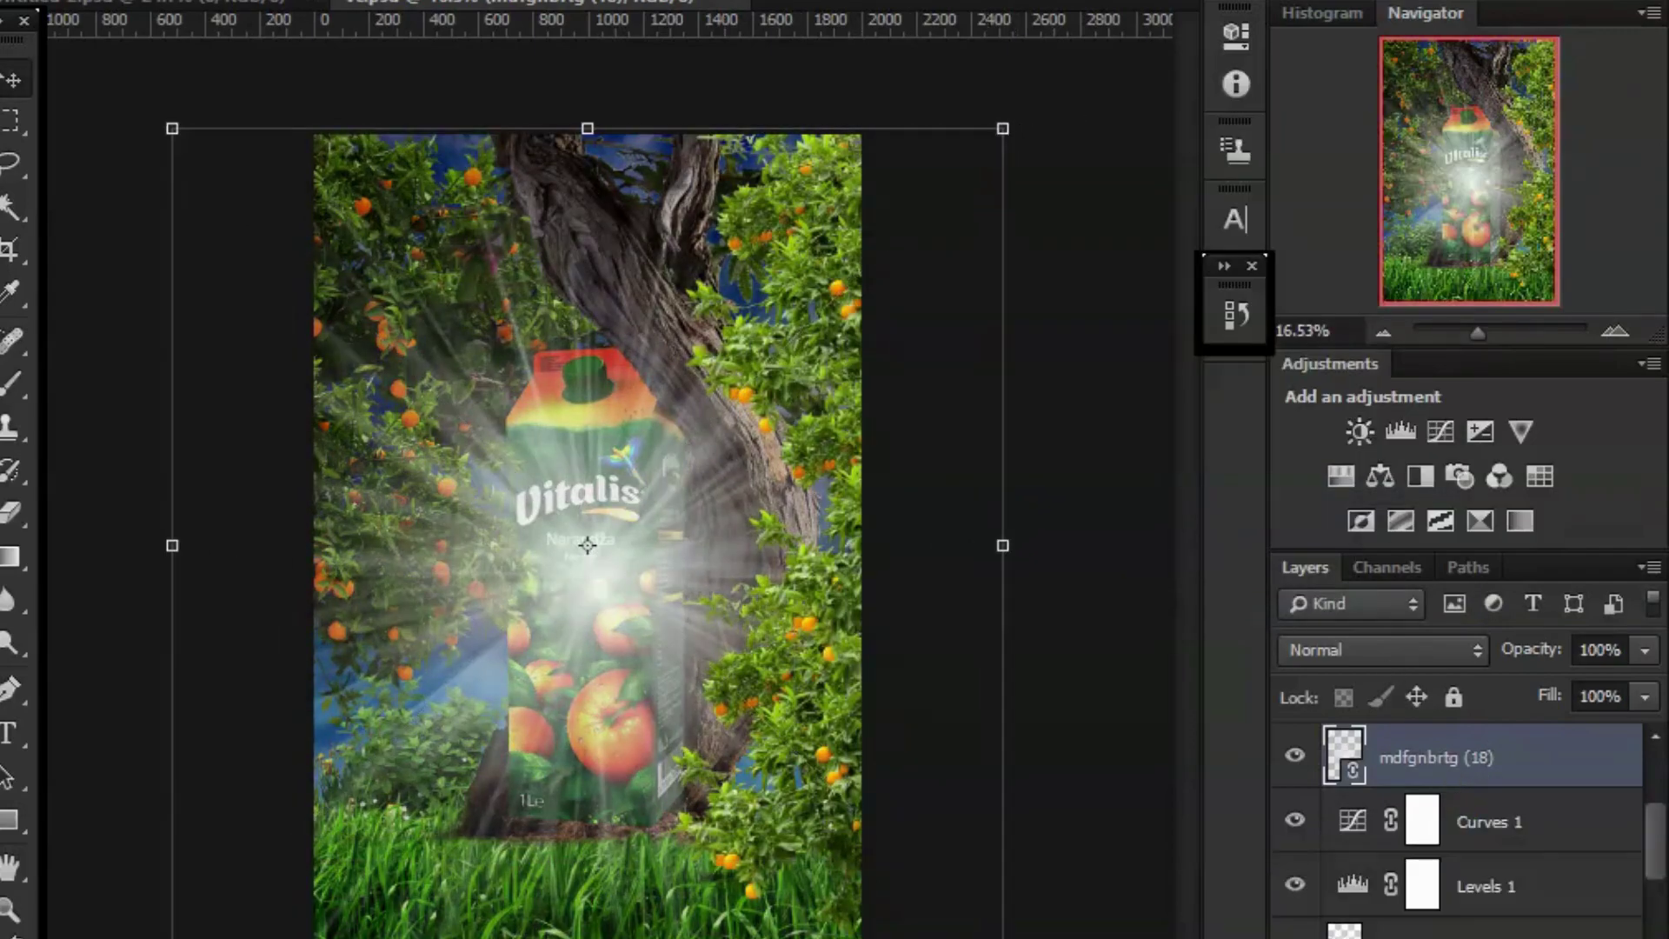
# Move the light-ray layer behind the carton and trunk layers and set it to Darken.
pyautogui.moveTo(1467, 783); pyautogui.dragTo(1440, 913)
pyautogui.moveTo(1454, 820); pyautogui.dragTo(1391, 926)
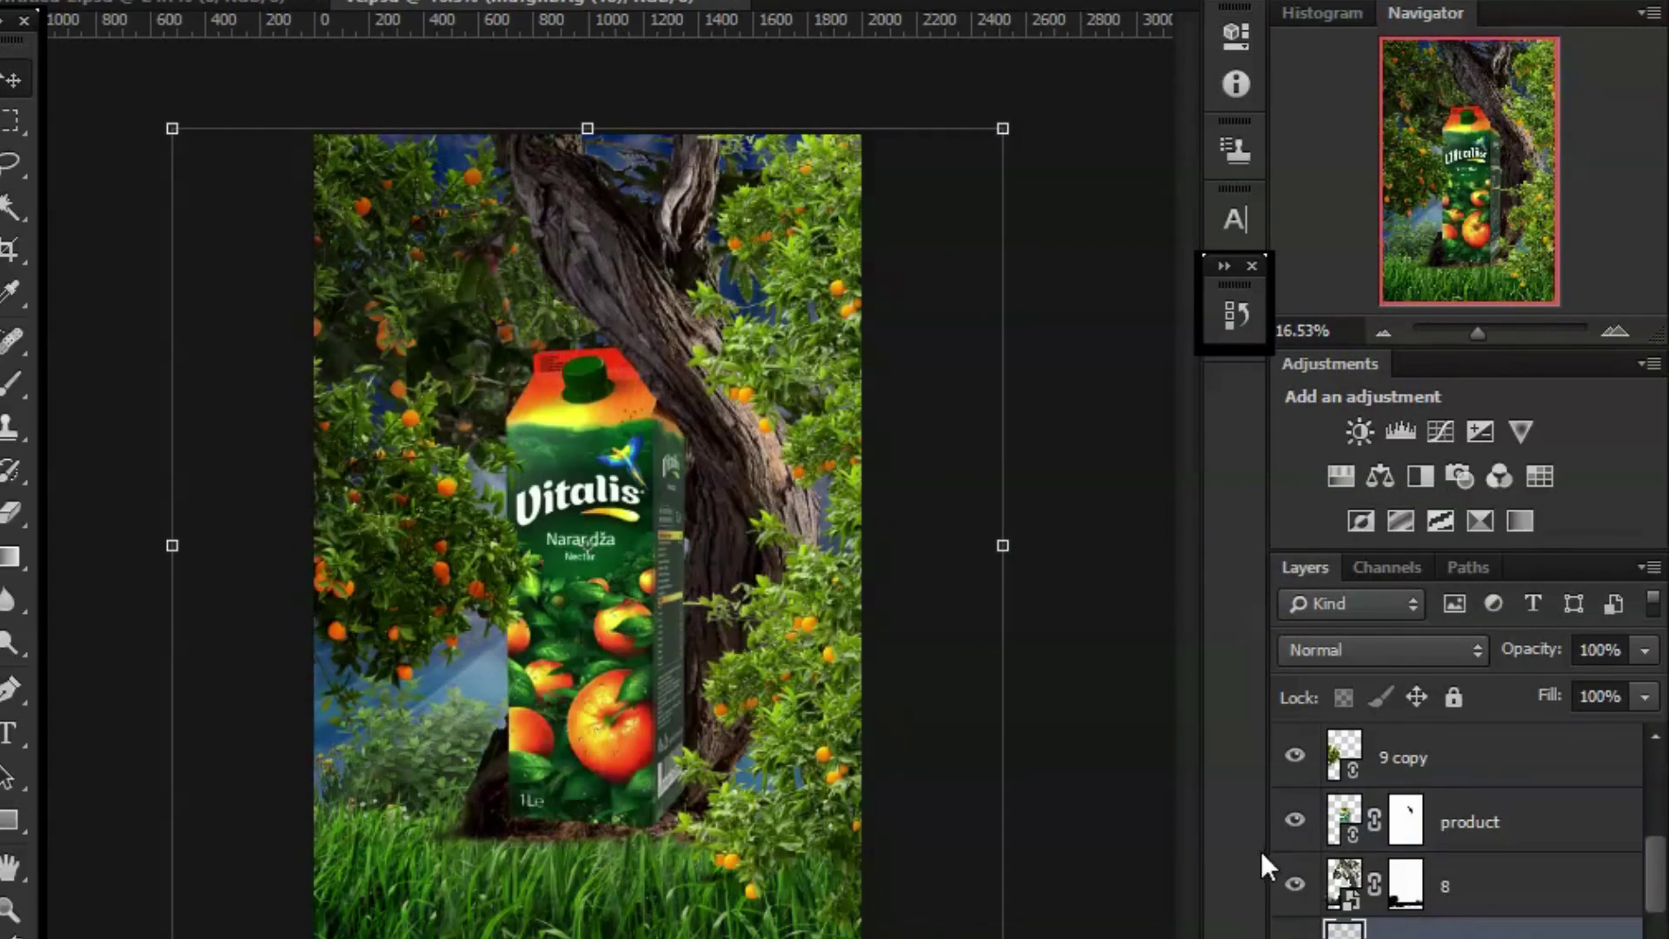
pyautogui.scroll(-1, 1266, 864)
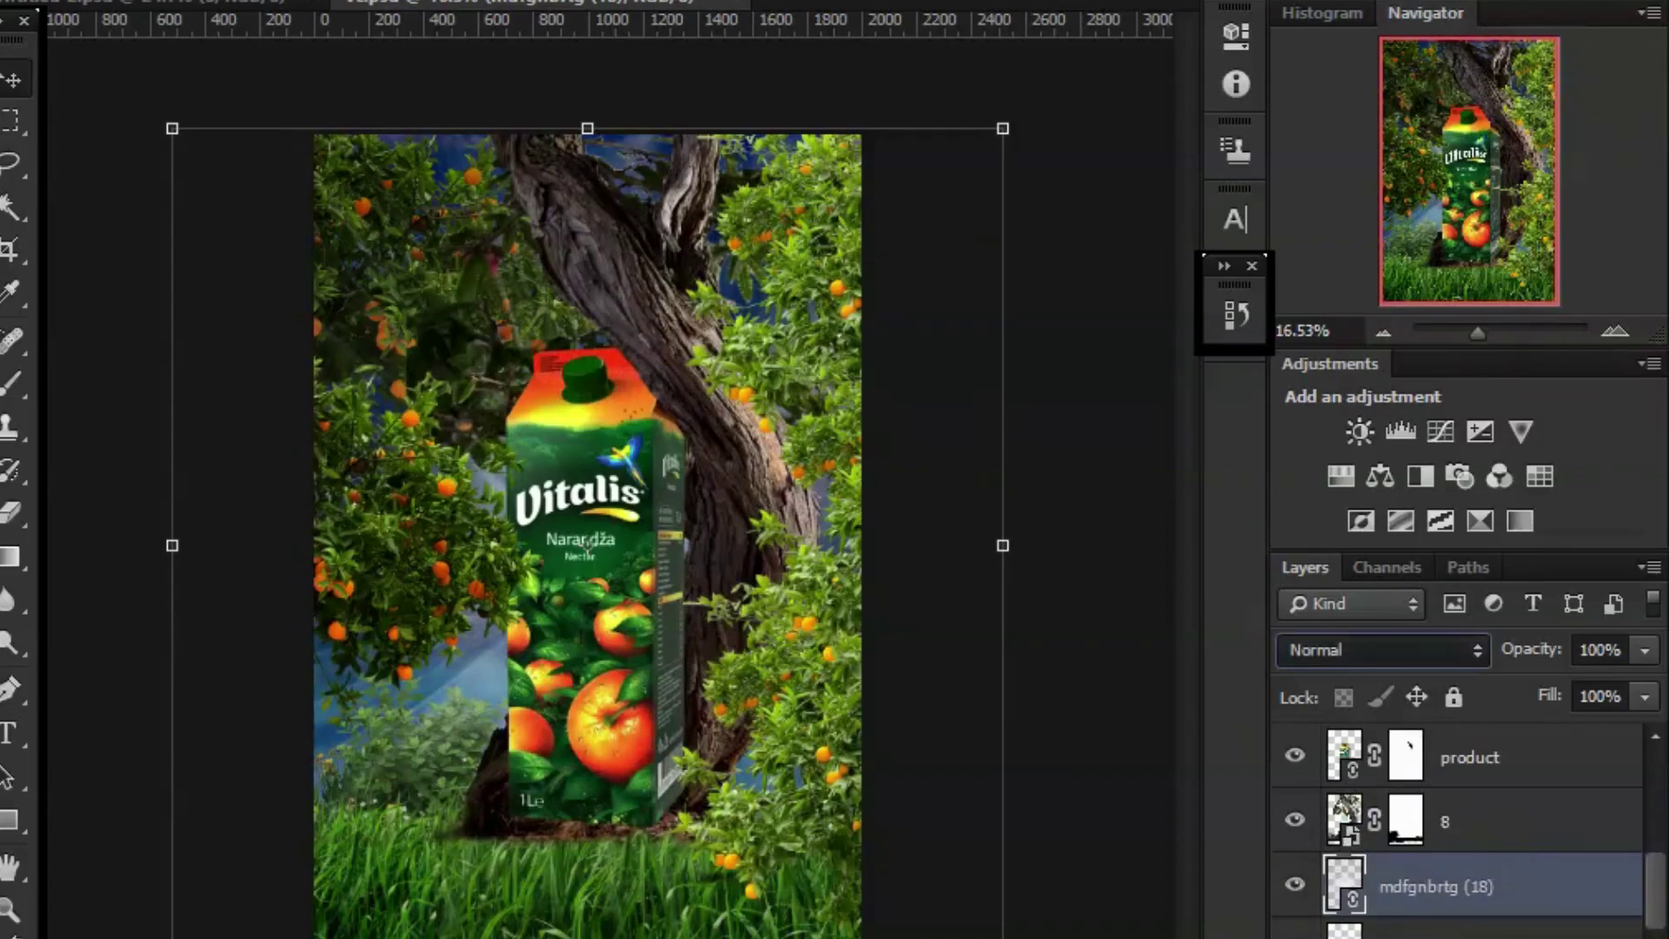
pyautogui.hotkey('alt', 'shift', 'k')
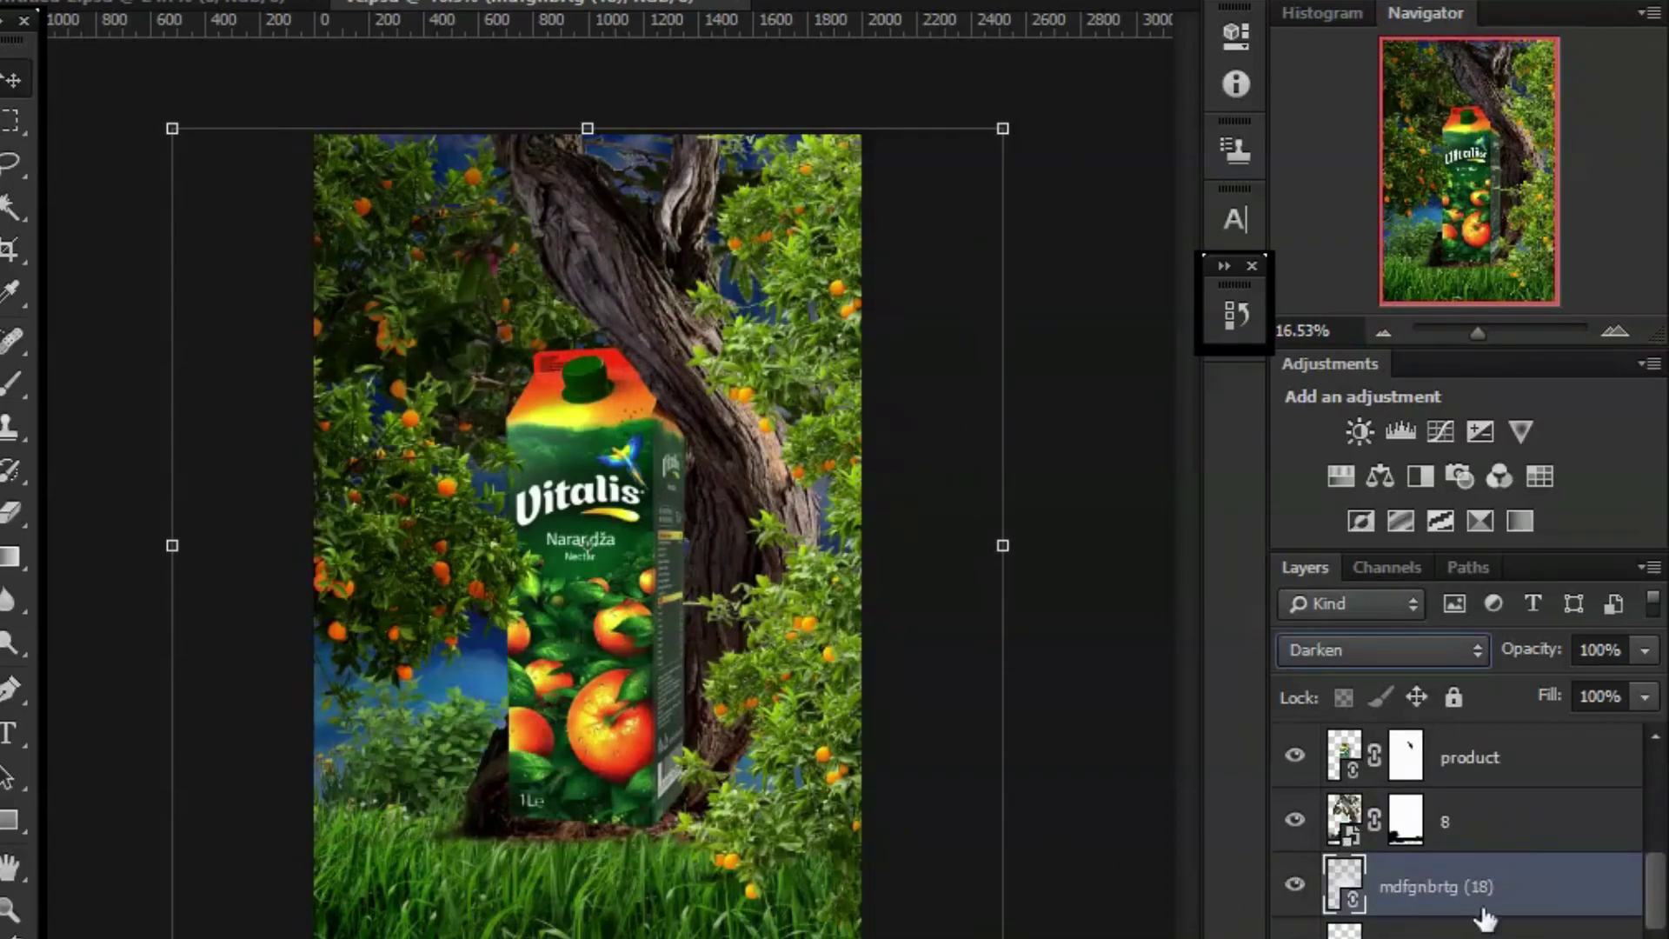
pyautogui.click(1478, 930)
pyautogui.click(1461, 750)
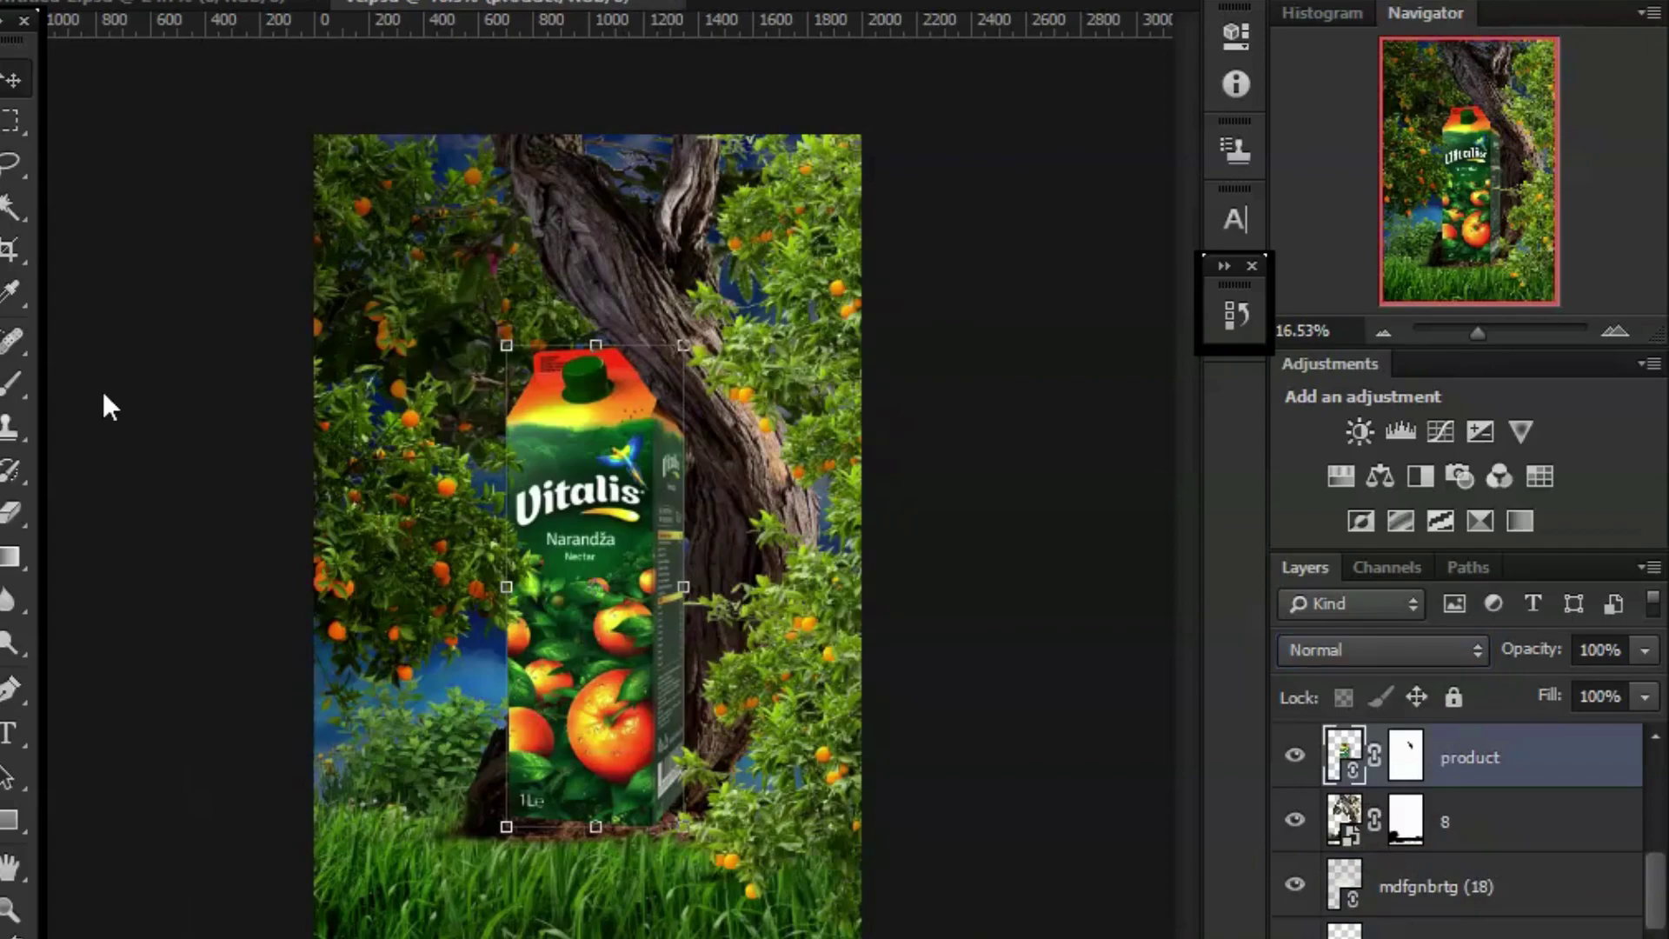
pyautogui.hotkey('ctrl', 'shift', 'p')
# Place the sun-ray image and position it at the top of the canvas.
pyautogui.scroll(-1, 931, 596)
pyautogui.click(1380, 617)
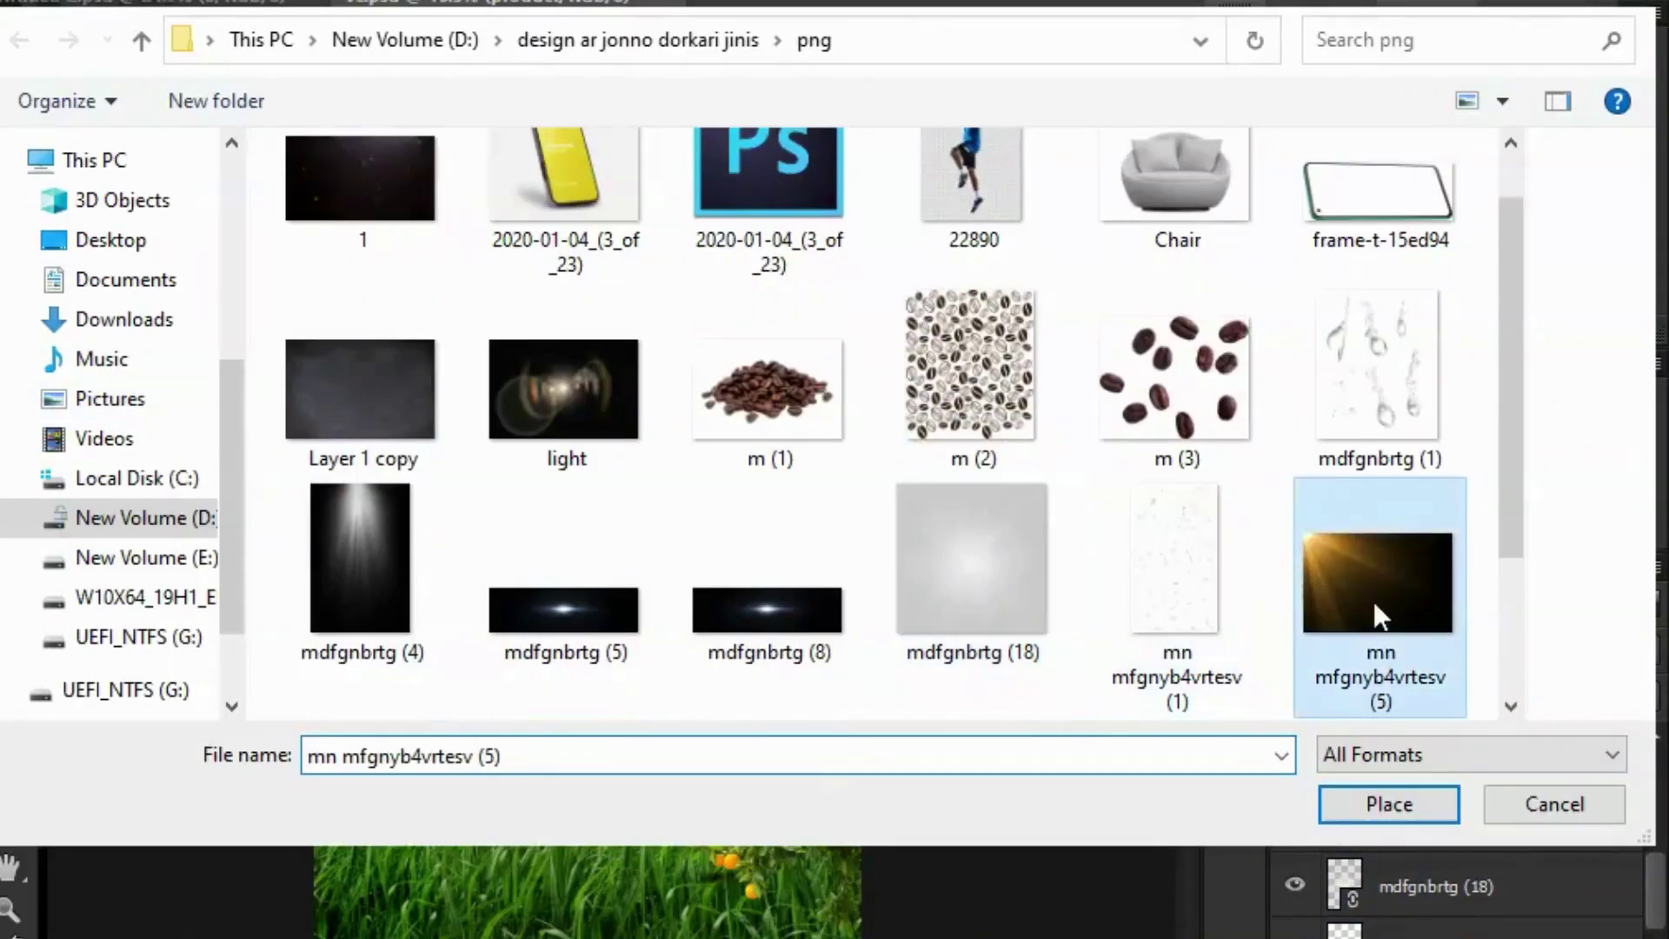
pyautogui.press('Return')
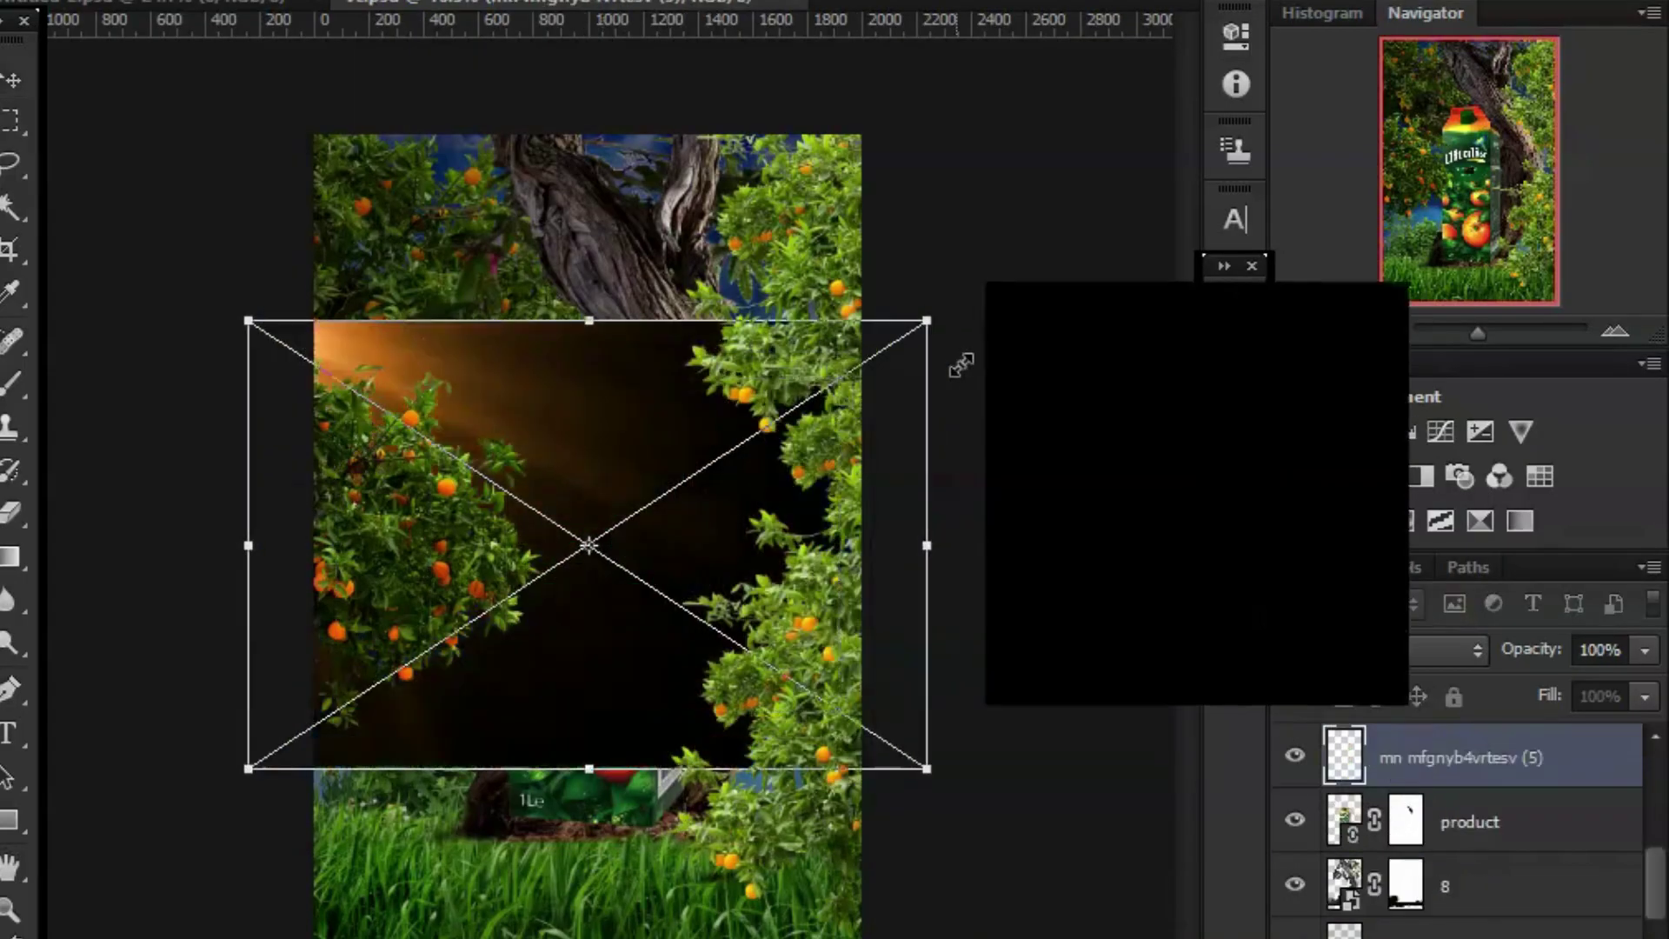
pyautogui.moveTo(573, 645); pyautogui.dragTo(614, 430)
pyautogui.press('Return')
pyautogui.scroll(1, 1461, 804)
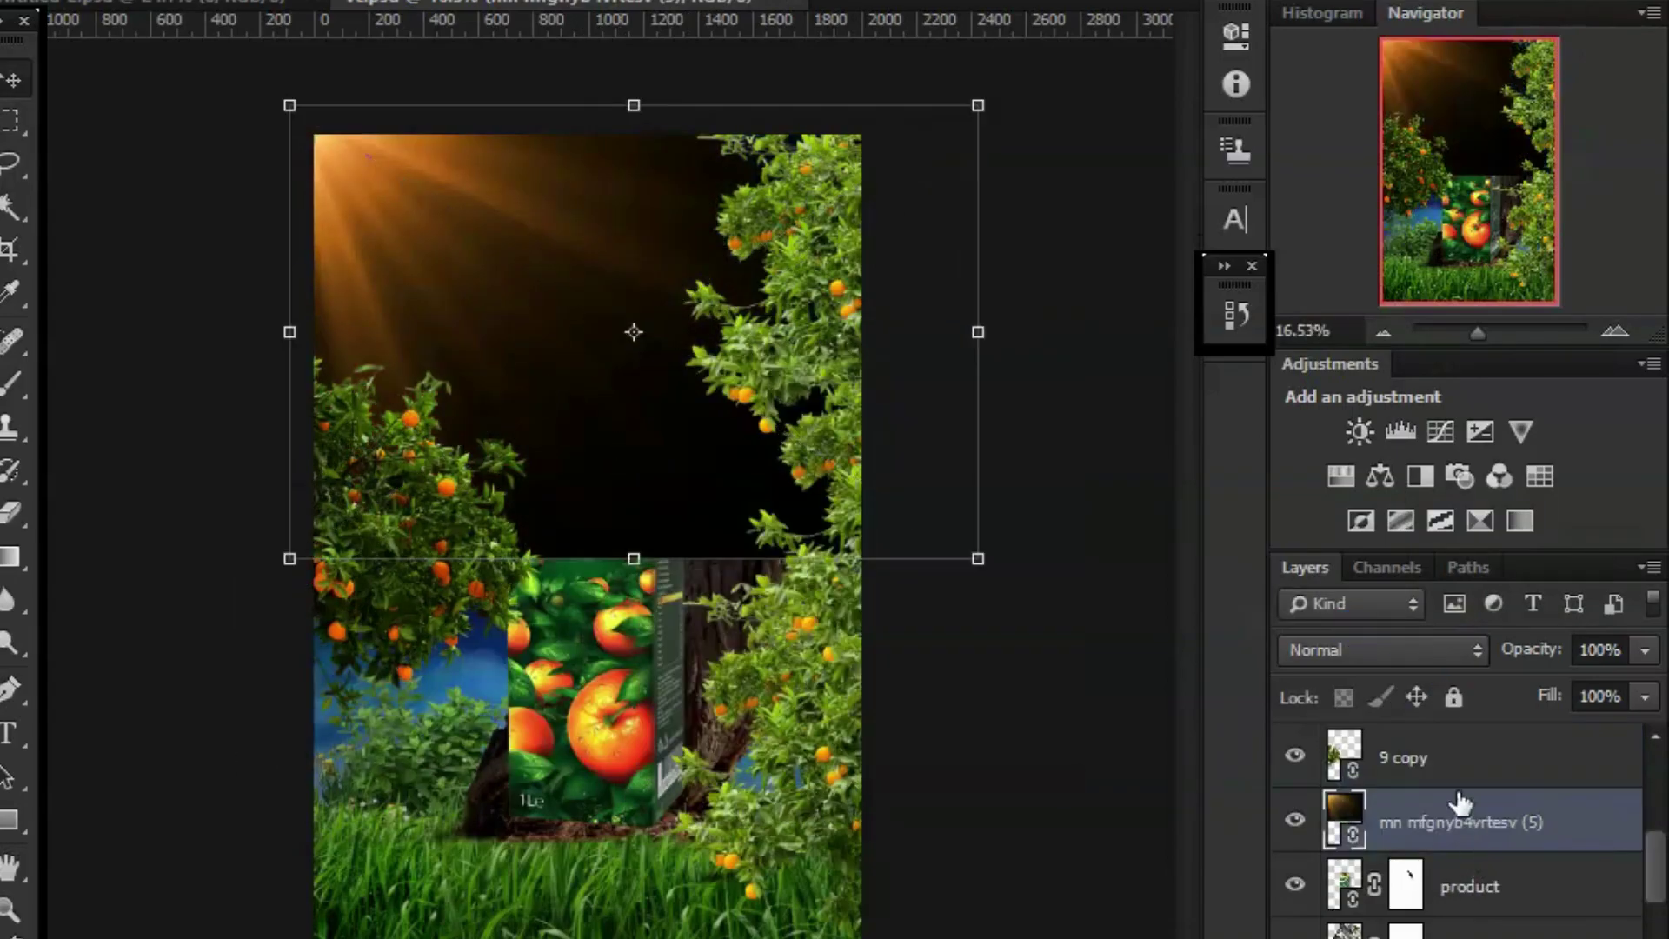
# Tuck the sun-ray layer beneath the tree layers and stretch it well beyond the canvas.
pyautogui.moveTo(1460, 804); pyautogui.dragTo(1446, 739)
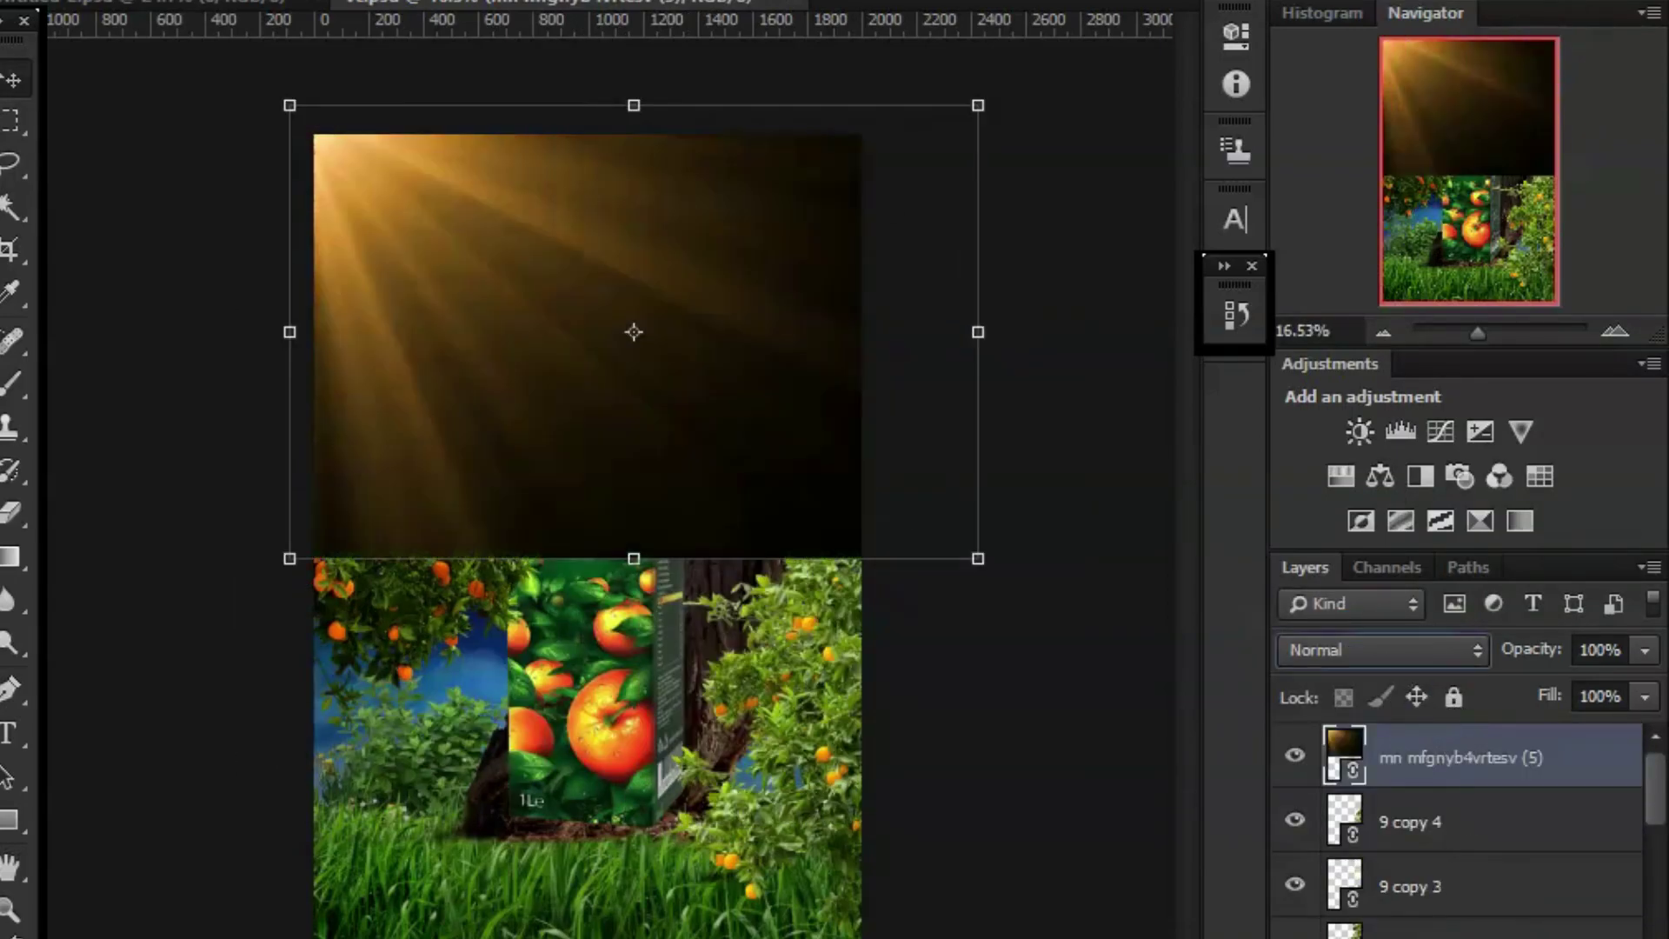
pyautogui.scroll(-2, 1383, 649)
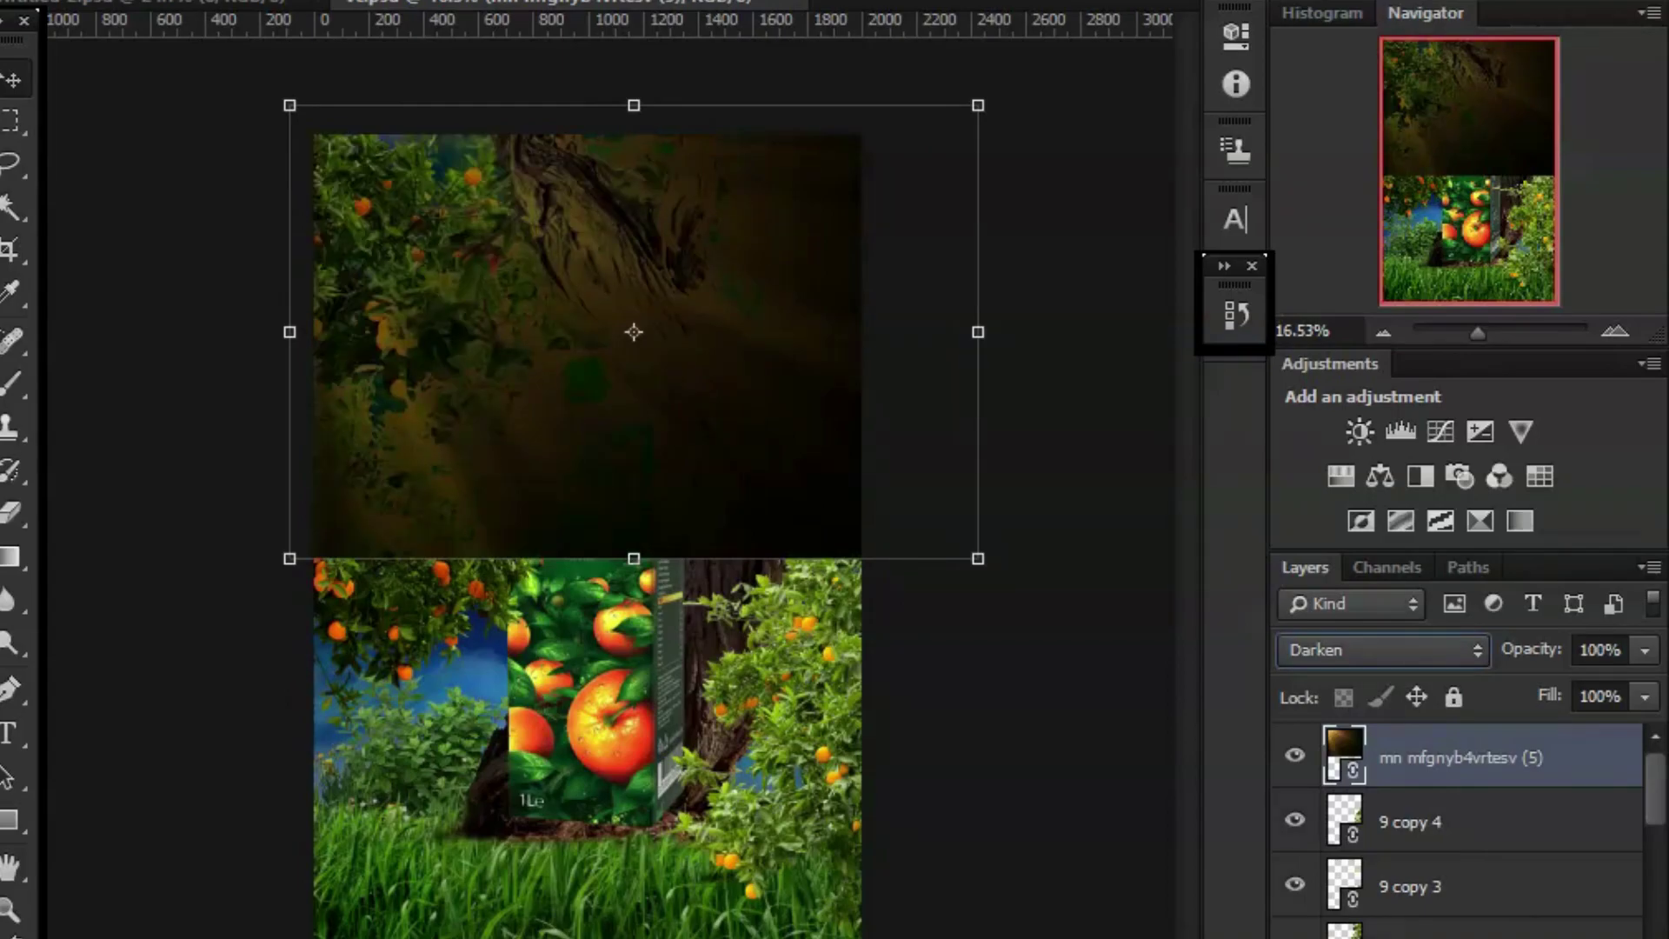
pyautogui.scroll(-10, 1373, 651)
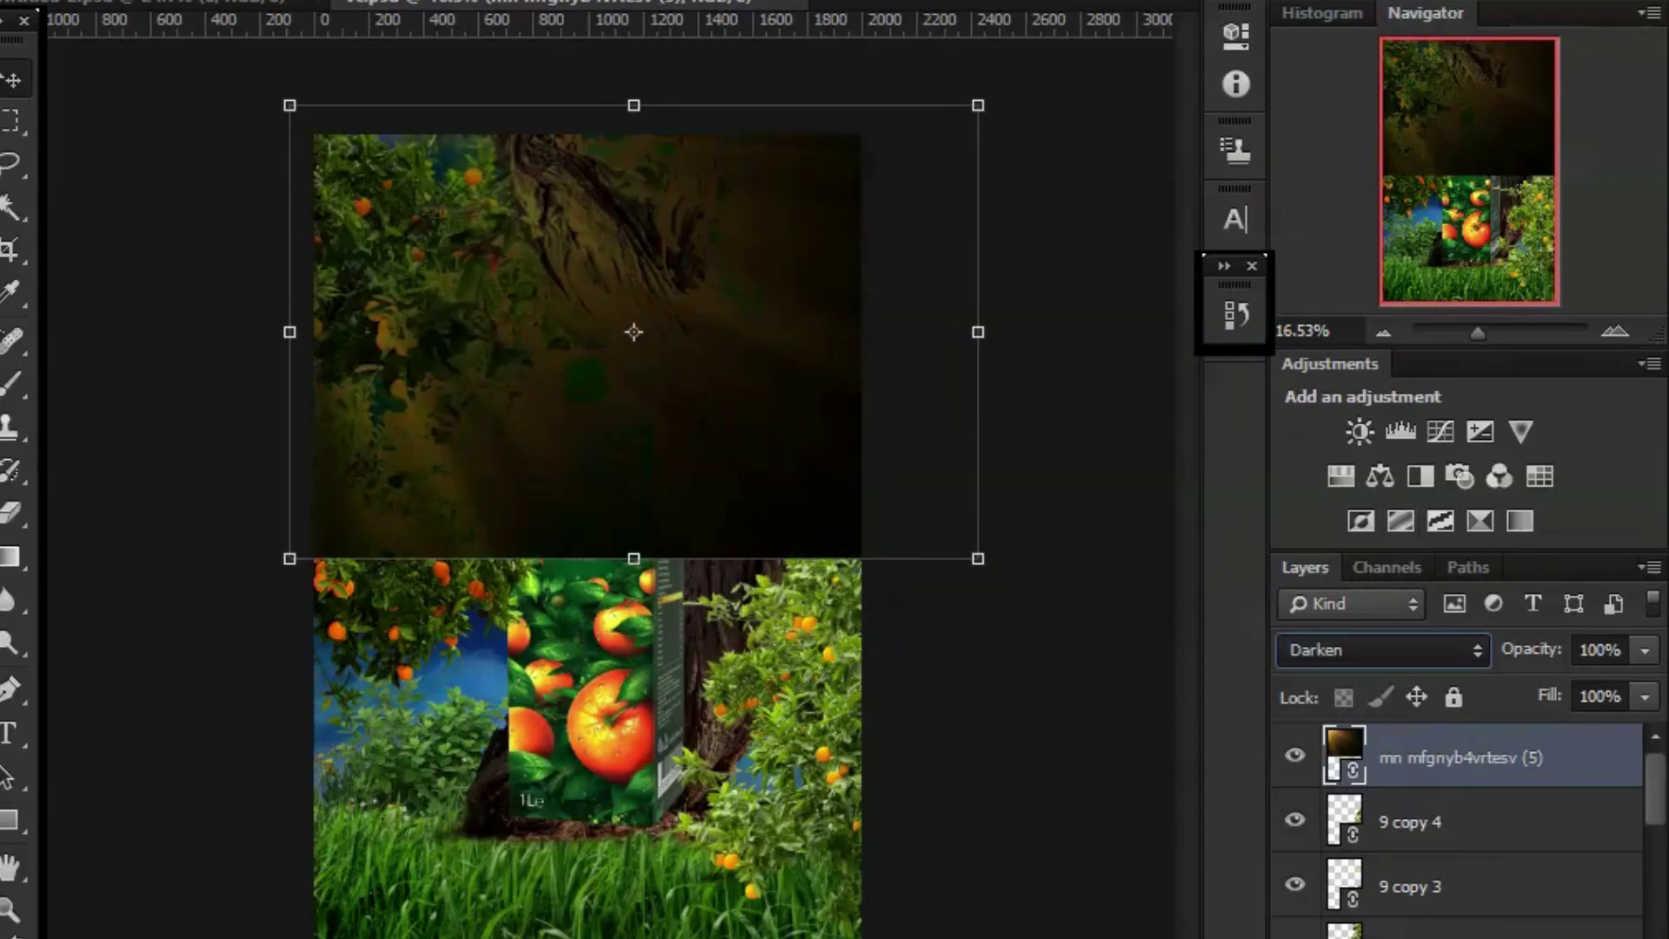
pyautogui.moveTo(1393, 726)
pyautogui.mouseDown()
pyautogui.moveTo(1400, 898)
pyautogui.moveTo(1431, 824)
pyautogui.mouseUp()
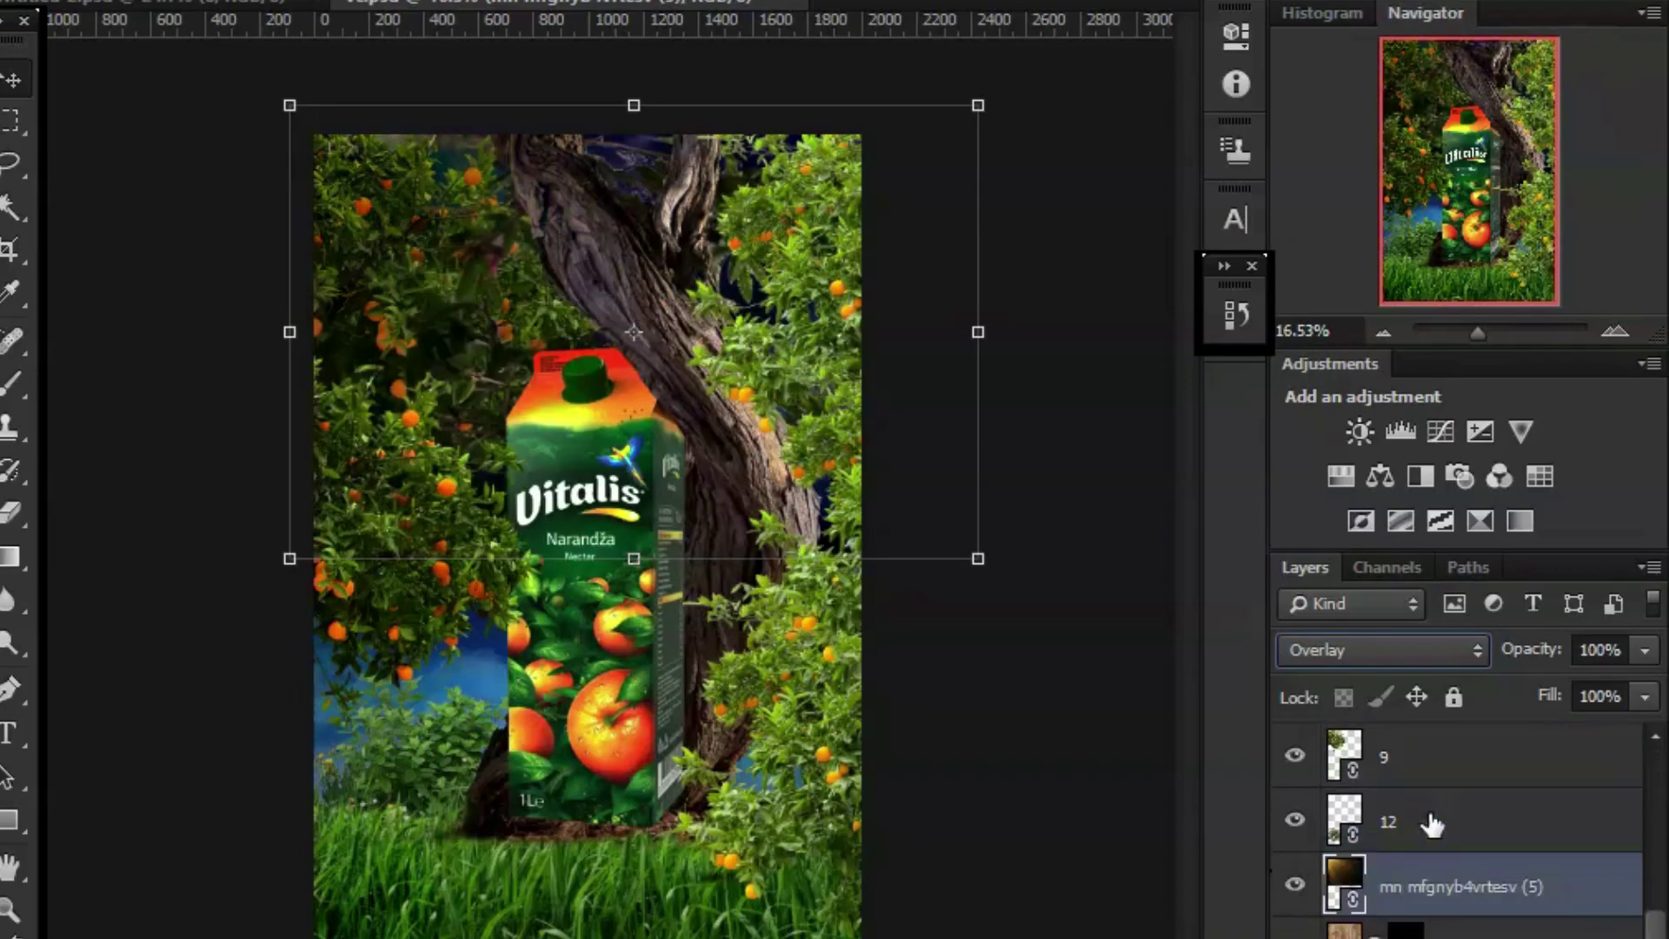
pyautogui.moveTo(982, 563); pyautogui.dragTo(1517, 891)
pyautogui.moveTo(1024, 689); pyautogui.dragTo(876, 632)
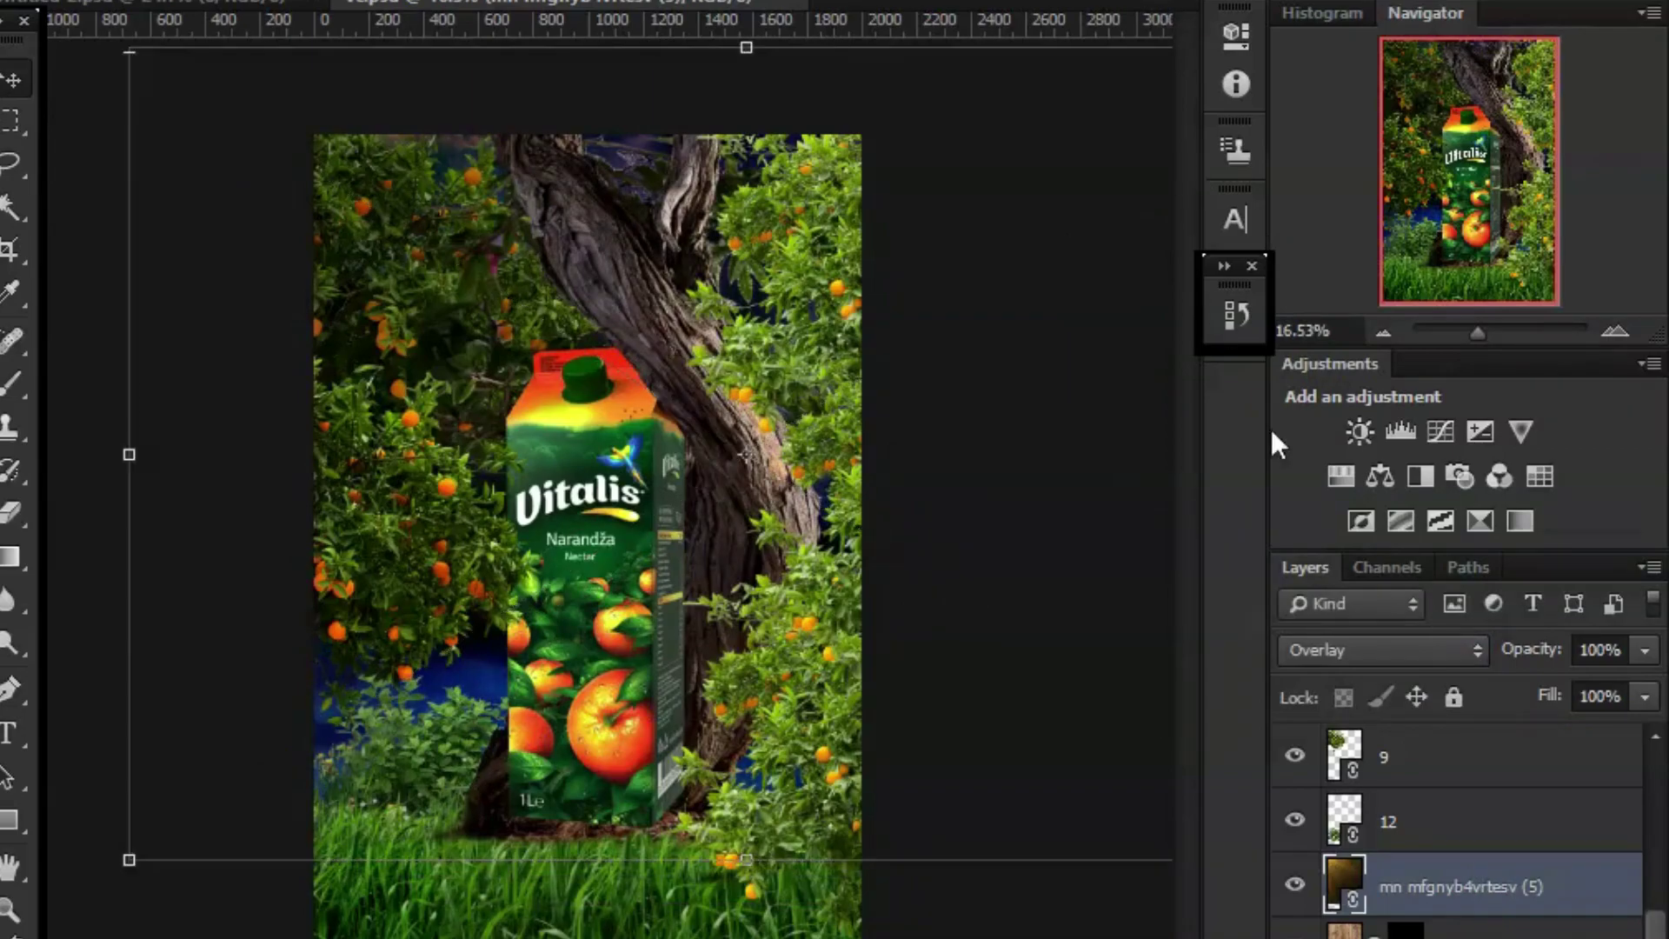
pyautogui.scroll(3, 1512, 826)
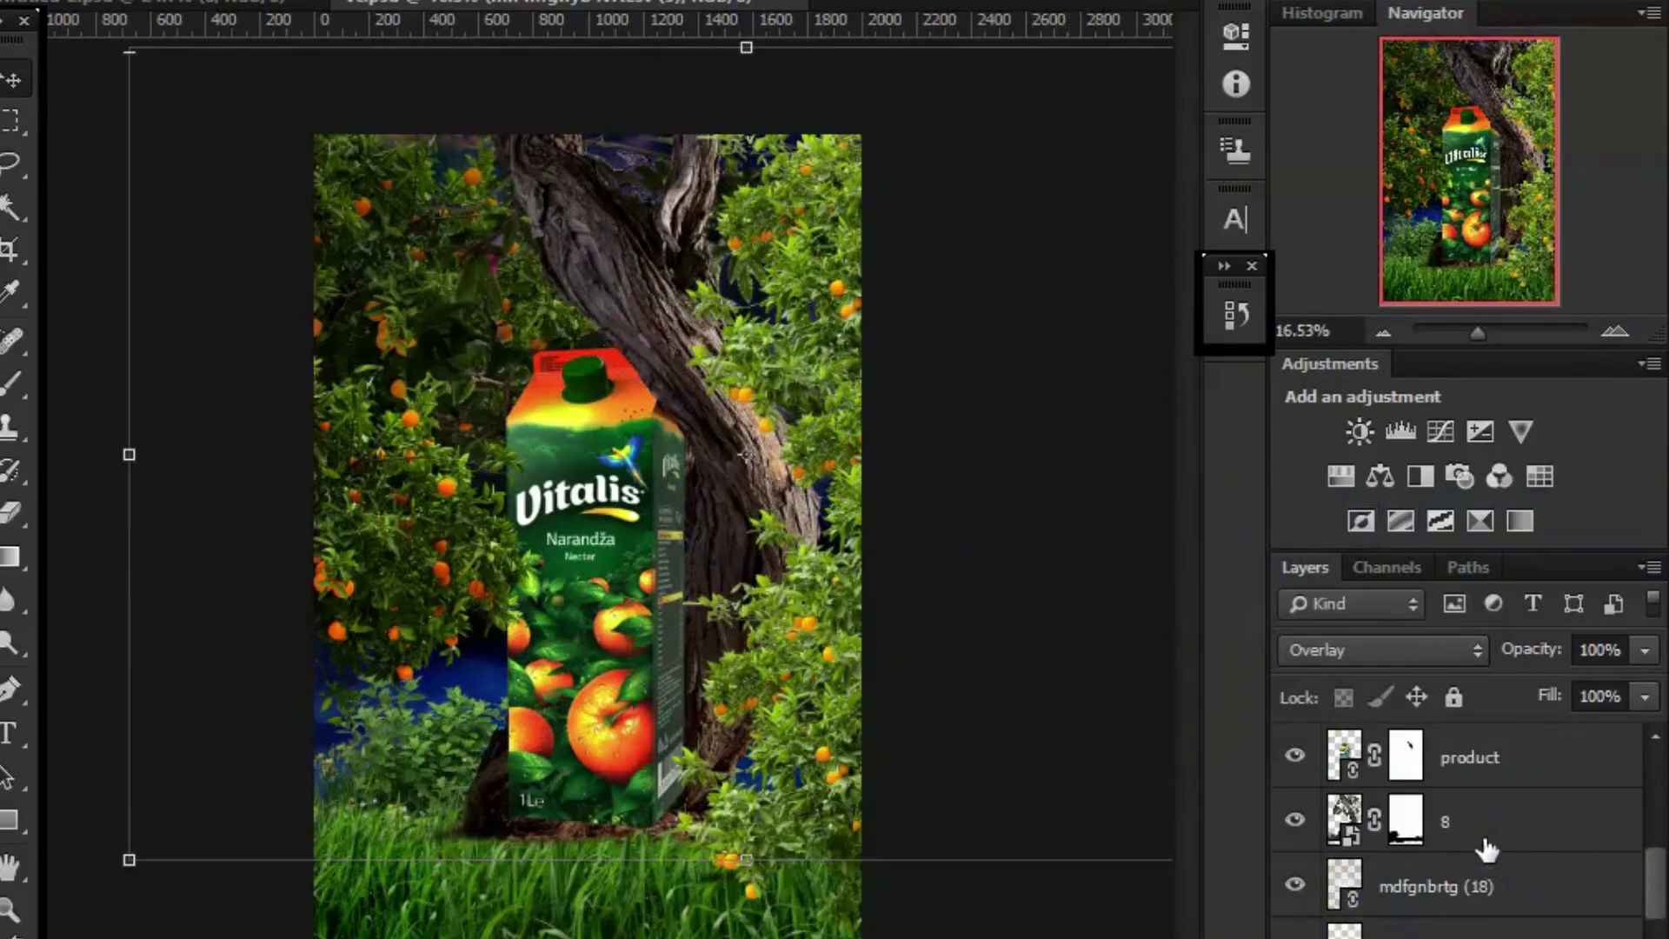
pyautogui.click(1478, 825)
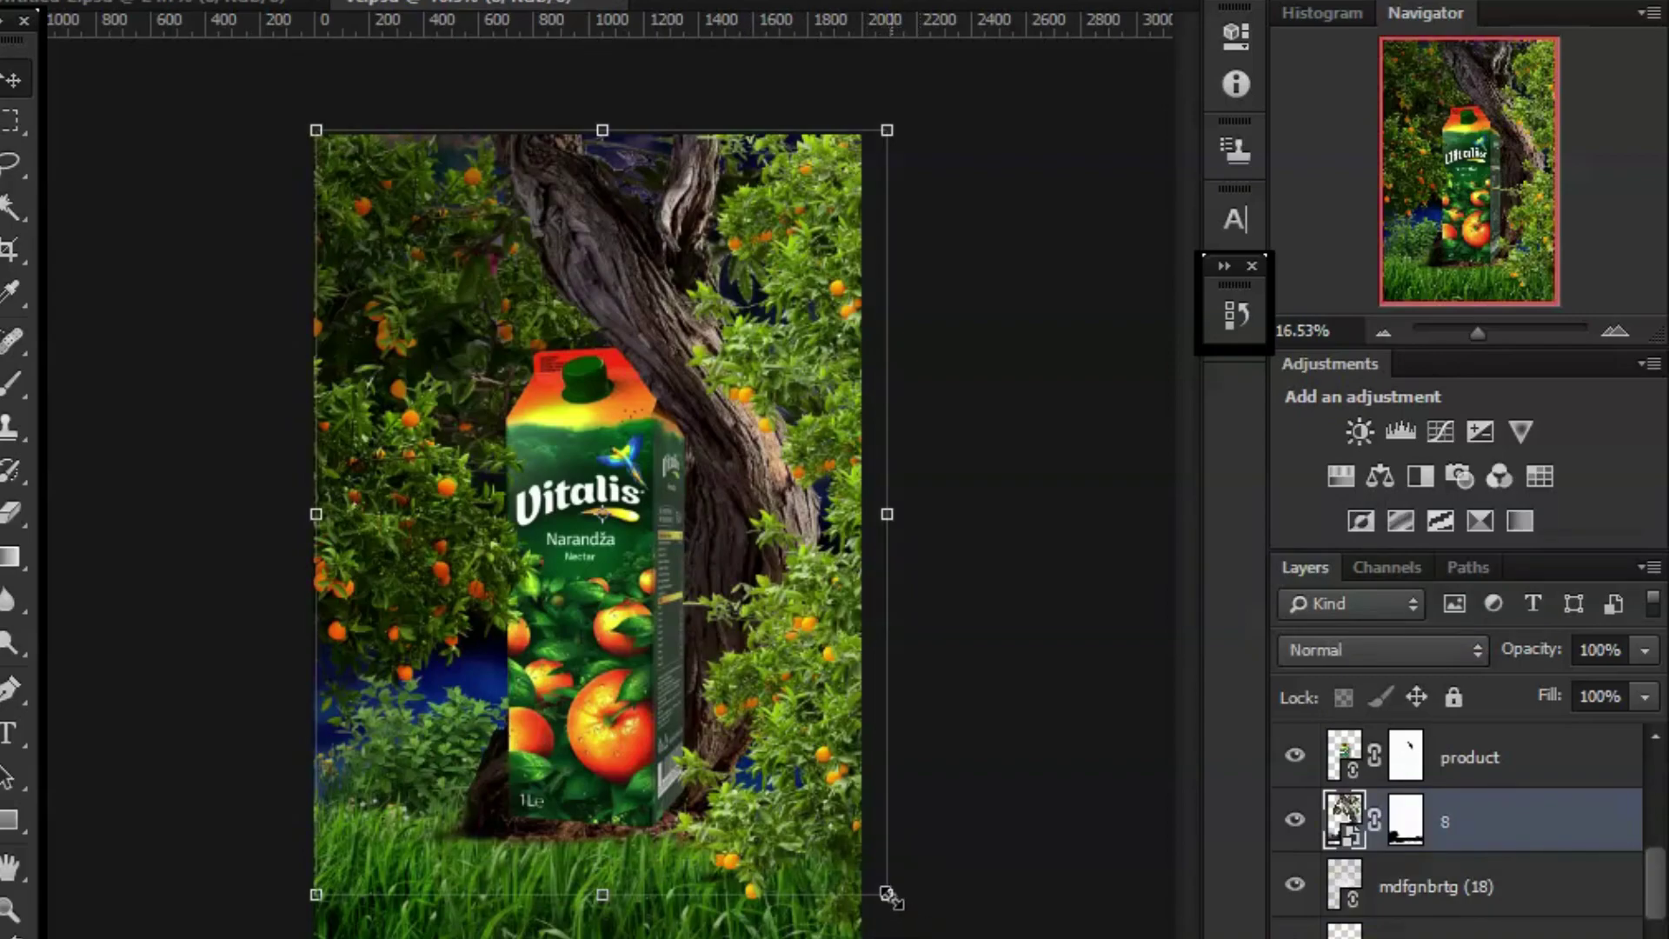
# Leave layer 8 untransformed and zoom in on the carton's base.
pyautogui.click(888, 896)
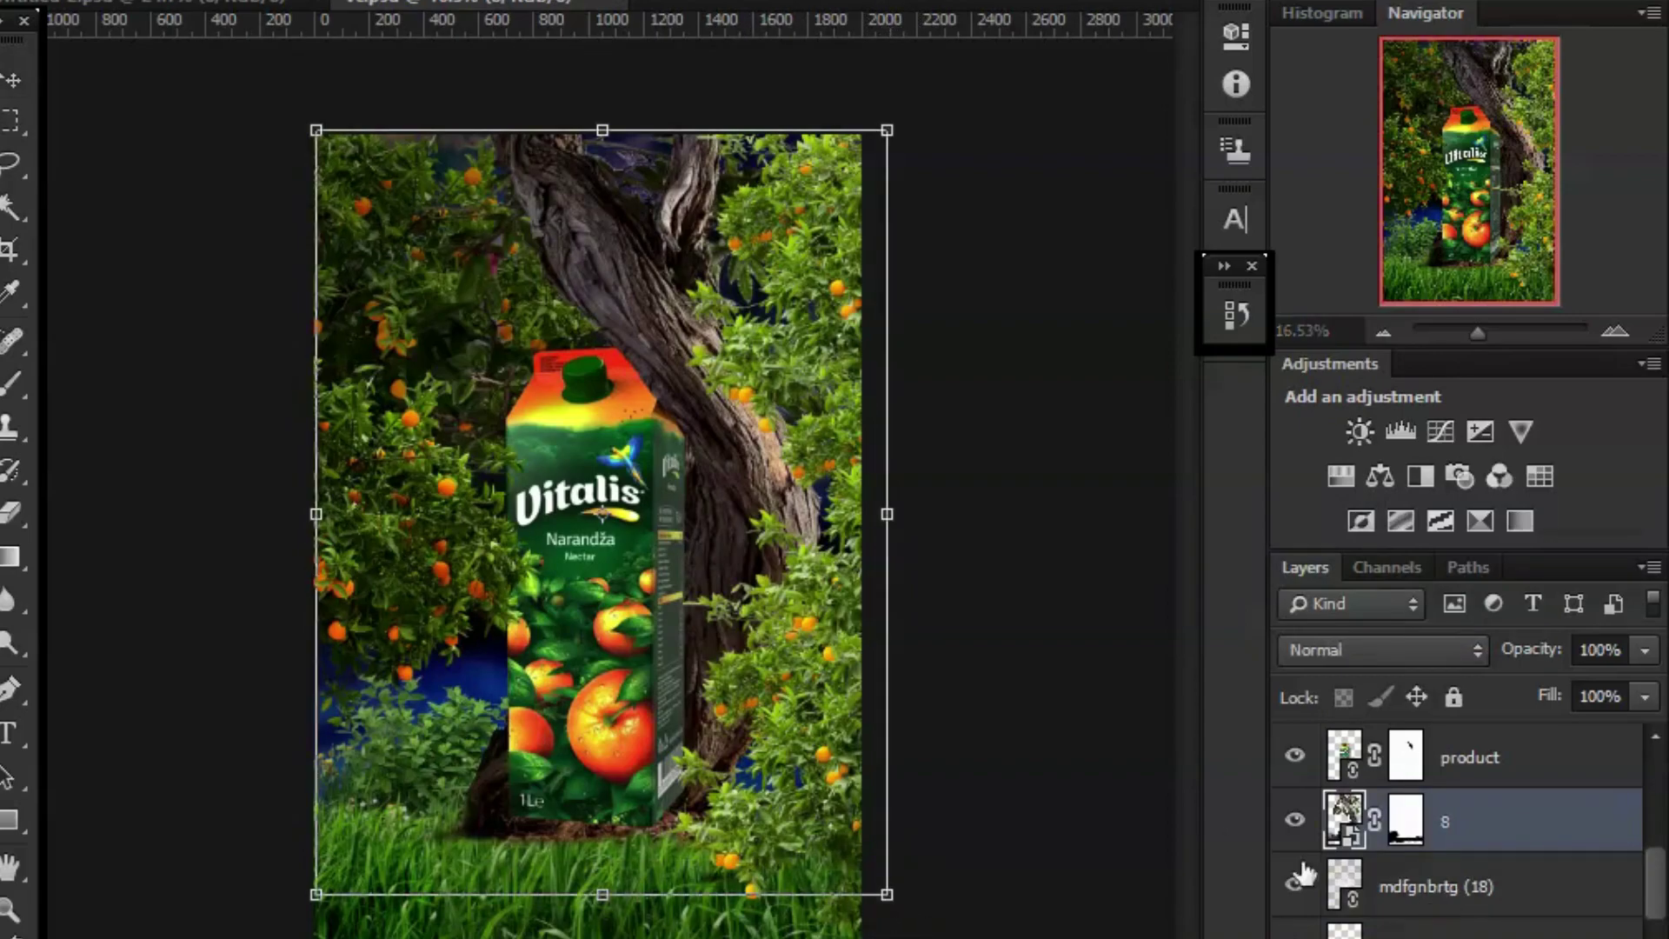
pyautogui.press('Return')
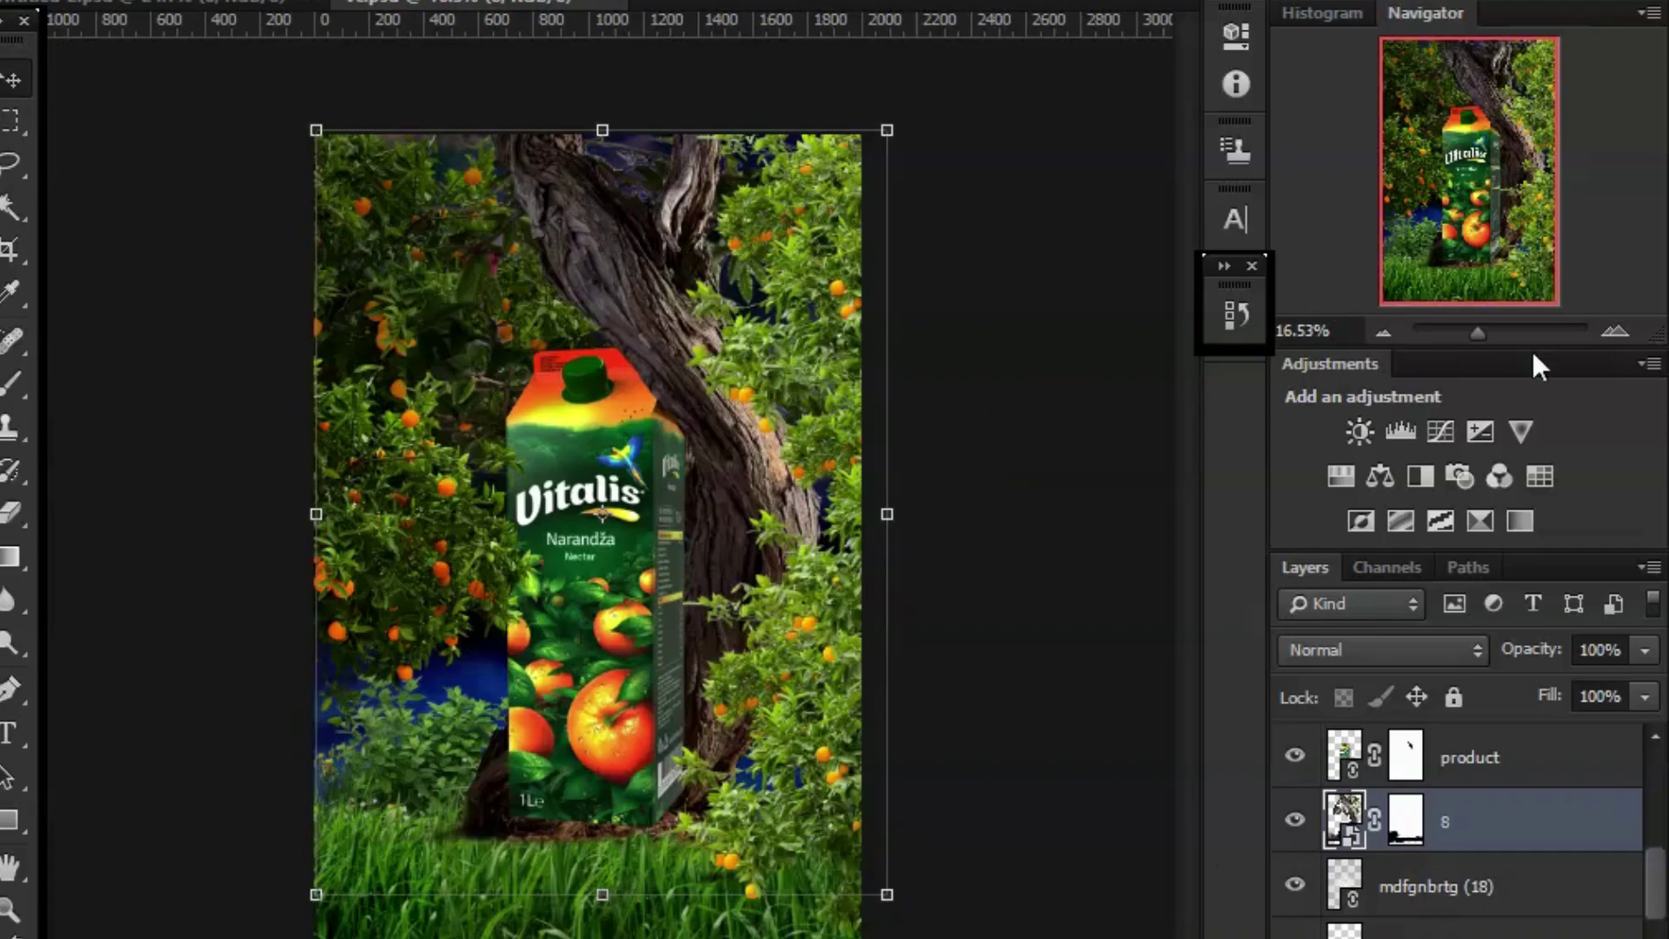
pyautogui.moveTo(1476, 333); pyautogui.dragTo(1494, 337)
pyautogui.moveTo(1464, 179); pyautogui.dragTo(1455, 280)
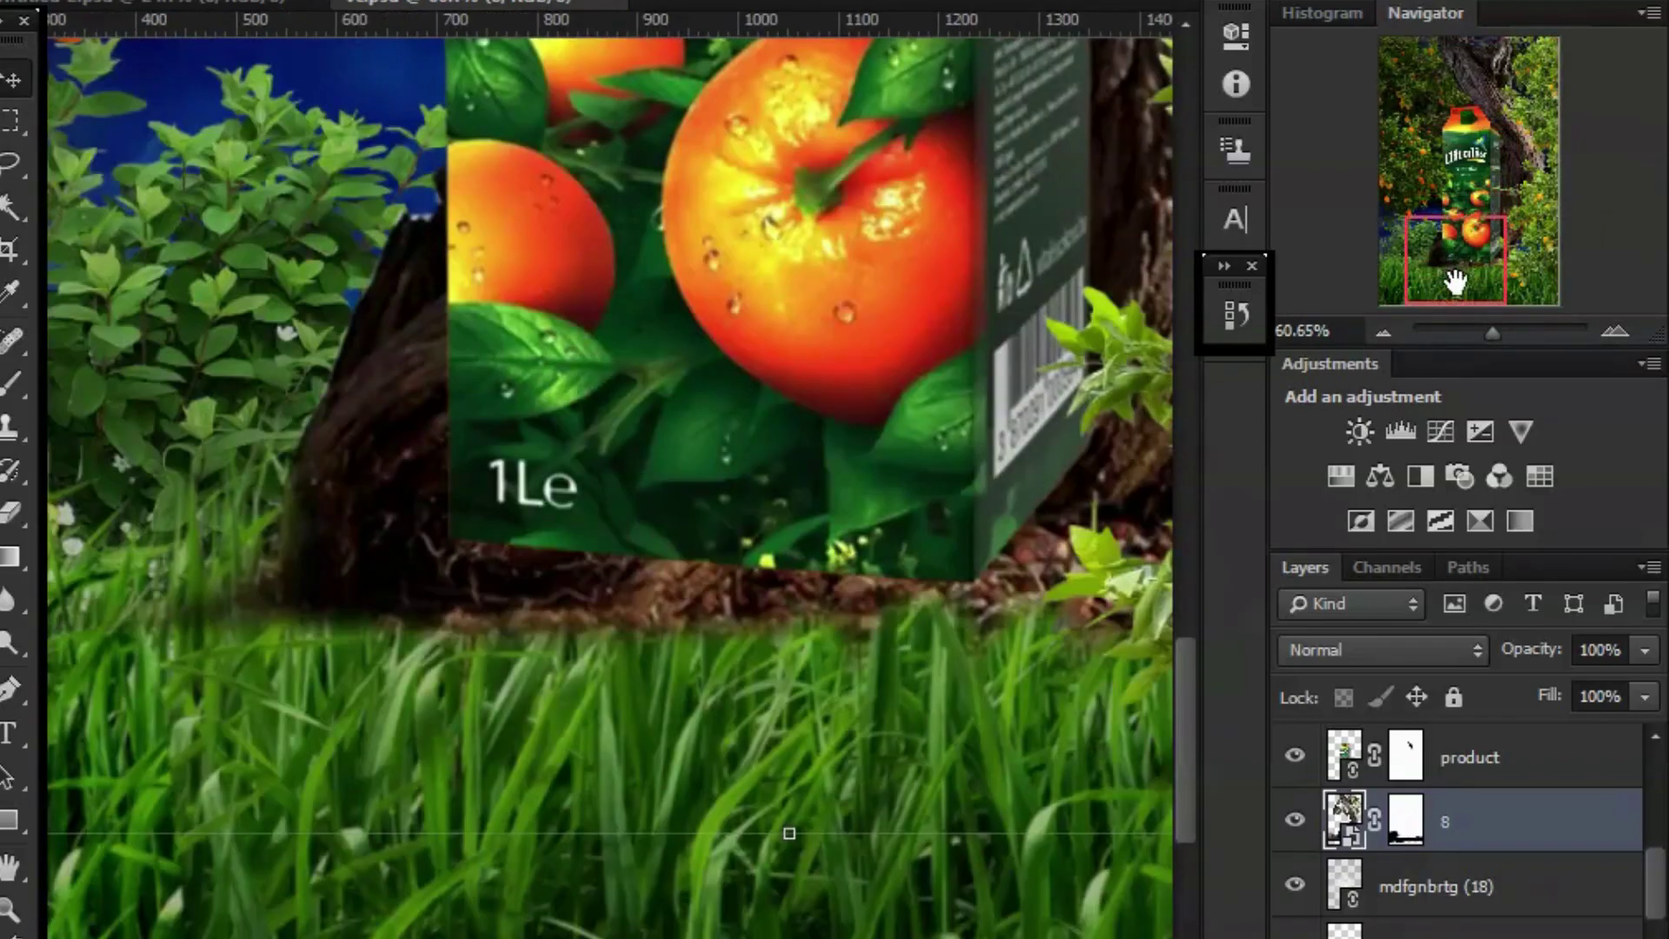
pyautogui.press('b')
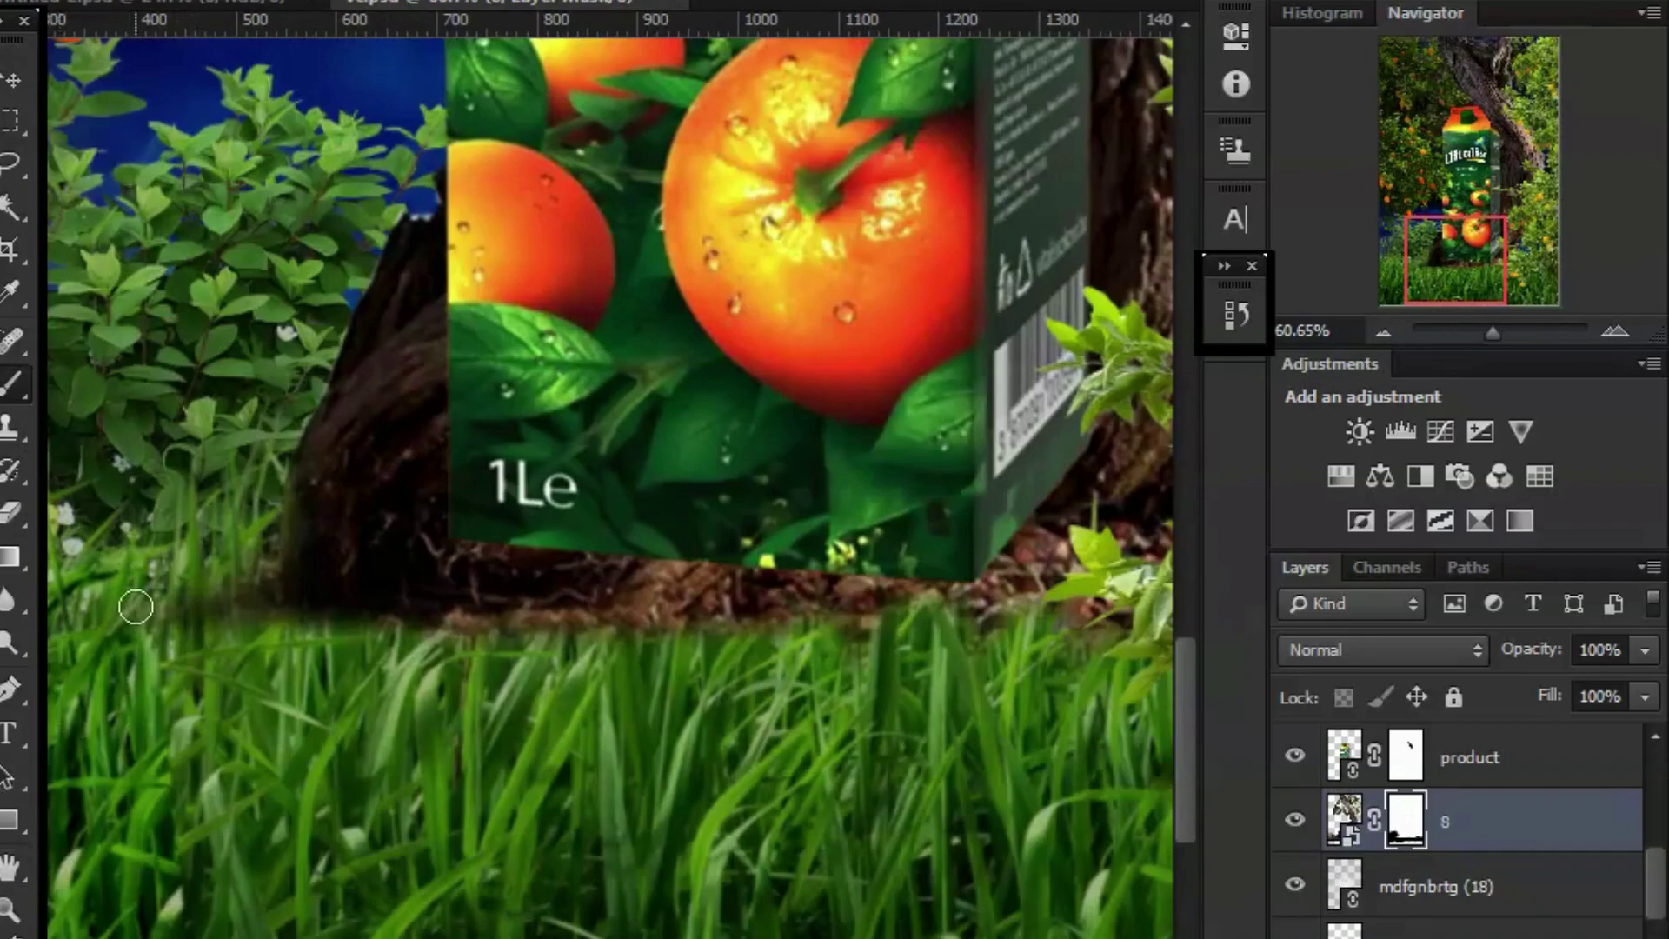
pyautogui.moveTo(843, 663)
pyautogui.mouseDown()
pyautogui.moveTo(566, 589)
pyautogui.moveTo(887, 633)
pyautogui.mouseUp()
pyautogui.moveTo(139, 439); pyautogui.dragTo(183, 442)
# Move grass layer 10 between product and layer 8, then select the product layer.
pyautogui.press('v')
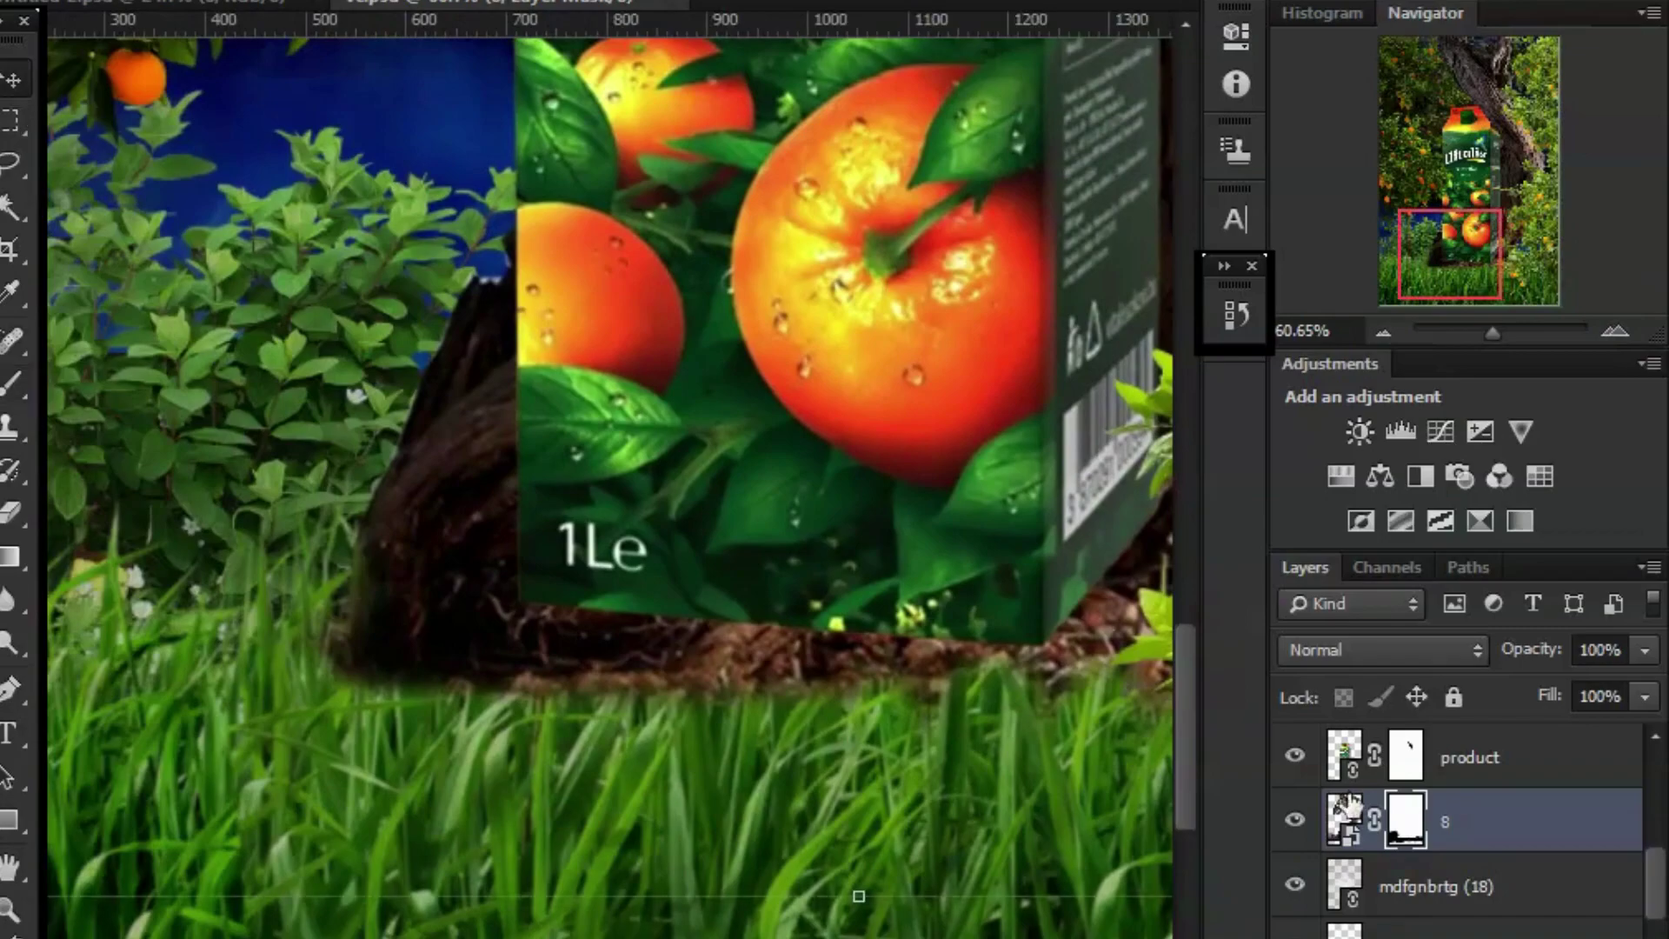
pyautogui.moveTo(1391, 928); pyautogui.dragTo(1434, 790)
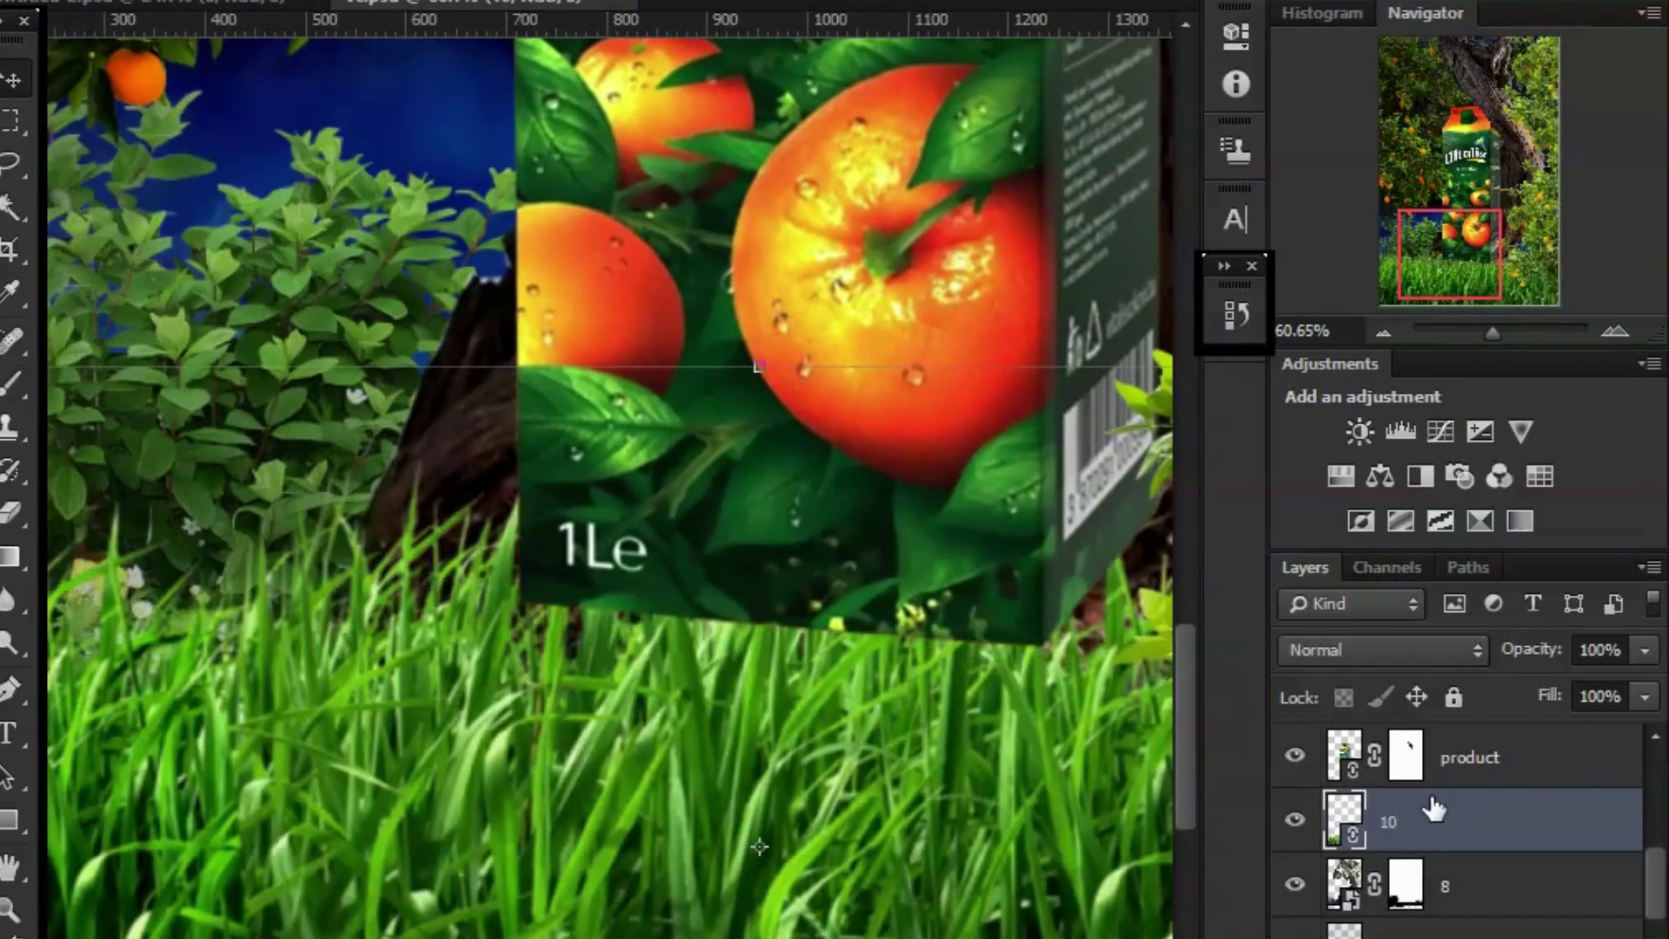
pyautogui.moveTo(1489, 332); pyautogui.dragTo(1481, 332)
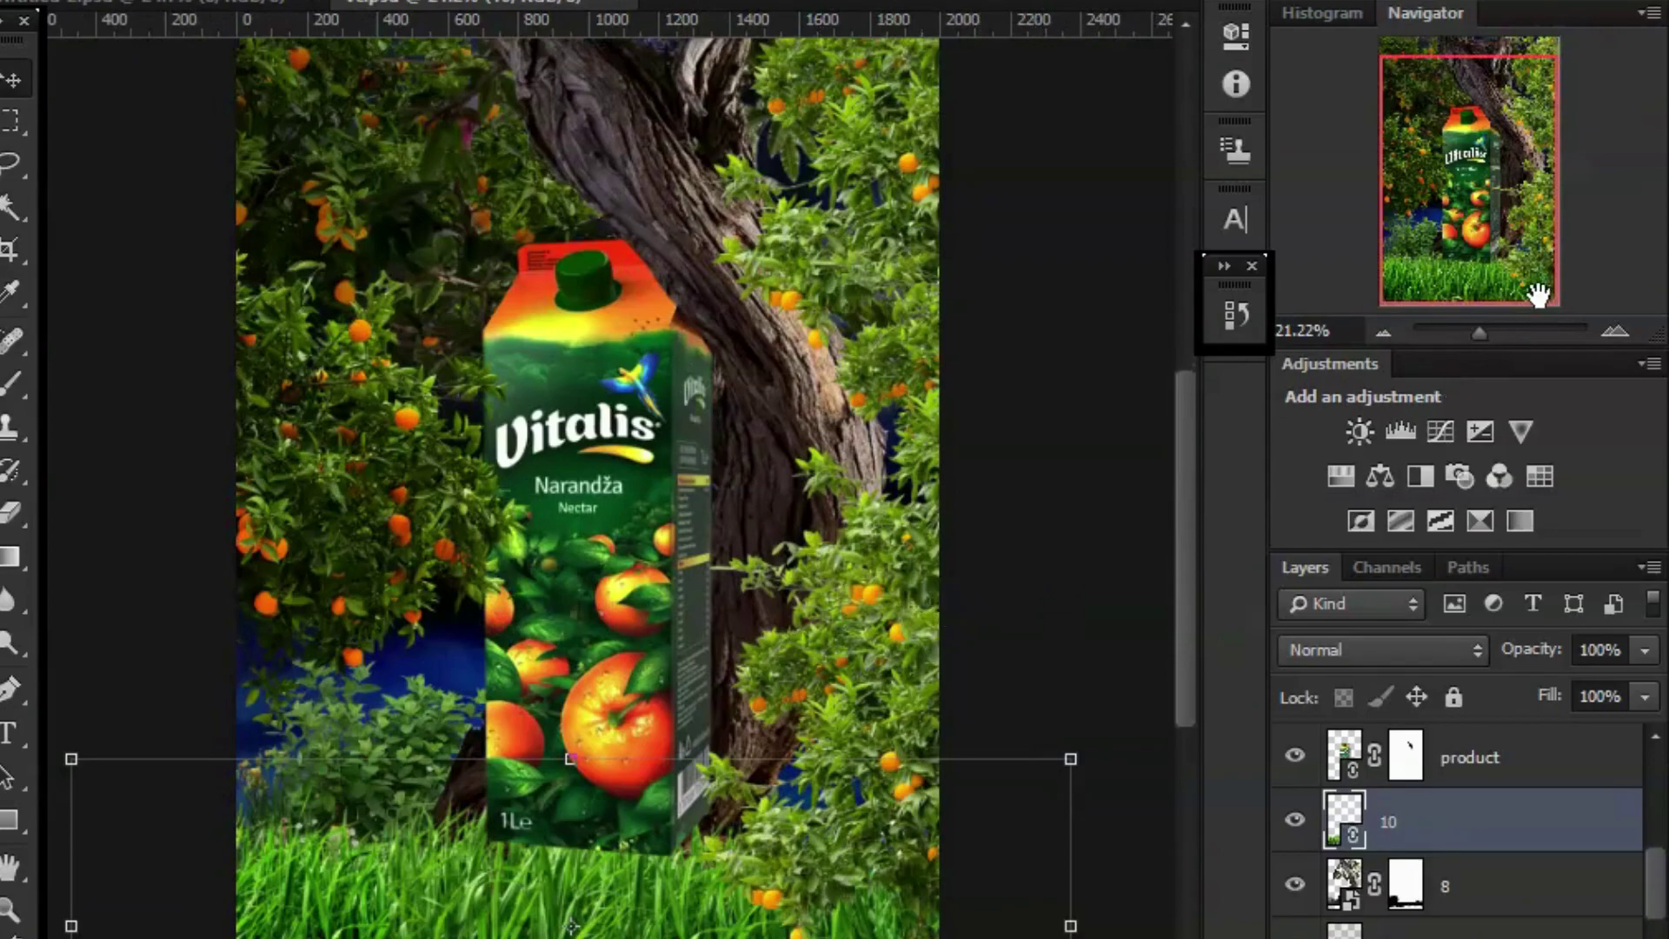
pyautogui.moveTo(1479, 332); pyautogui.dragTo(1498, 330)
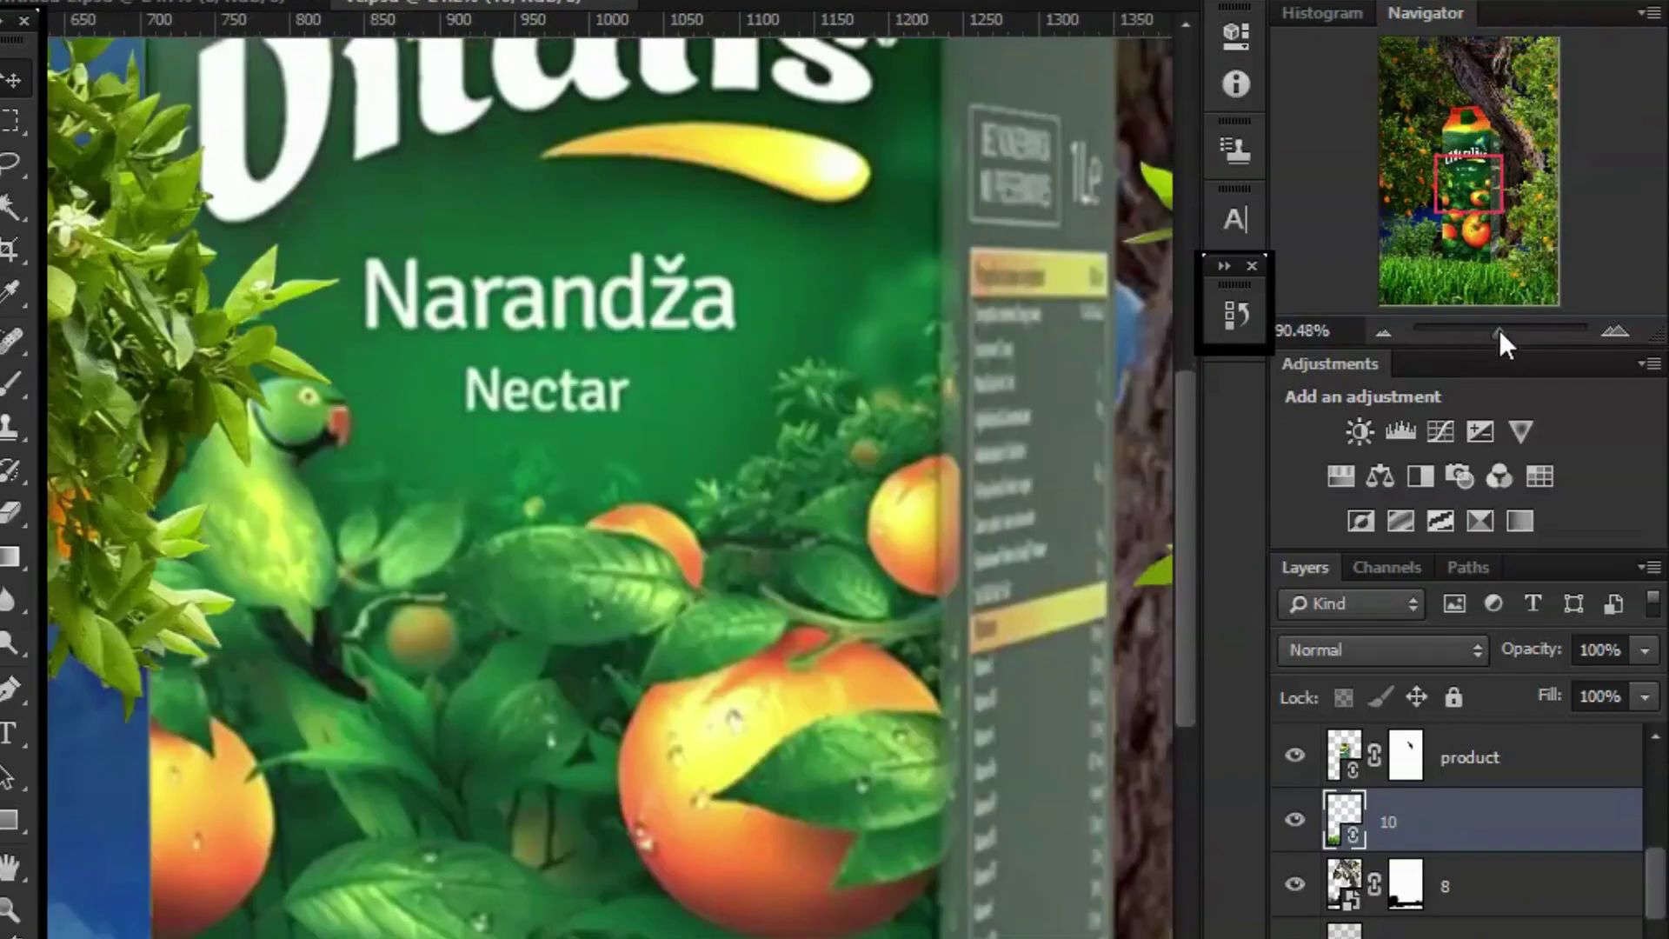
pyautogui.moveTo(1469, 165); pyautogui.dragTo(1469, 300)
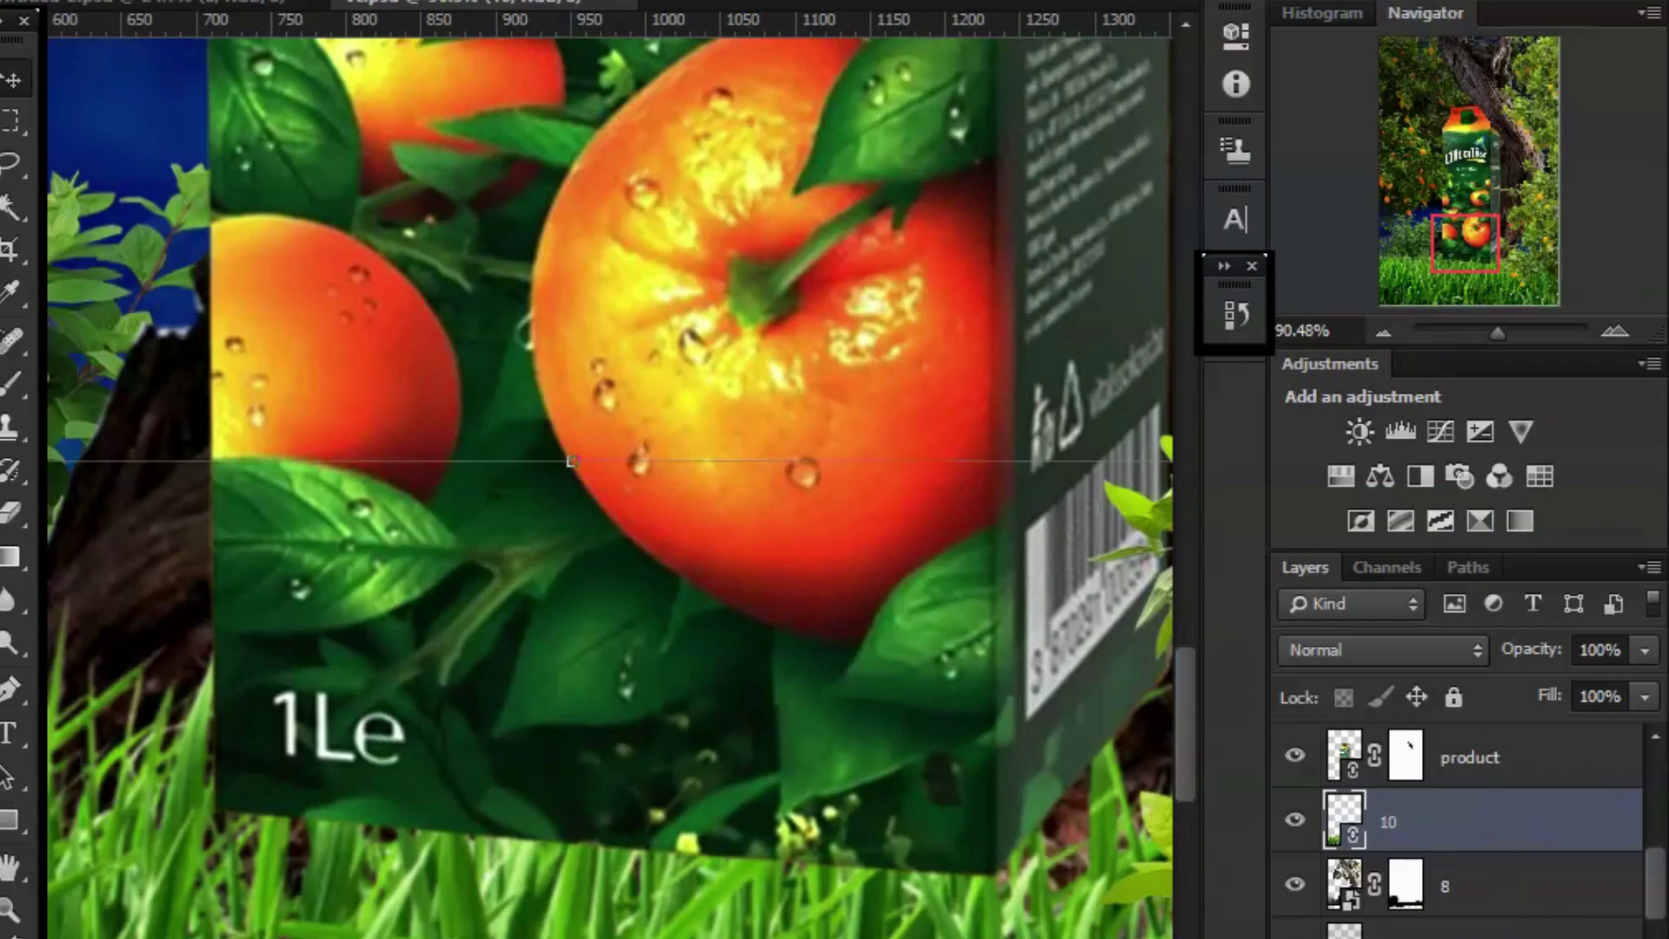
pyautogui.click(1508, 774)
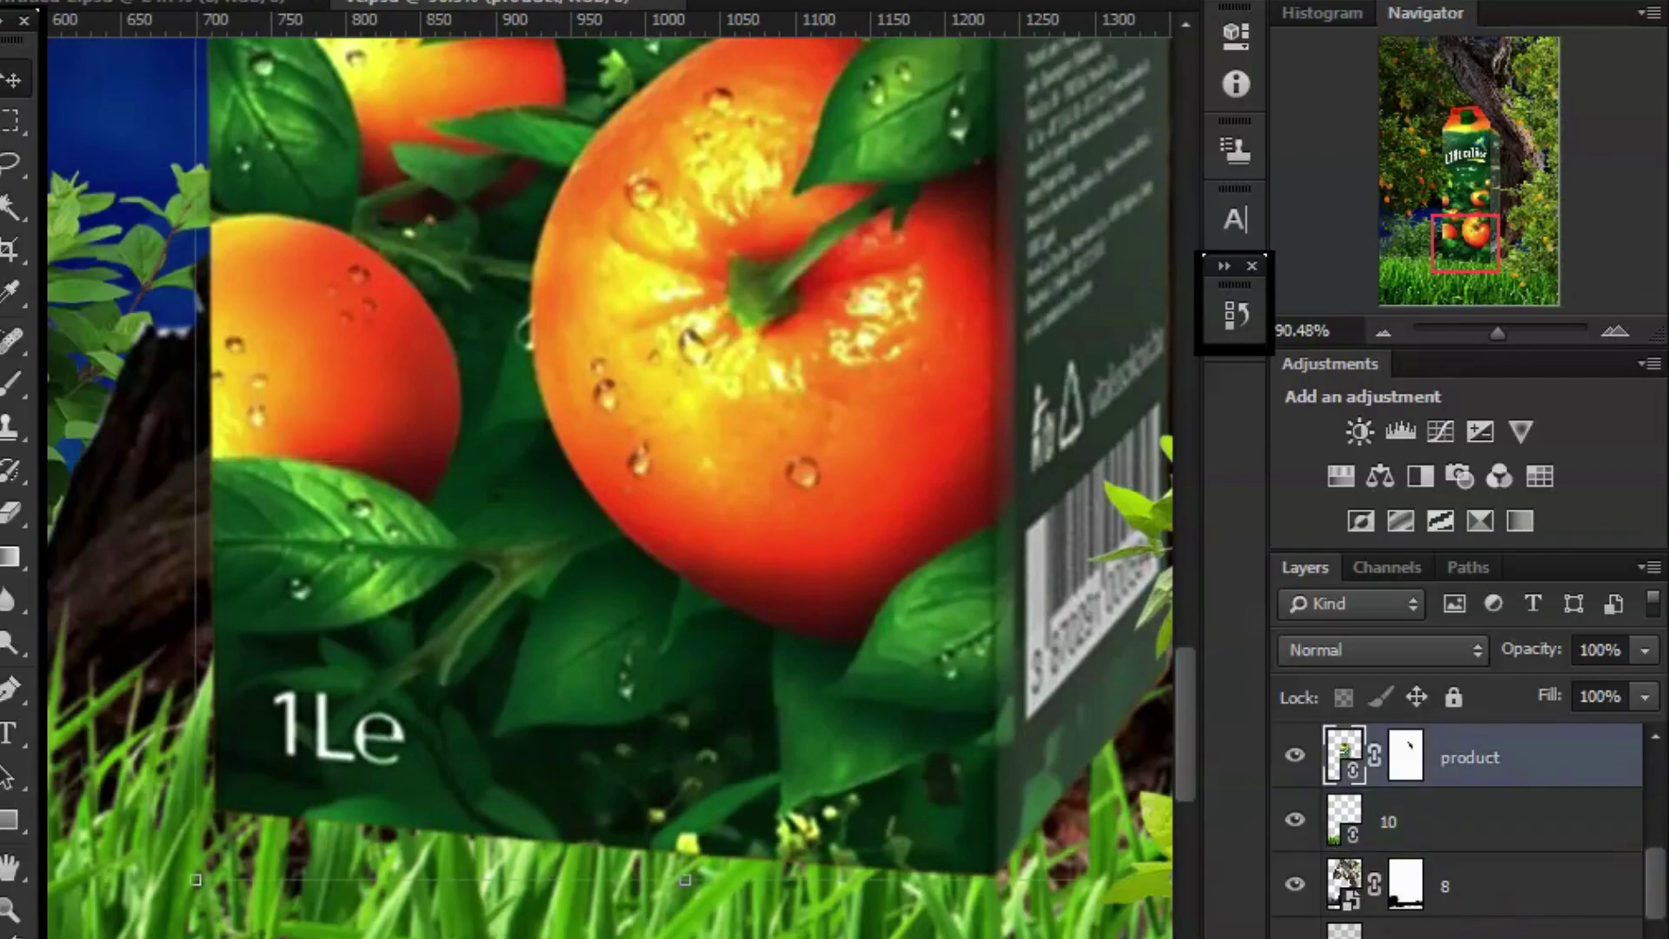
# Create a new layer beneath the product carton and adjust the brush settings.
pyautogui.hotkey('ctrl', 'shift', 'alt', 'n')
pyautogui.moveTo(1430, 757); pyautogui.dragTo(1430, 868)
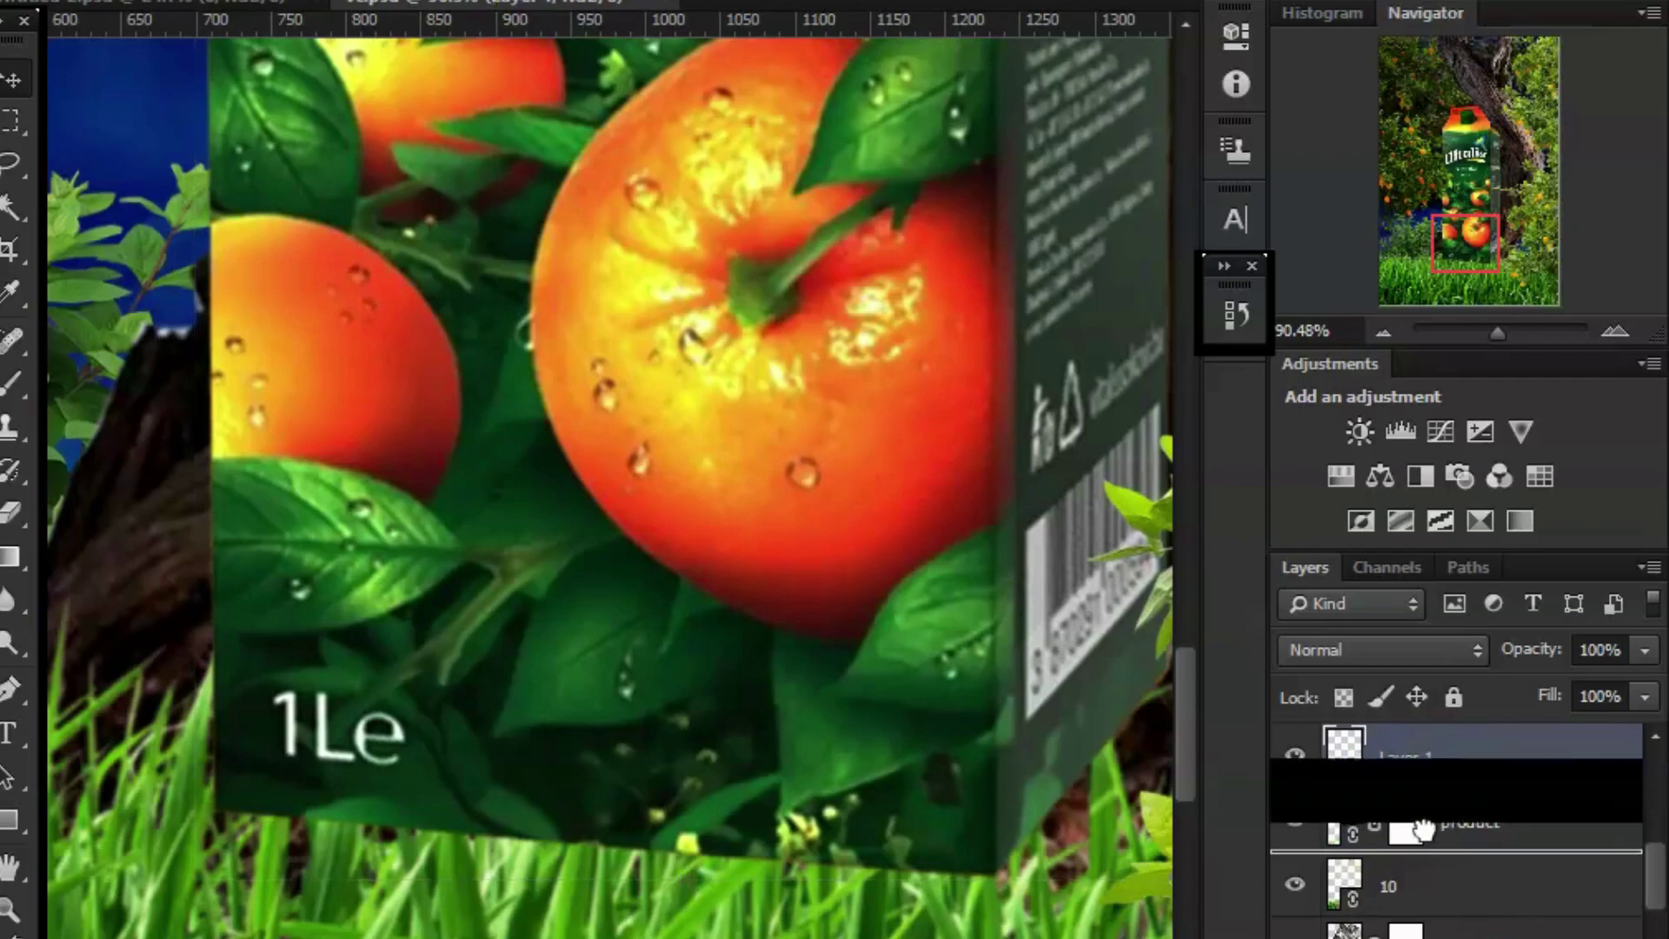
pyautogui.click(1491, 333)
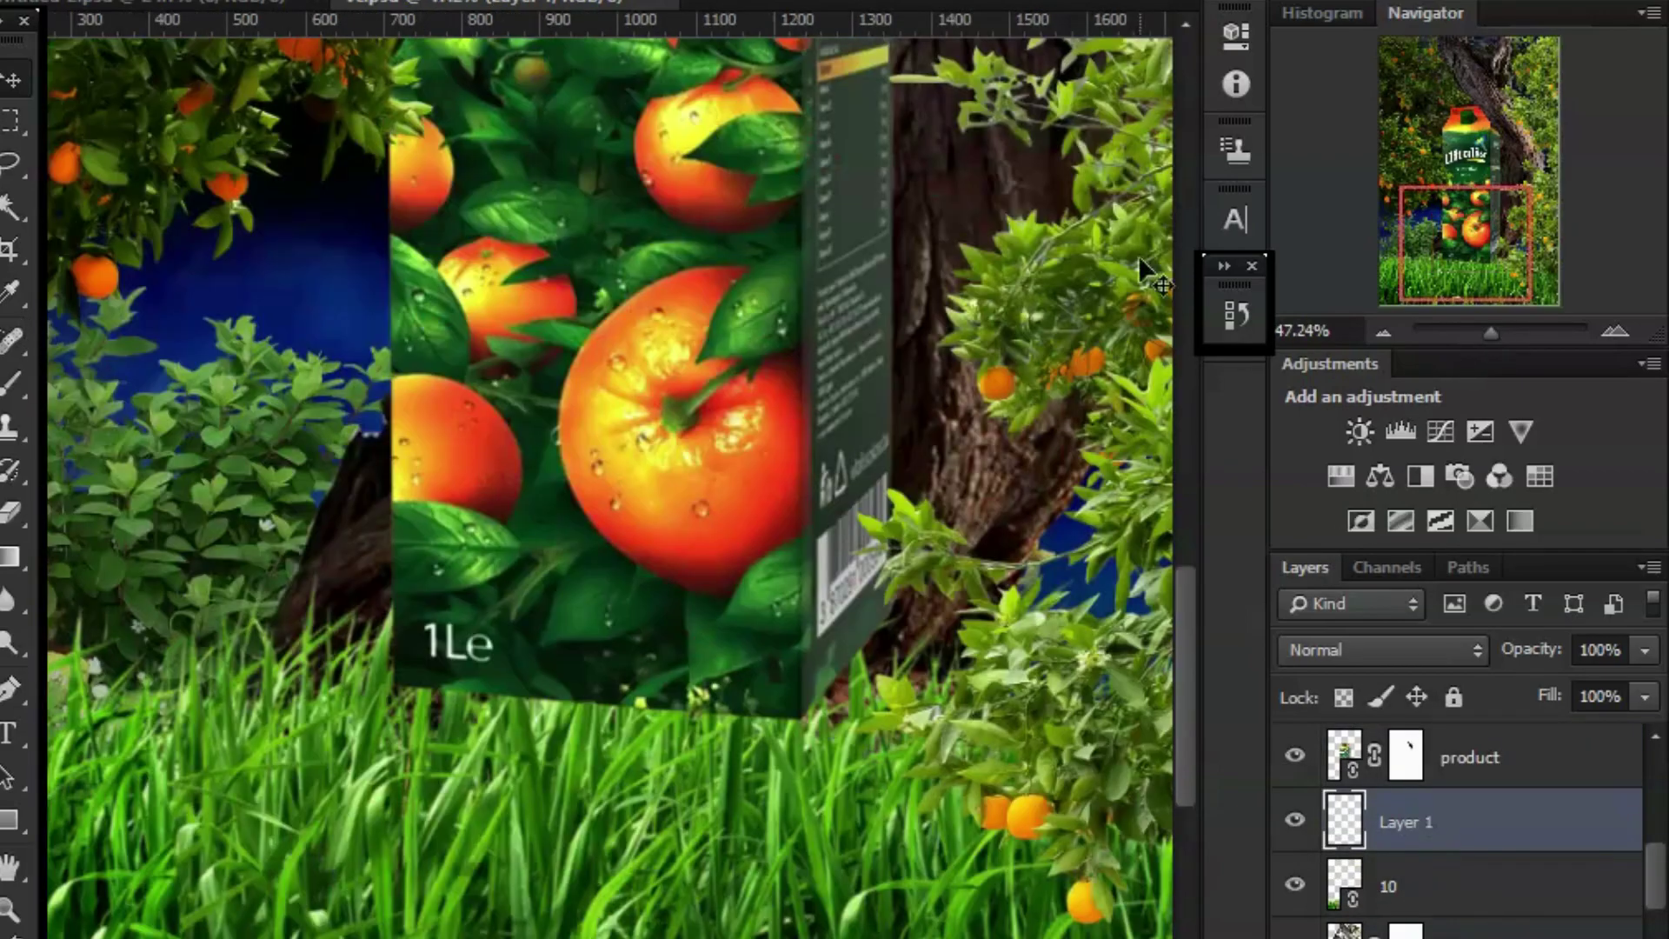
pyautogui.click(1504, 337)
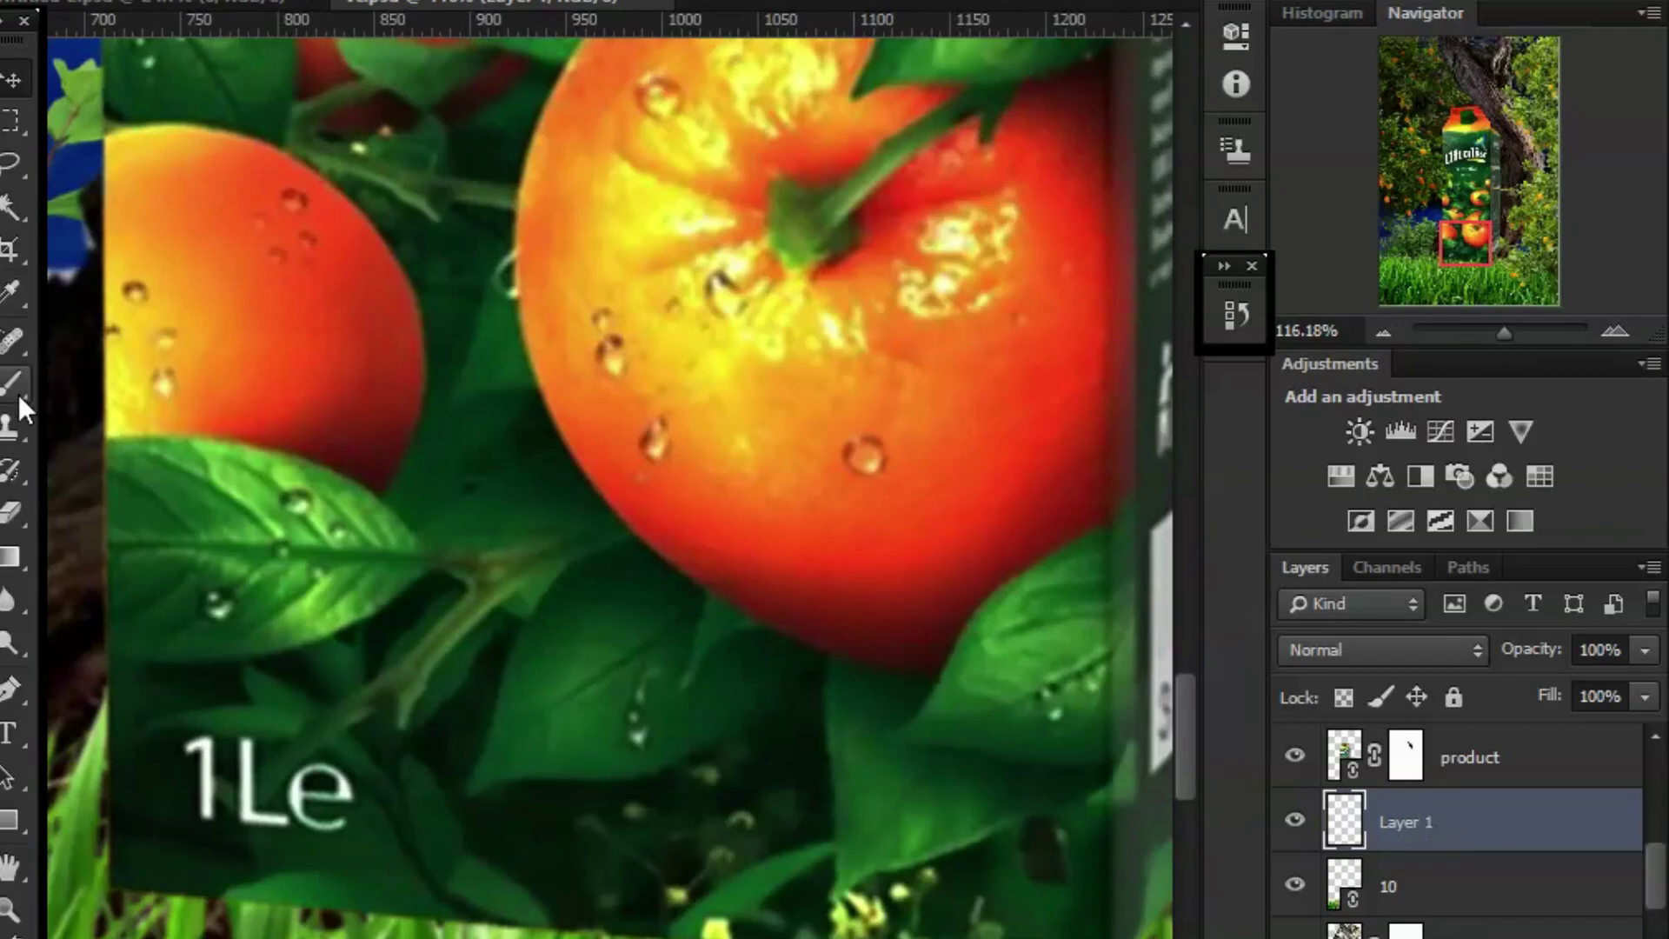
pyautogui.rightClick(164, 56)
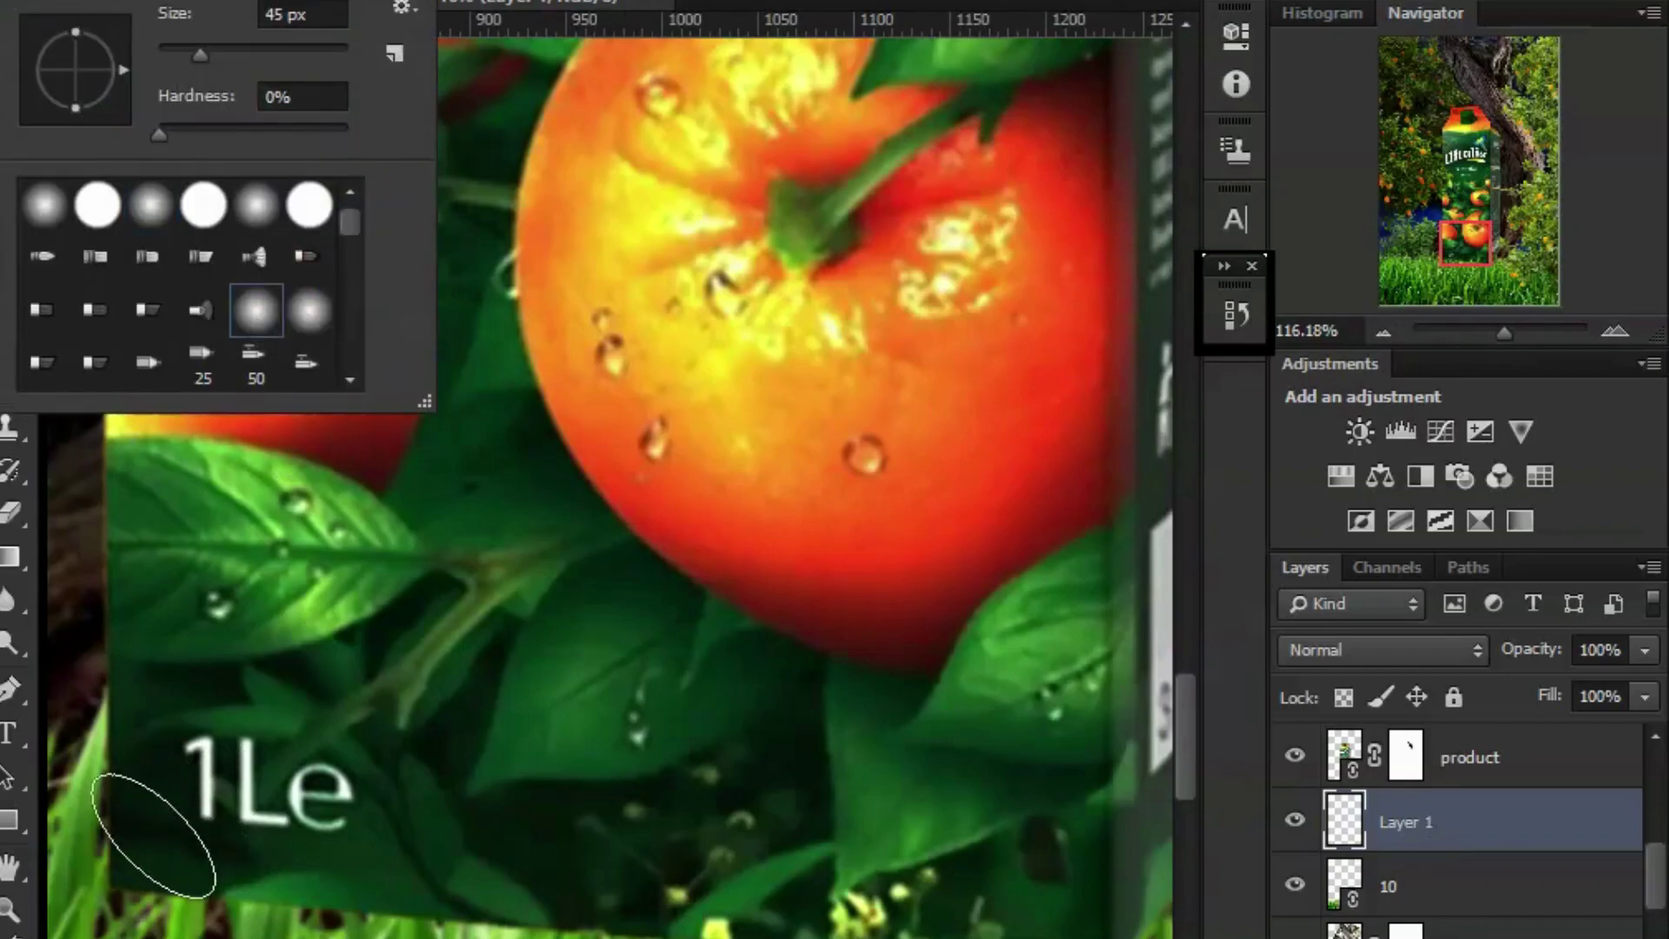
pyautogui.press('Escape')
pyautogui.rightClick(133, 81)
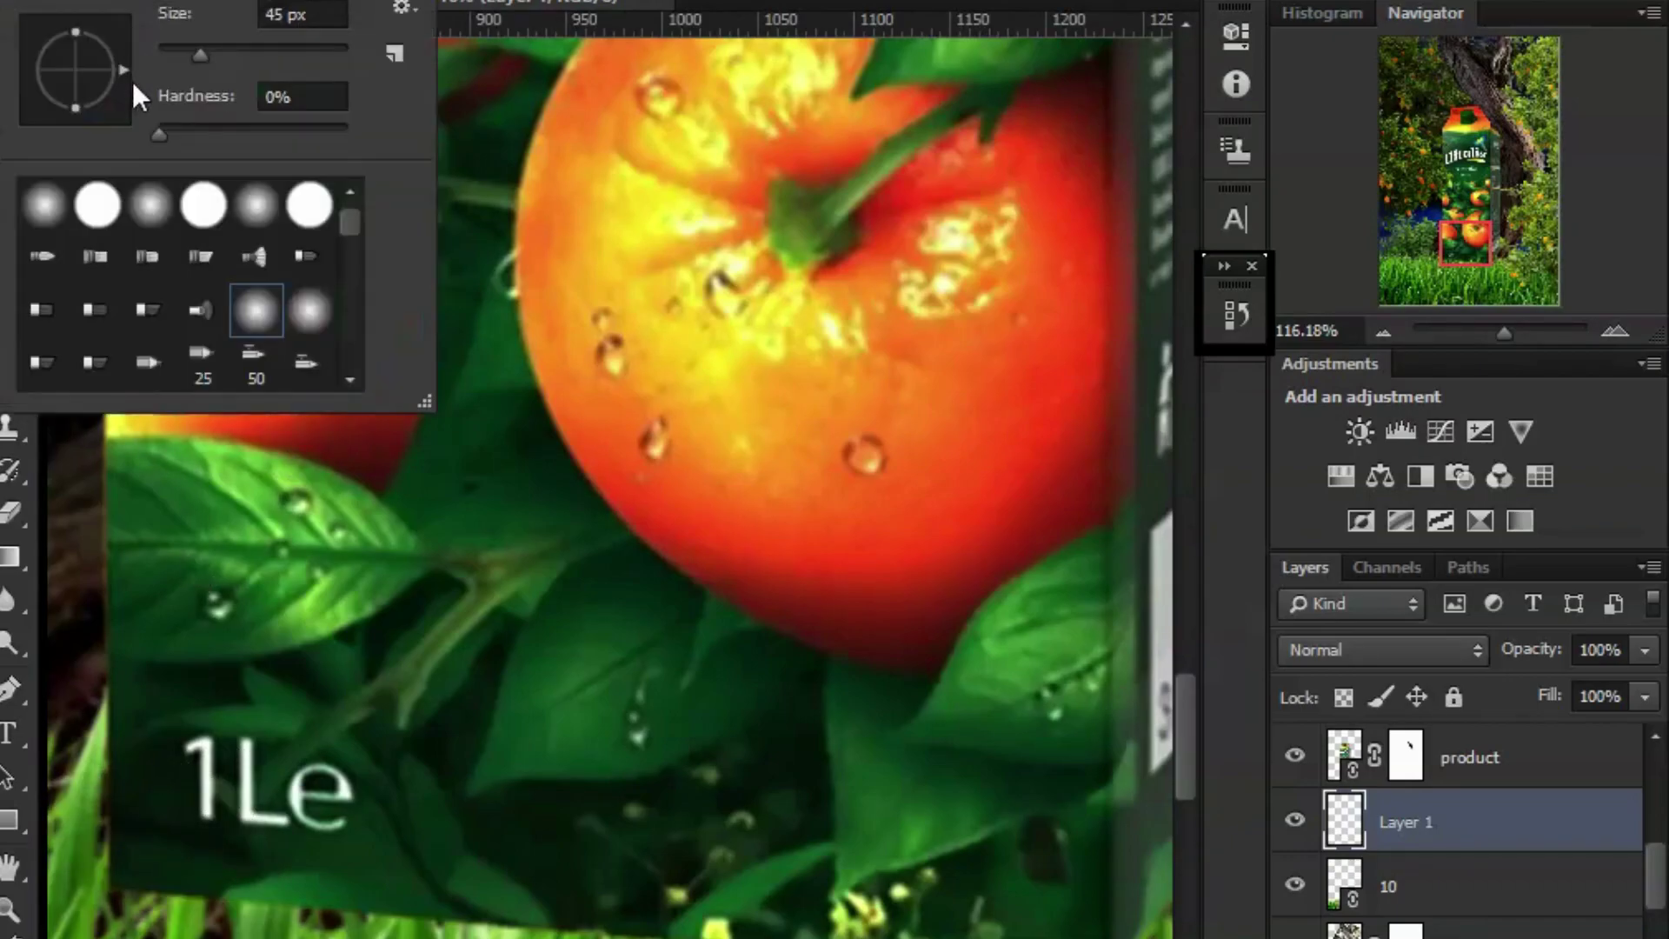
pyautogui.press('Return')
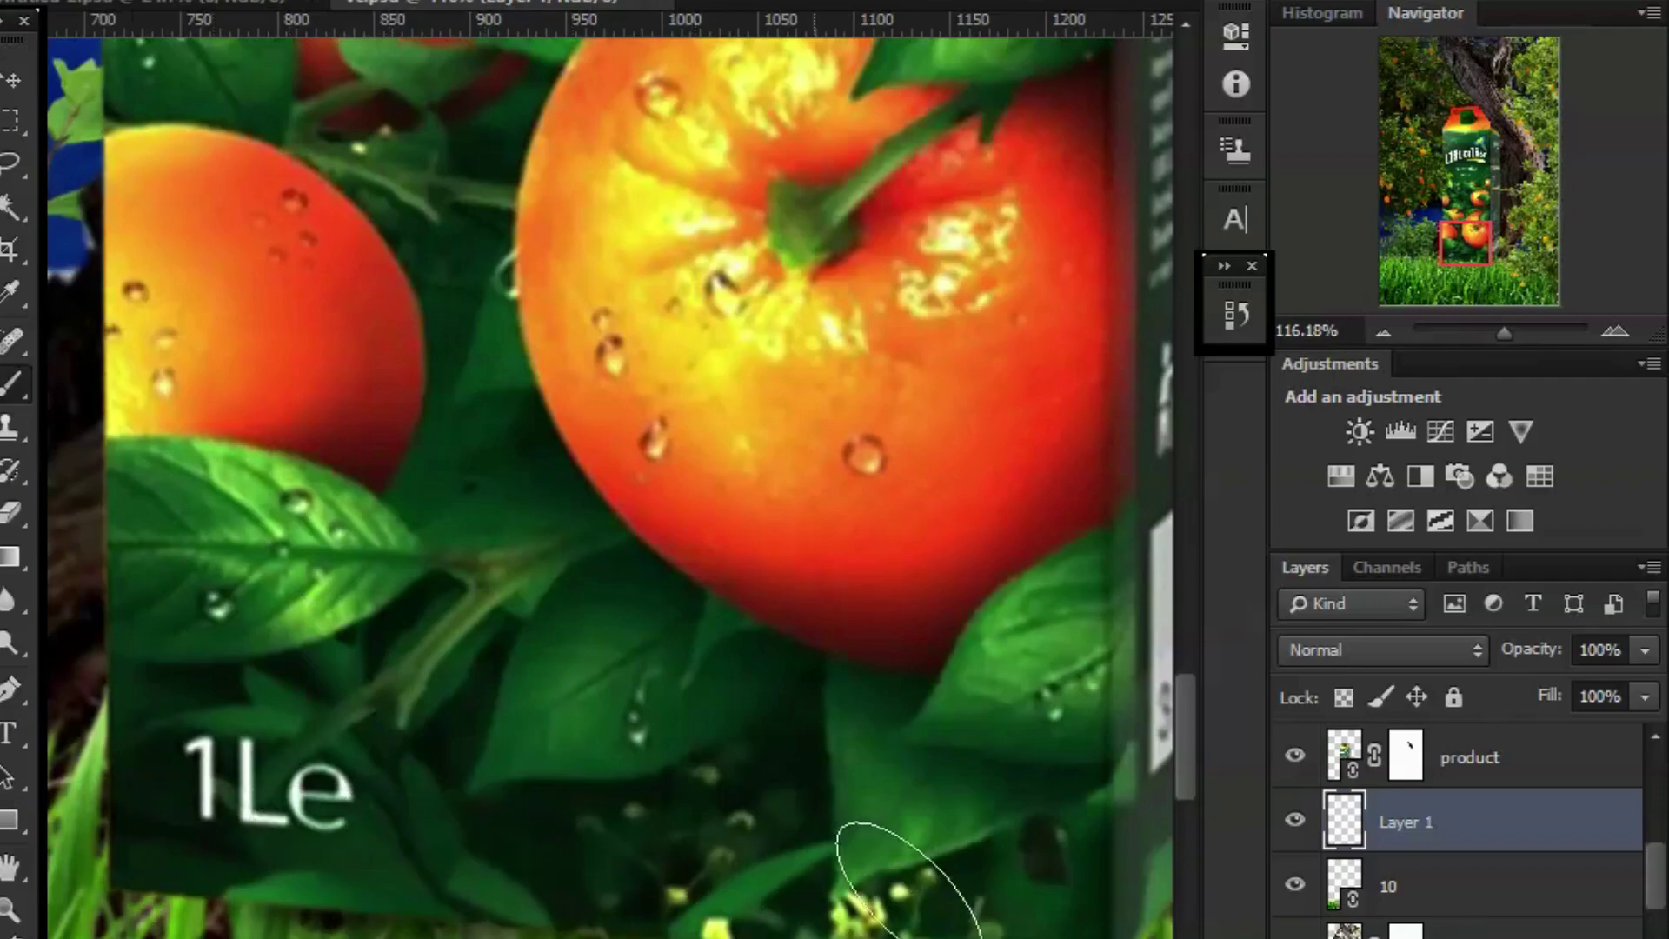
# Paint a dark contact shadow along the carton's base, then zoom out to the whole poster.
pyautogui.moveTo(822, 883); pyautogui.dragTo(156, 835)
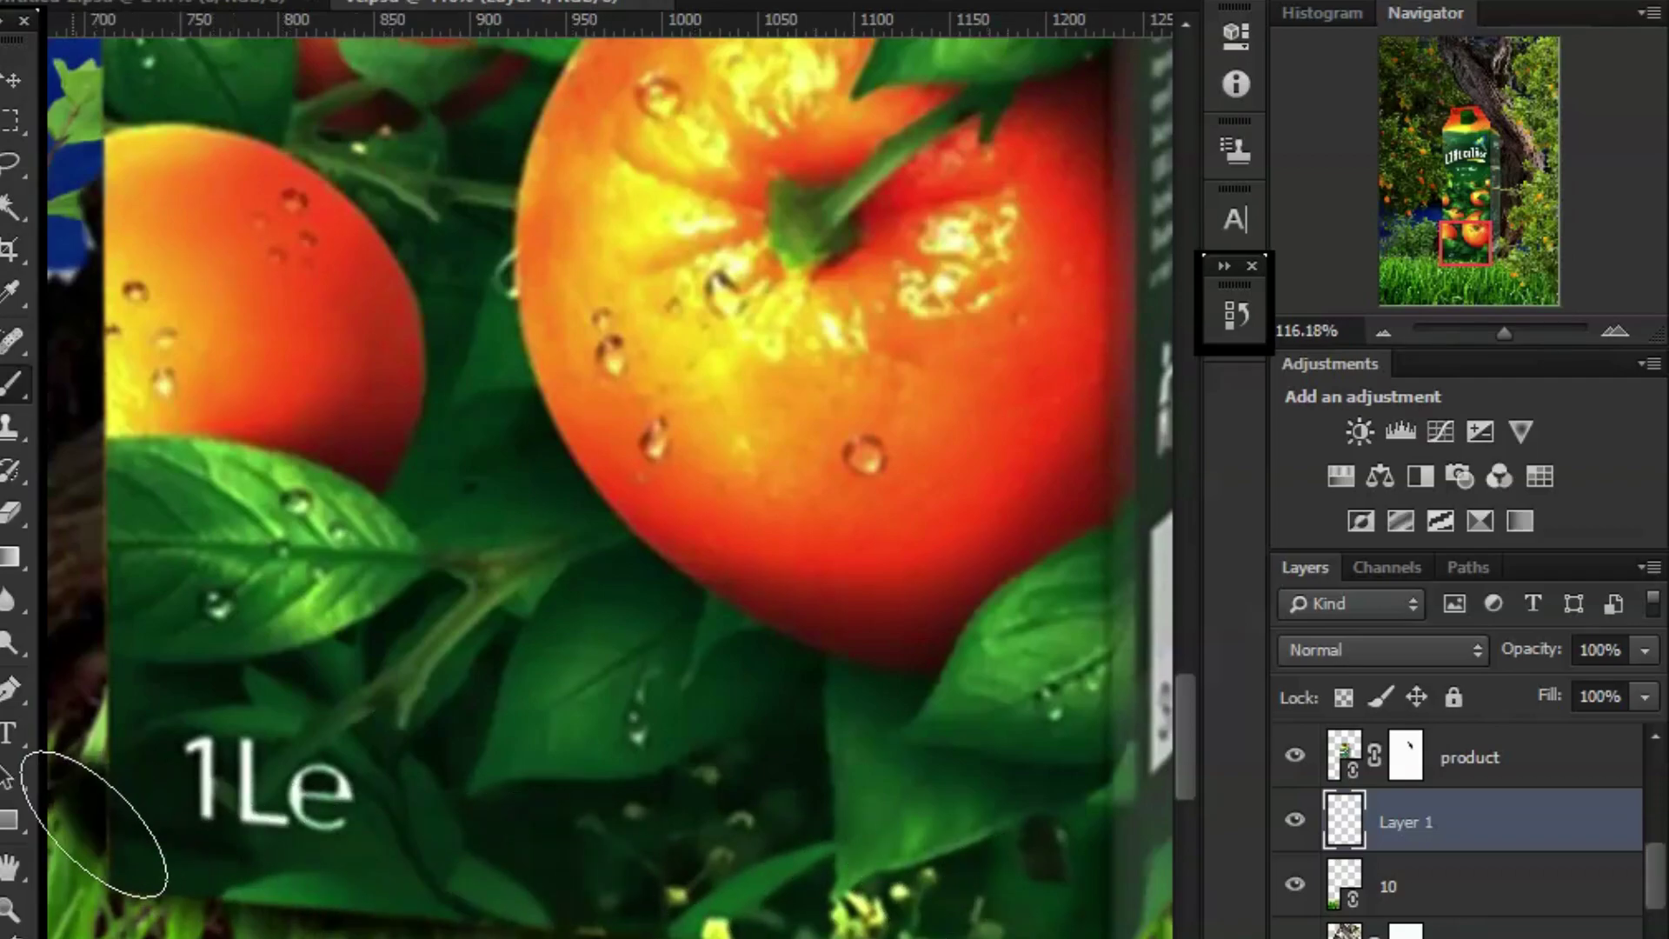
pyautogui.moveTo(615, 726); pyautogui.dragTo(138, 644)
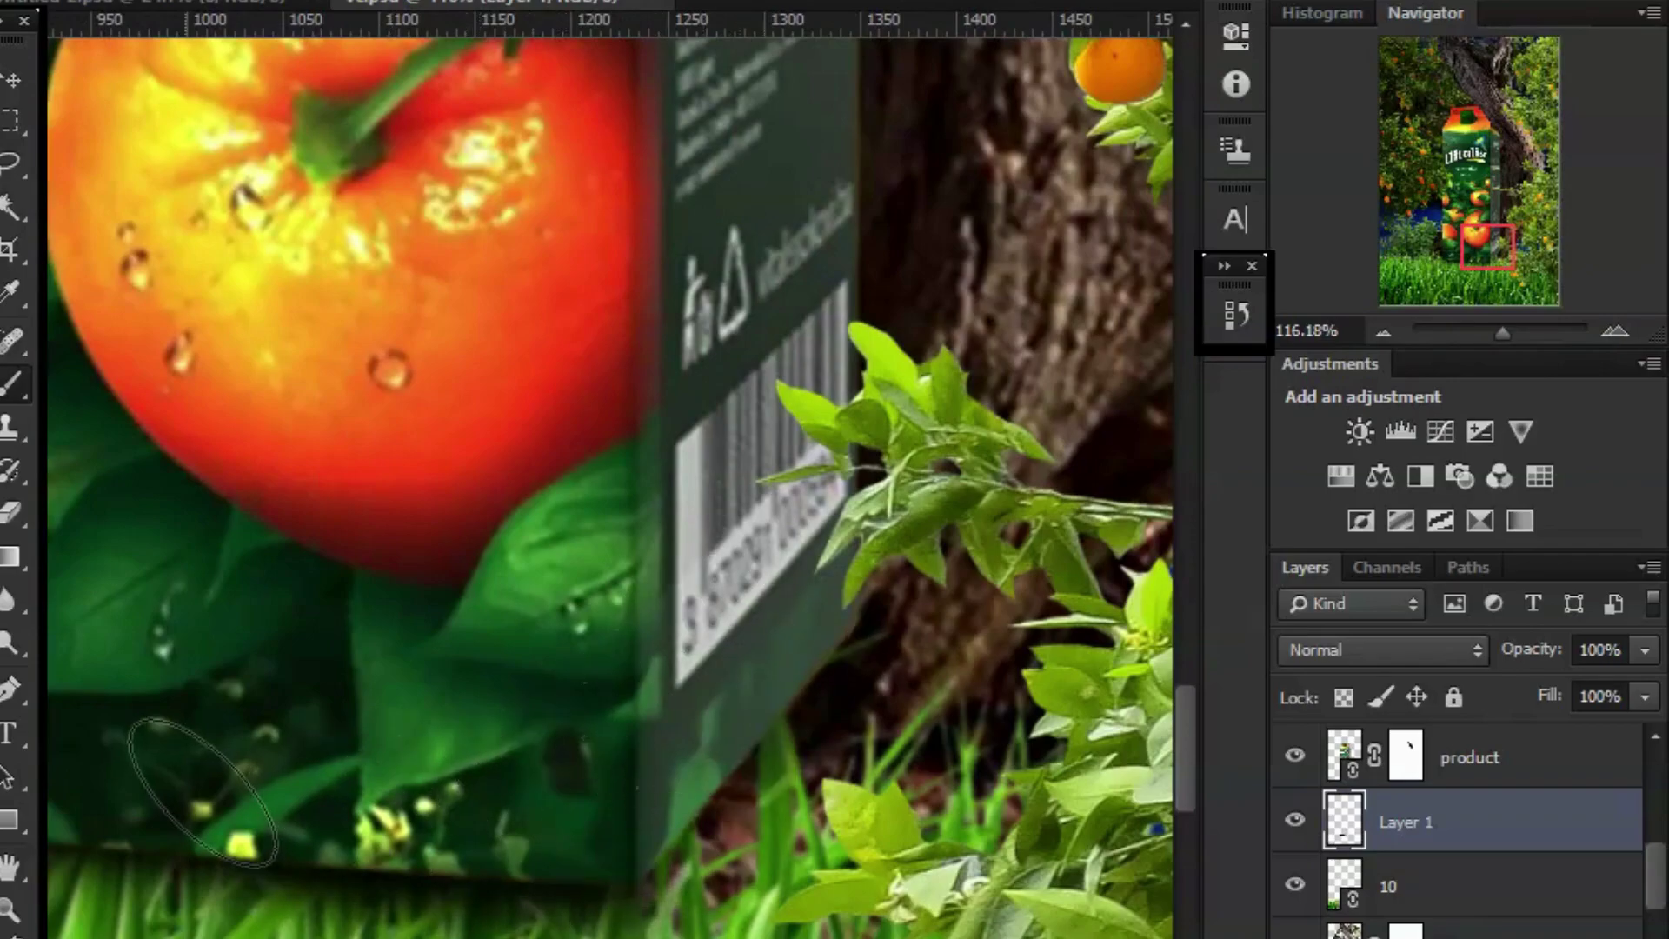
pyautogui.moveTo(217, 752); pyautogui.dragTo(688, 765)
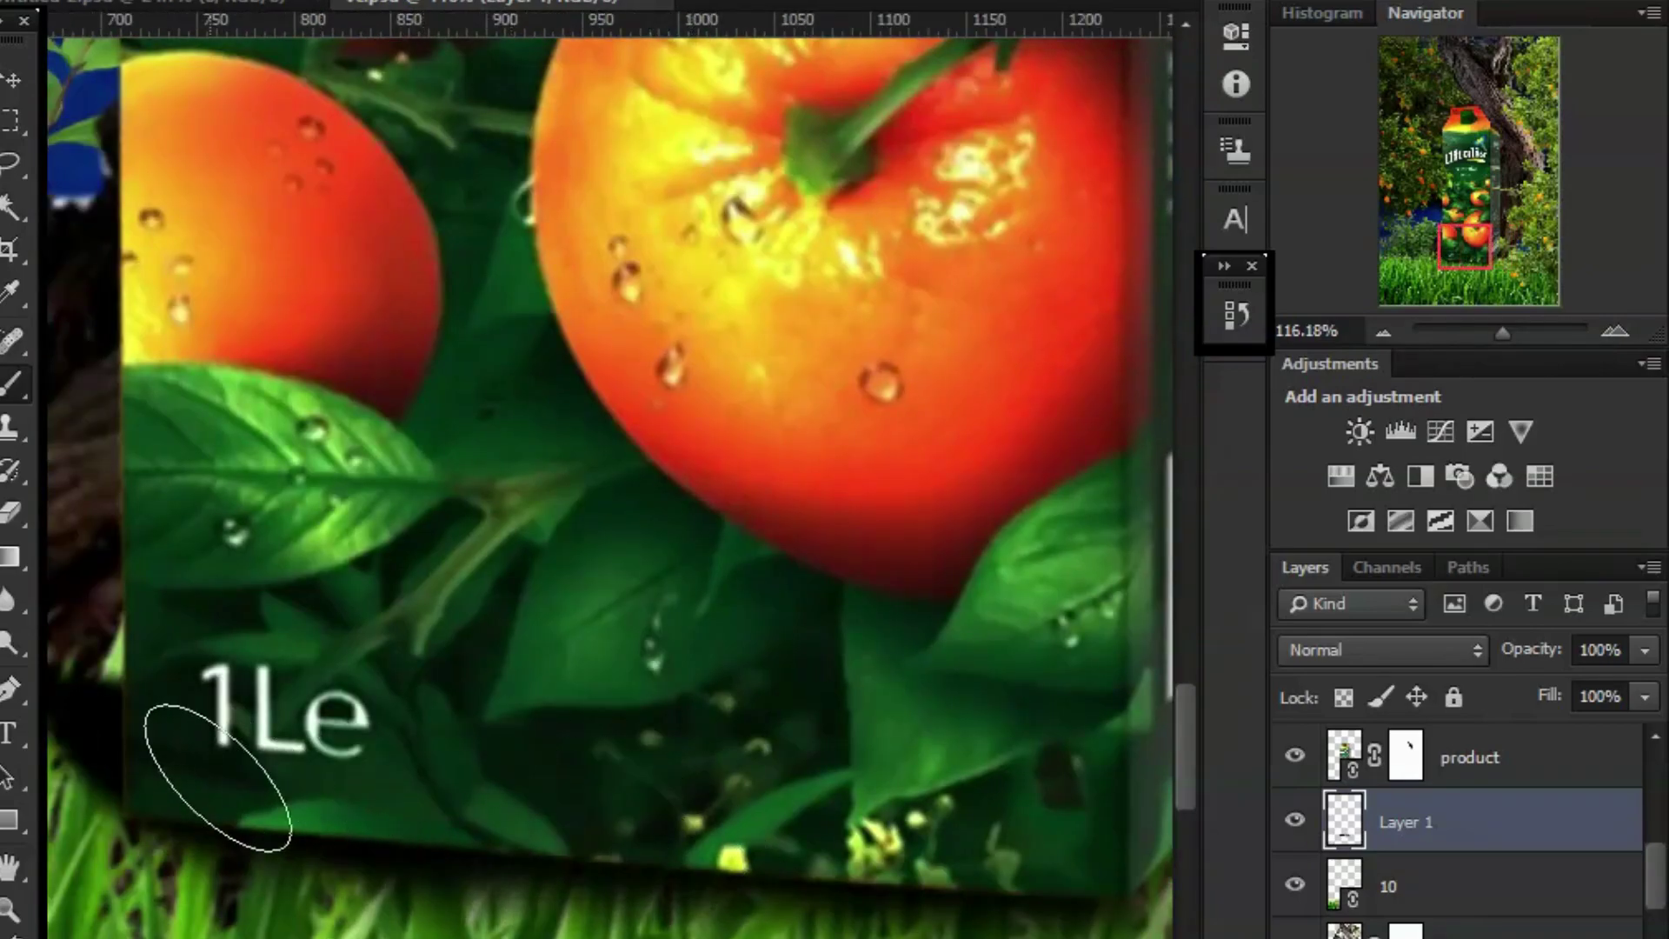
pyautogui.moveTo(525, 247); pyautogui.dragTo(776, 255)
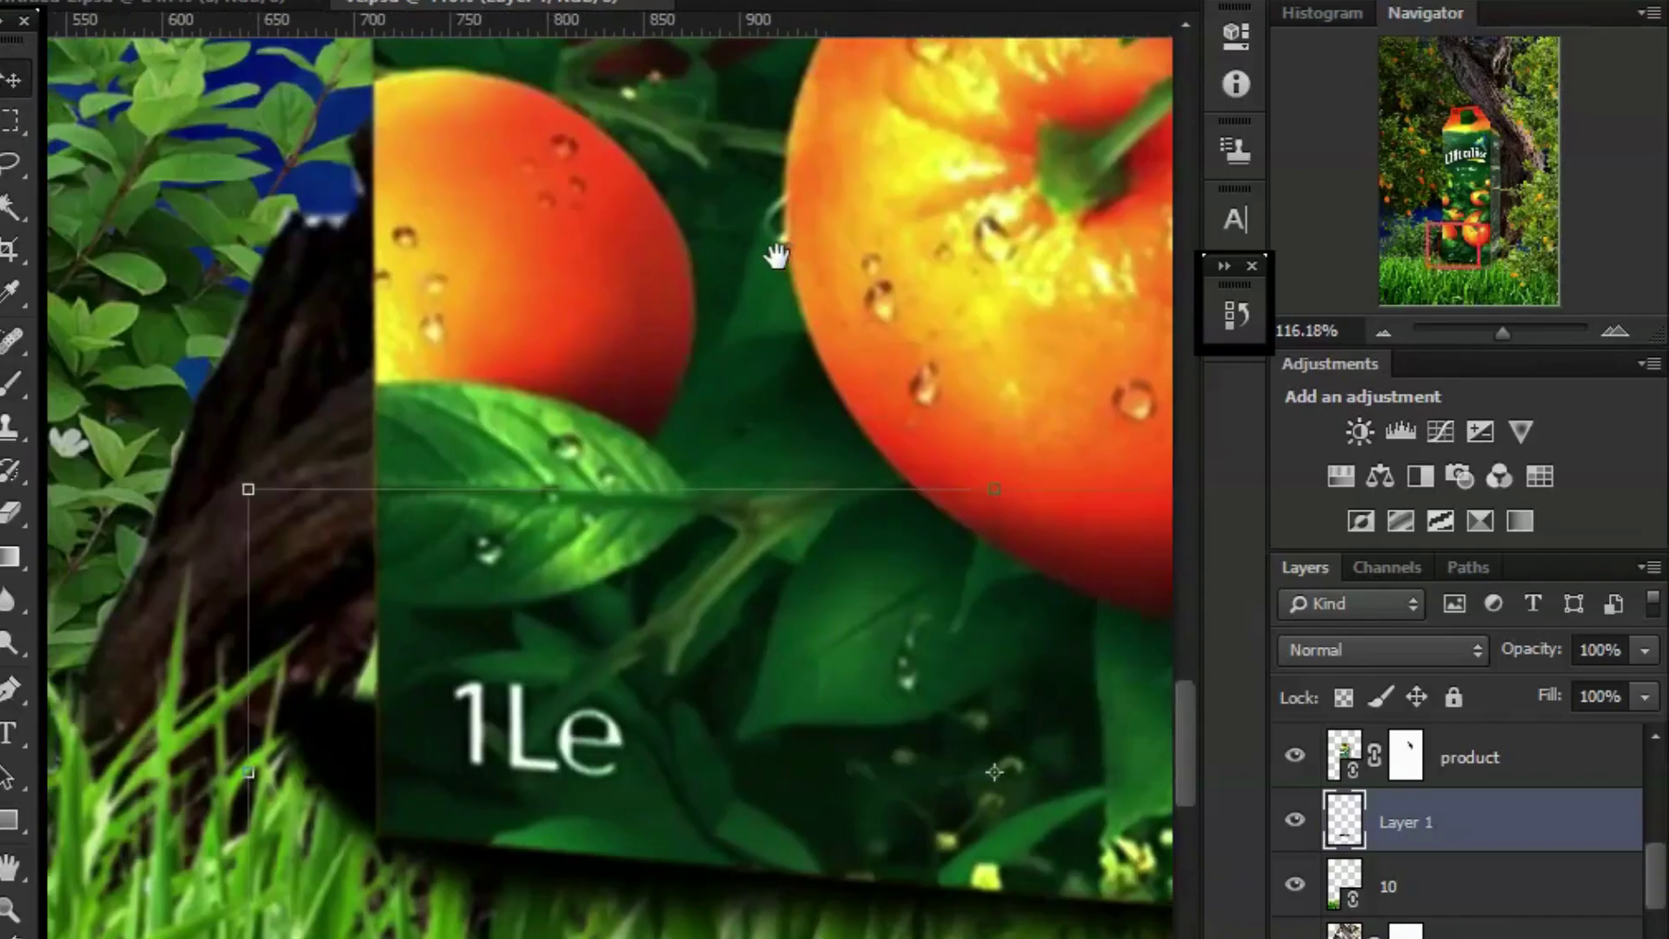
pyautogui.click(10, 385)
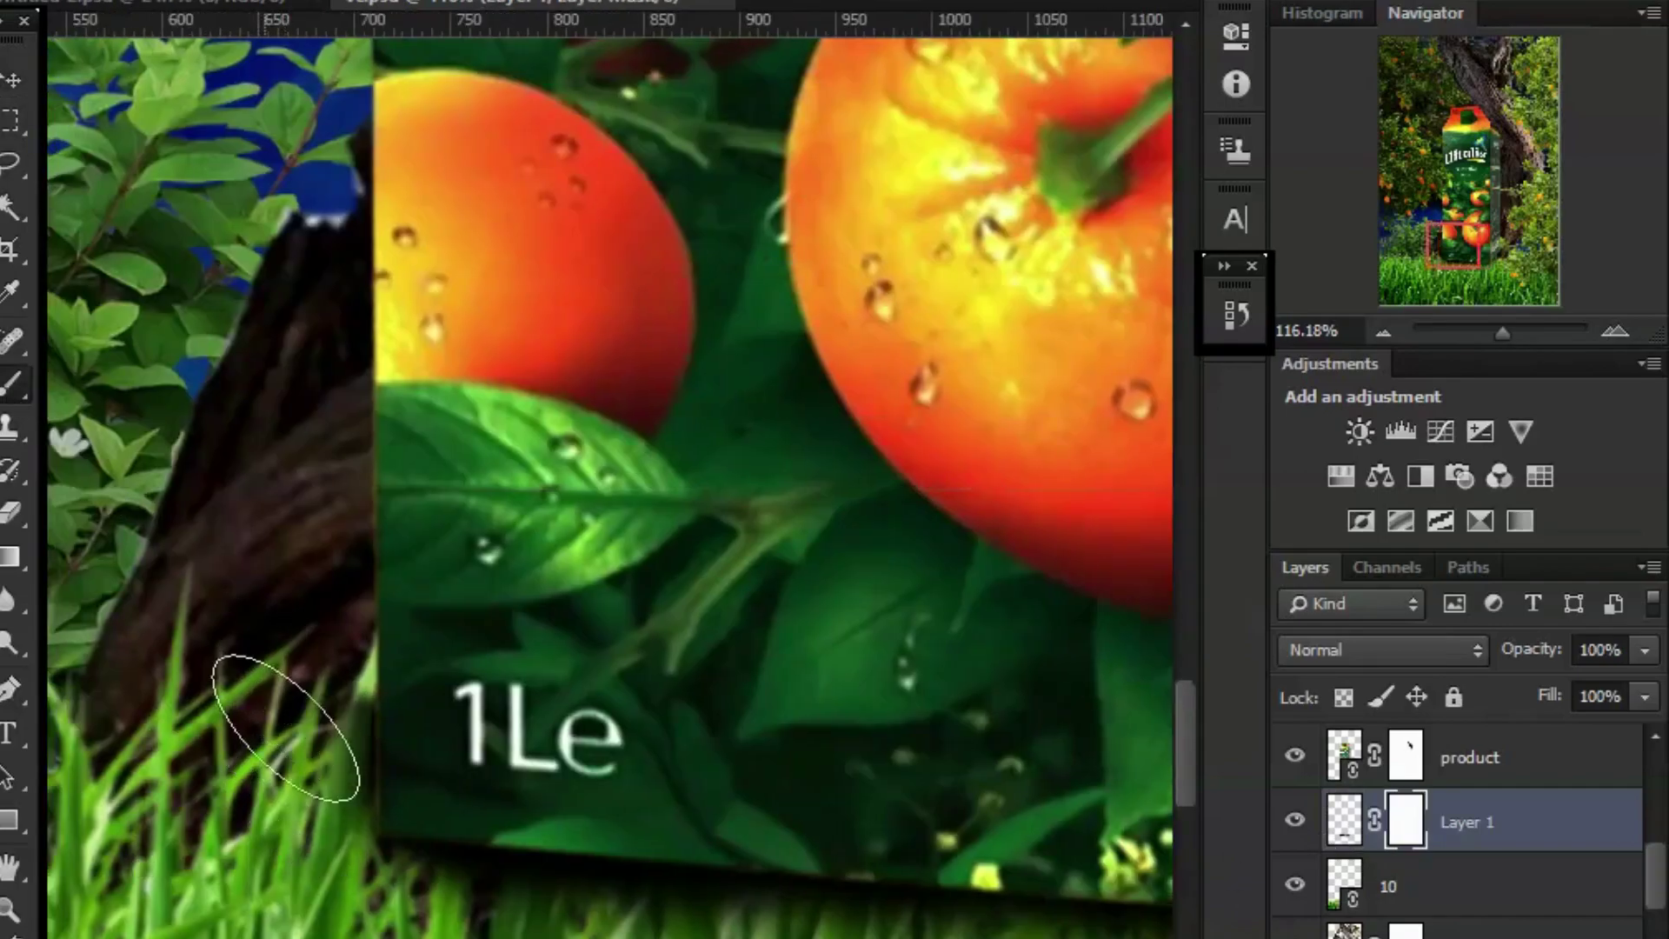
pyautogui.click(14, 76)
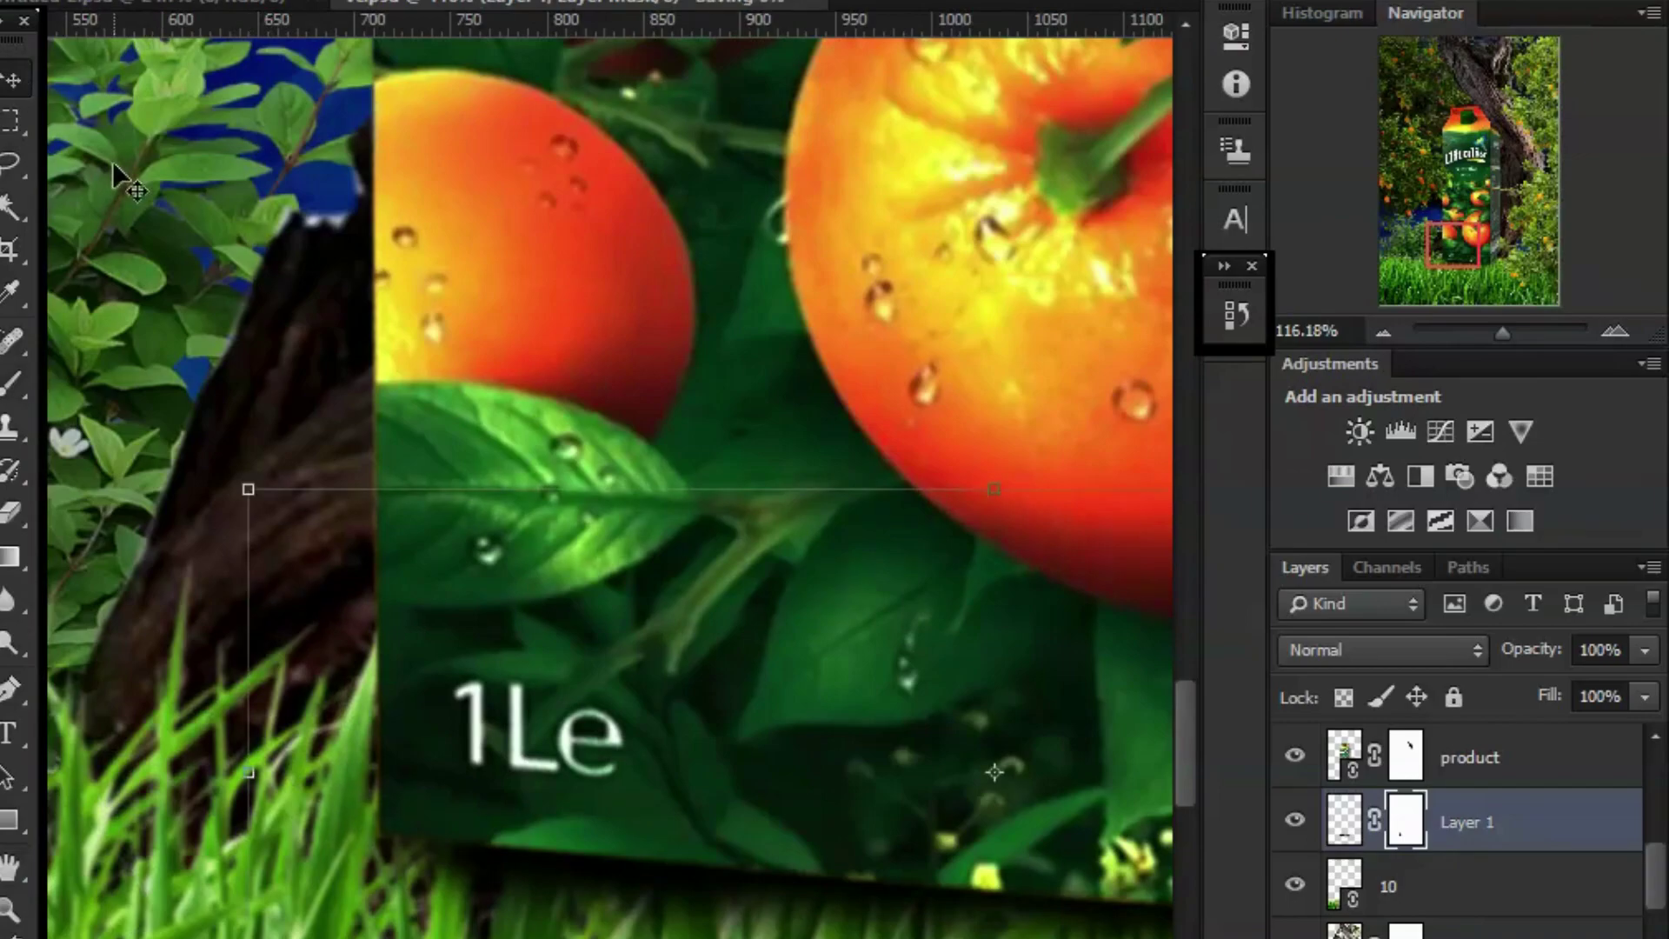
pyautogui.moveTo(1490, 330); pyautogui.dragTo(1473, 334)
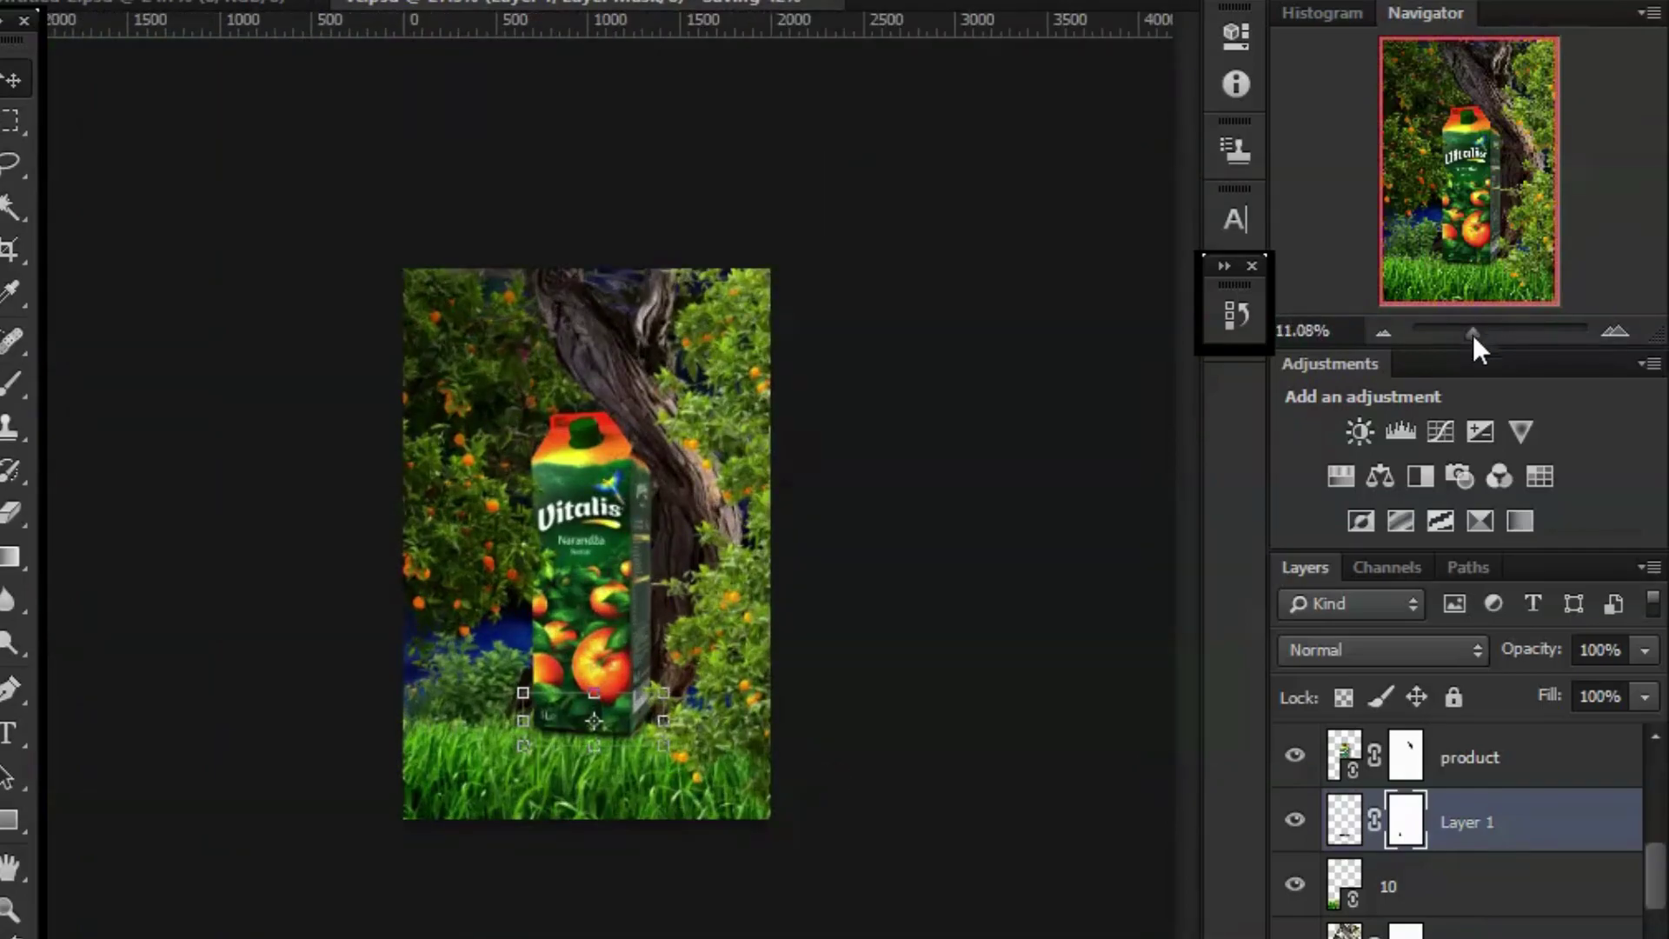
# Put Curves 1 and Levels 1 at the top of the layer stack, then view the reference document.
pyautogui.scroll(2, 1602, 850)
pyautogui.scroll(3, 1550, 879)
pyautogui.scroll(1, 1528, 882)
pyautogui.scroll(-1, 1527, 882)
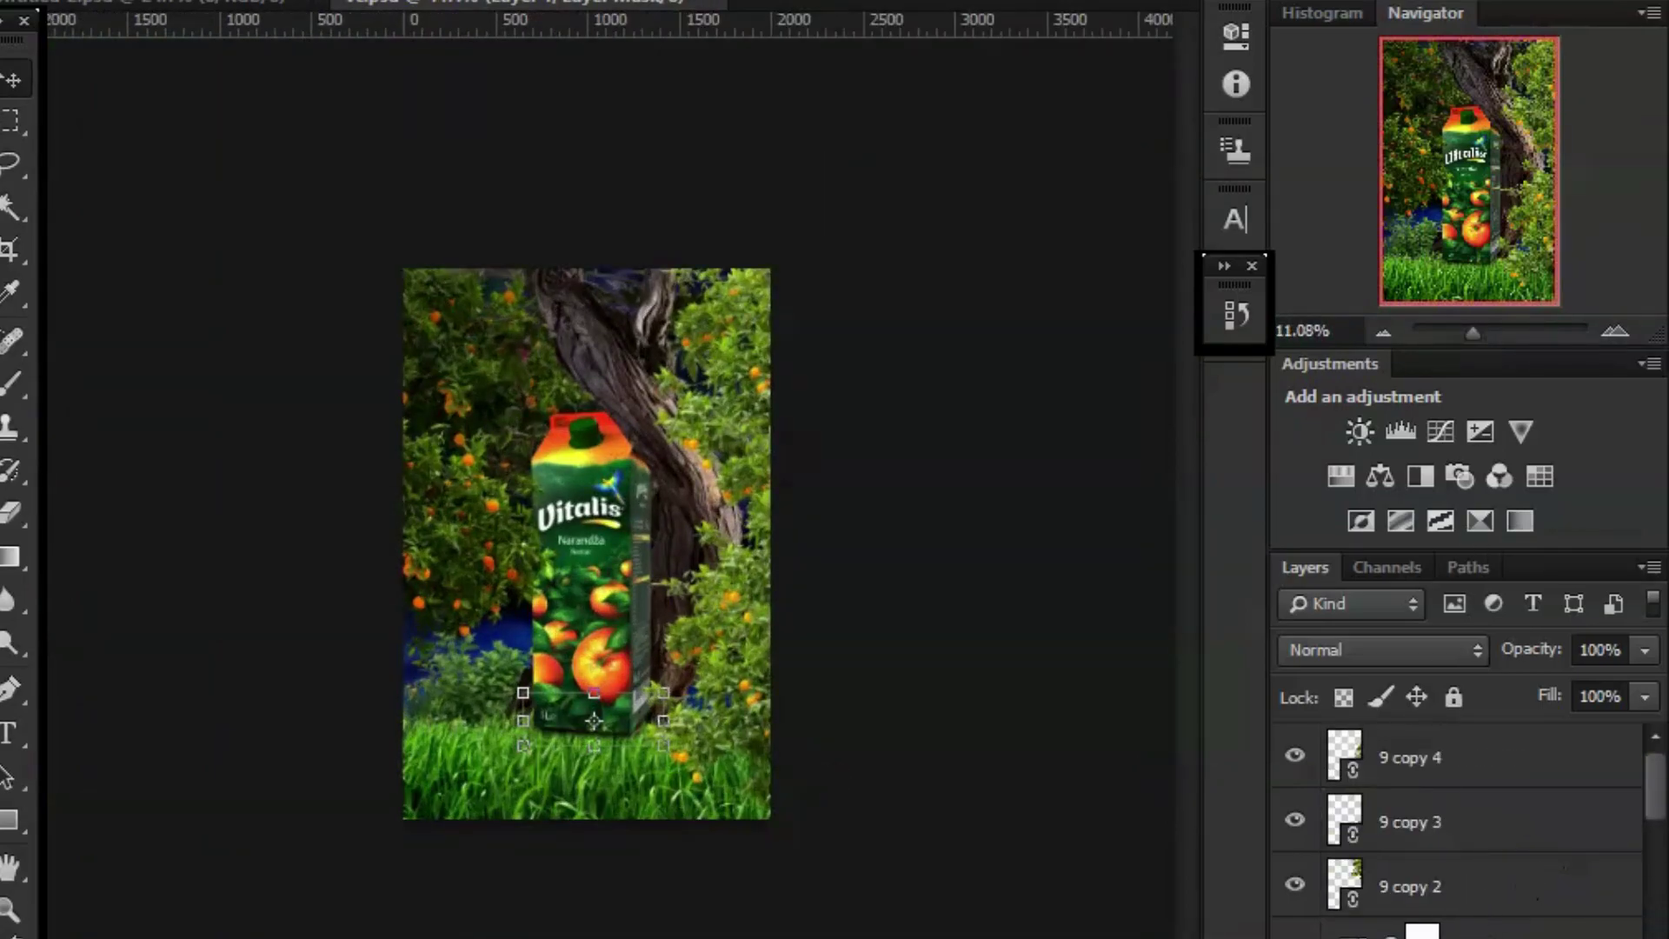
pyautogui.moveTo(1528, 929); pyautogui.dragTo(1509, 730)
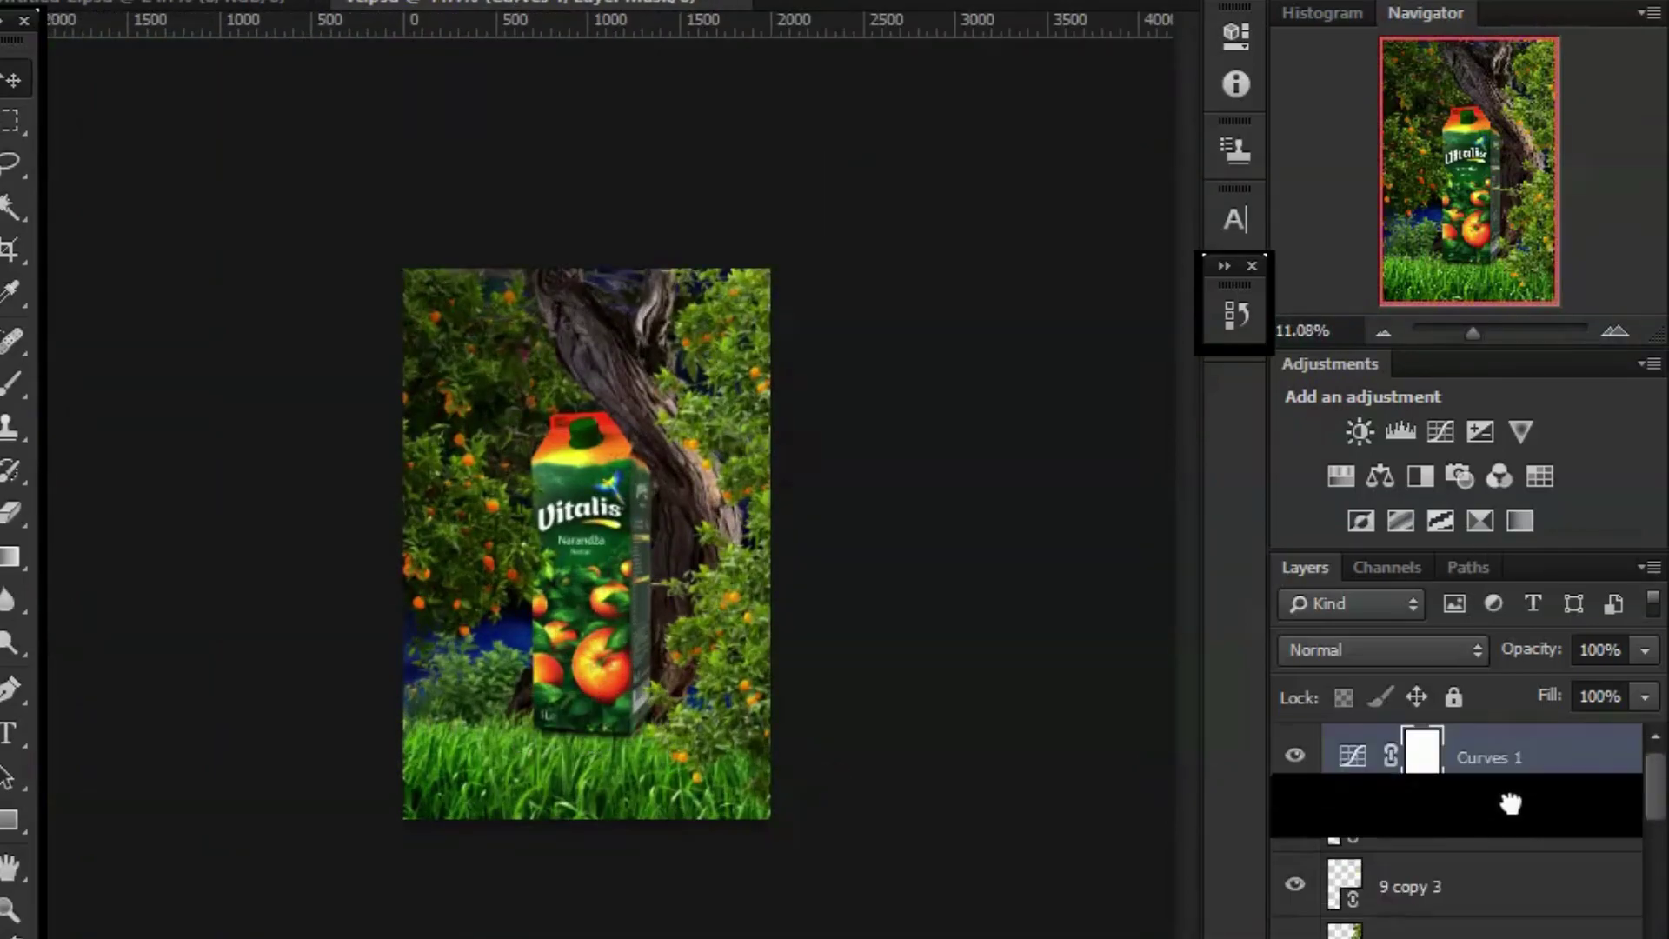
pyautogui.moveTo(1510, 803); pyautogui.dragTo(1477, 826)
pyautogui.scroll(-1, 1528, 893)
pyautogui.moveTo(1473, 333); pyautogui.dragTo(1480, 336)
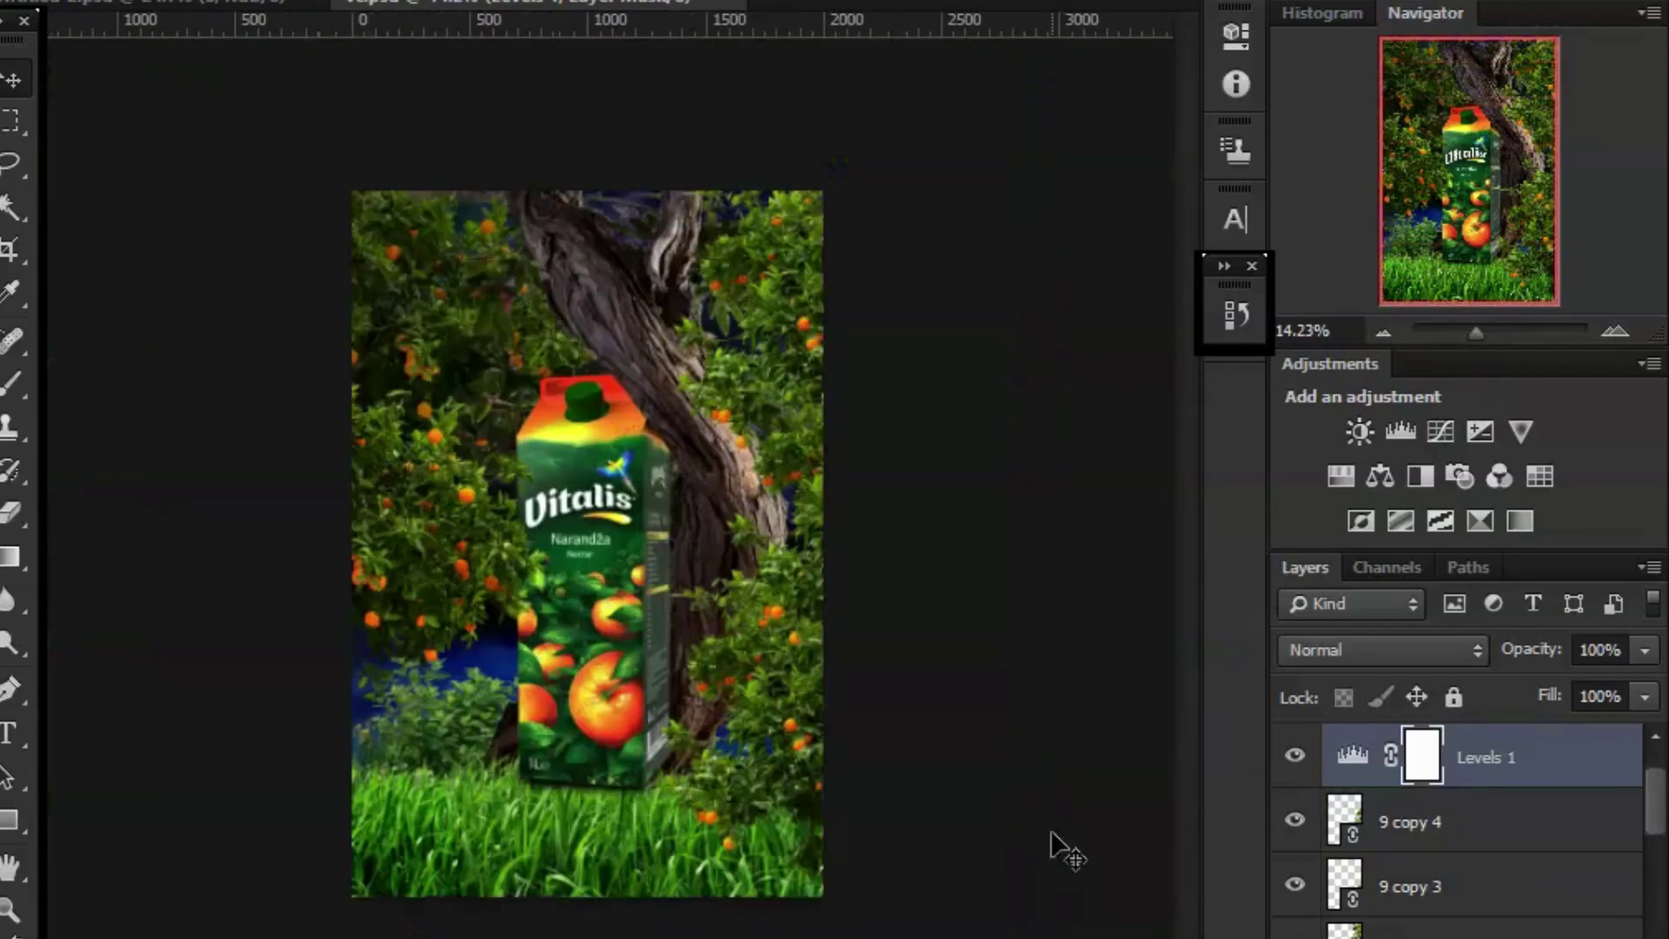
pyautogui.click(208, 8)
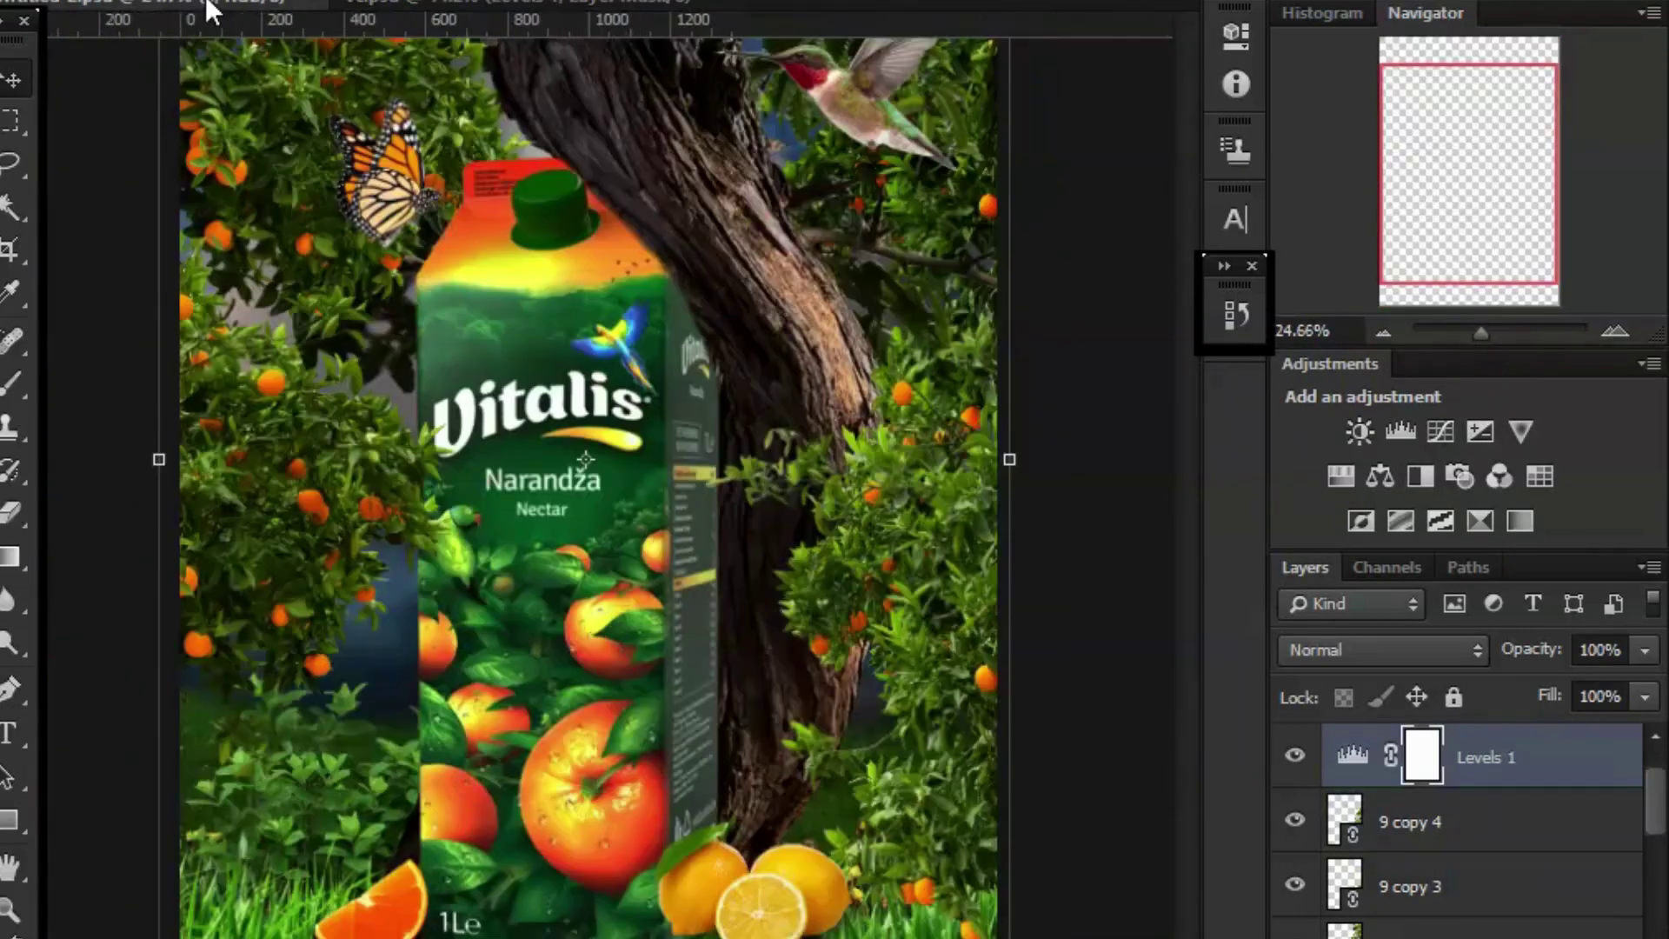
# Place the bird image from the animal folder, shrink it, and perch it on the trunk.
pyautogui.click(565, 9)
pyautogui.hotkey('ctrl', 'shift', 'p')
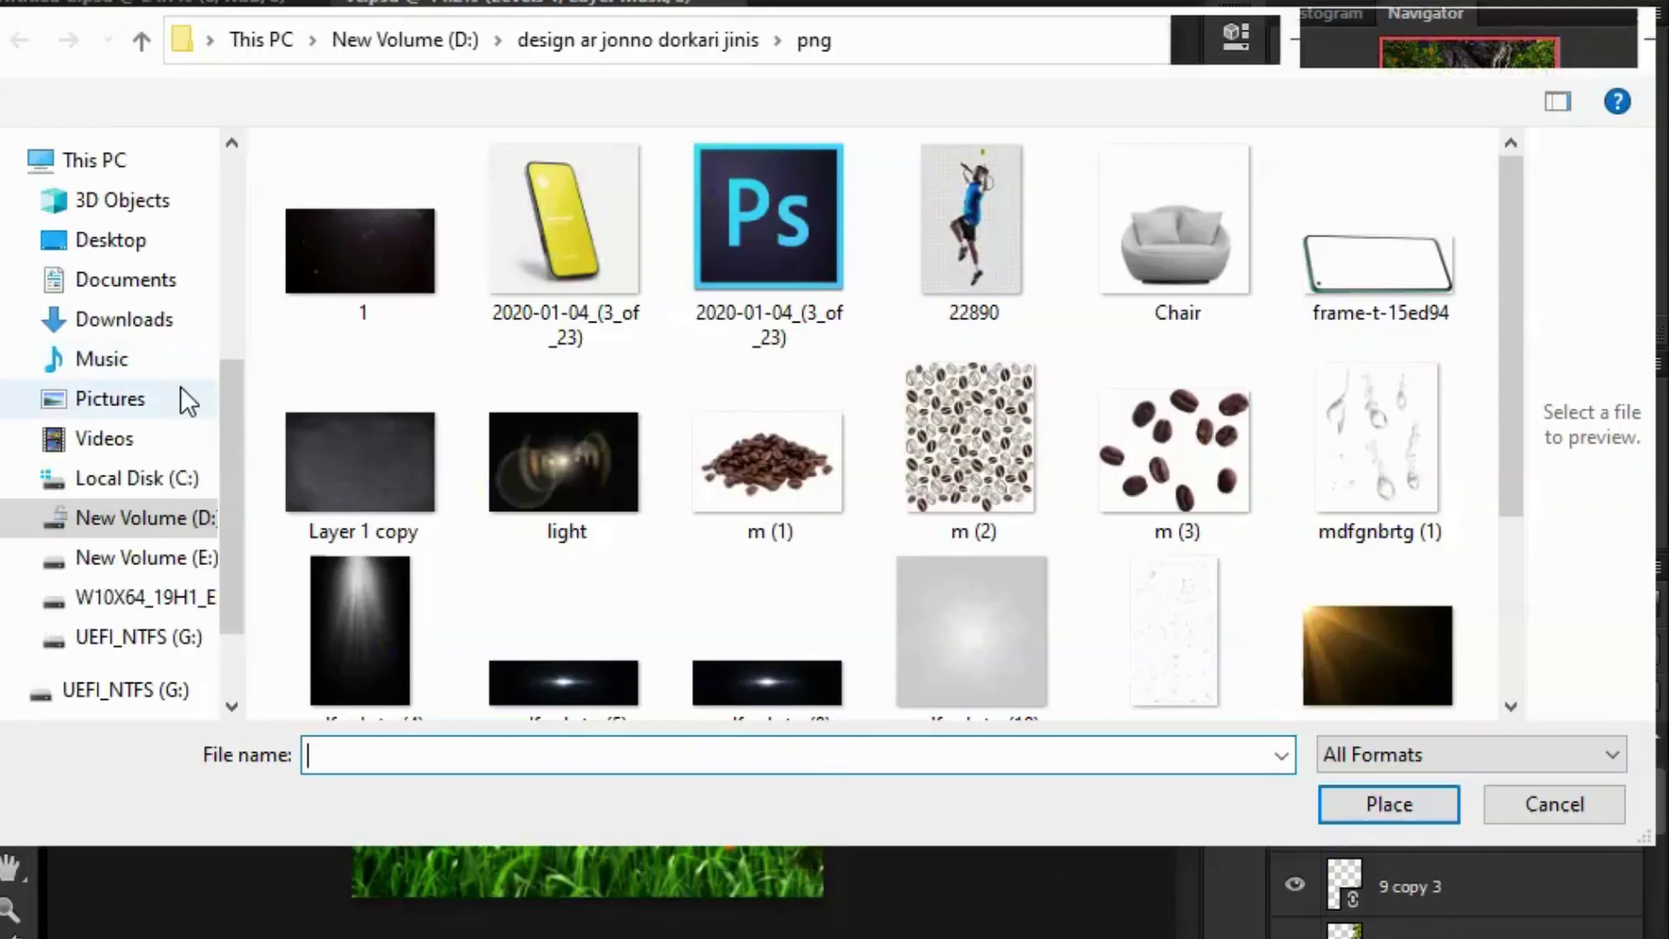
pyautogui.scroll(-3, 678, 421)
pyautogui.click(140, 40)
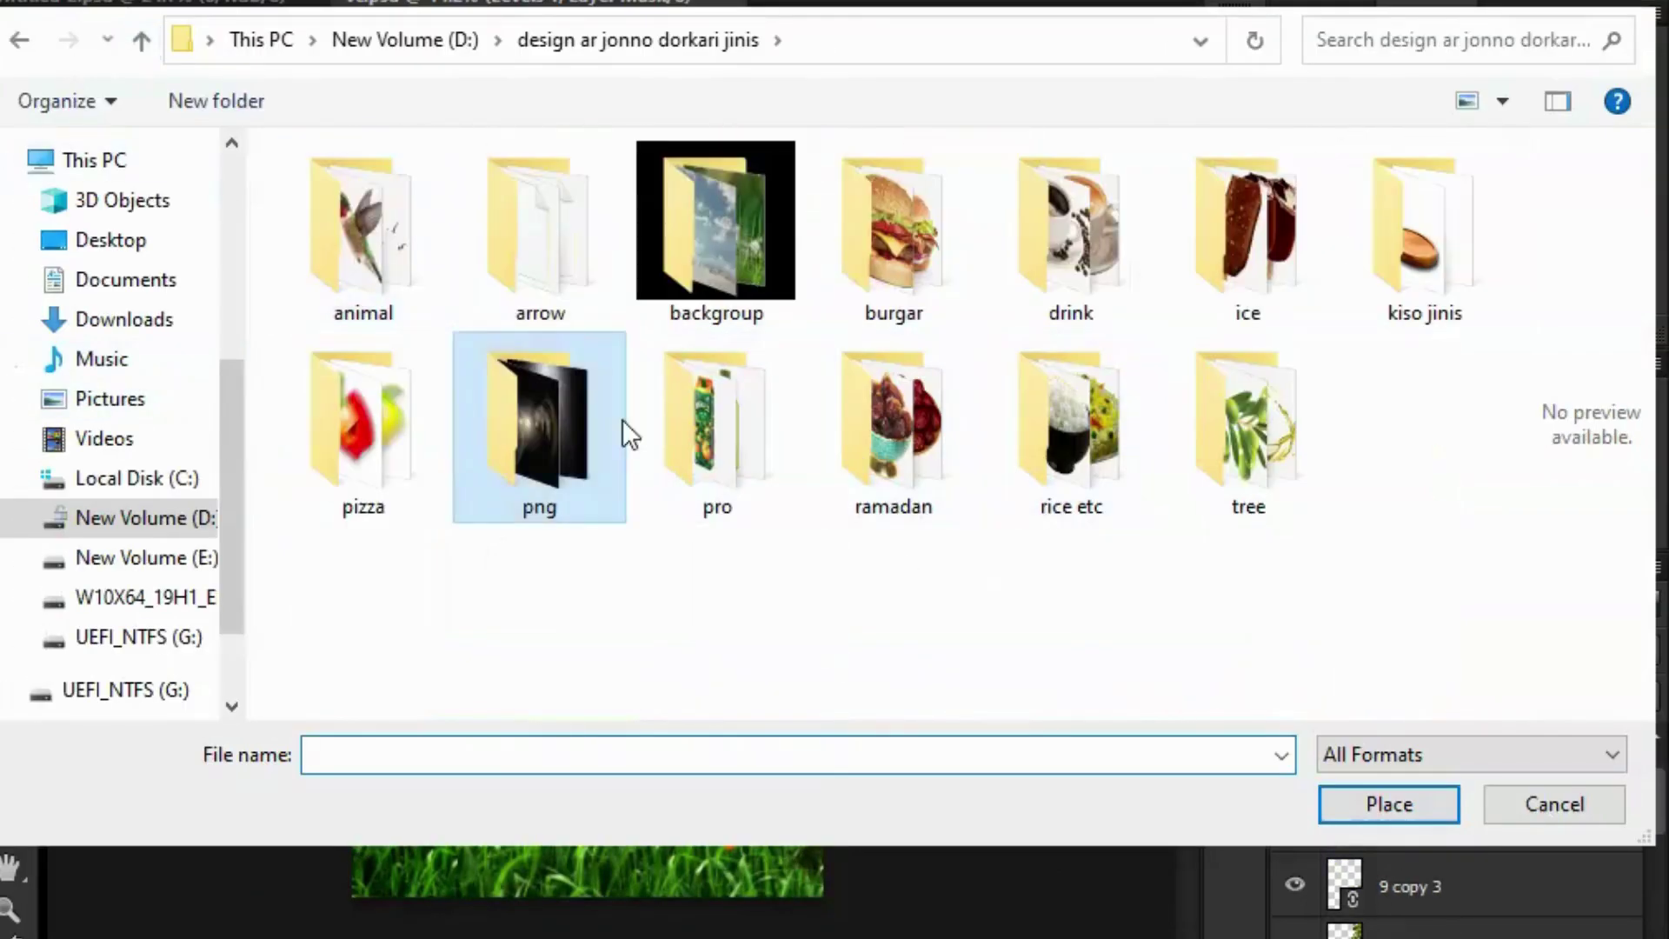
pyautogui.doubleClick(373, 248)
pyautogui.click(1397, 260)
pyautogui.click(1388, 804)
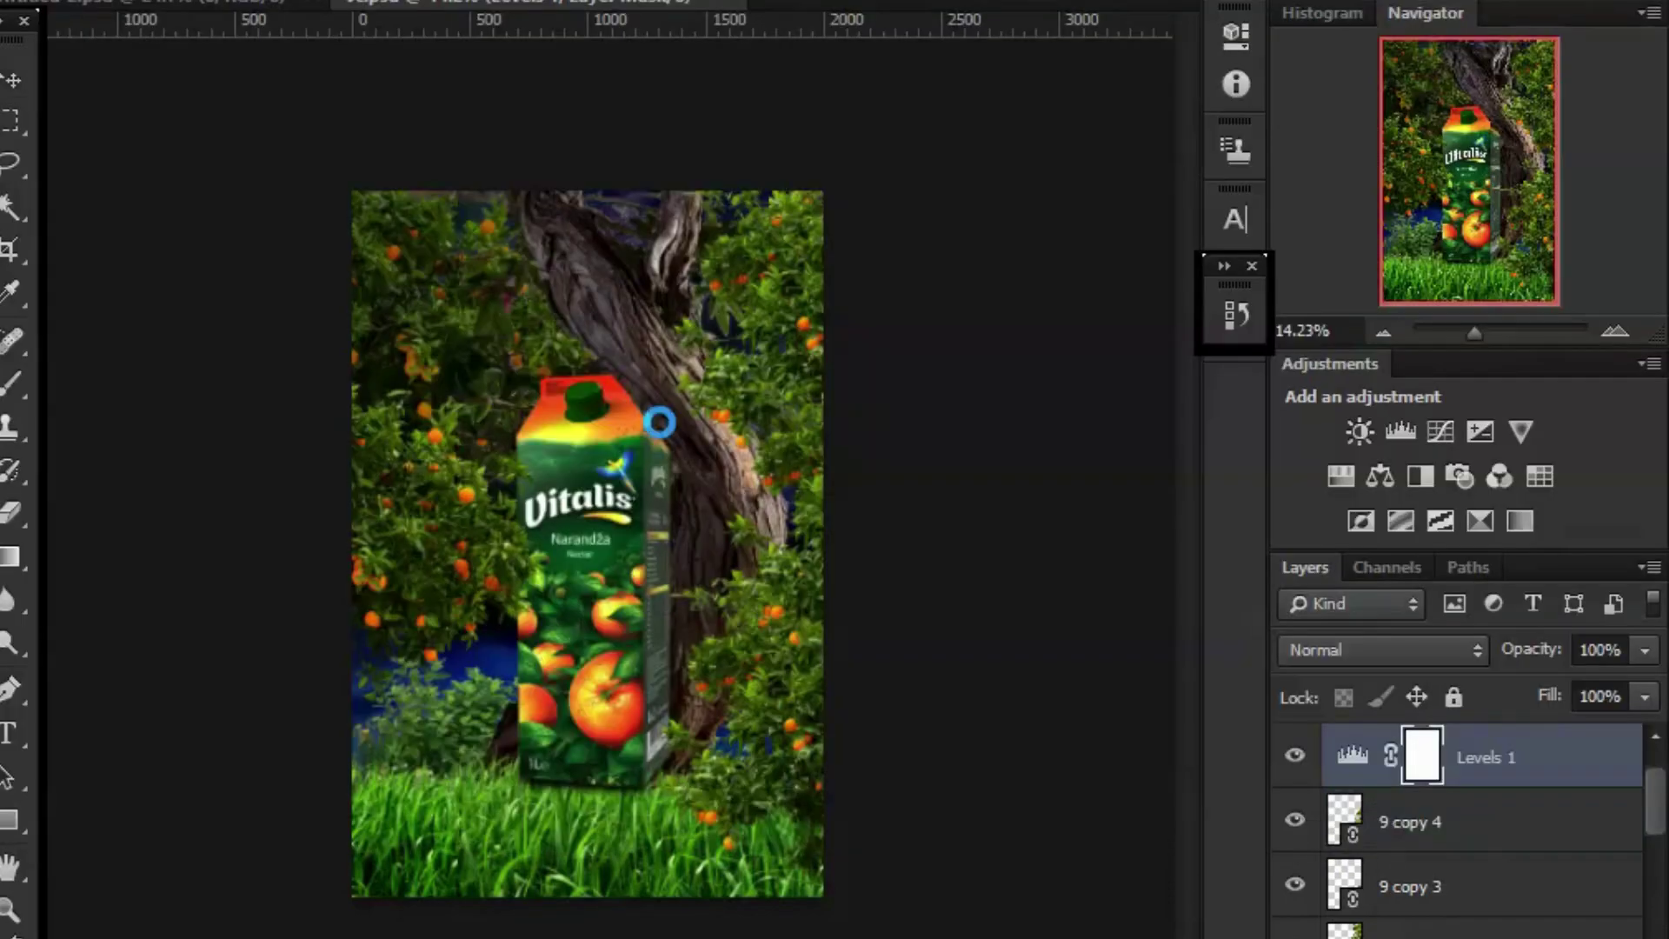
pyautogui.moveTo(775, 385); pyautogui.dragTo(695, 479)
pyautogui.moveTo(616, 571); pyautogui.dragTo(748, 399)
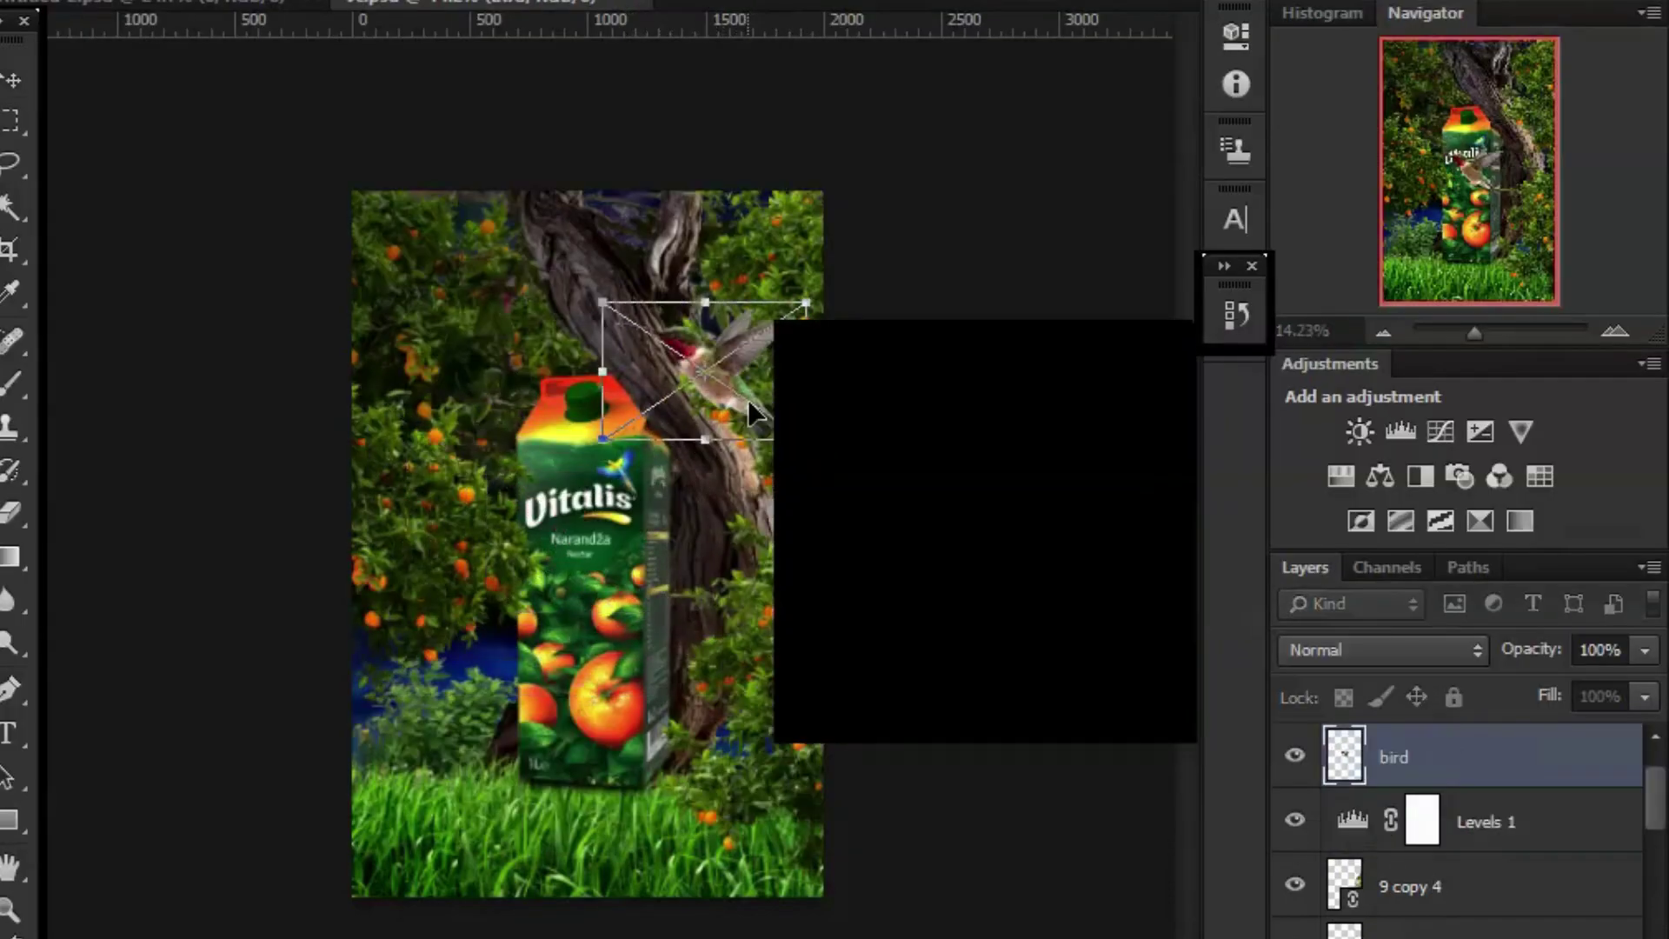
pyautogui.press('Return')
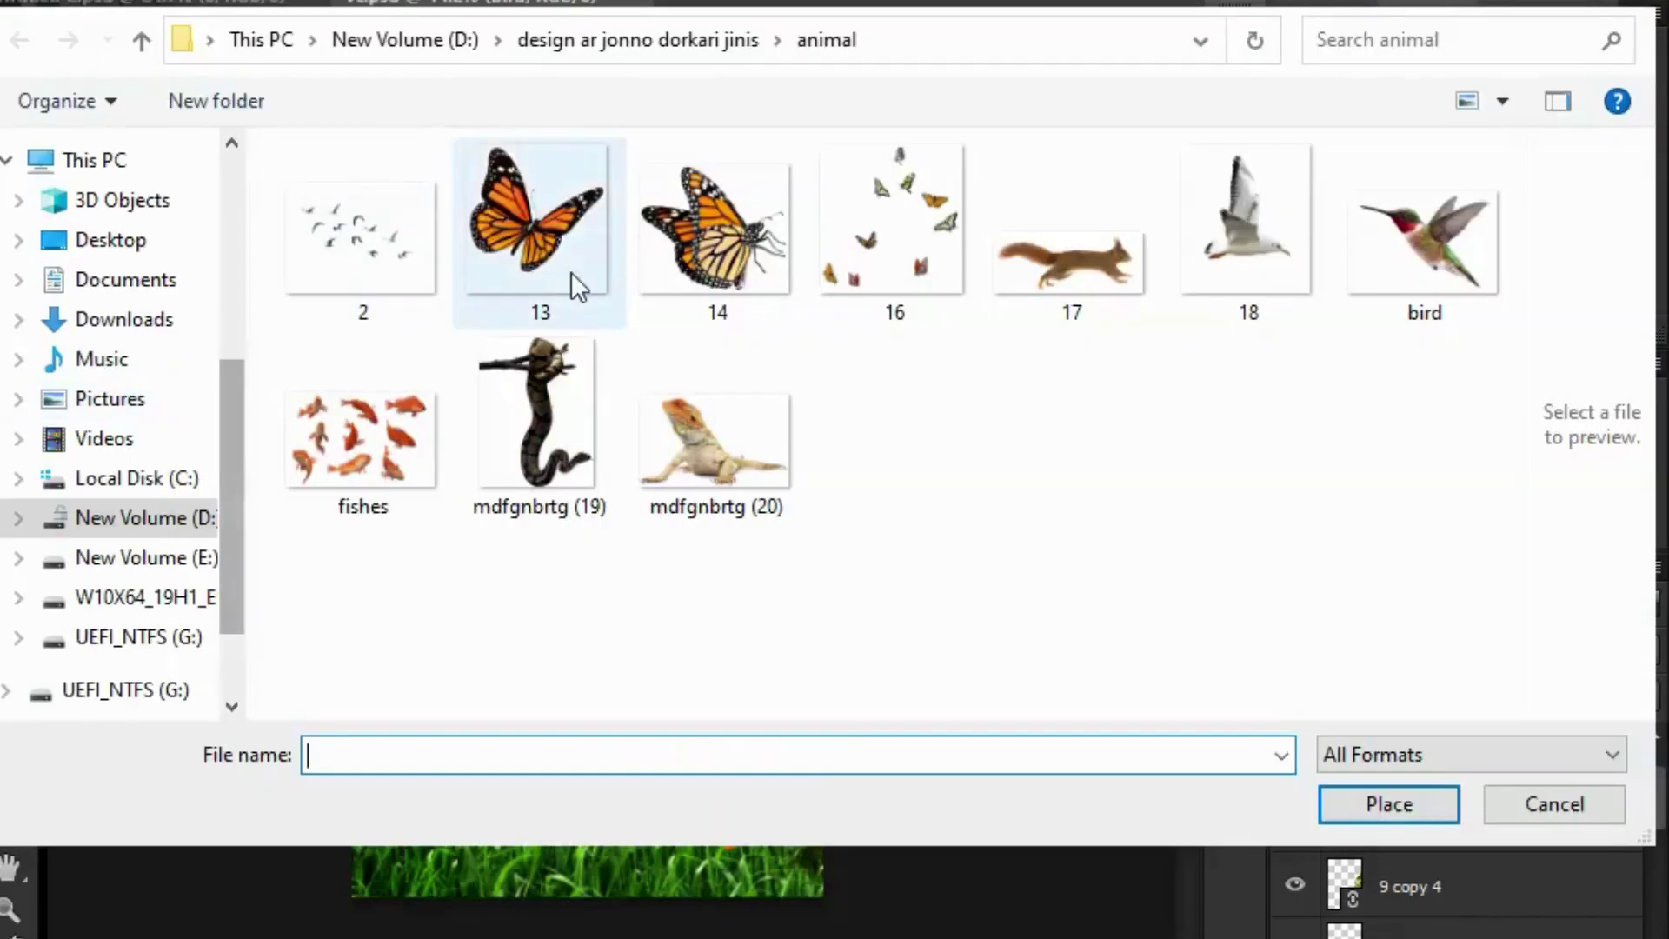
# Place butterfly image 14, shrink it, and set it just left of the carton's top.
pyautogui.click(719, 223)
pyautogui.click(1385, 801)
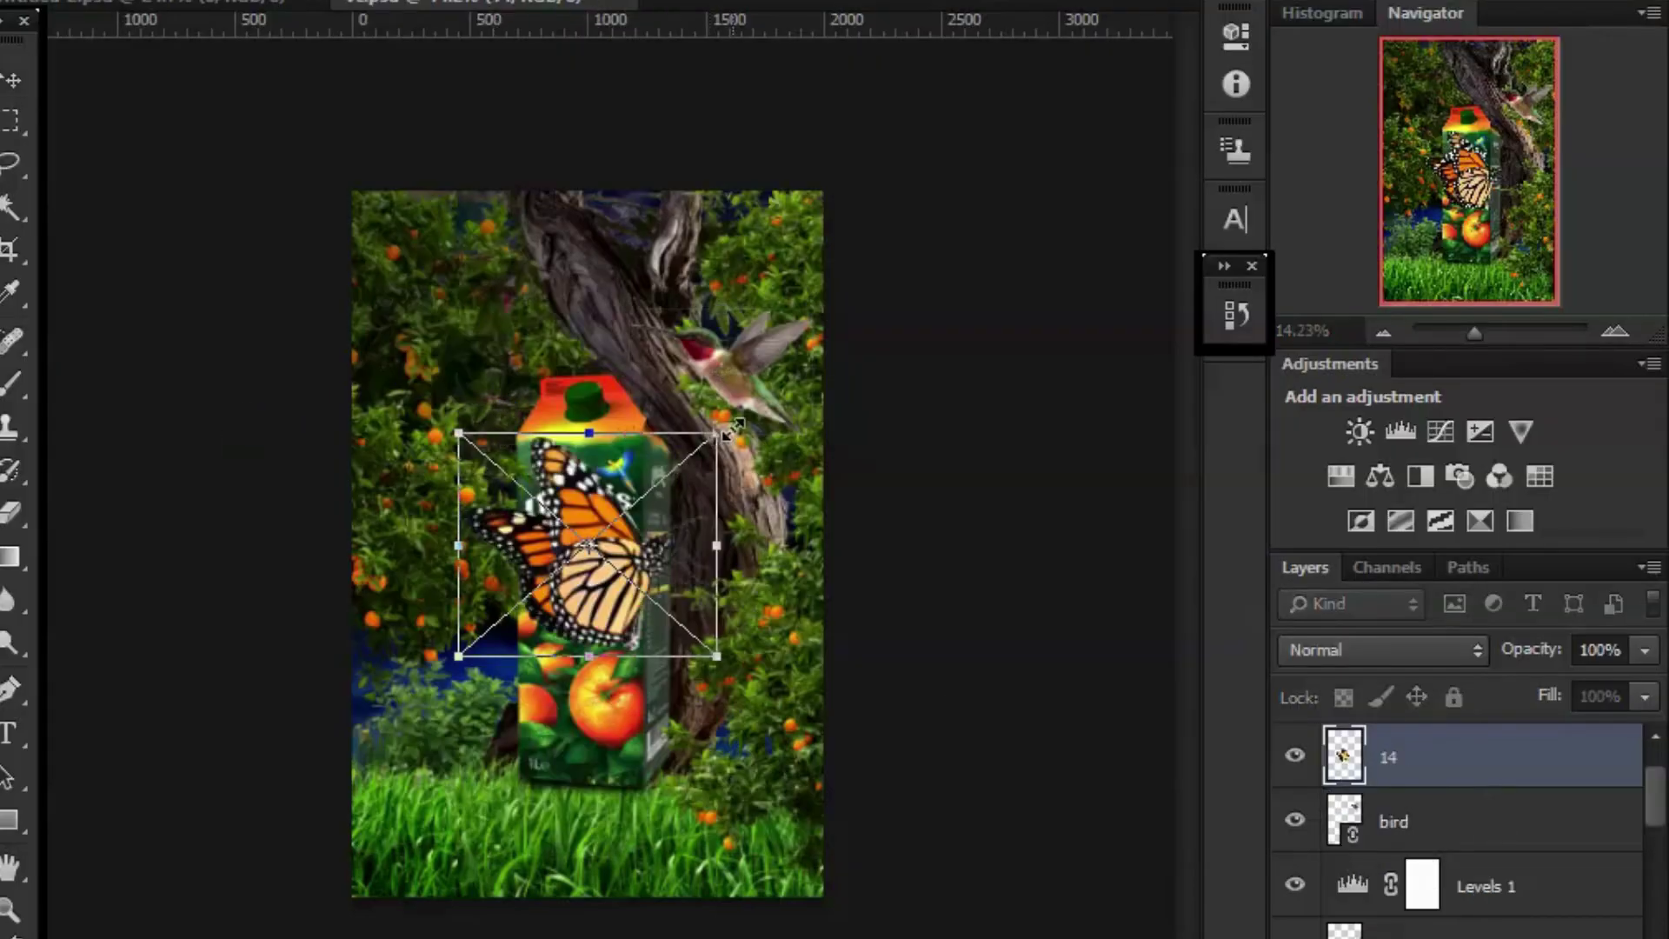
pyautogui.moveTo(729, 428); pyautogui.dragTo(682, 465)
pyautogui.moveTo(590, 539); pyautogui.dragTo(483, 417)
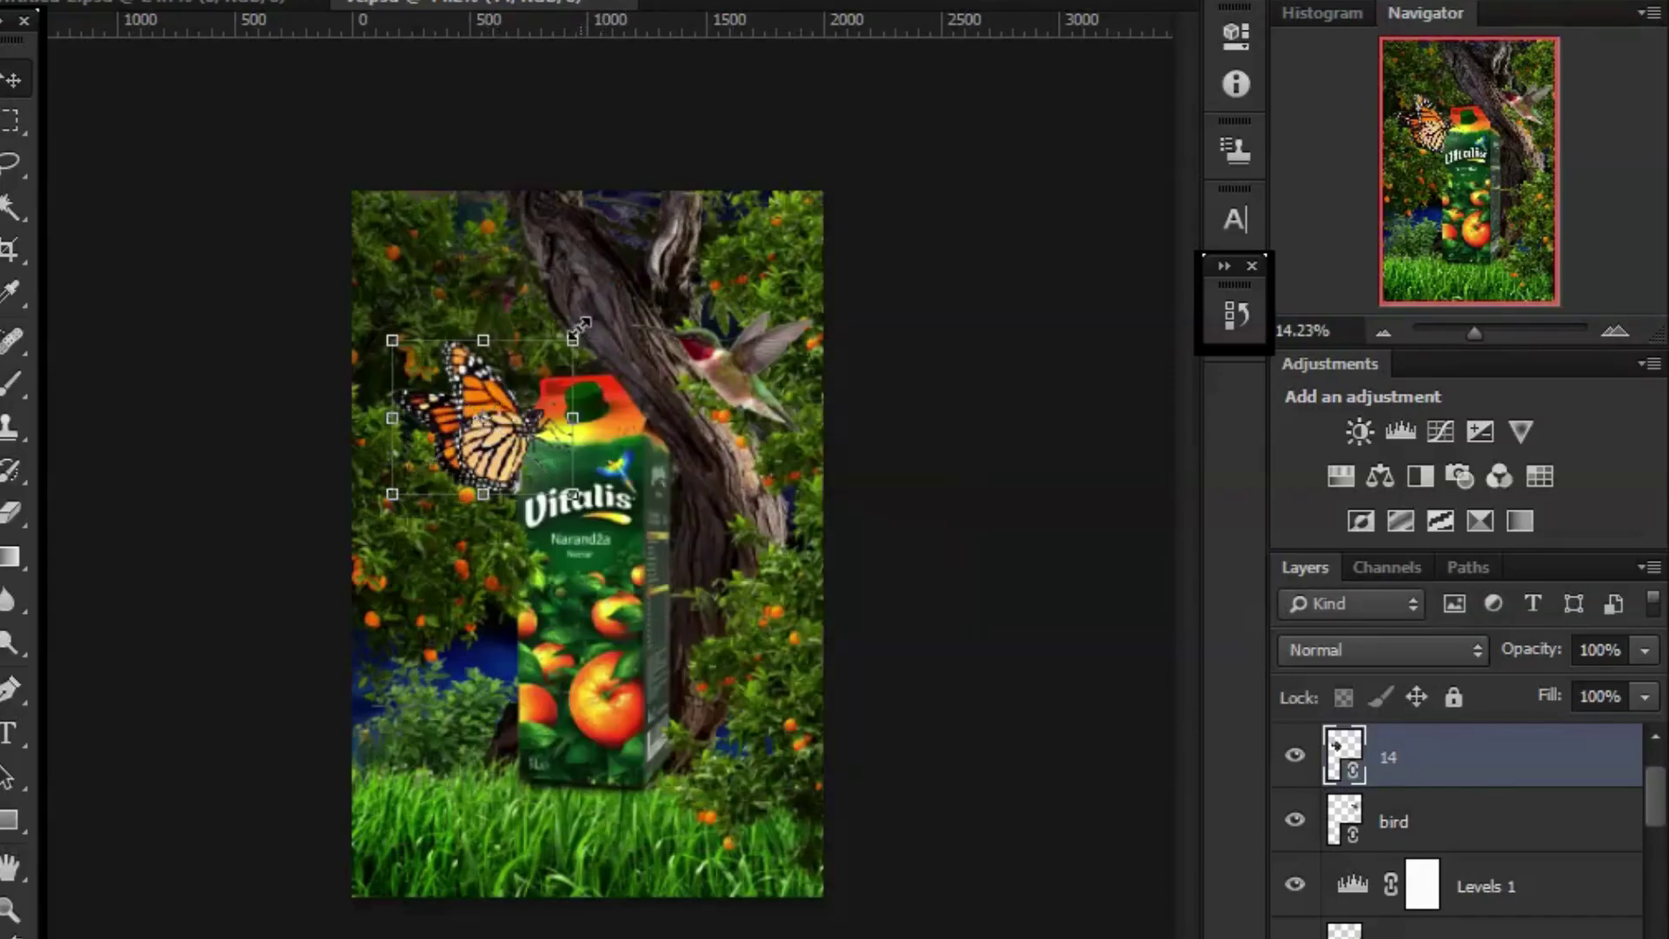
pyautogui.moveTo(1475, 333); pyautogui.dragTo(1489, 333)
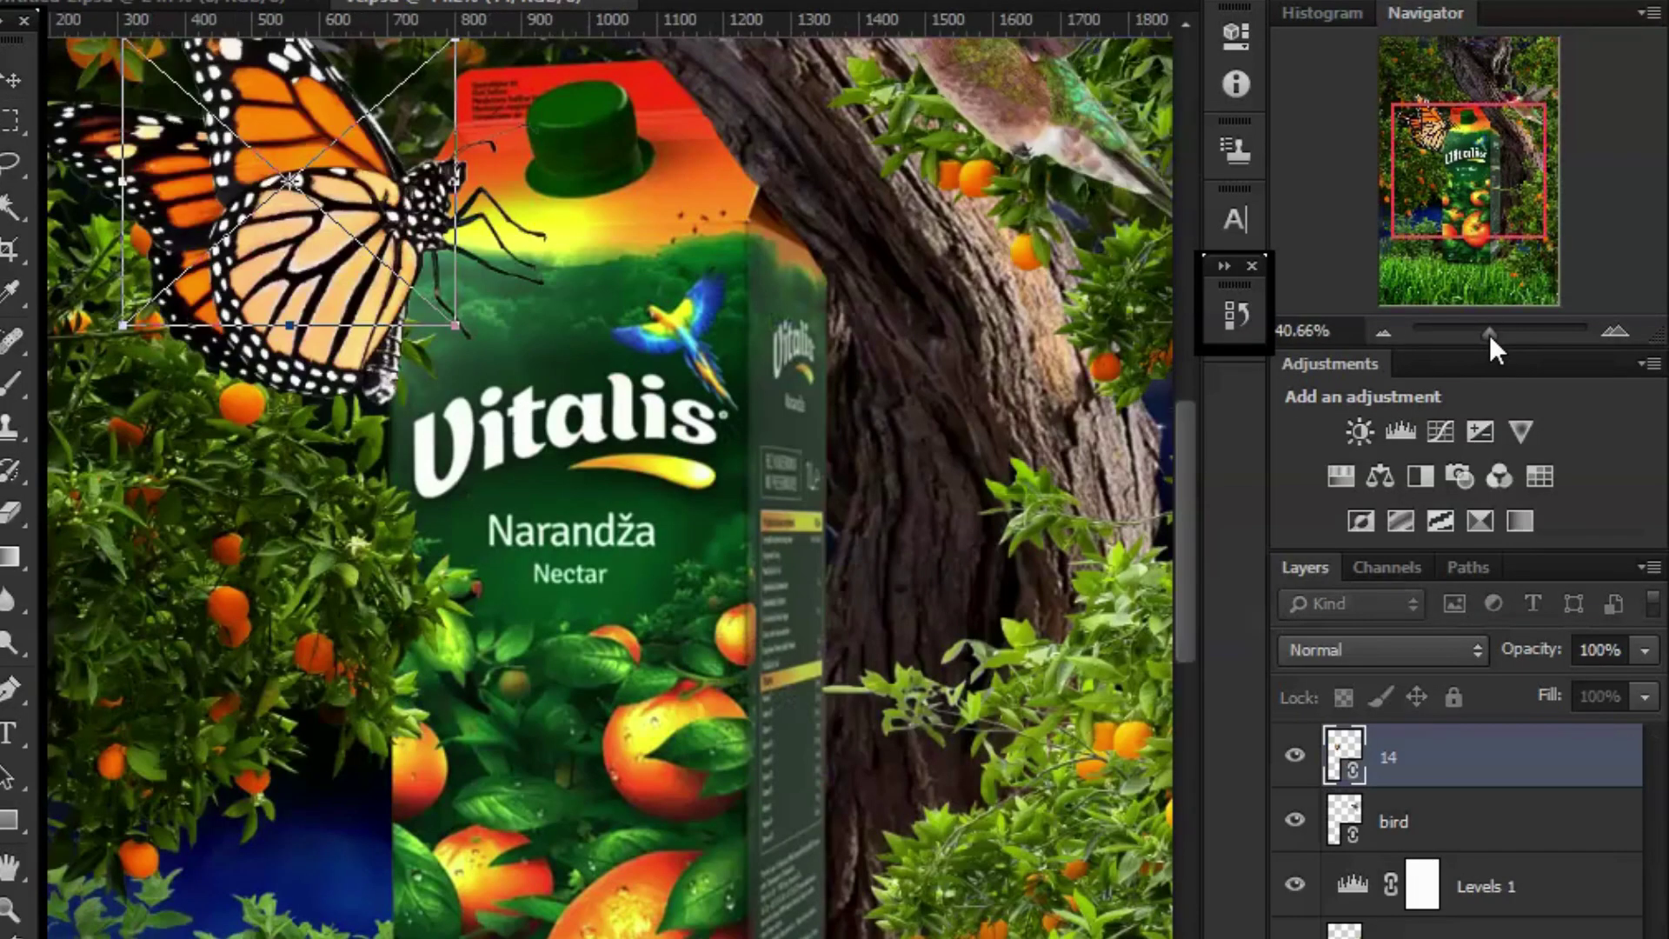
pyautogui.scroll(2, 356, 335)
pyautogui.scroll(2, 356, 334)
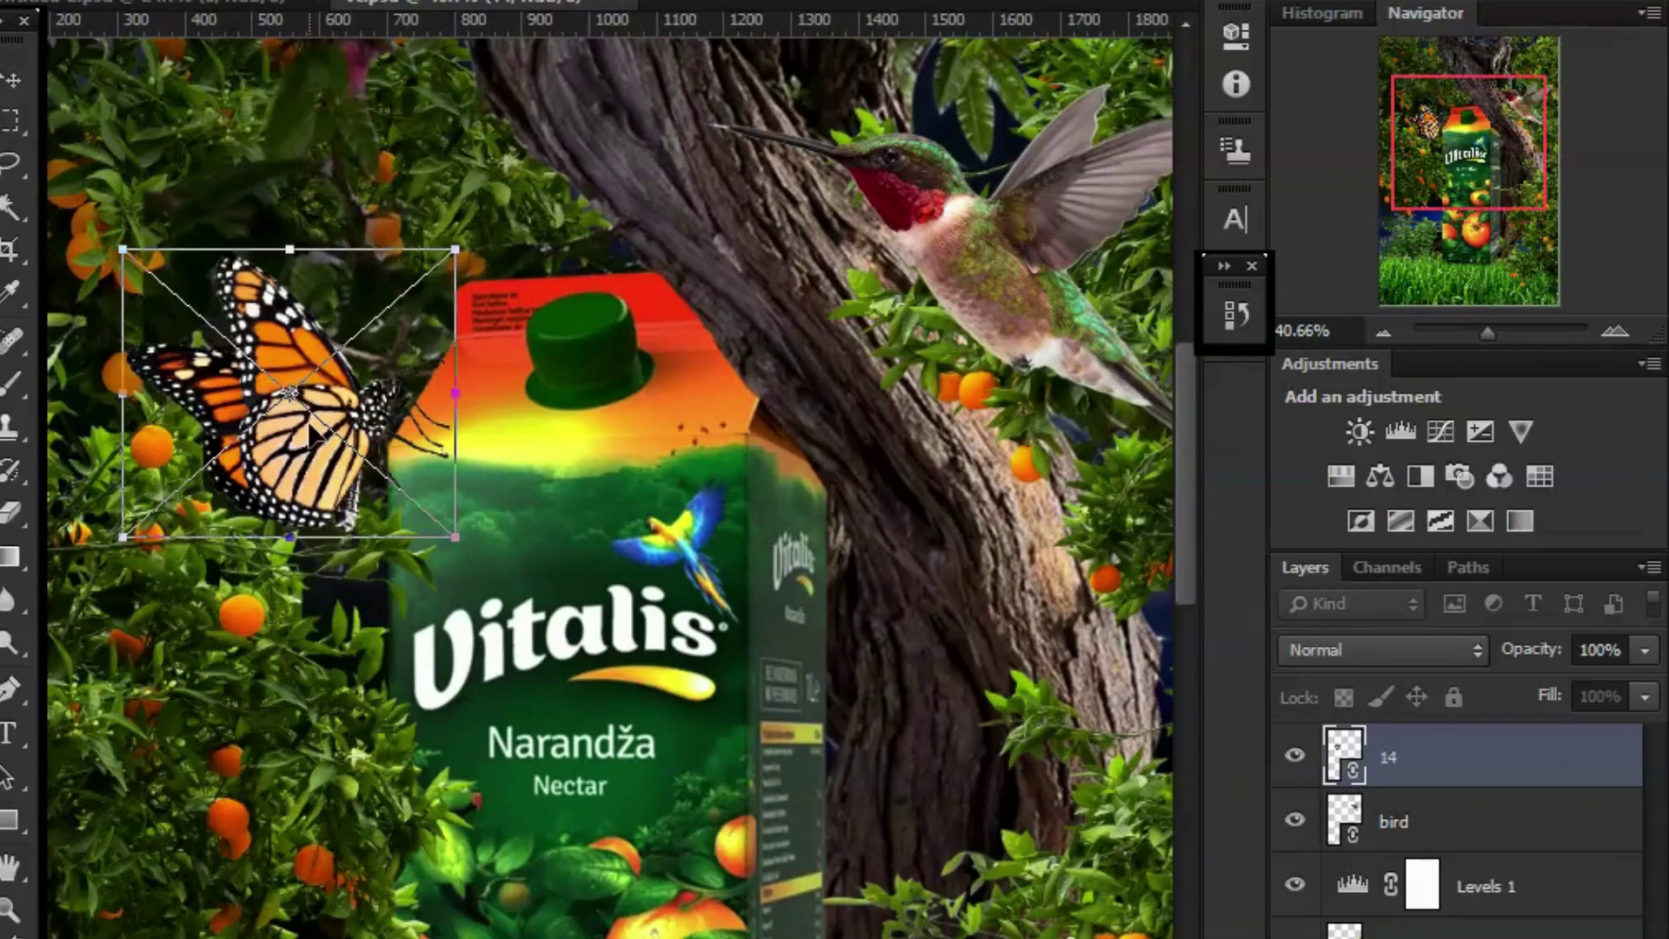
pyautogui.moveTo(311, 432); pyautogui.dragTo(335, 425)
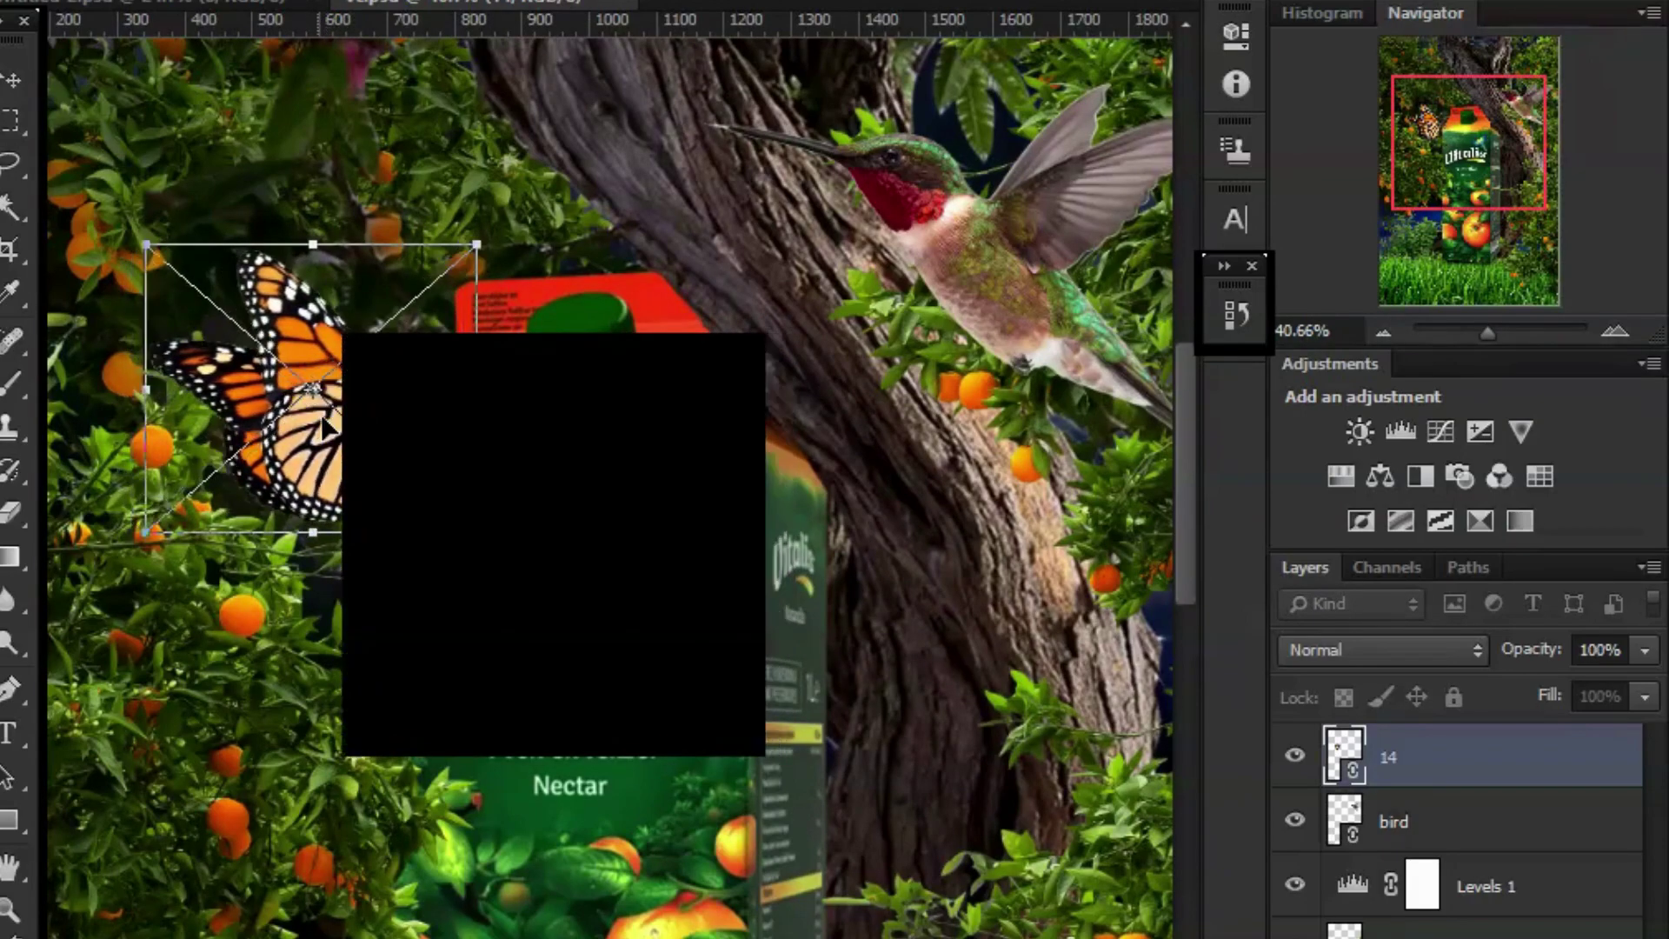
# Try a 15° rotation on the butterfly, undo it, and review the poster.
pyautogui.moveTo(1487, 333); pyautogui.dragTo(1475, 335)
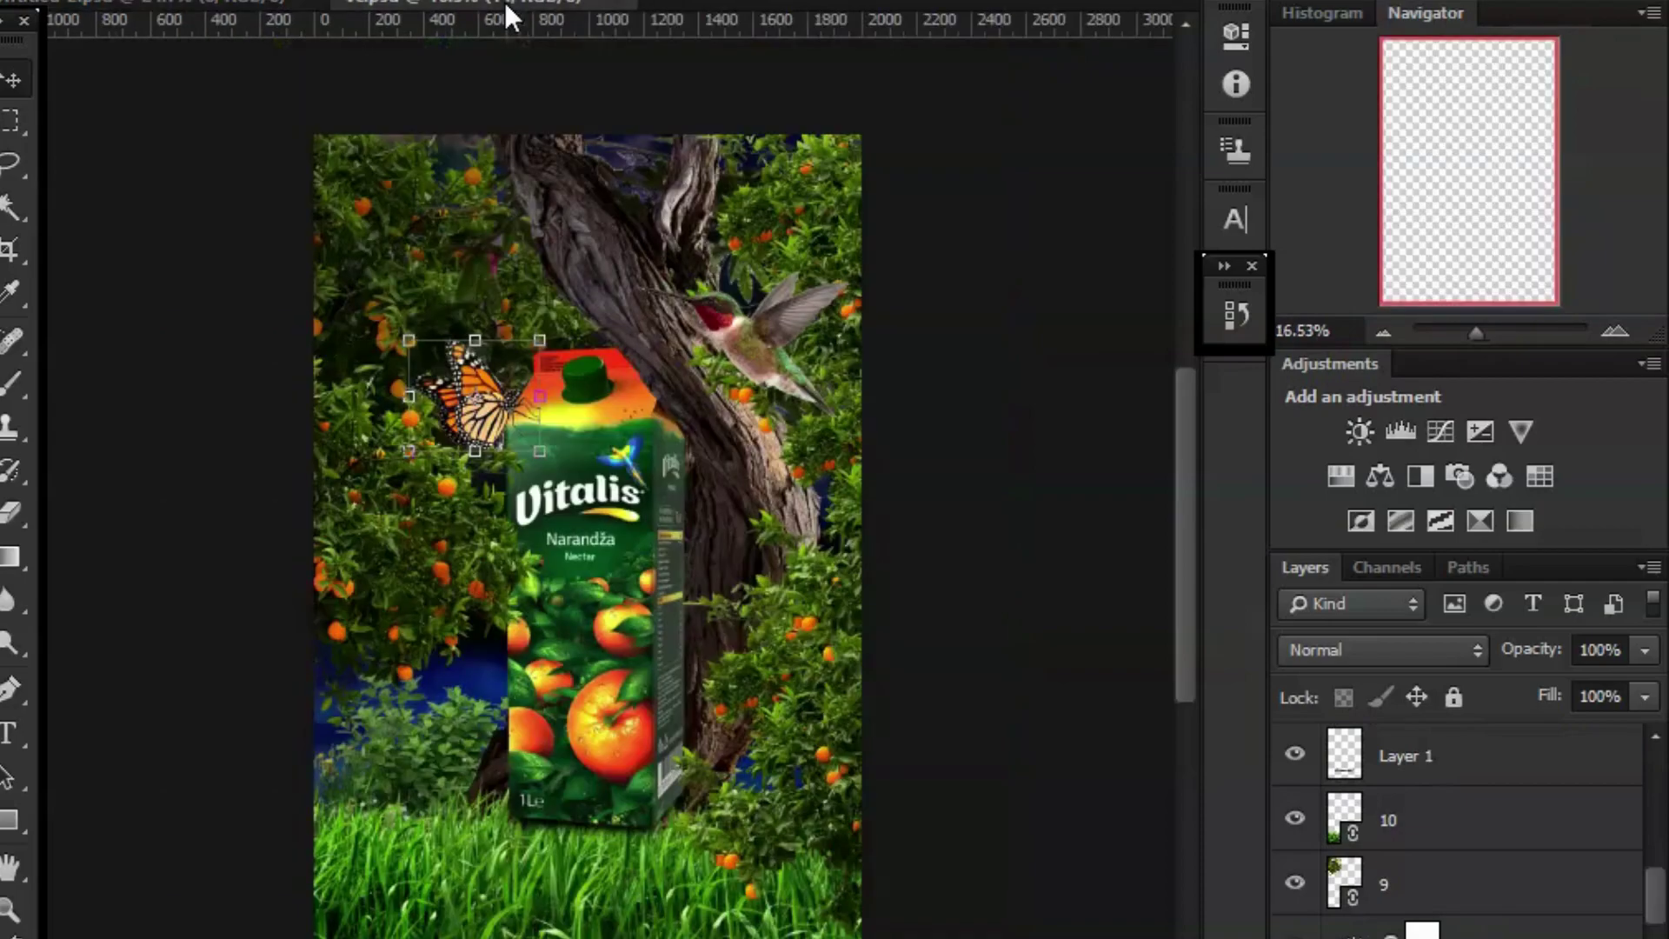
pyautogui.moveTo(1475, 333); pyautogui.dragTo(1492, 333)
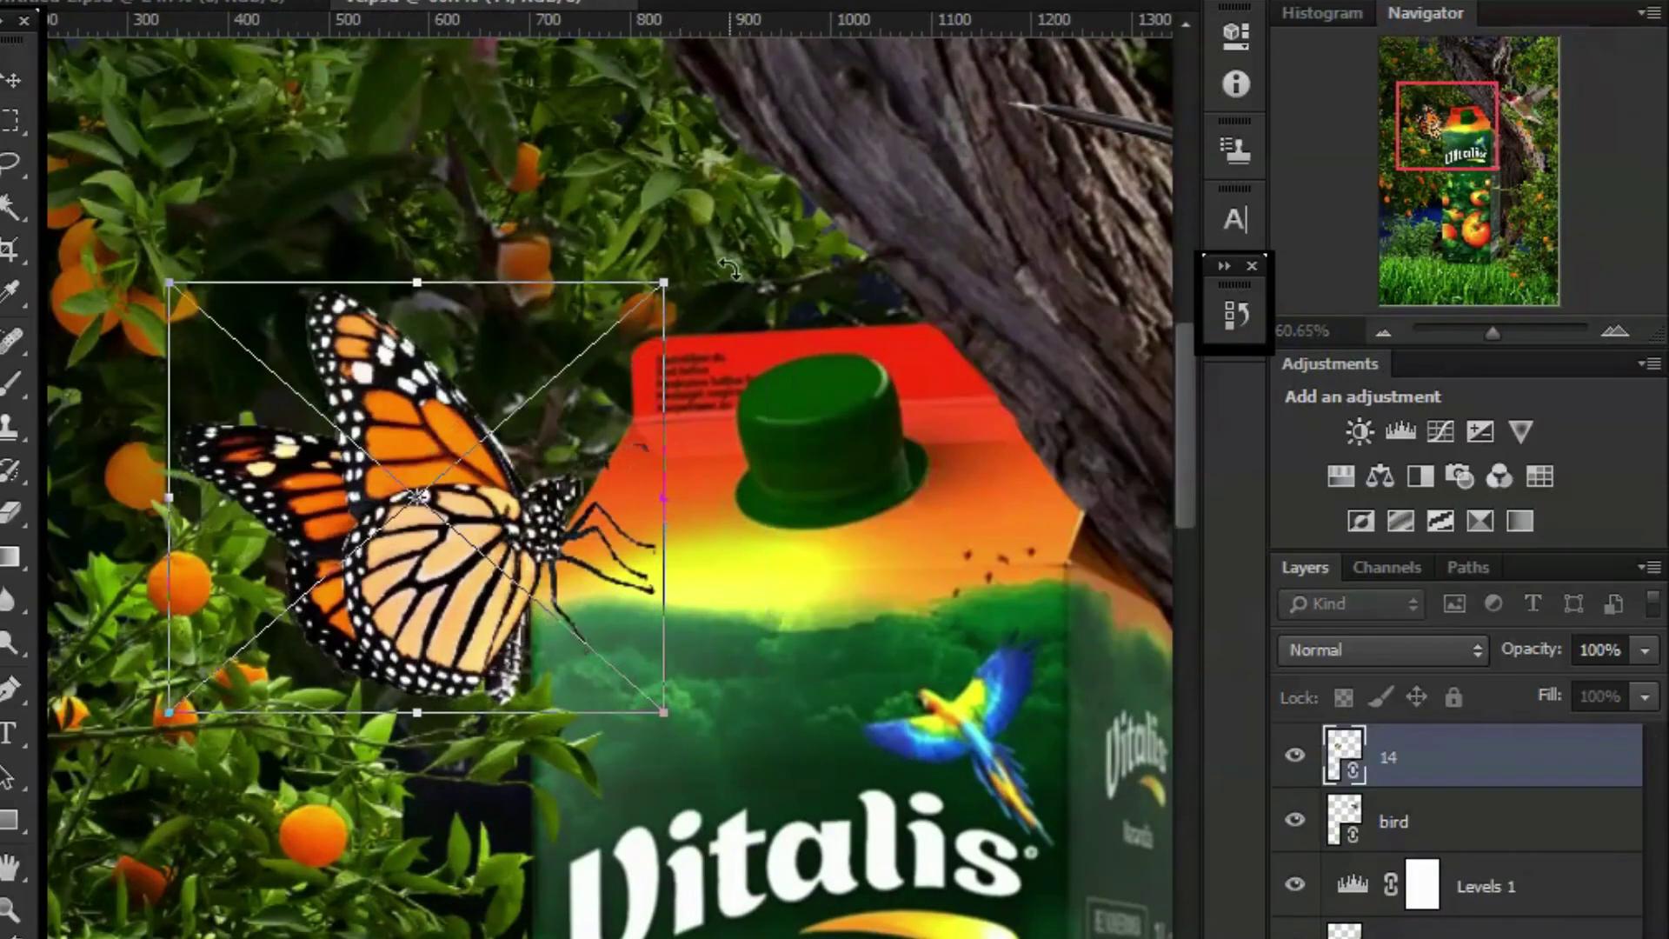
pyautogui.moveTo(681, 263); pyautogui.dragTo(817, 338)
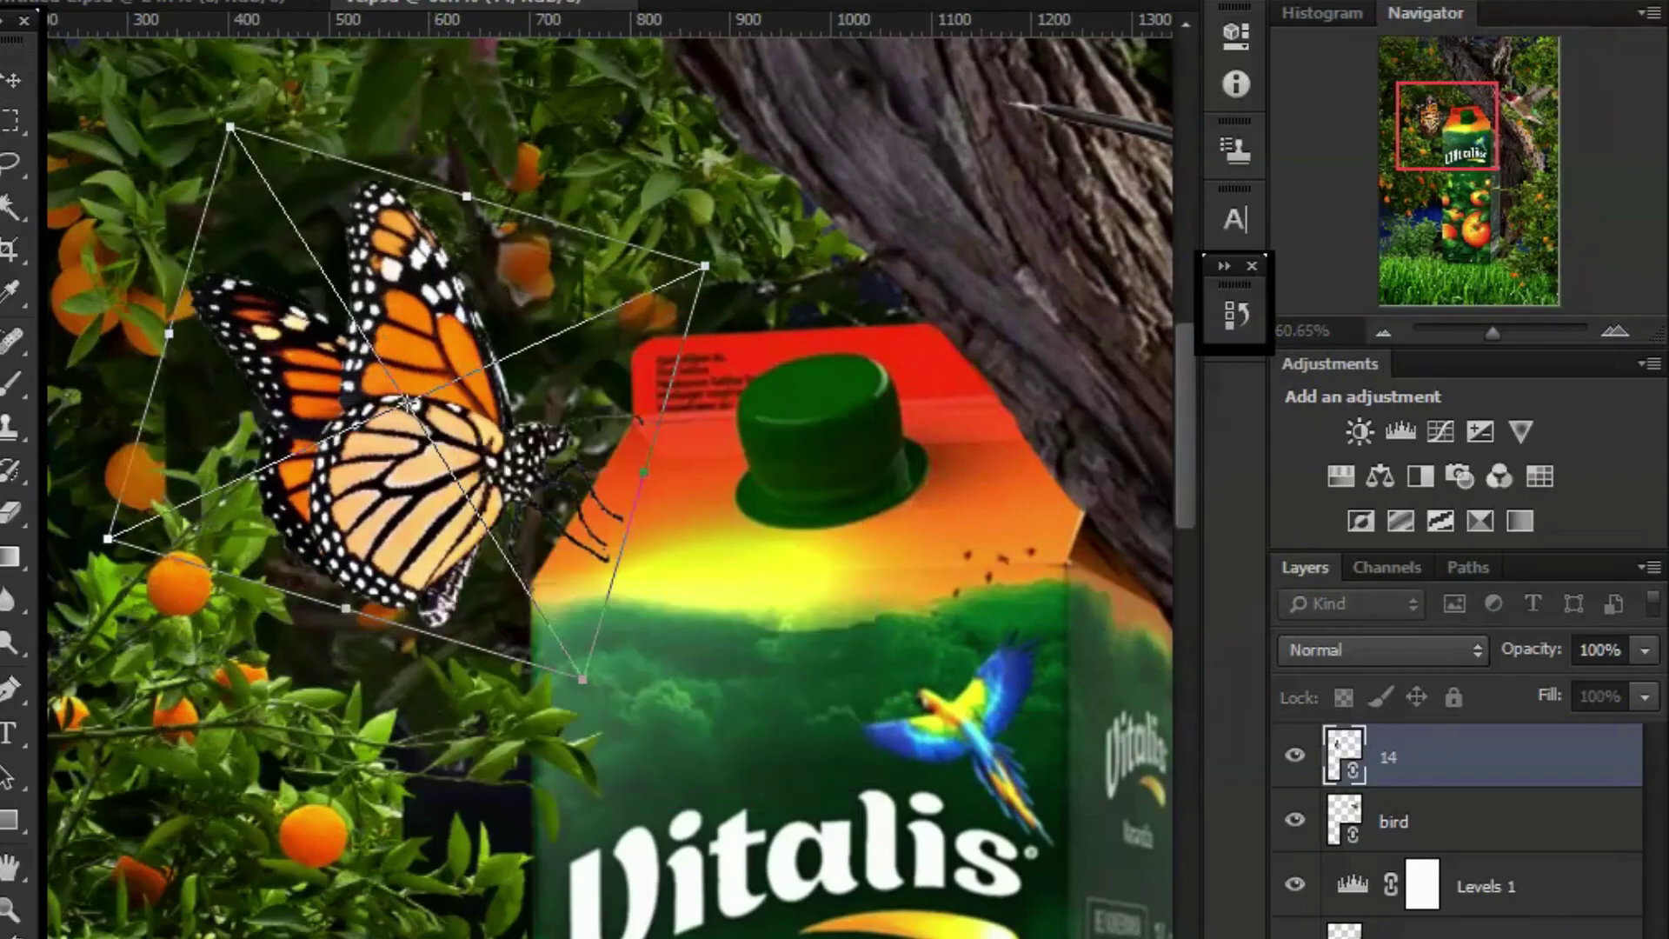
pyautogui.hotkey('ctrl', 'z')
pyautogui.hotkey('ctrl', '0')
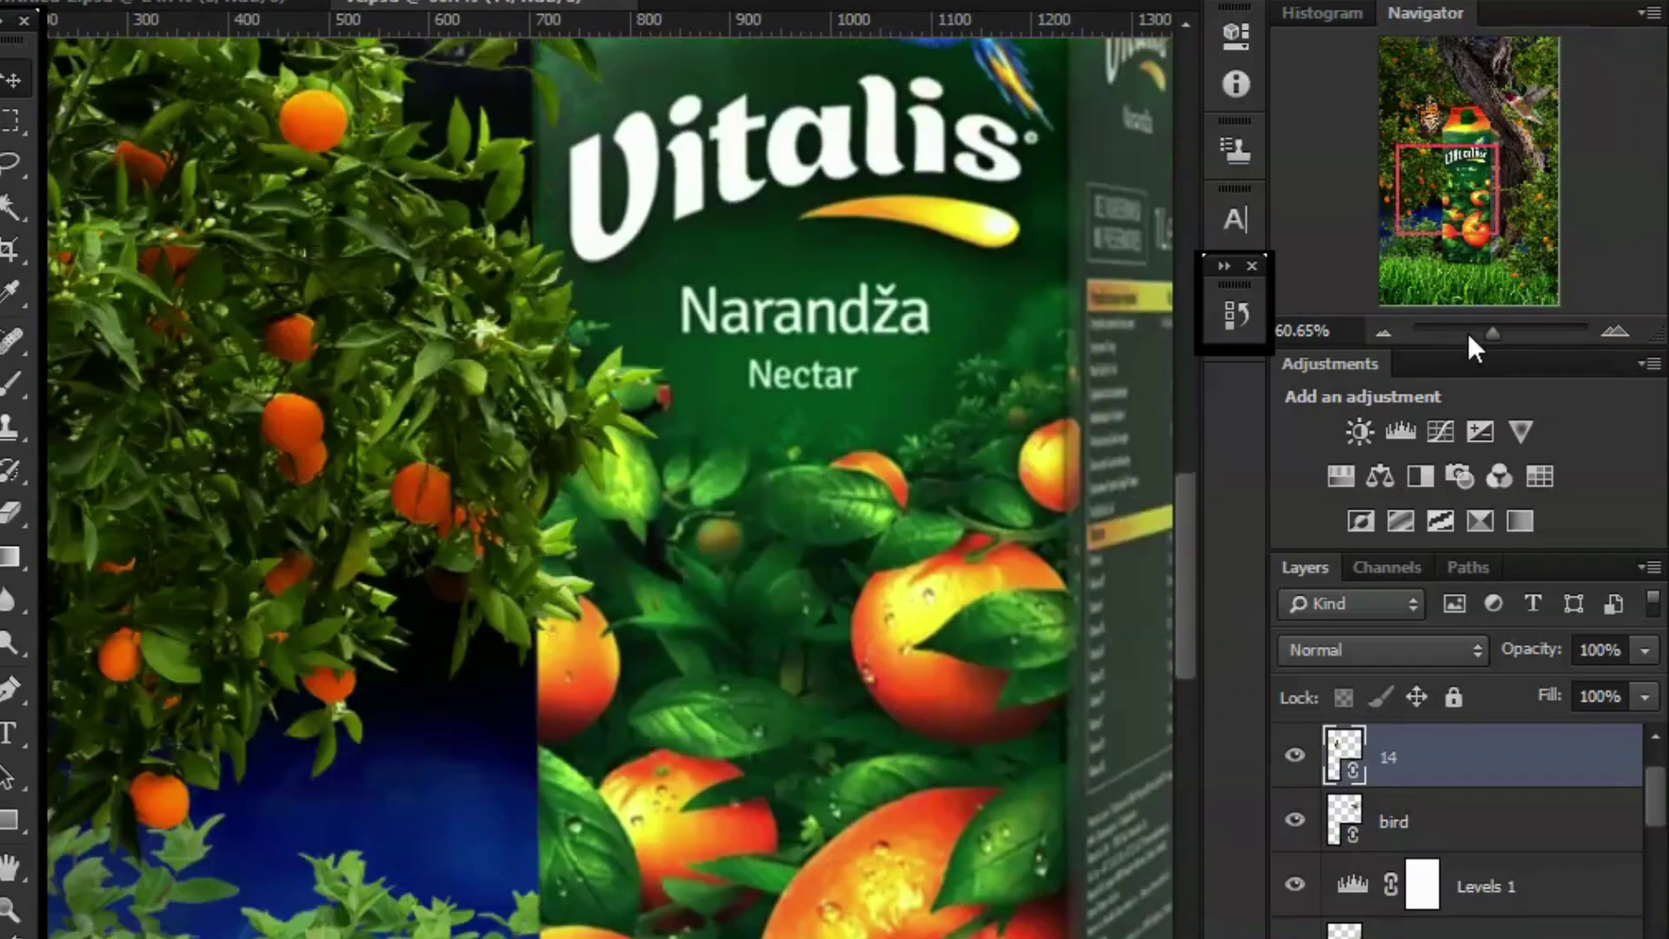
pyautogui.moveTo(1472, 331); pyautogui.dragTo(1476, 331)
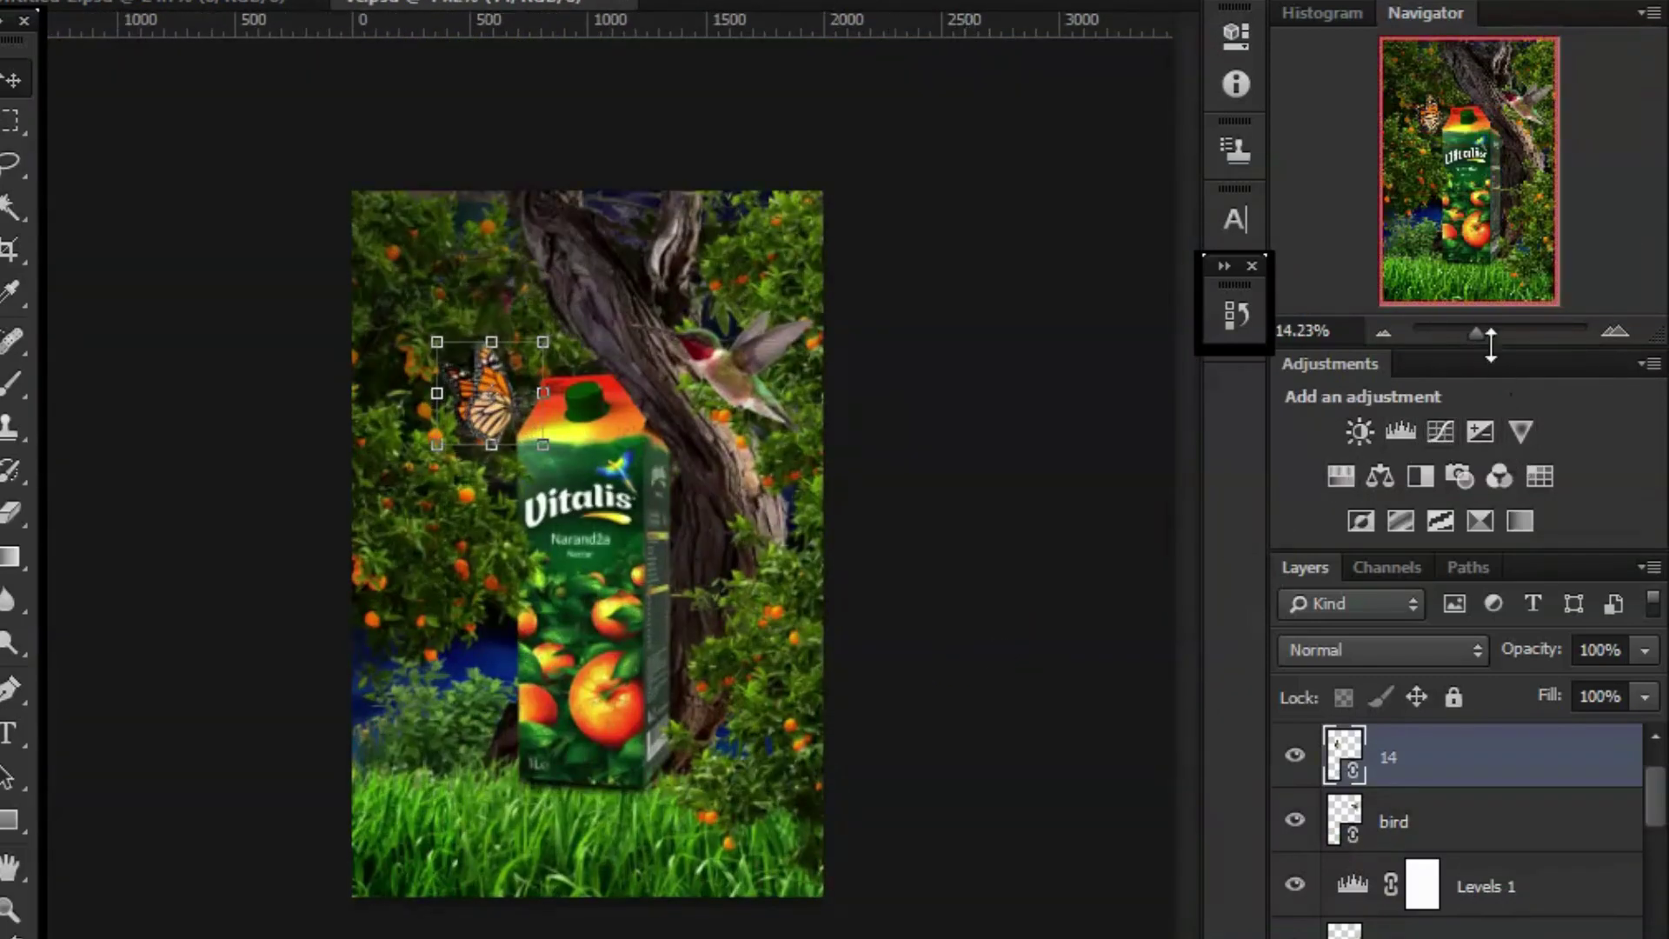
pyautogui.moveTo(1477, 331); pyautogui.dragTo(1483, 331)
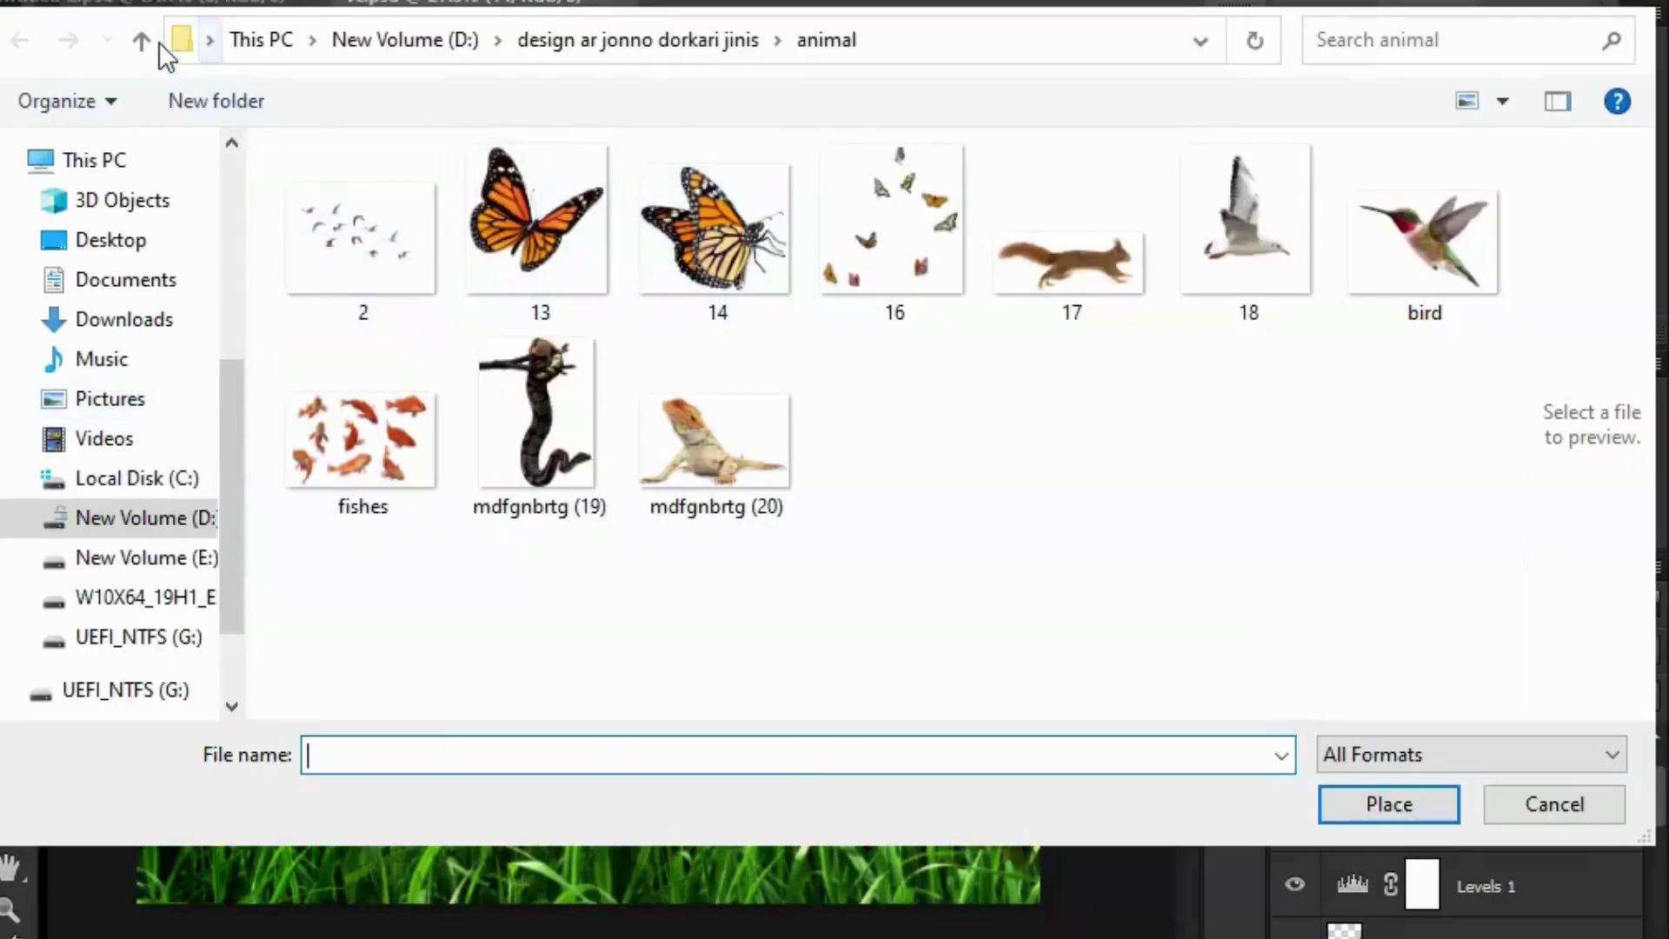
# Place the orange halves image pngegg (5) from the tree folder, then discard it.
pyautogui.click(141, 40)
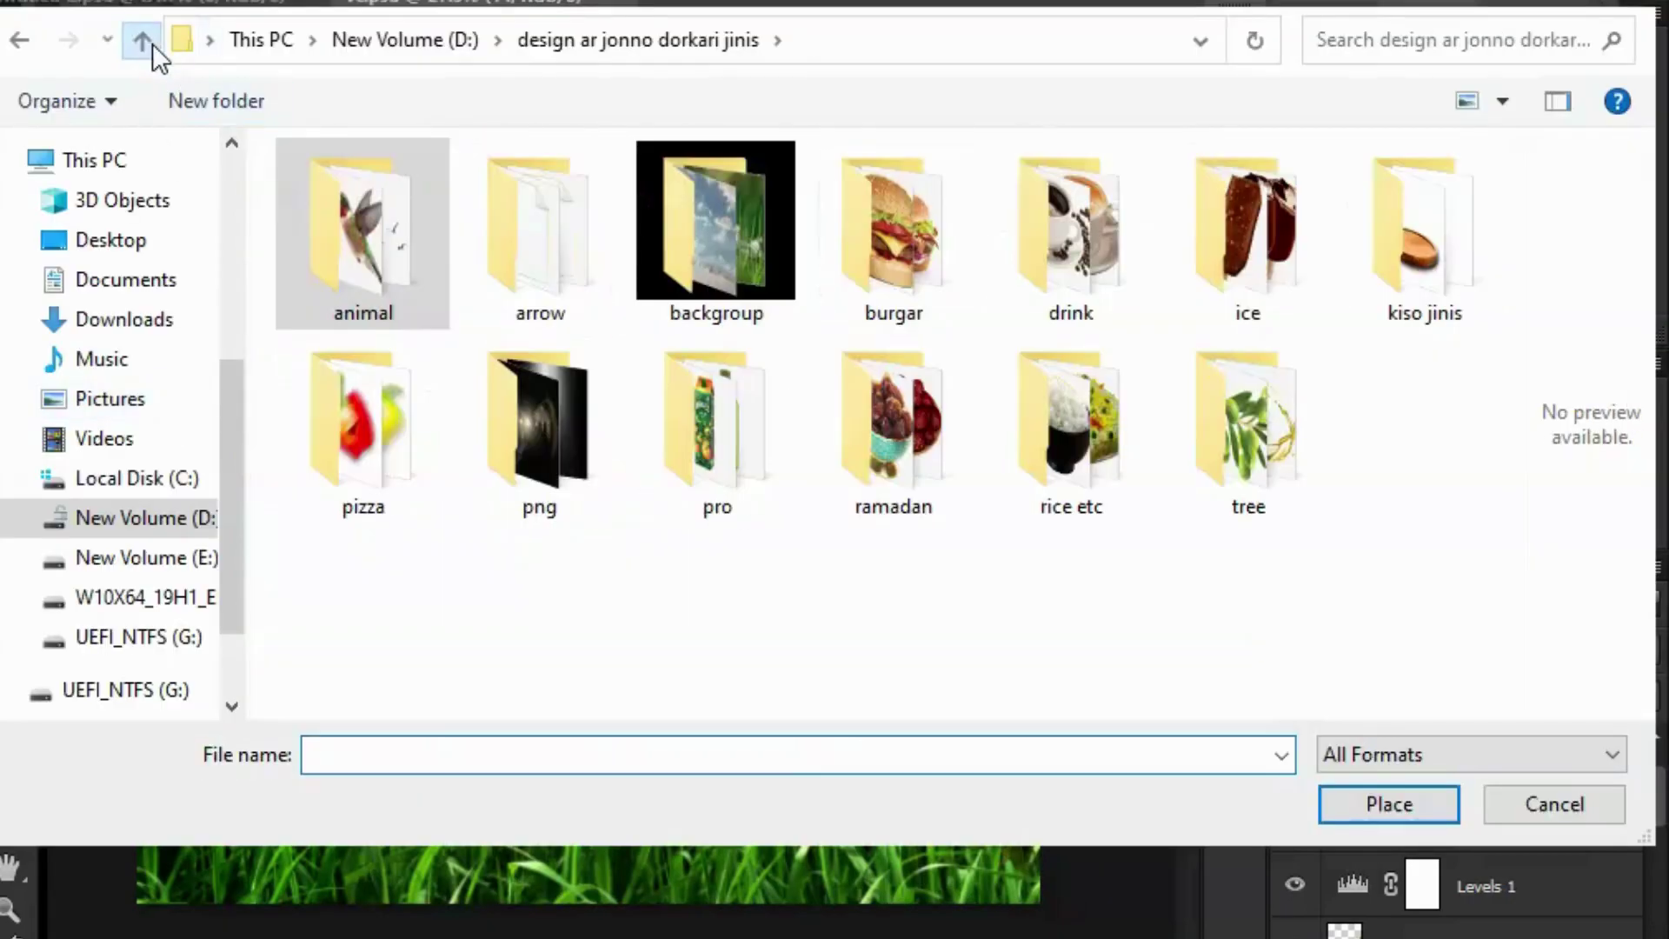
pyautogui.doubleClick(1312, 426)
pyautogui.scroll(-3, 1149, 593)
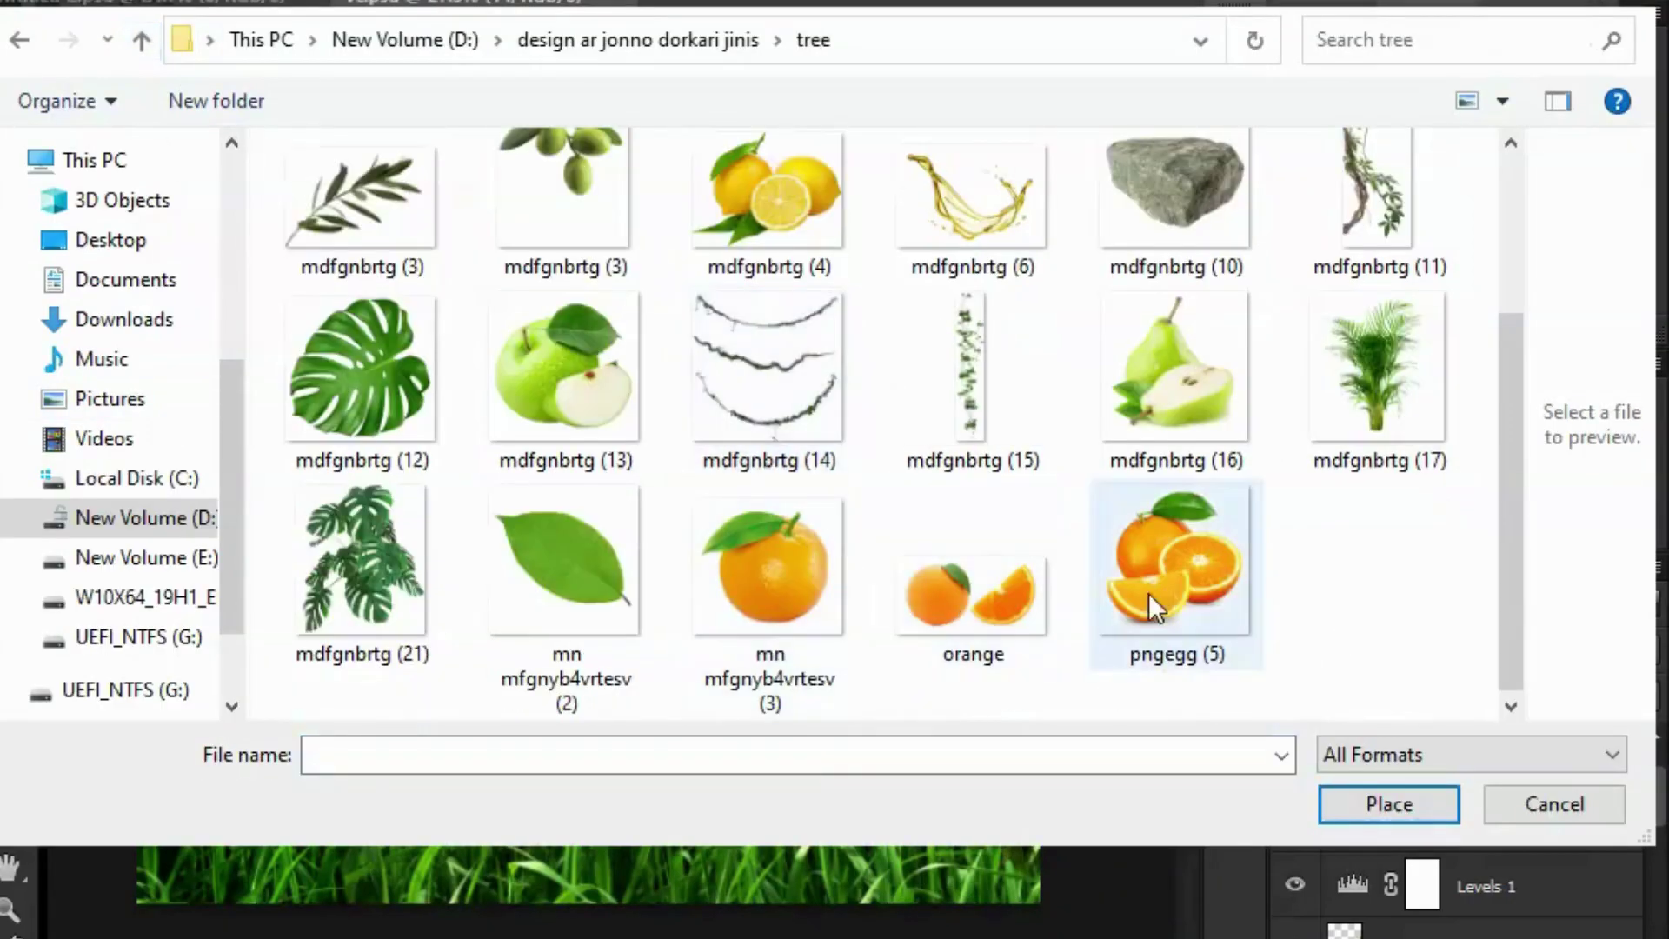
pyautogui.click(1126, 601)
pyautogui.click(1390, 804)
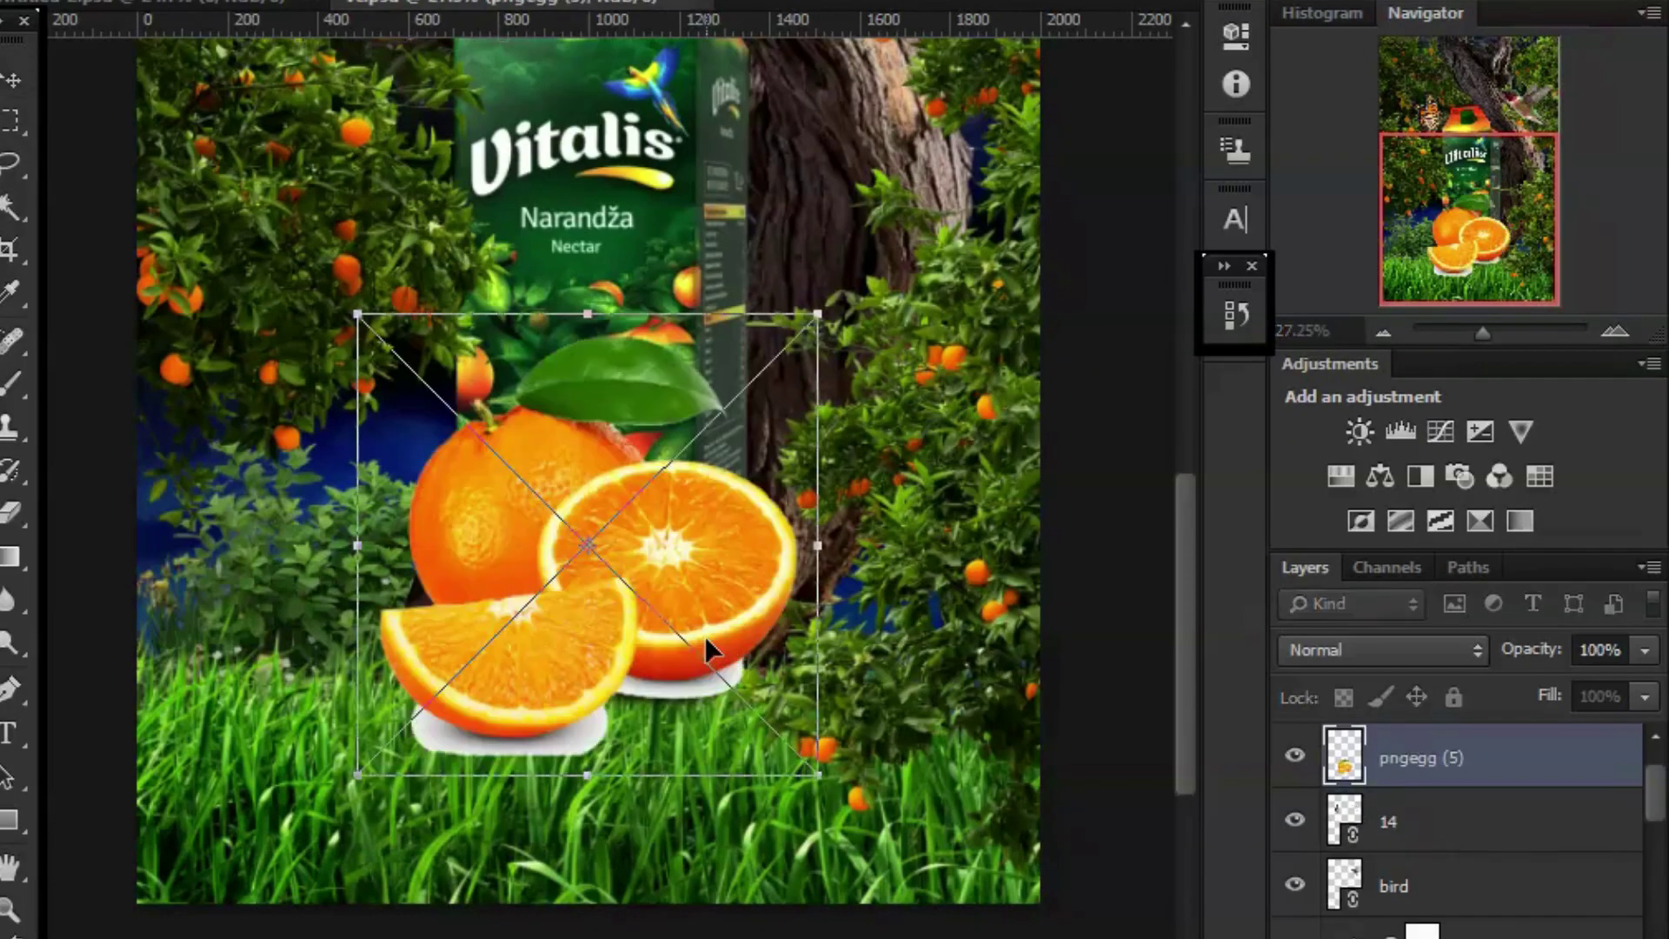
pyautogui.press('Escape')
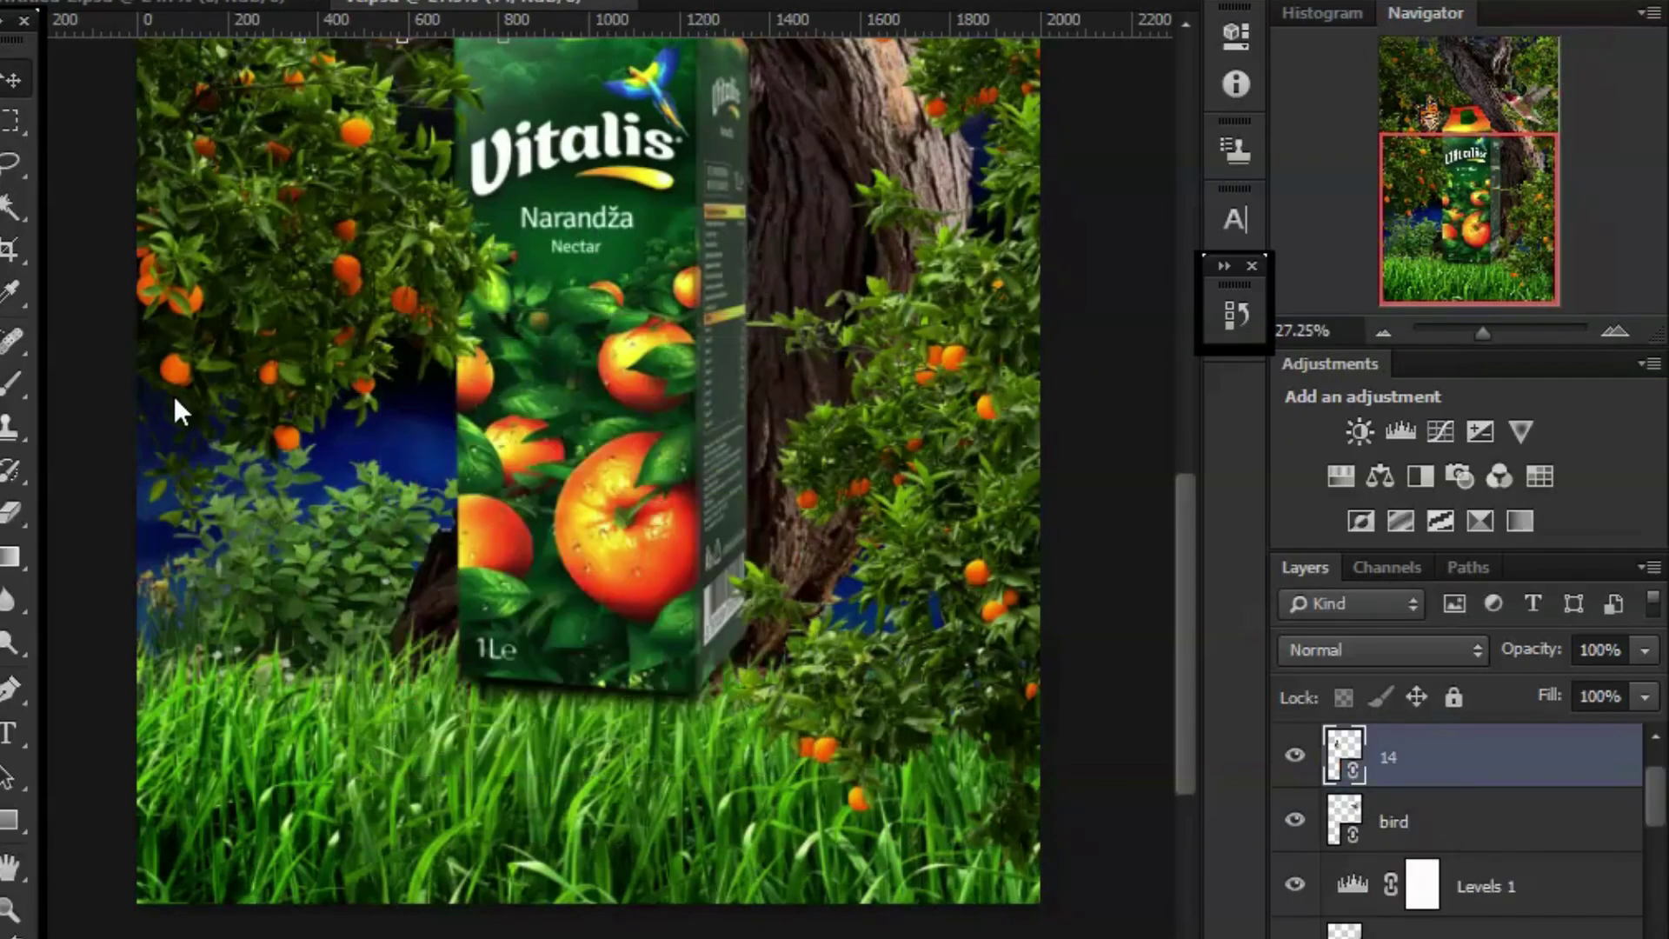
# Place the lemons image mdfgnbrtg (4), shrink it, and set it at the carton's lower right.
pyautogui.hotkey('ctrl', 'shift', 'p')
pyautogui.click(969, 574)
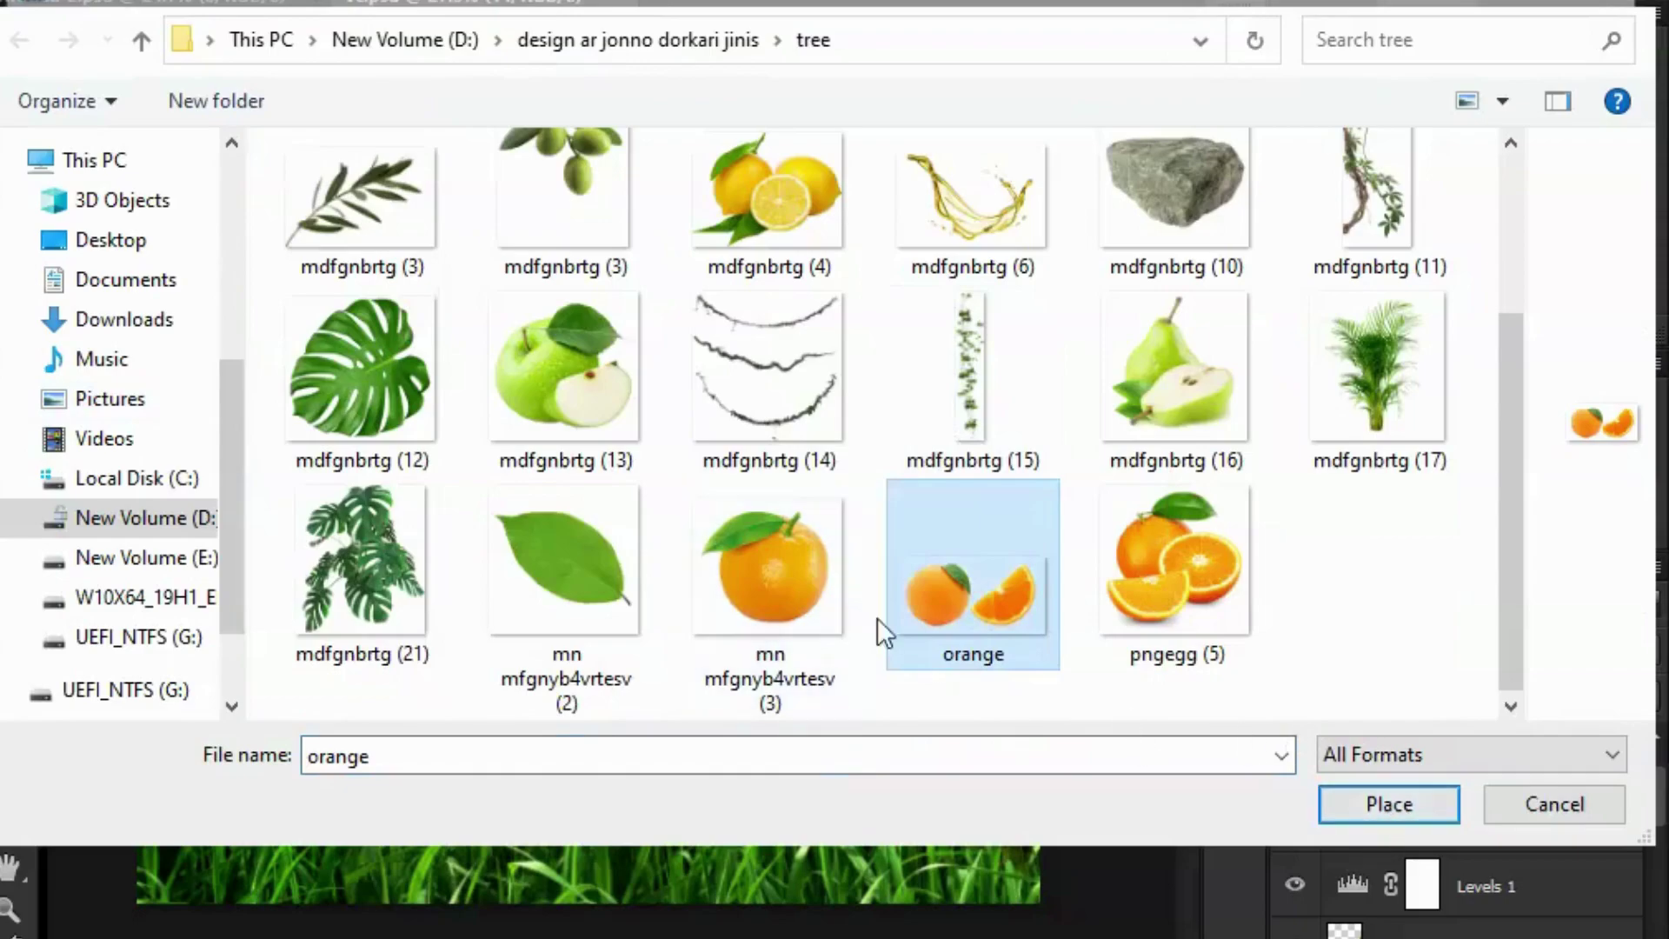
pyautogui.click(813, 262)
pyautogui.press('Escape')
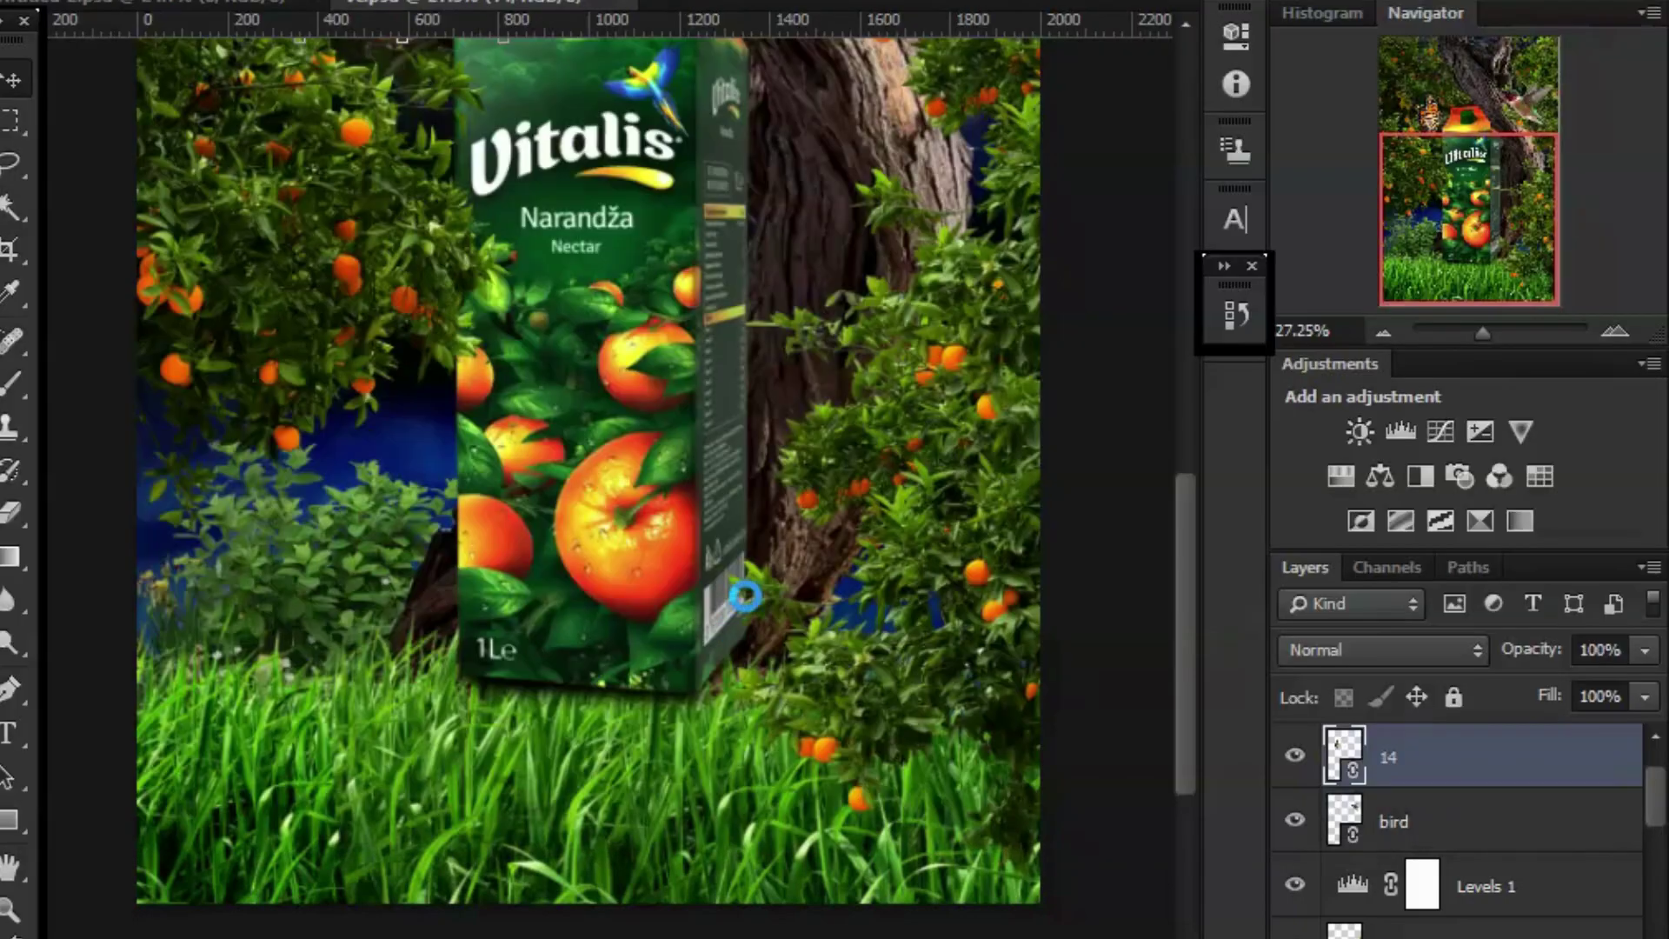
pyautogui.moveTo(745, 595); pyautogui.dragTo(880, 711)
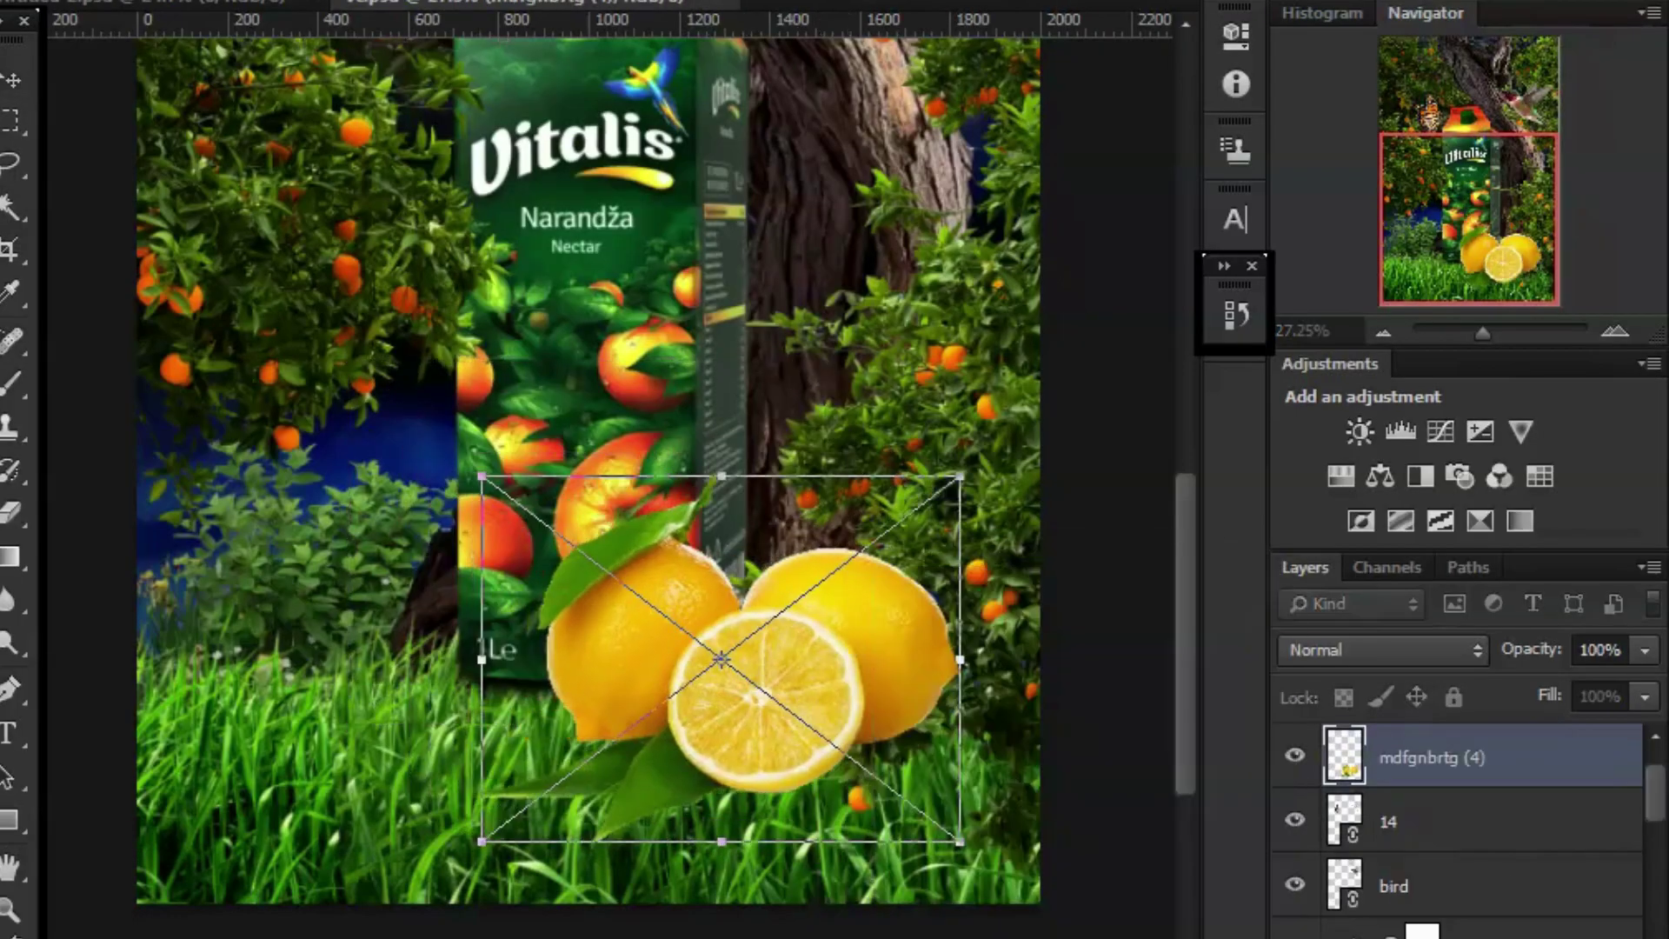
pyautogui.press('Return')
pyautogui.click(153, 3)
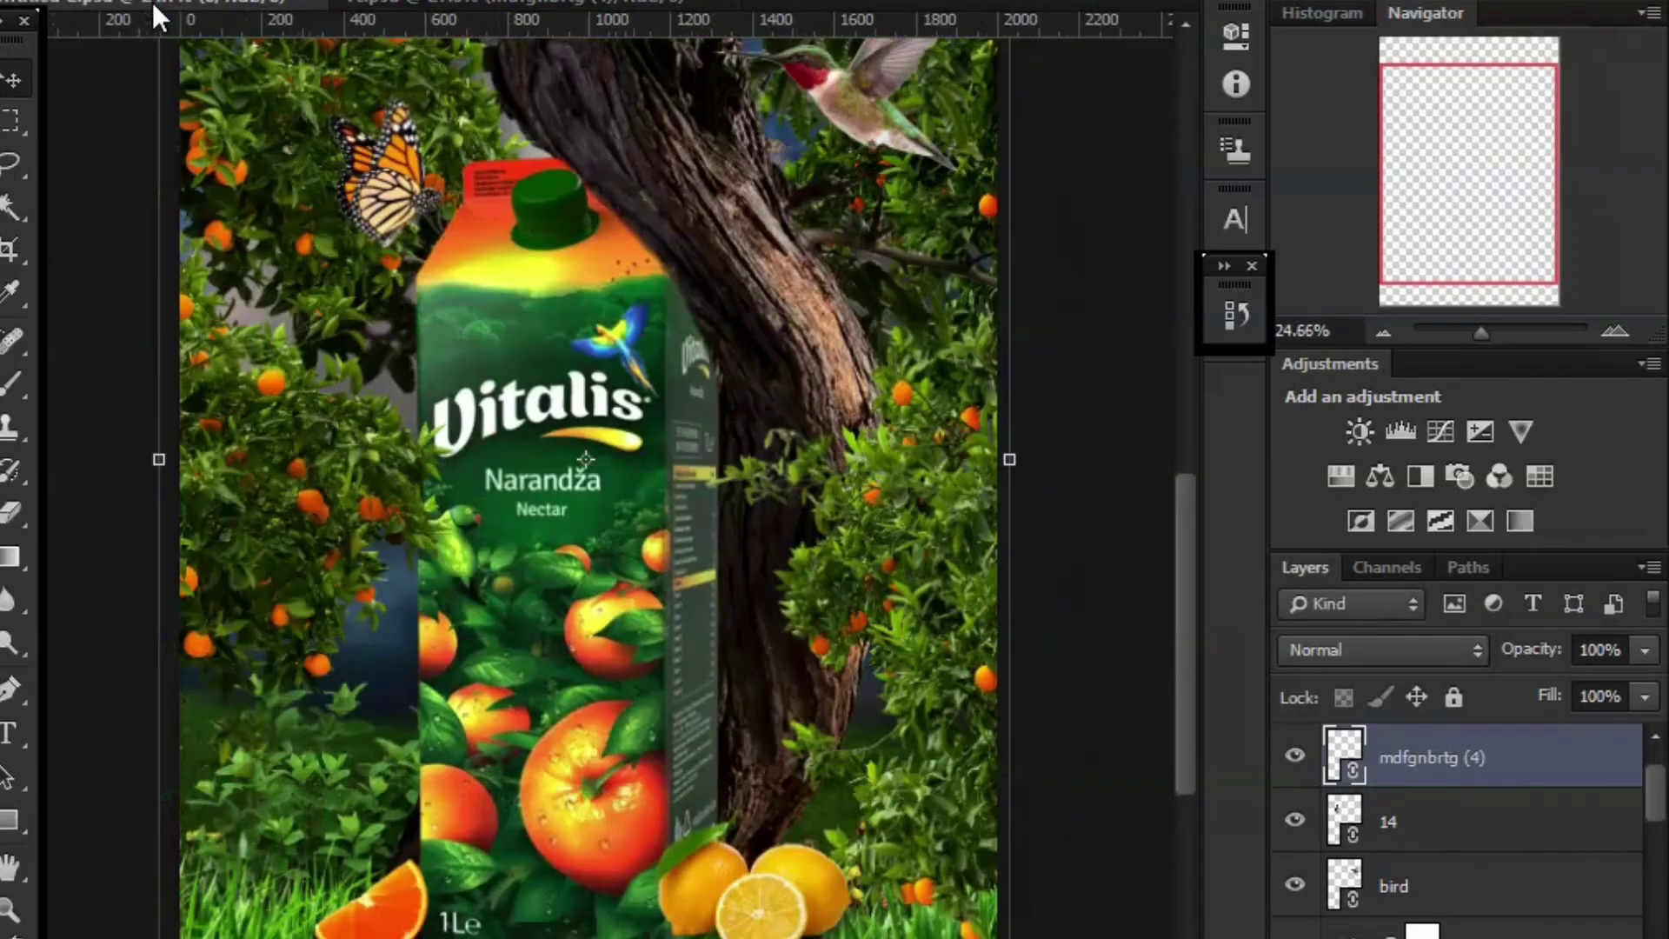
pyautogui.hotkey('ctrl', 't')
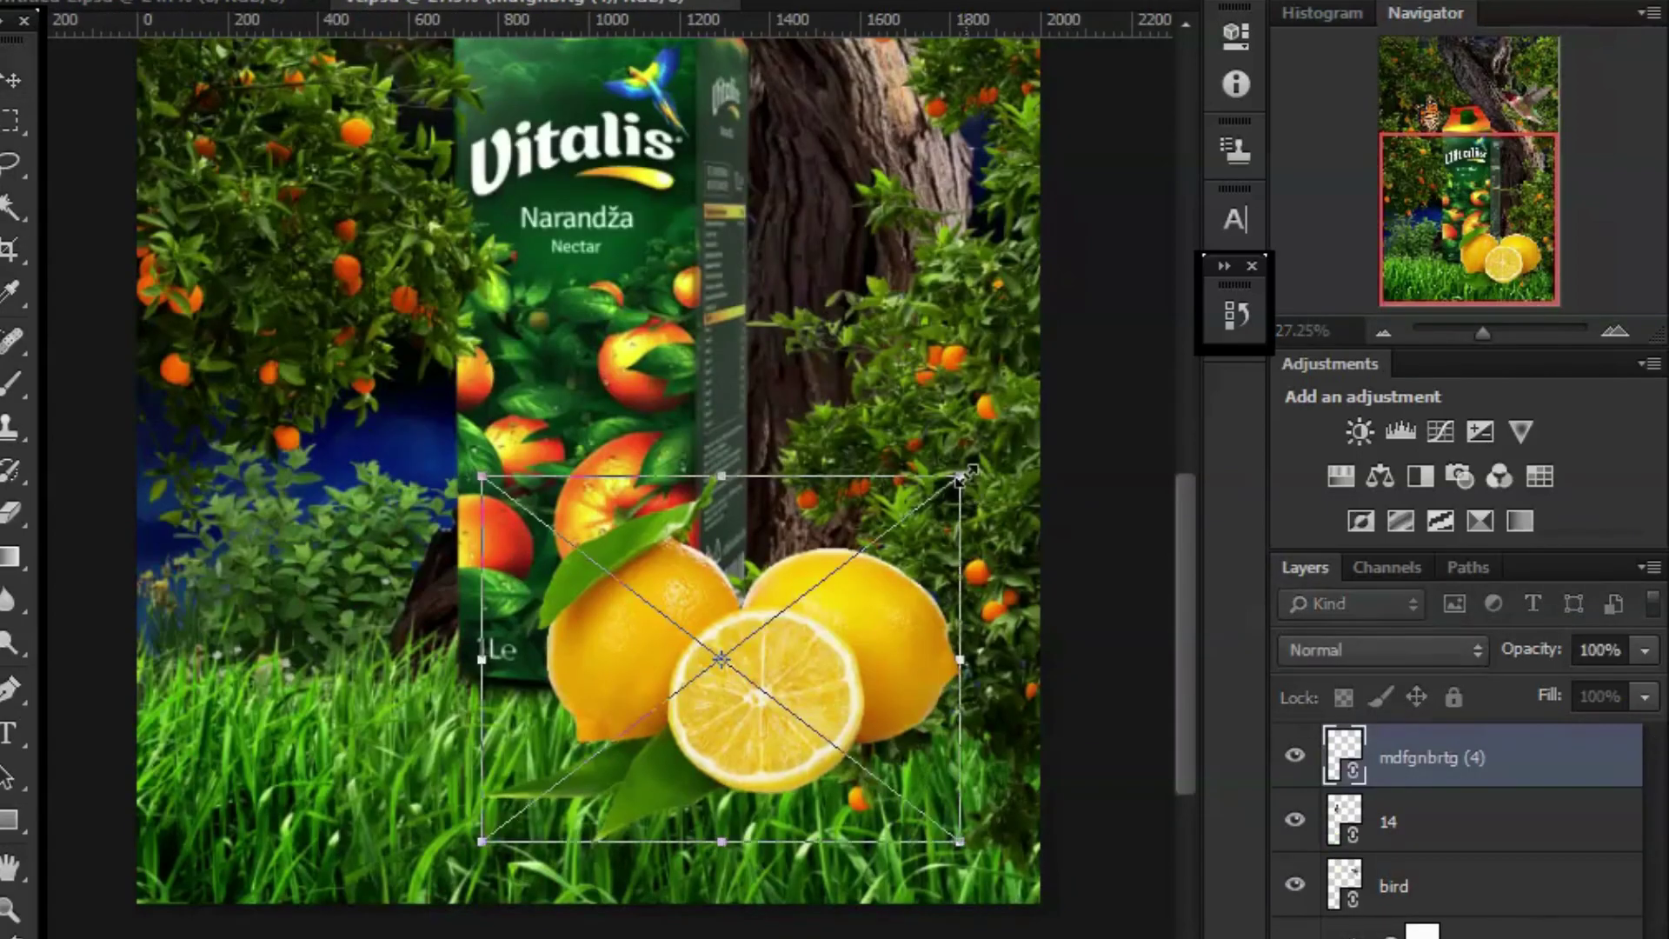
pyautogui.moveTo(960, 659); pyautogui.dragTo(791, 684)
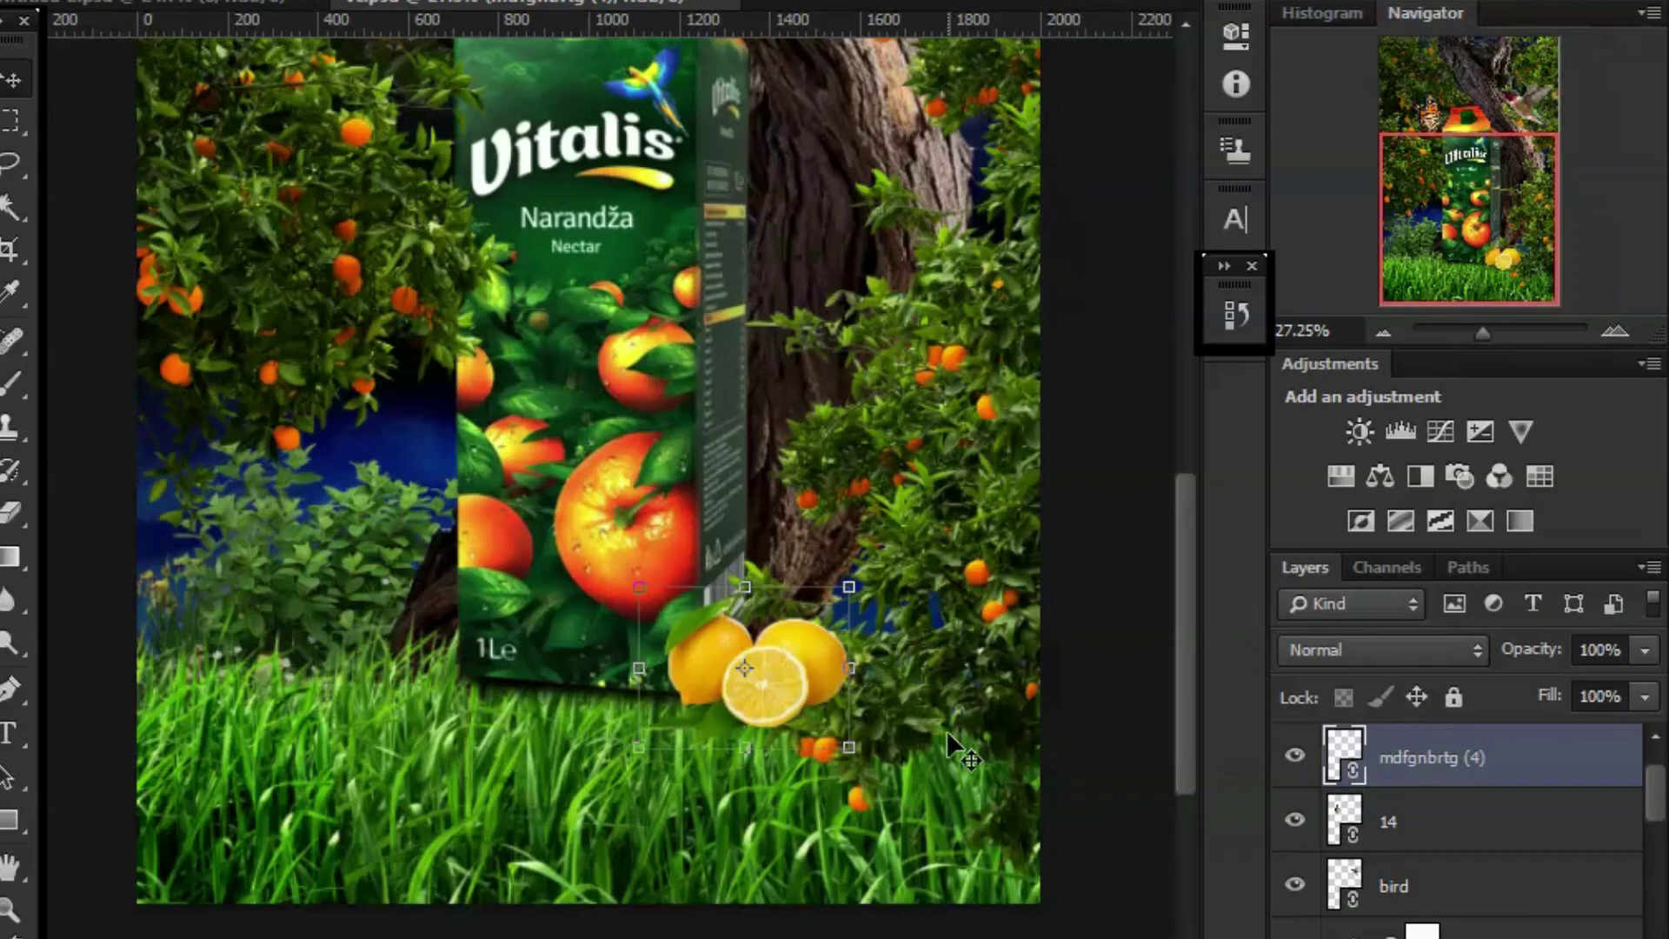
pyautogui.hotkey('ctrl', 'shift', 'p')
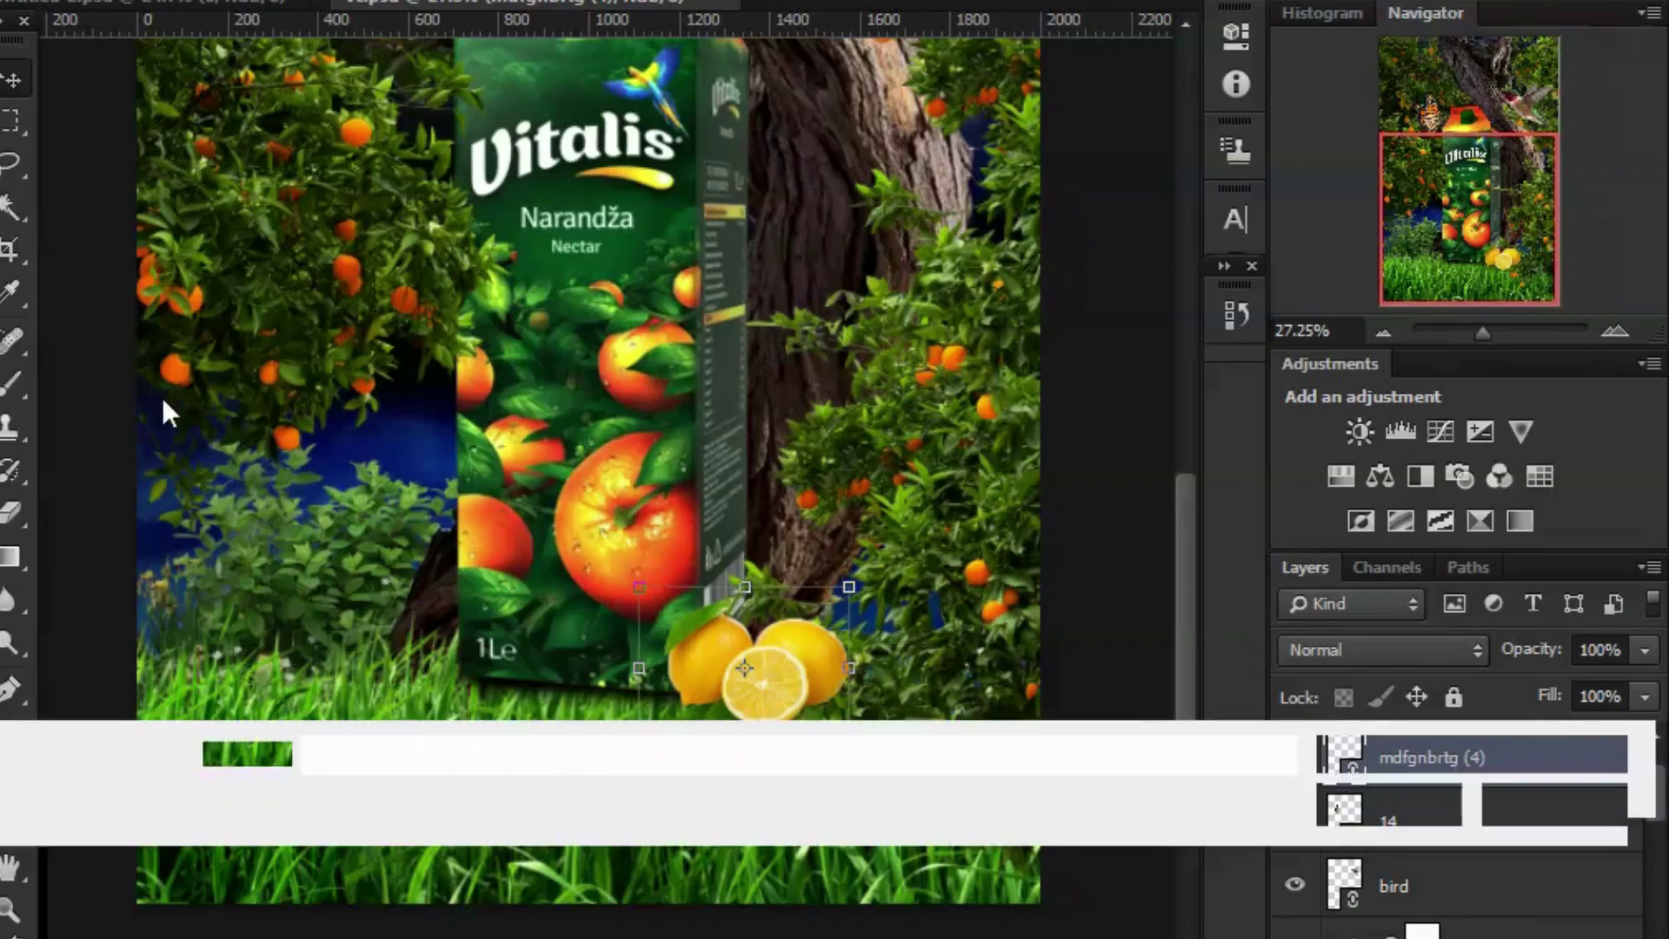
# Place the orange image and isolate just the slice with a lasso selection.
pyautogui.scroll(-2, 956, 521)
pyautogui.click(774, 581)
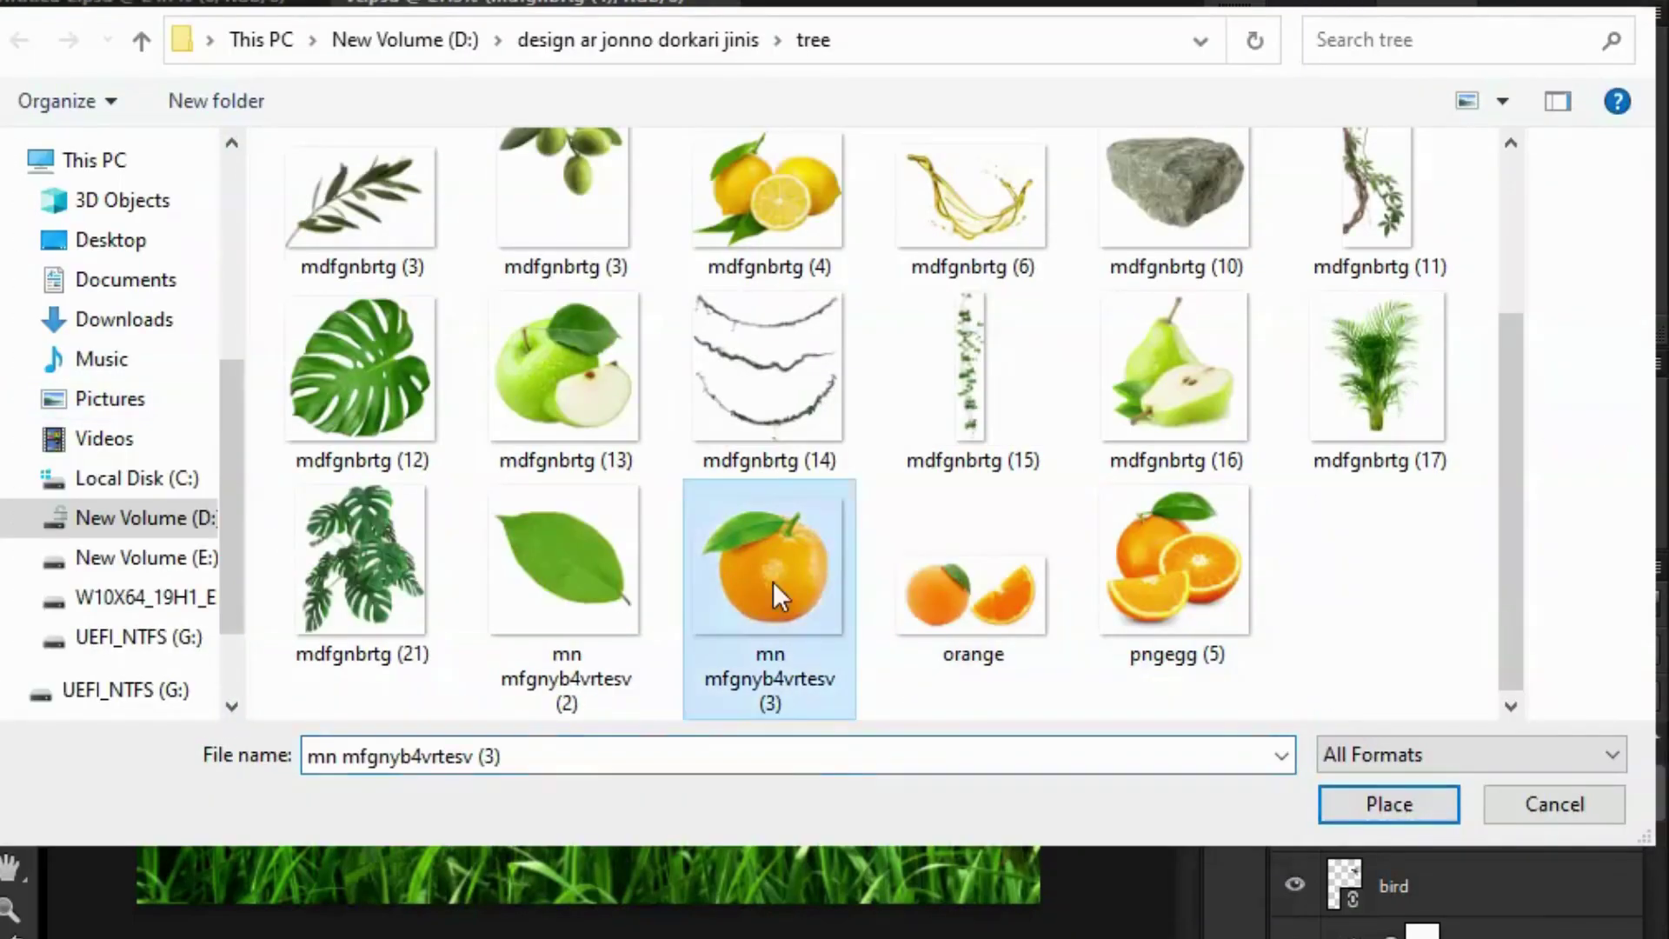
pyautogui.click(1361, 784)
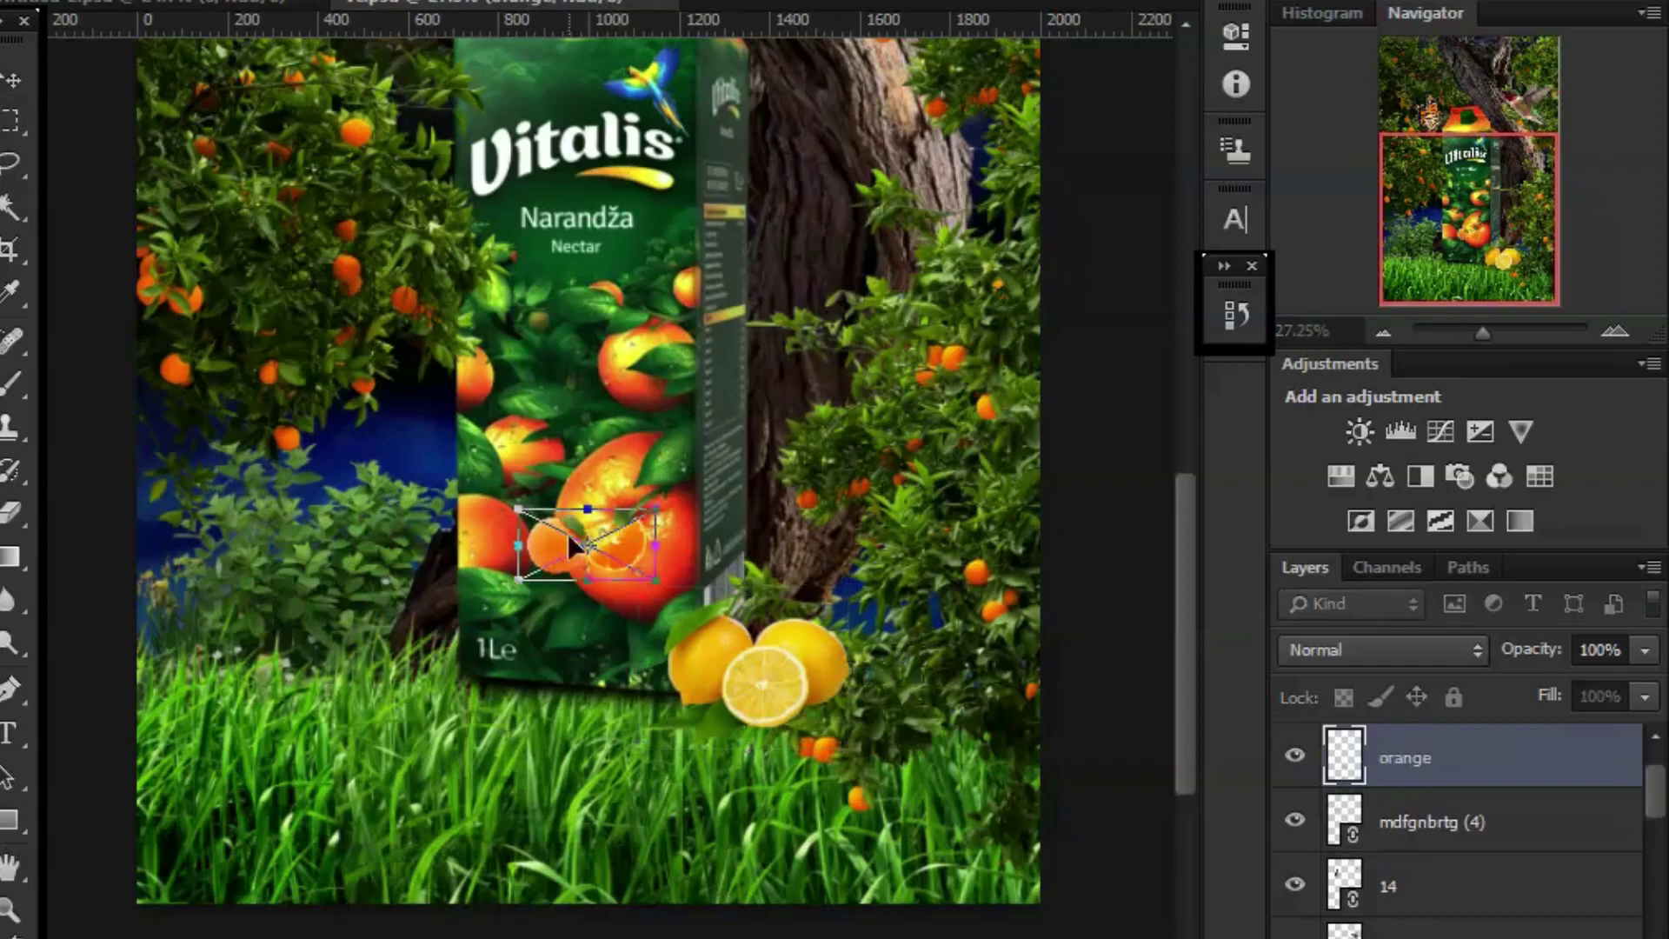
pyautogui.press('Return')
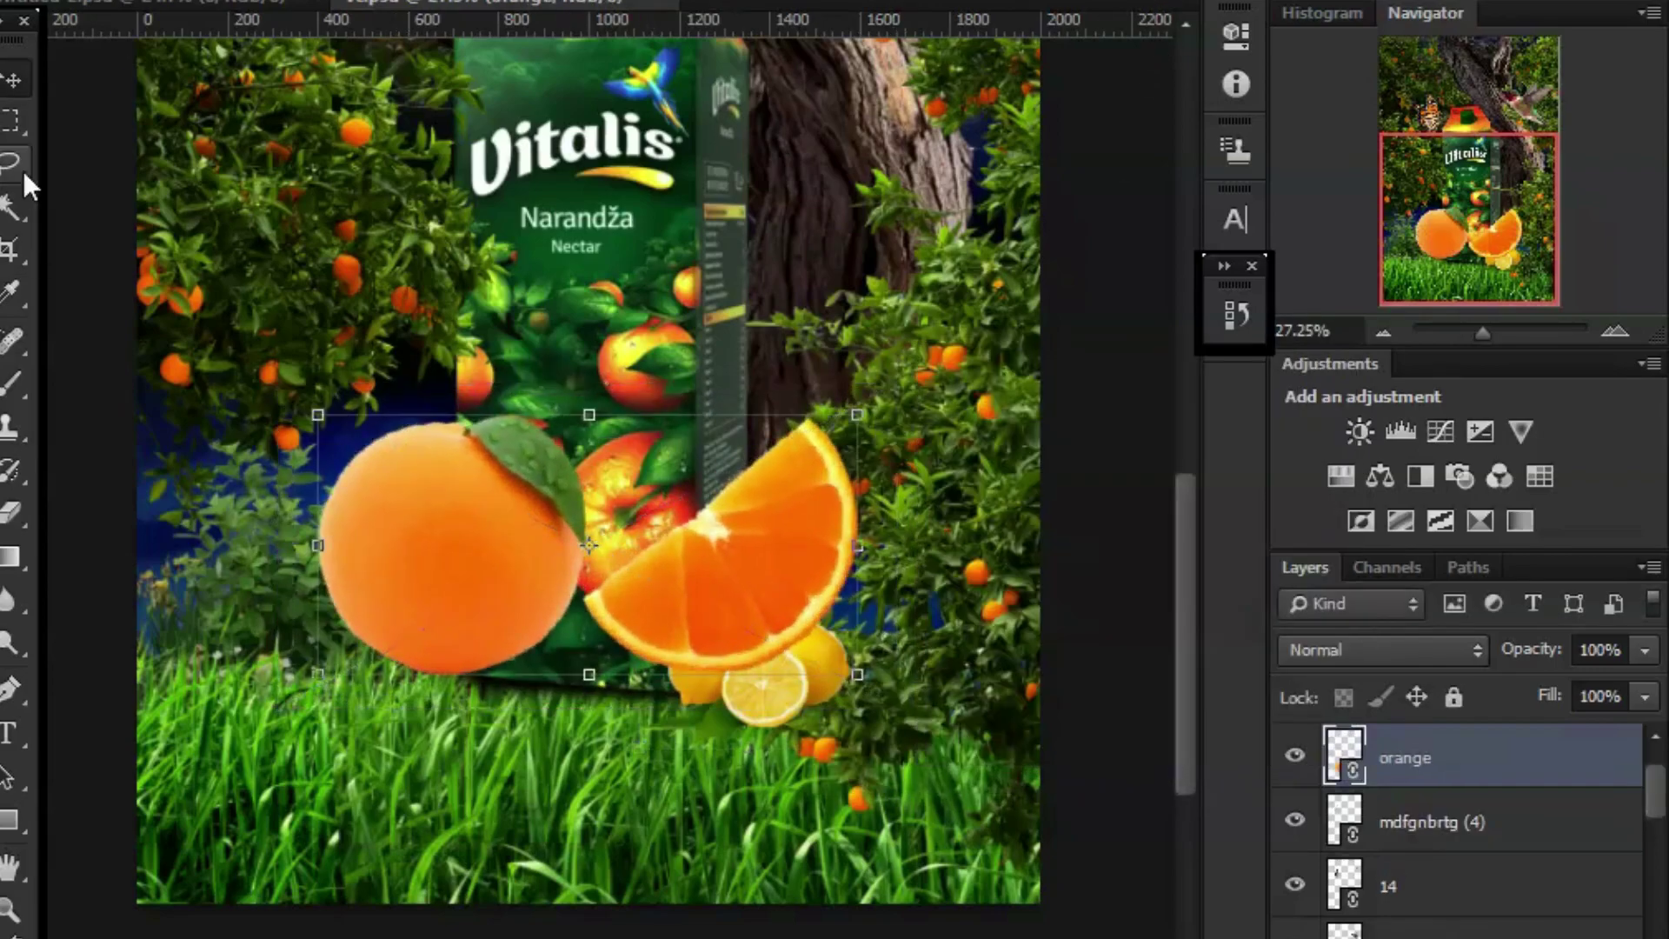
pyautogui.click(12, 163)
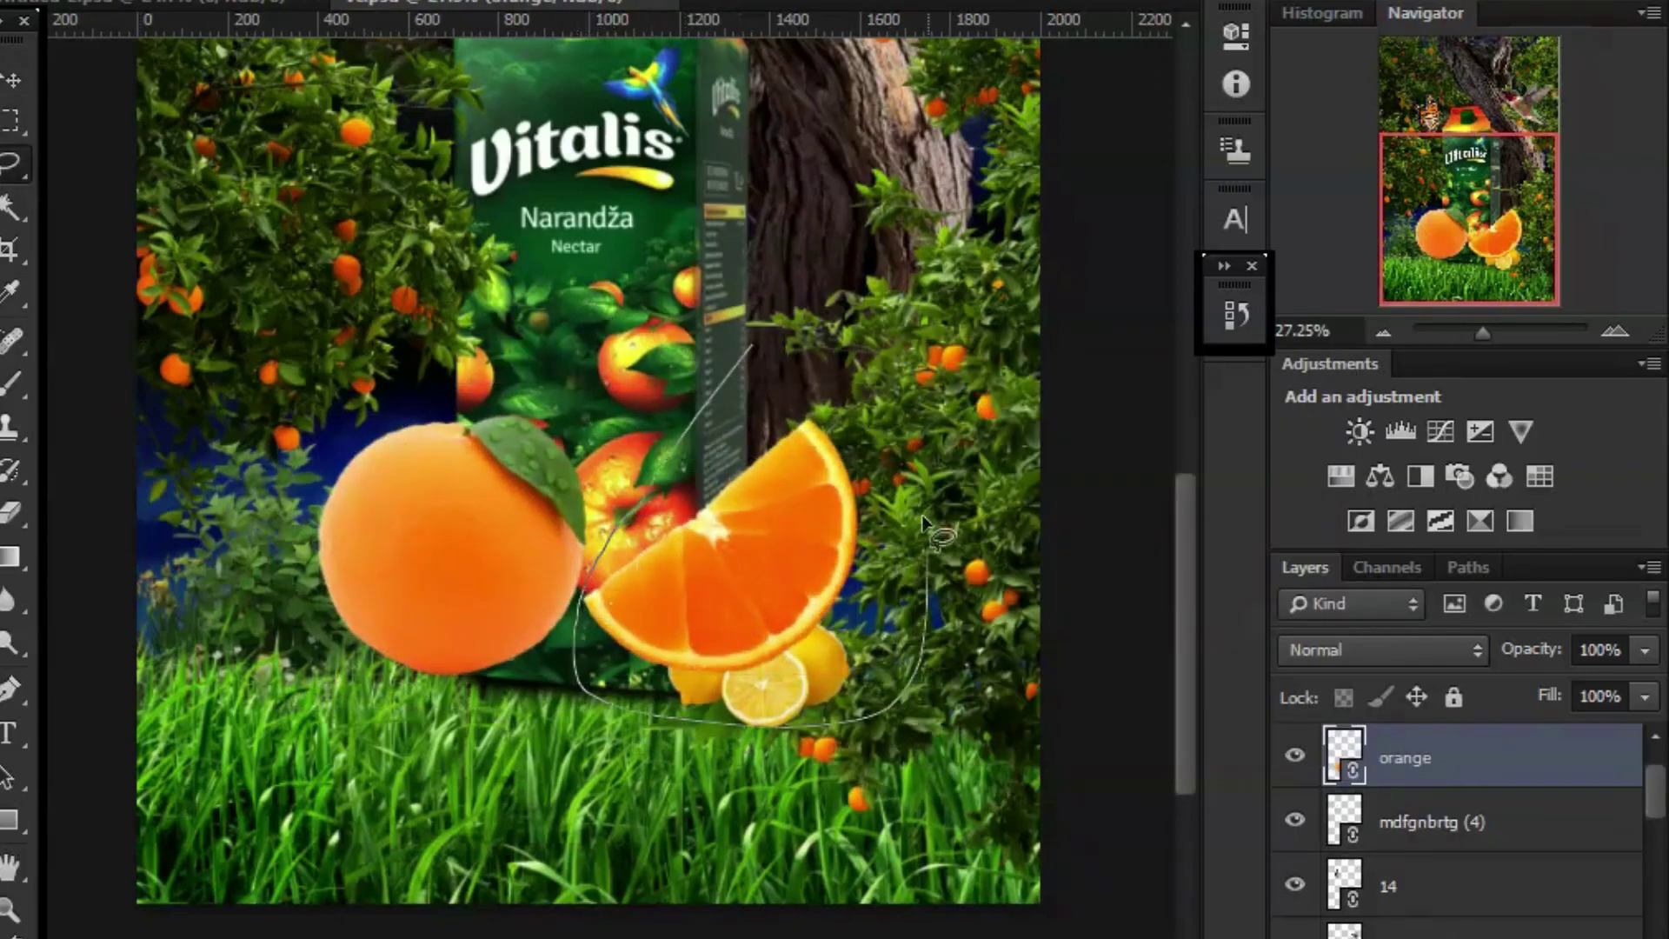
pyautogui.moveTo(924, 519); pyautogui.dragTo(749, 340)
pyautogui.press('v')
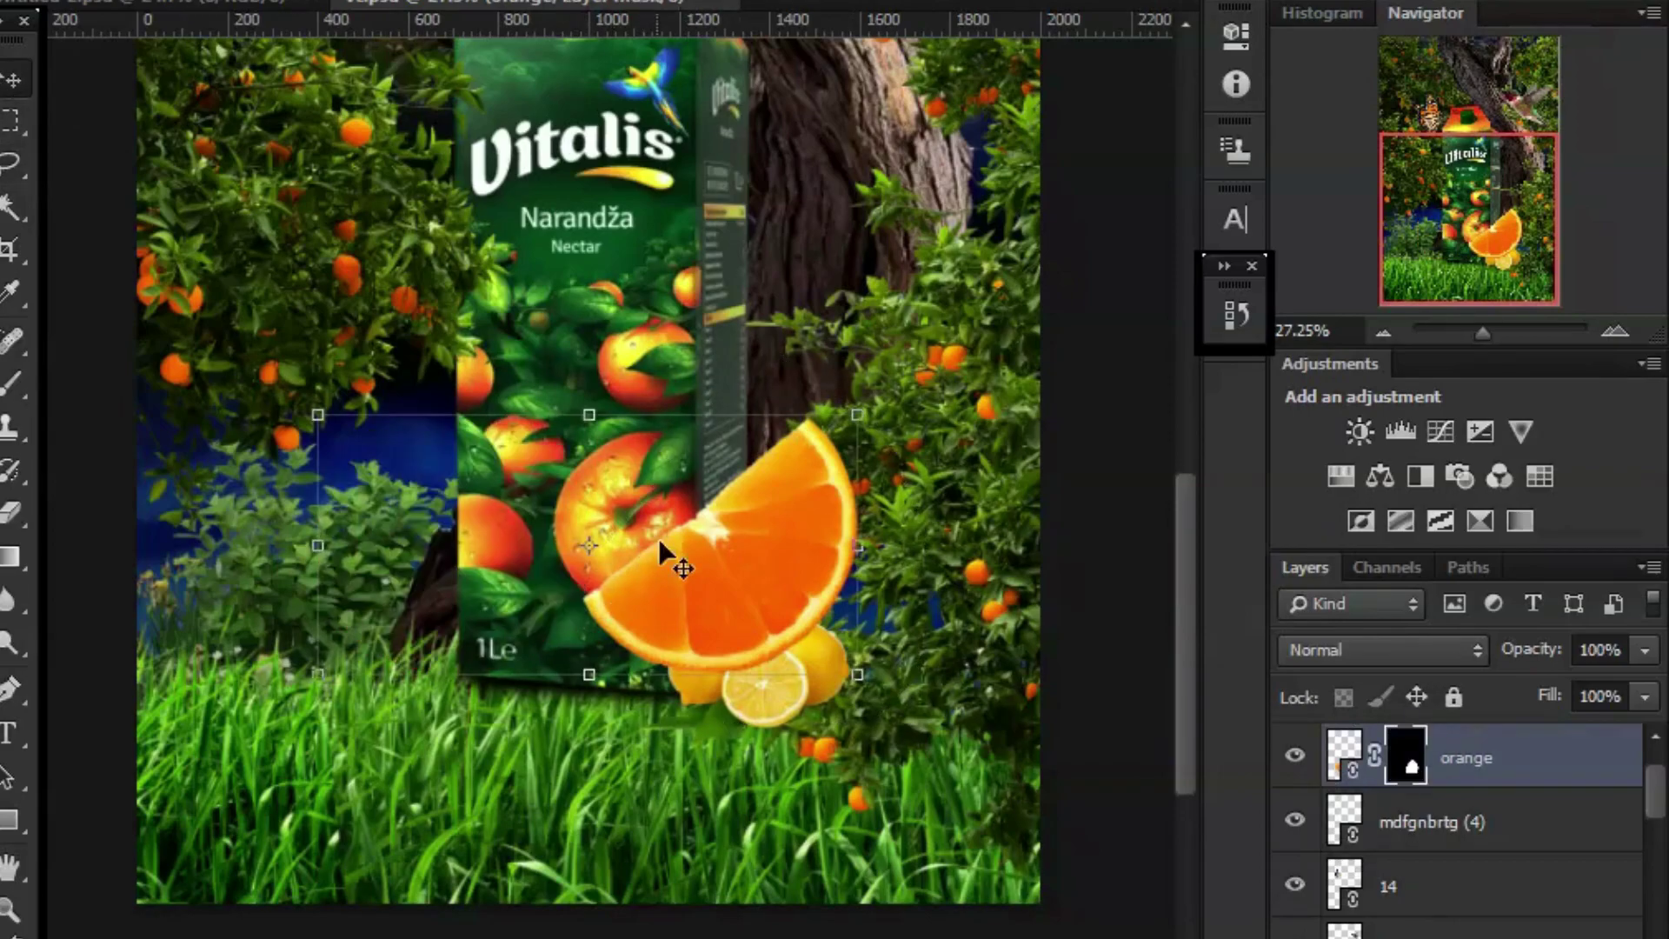
# Shrink and tilt the orange slice, positioning it beside the carton's lower-left base.
pyautogui.moveTo(659, 539); pyautogui.dragTo(273, 622)
pyautogui.moveTo(505, 472); pyautogui.dragTo(588, 548)
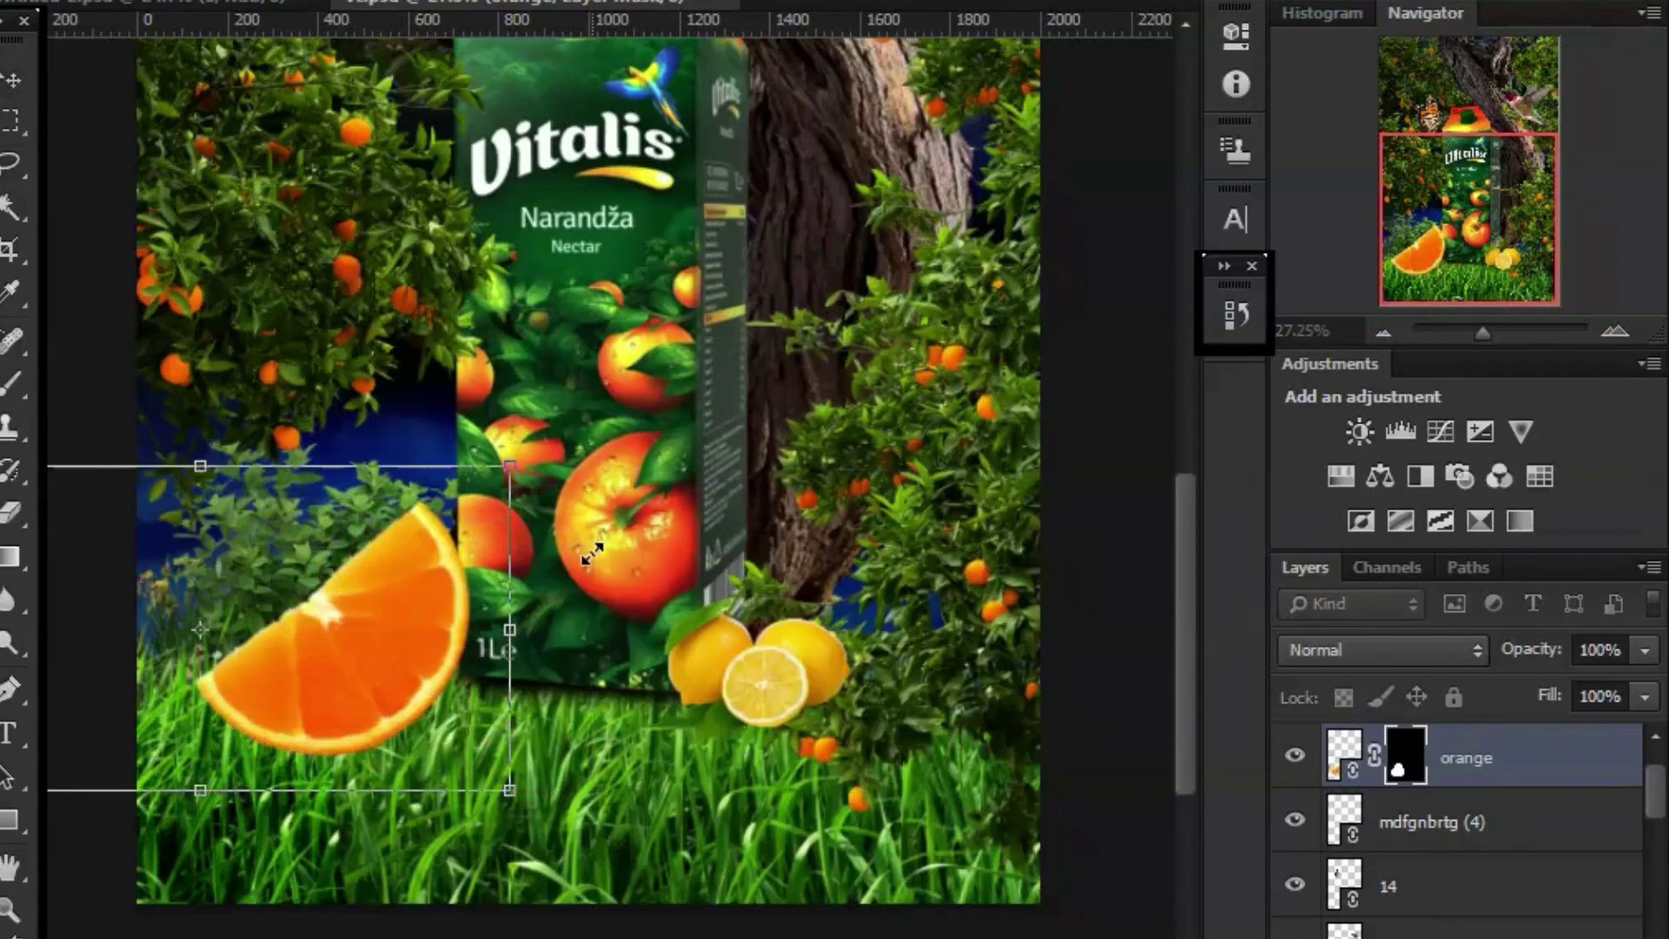
pyautogui.moveTo(556, 463); pyautogui.dragTo(559, 596)
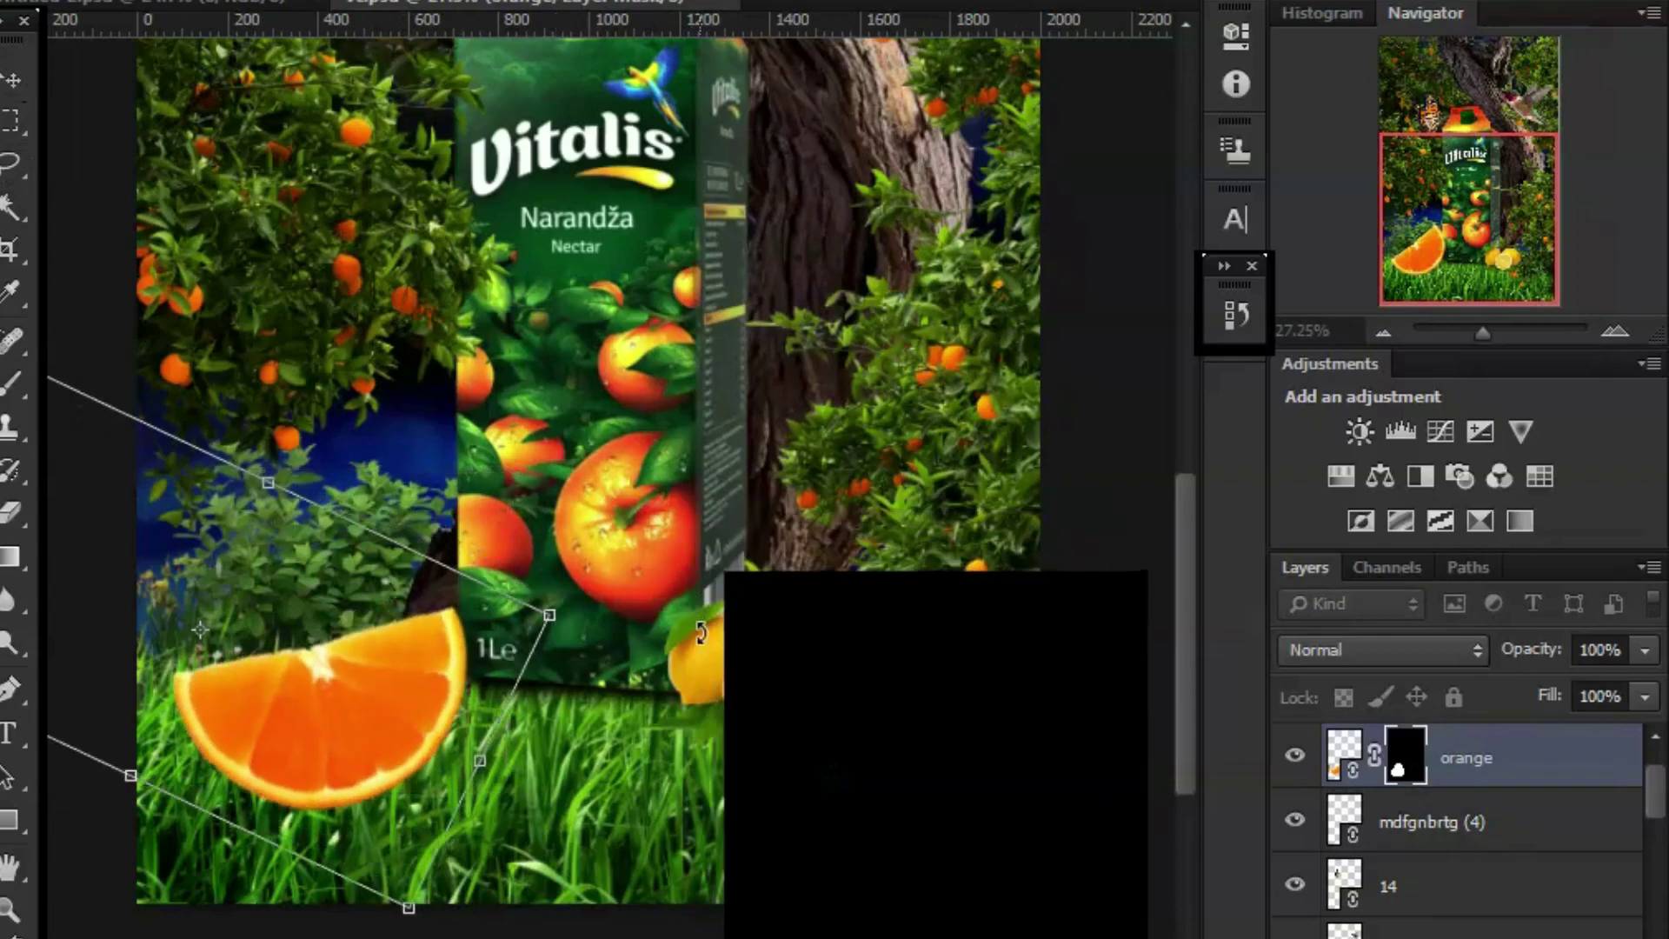
pyautogui.moveTo(382, 623)
pyautogui.mouseDown()
pyautogui.moveTo(389, 682)
pyautogui.moveTo(499, 672)
pyautogui.mouseUp()
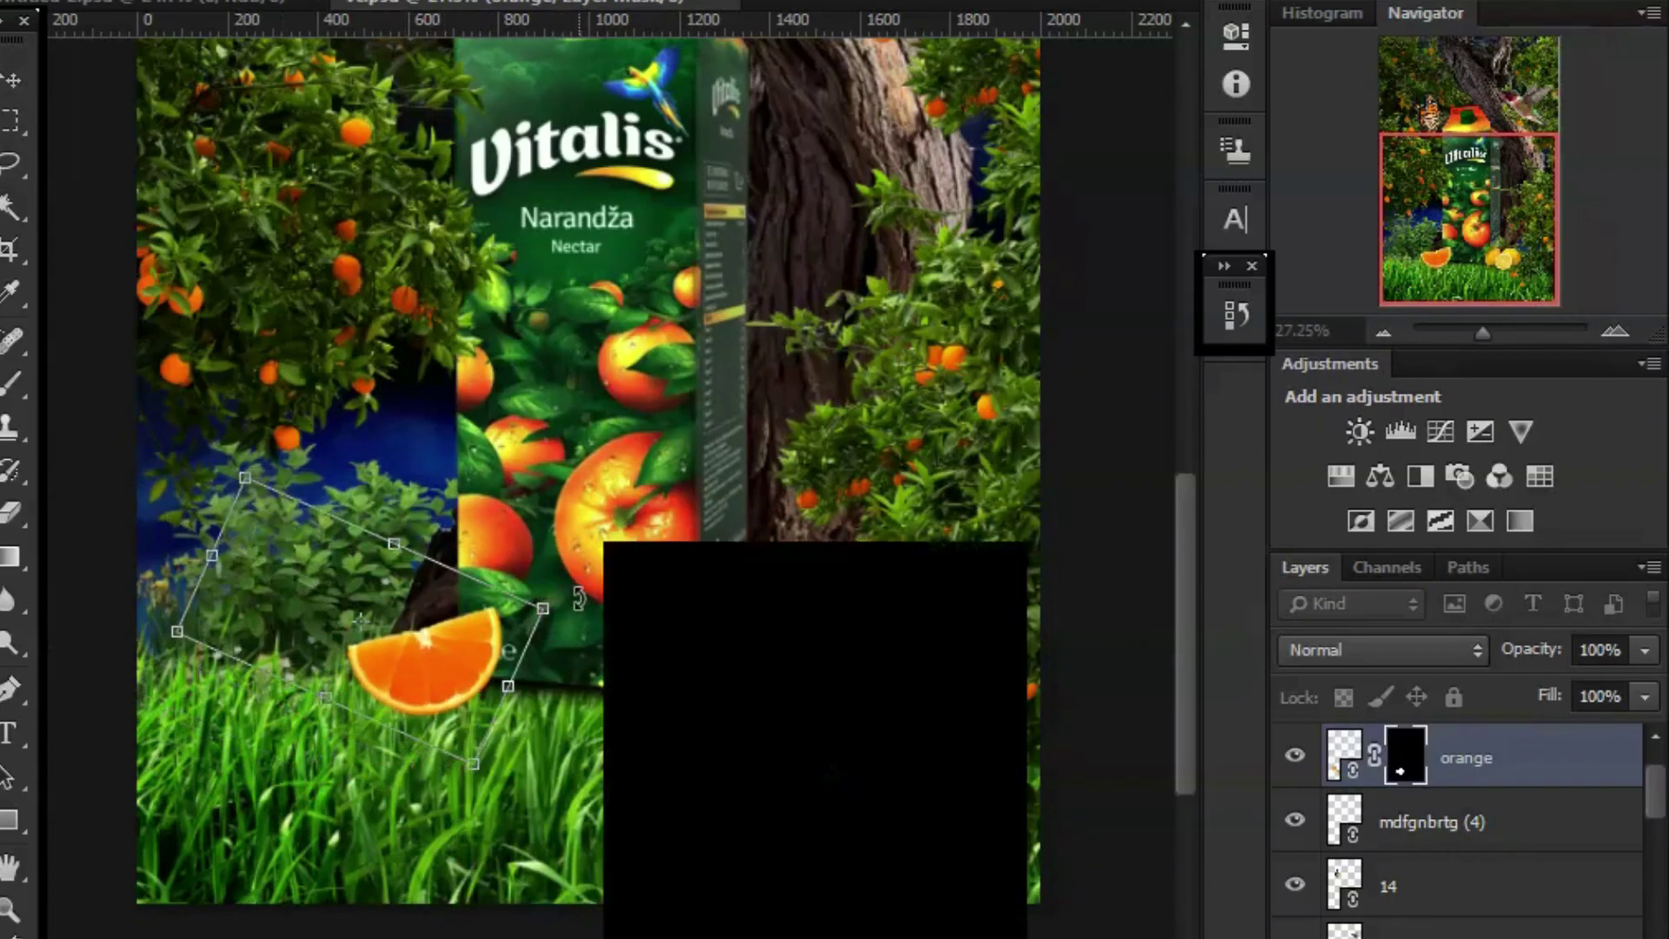
pyautogui.moveTo(582, 614); pyautogui.dragTo(542, 576)
pyautogui.moveTo(451, 652); pyautogui.dragTo(426, 660)
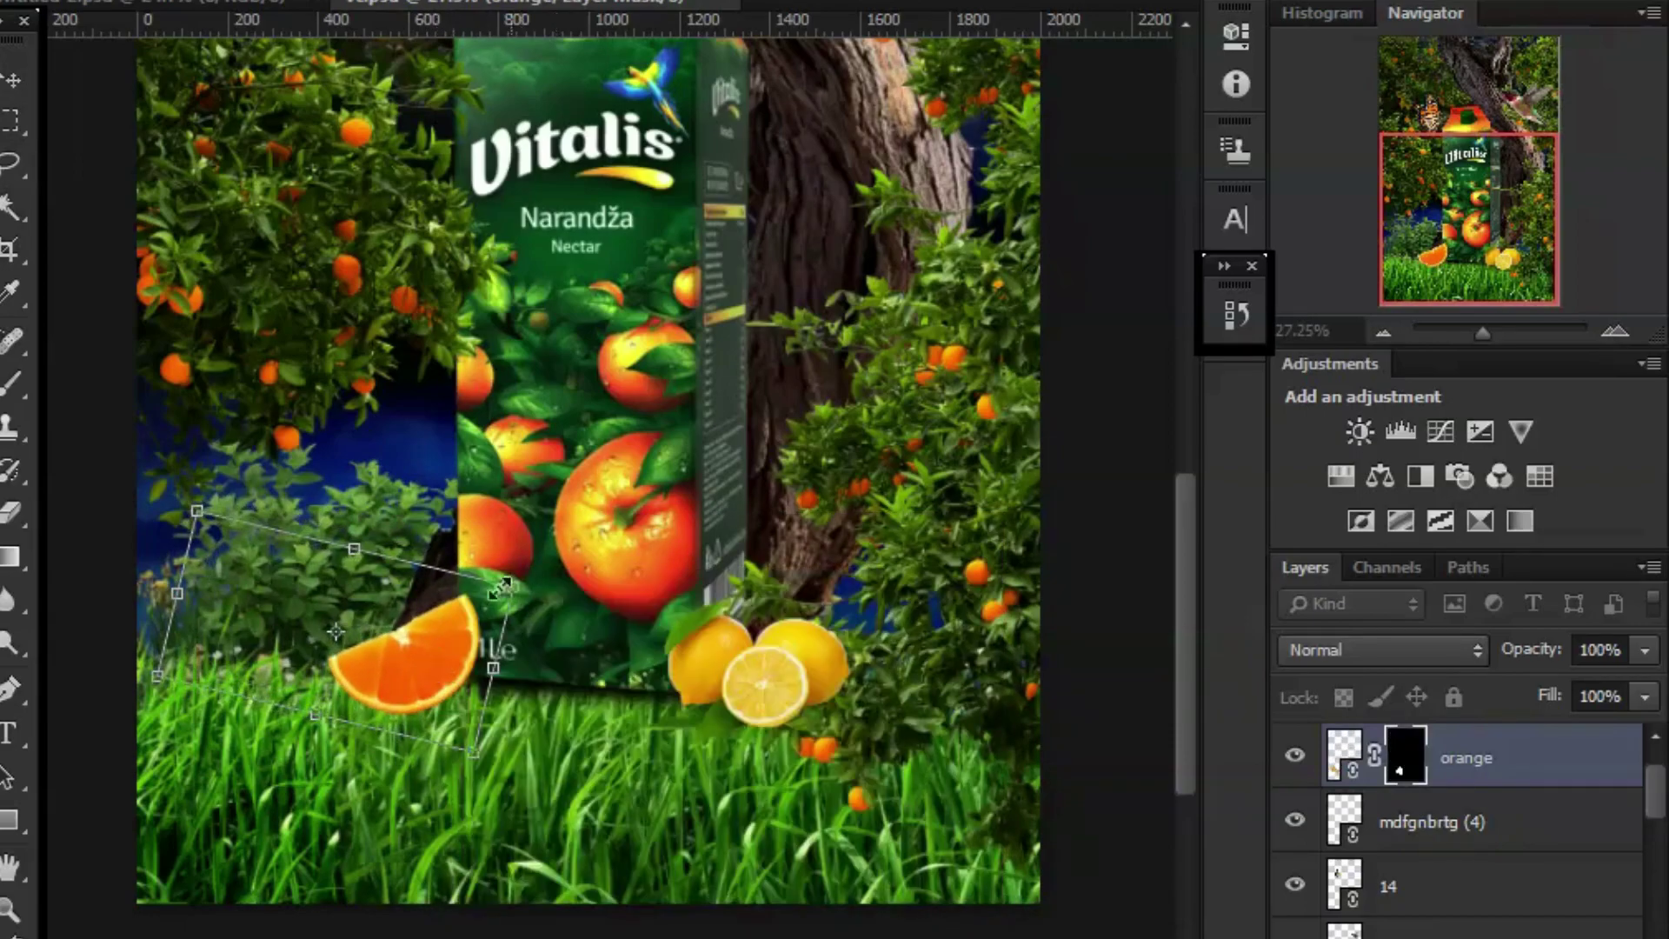
pyautogui.moveTo(461, 668); pyautogui.dragTo(456, 694)
pyautogui.press('v')
pyautogui.click(655, 362)
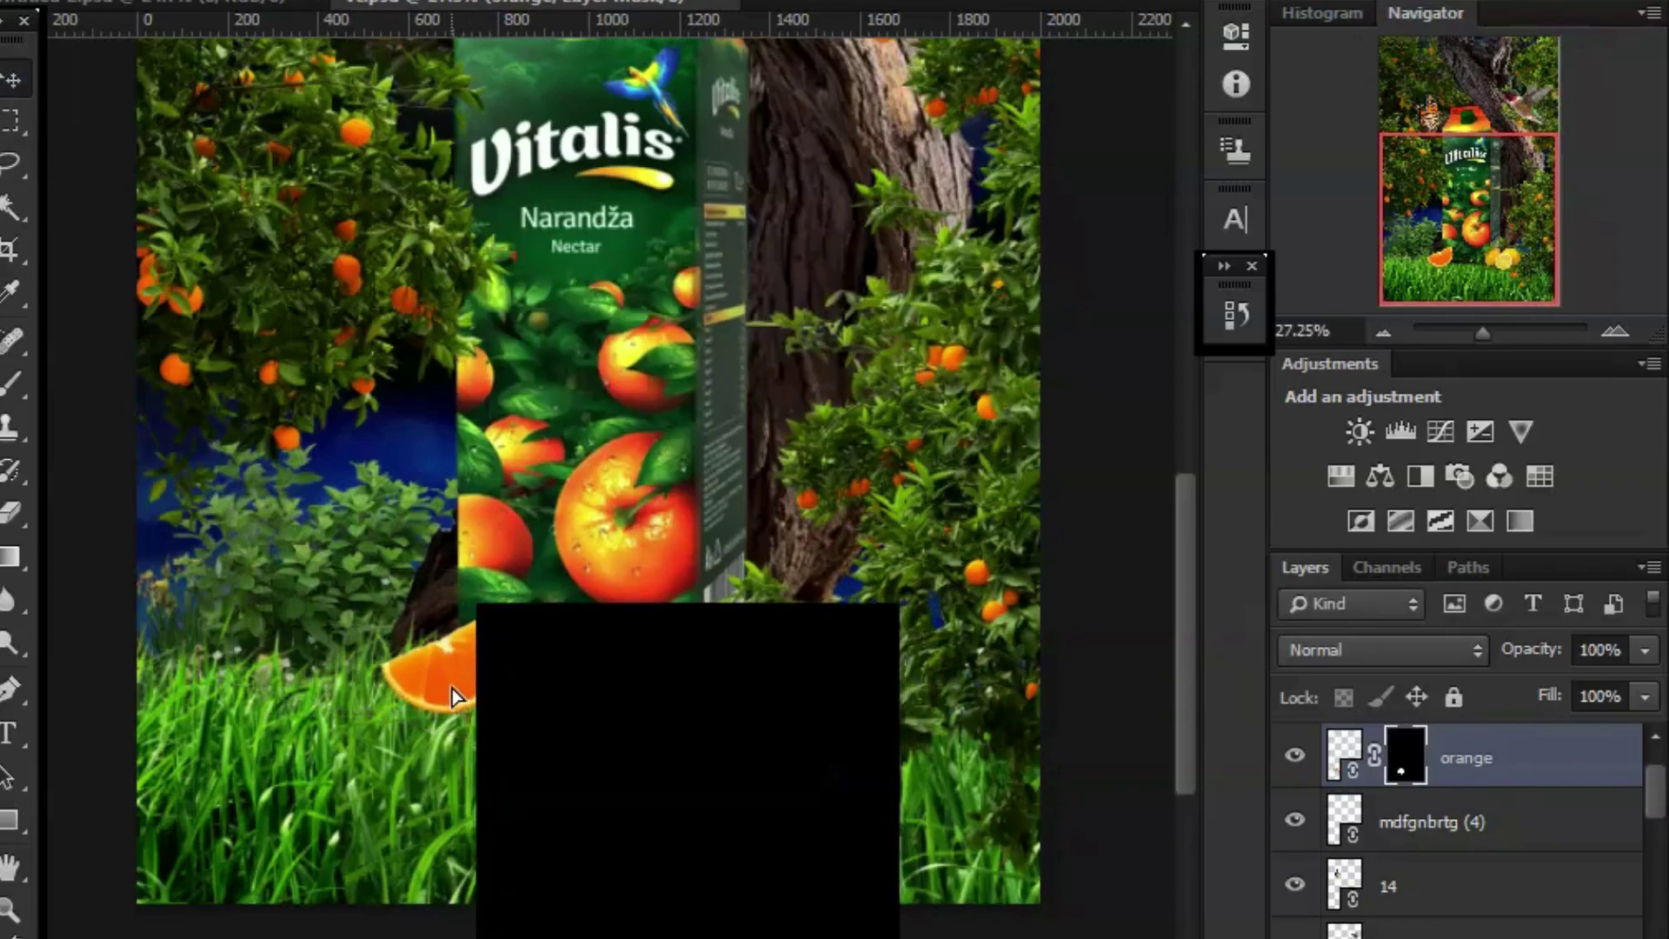
# Rotate the orange slice about 24° clockwise and apply the transformation.
pyautogui.moveTo(1483, 333); pyautogui.dragTo(1497, 336)
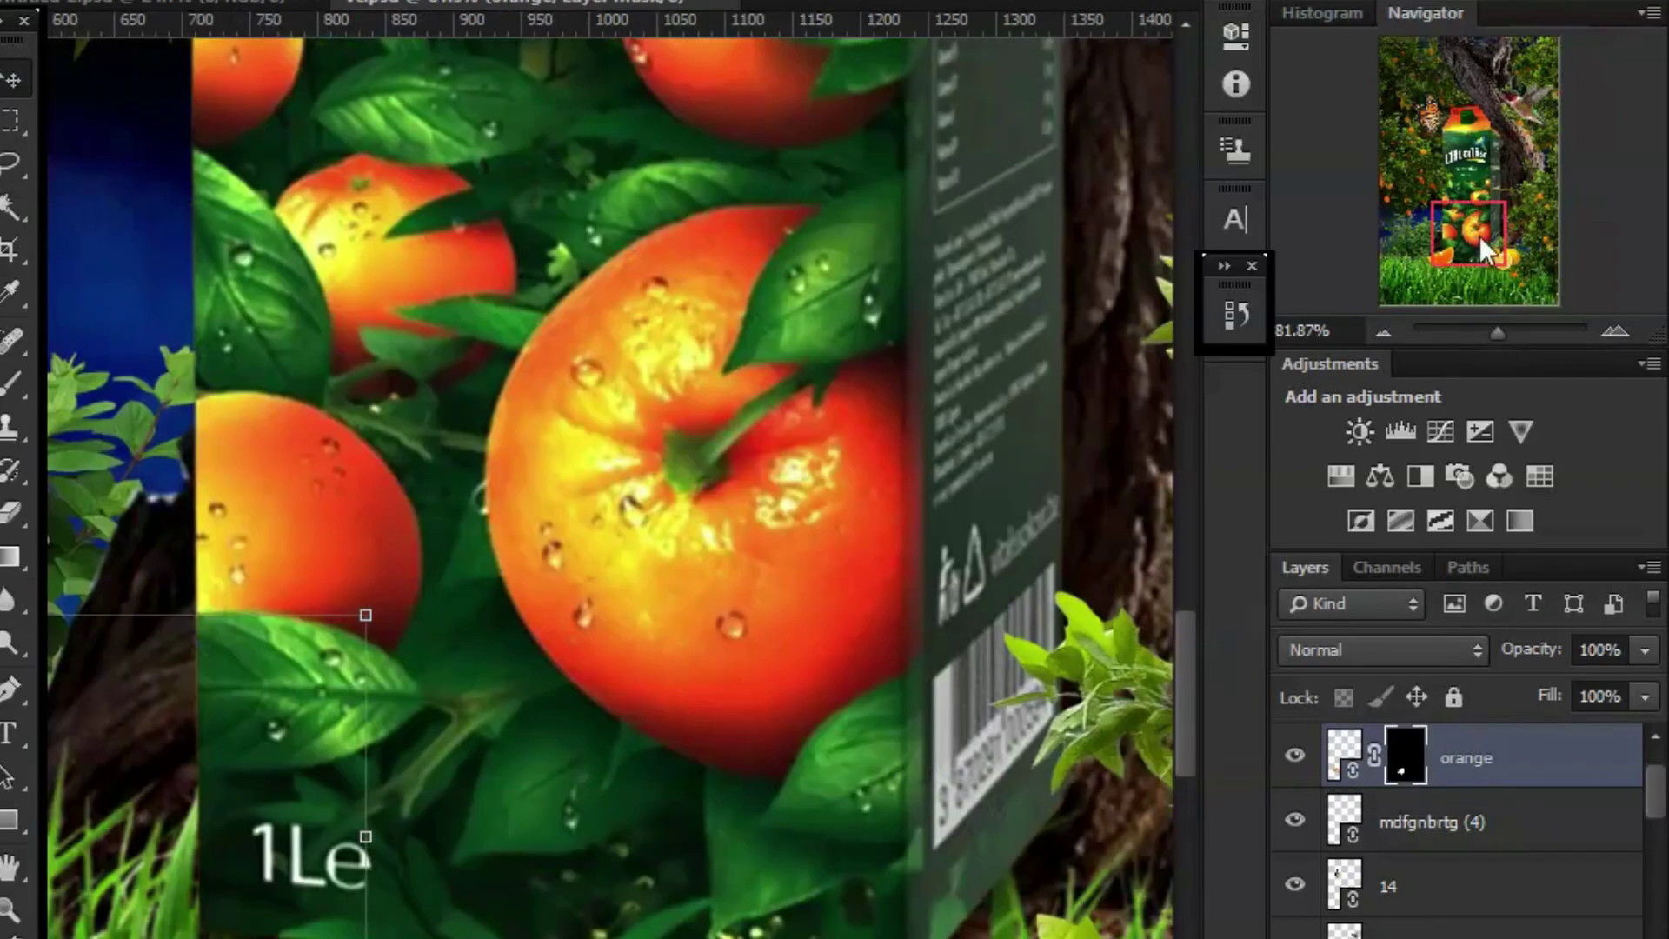
pyautogui.moveTo(1480, 237); pyautogui.dragTo(1418, 252)
pyautogui.moveTo(1062, 200); pyautogui.dragTo(1121, 374)
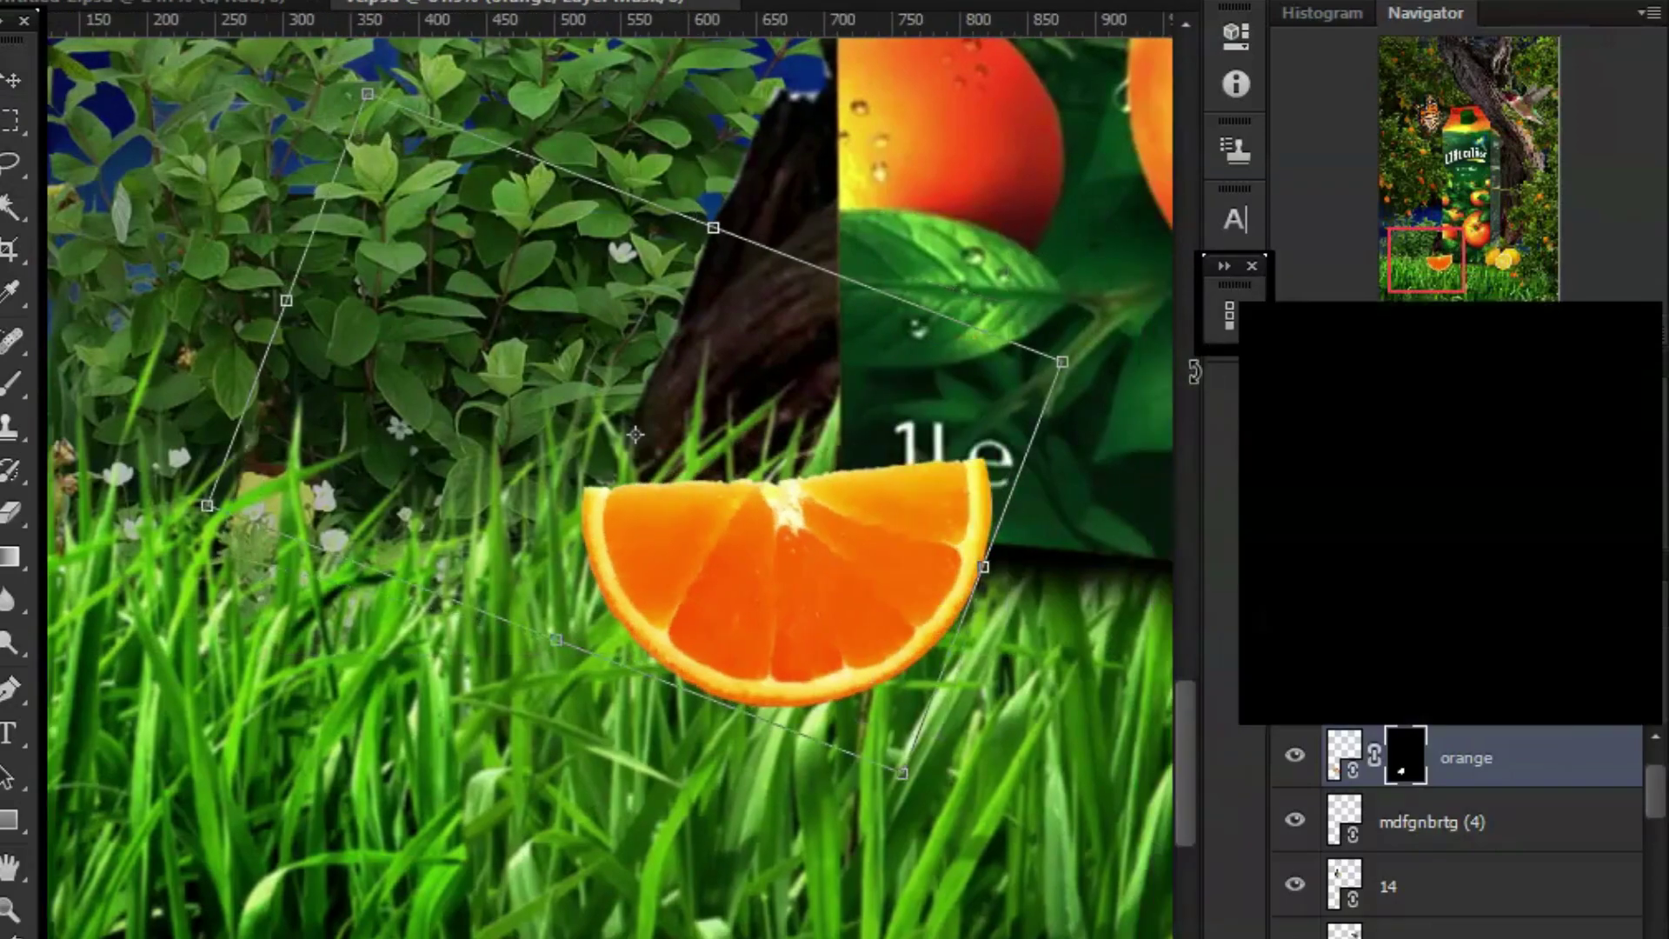
pyautogui.moveTo(1495, 333); pyautogui.dragTo(1489, 336)
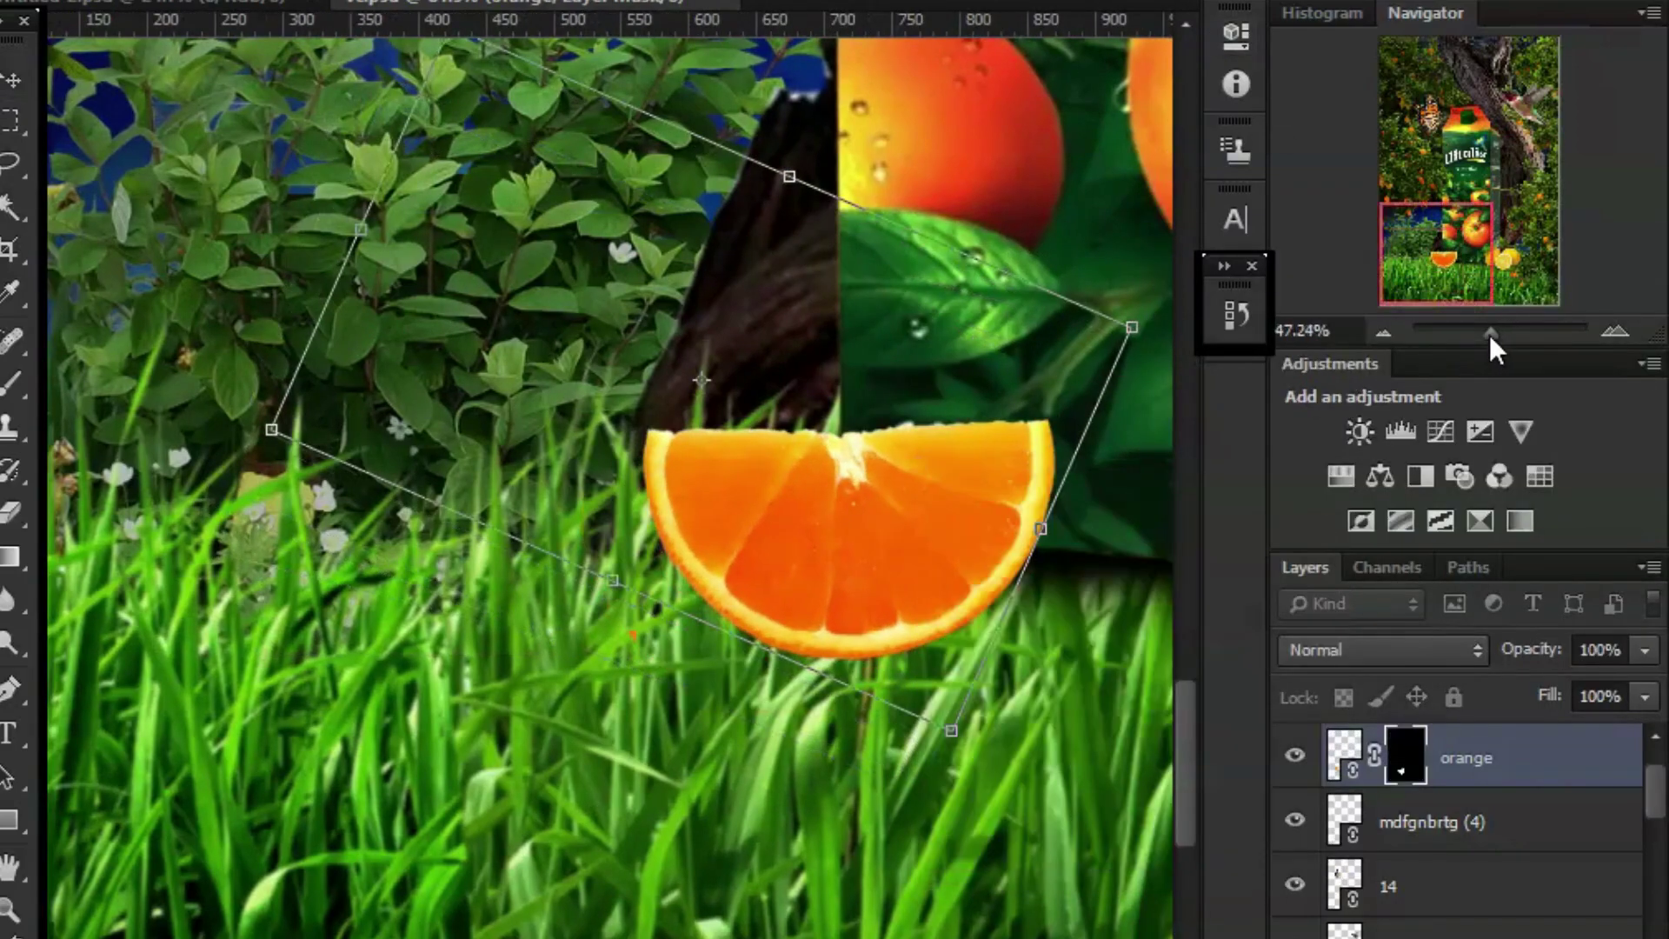
pyautogui.click(16, 77)
pyautogui.click(652, 360)
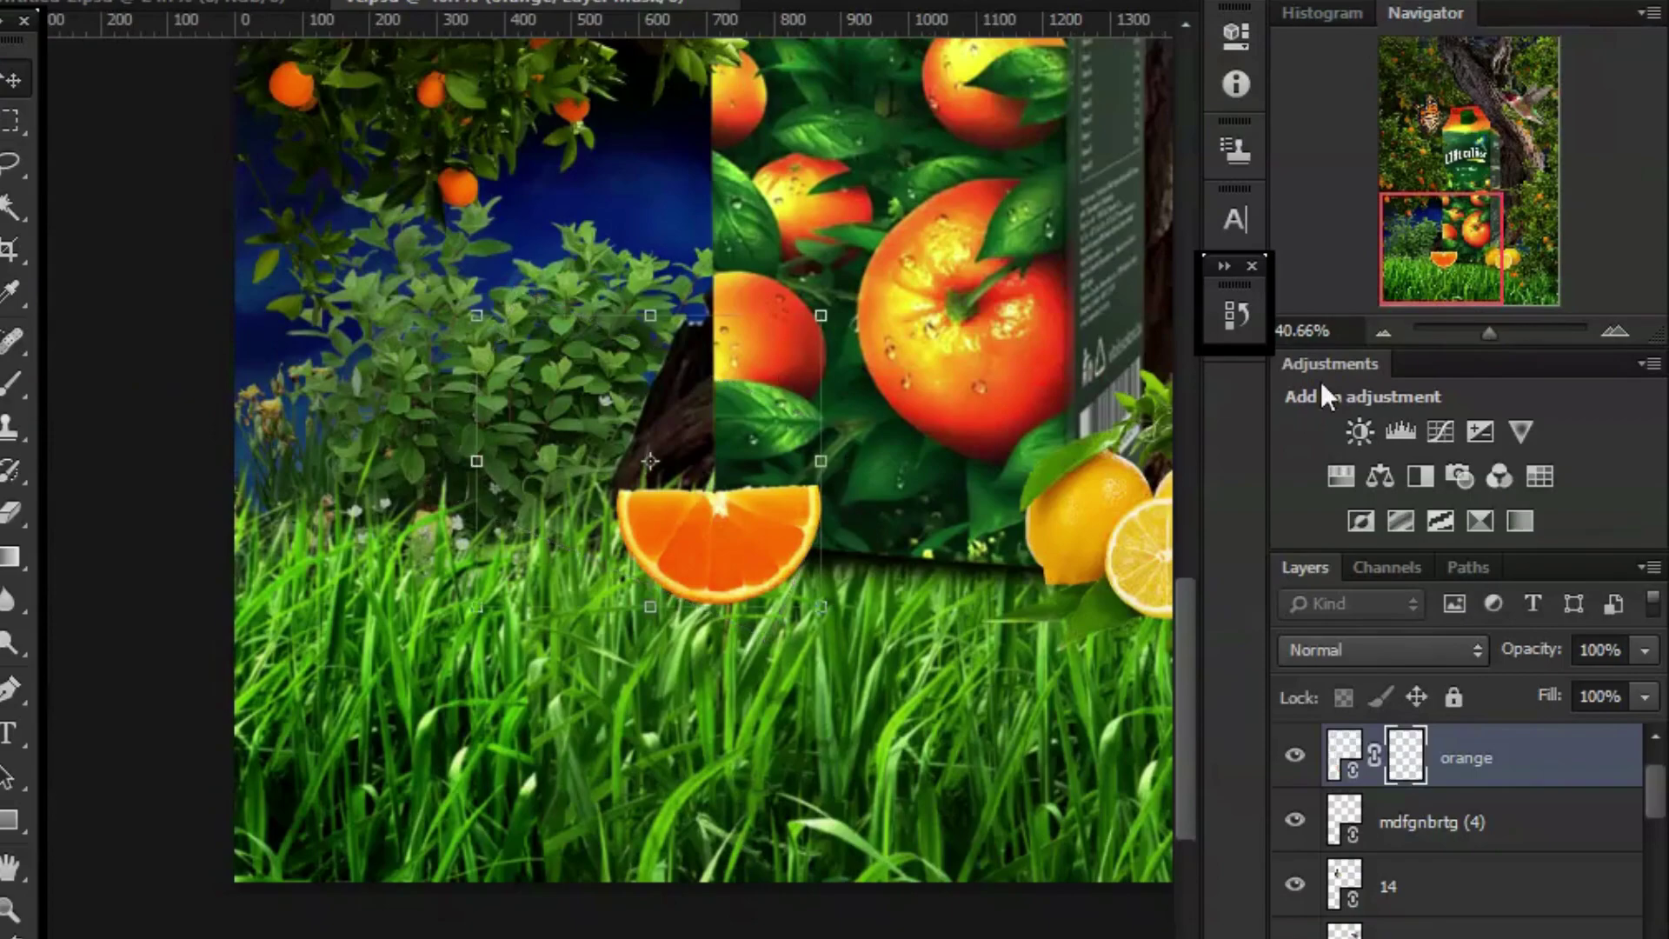
pyautogui.moveTo(1489, 333); pyautogui.dragTo(1506, 333)
pyautogui.moveTo(1442, 254); pyautogui.dragTo(1444, 252)
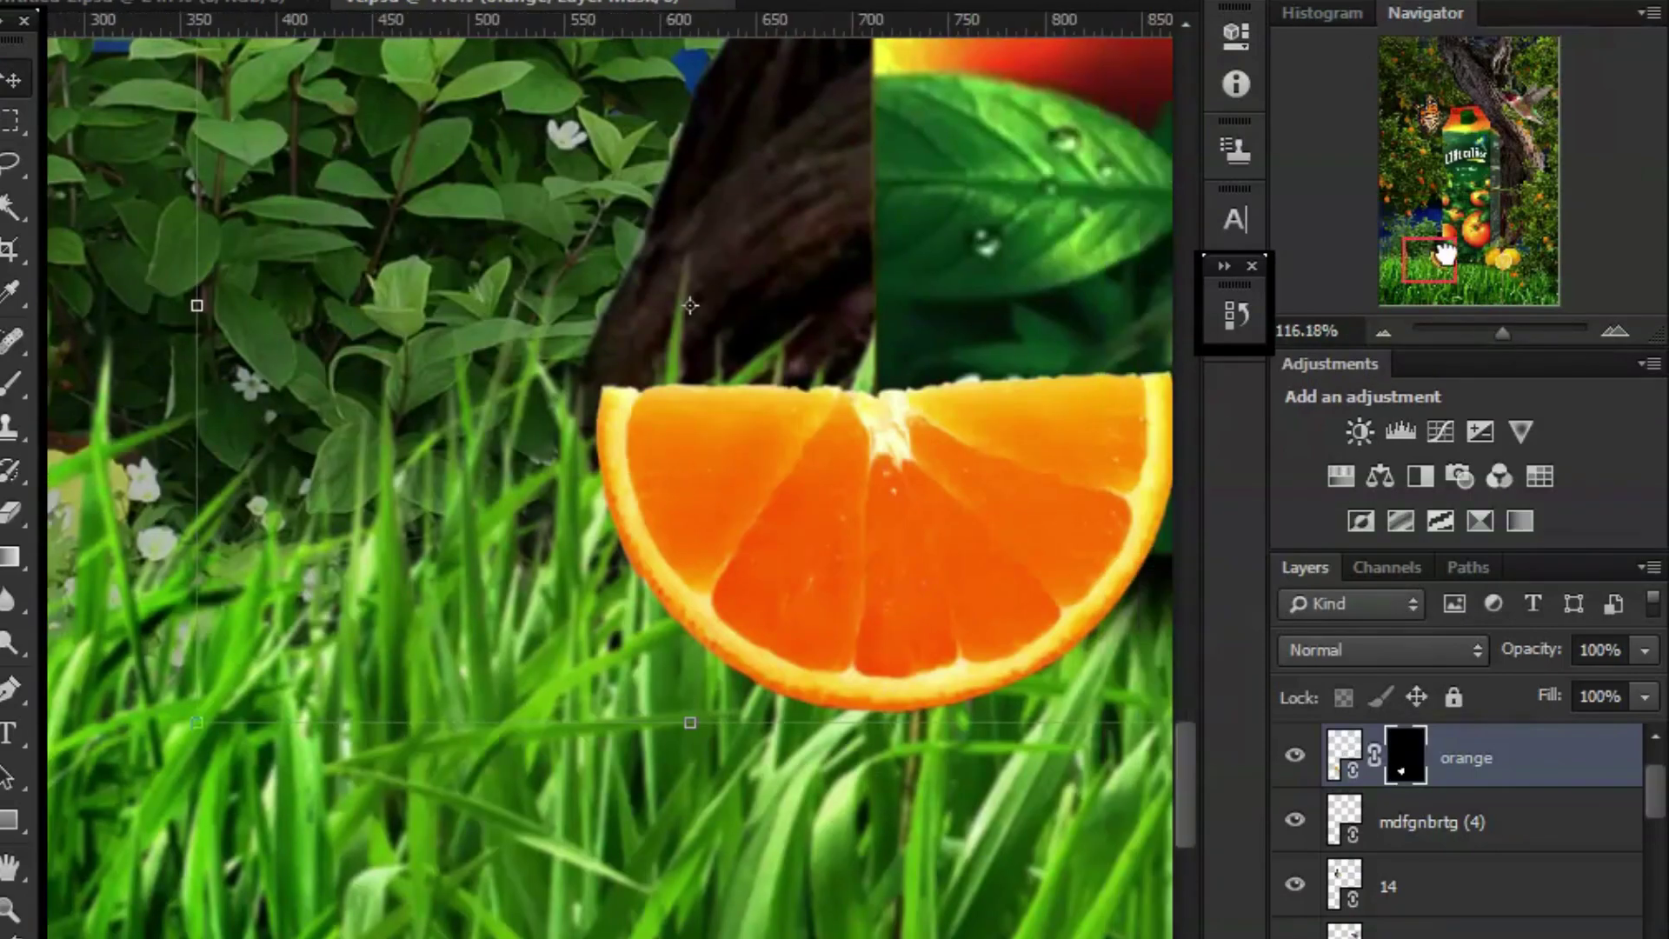
# Add a layer below the orange and paint a soft dark shadow under the slice's lower rim.
pyautogui.click(1552, 926)
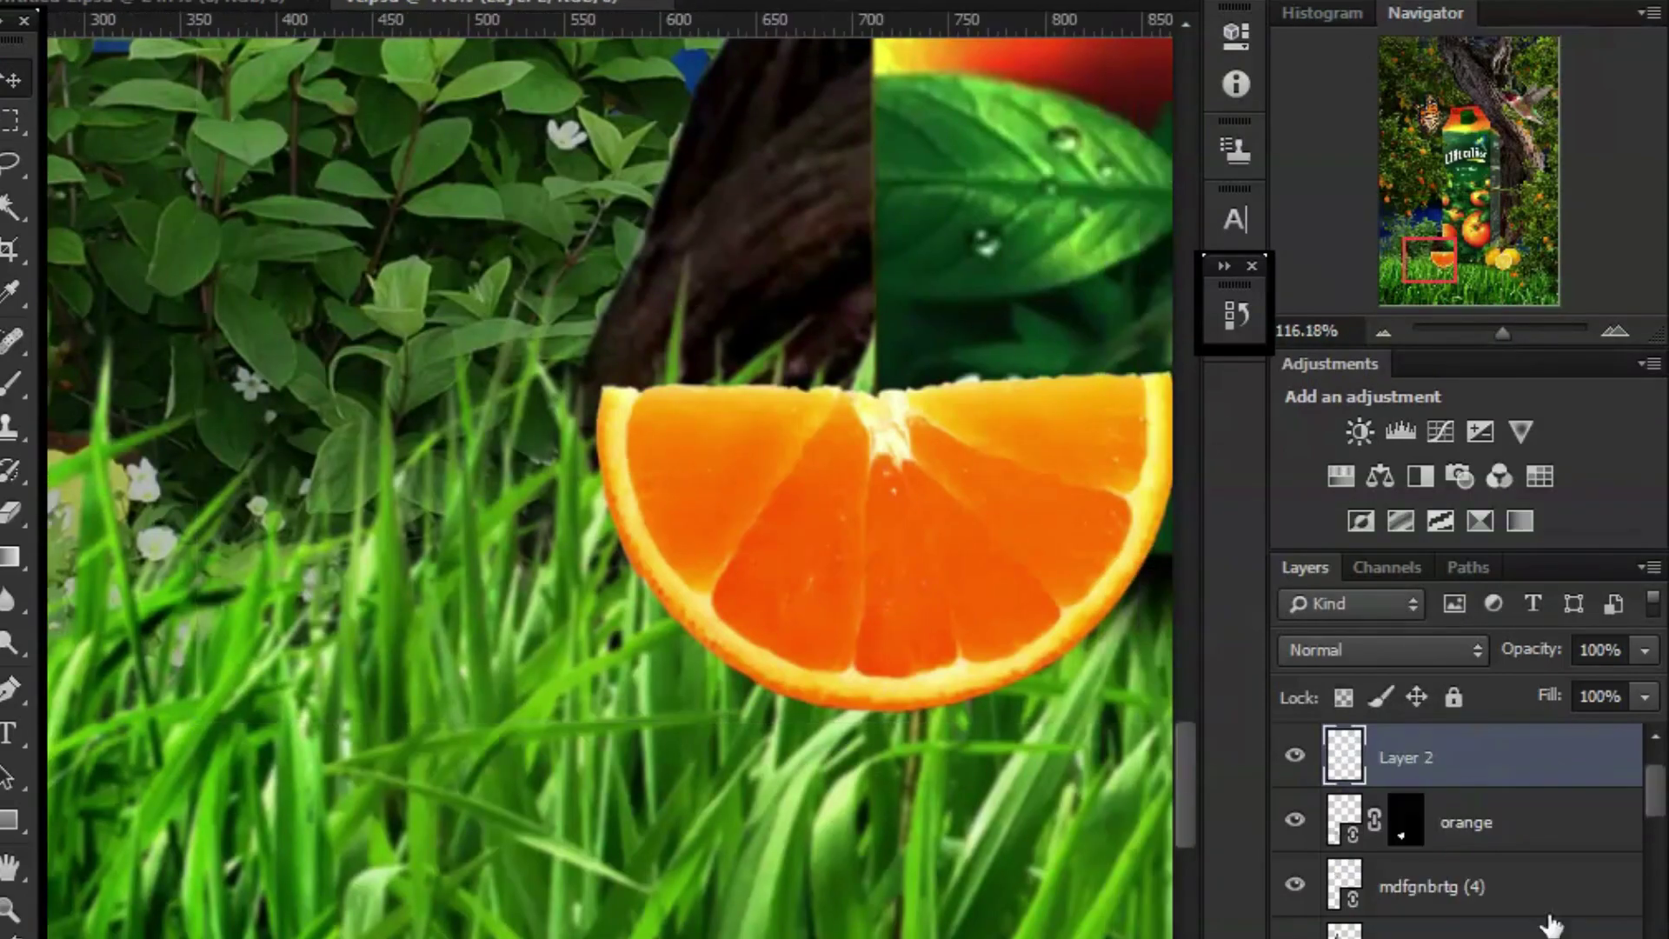
pyautogui.moveTo(1478, 757); pyautogui.dragTo(1520, 848)
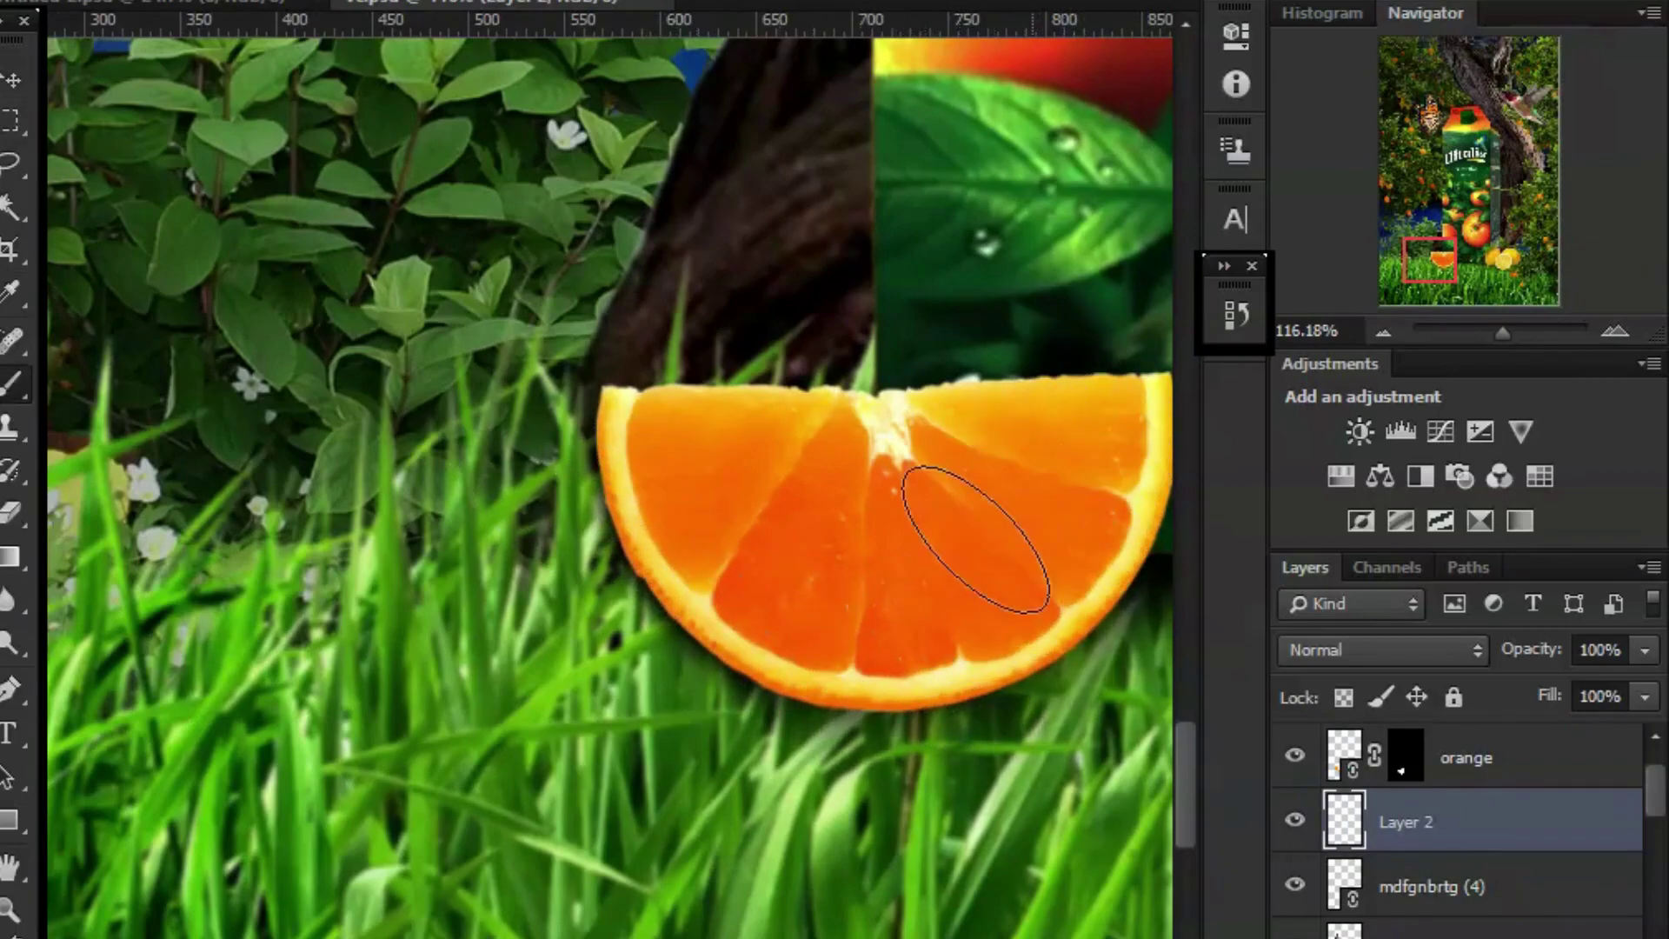
pyautogui.moveTo(976, 597); pyautogui.dragTo(696, 600)
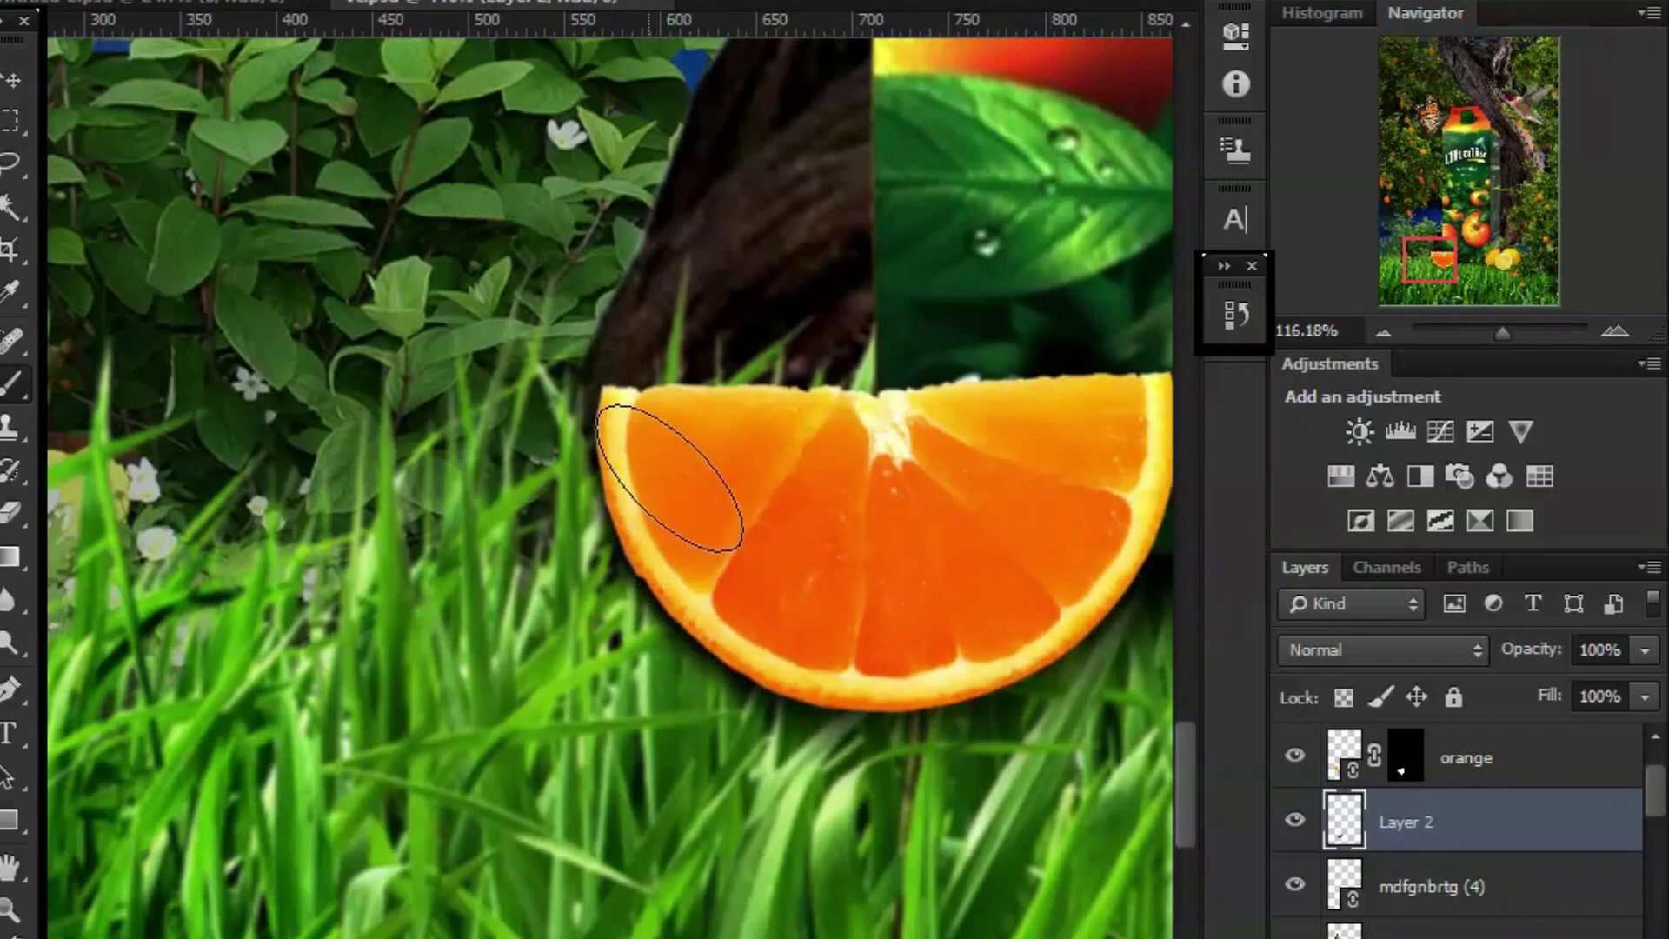
pyautogui.moveTo(931, 455); pyautogui.dragTo(783, 484)
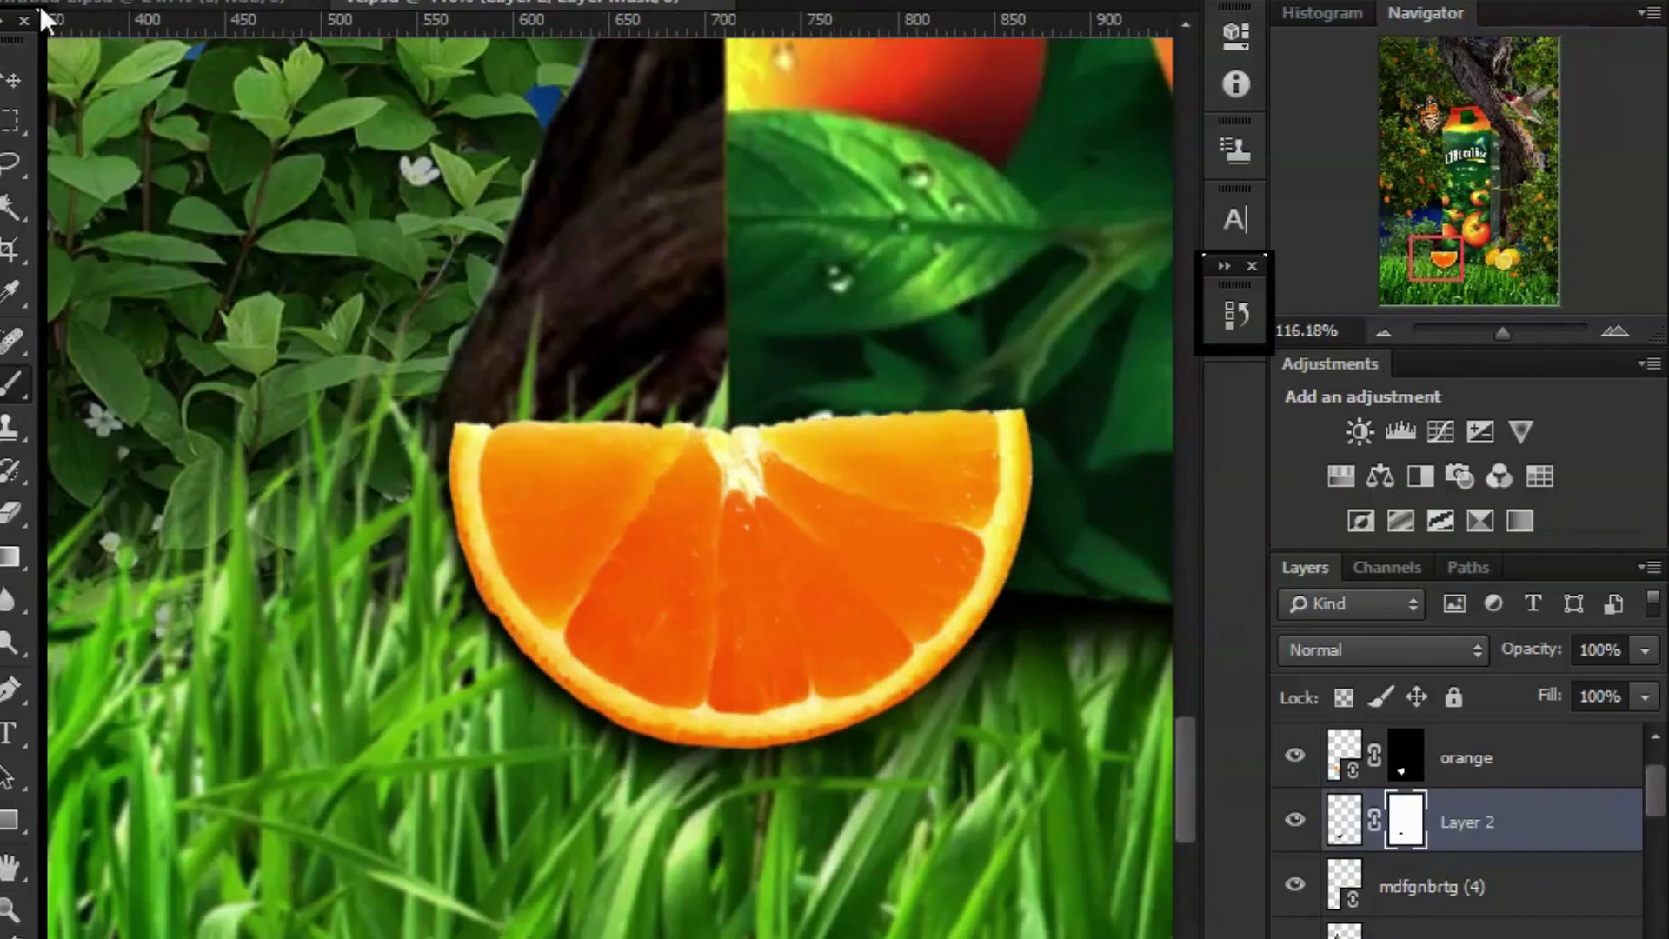
pyautogui.press('v')
pyautogui.moveTo(1436, 261); pyautogui.dragTo(1496, 265)
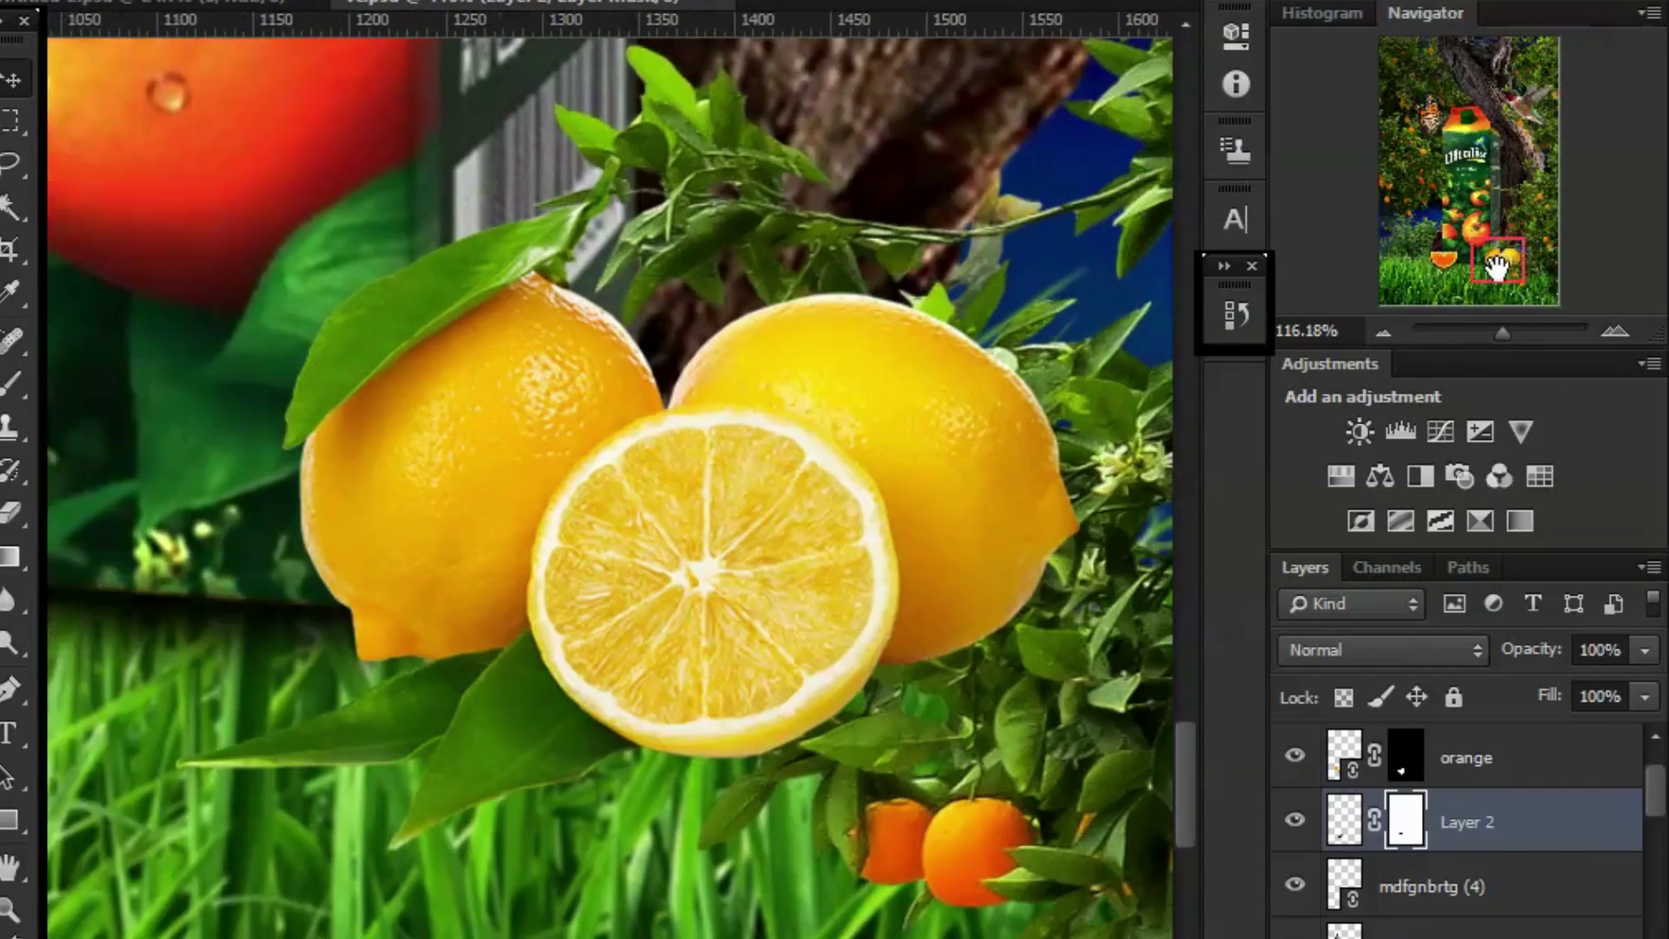
# Add an empty layer beneath the lemons and try a shadow under the left lemon, then undo it.
pyautogui.click(1464, 903)
pyautogui.hotkey('ctrl', 'shift', 'alt', 'n')
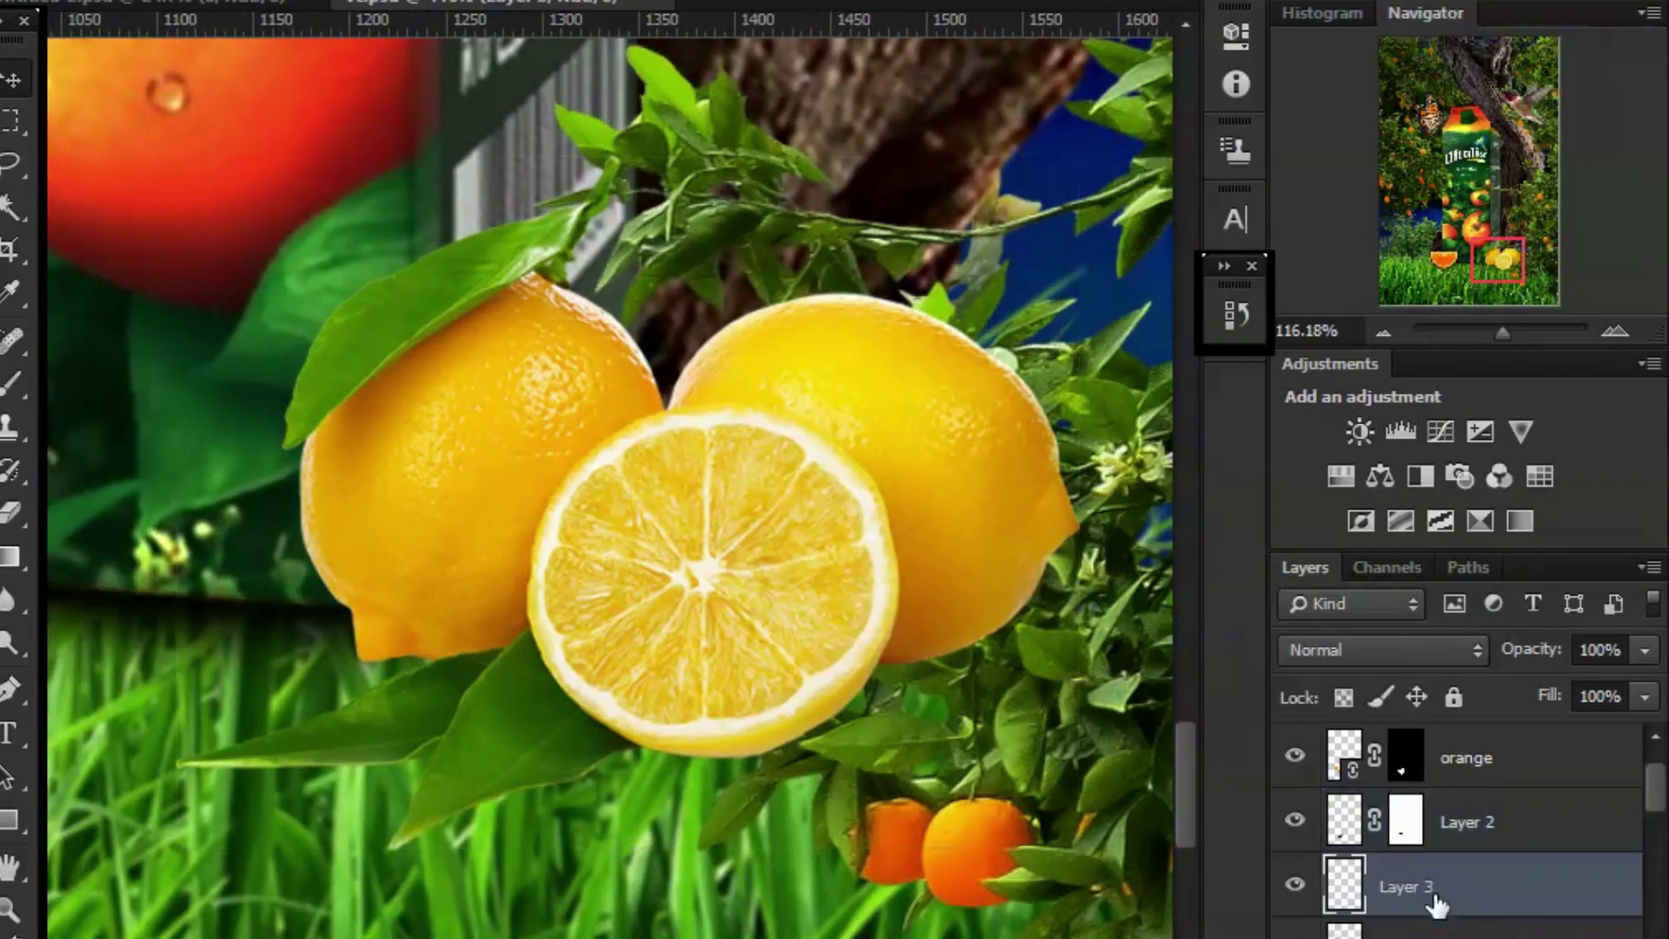
pyautogui.hotkey('ctrl', '[')
pyautogui.click(13, 382)
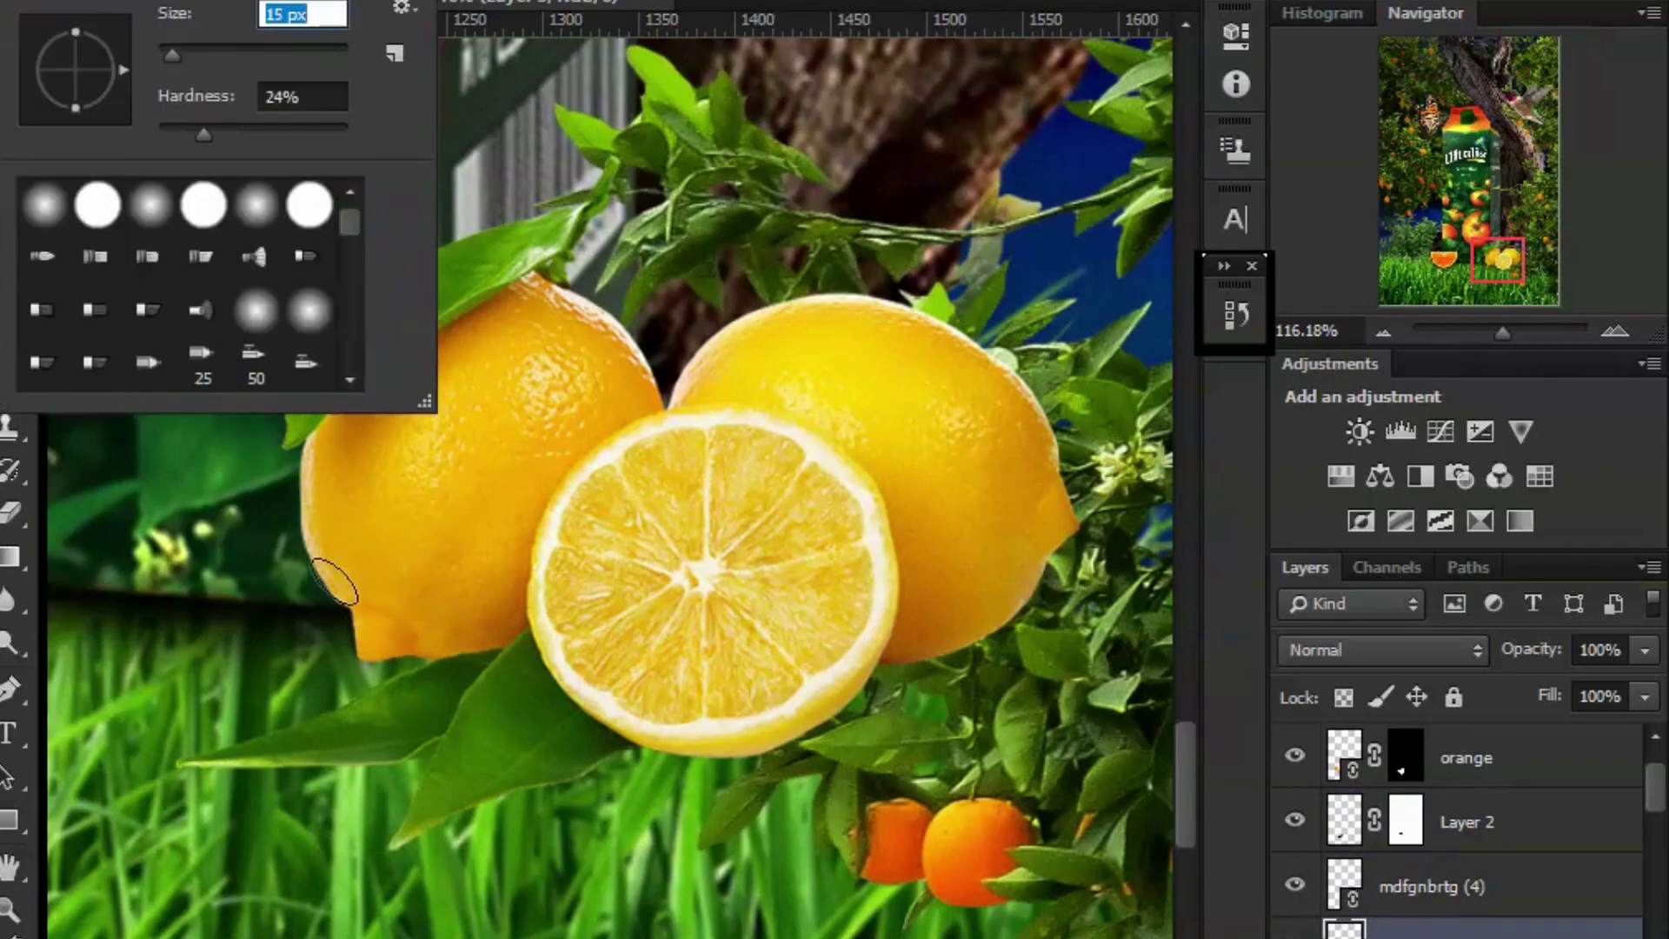
pyautogui.click(337, 600)
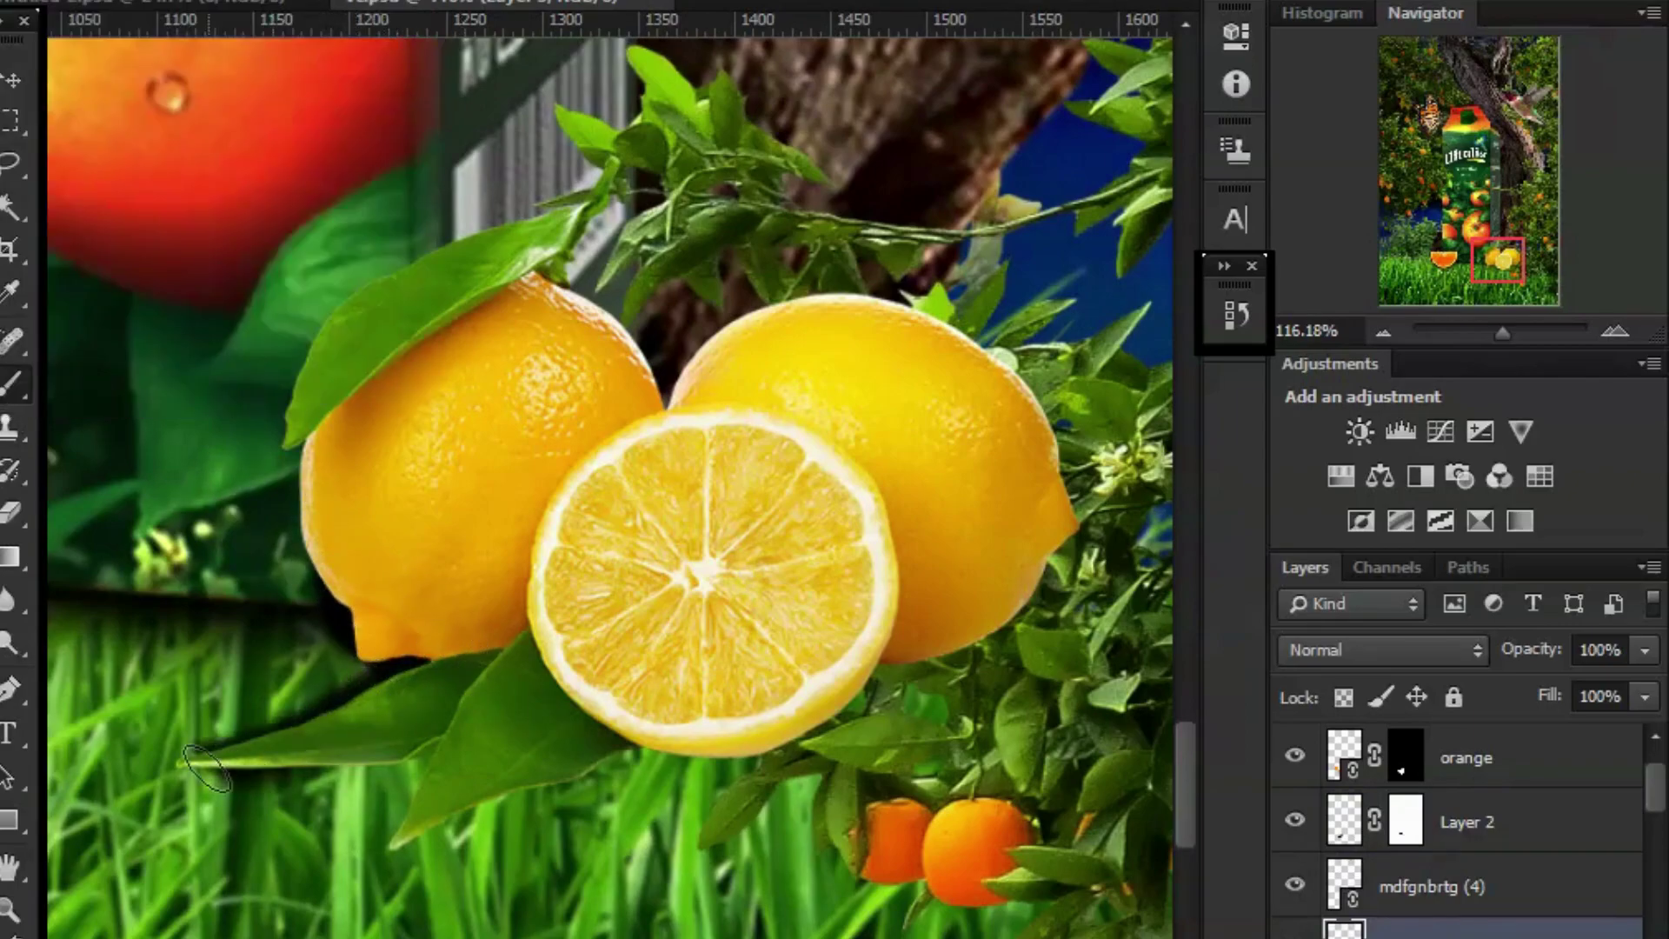
pyautogui.moveTo(352, 643); pyautogui.dragTo(213, 769)
pyautogui.hotkey('ctrl', 'z')
# With a 12 px brush, undo the slice shadow and repaint the left lemon's bottom edge on the mask.
pyautogui.rightClick(175, 59)
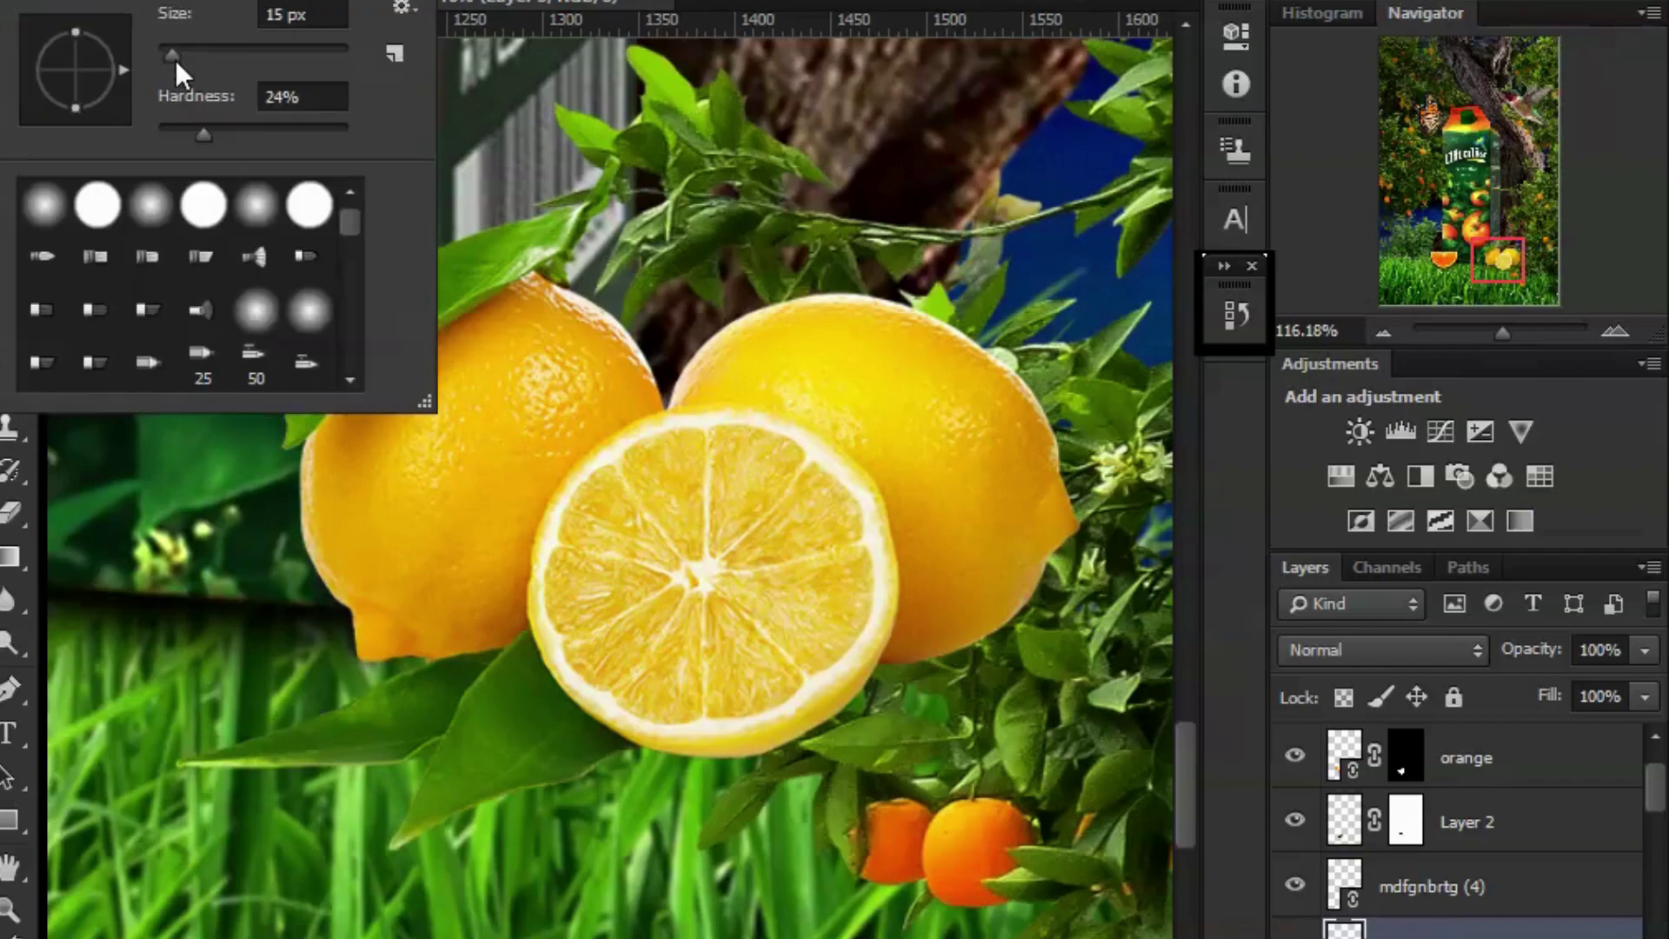
pyautogui.moveTo(170, 60); pyautogui.dragTo(168, 60)
pyautogui.press('Return')
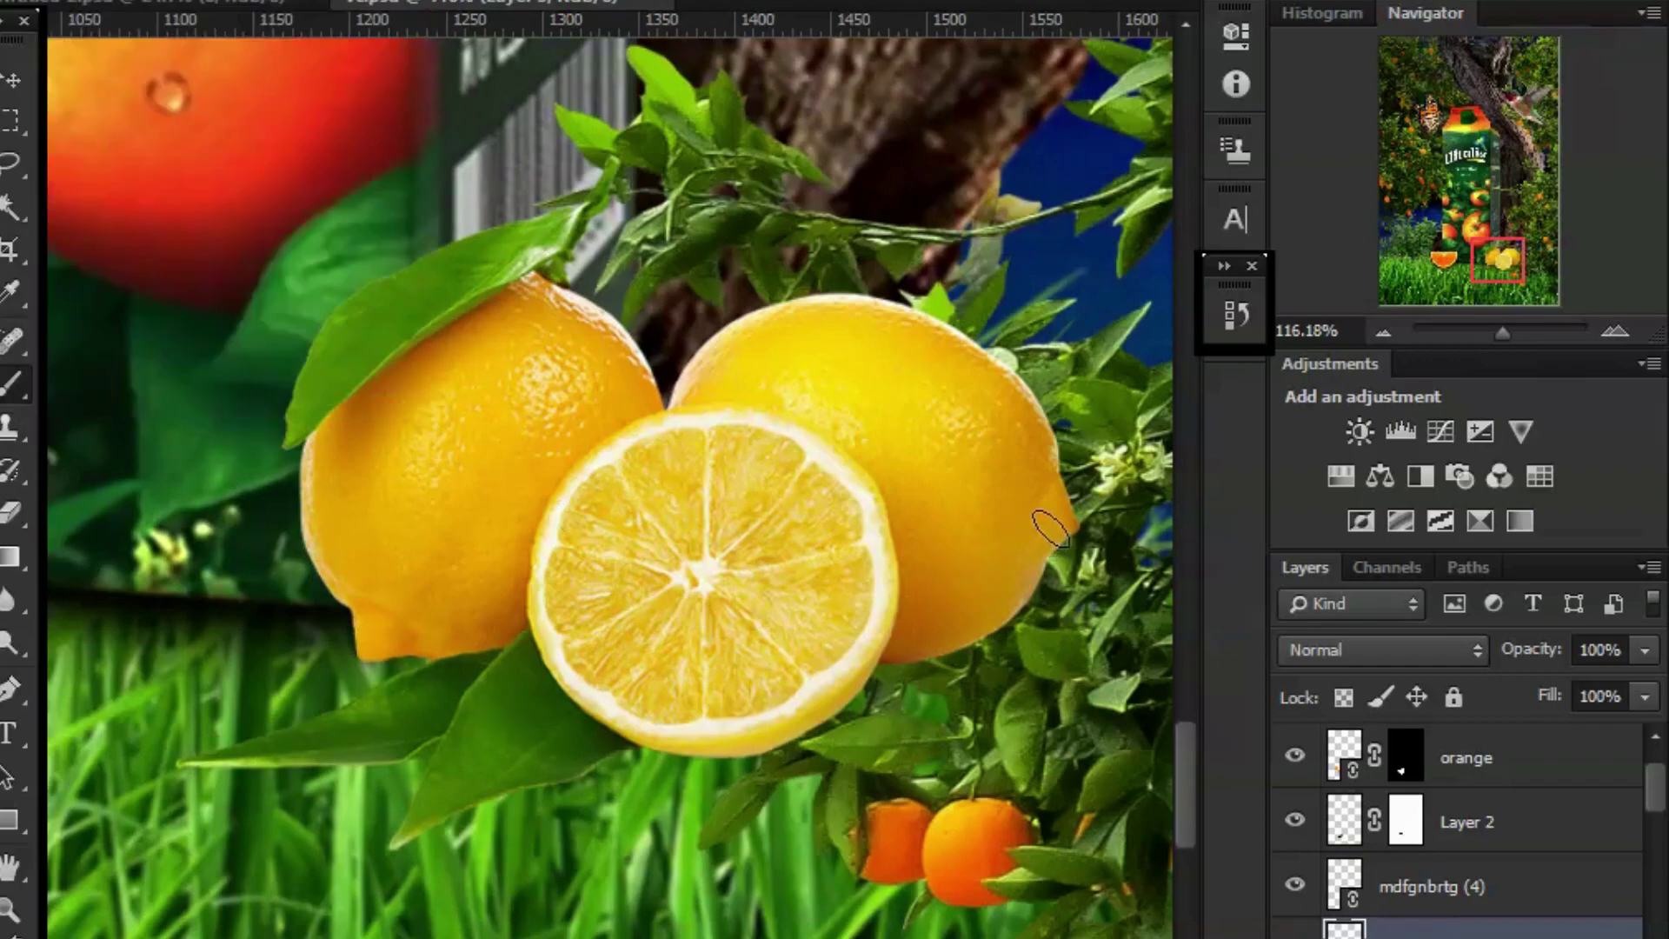
pyautogui.moveTo(840, 684); pyautogui.dragTo(395, 831)
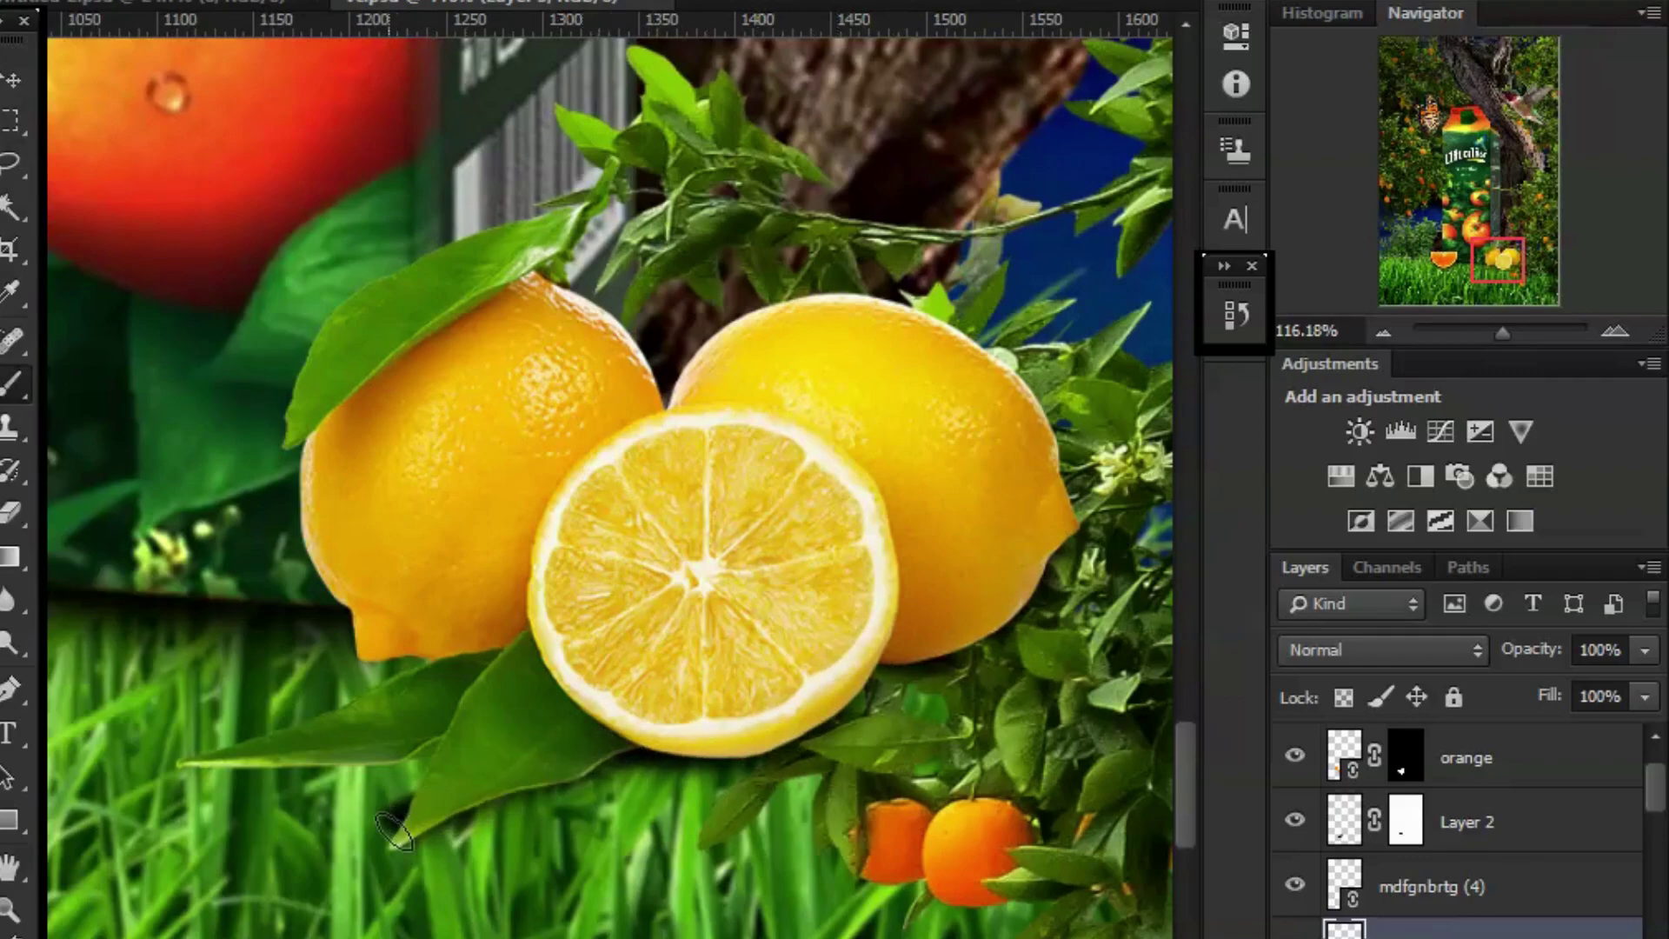
pyautogui.hotkey('ctrl', 'z')
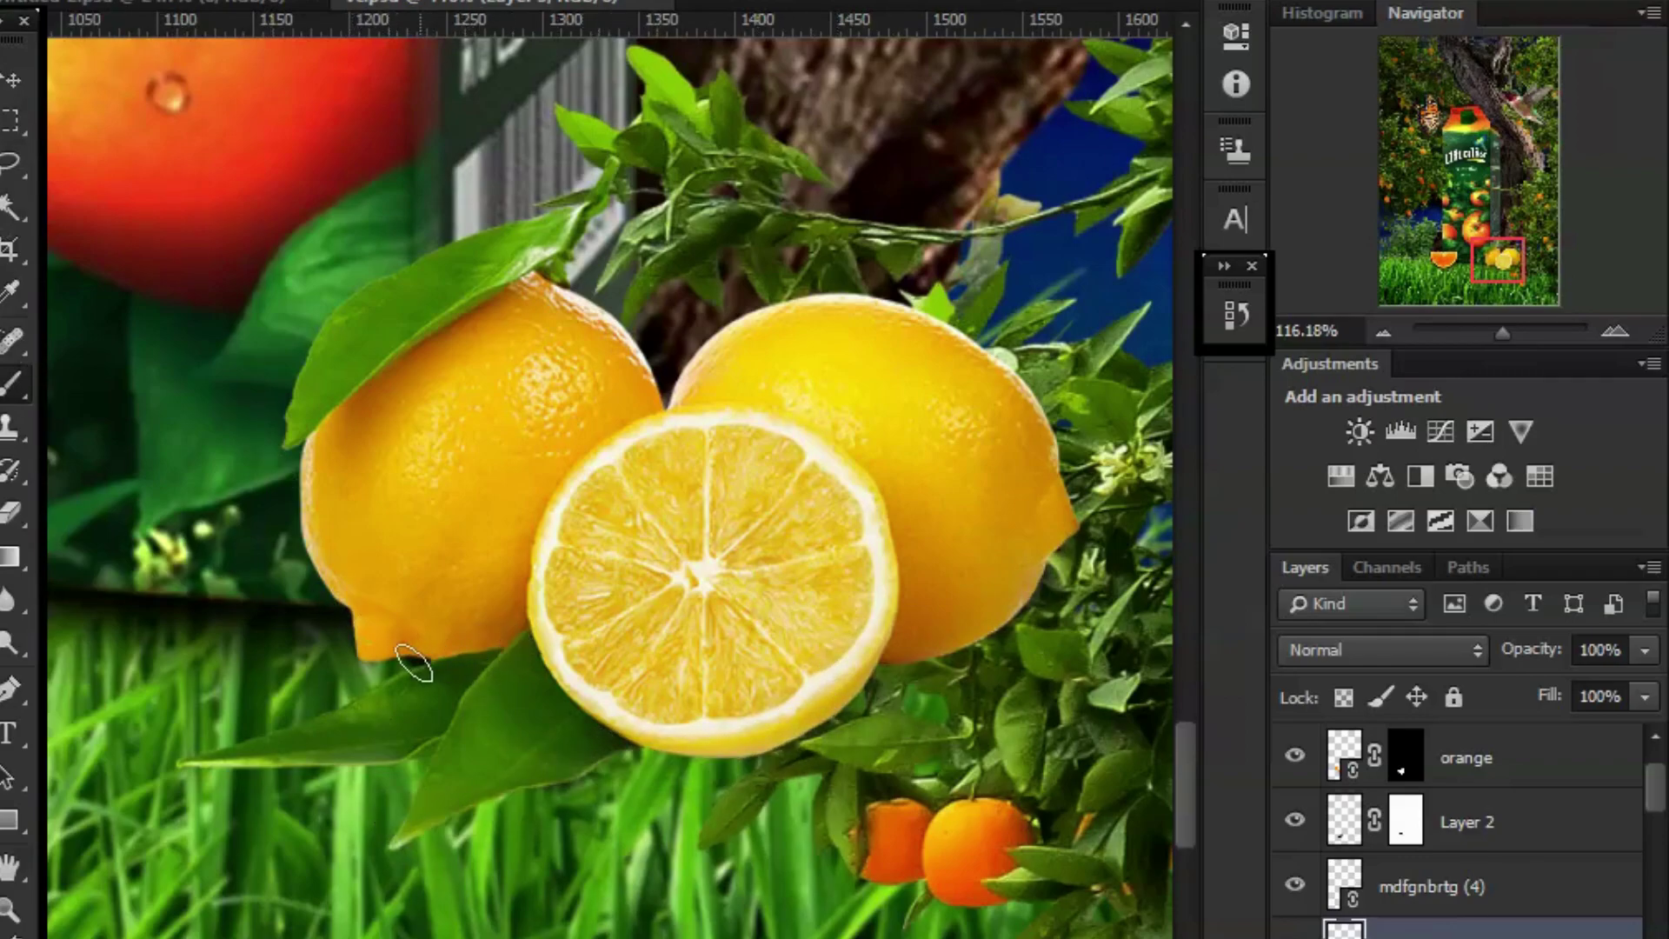
pyautogui.moveTo(364, 644); pyautogui.dragTo(441, 645)
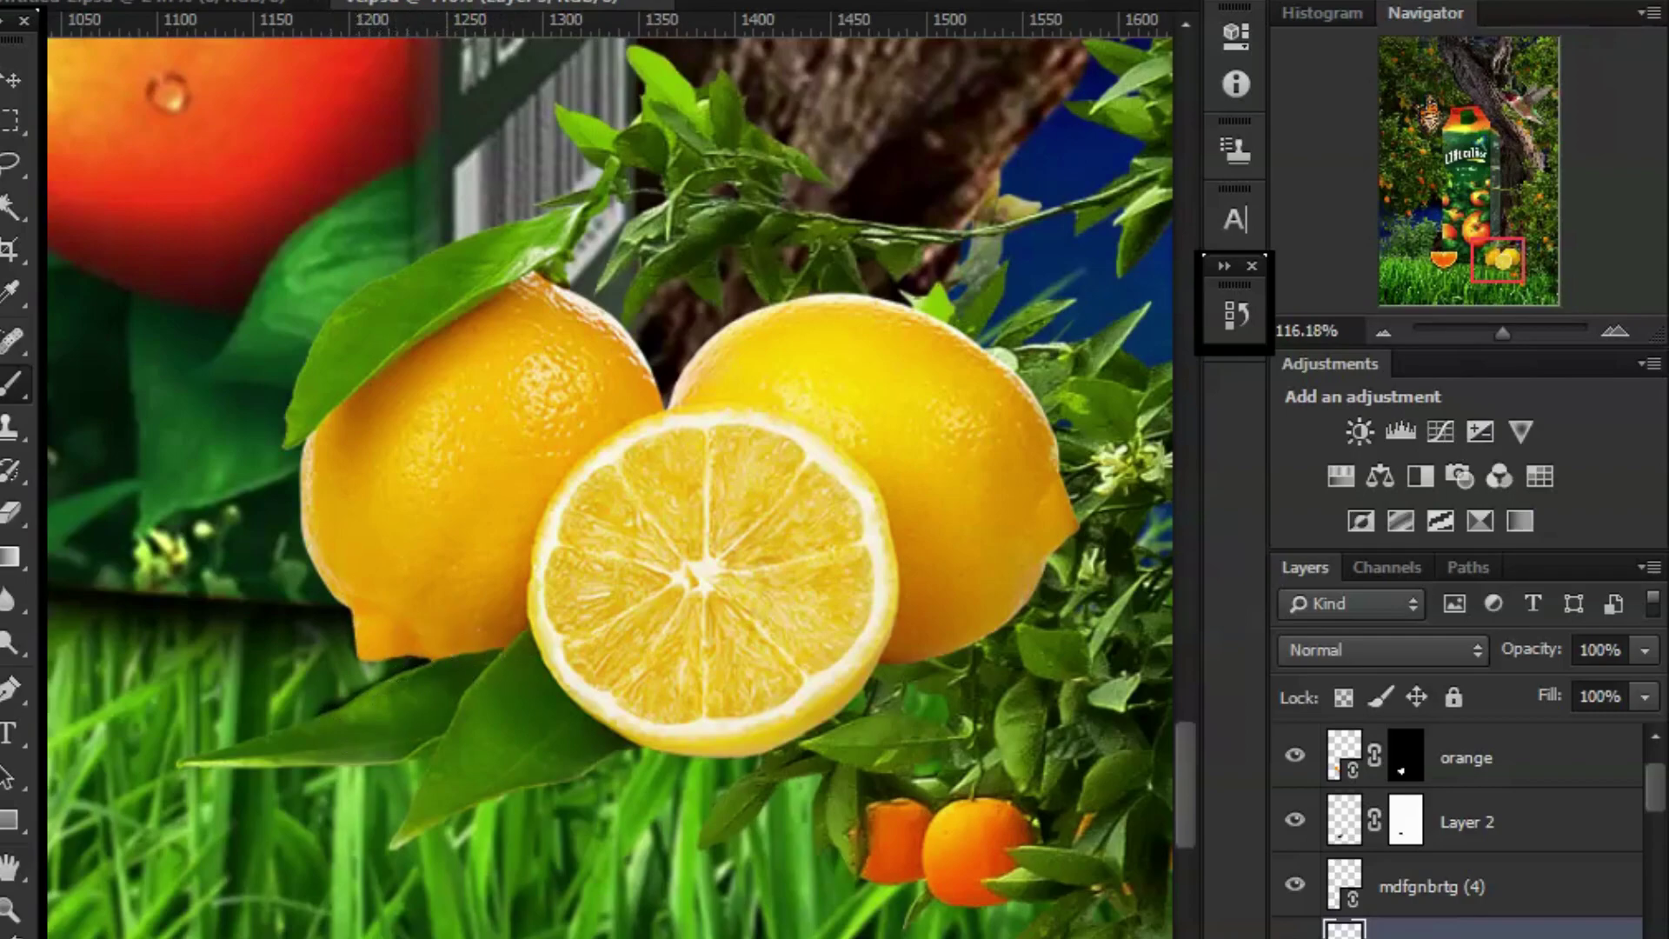
# With an 8 px brush, zoom in and clean up the mask along the leaf's lower edge.
pyautogui.moveTo(170, 54); pyautogui.dragTo(166, 62)
pyautogui.moveTo(1516, 338); pyautogui.dragTo(1526, 337)
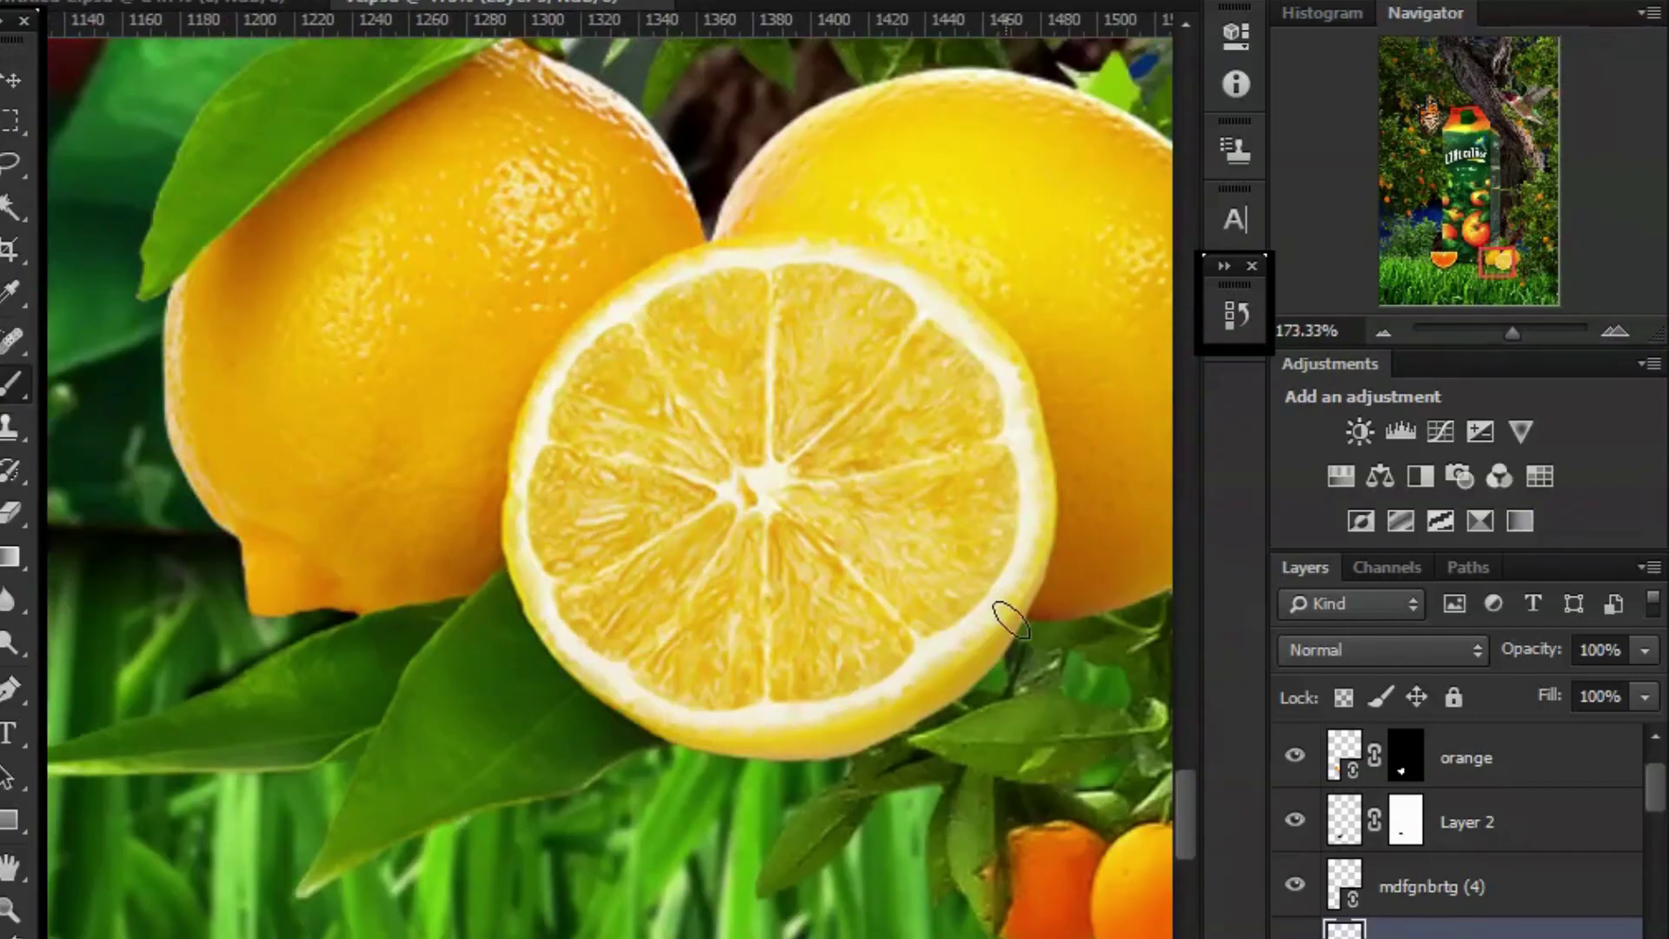
pyautogui.moveTo(1011, 619); pyautogui.dragTo(301, 886)
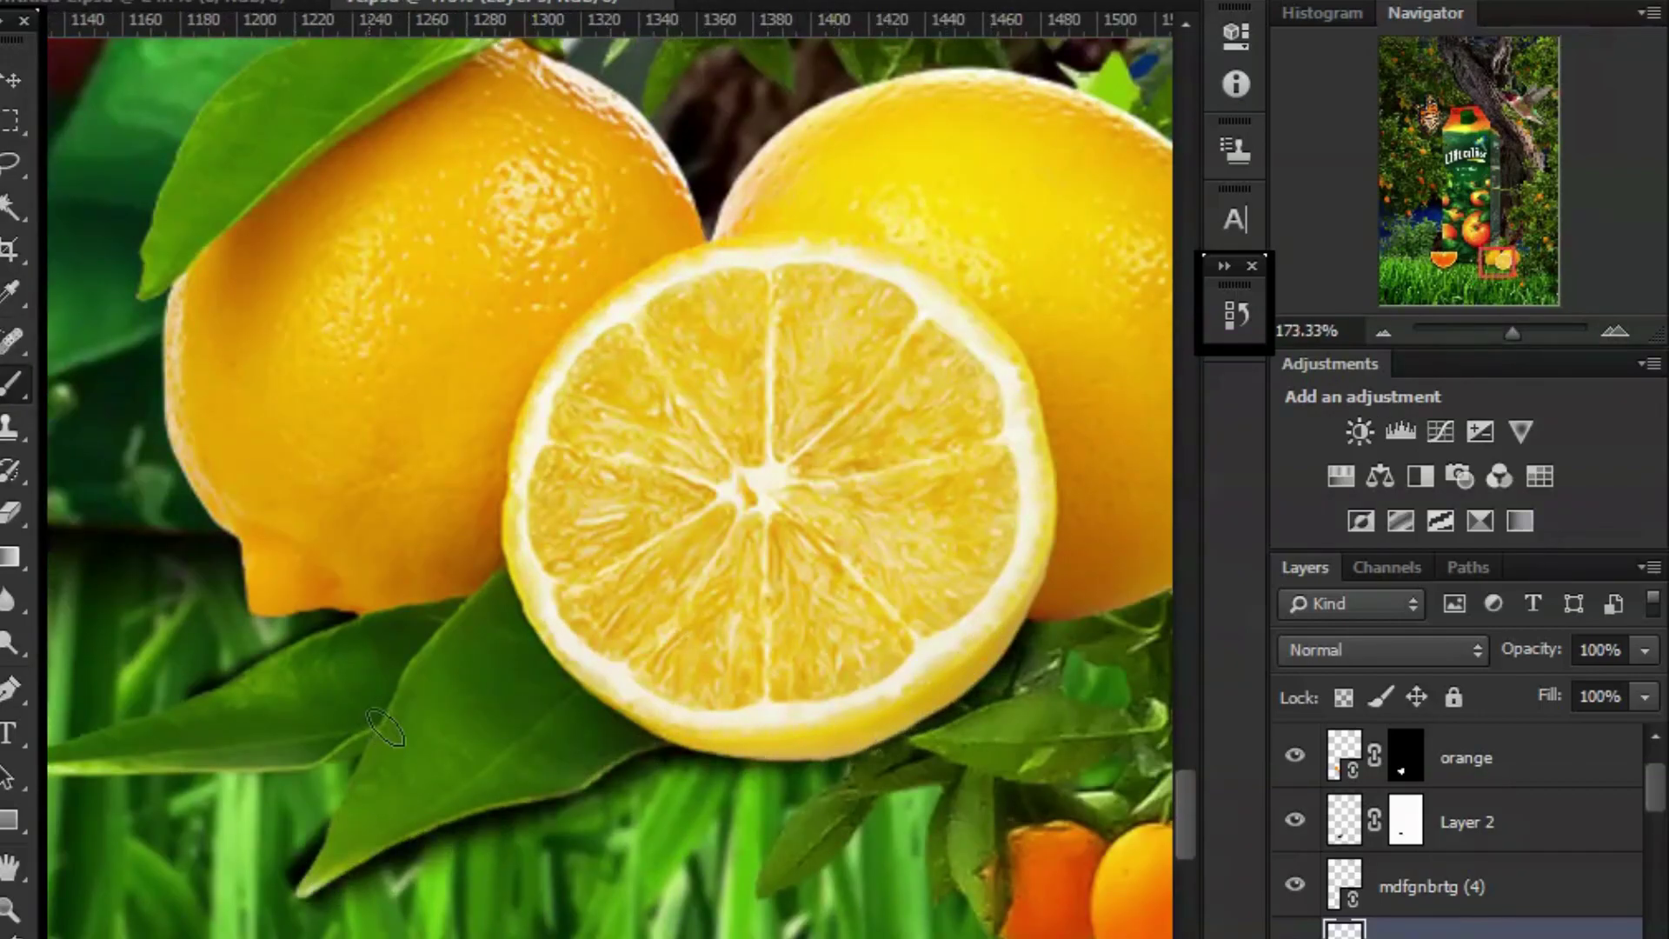
pyautogui.moveTo(288, 743); pyautogui.dragTo(370, 756)
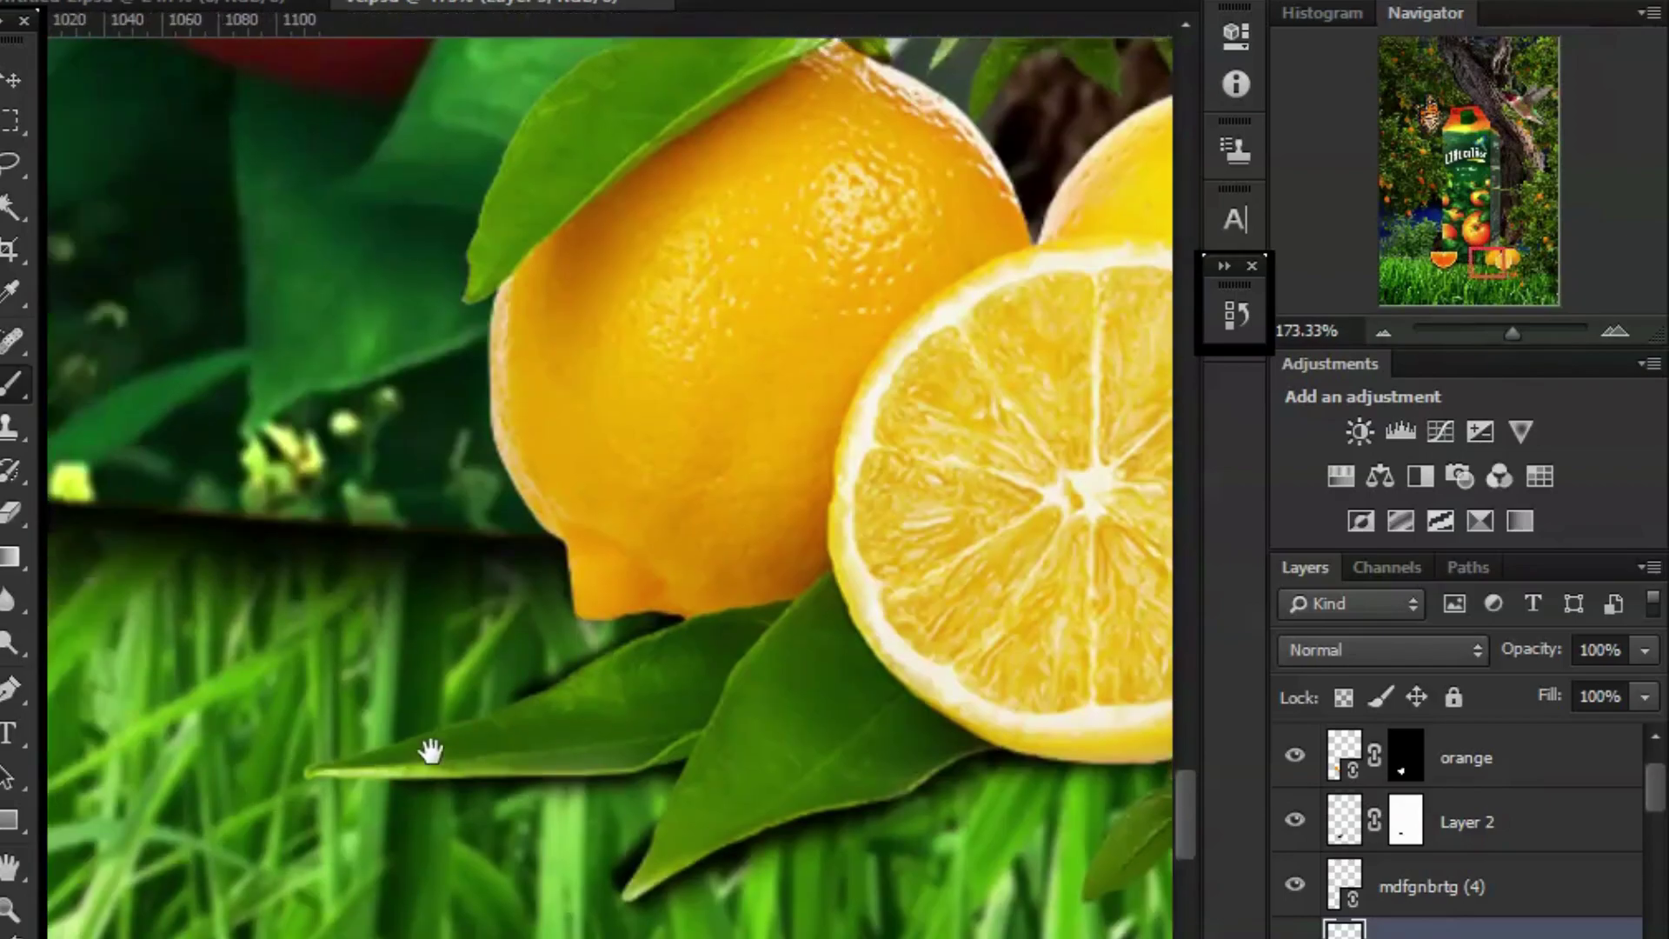
# Flatten the brush tip into a thin ellipse and paint the mask along the leaf's upper edge.
pyautogui.click(52, 0)
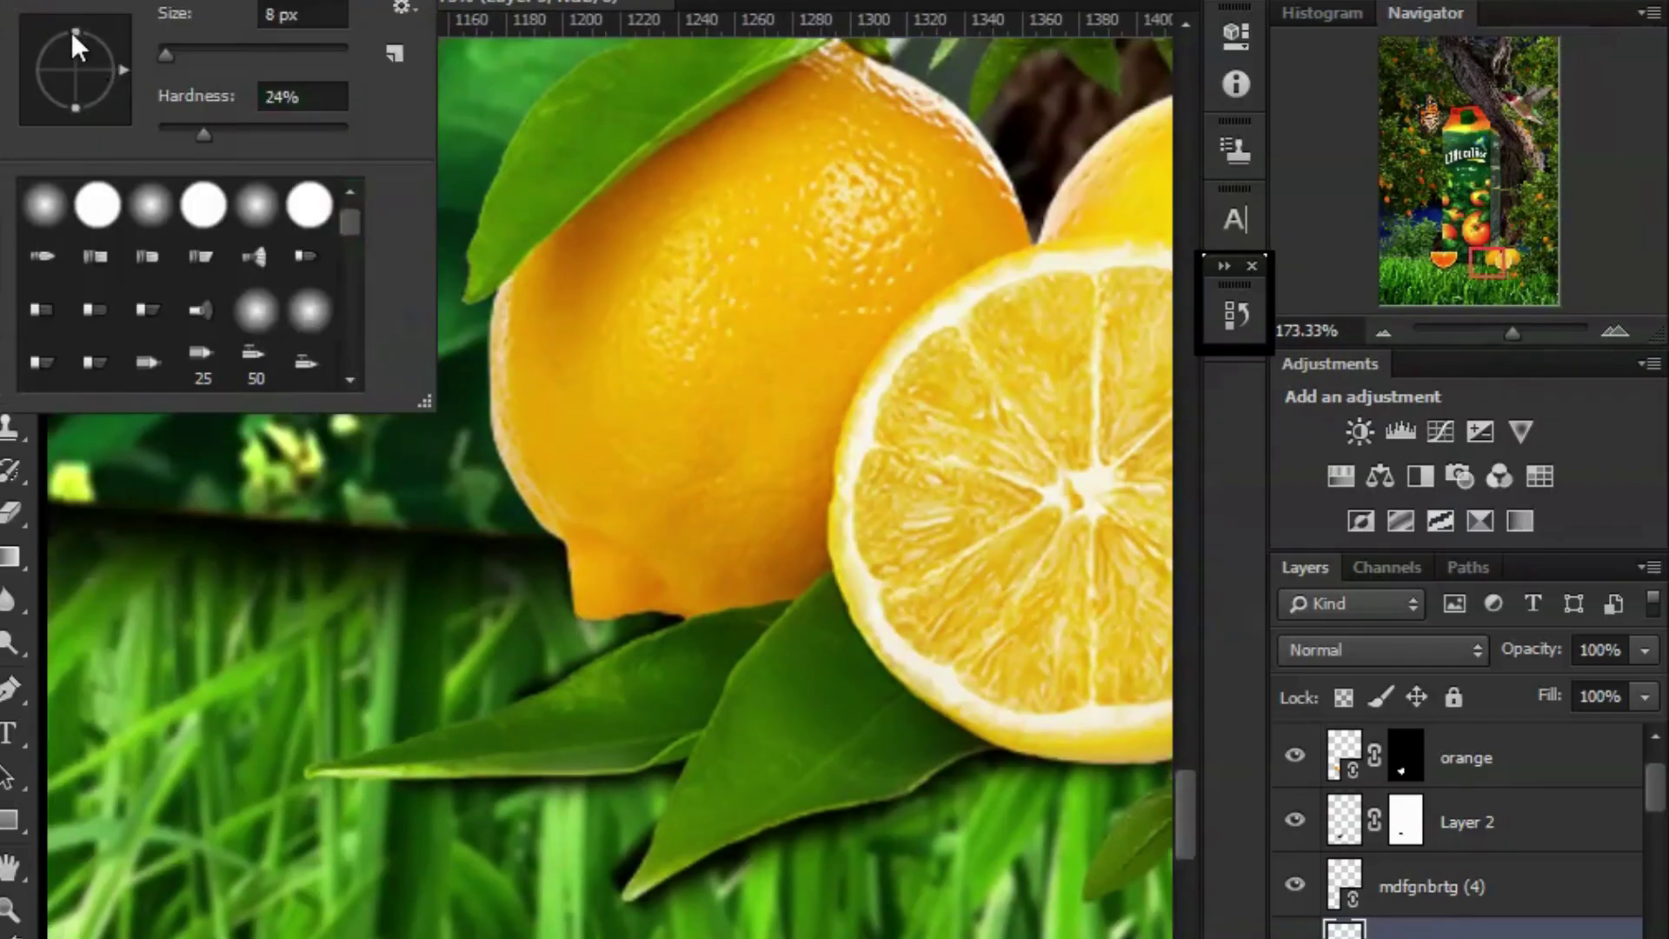
pyautogui.moveTo(74, 33); pyautogui.dragTo(74, 59)
pyautogui.click(353, 770)
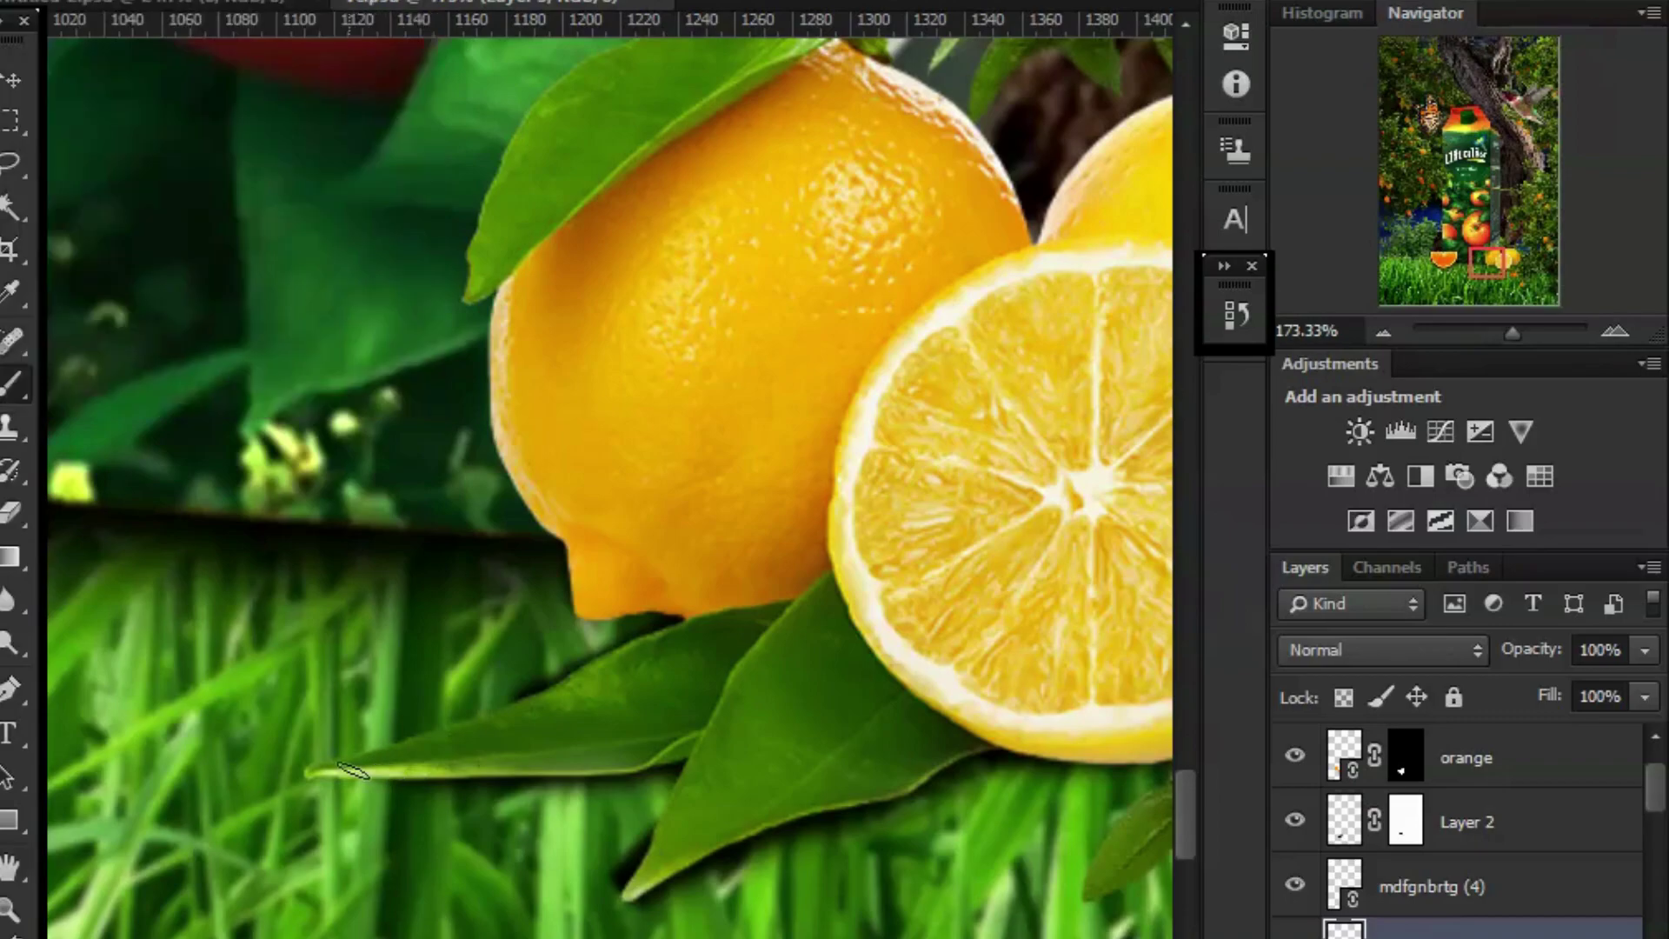
pyautogui.moveTo(318, 771); pyautogui.dragTo(518, 718)
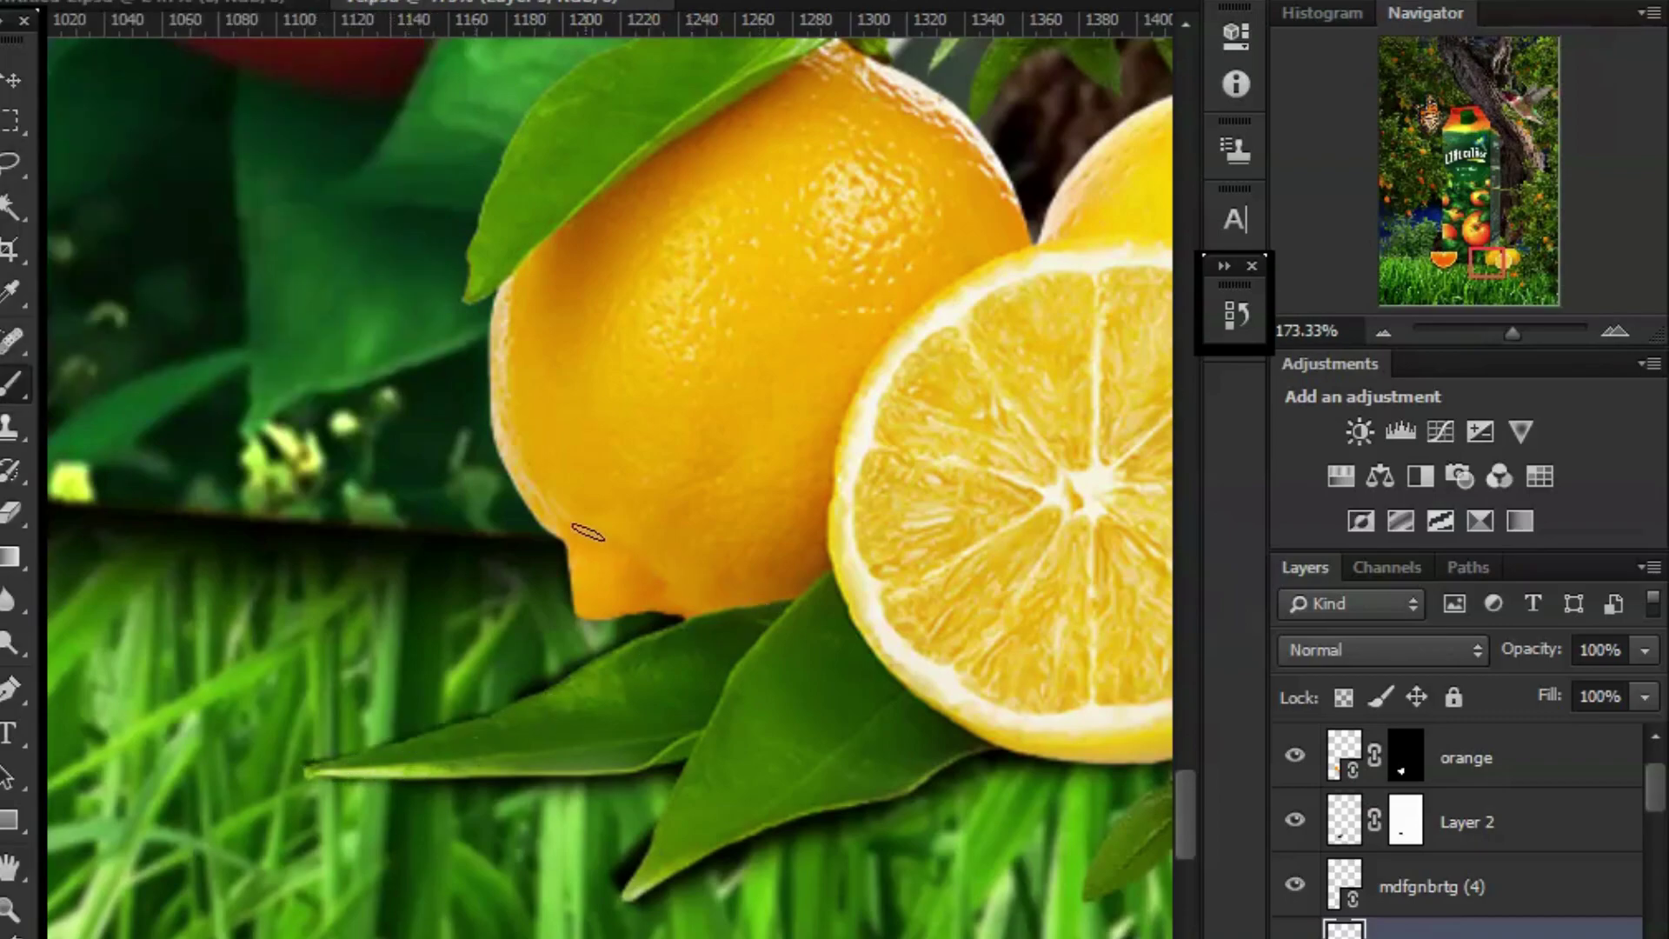
pyautogui.scroll(-3, 587, 533)
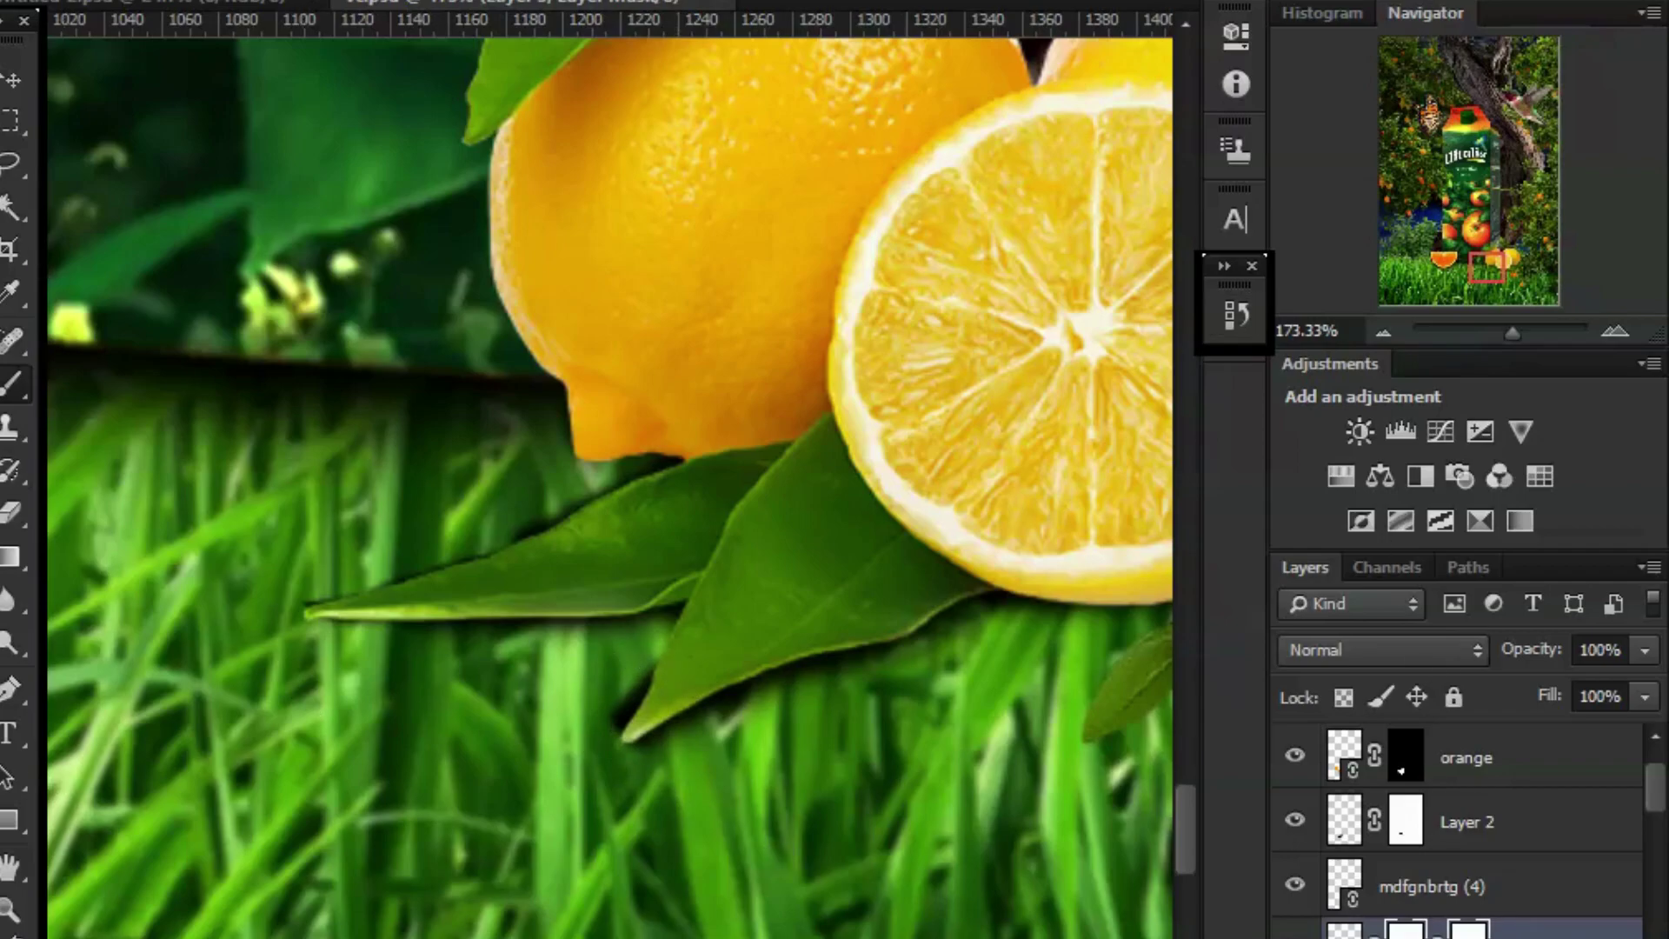
# Lighten the dark shadow beneath the leaf edge and zoom out to the wider scene.
pyautogui.rightClick(87, 52)
pyautogui.press('Escape')
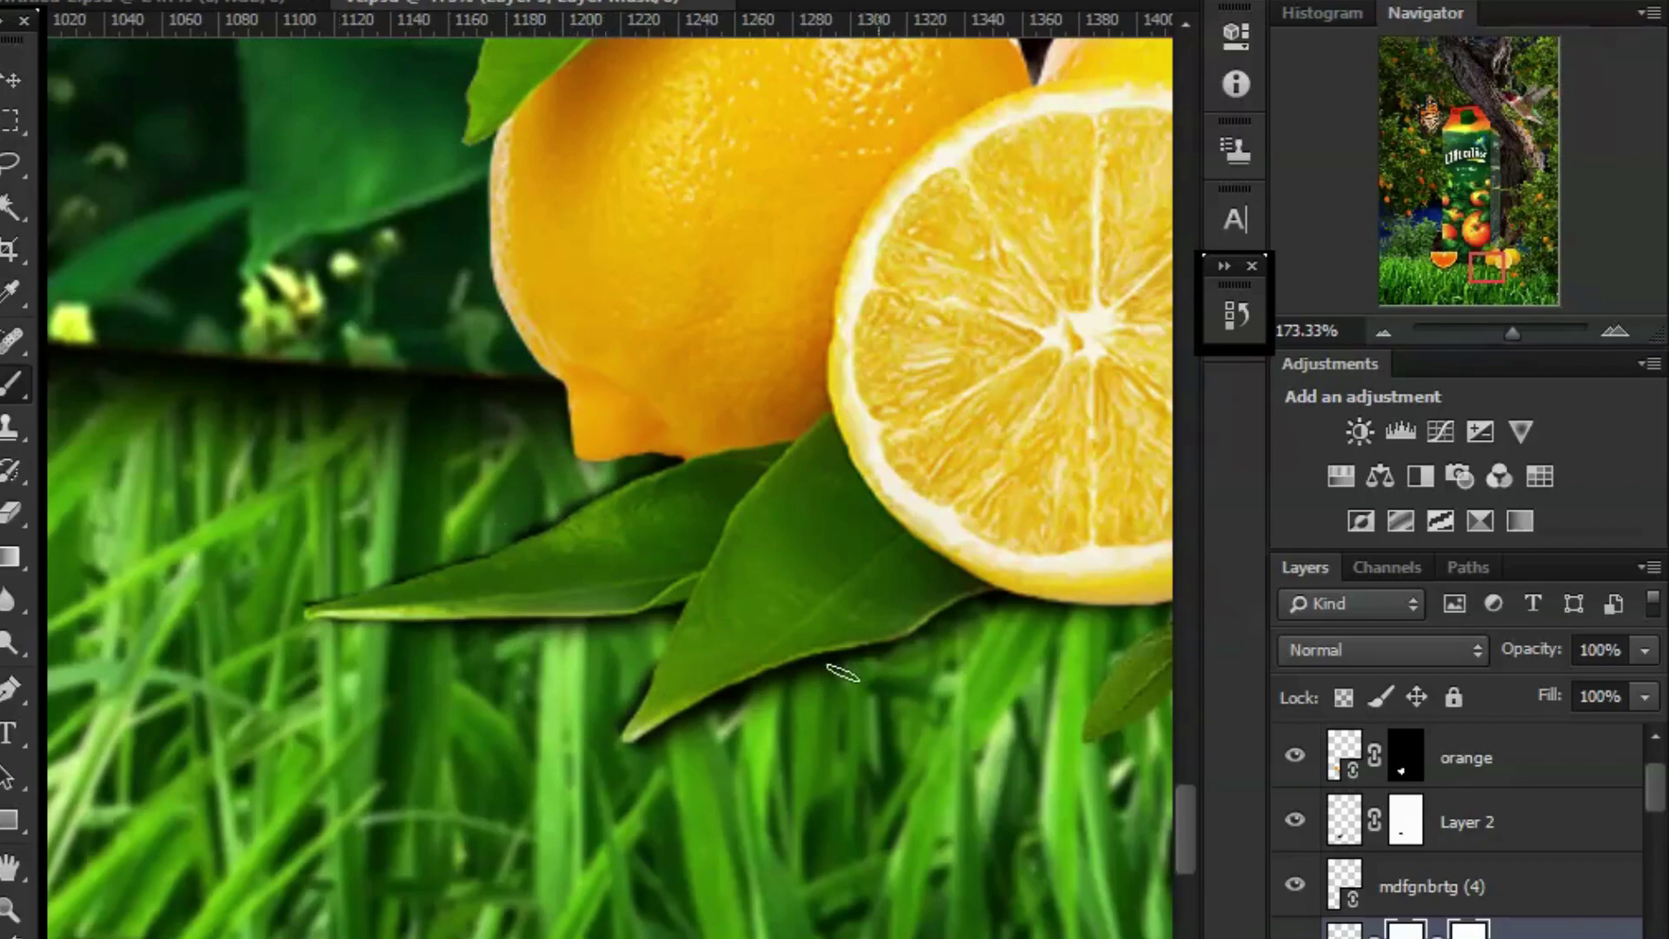
pyautogui.moveTo(842, 673)
pyautogui.mouseDown()
pyautogui.moveTo(672, 797)
pyautogui.moveTo(604, 777)
pyautogui.mouseUp()
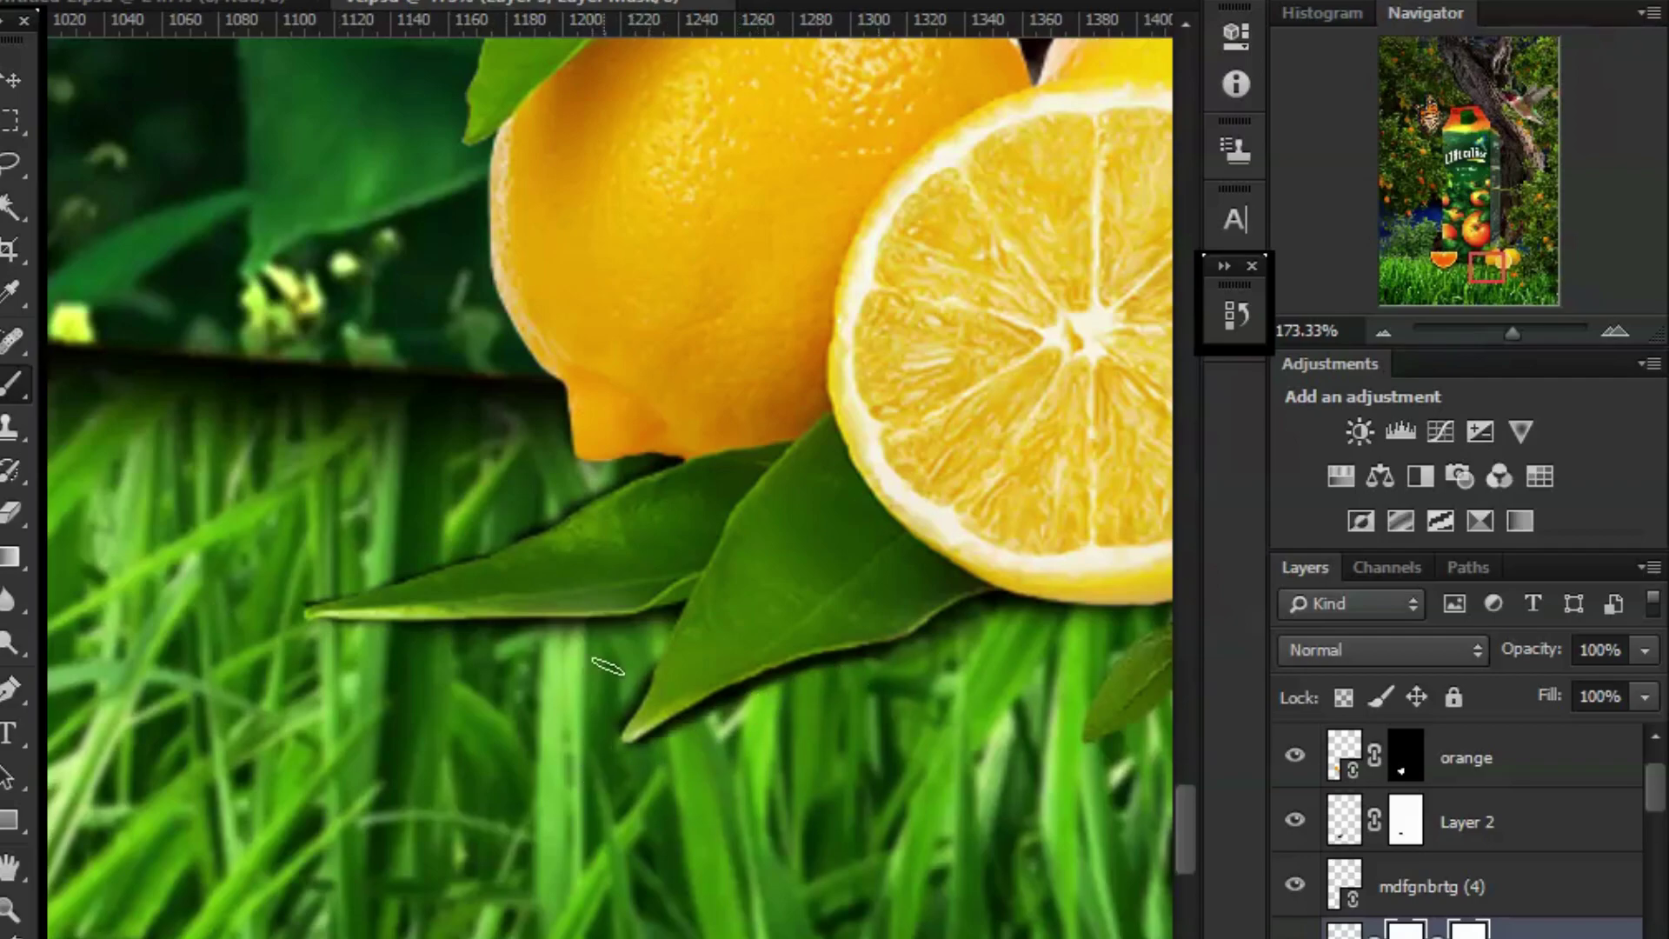
pyautogui.moveTo(1513, 332); pyautogui.dragTo(1492, 342)
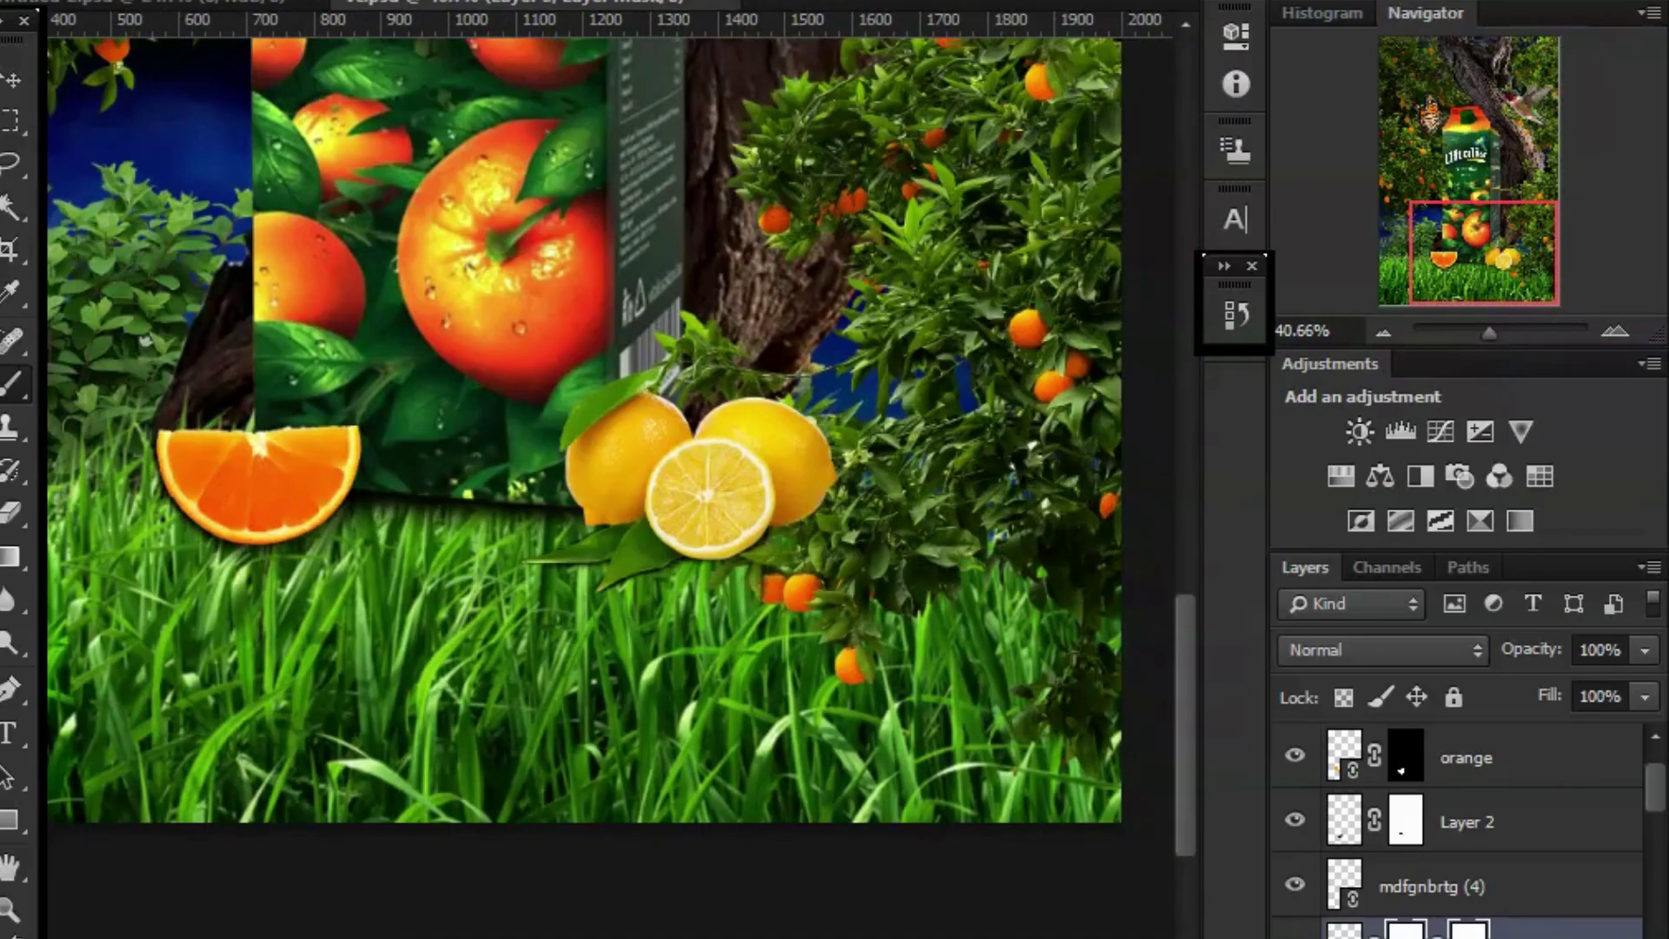
# Save the poster and zoom out to show the whole document.
pyautogui.press('v')
pyautogui.hotkey('ctrl', 's')
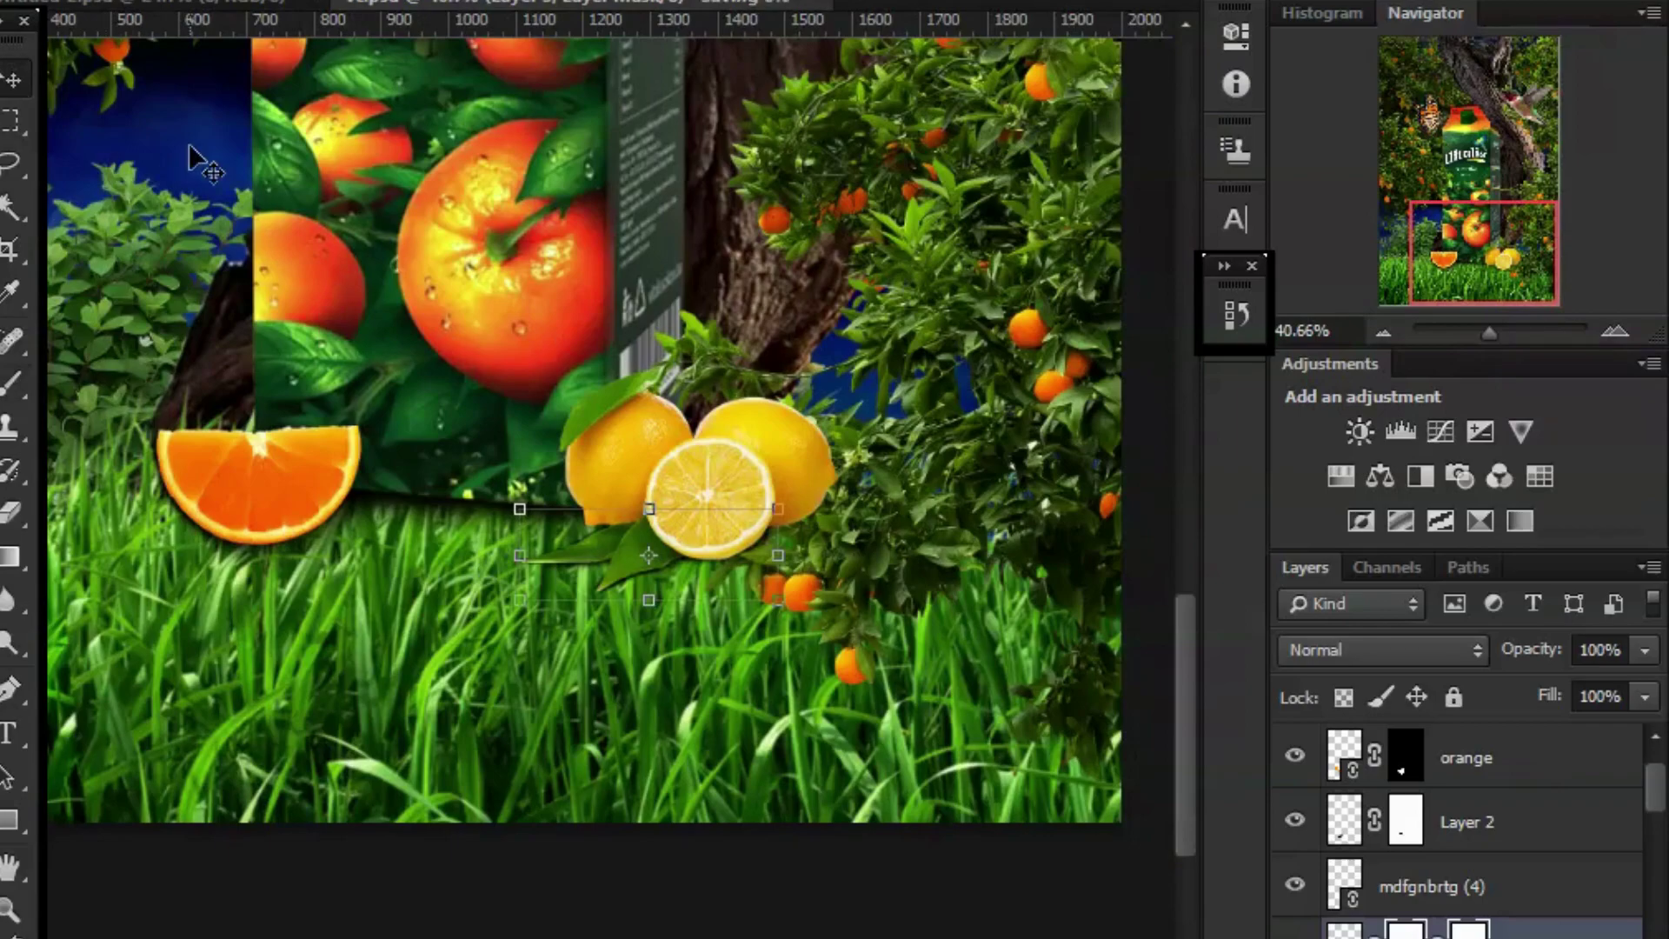
pyautogui.moveTo(1489, 333); pyautogui.dragTo(1480, 332)
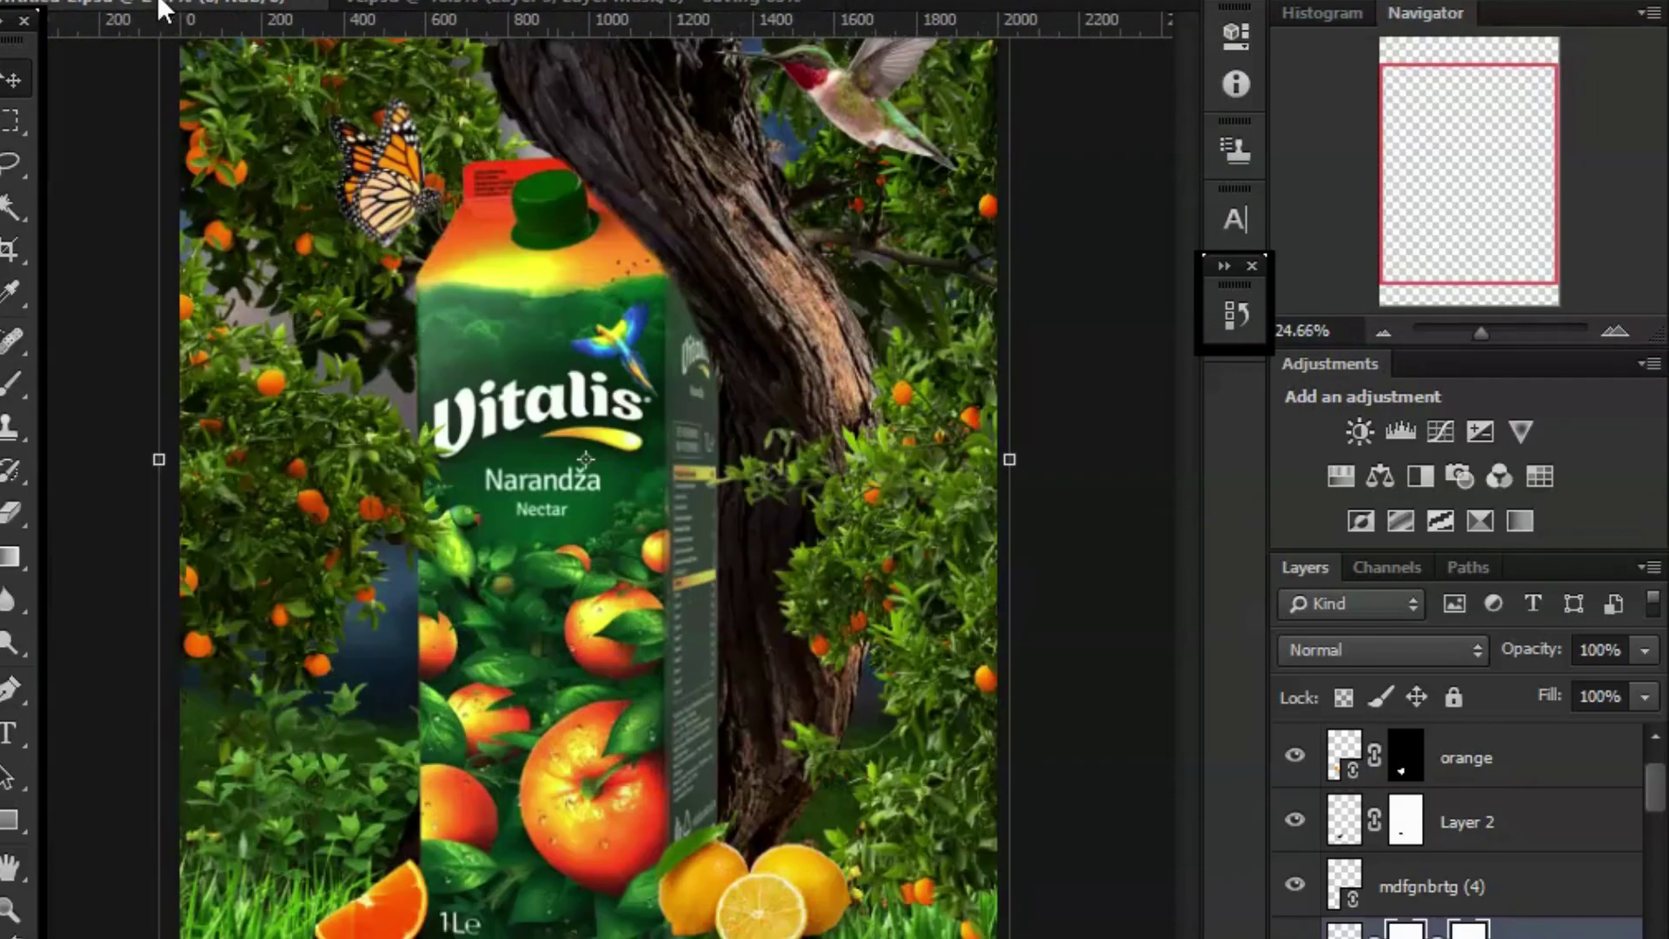
# In the other poster document, add a Curves 2 adjustment above Curves 1 and bend its curve.
pyautogui.click(499, 5)
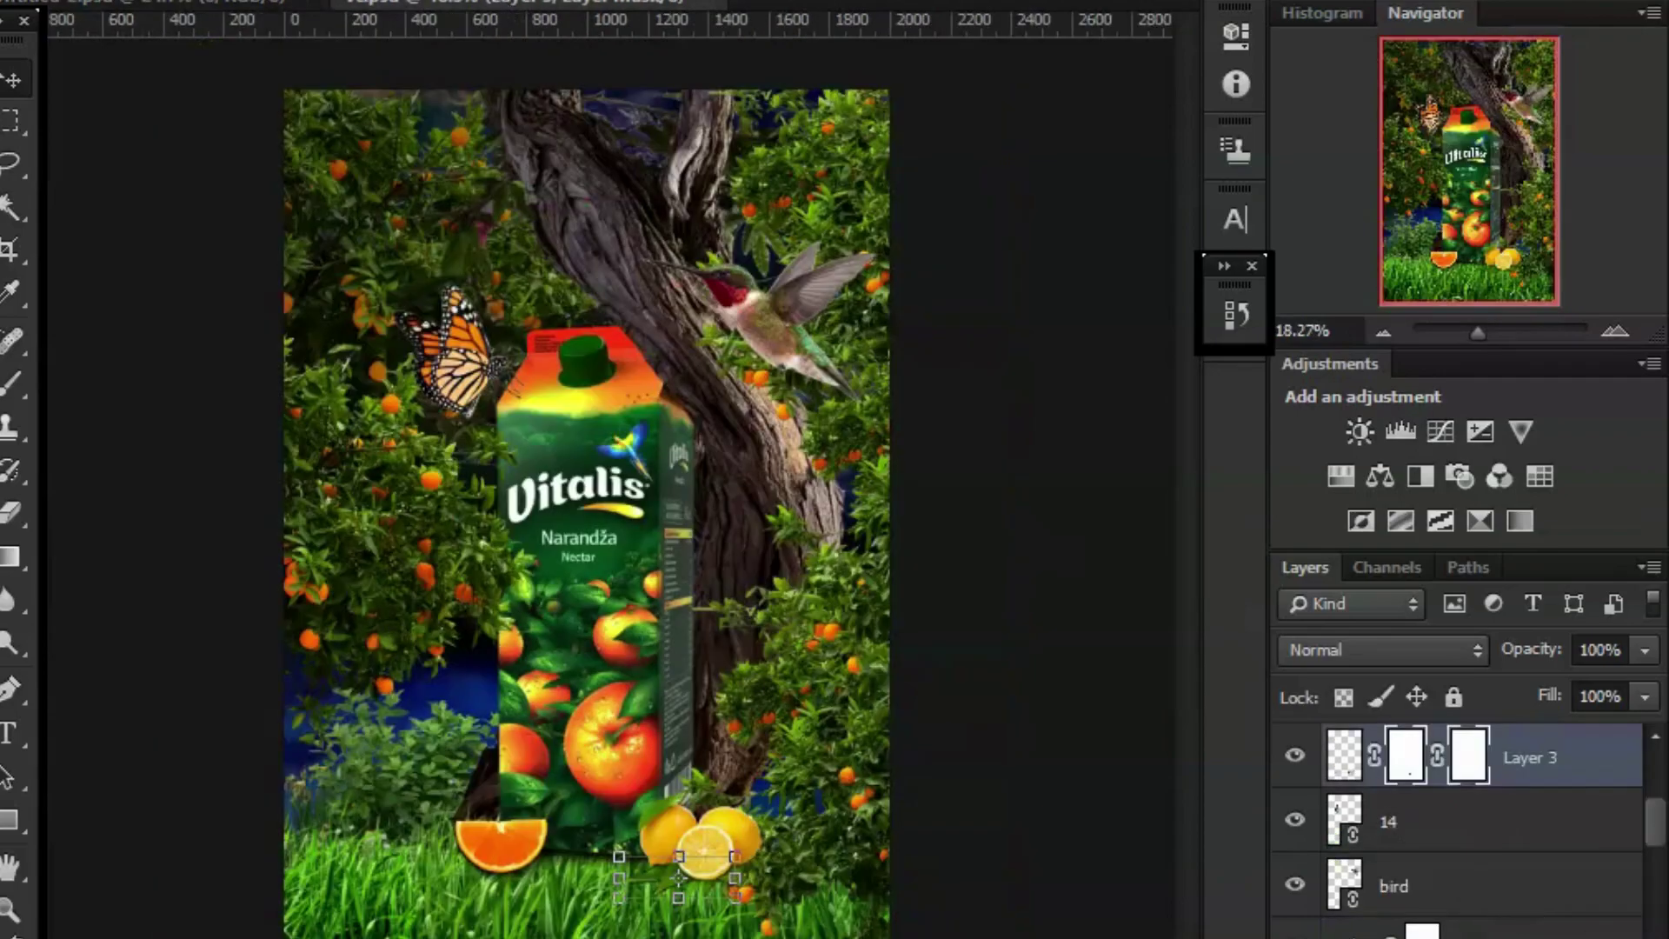
pyautogui.click(1536, 764)
pyautogui.click(1439, 431)
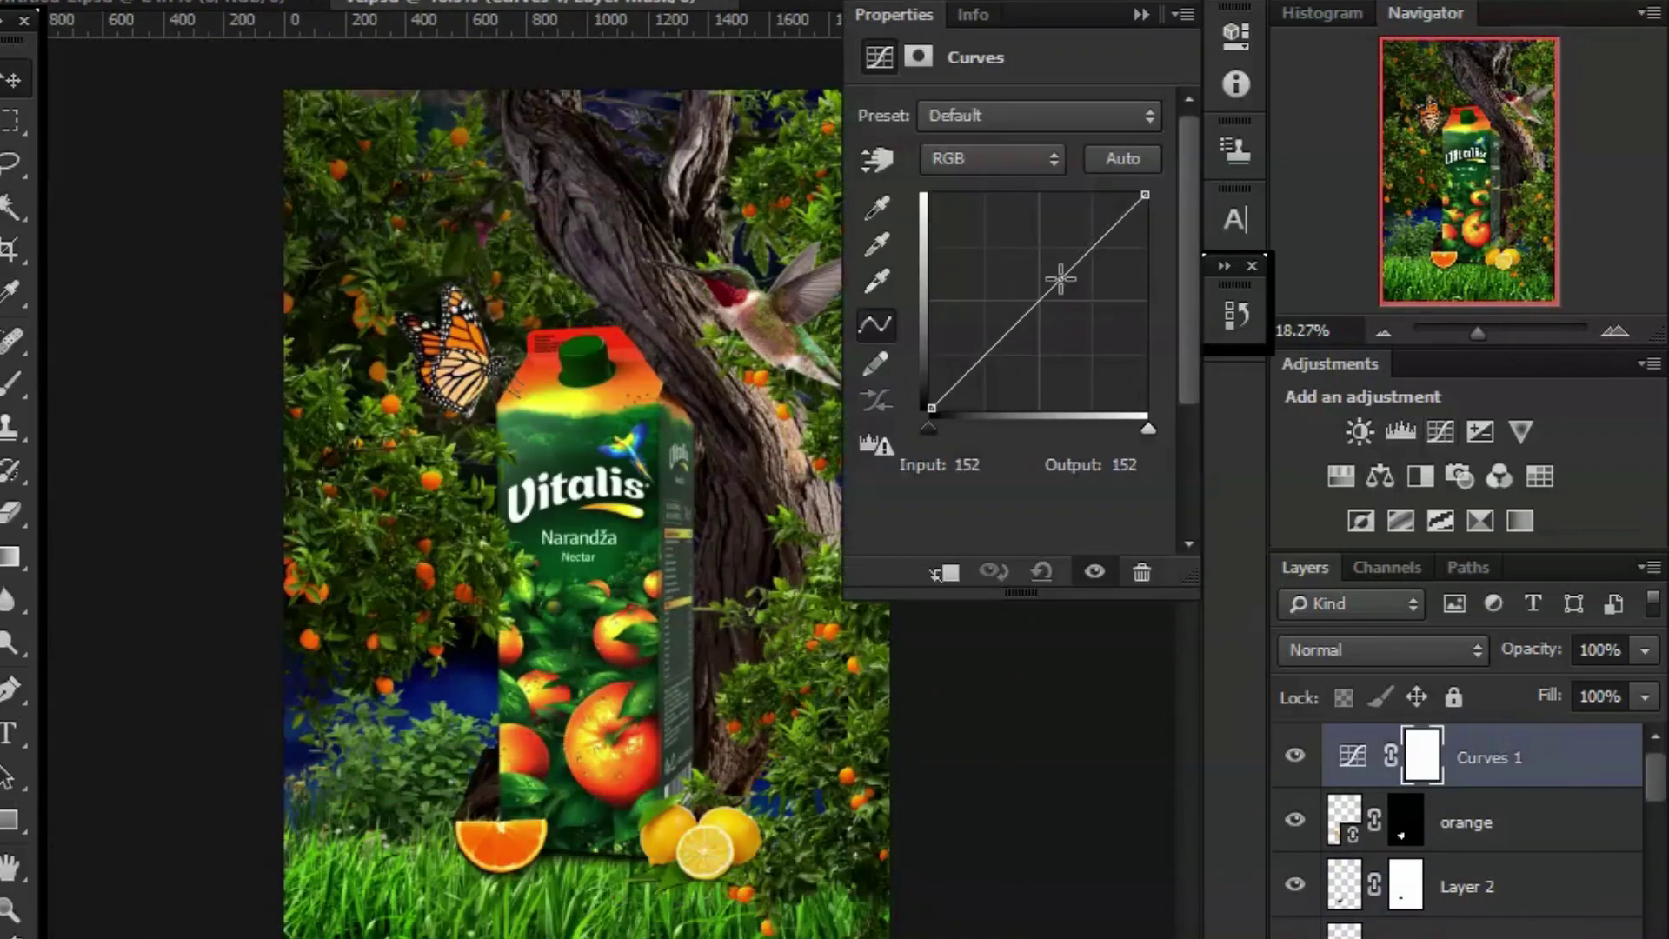
pyautogui.click(1061, 278)
pyautogui.click(1140, 14)
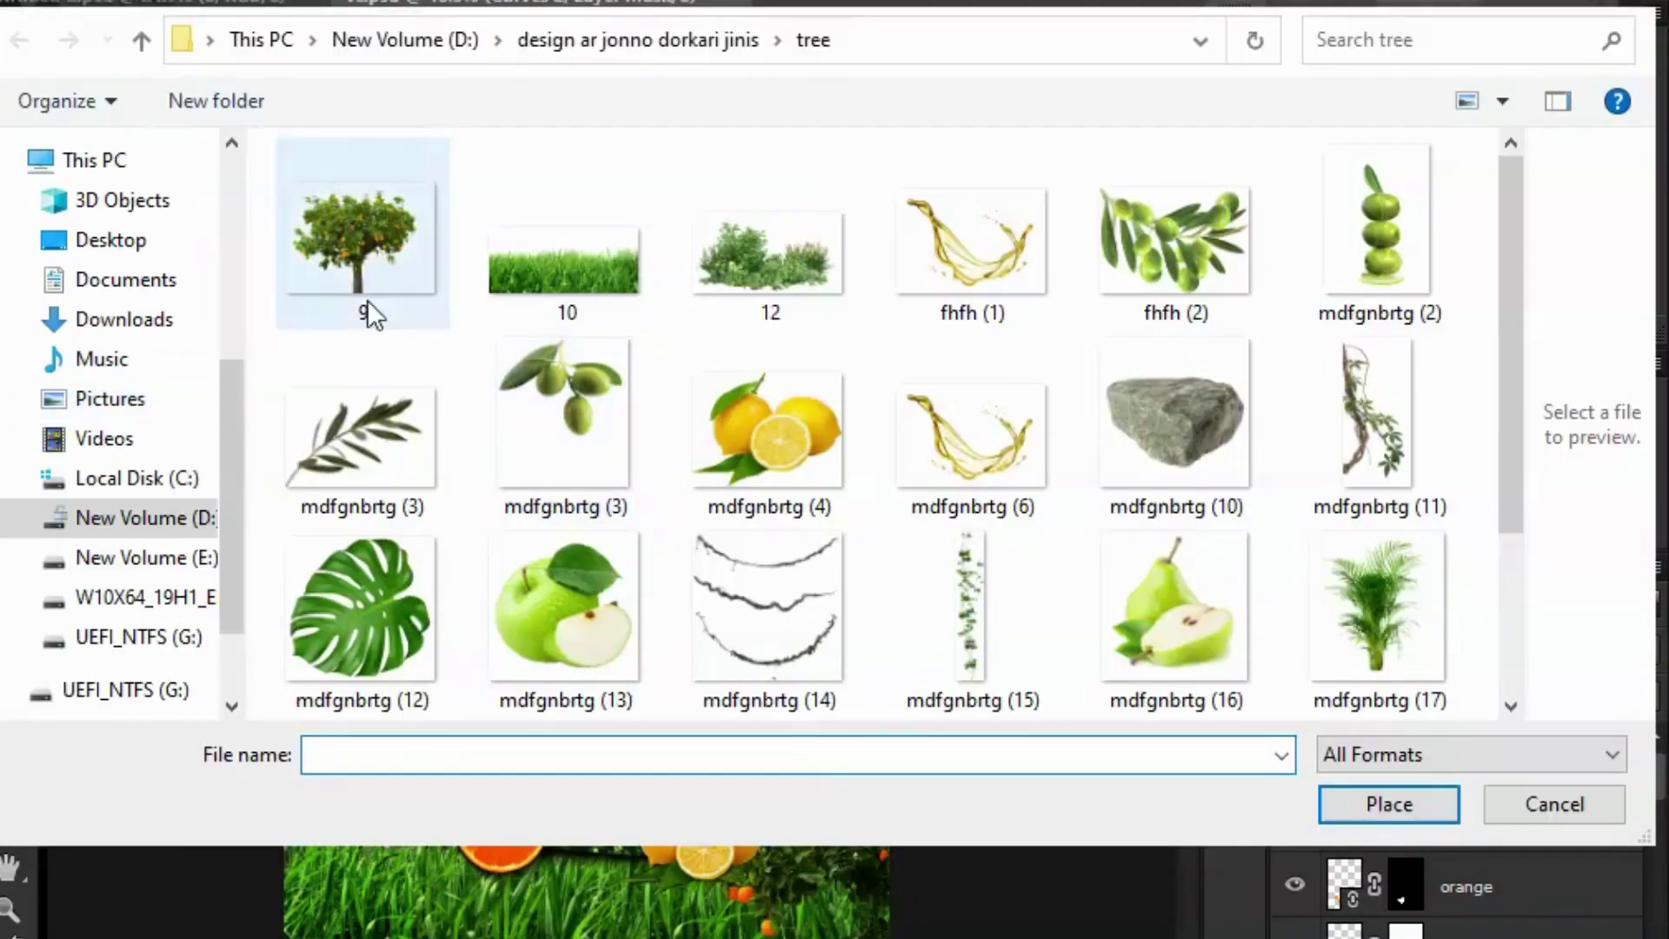
# Cancel placing a file from the backgroup folder, then close the document, saving changes.
pyautogui.click(142, 40)
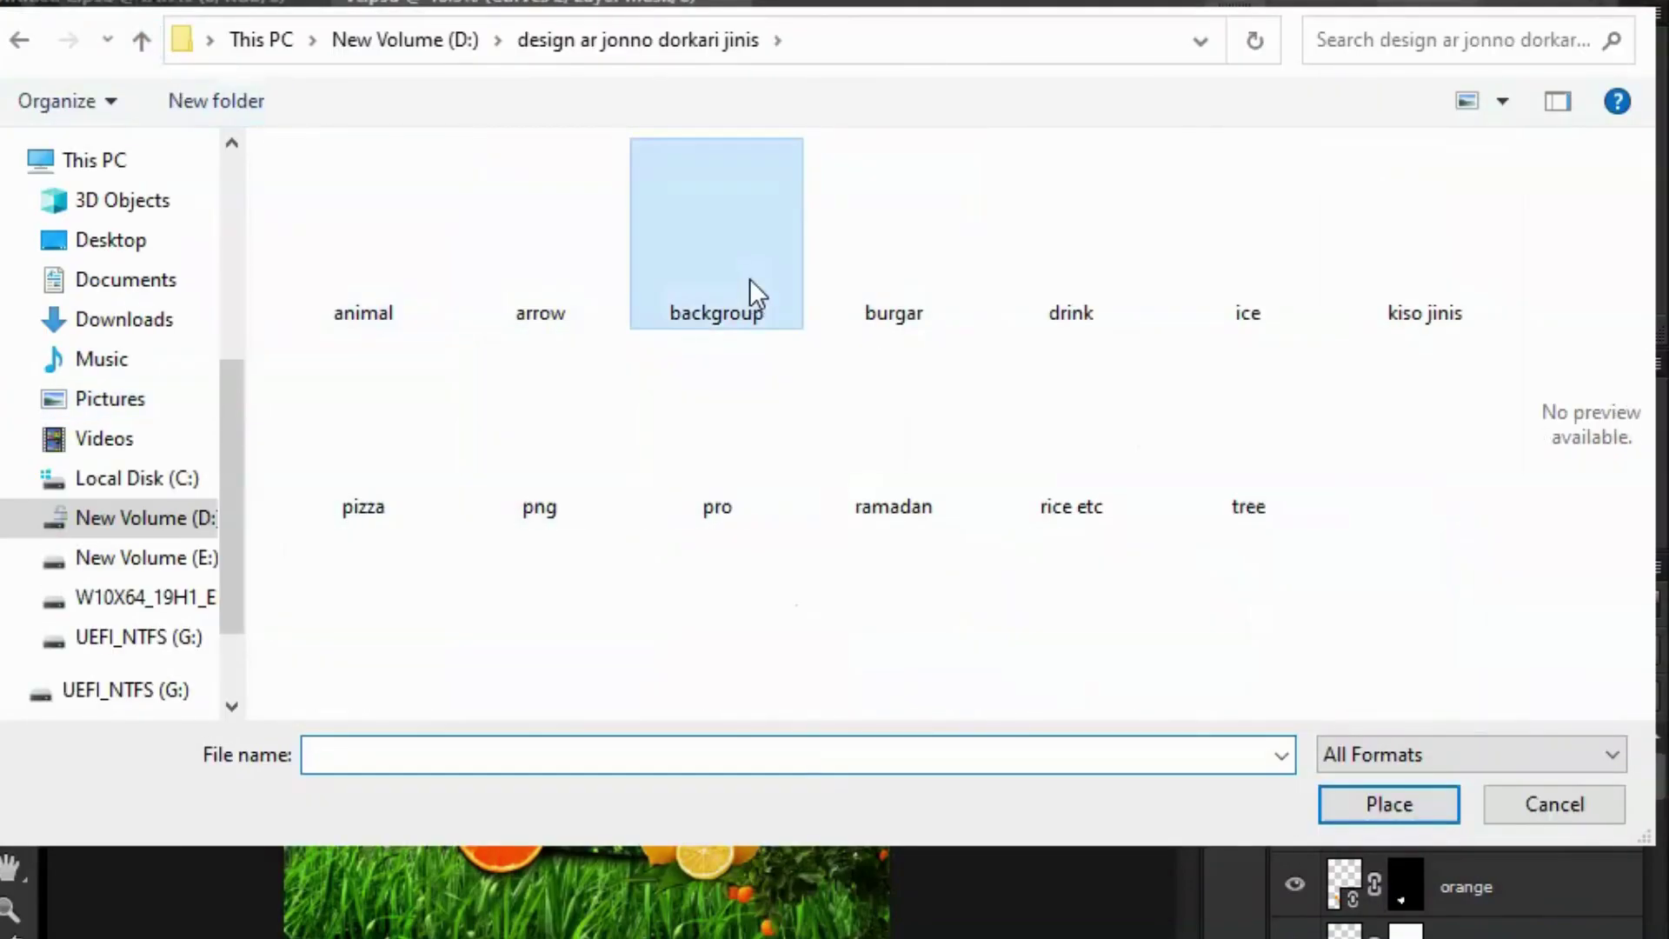
pyautogui.doubleClick(749, 283)
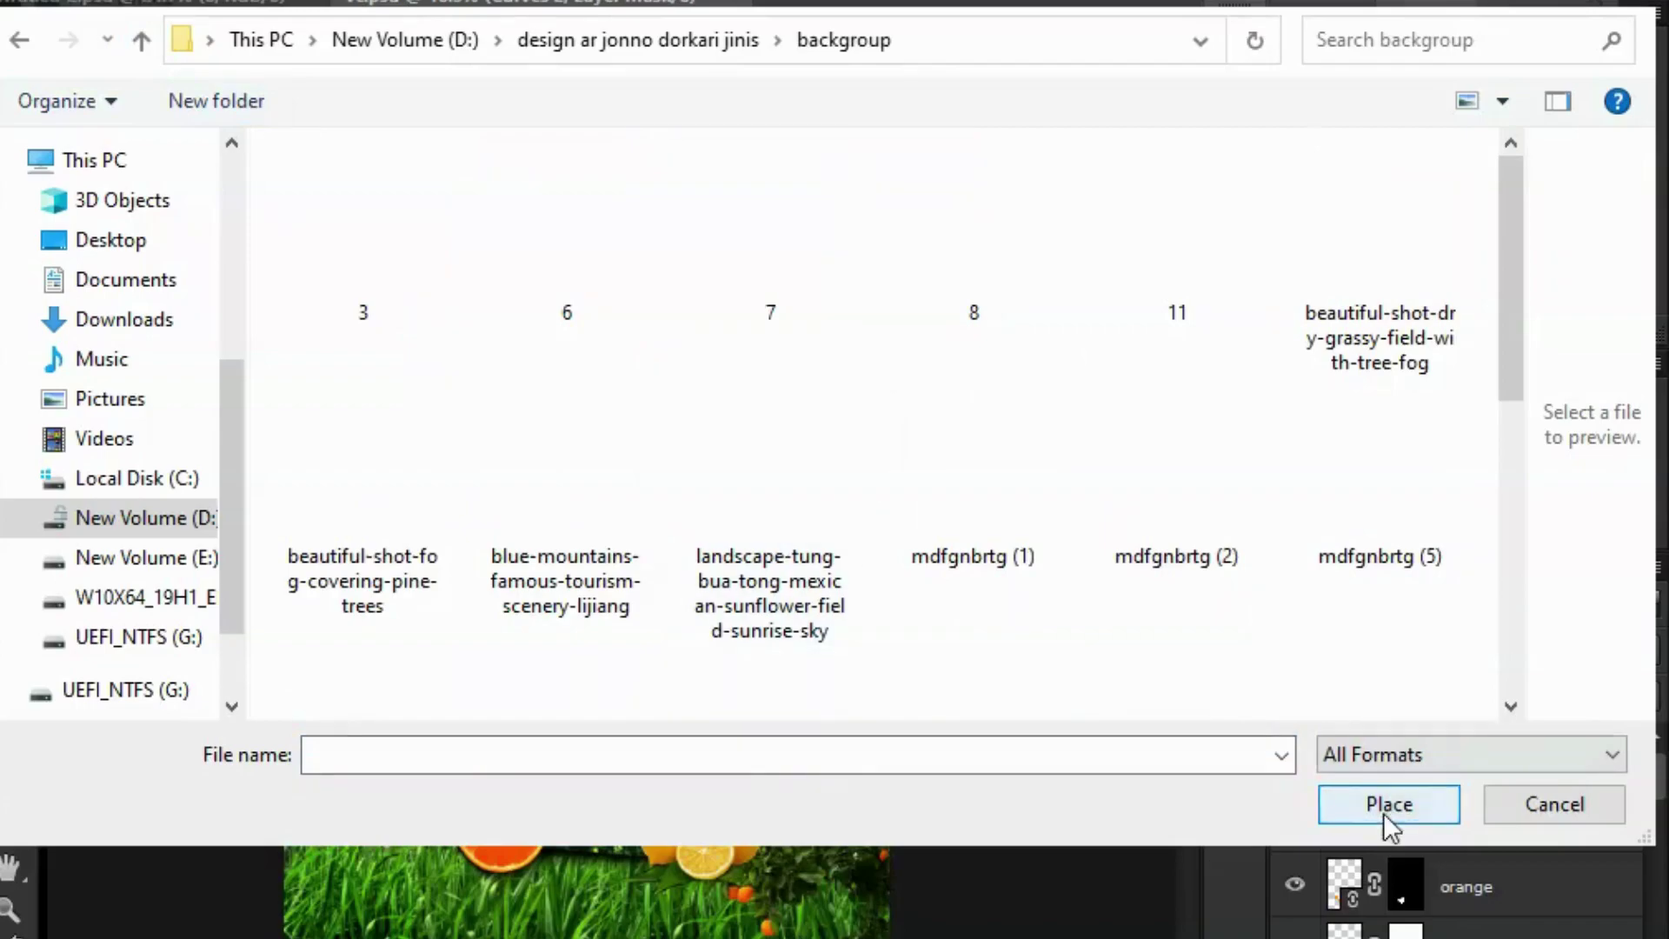
pyautogui.click(1555, 807)
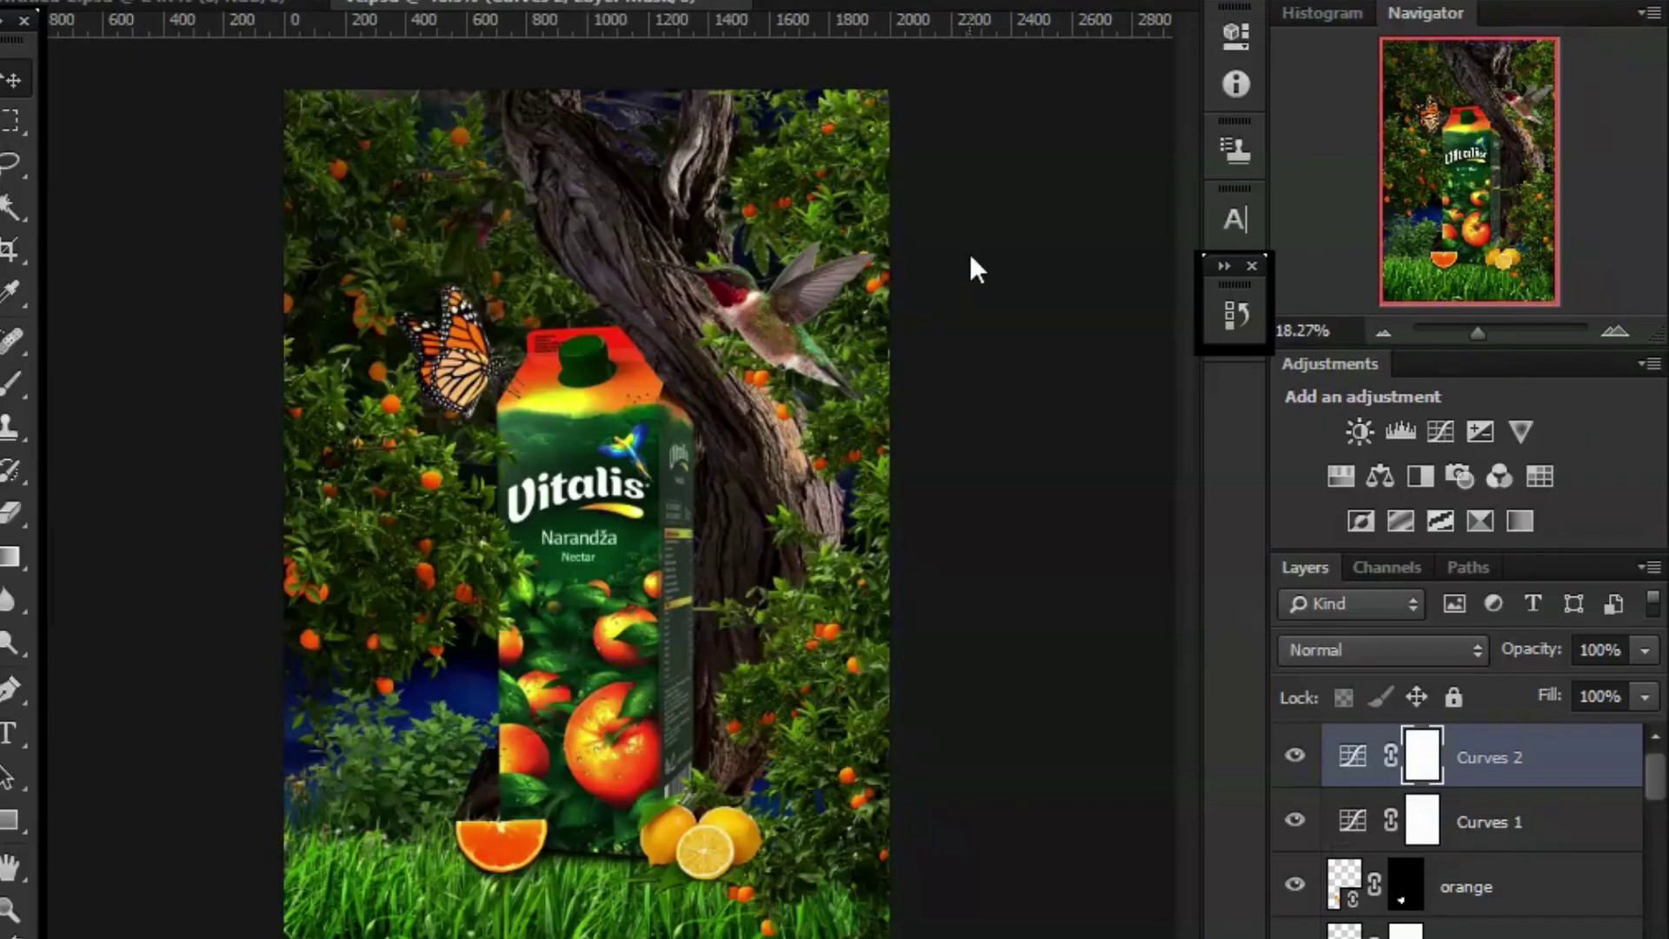
pyautogui.click(746, 2)
pyautogui.click(642, 361)
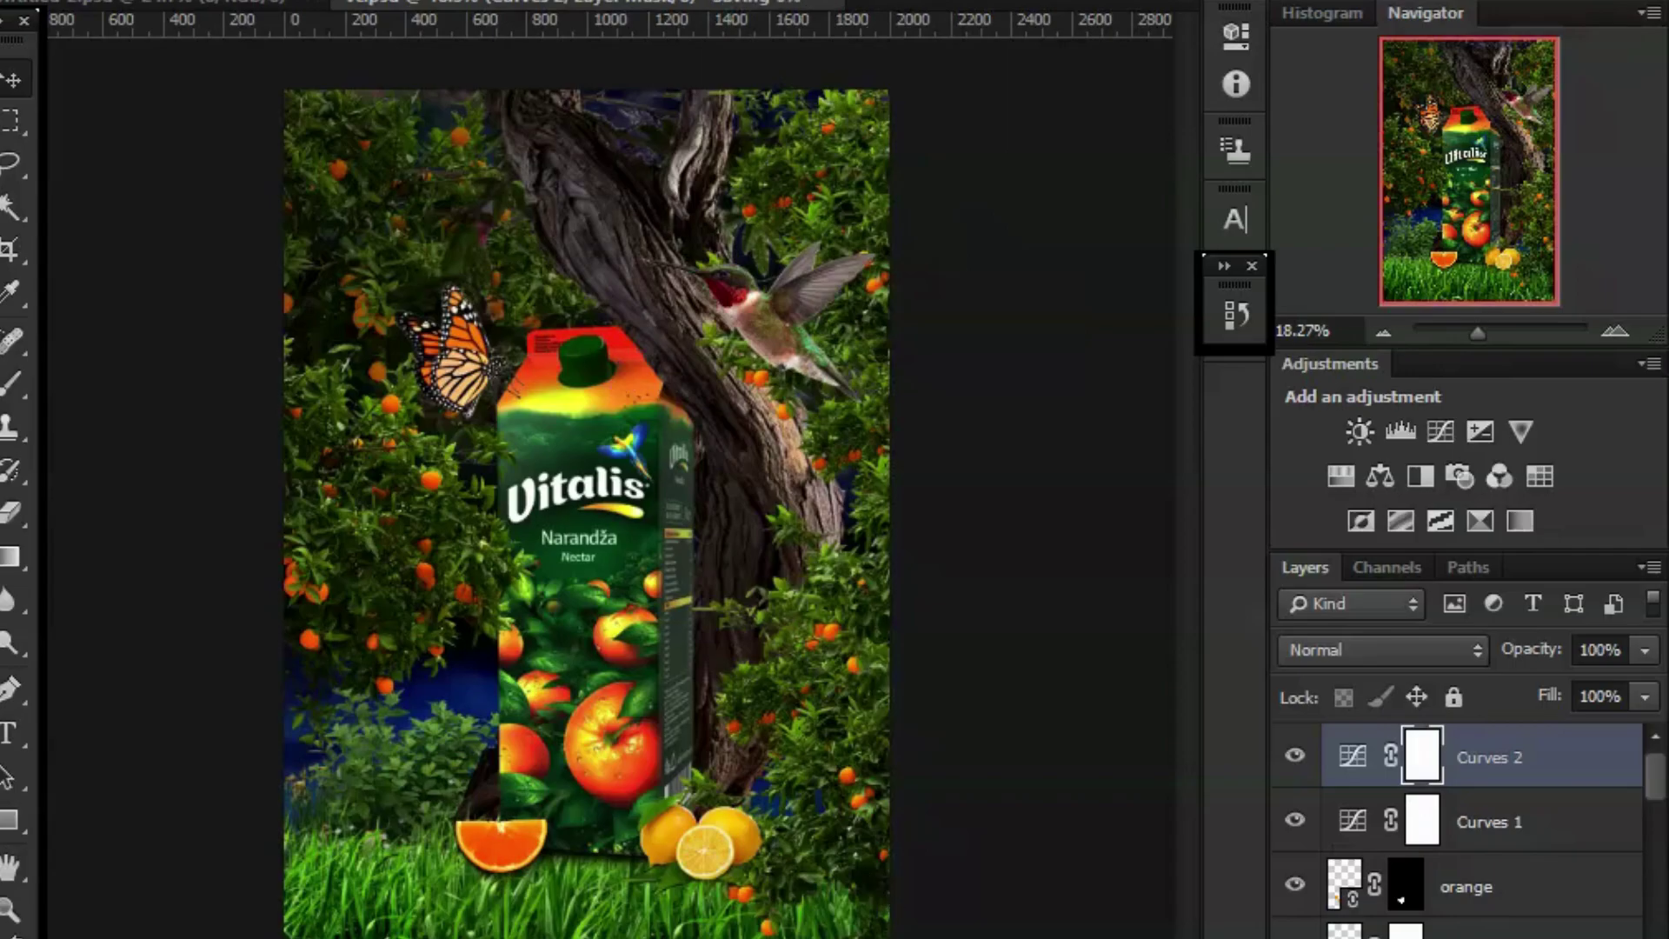